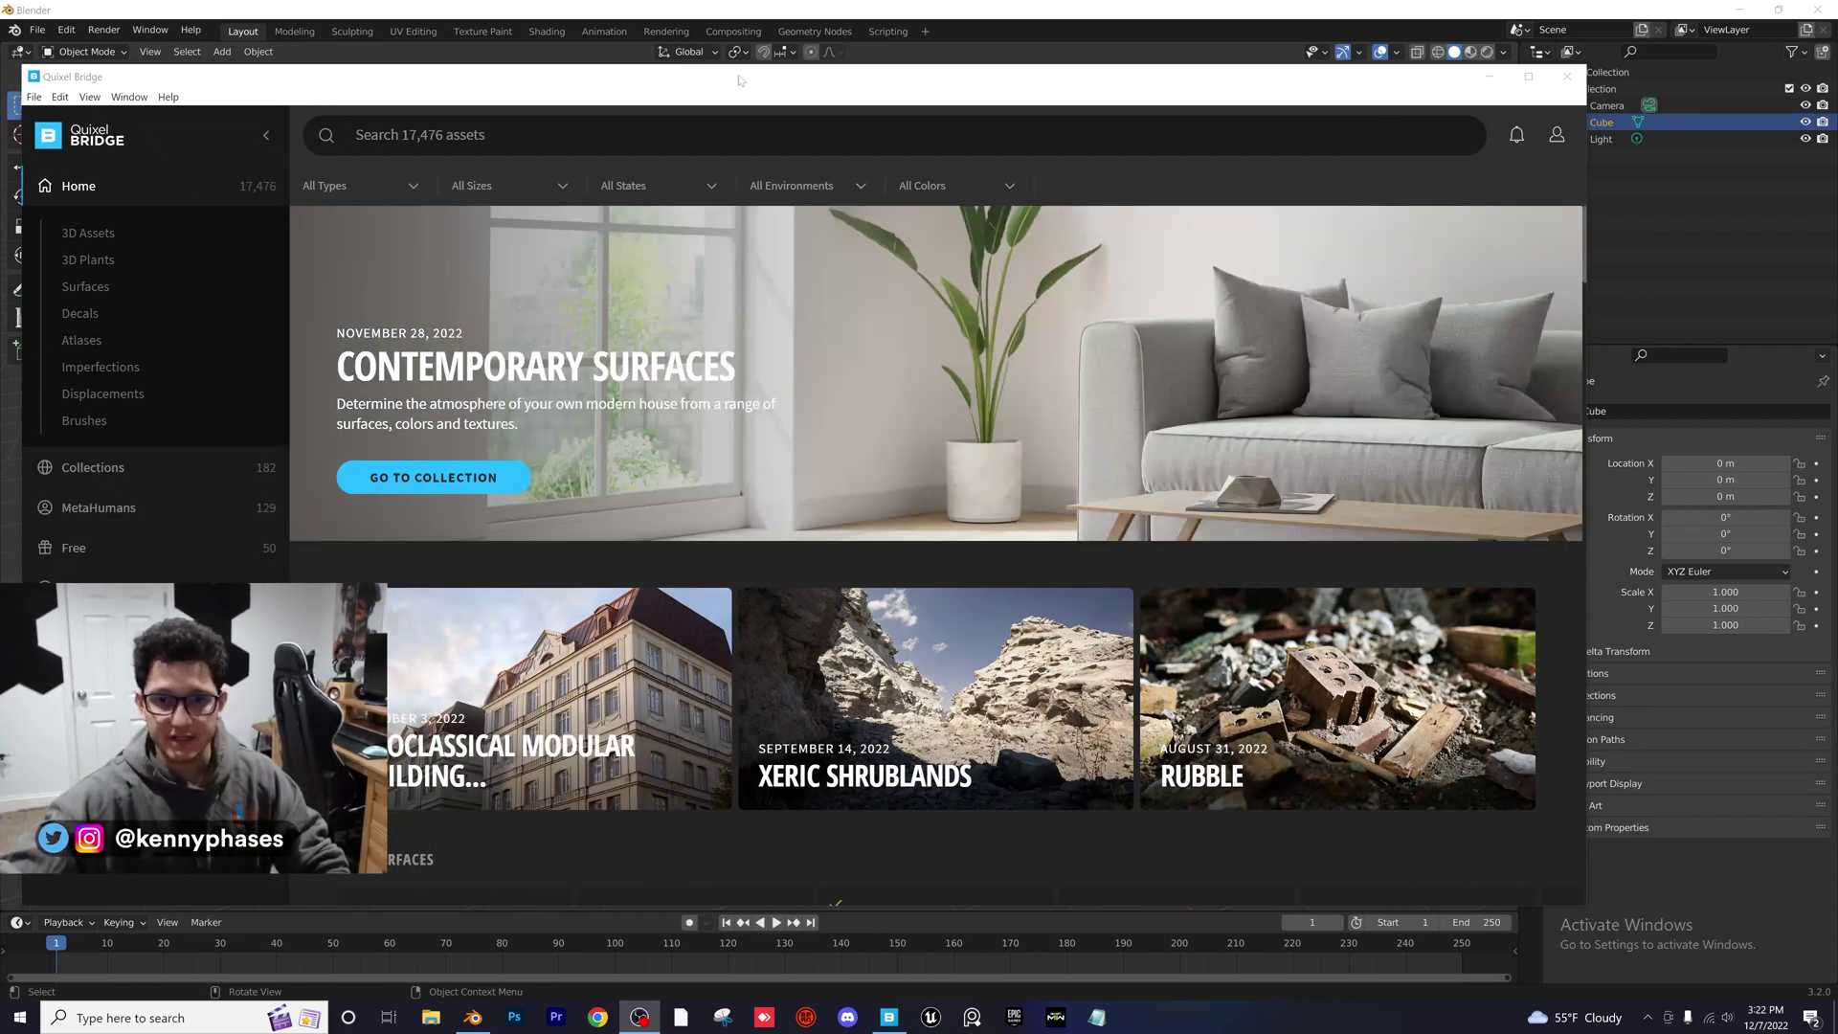
Move the Quixel Bridge window to the right and drag its left edge inward to narrow it
drag(738, 81, 767, 84)
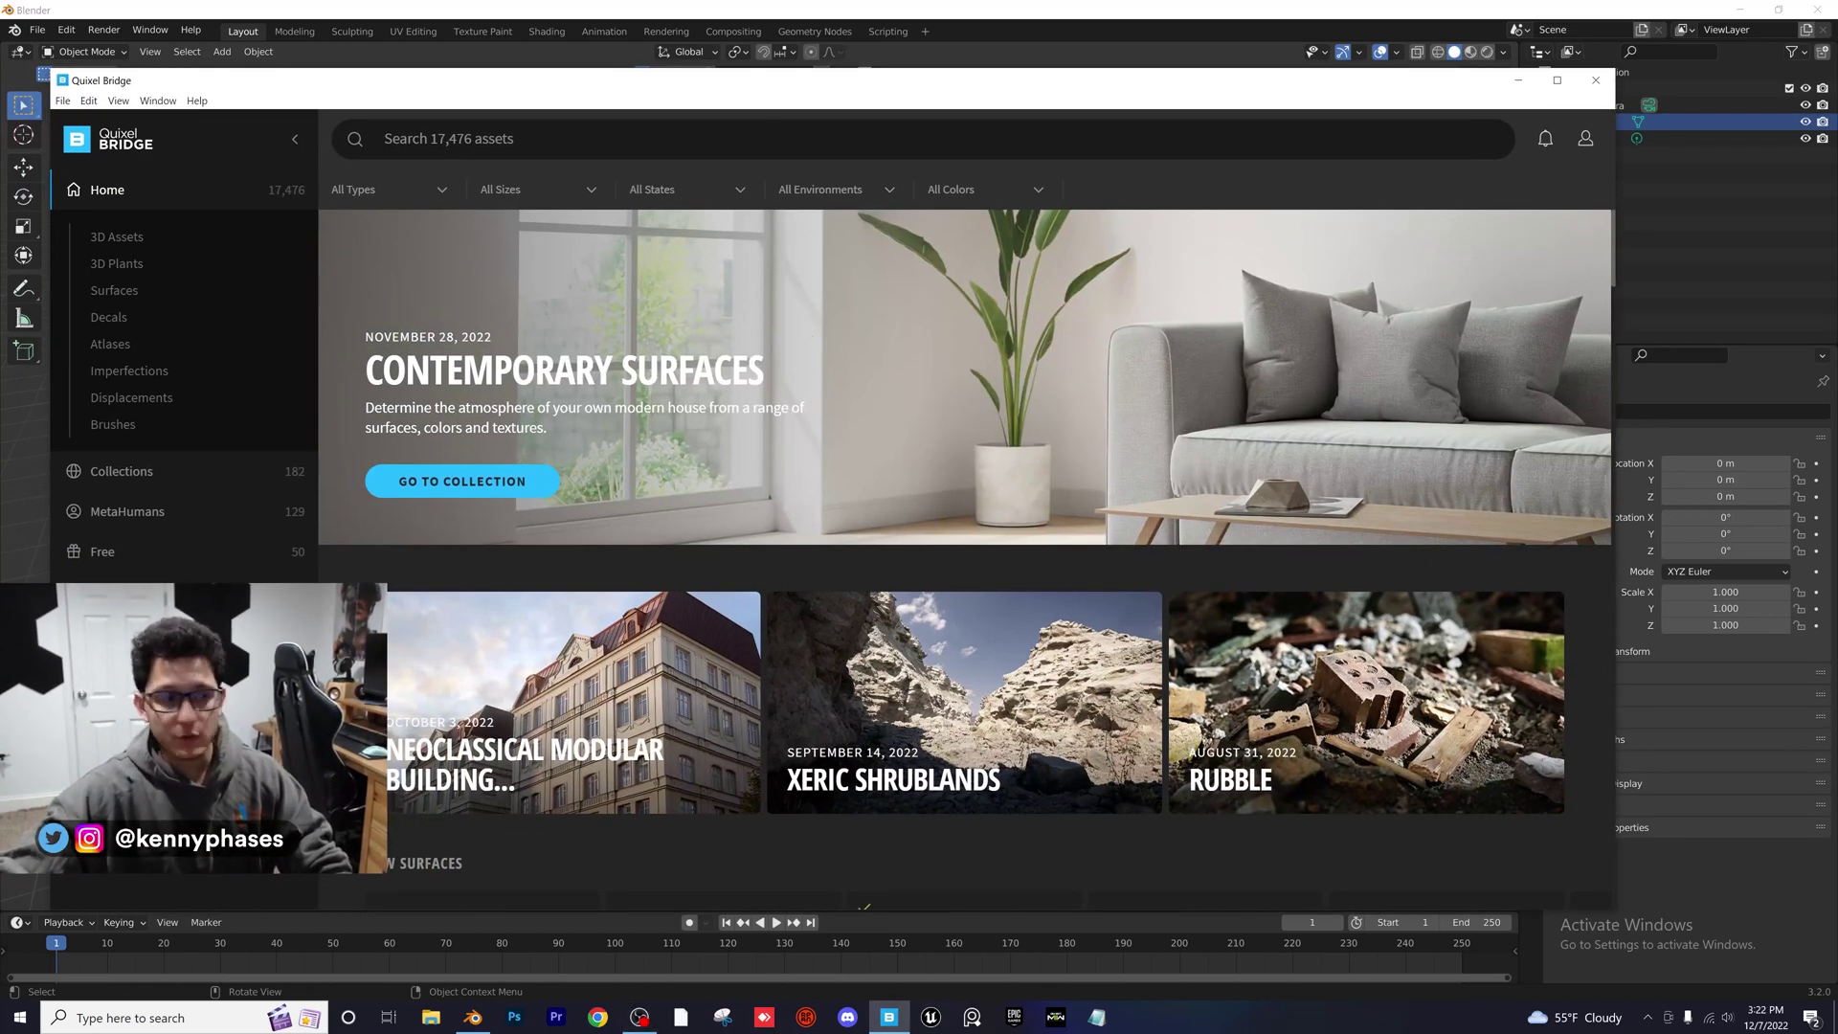
drag(702, 104, 891, 89)
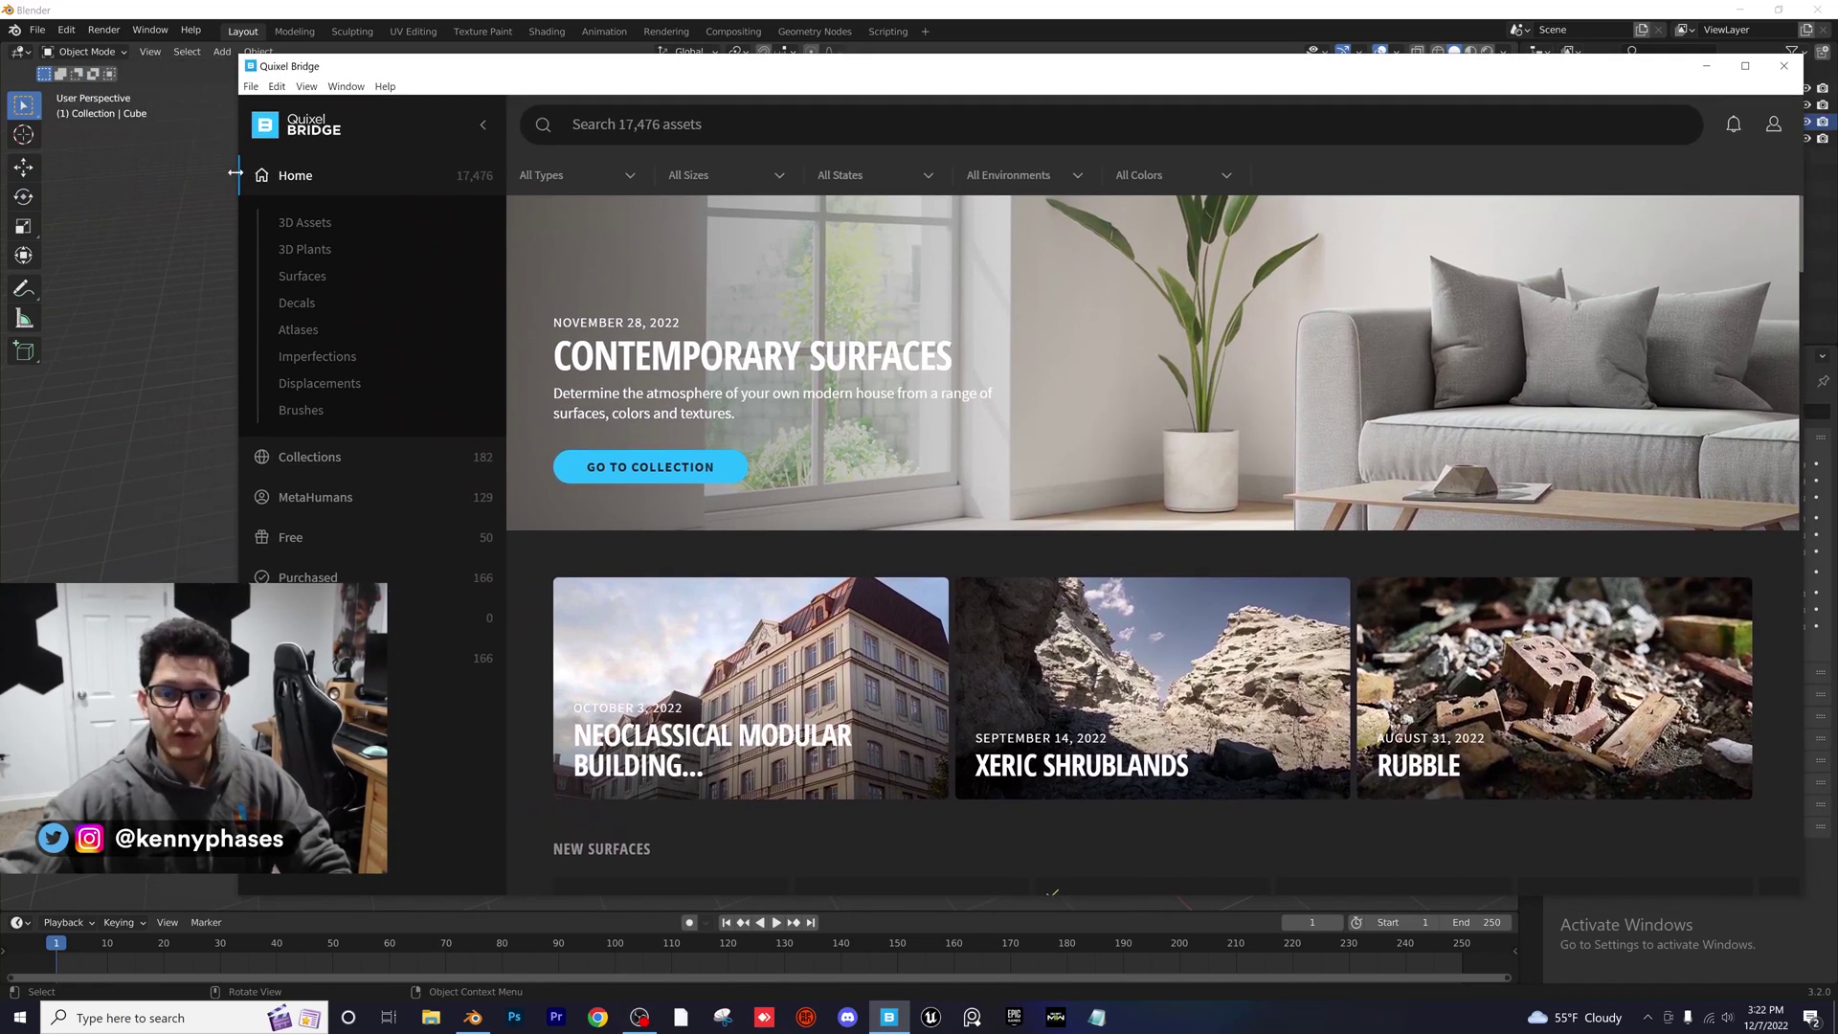
drag(235, 172, 392, 173)
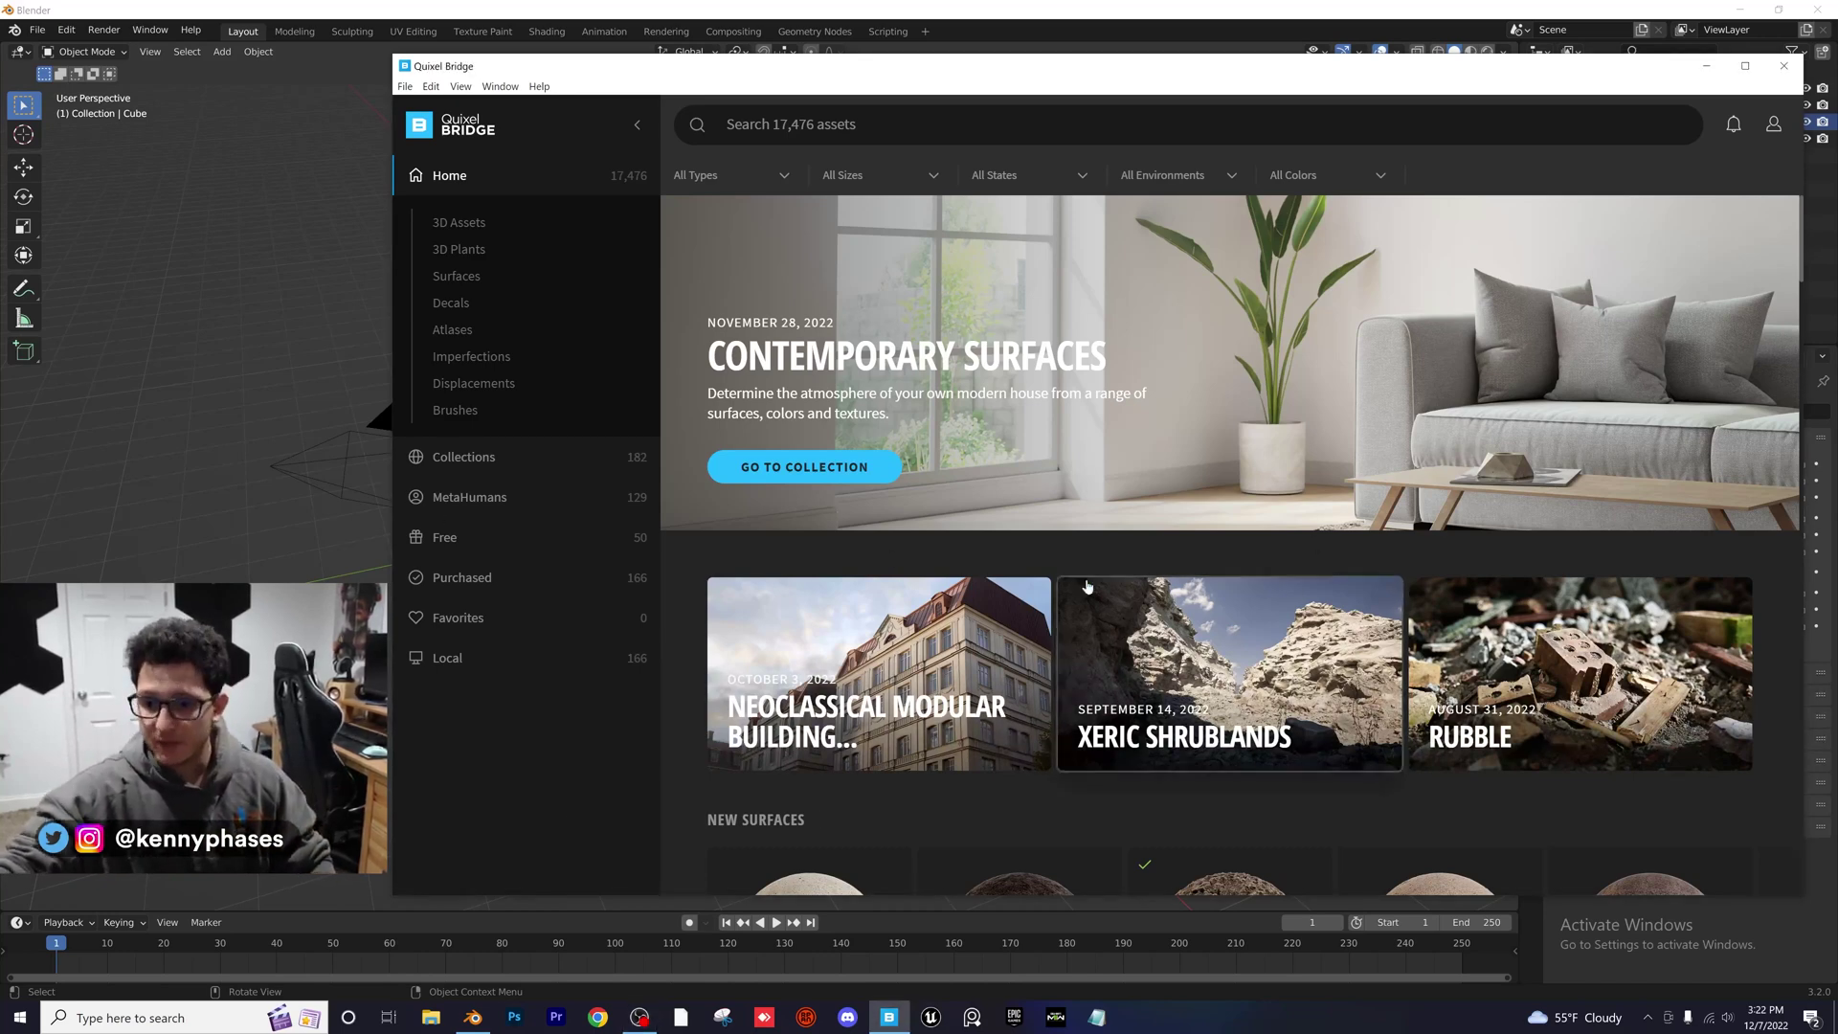
Scroll down the Bridge home page and open the Xeric Shrublands collection
scroll(1087, 586, down, 5)
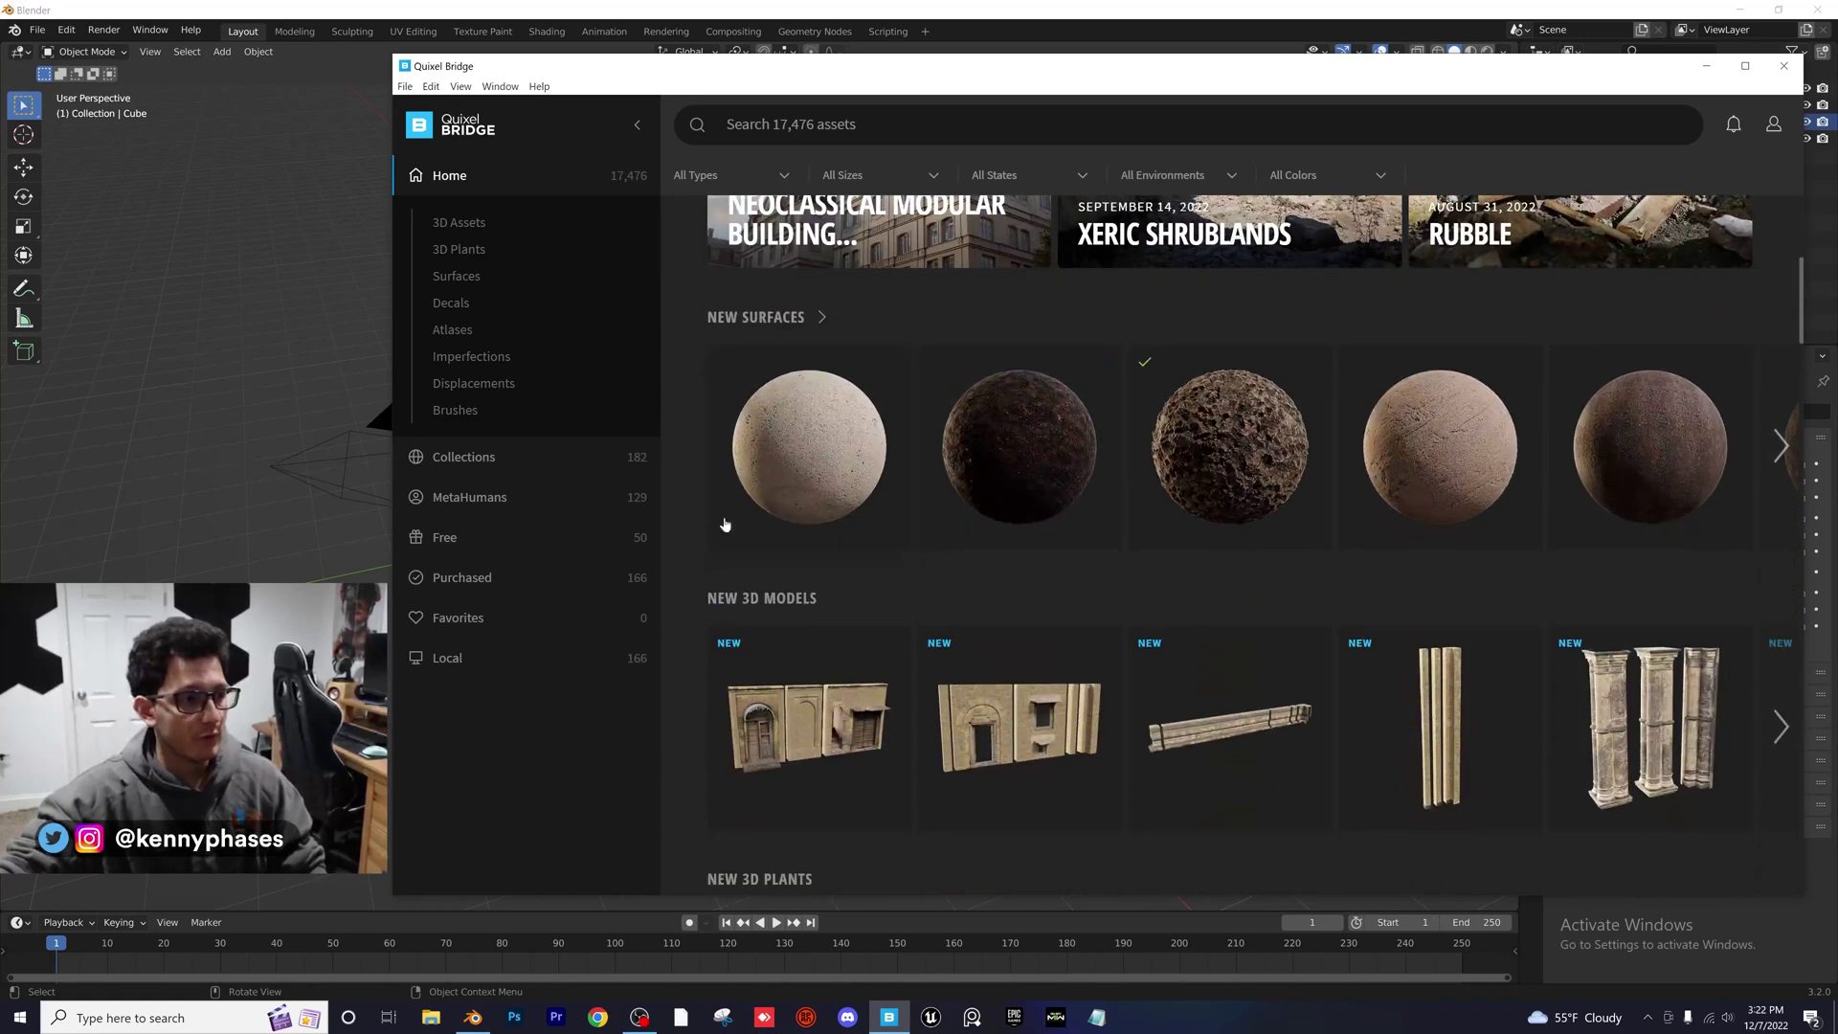
scroll(1398, 459, down, 2)
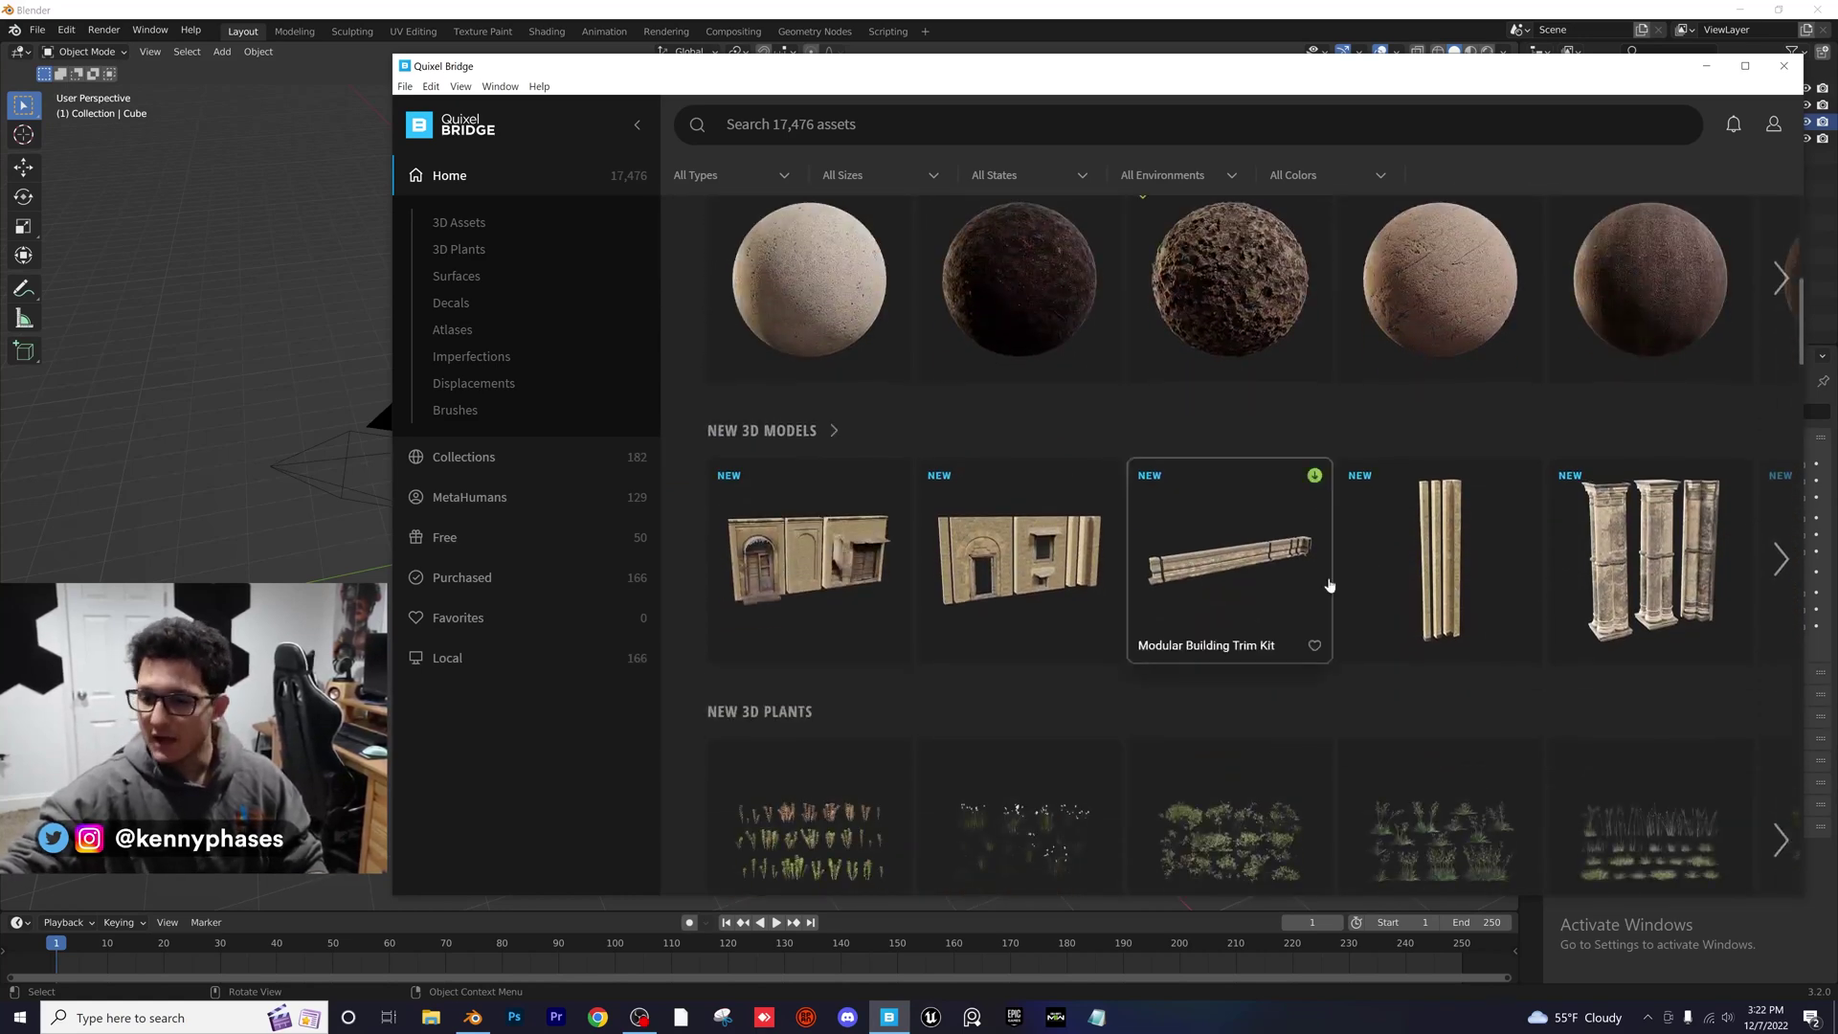
scroll(1329, 585, down, 4)
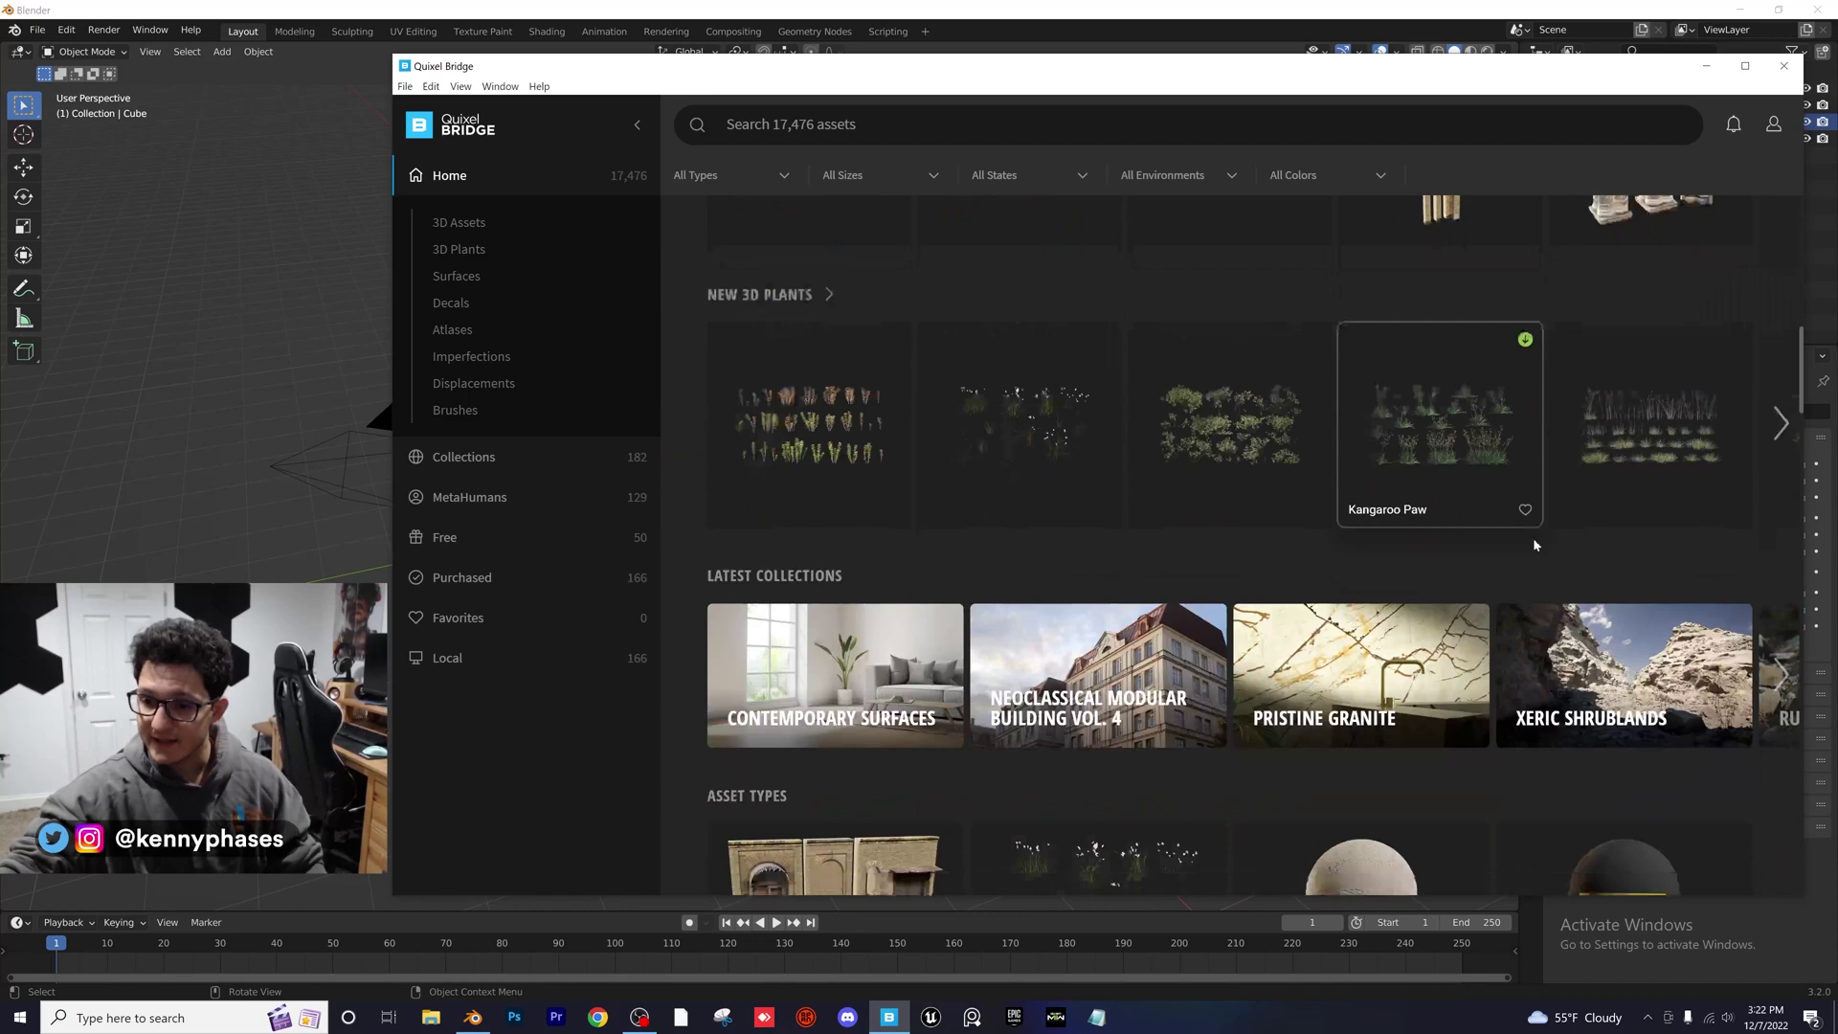
scroll(1535, 545, down, 2)
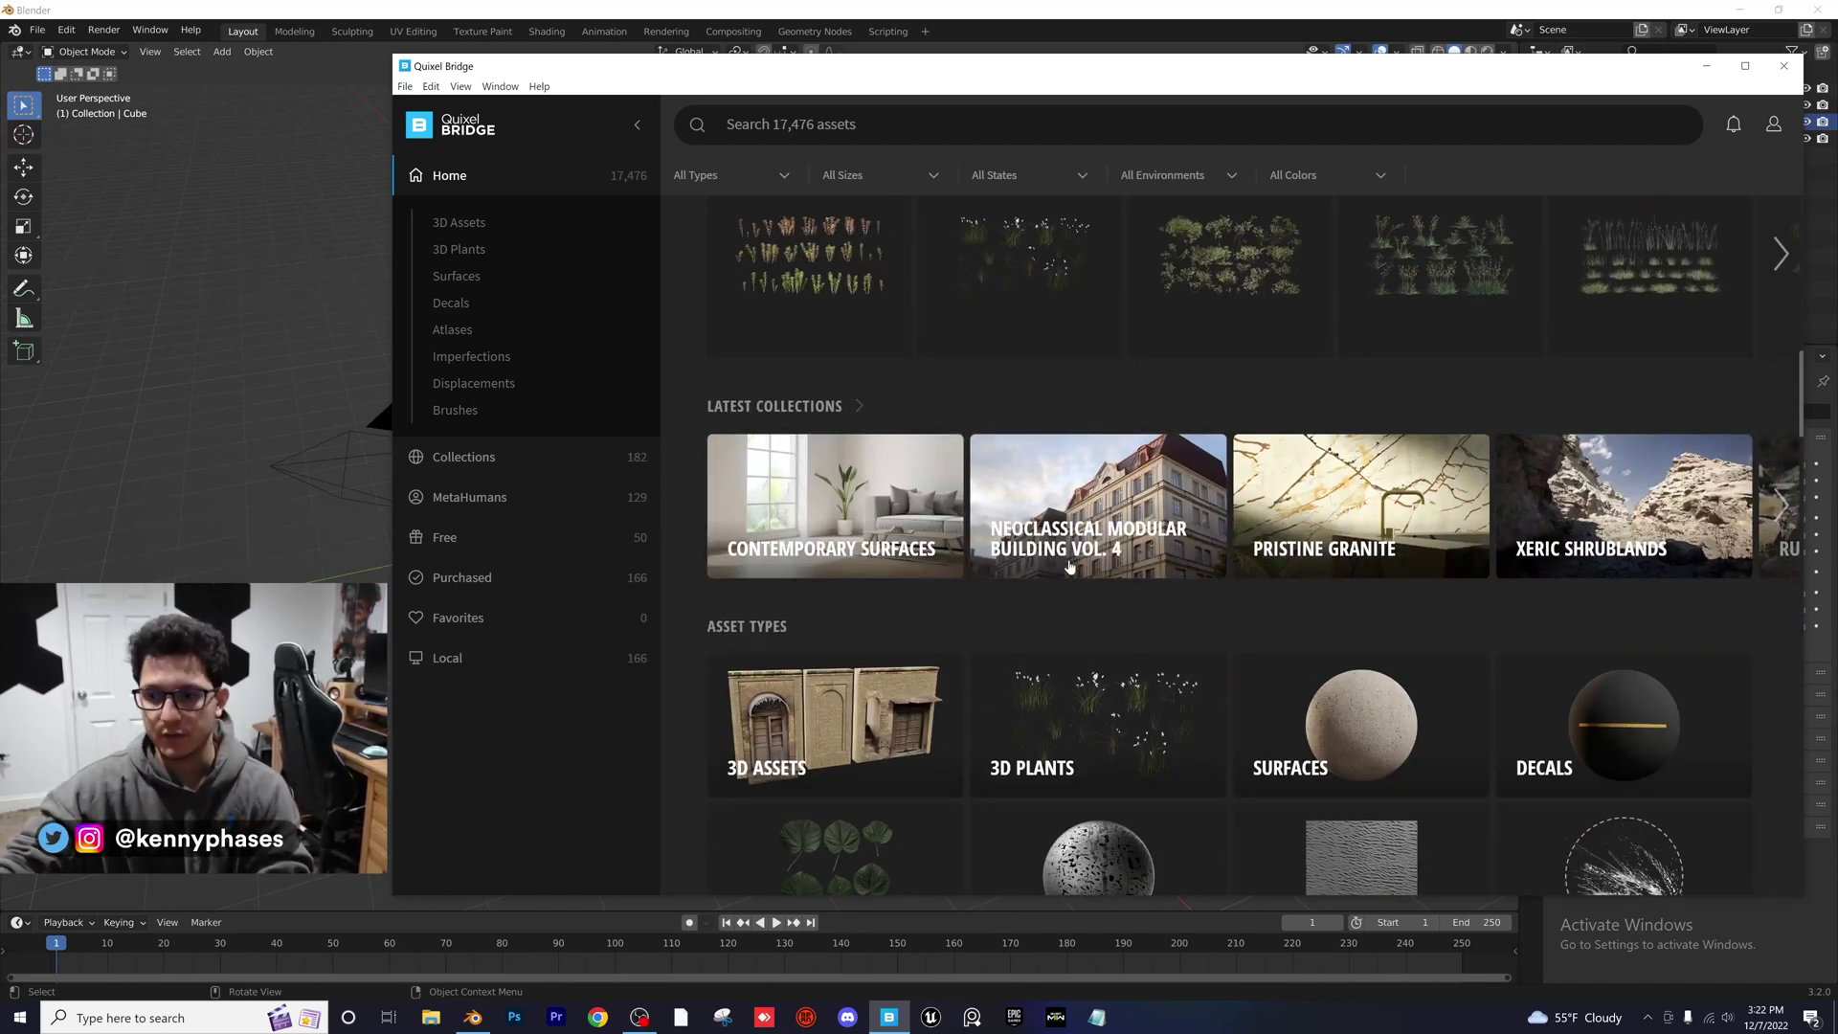
scroll(1217, 596, down, 1)
click(1609, 413)
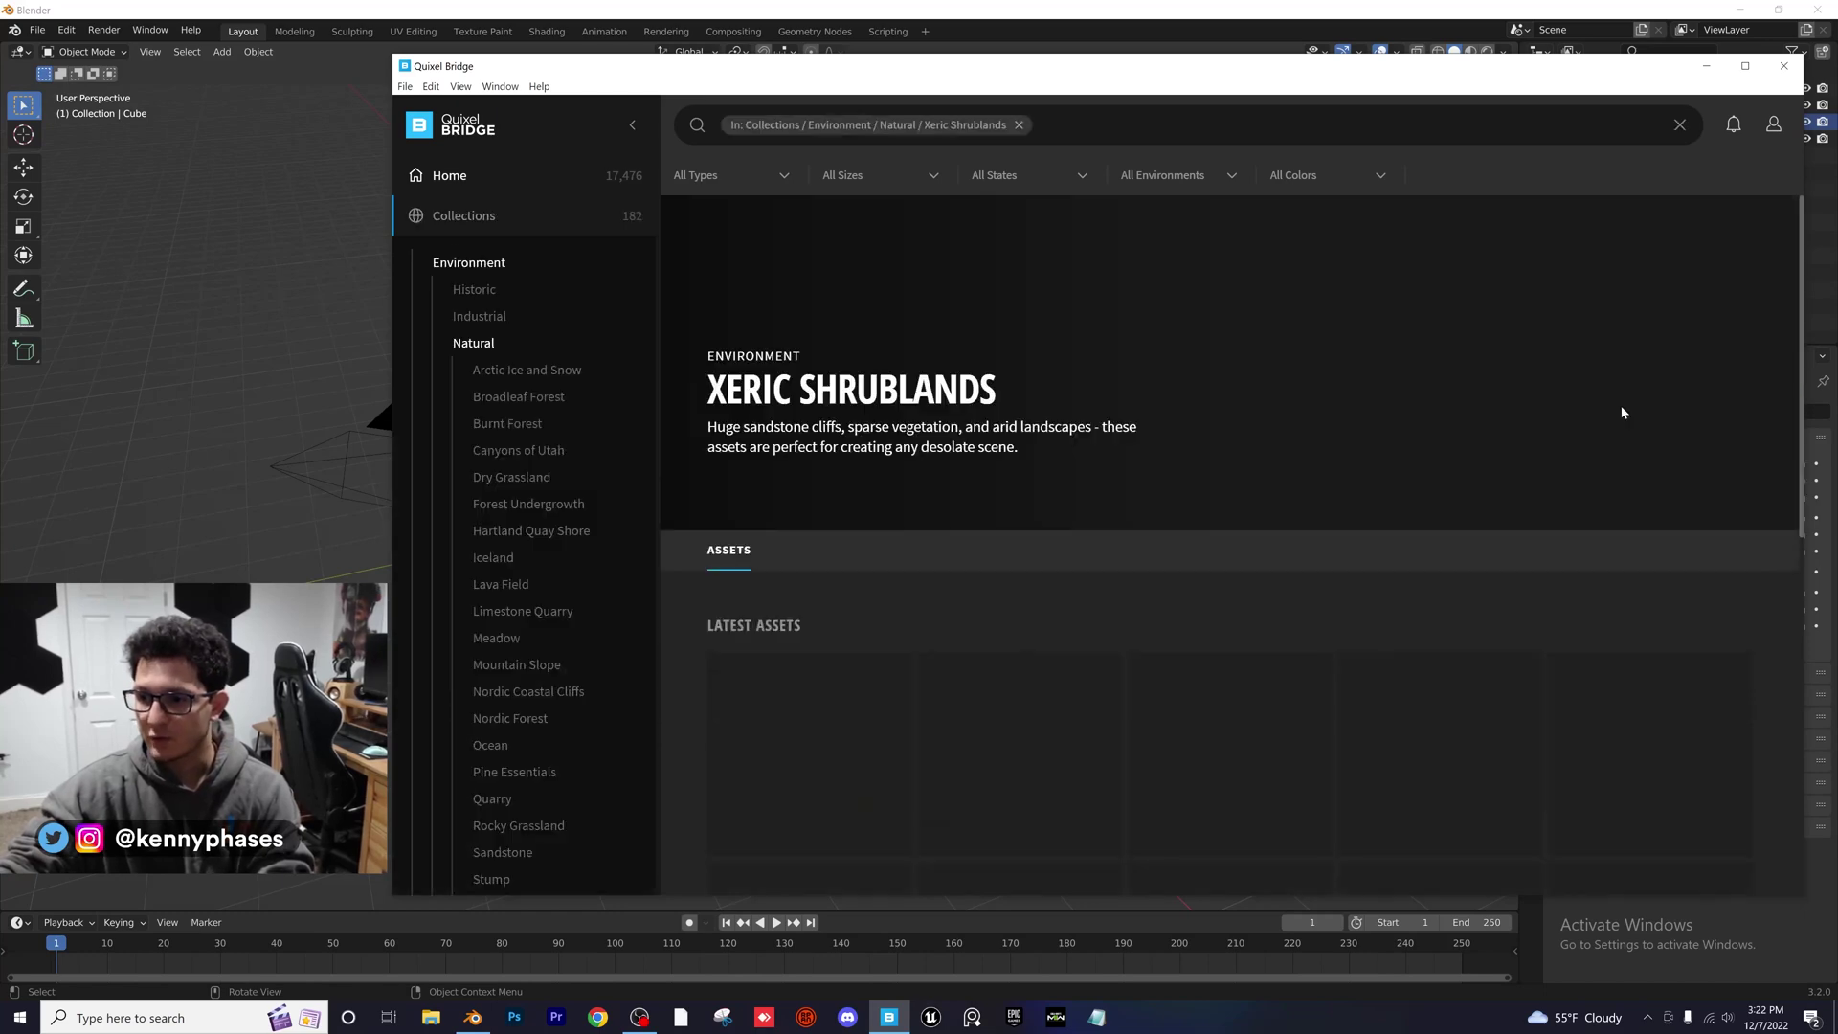
Browse the collection and view the Dusty Gravel Ground and Massive Sandstone Cliff details
scroll(1043, 477, down, 3)
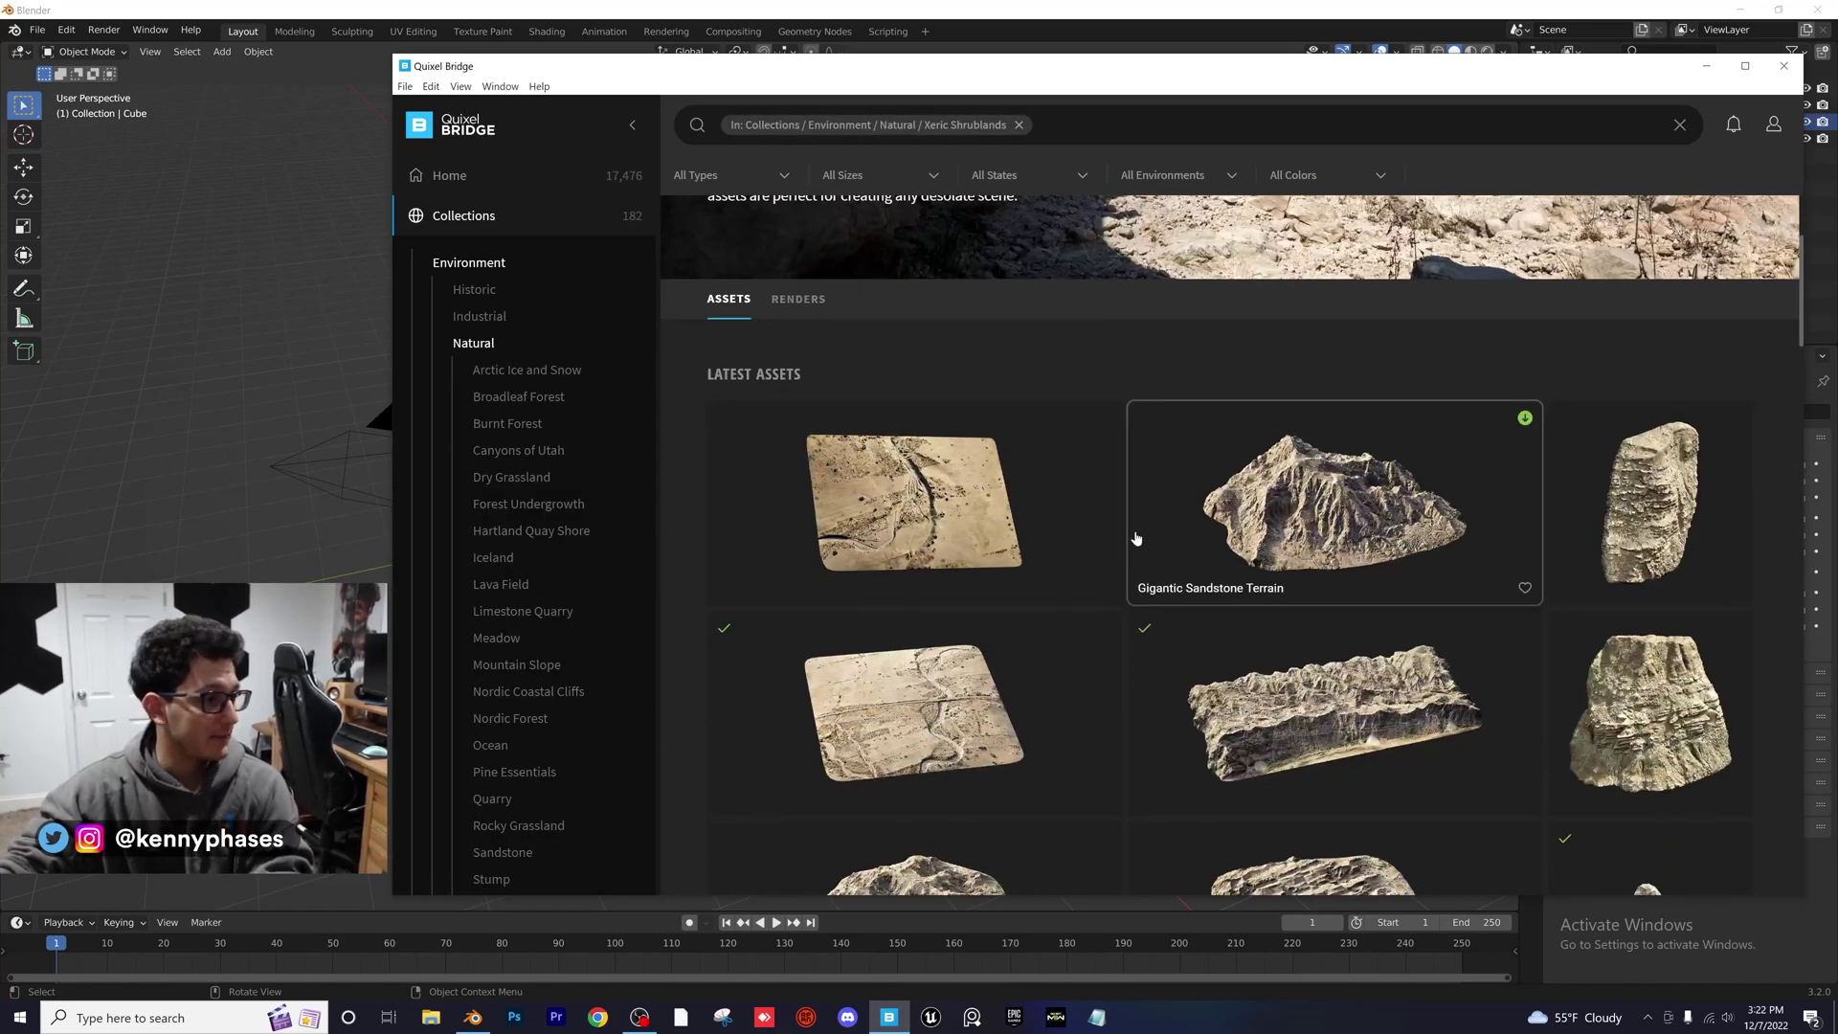
scroll(986, 532, down, 3)
scroll(986, 531, down, 4)
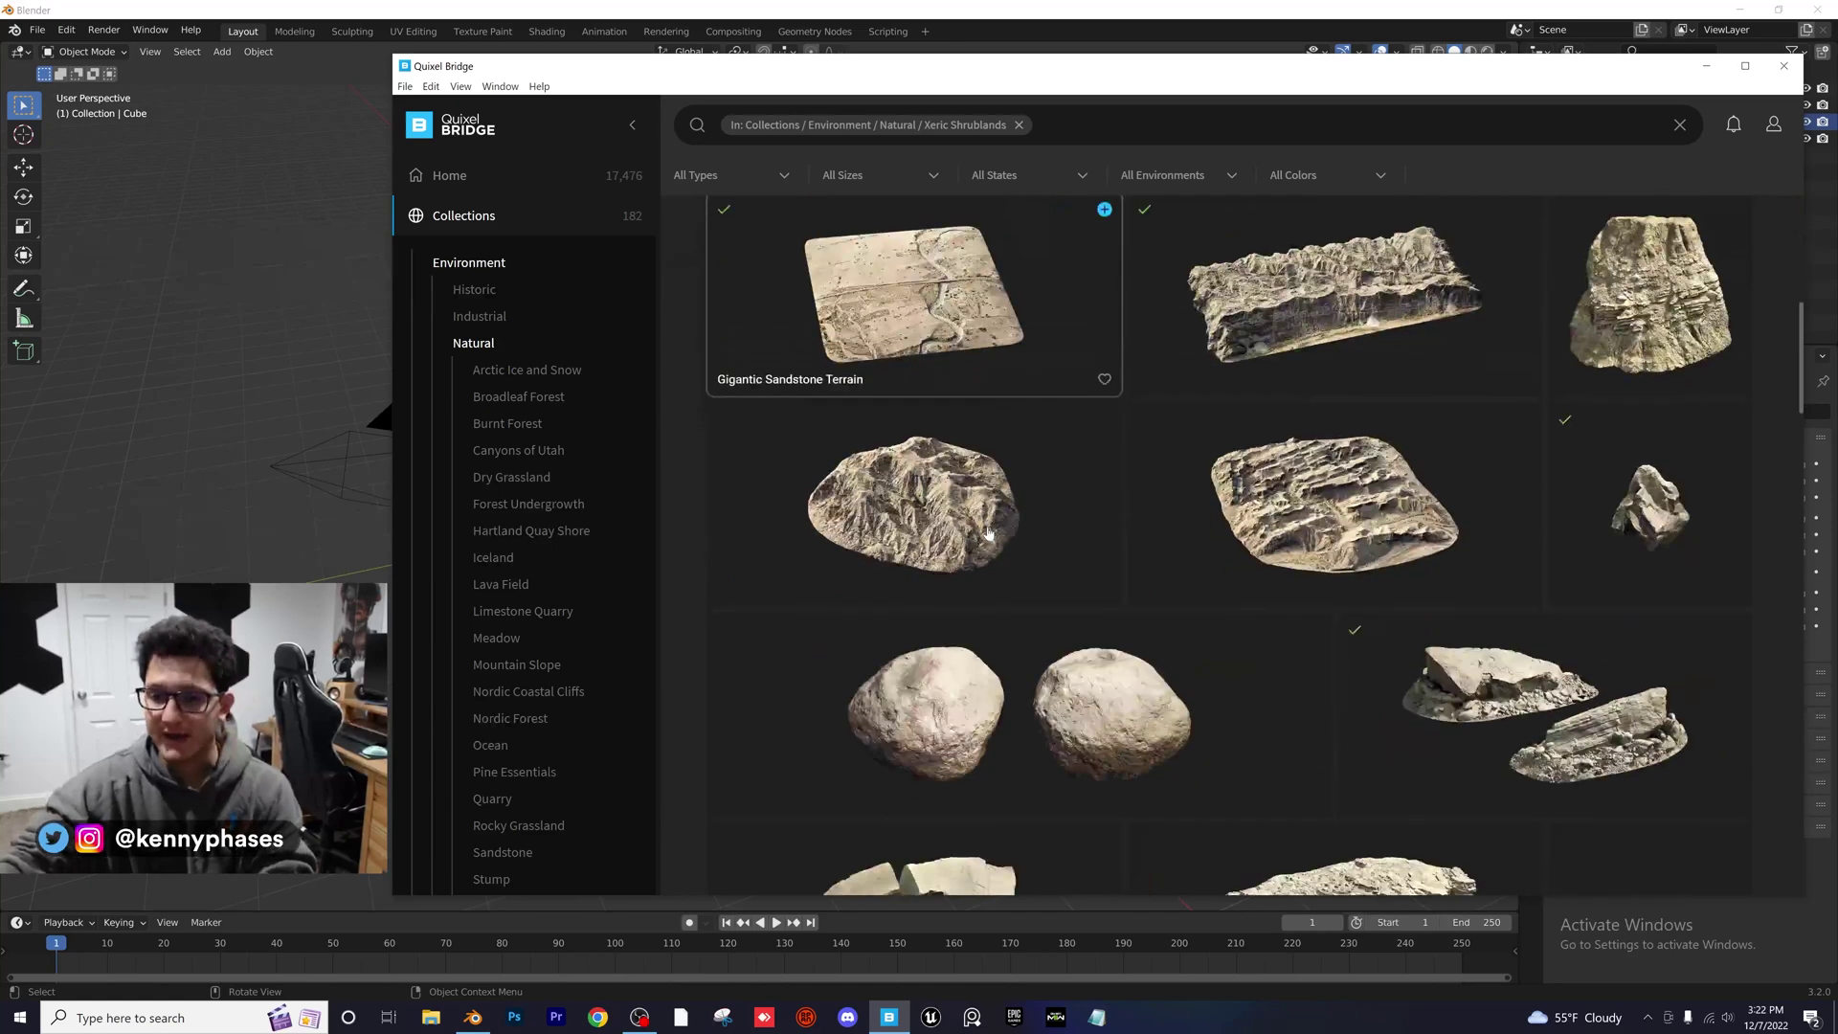
scroll(986, 538, down, 5)
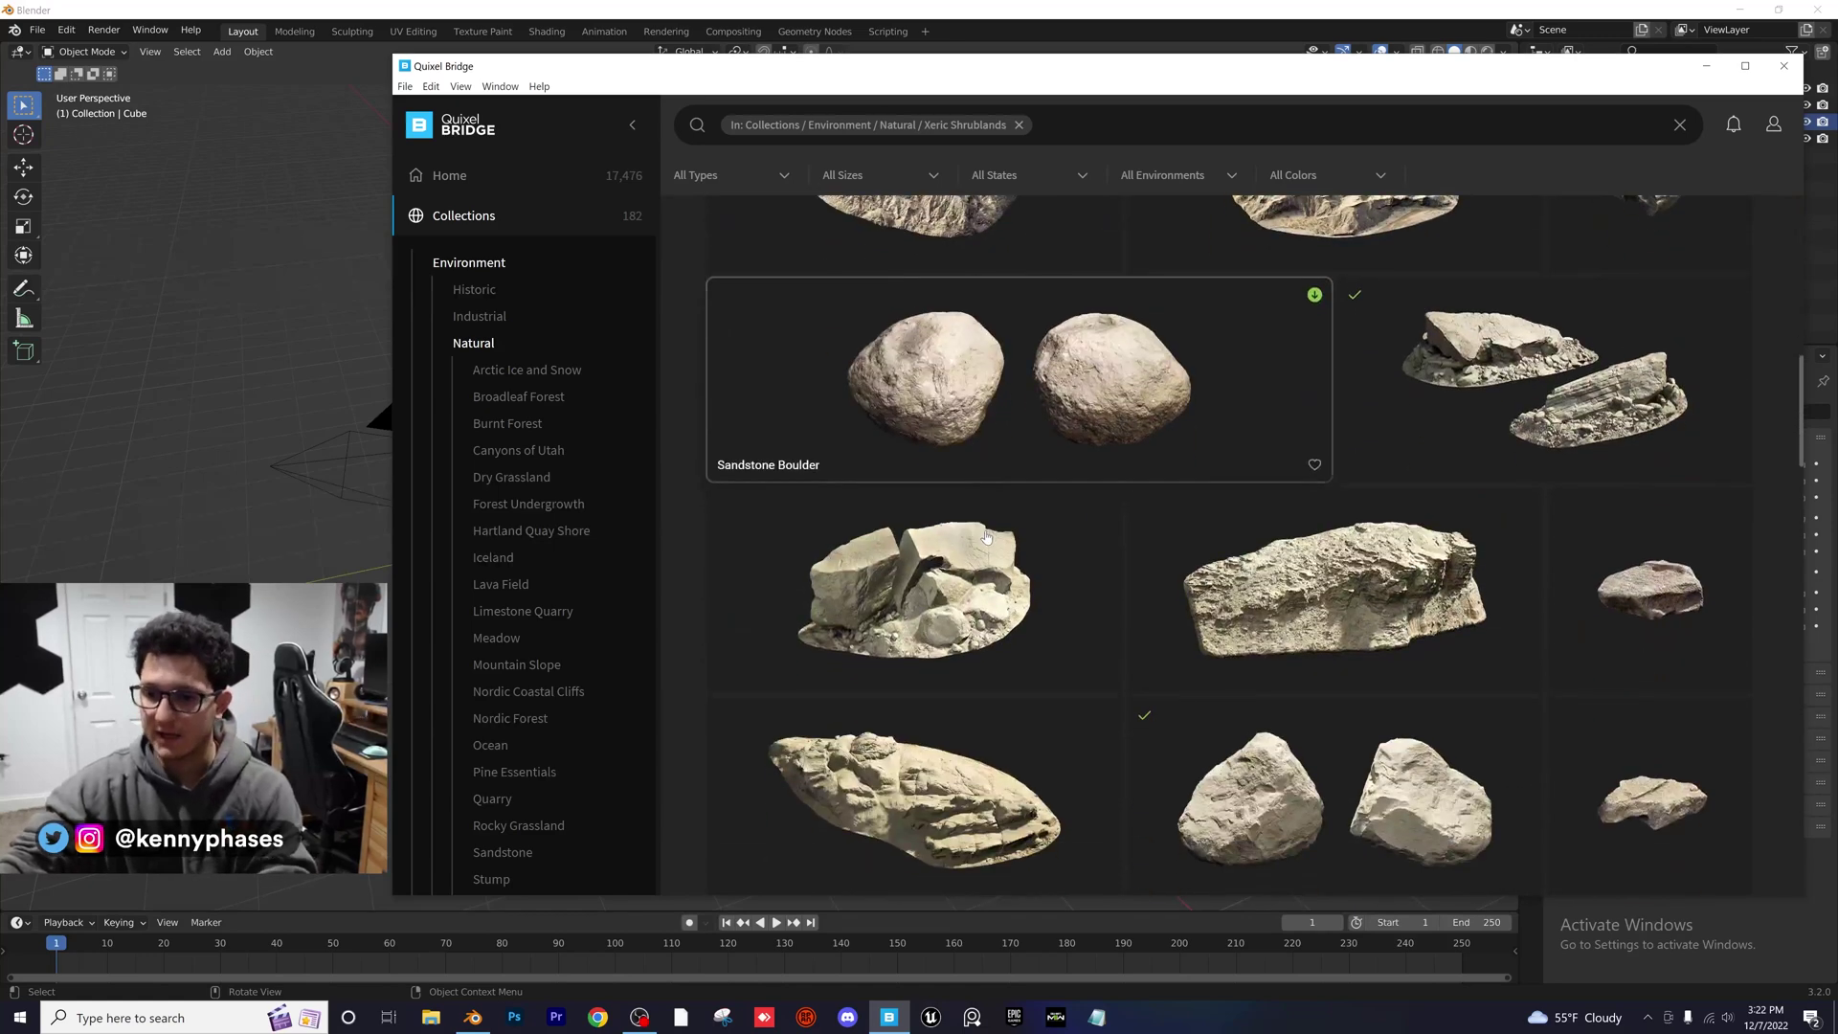
scroll(1076, 575, down, 8)
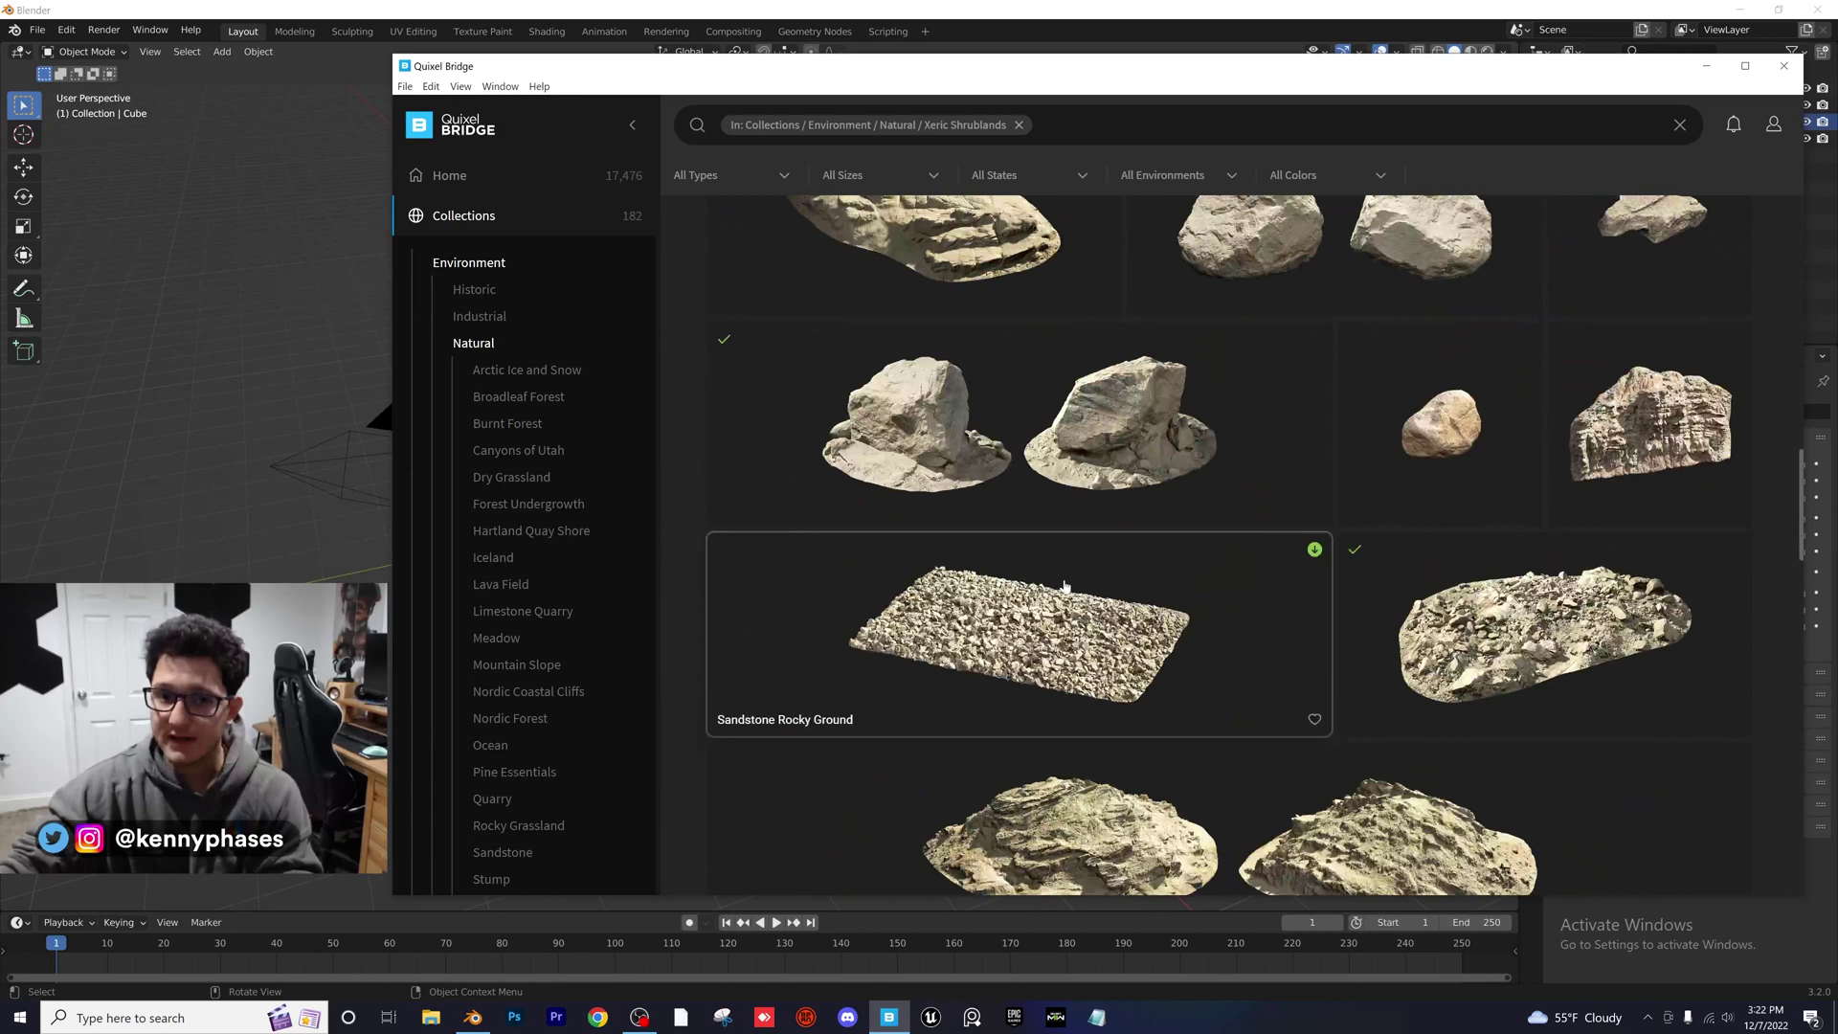
scroll(1091, 527, down, 5)
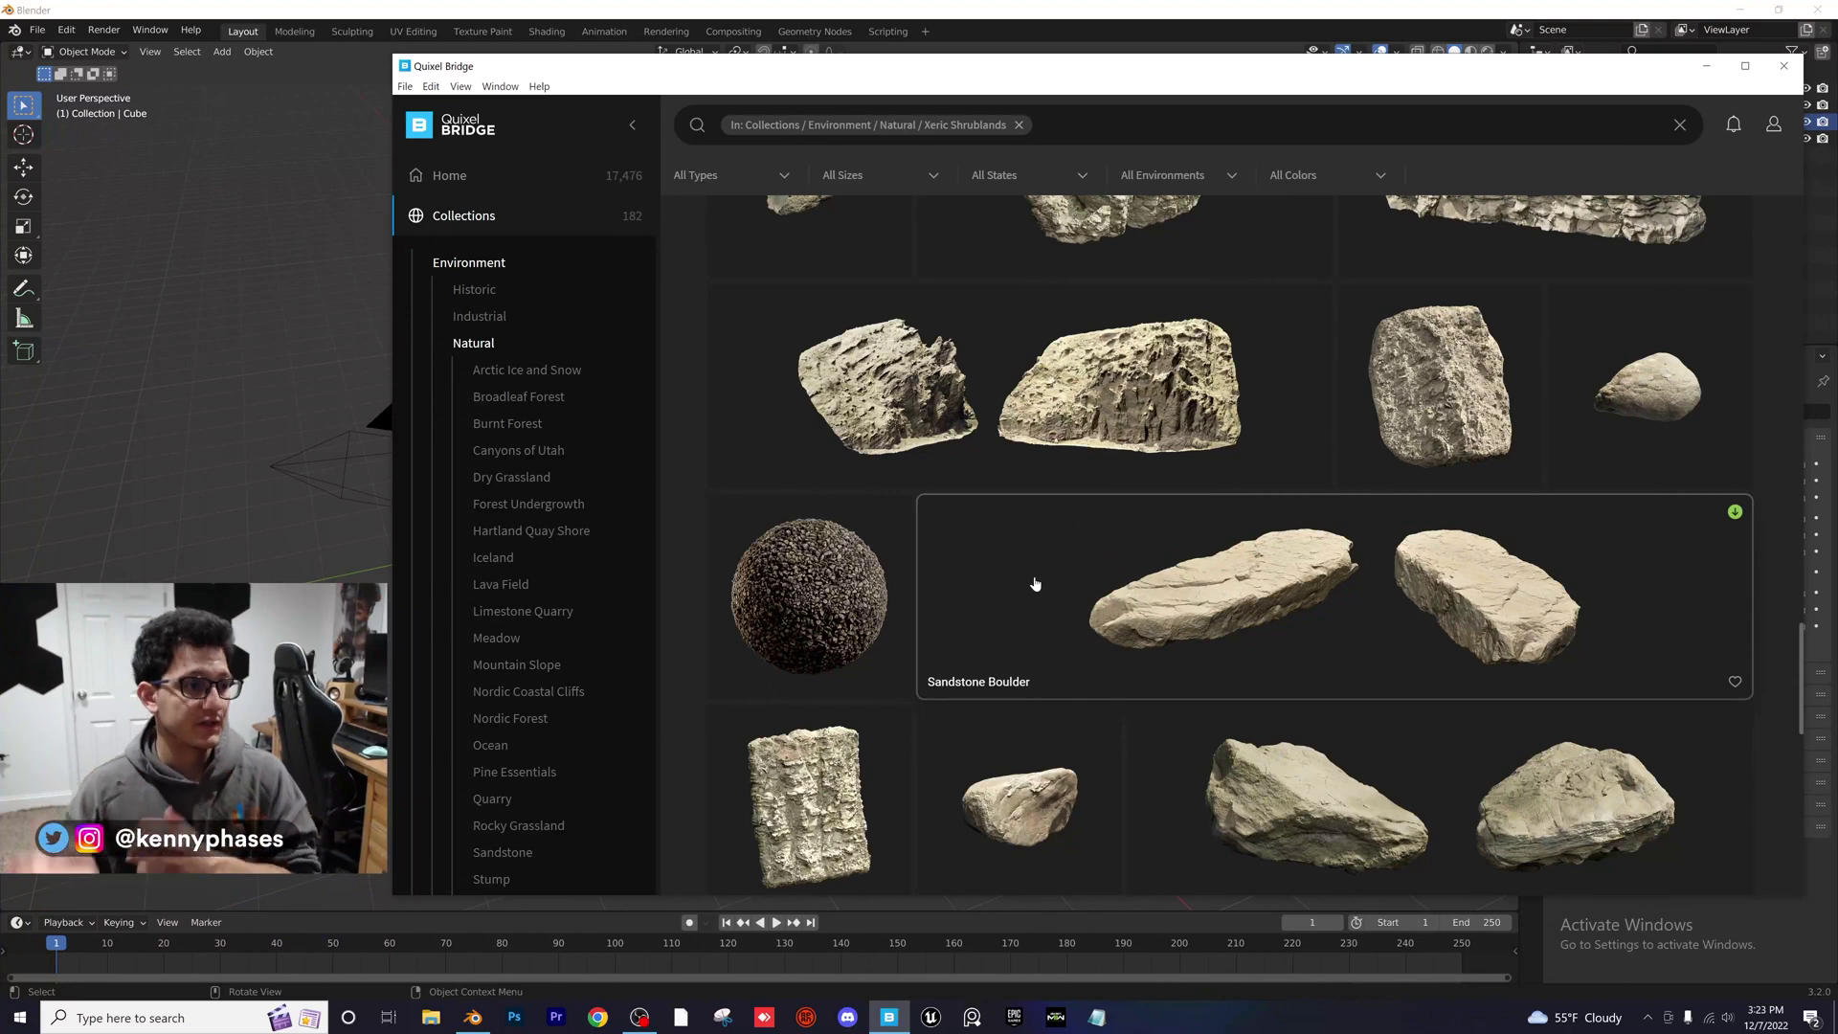
click(860, 563)
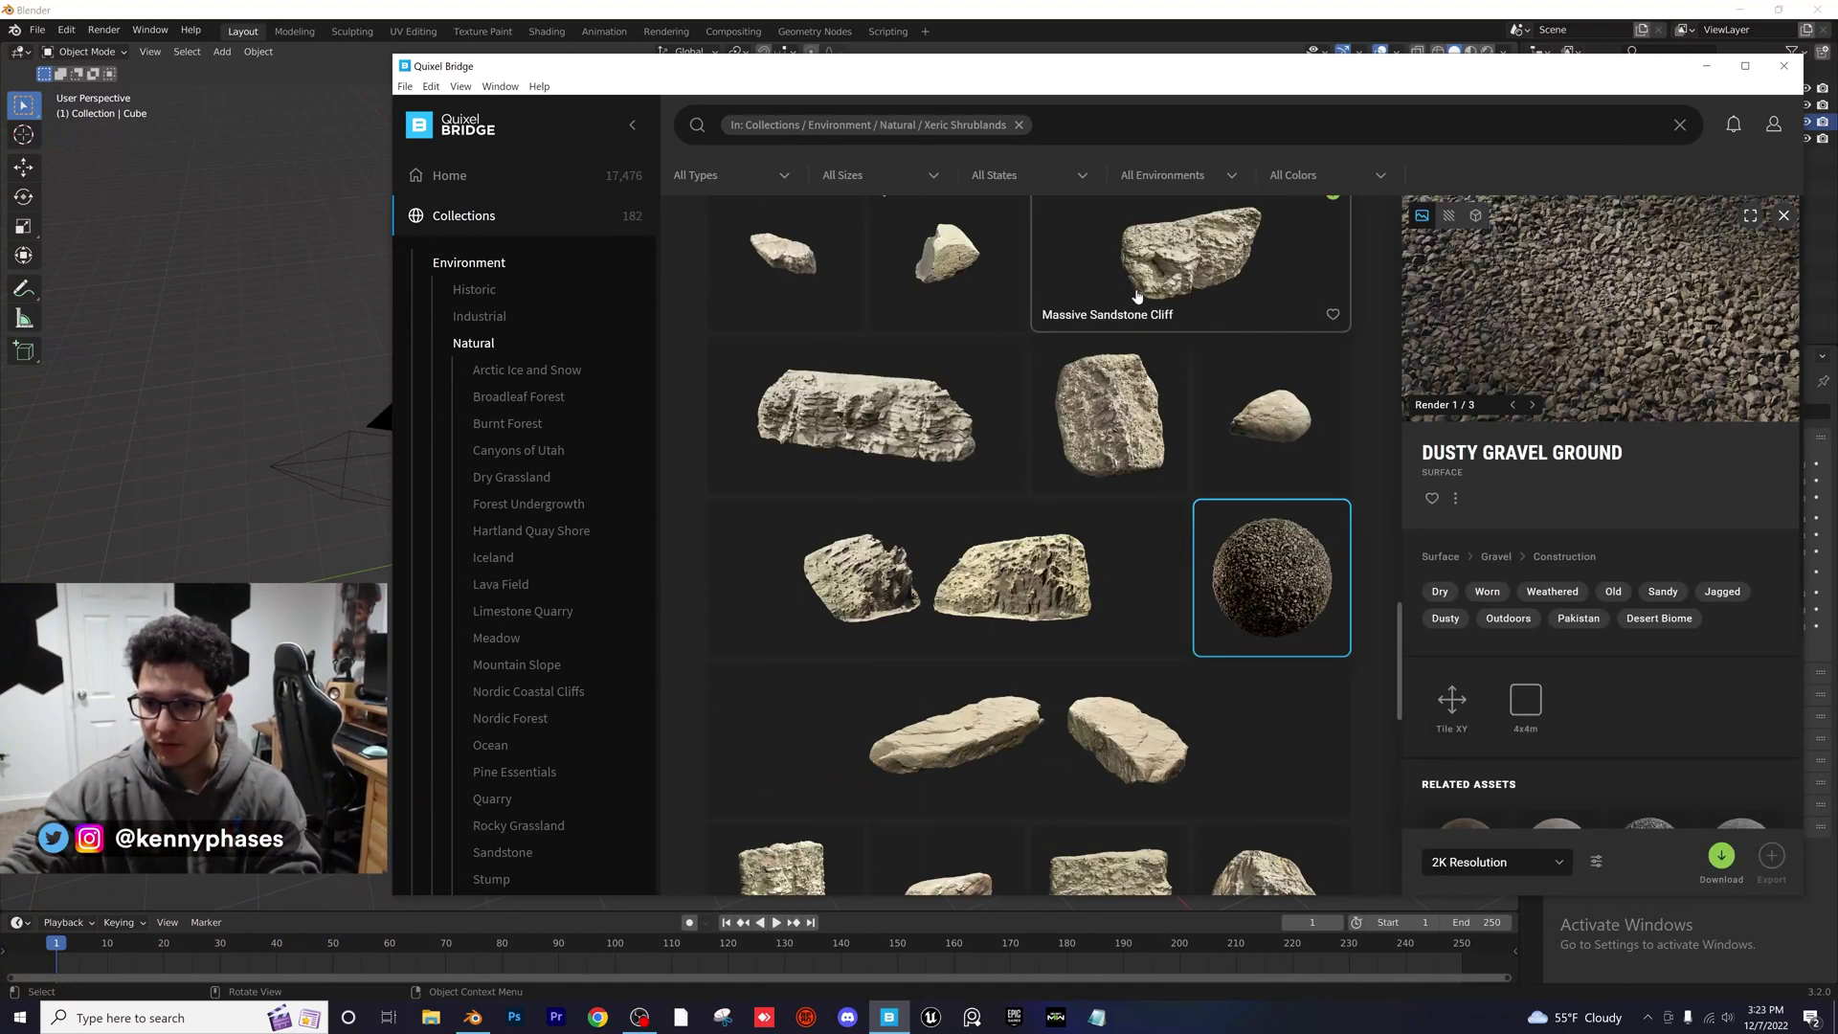
click(1190, 263)
scroll(526, 766, down, 6)
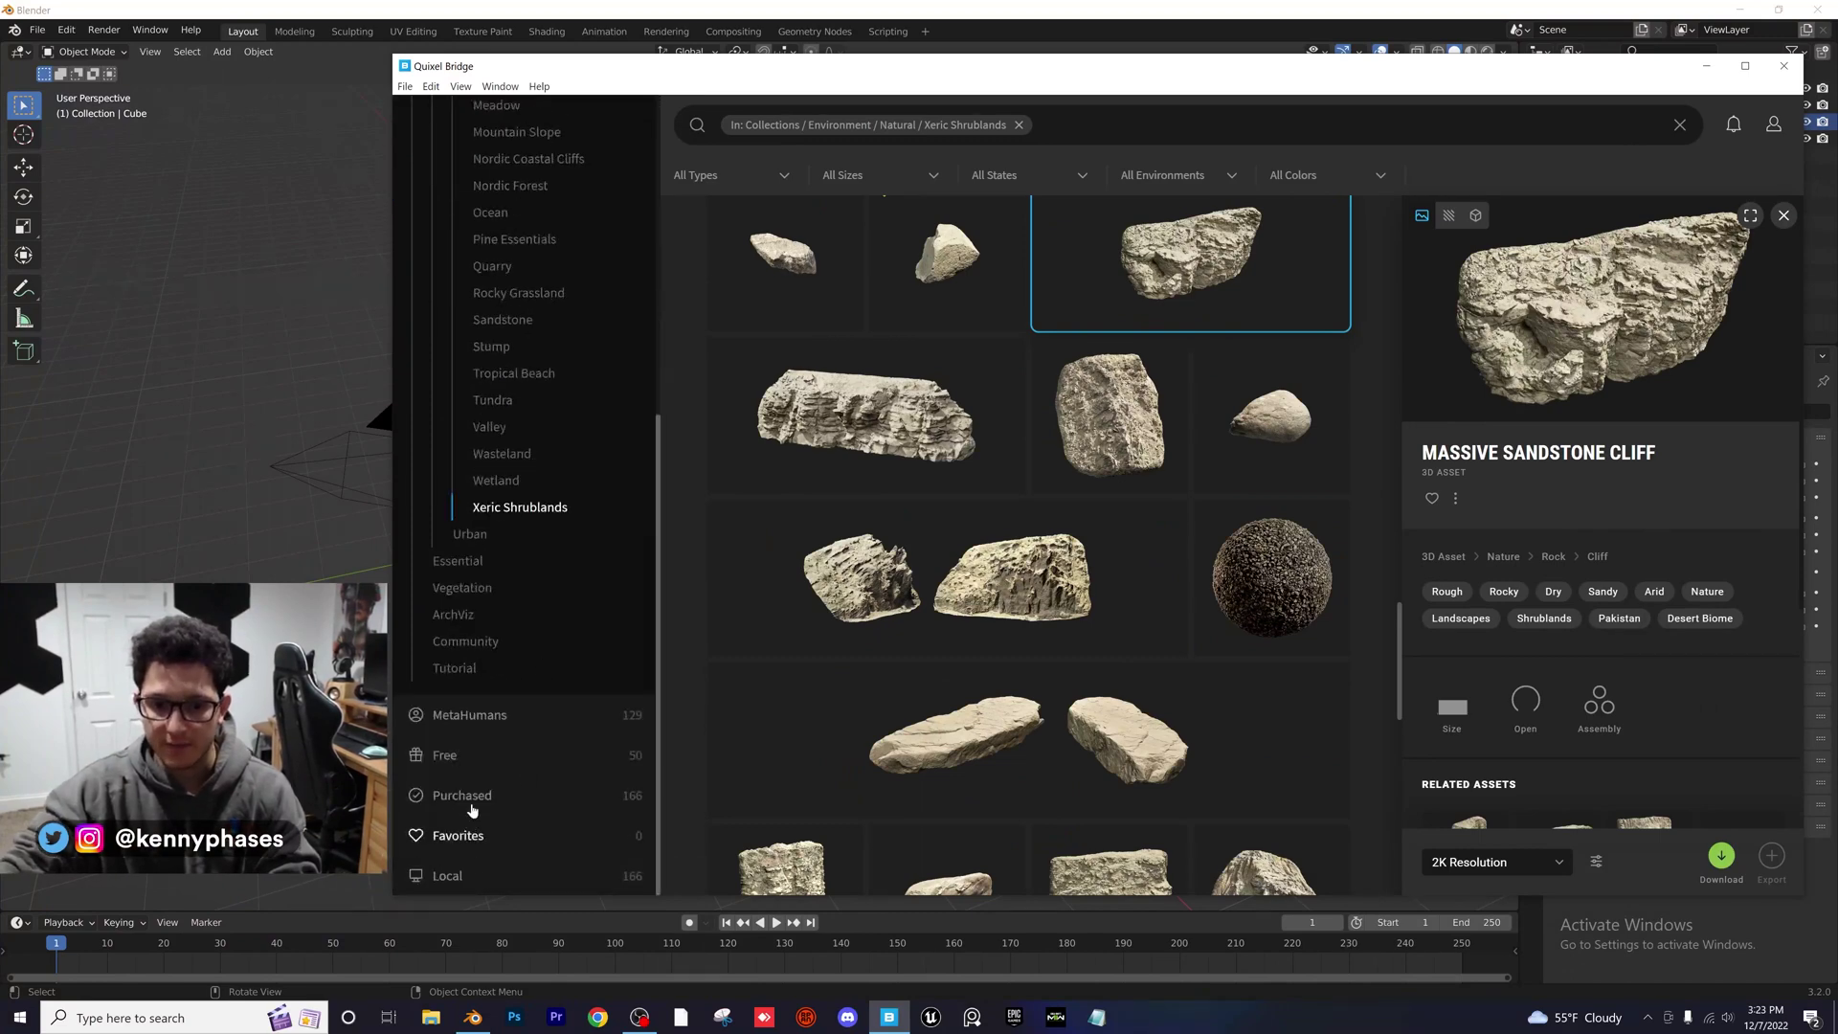
Switch to the Purchased library and view the Rocky Ground surface details
click(471, 795)
scroll(862, 431, down, 5)
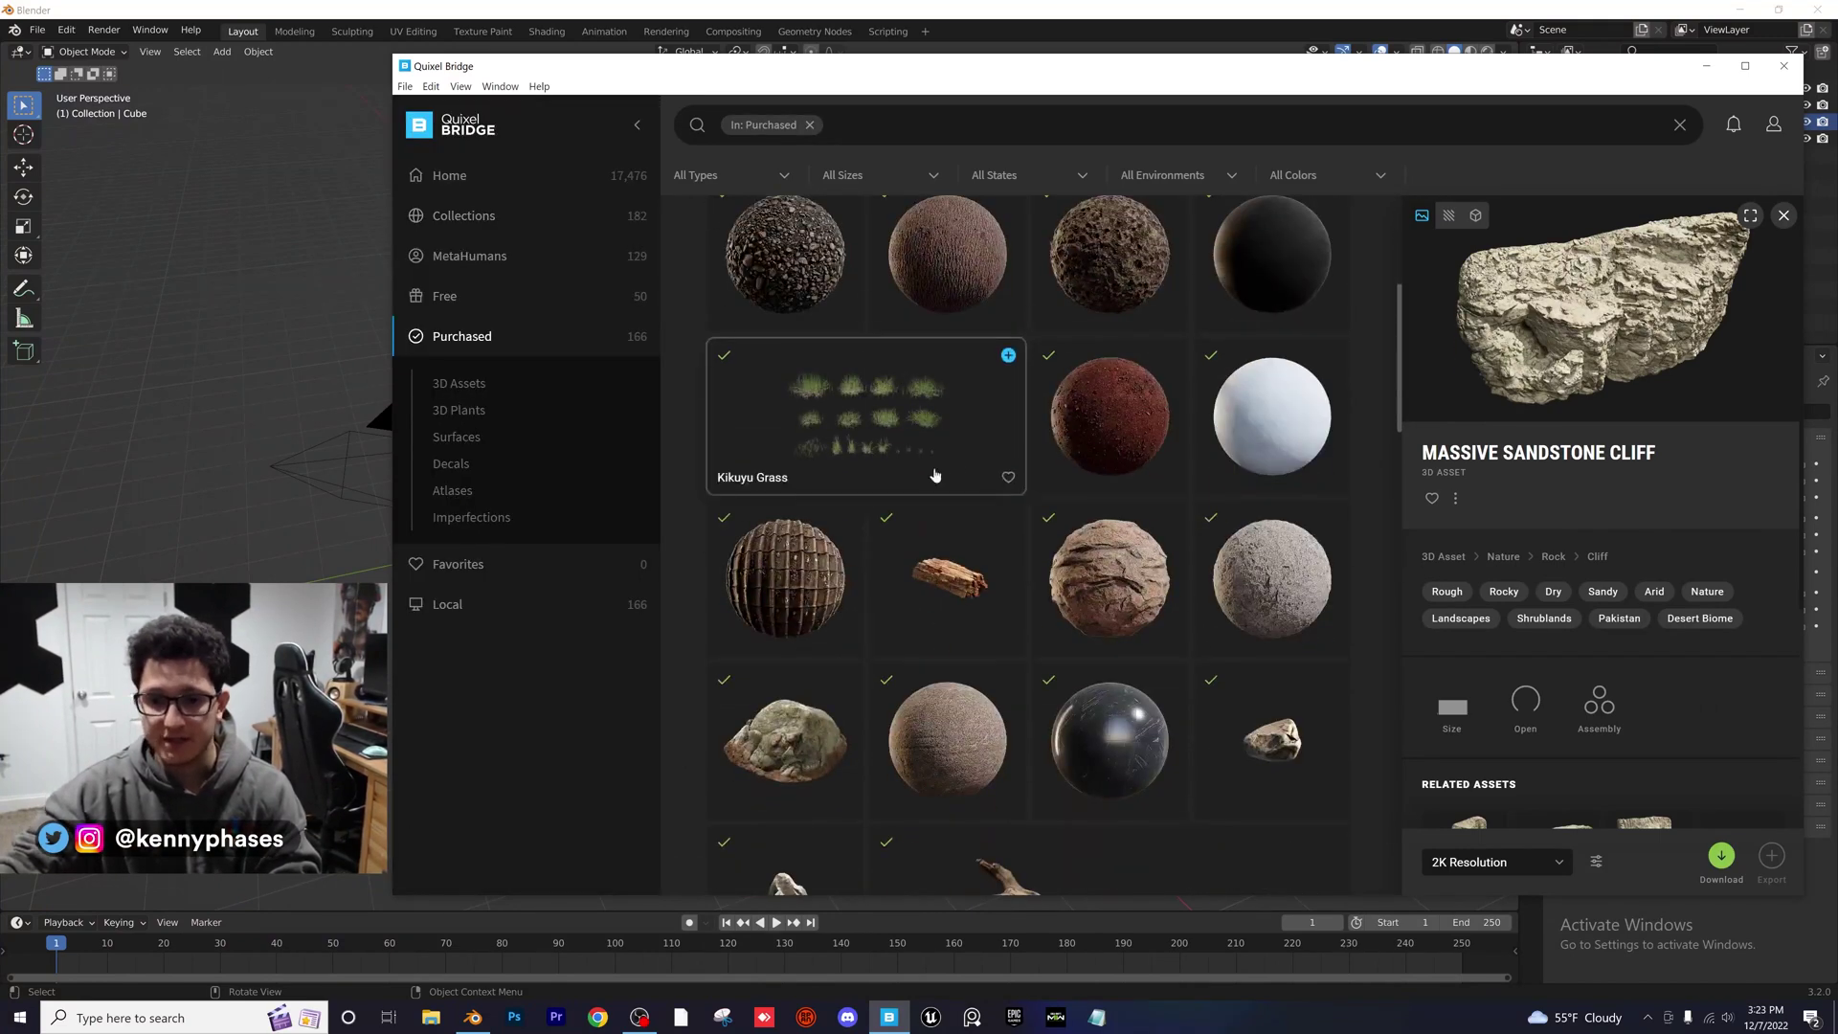
scroll(935, 475, down, 2)
click(1101, 425)
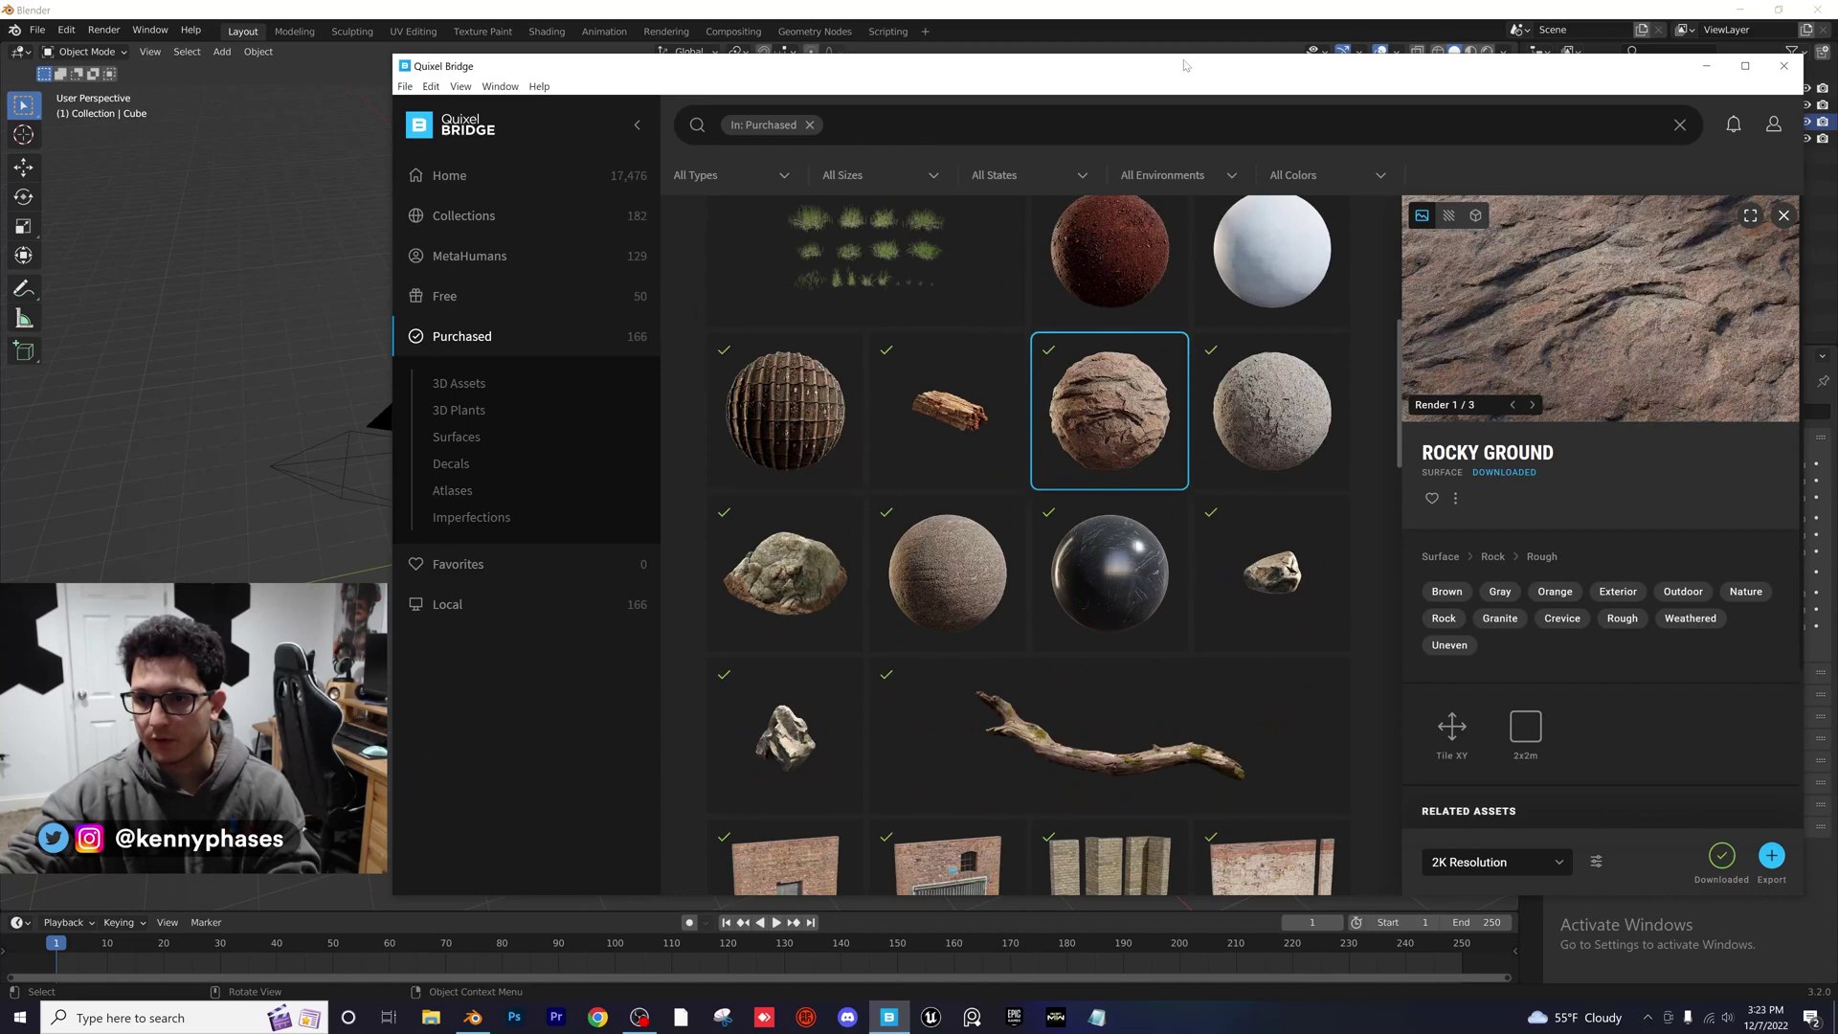
drag(1185, 65, 1139, 67)
Select the Gigantic Tundra Terrain asset and export it to Blender
scroll(999, 589, down, 3)
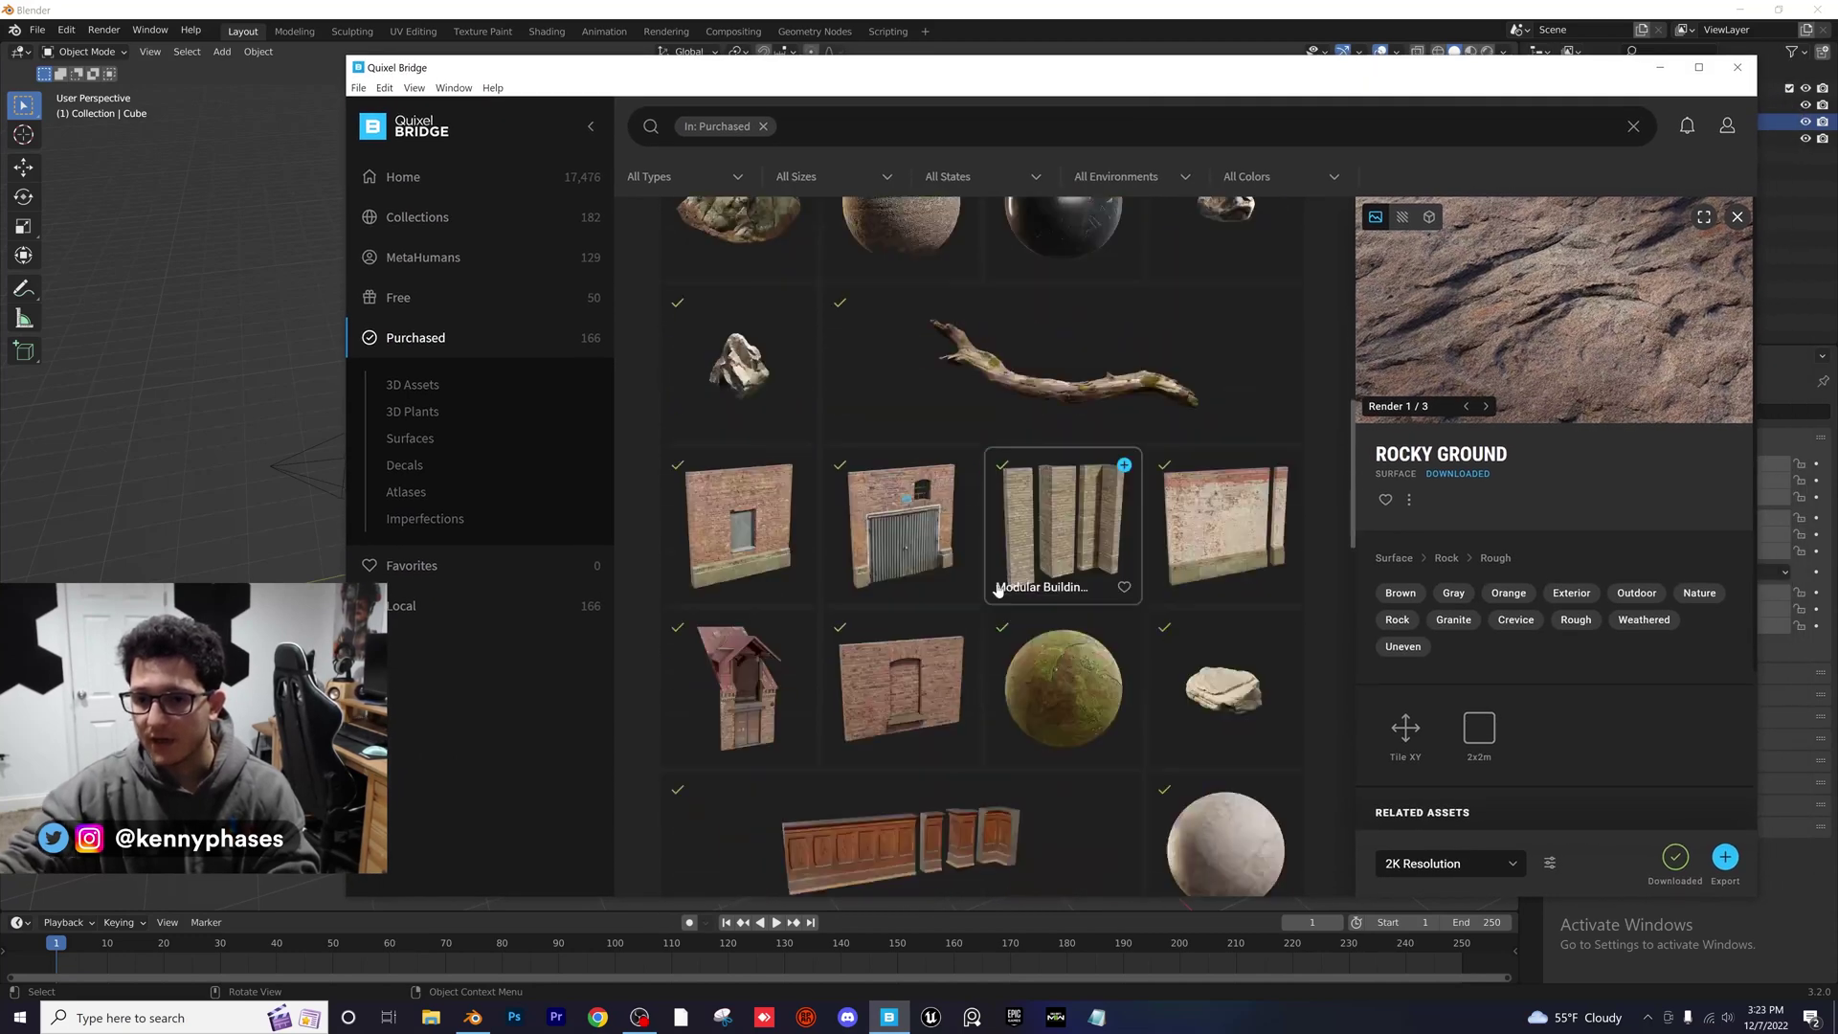
scroll(999, 589, down, 8)
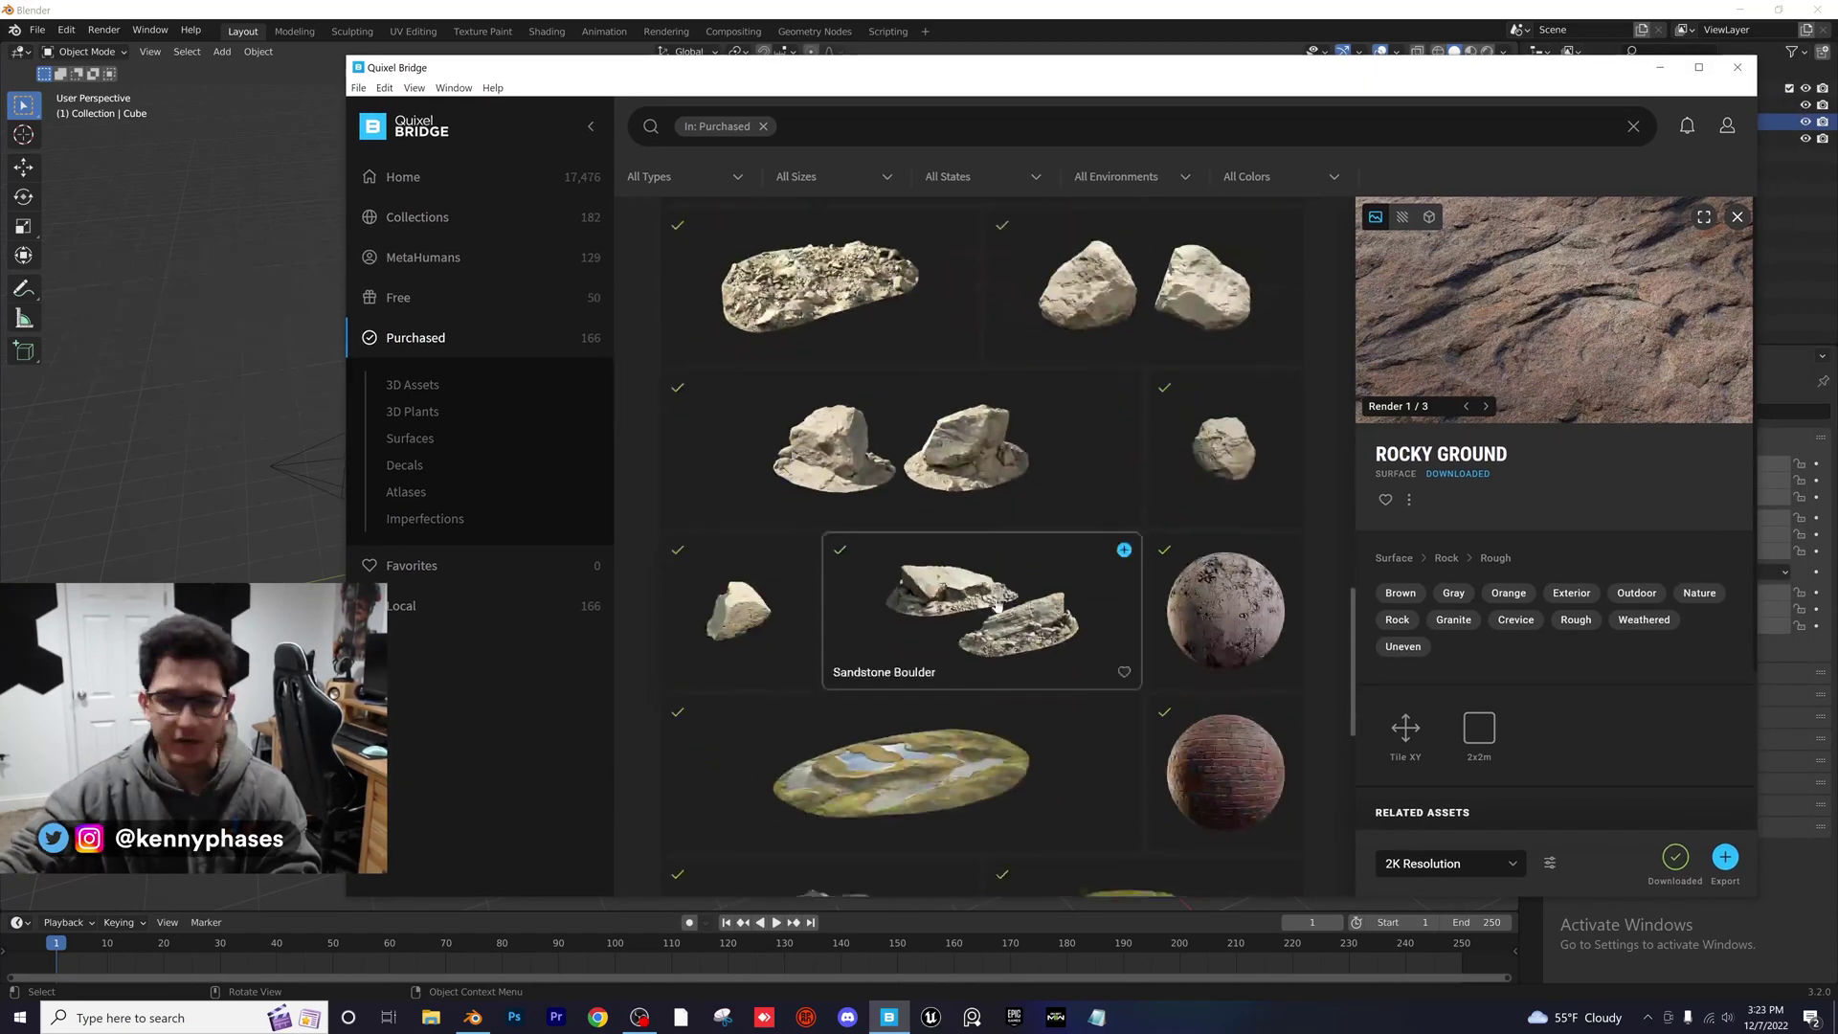
scroll(997, 603, down, 4)
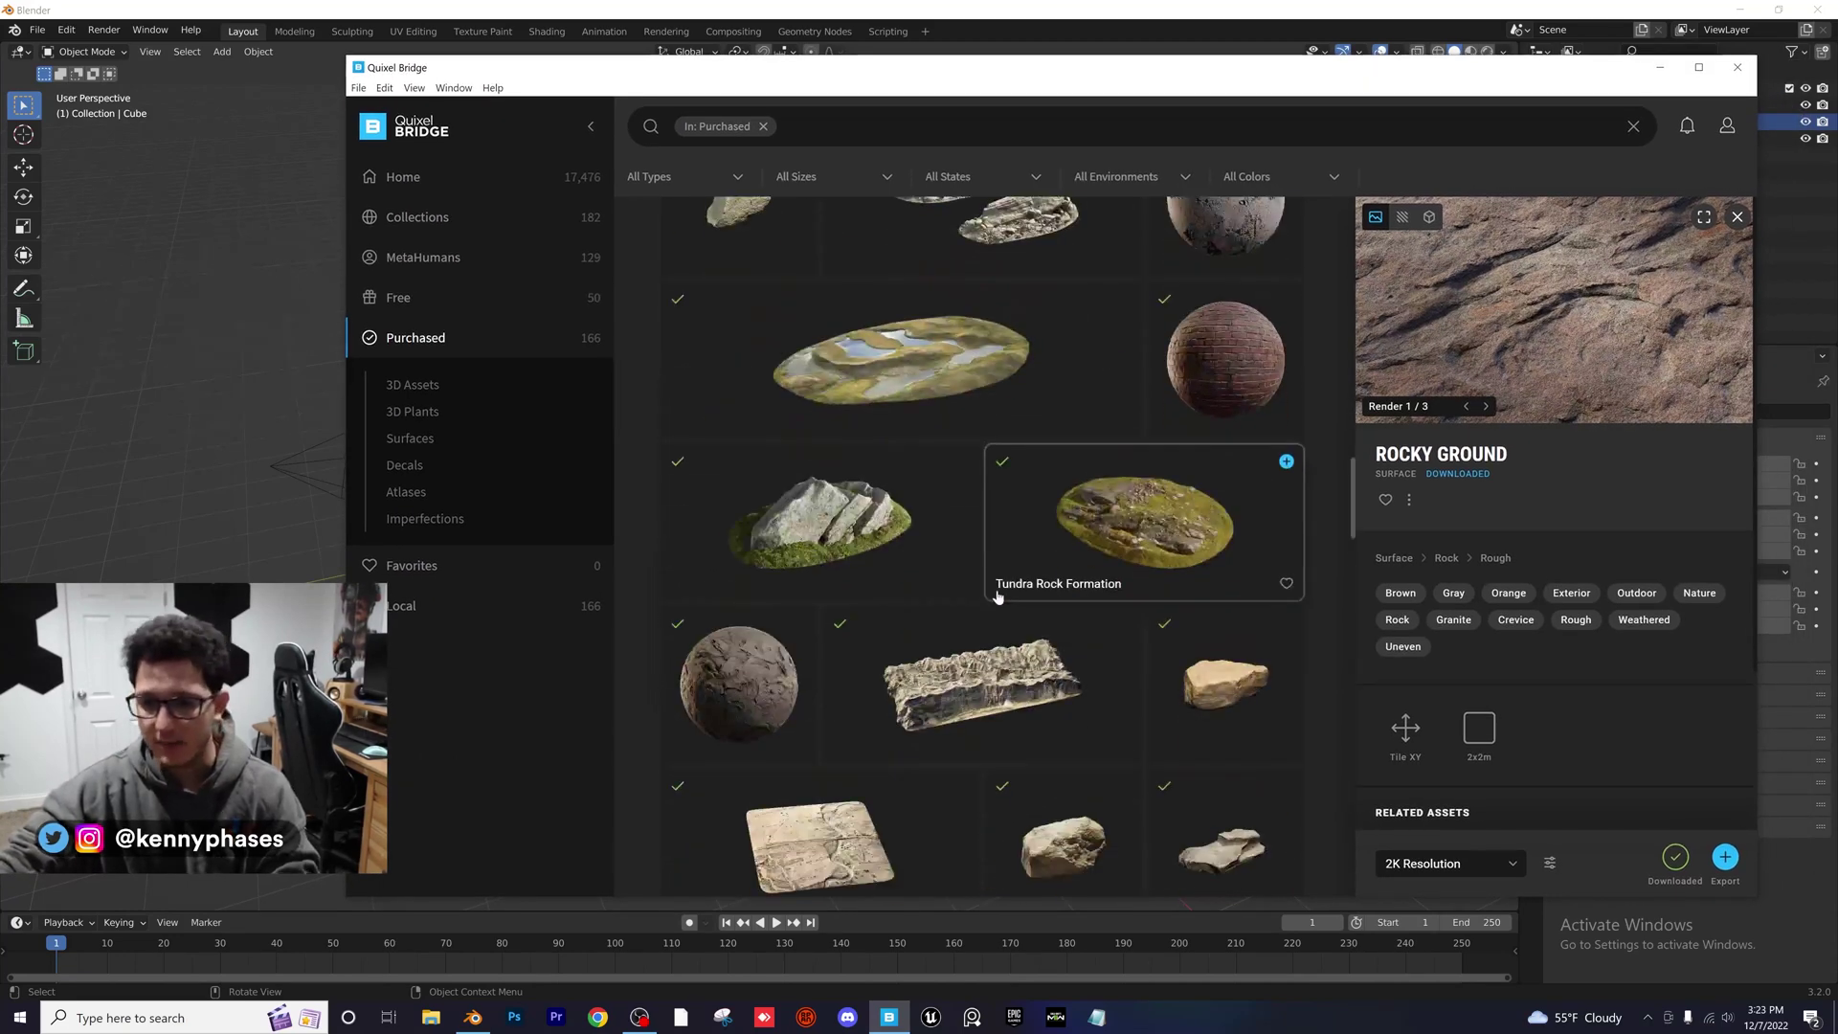
click(942, 401)
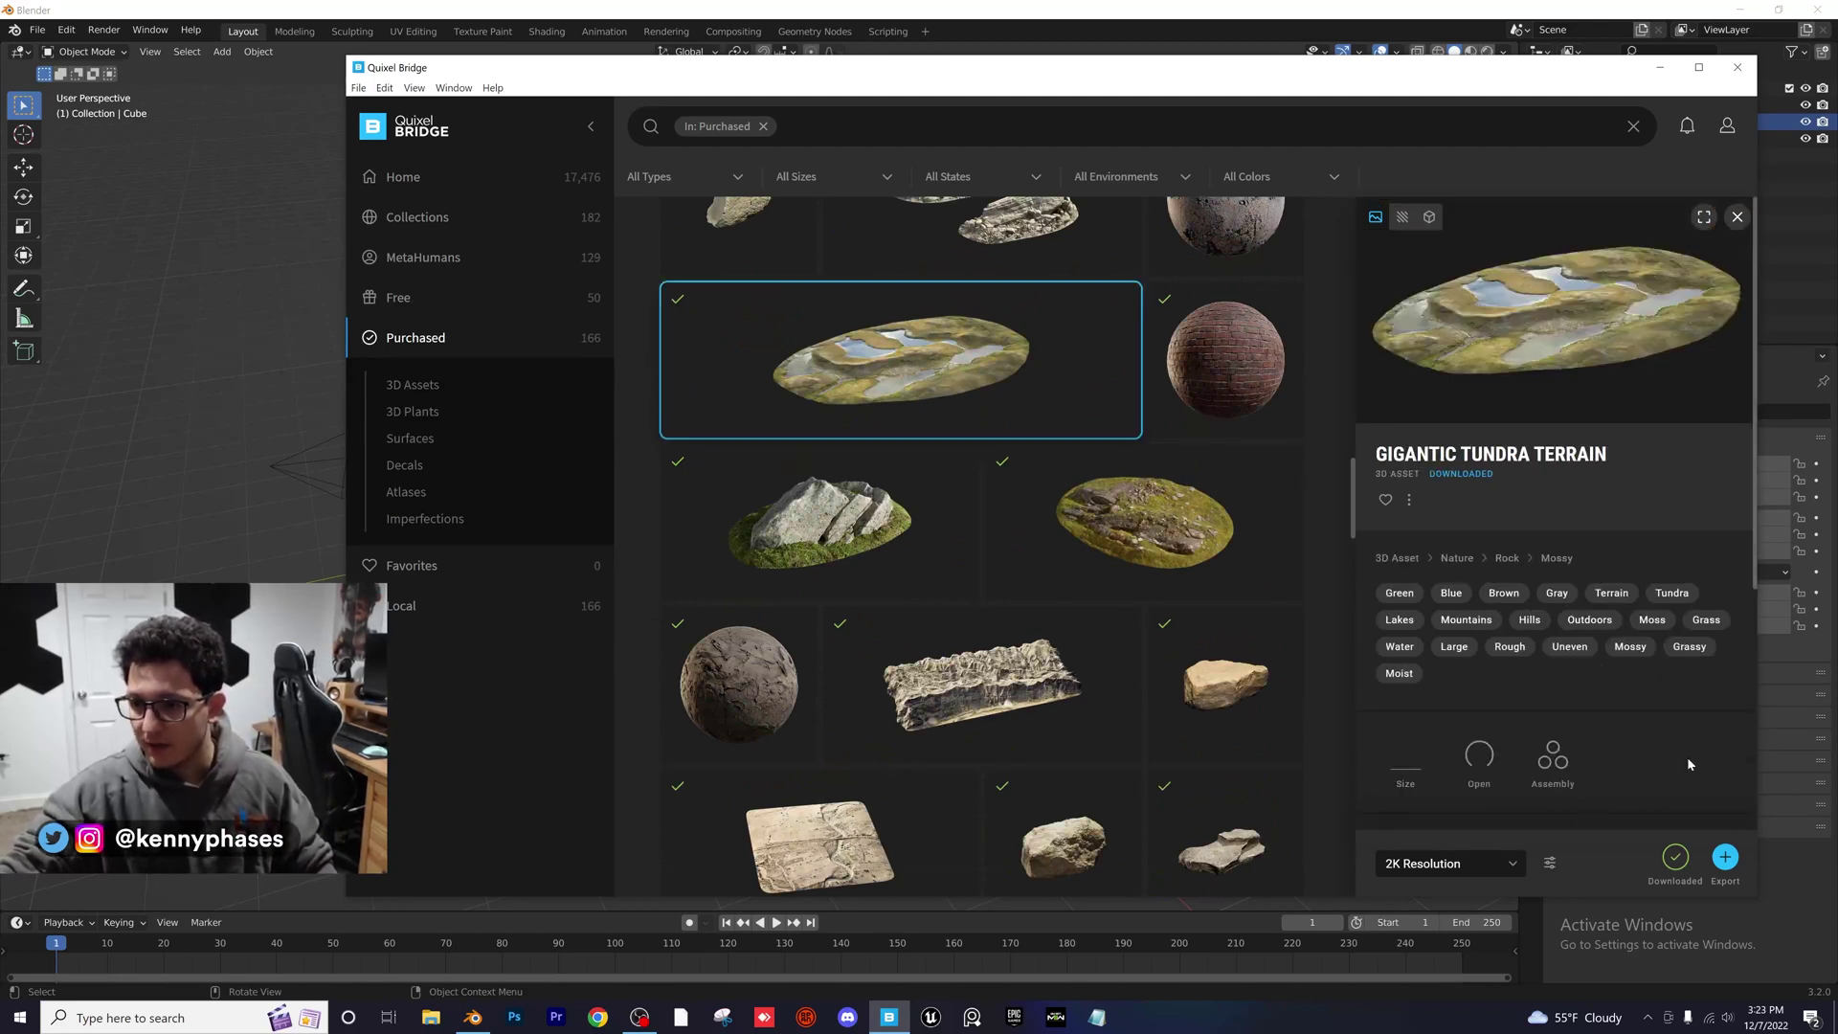
click(1733, 857)
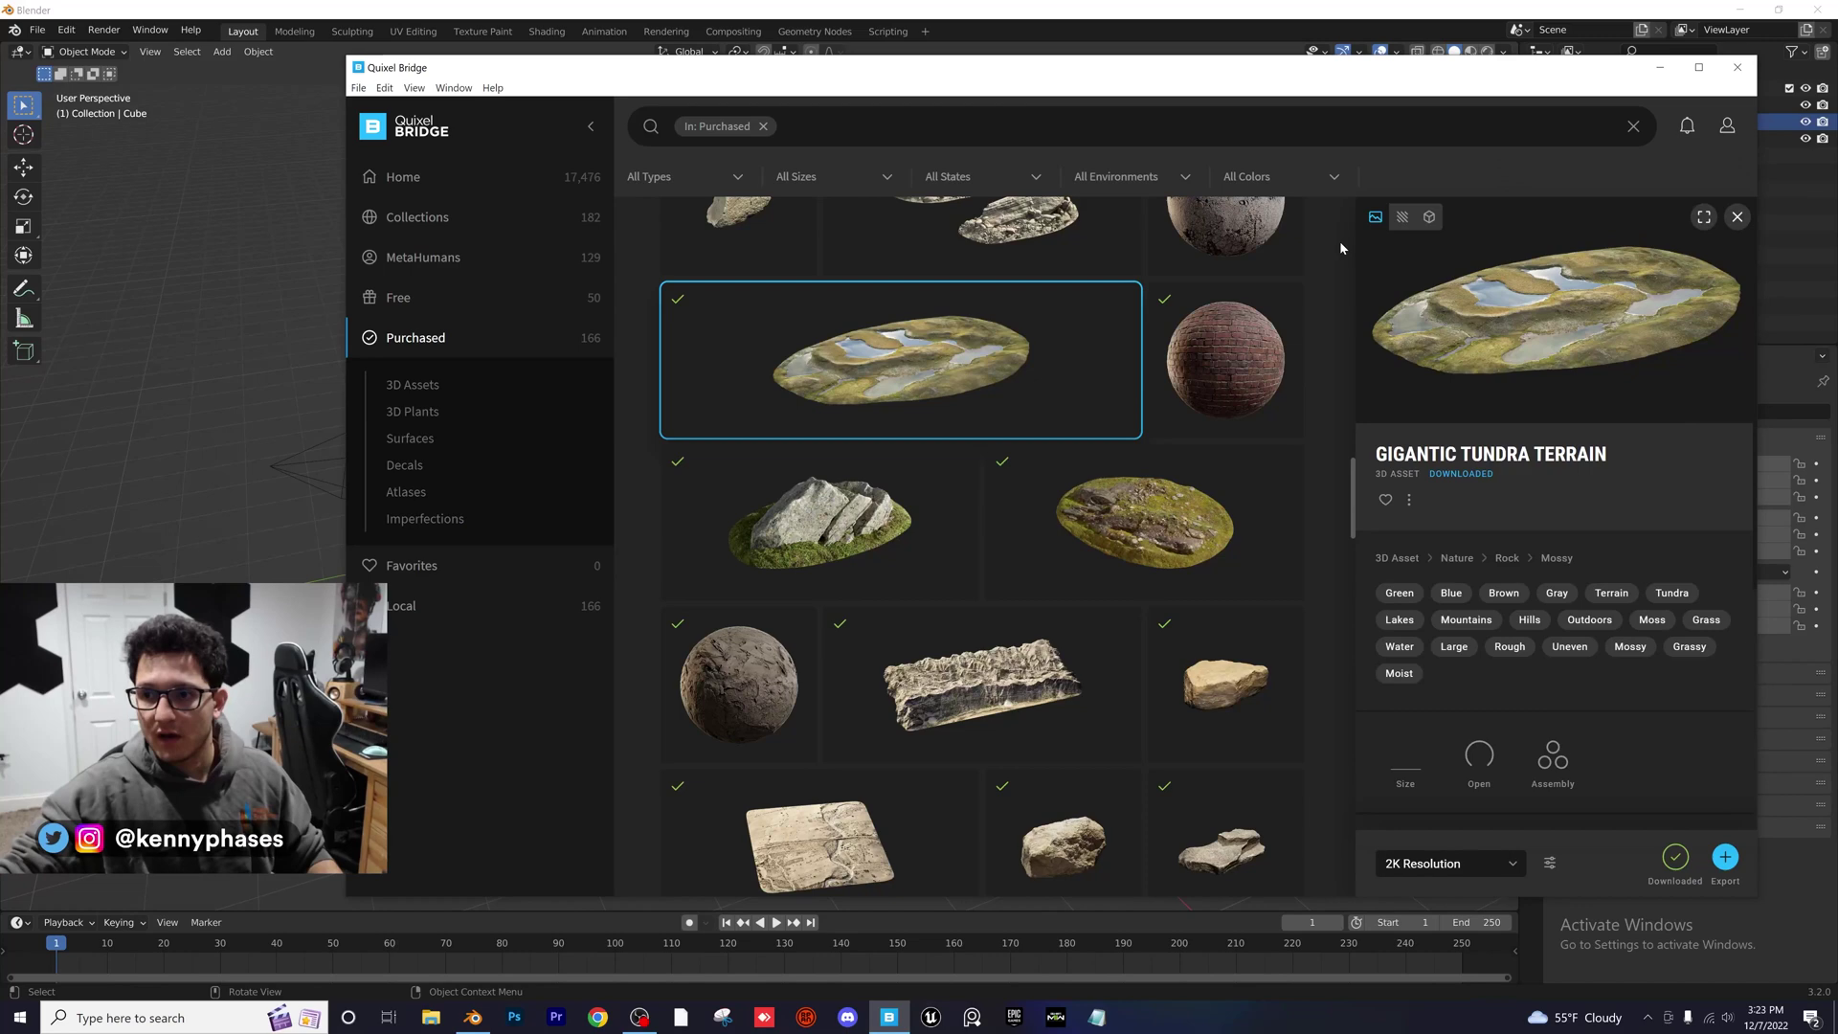
Bring Blender forward, dismiss the splash screen, and frame the imported terrain
click(976, 5)
click(754, 299)
scroll(775, 312, down, 8)
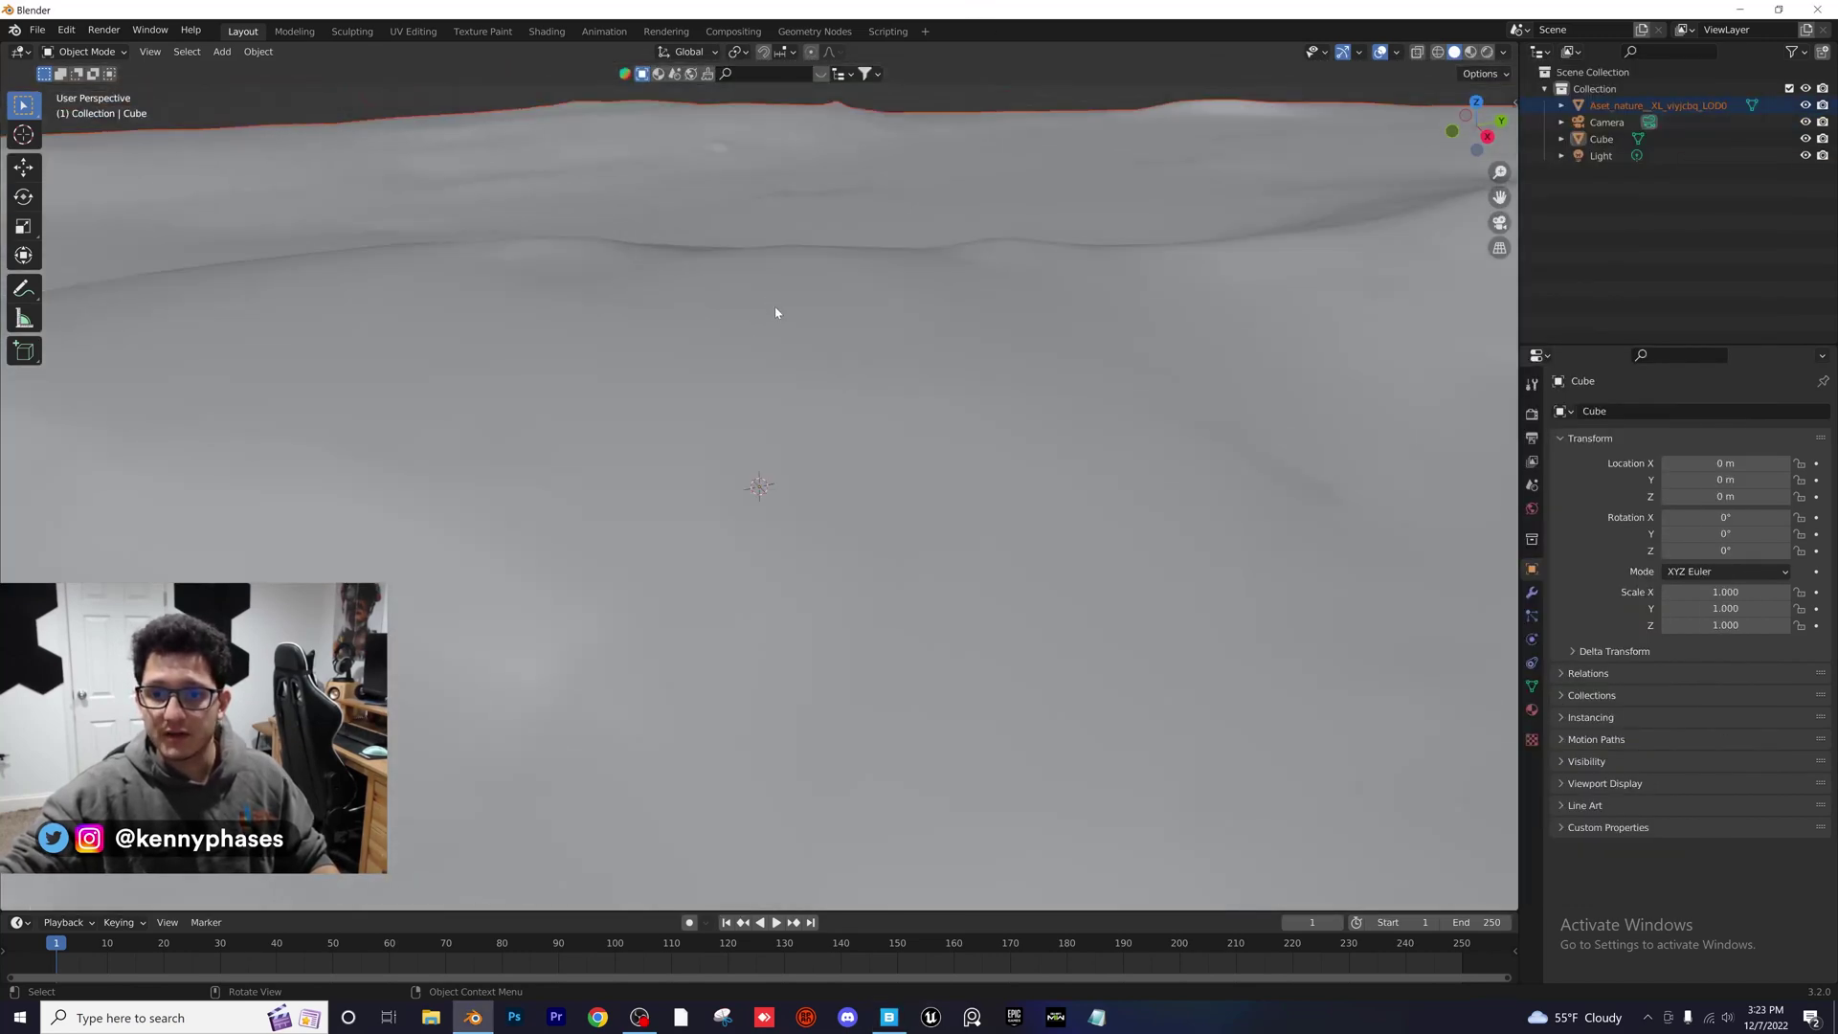
middle_drag(822, 428, 803, 443)
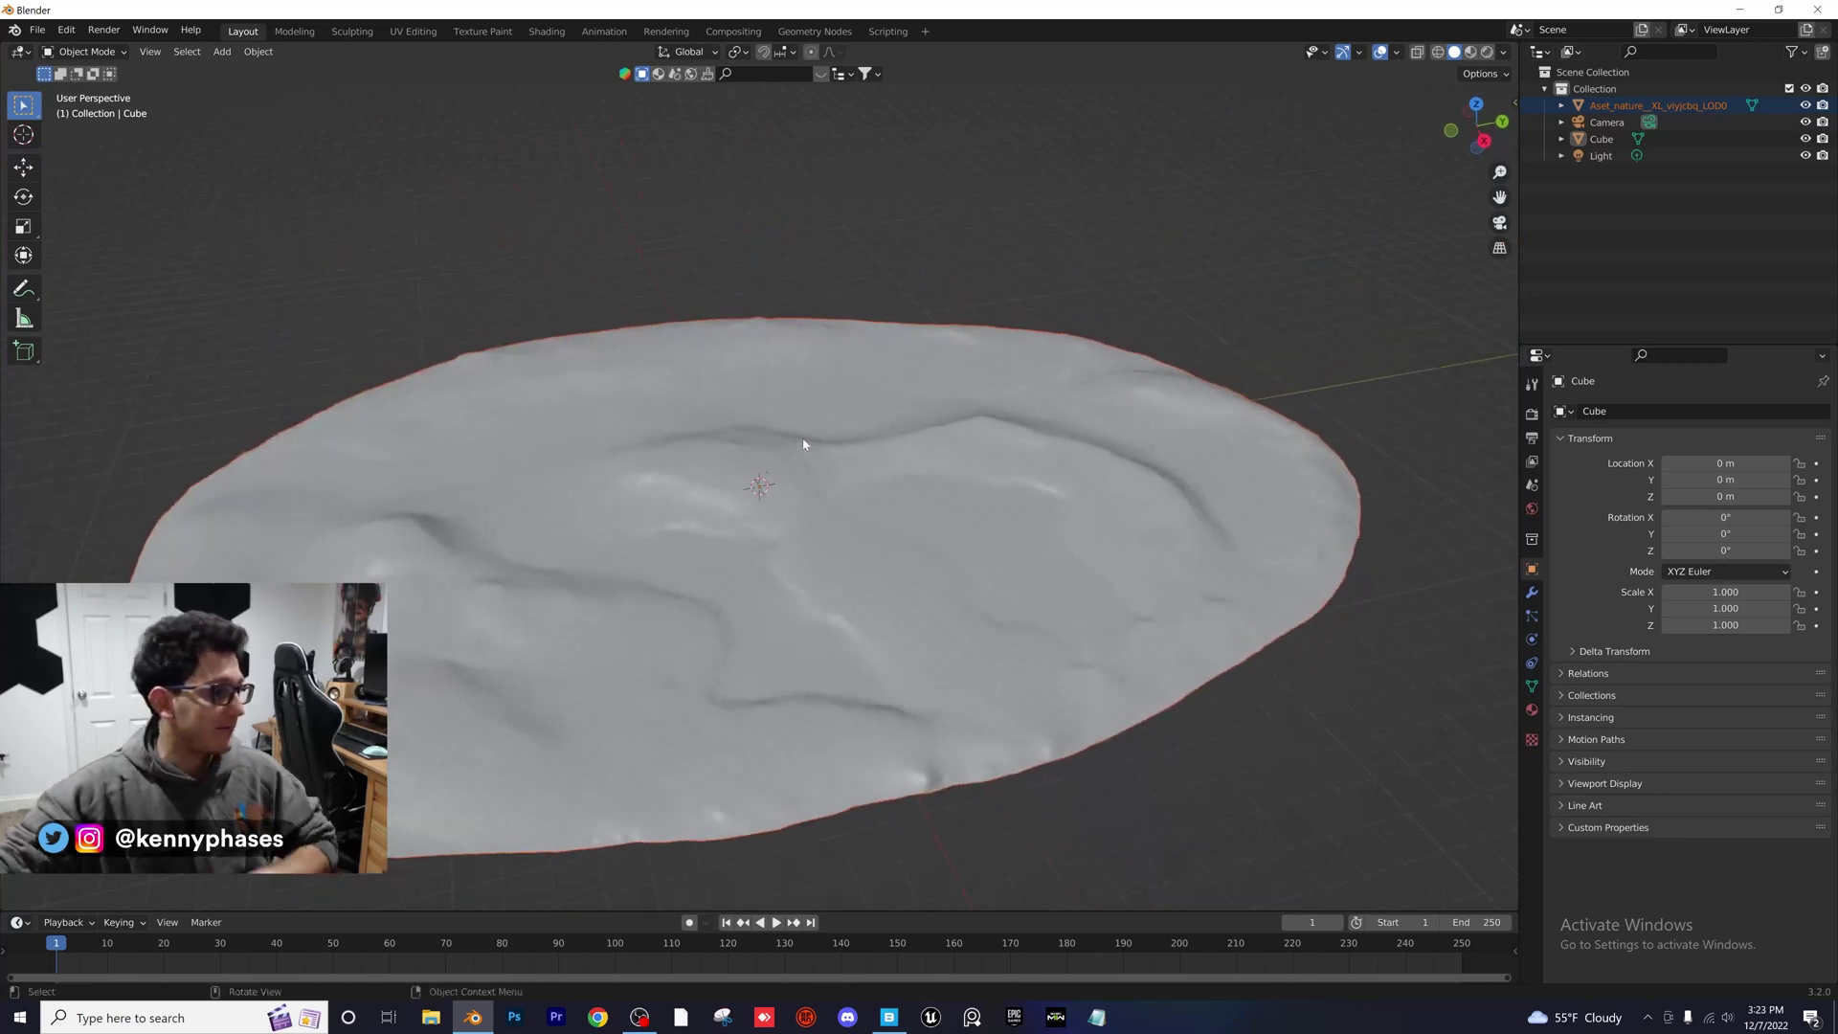
scroll(790, 437, down, 2)
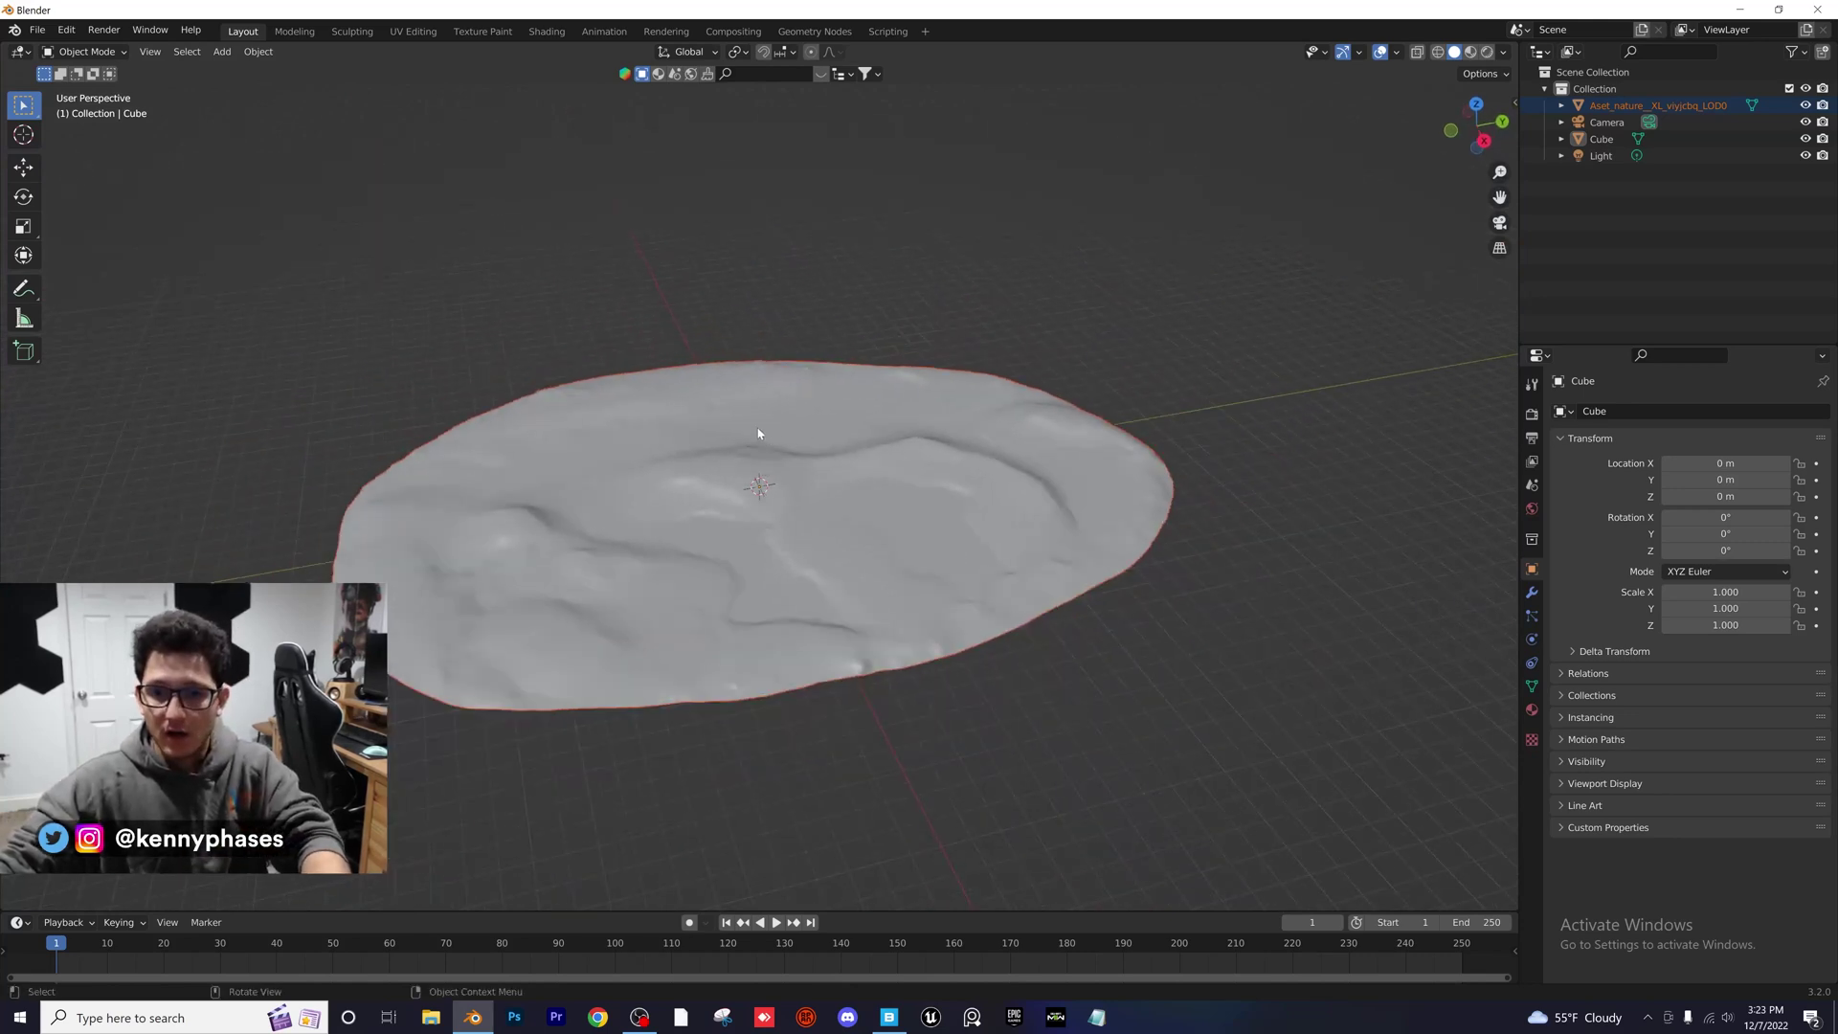
shift+middle_drag(758, 433, 939, 421)
Set the render engine to Cycles with GPU Compute and preview in rendered shading
click(1532, 414)
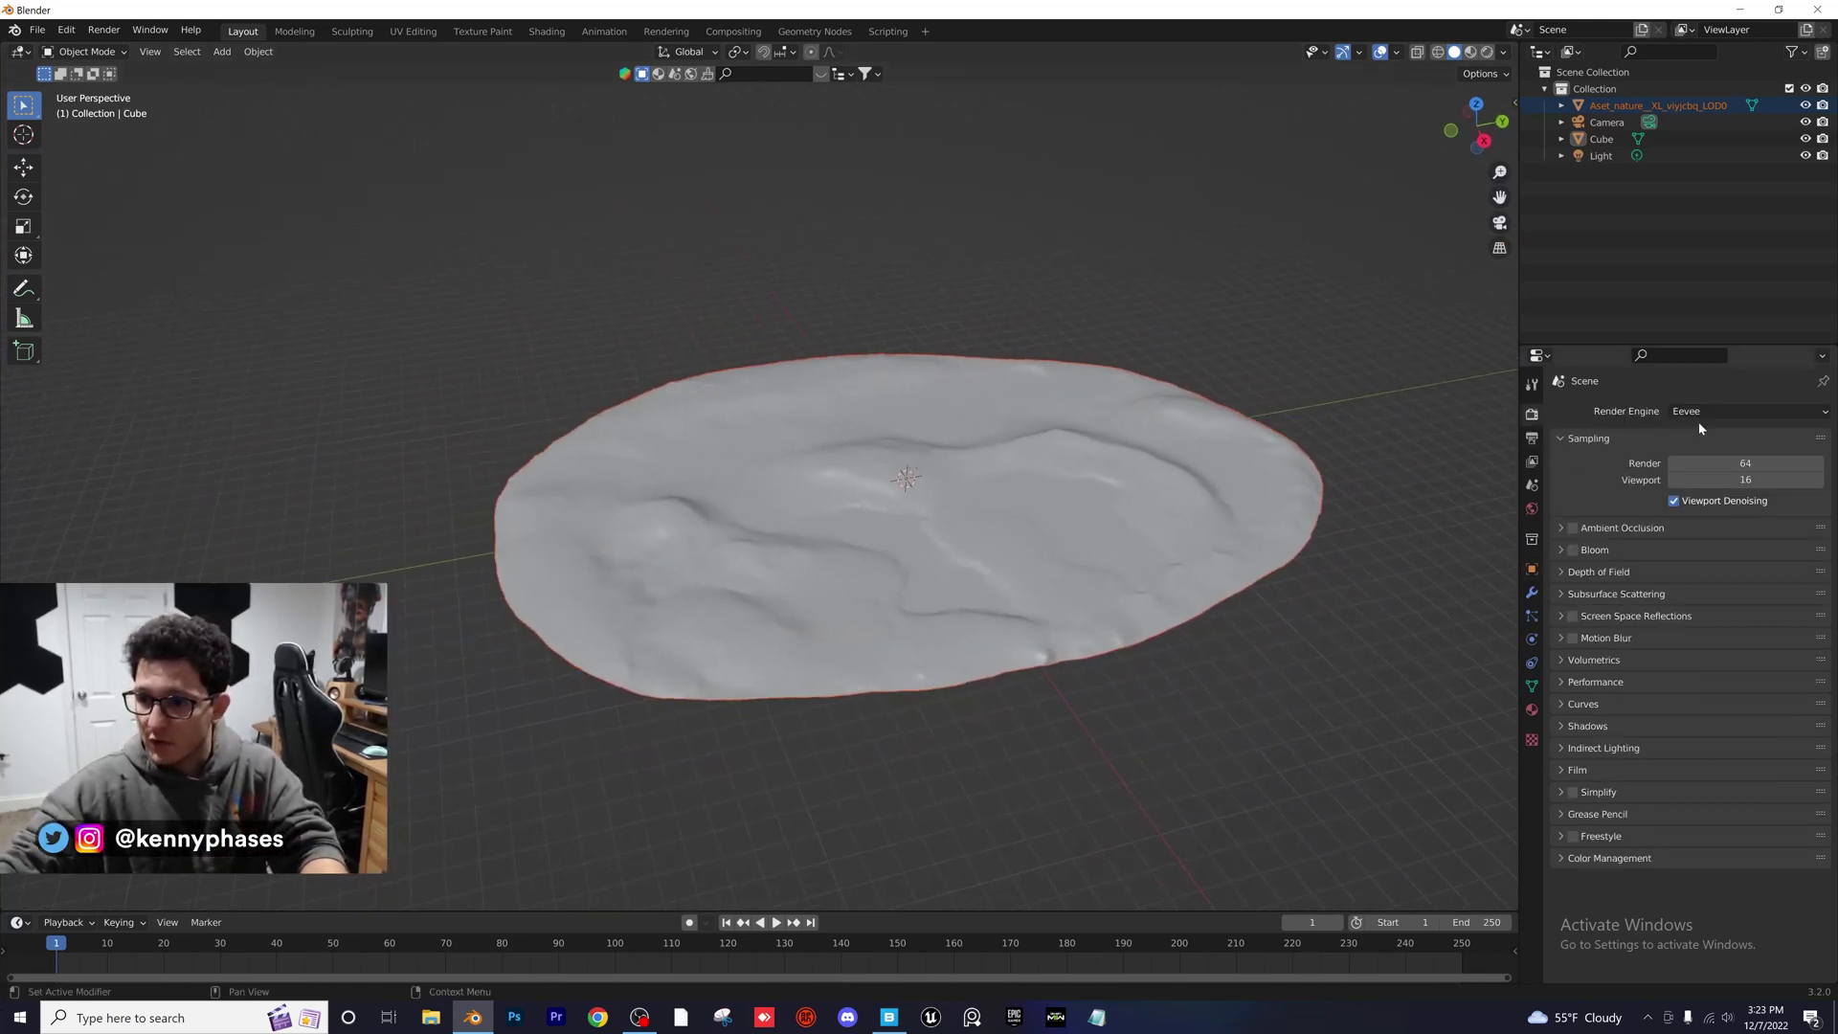
click(1698, 411)
click(1700, 466)
click(1694, 452)
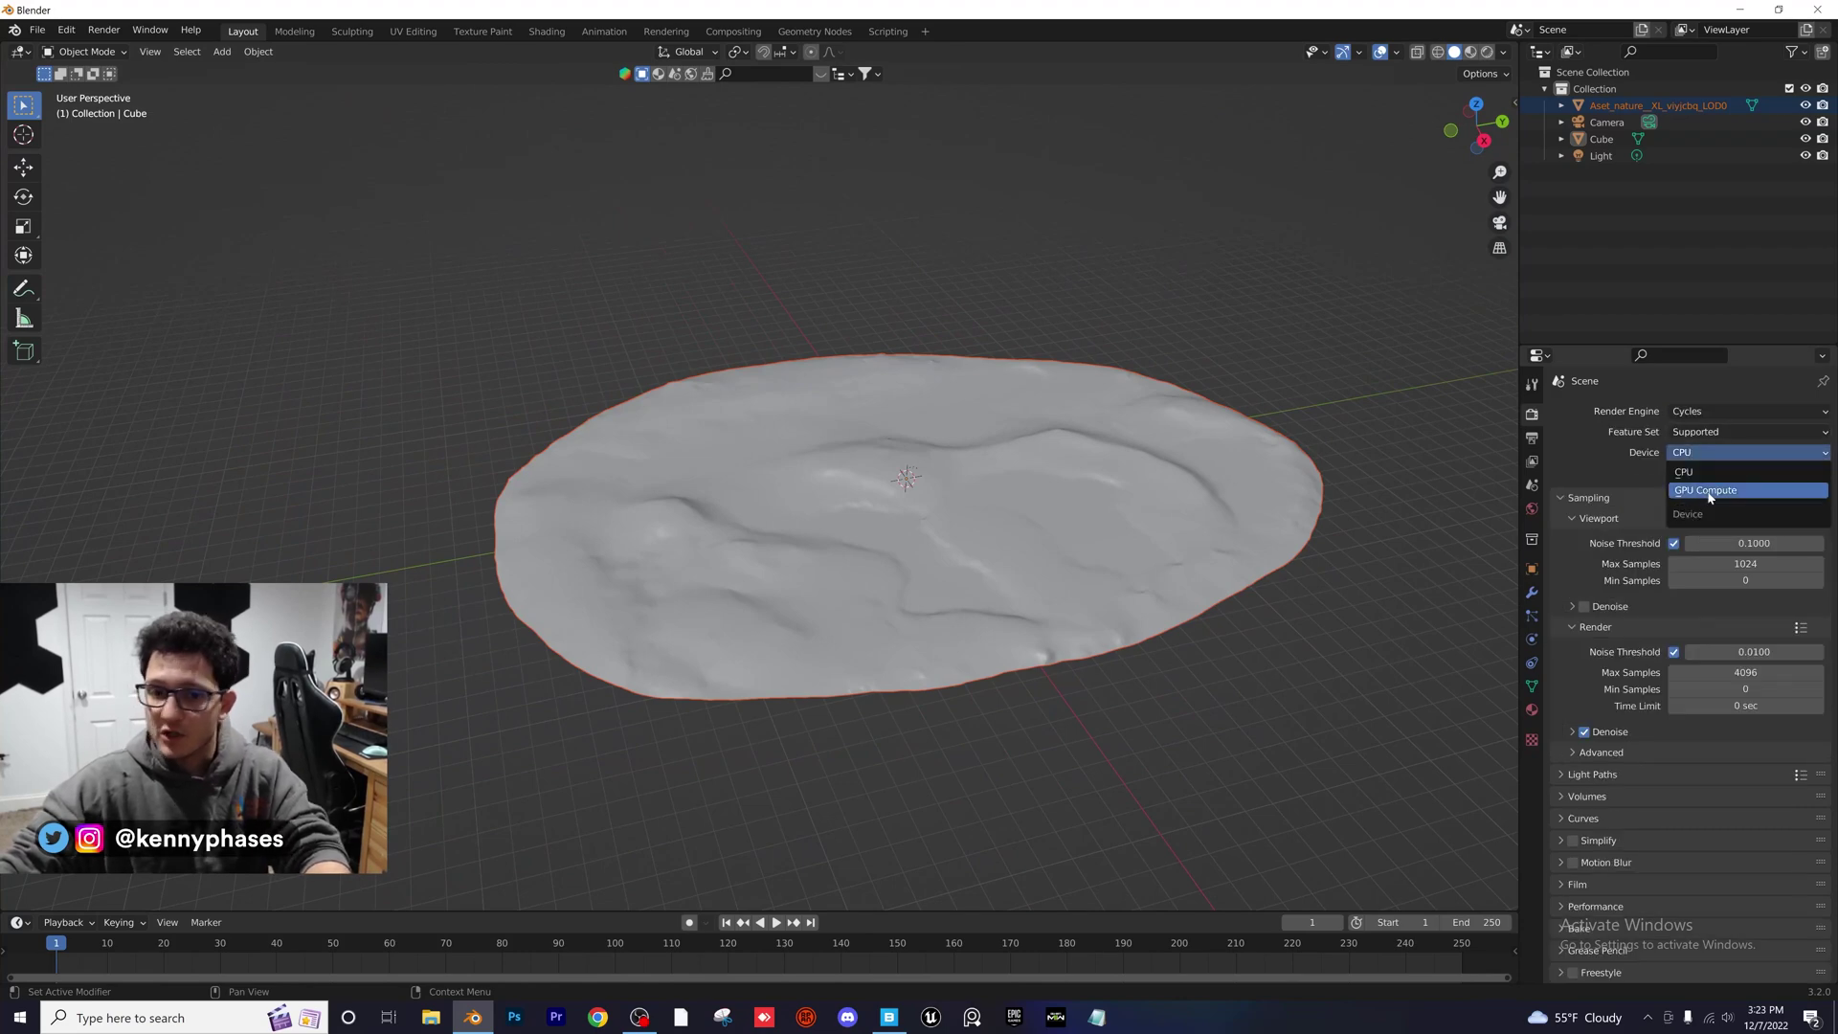
click(1710, 492)
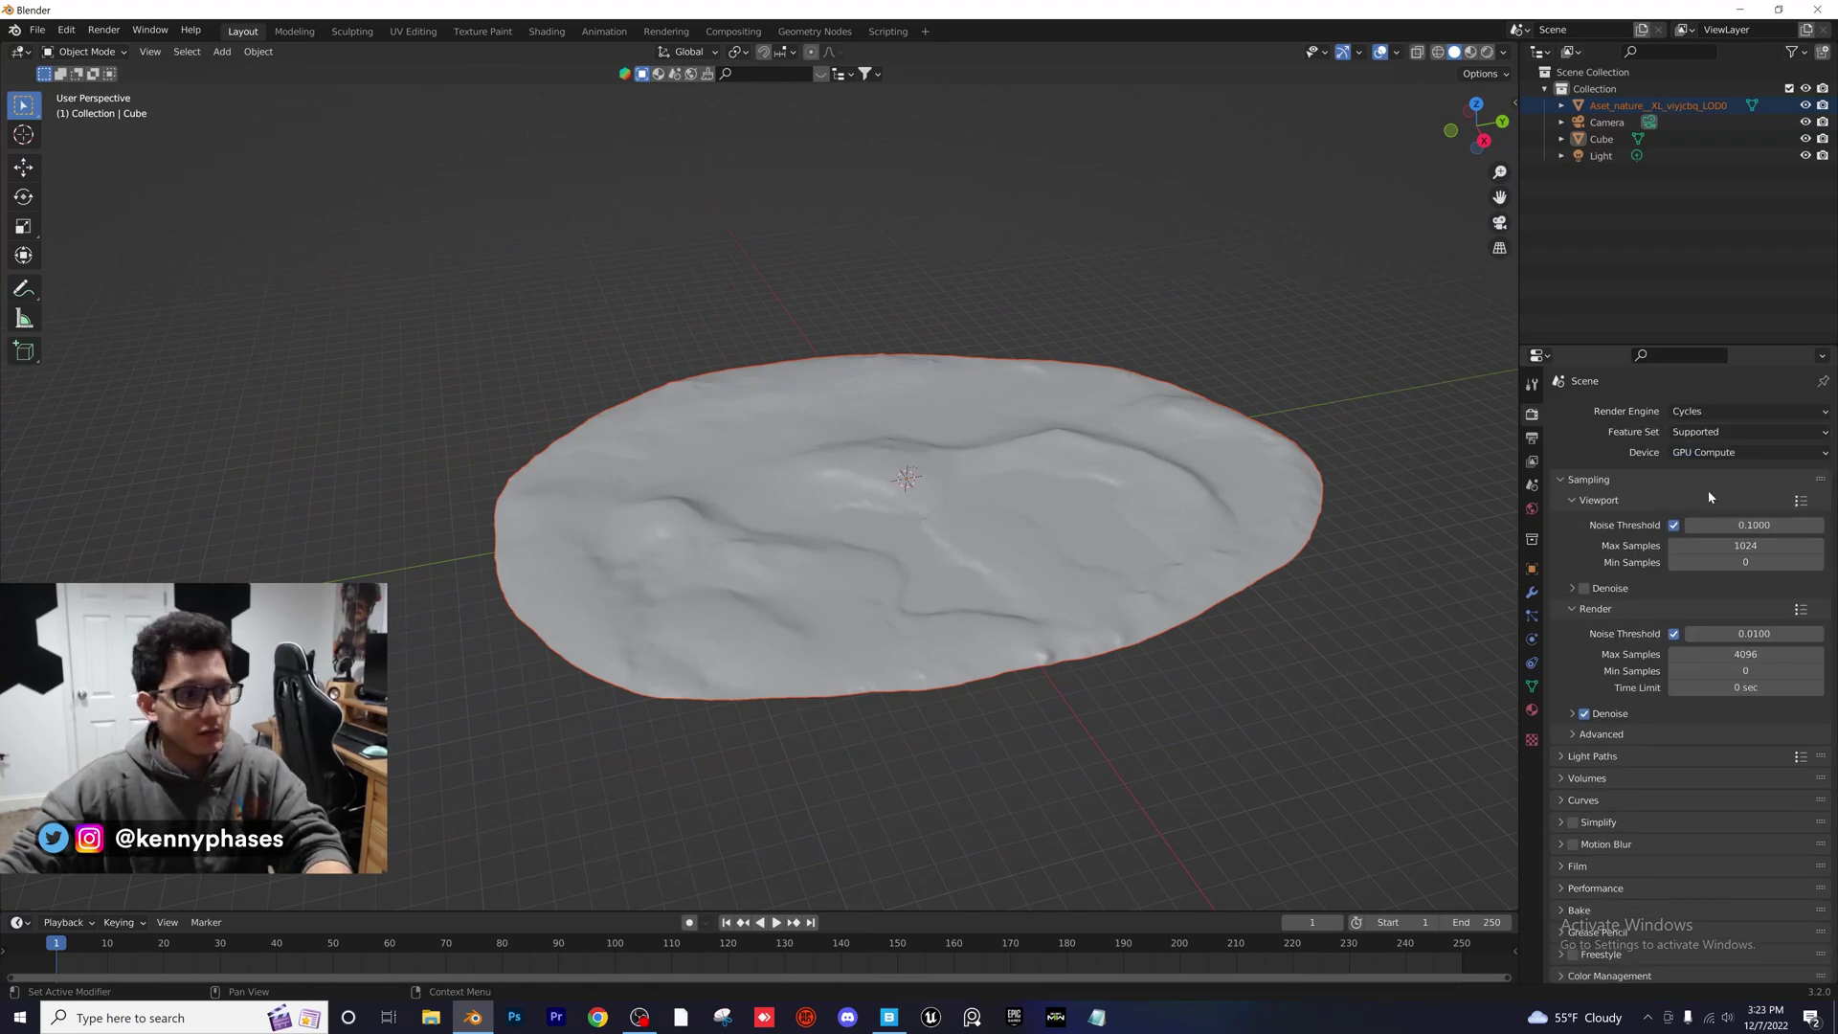
click(1489, 52)
mouse_move(1054, 387)
middle_down()
mouse_move(1007, 371)
mouse_move(1087, 360)
mouse_move(1168, 382)
mouse_move(1083, 300)
mouse_move(1219, 373)
middle_up()
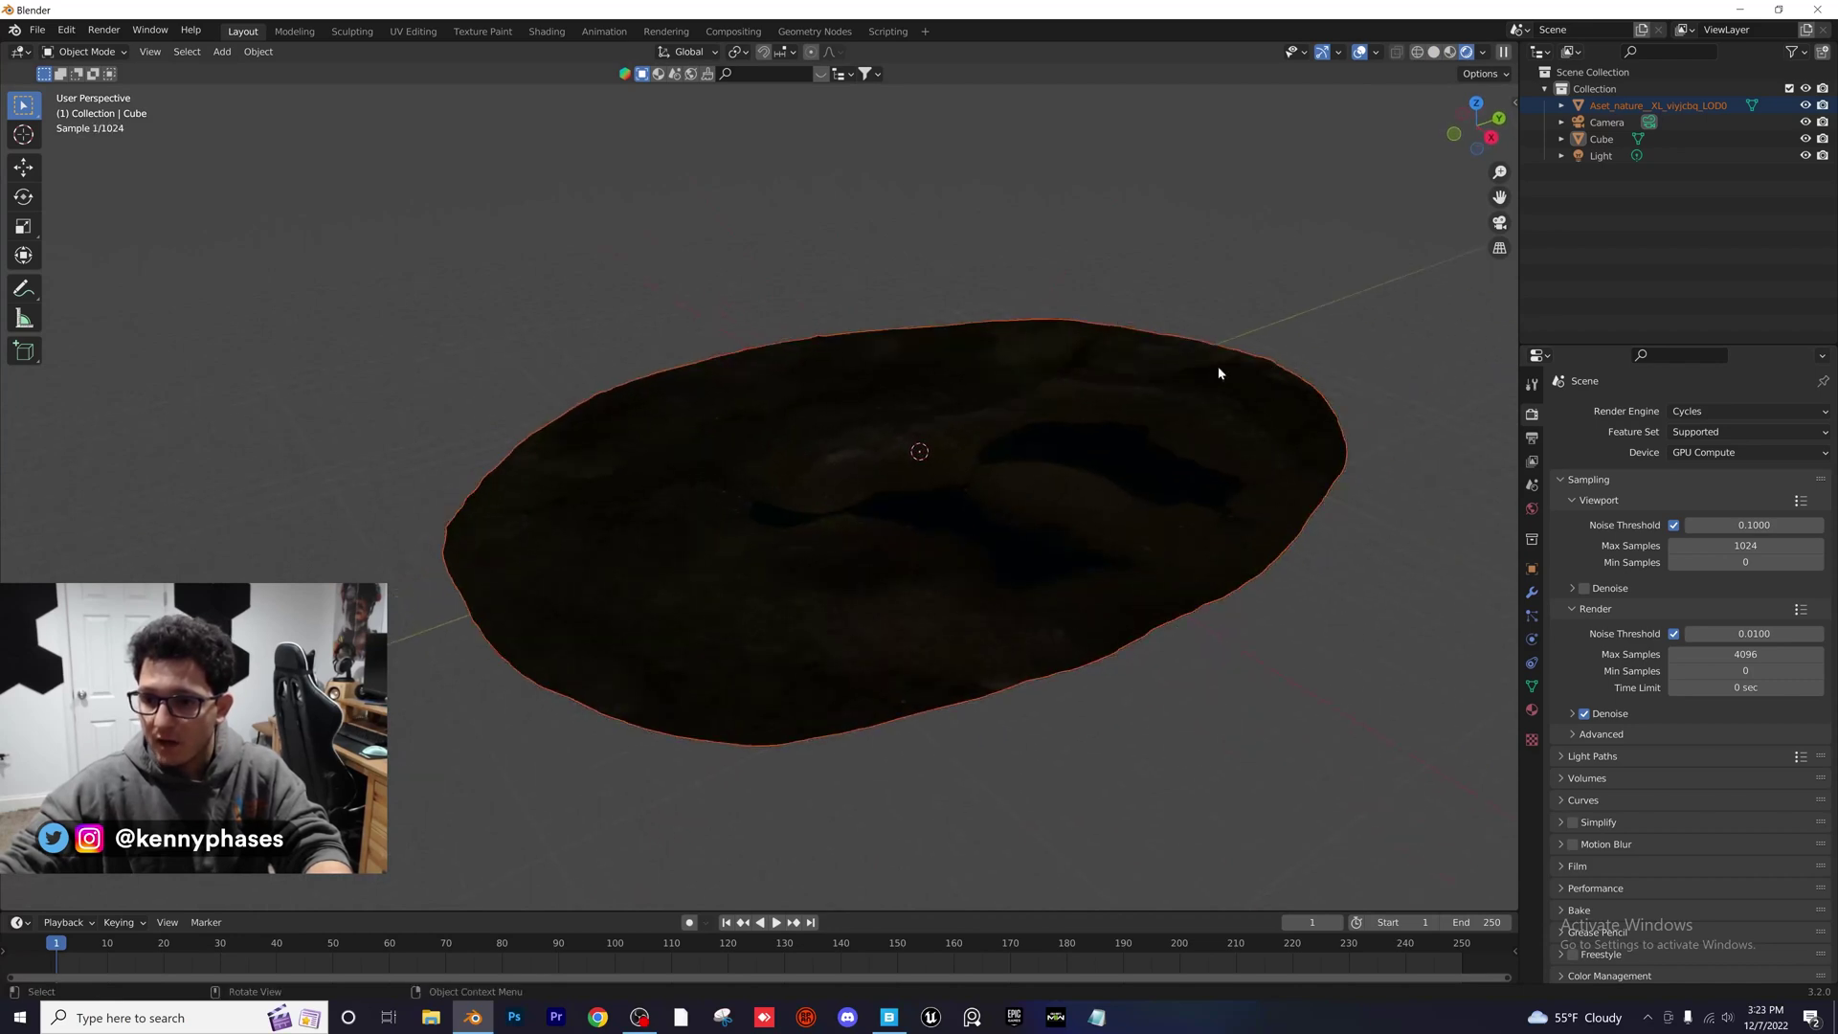
Add a Cycles Pure-Sky Pro world from the PureSky sidebar tab to light the terrain
click(1529, 502)
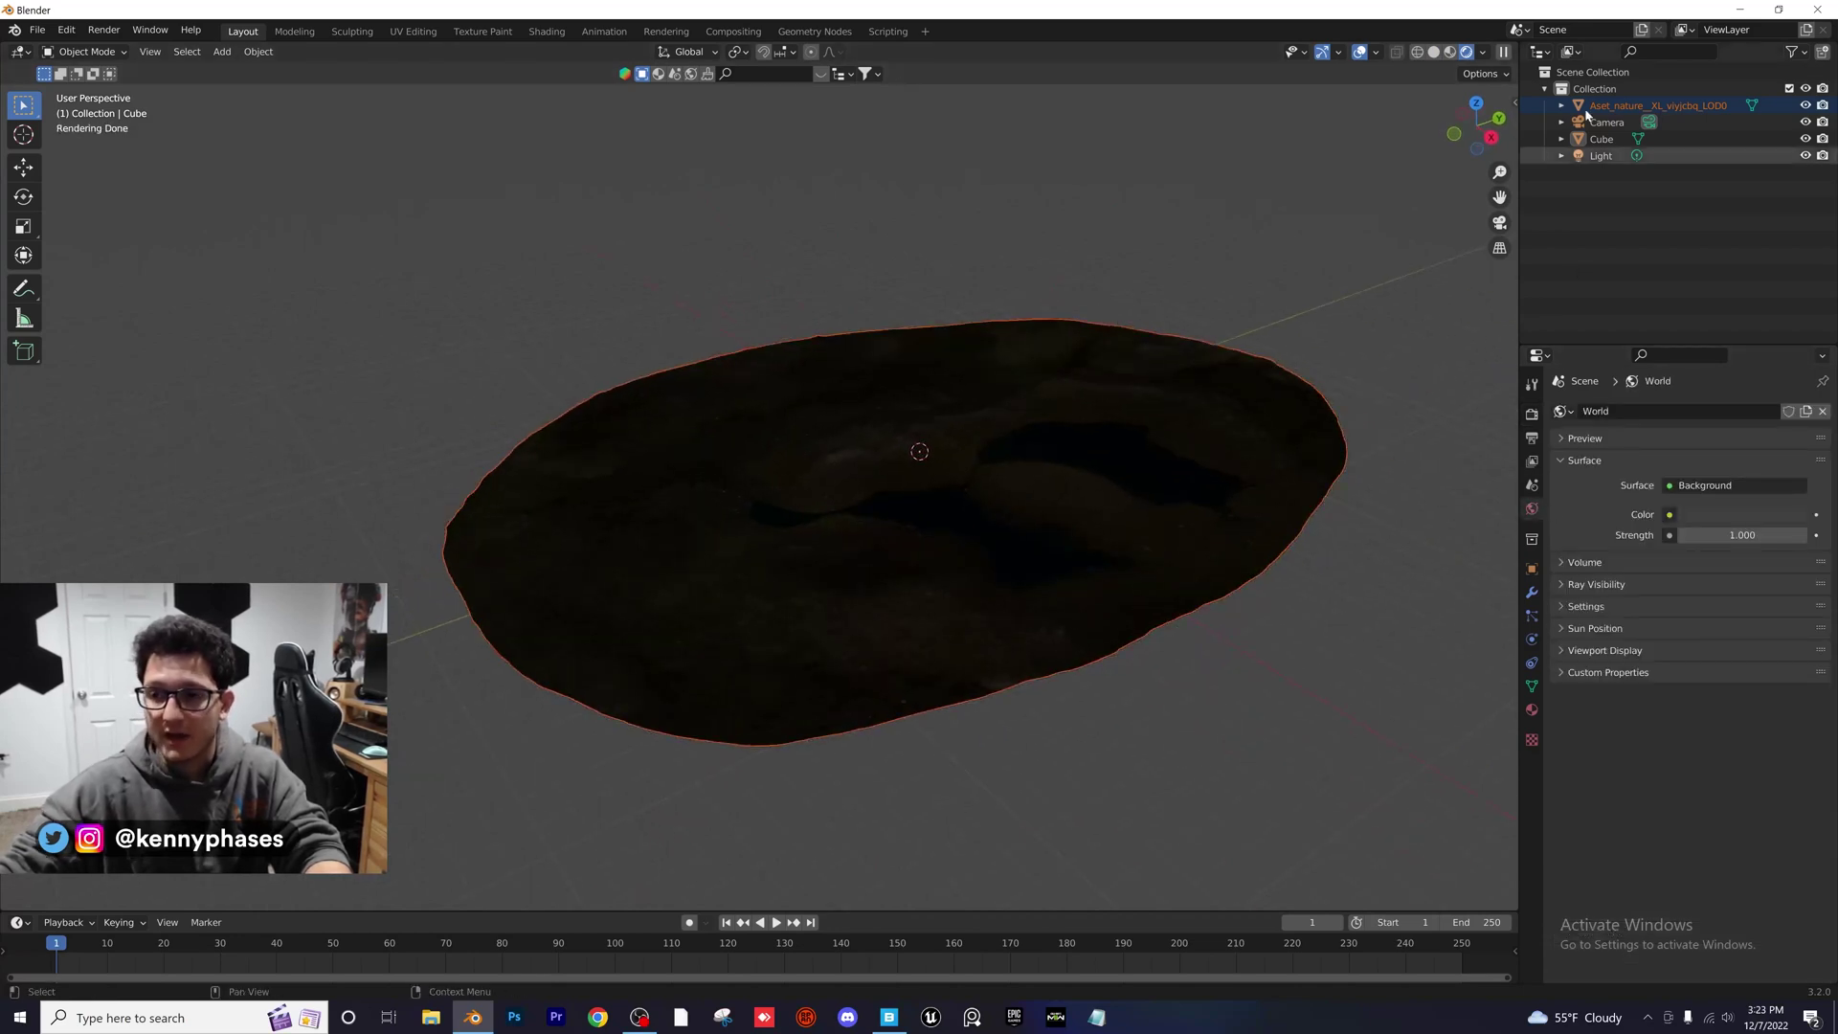
click(1513, 99)
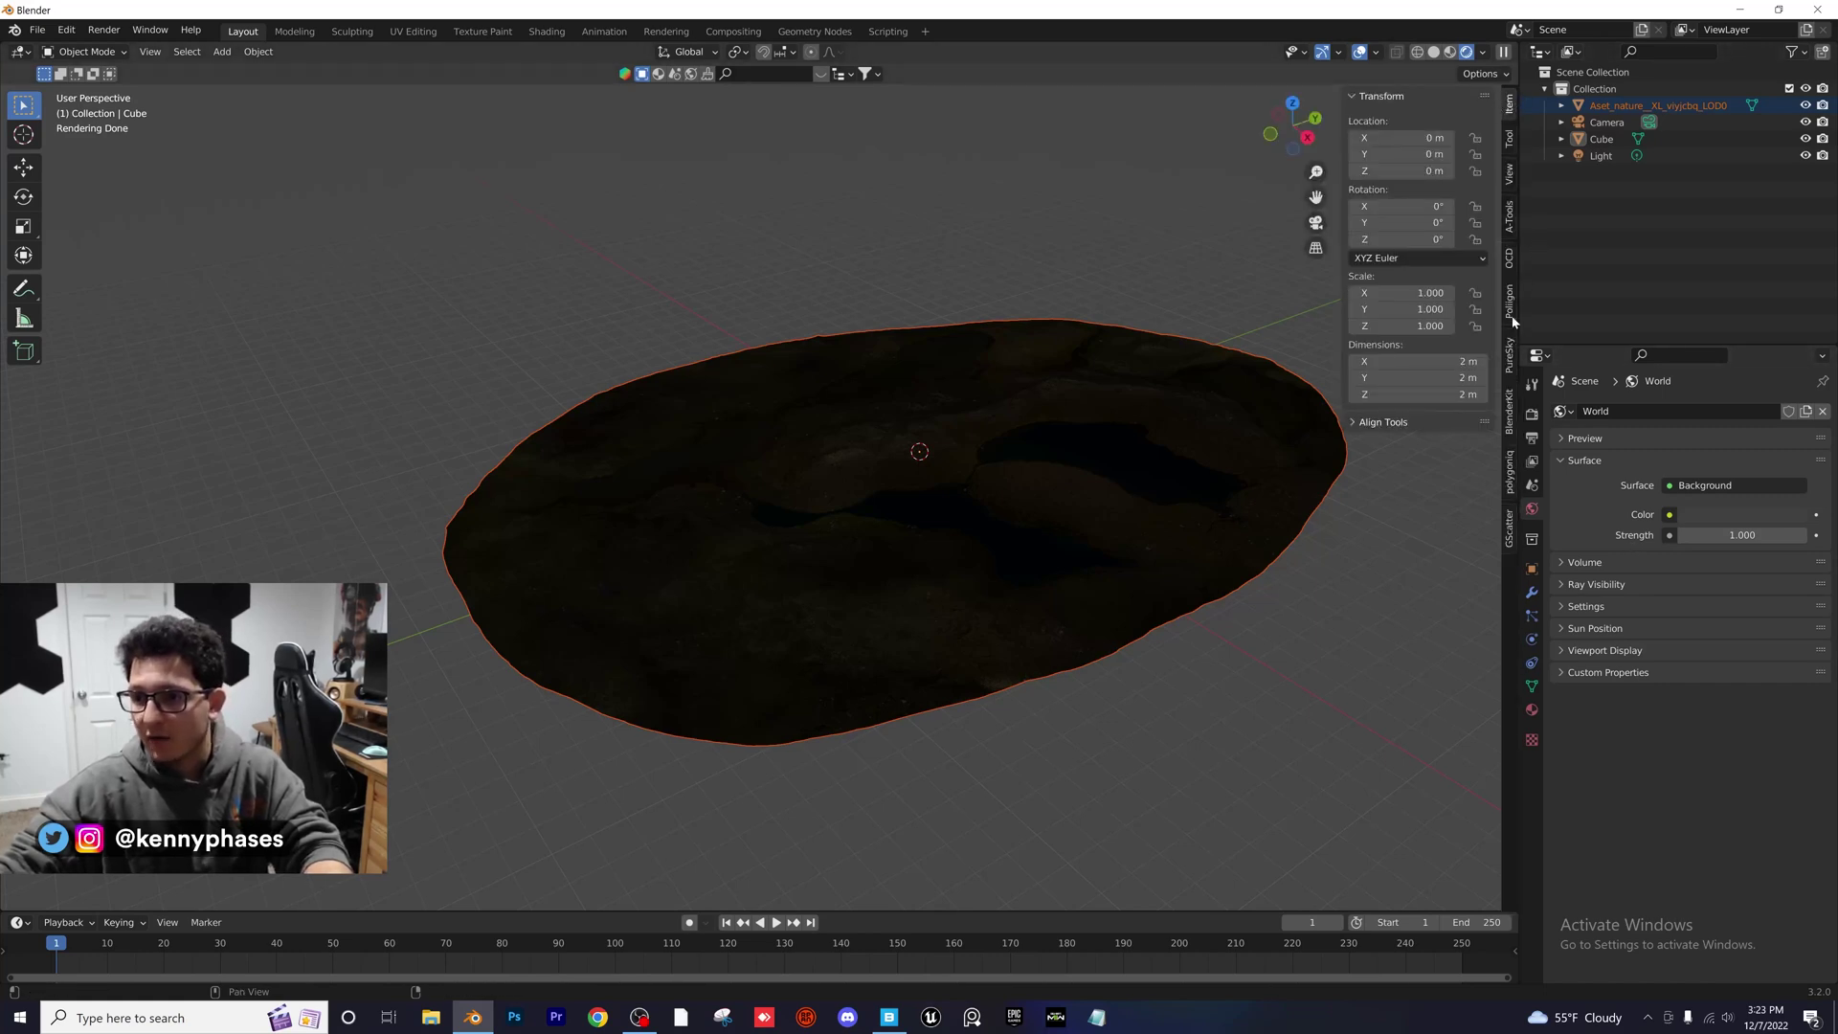
click(1510, 362)
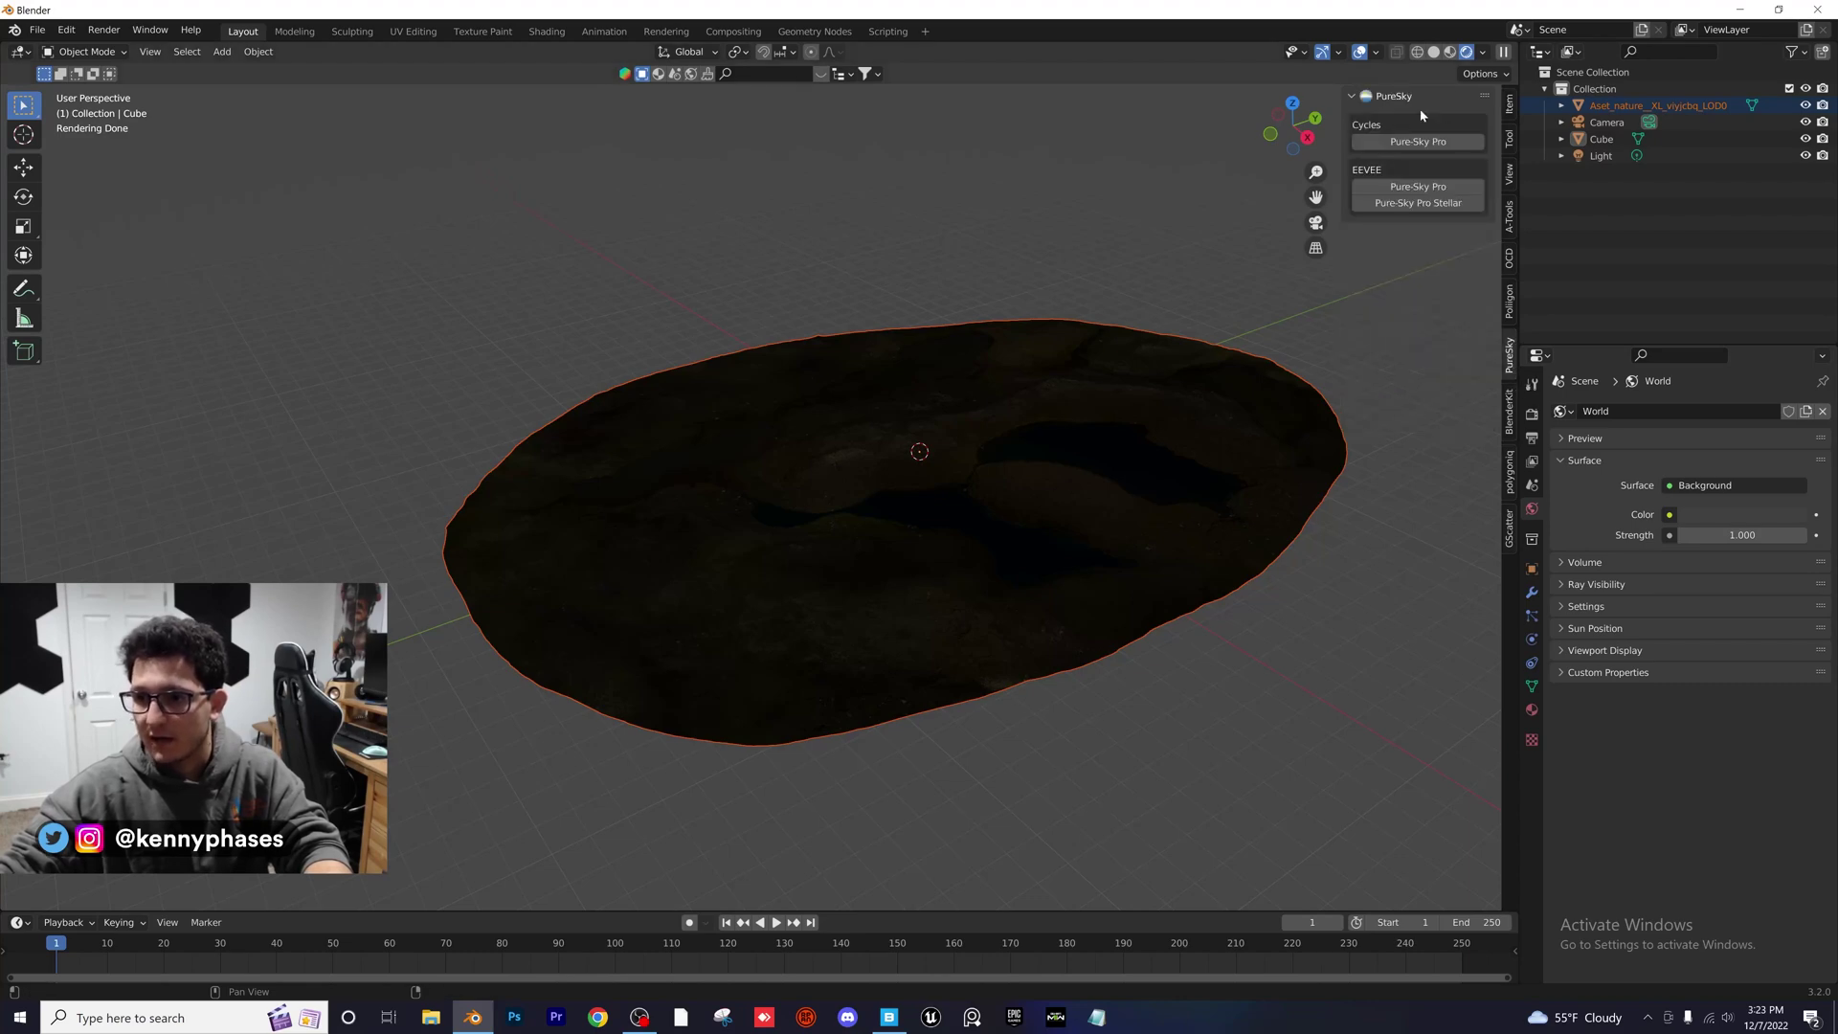
click(1395, 144)
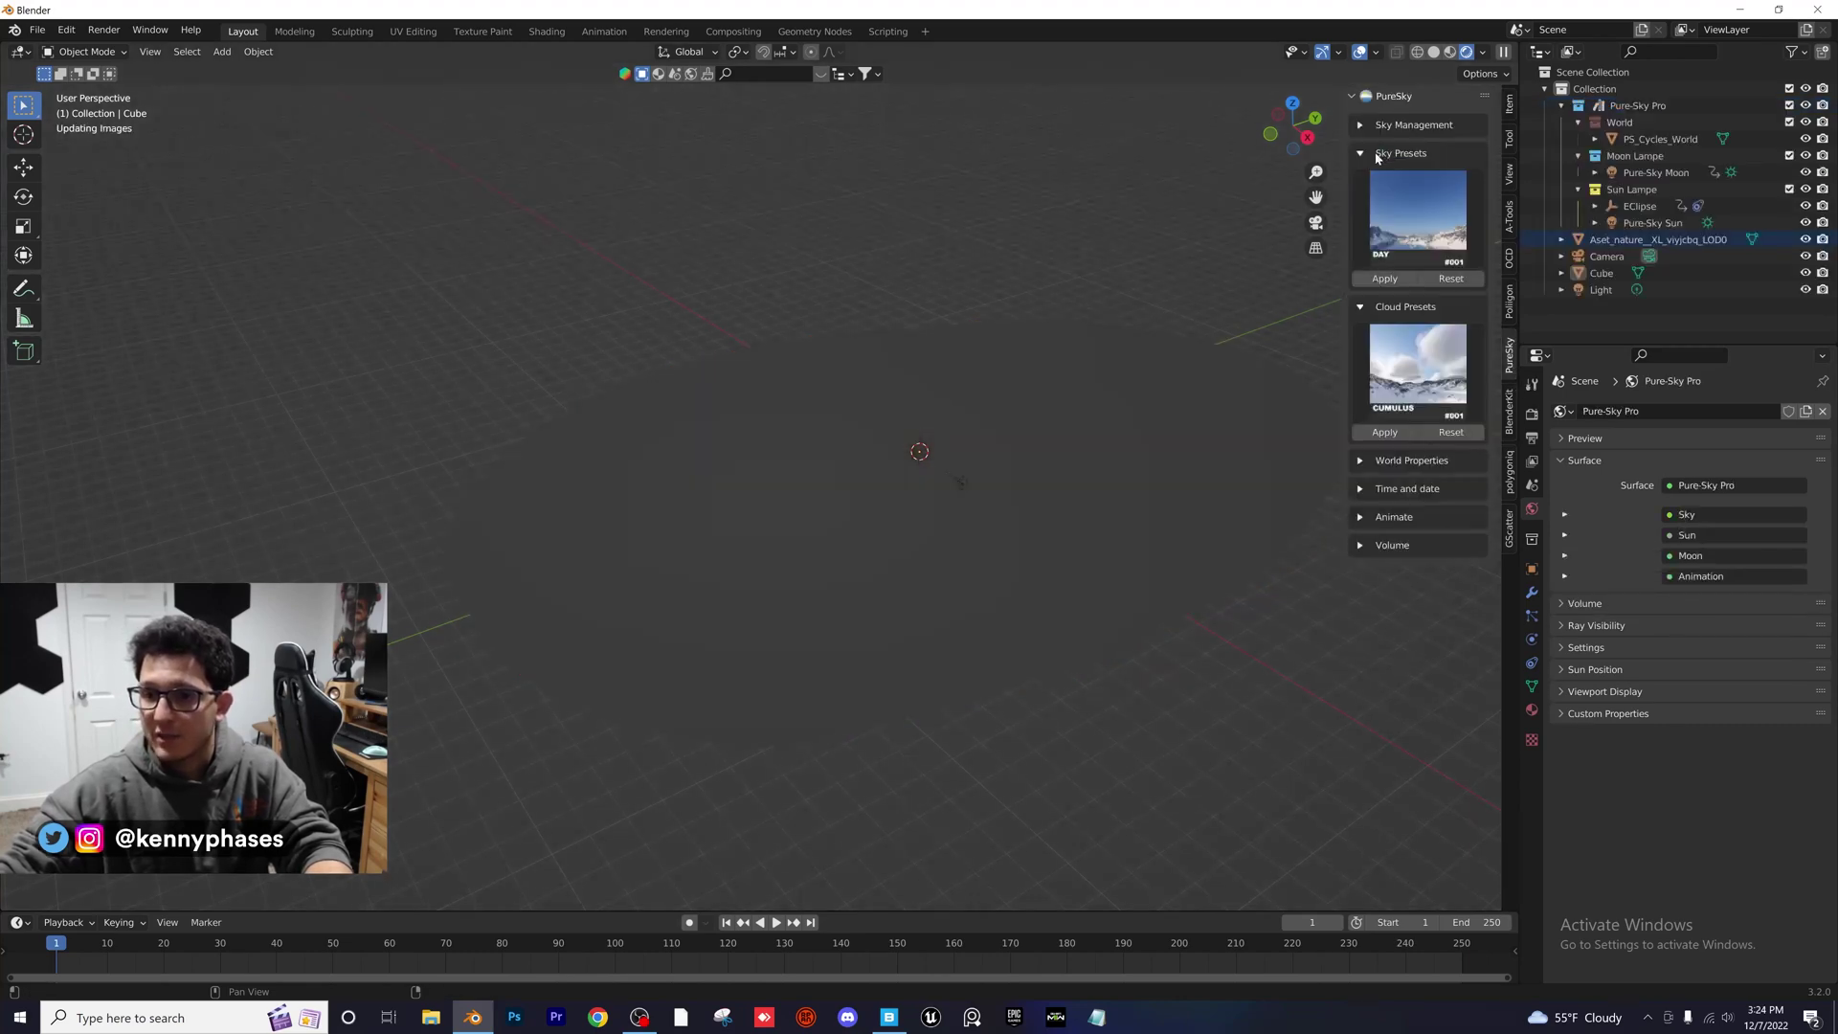
scroll(1051, 267, down, 4)
mouse_move(1067, 267)
middle_down()
mouse_move(1120, 205)
mouse_move(929, 261)
mouse_move(1082, 285)
middle_up()
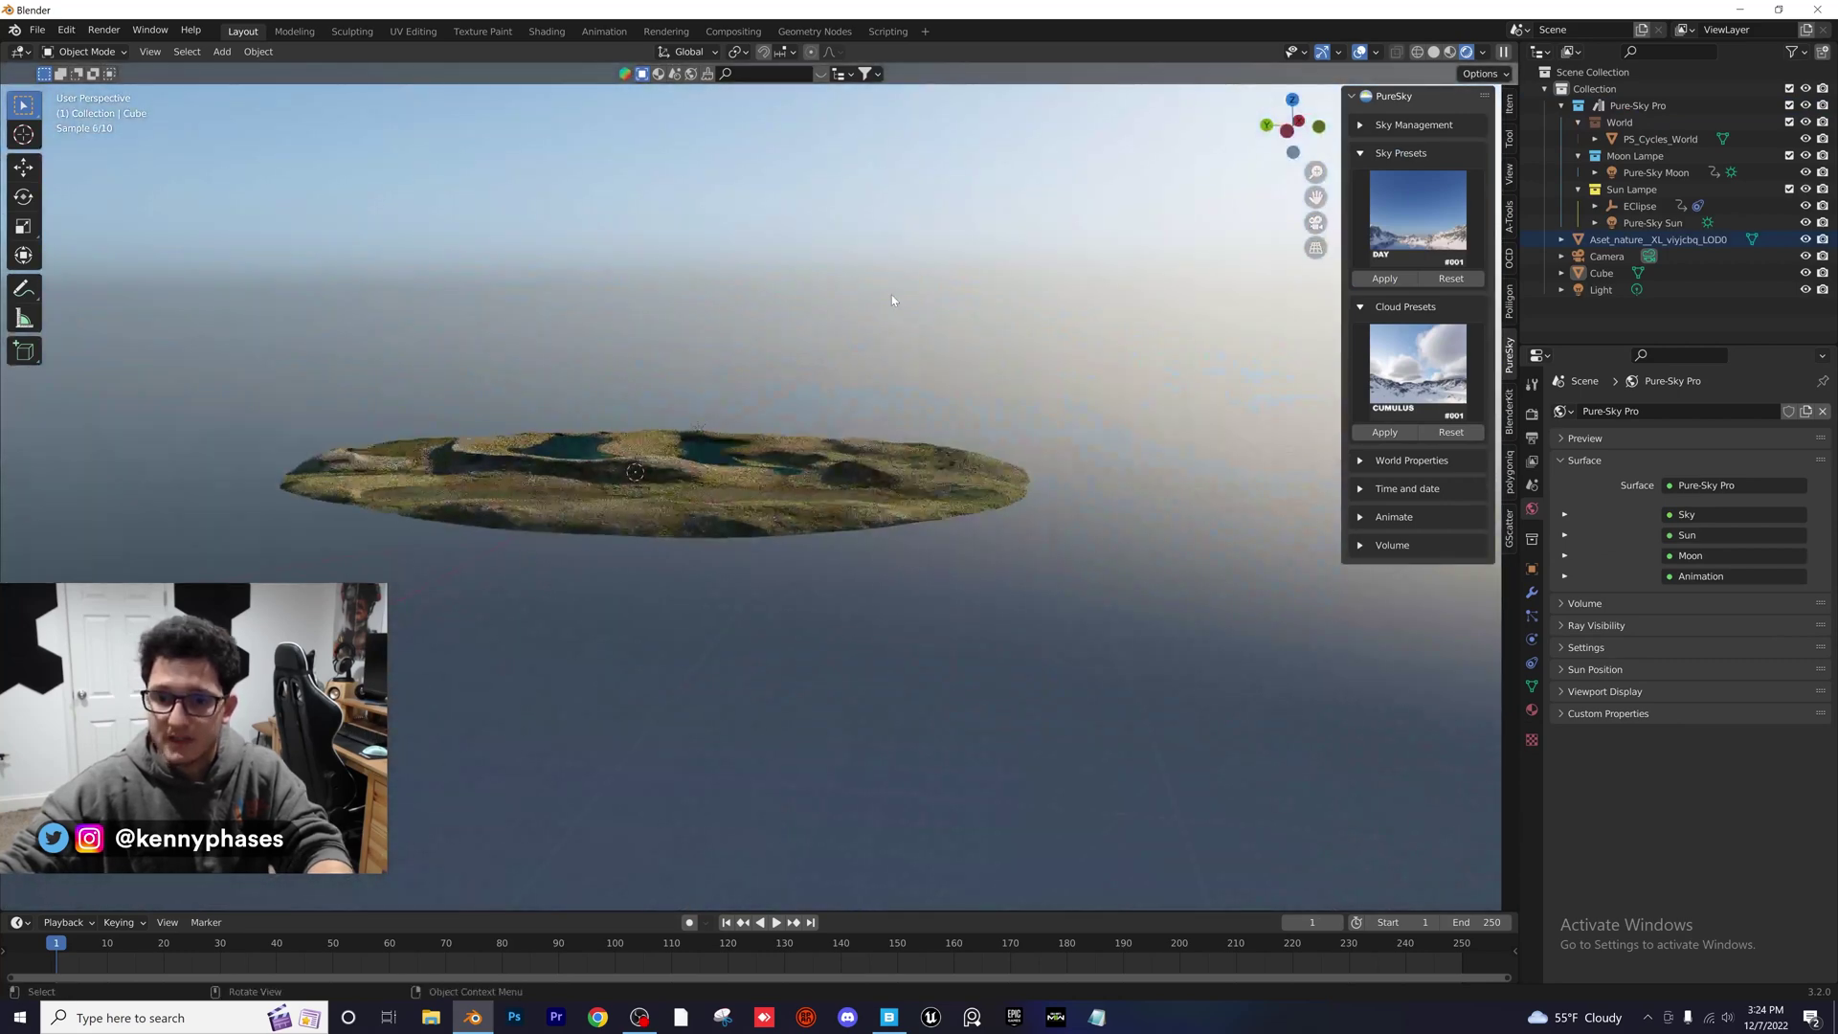
middle_drag(766, 397, 870, 457)
scroll(876, 488, up, 5)
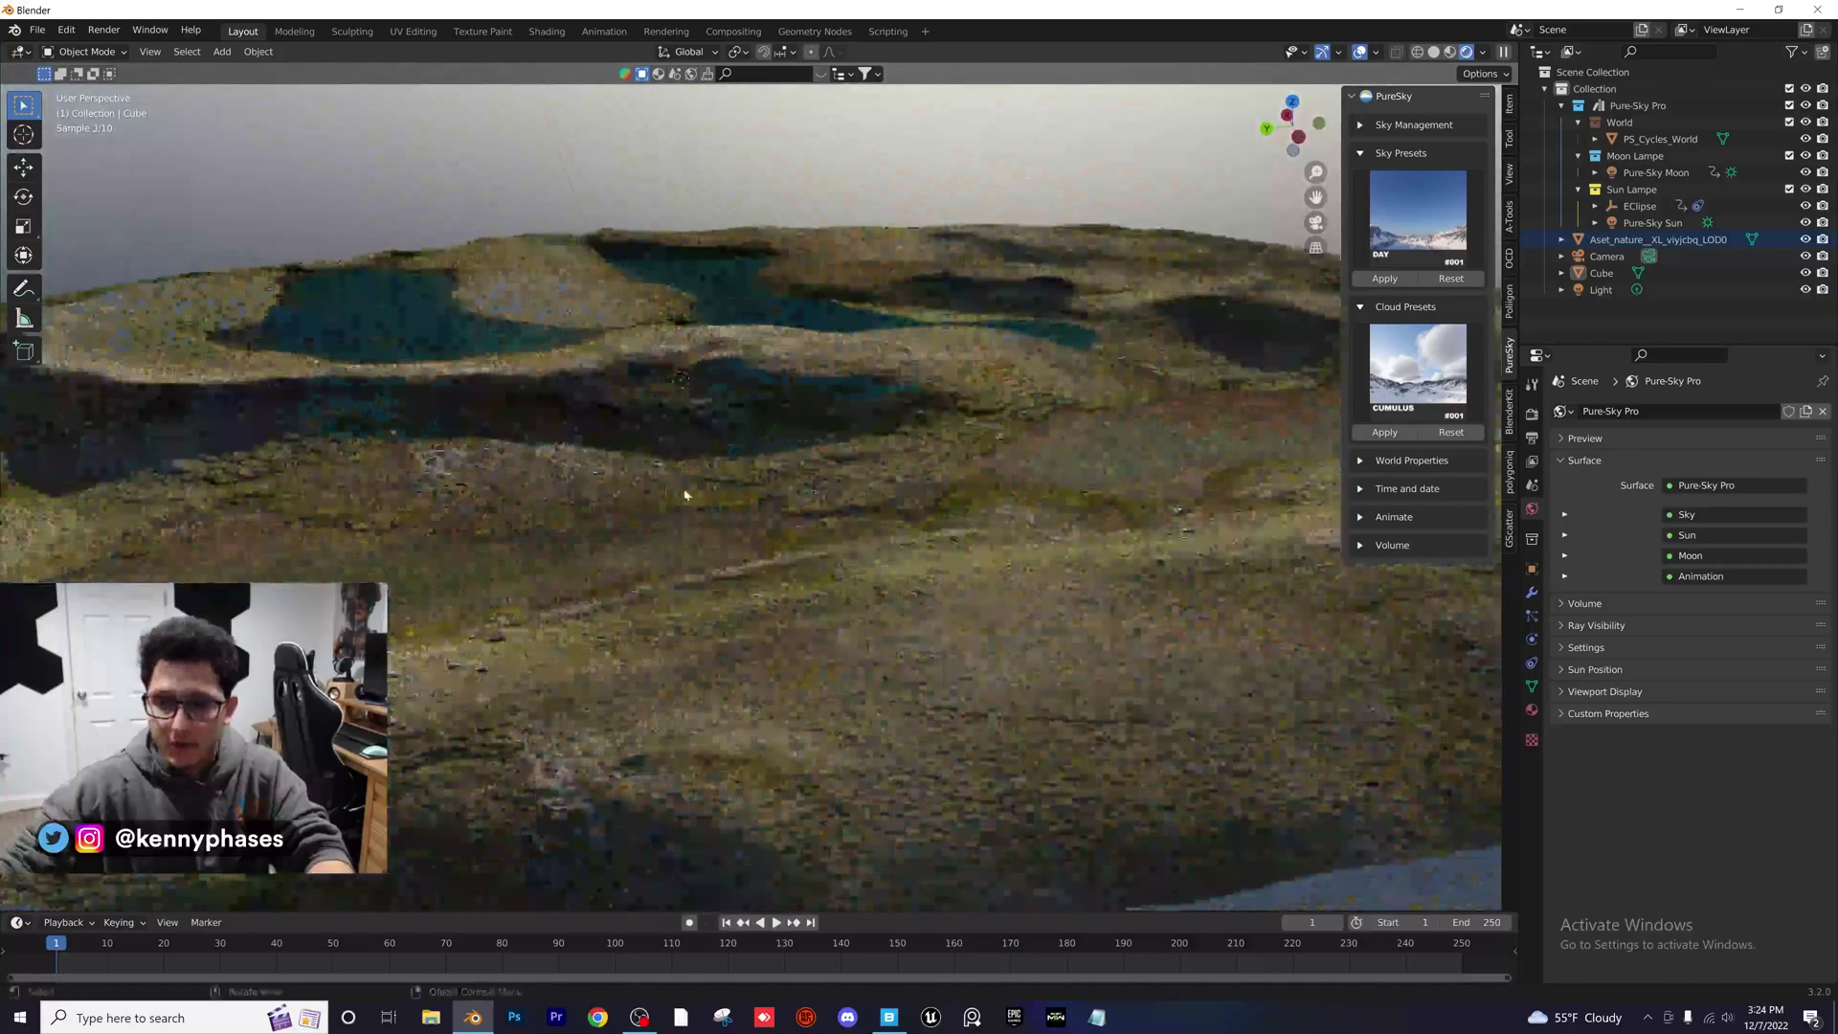
middle_drag(644, 488, 743, 469)
scroll(670, 493, down, 4)
scroll(809, 522, up, 2)
scroll(686, 473, down, 3)
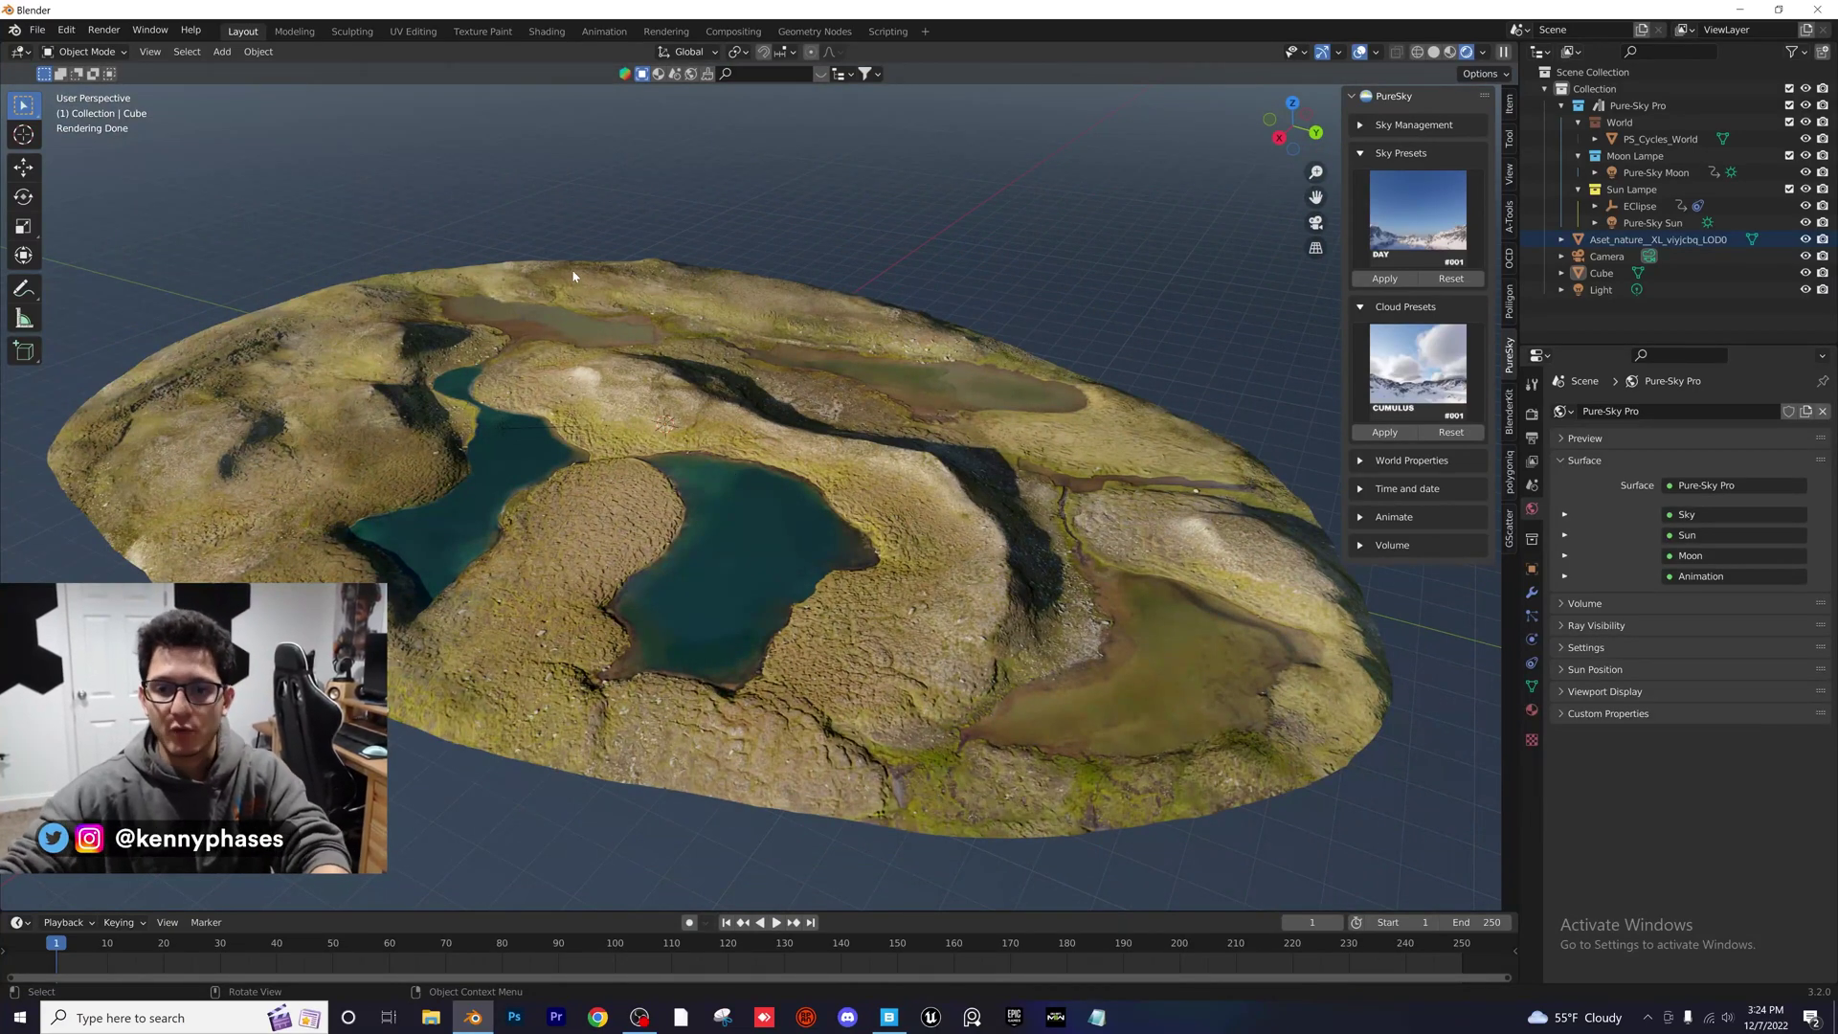
middle_drag(818, 535, 785, 402)
scroll(758, 453, down, 5)
Check the camera view, then orbit back out over the terrain
key(KP_0)
scroll(775, 380, down, 2)
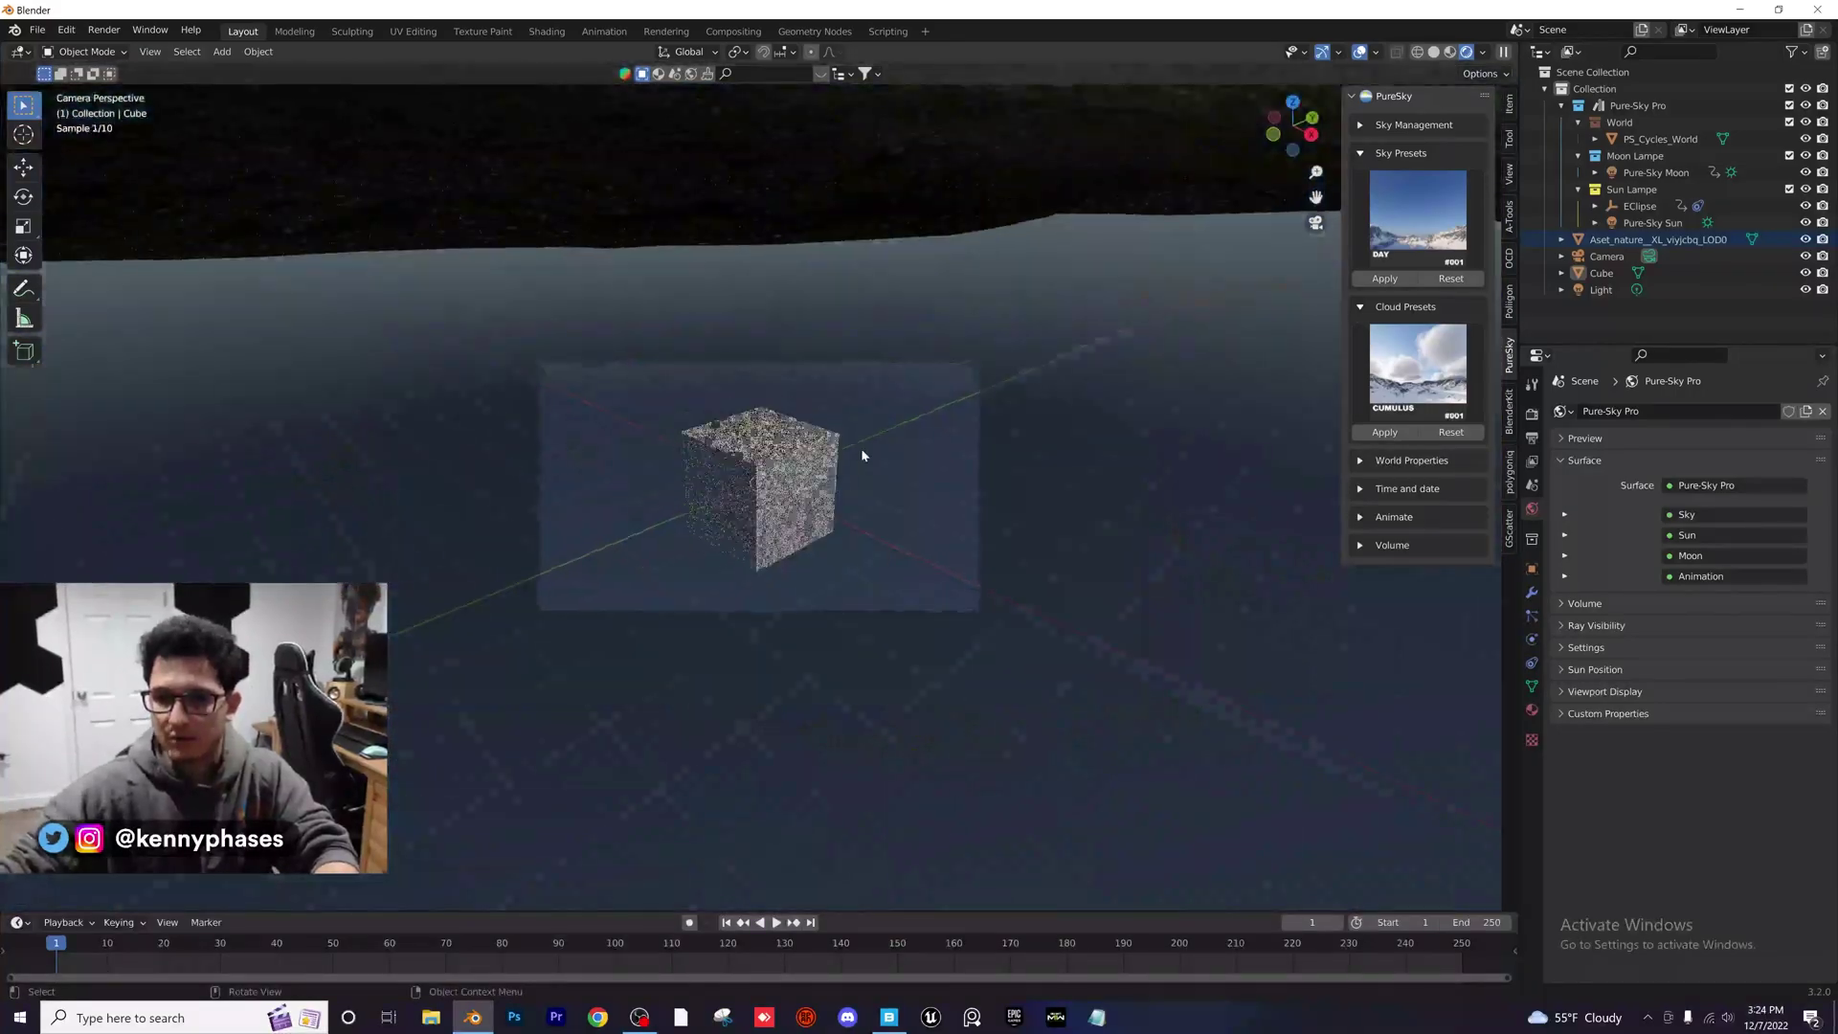
middle_drag(860, 448, 985, 578)
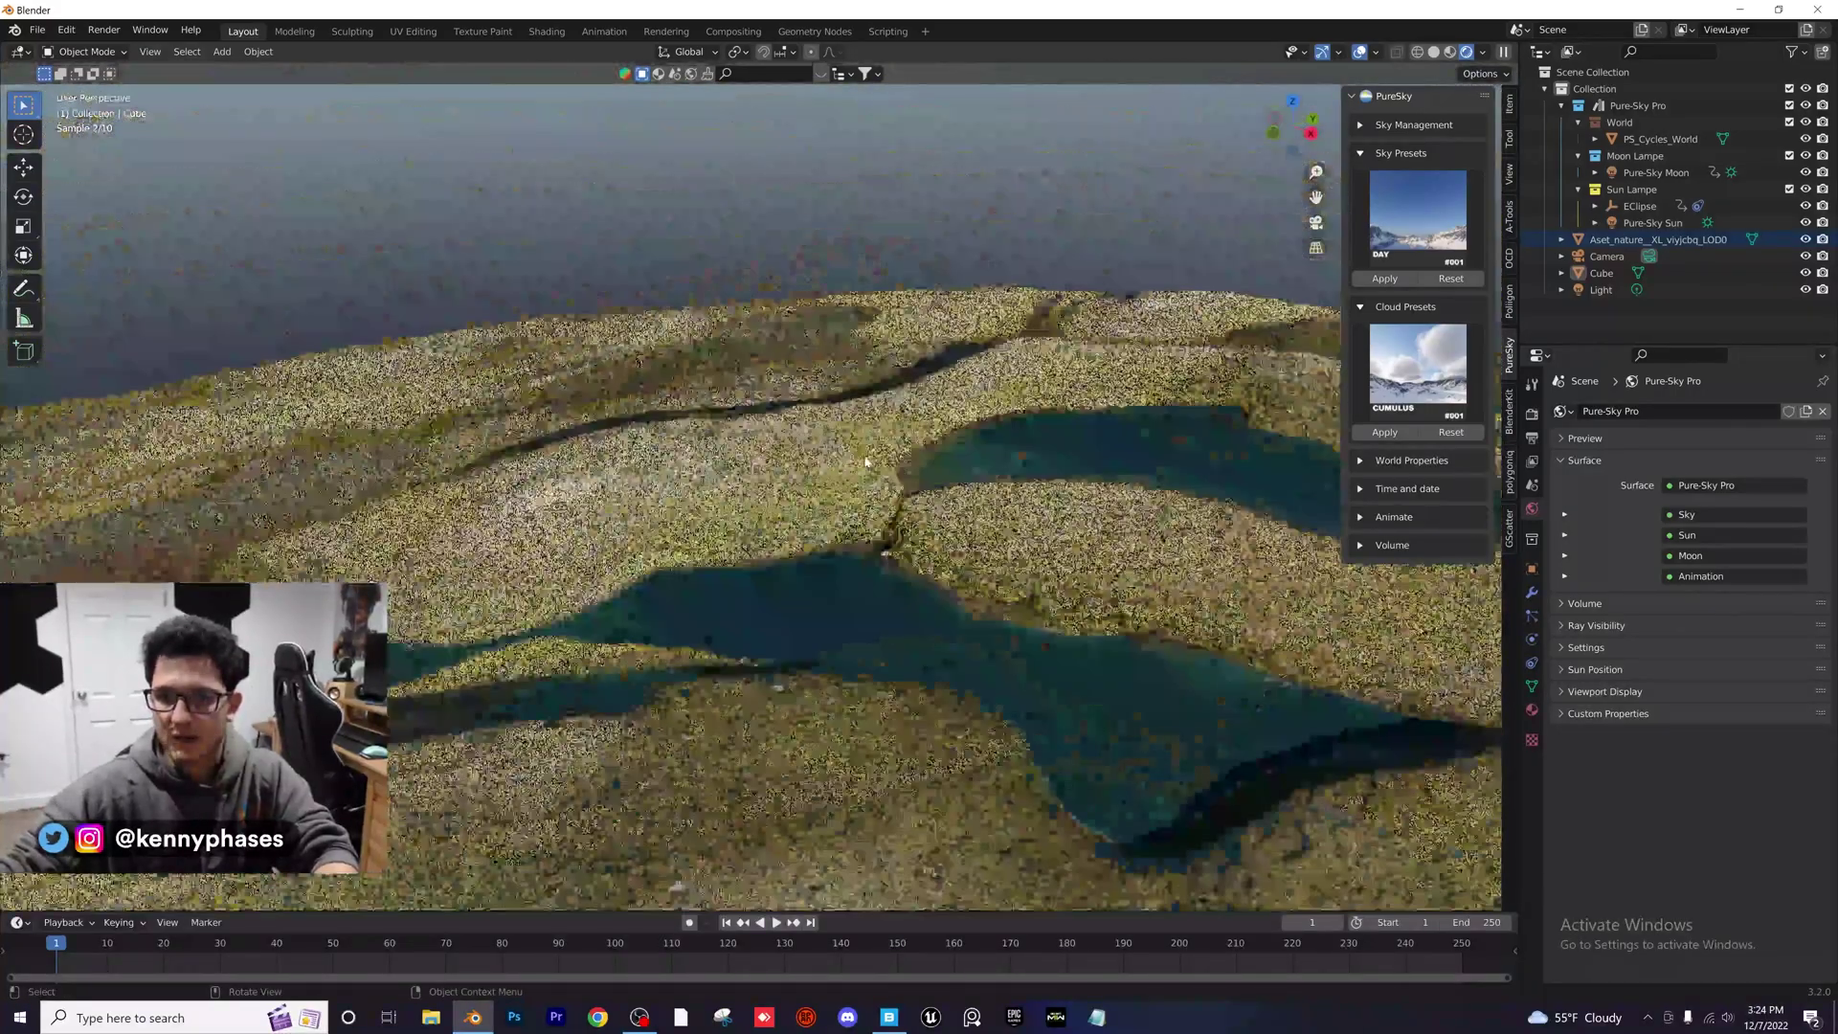
scroll(865, 462, down, 4)
Raise the camera along Z and slide its Location X to 0.054079 km
click(1603, 256)
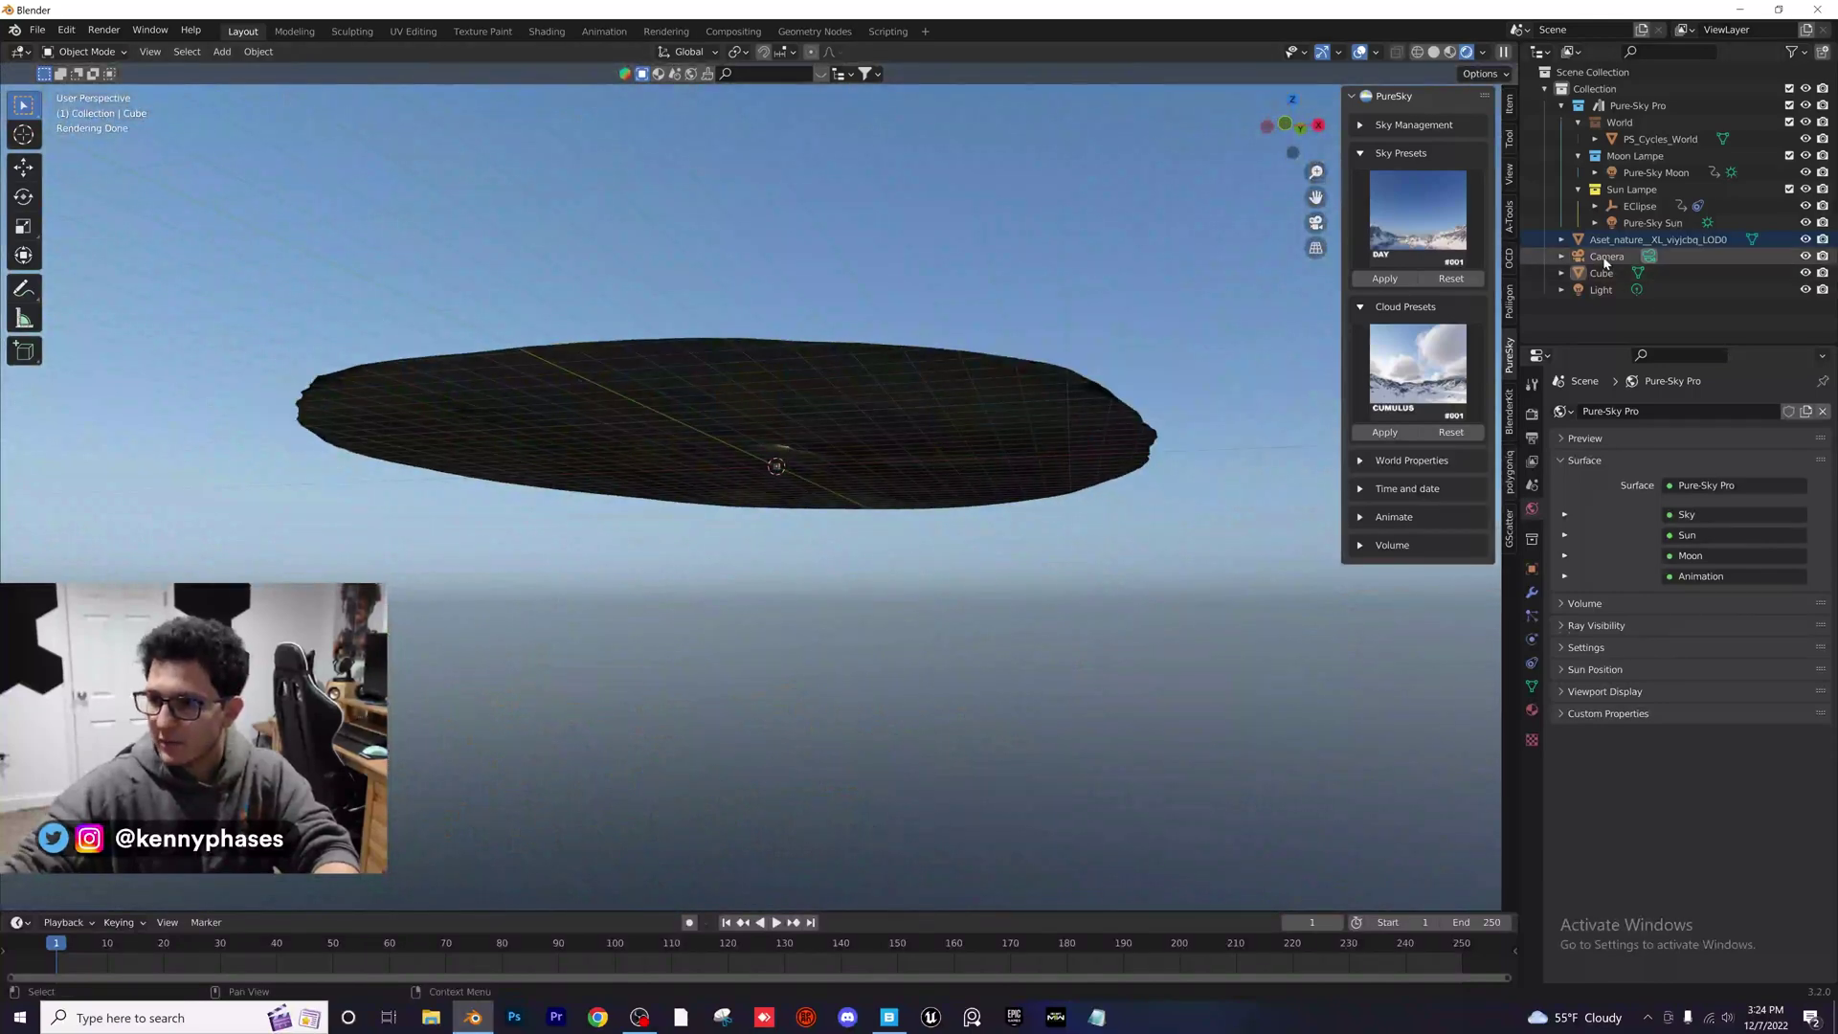
key(g)
key(z)
click(858, 528)
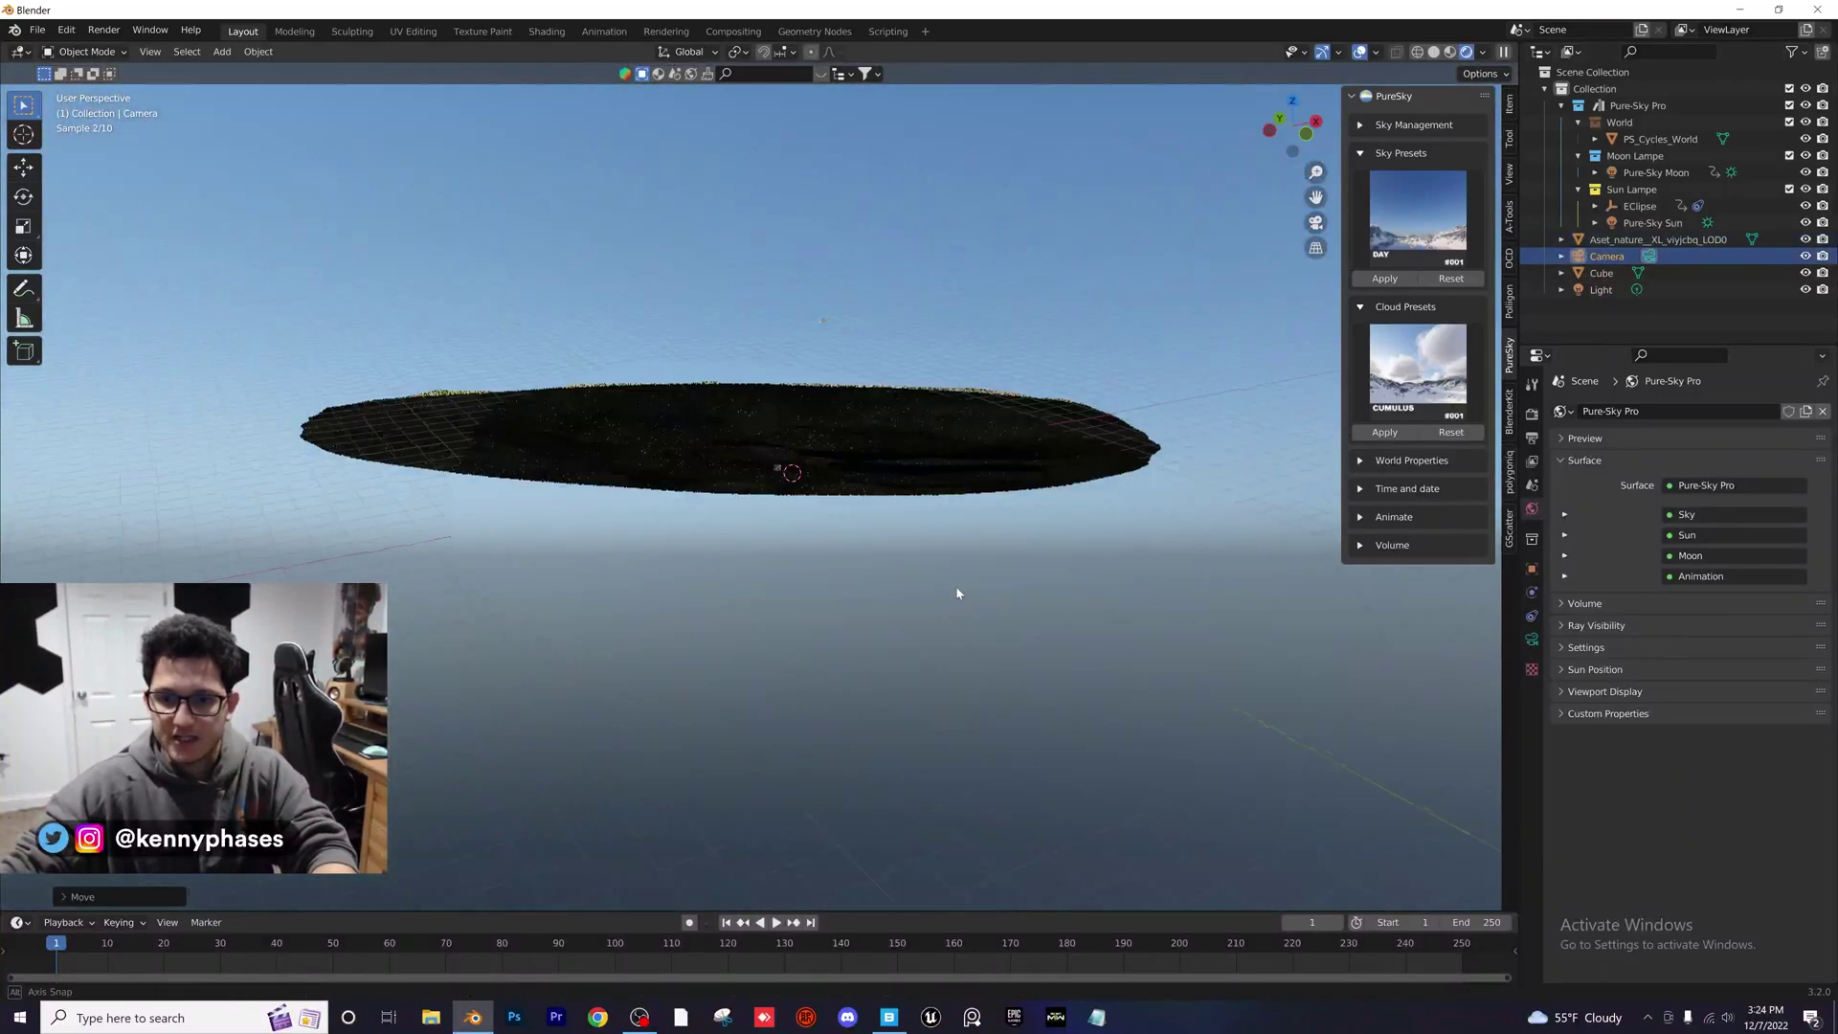
key(KP_0)
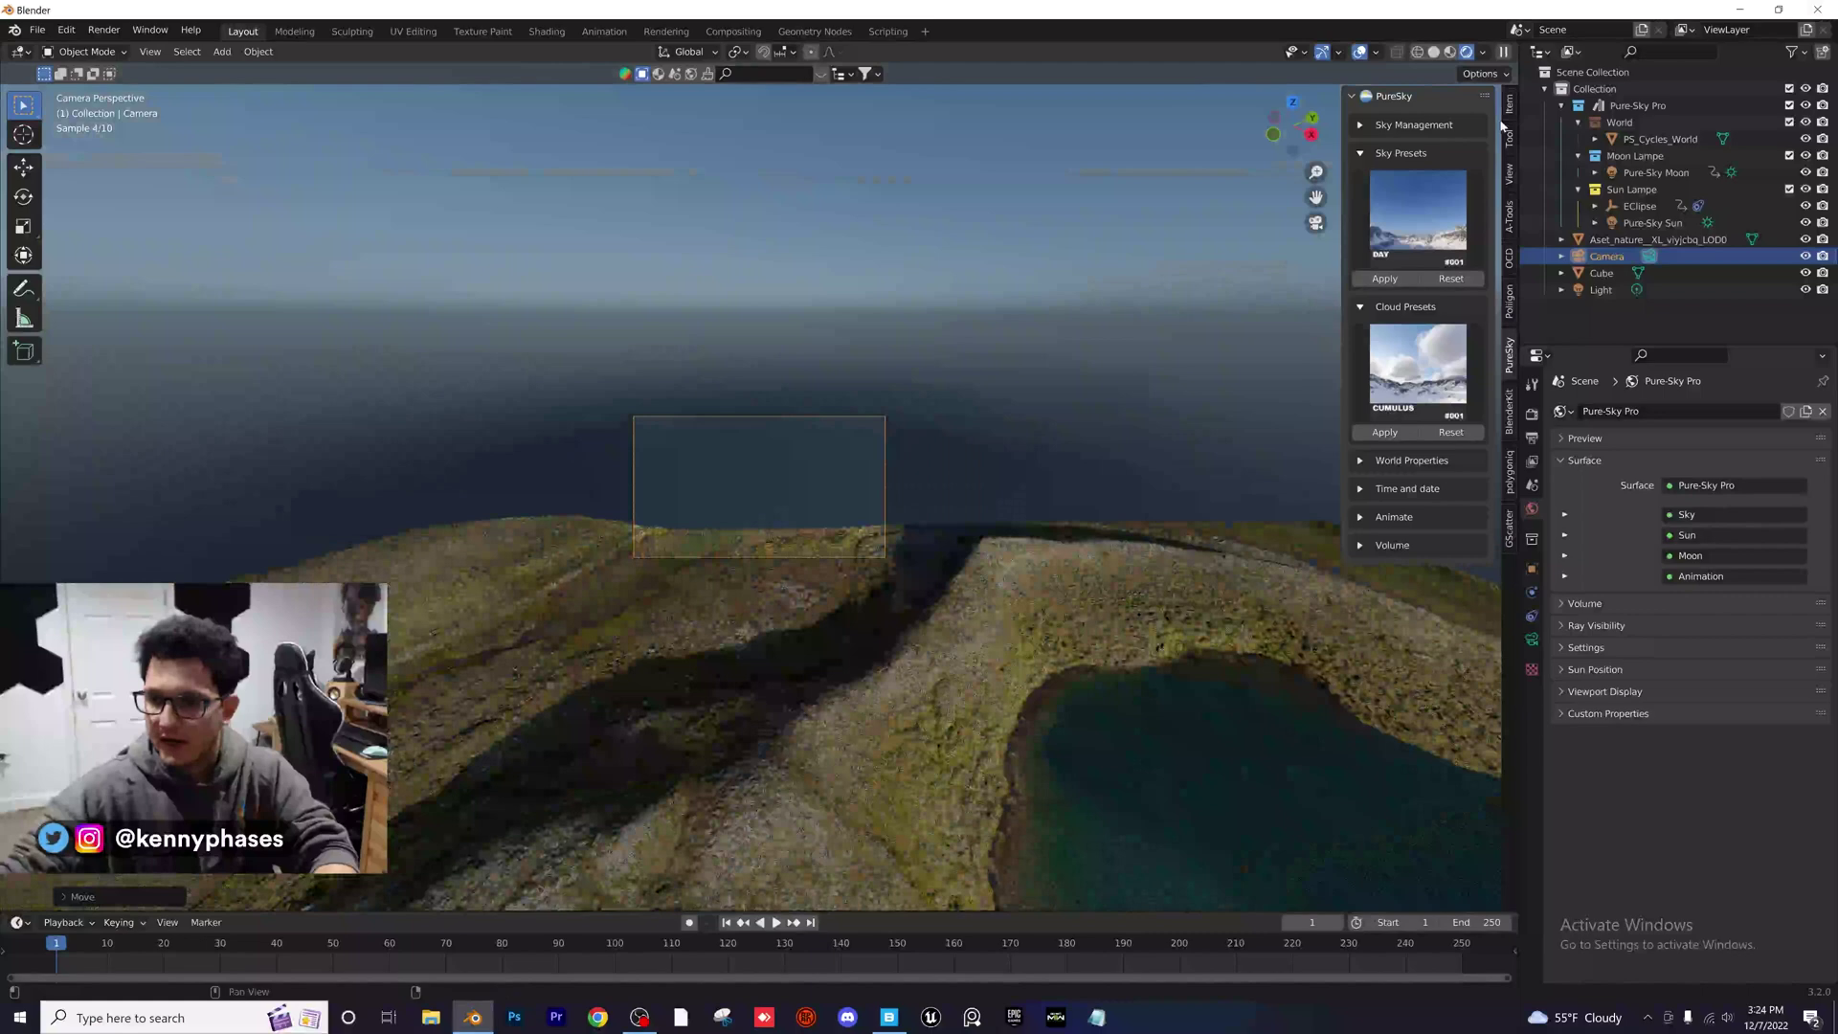
click(1509, 103)
drag(1403, 139, 1475, 144)
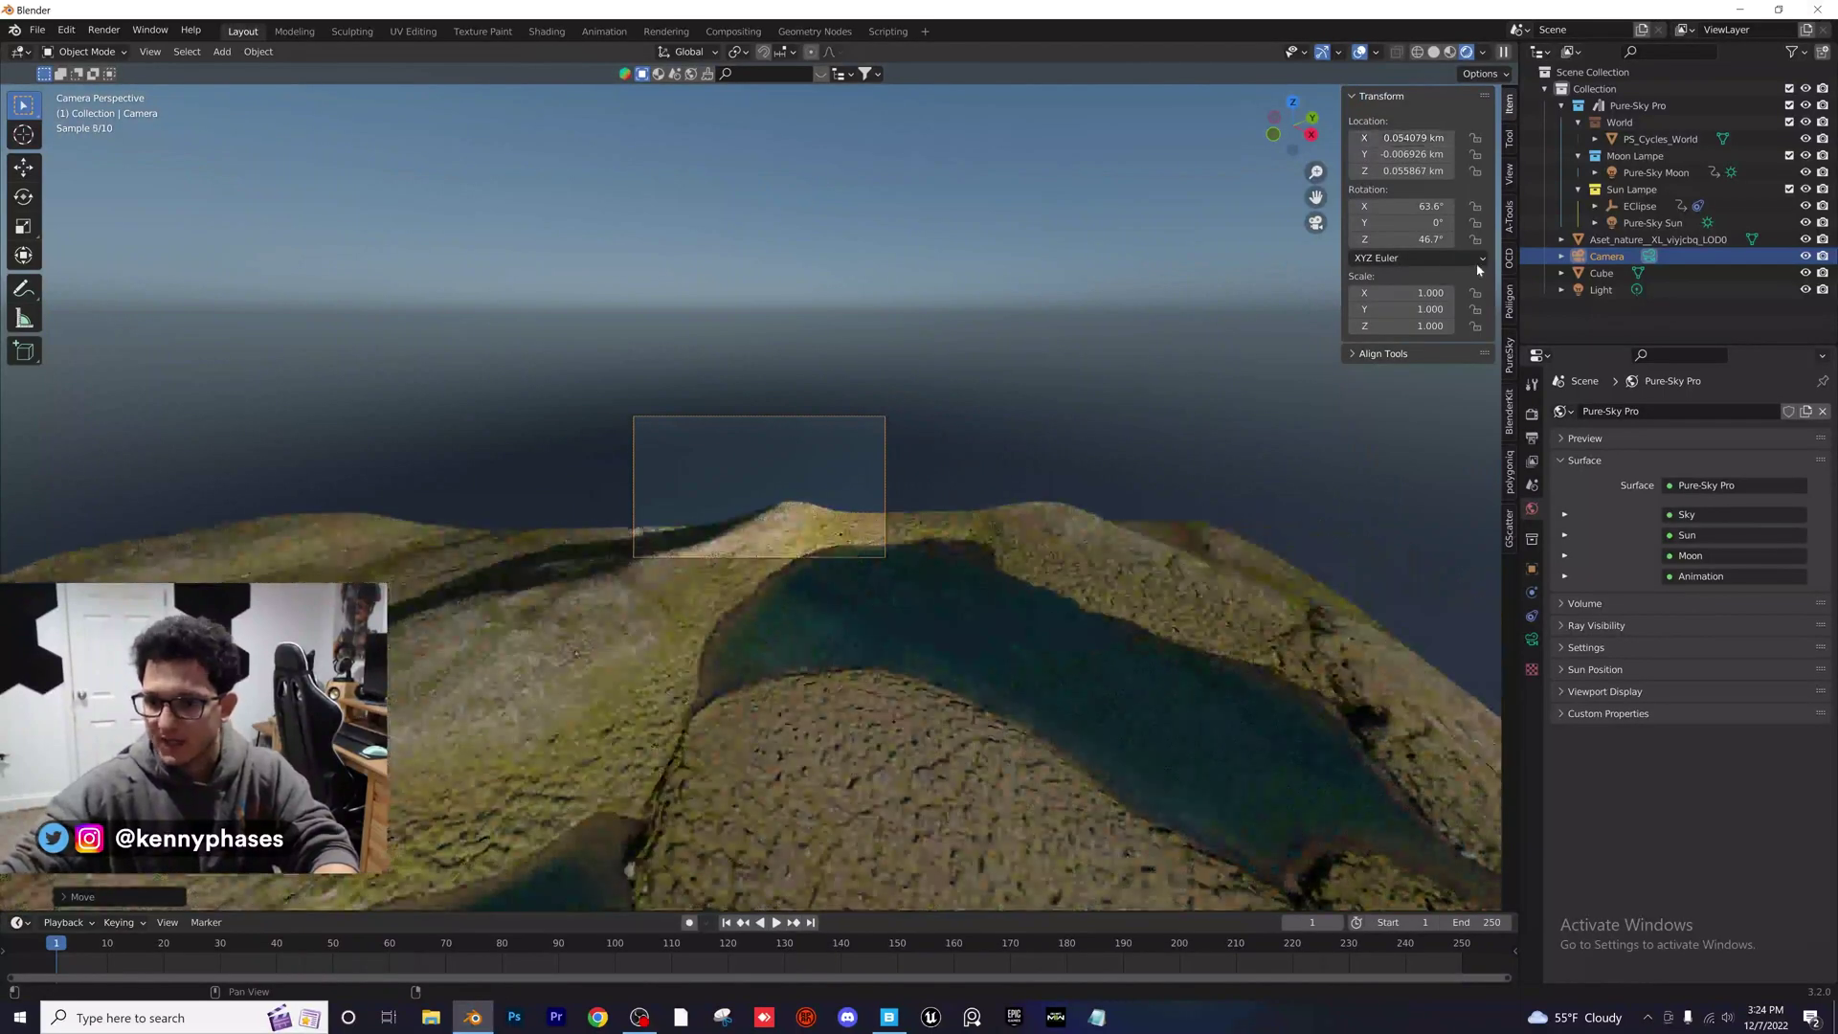
Set the camera clip end to 1000 km and shift its location, with Y at -0.17214 km
click(1531, 640)
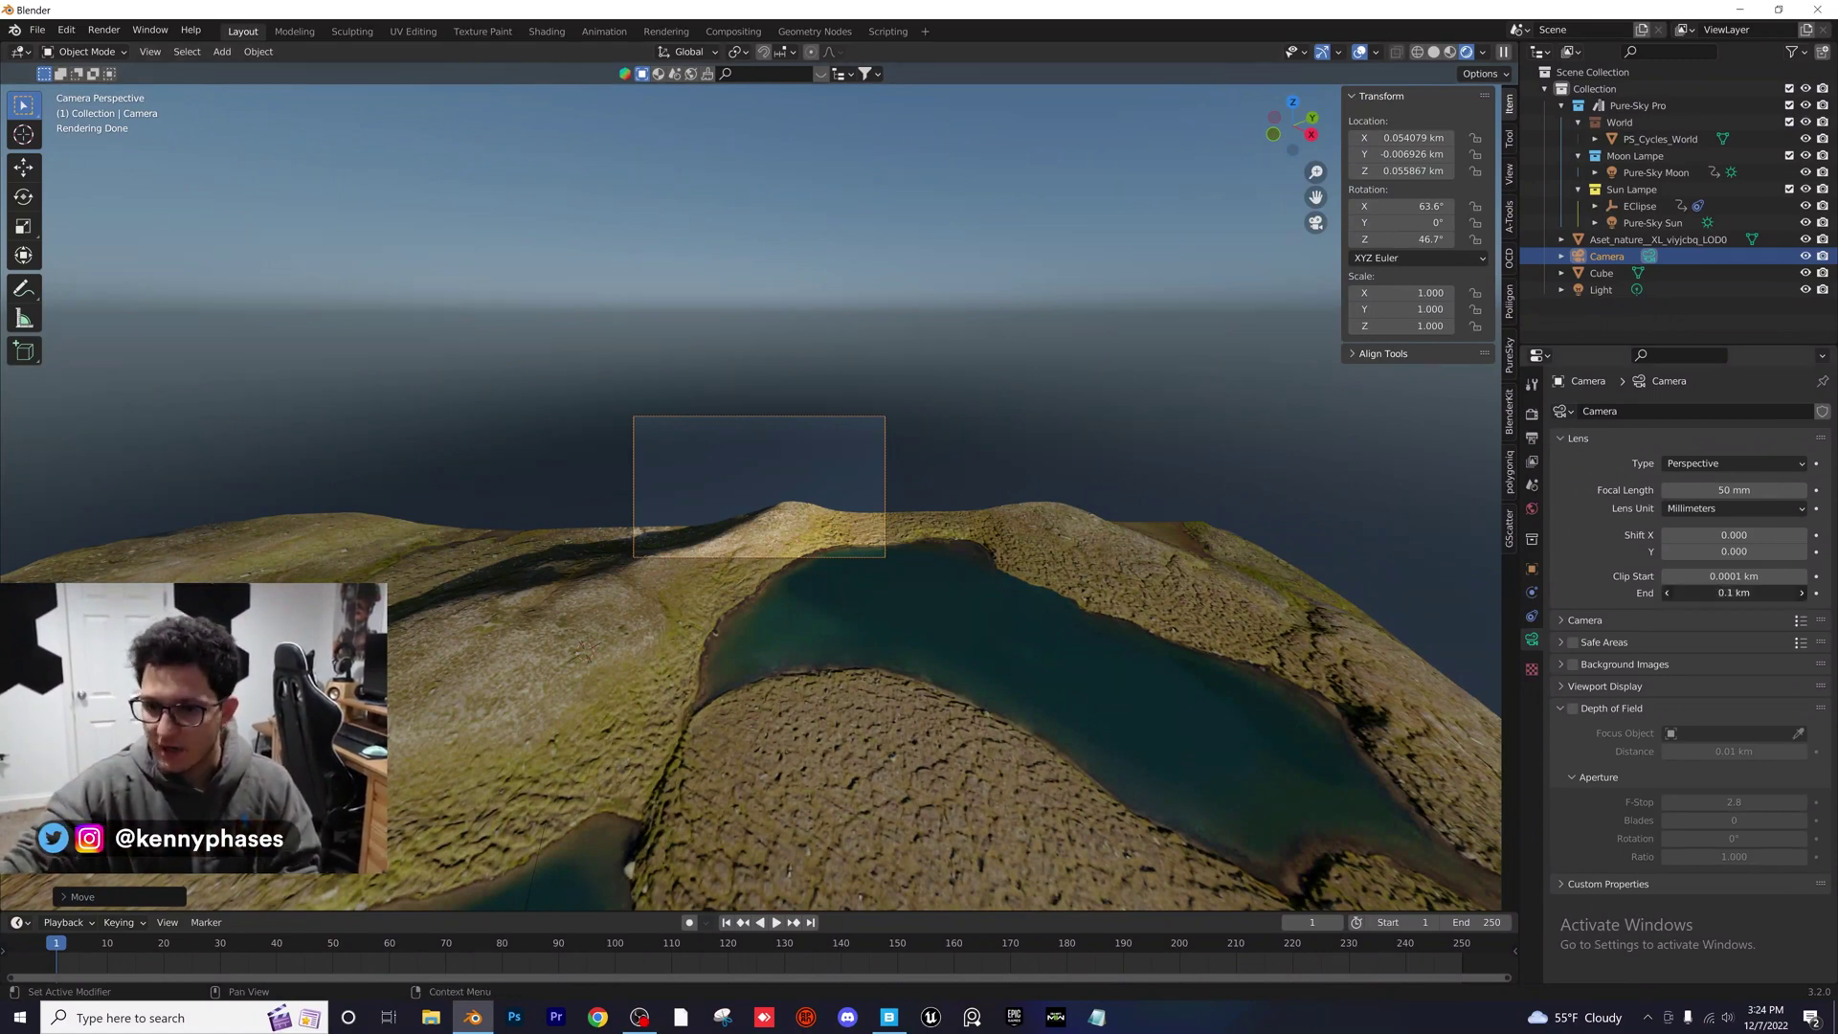
drag(1734, 592, 1798, 592)
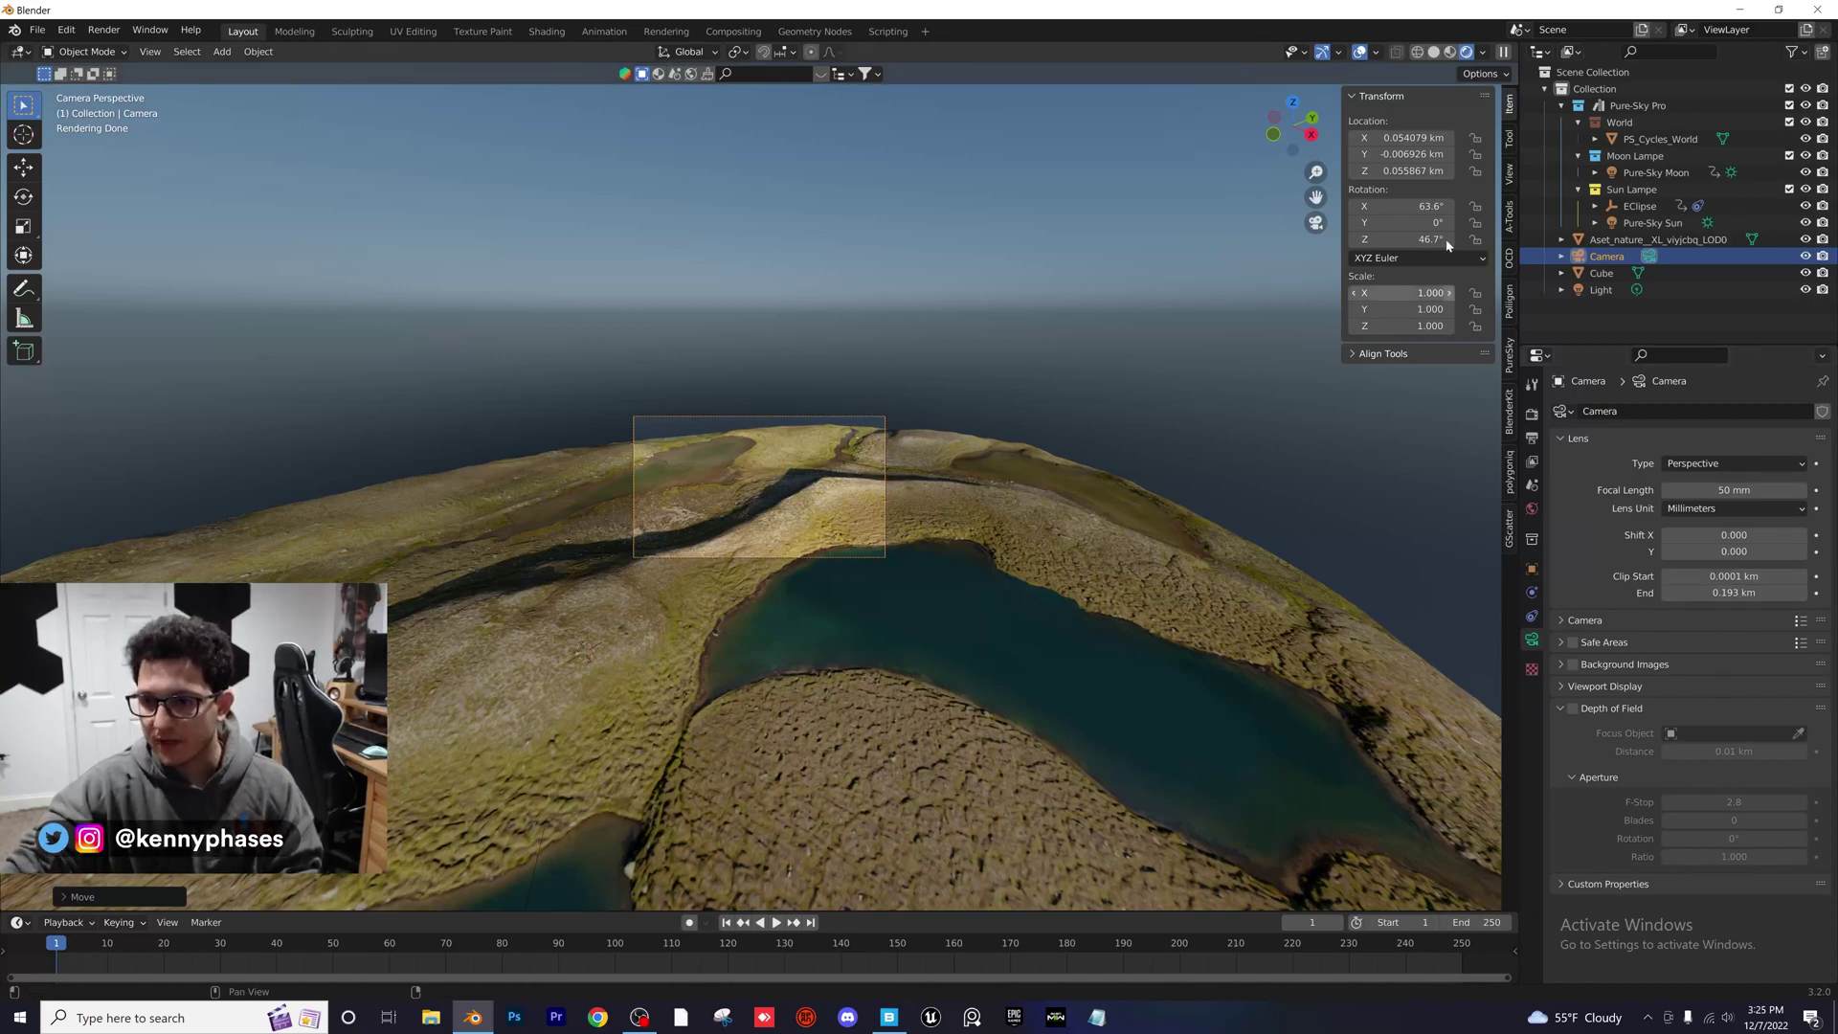
drag(1408, 138, 1350, 154)
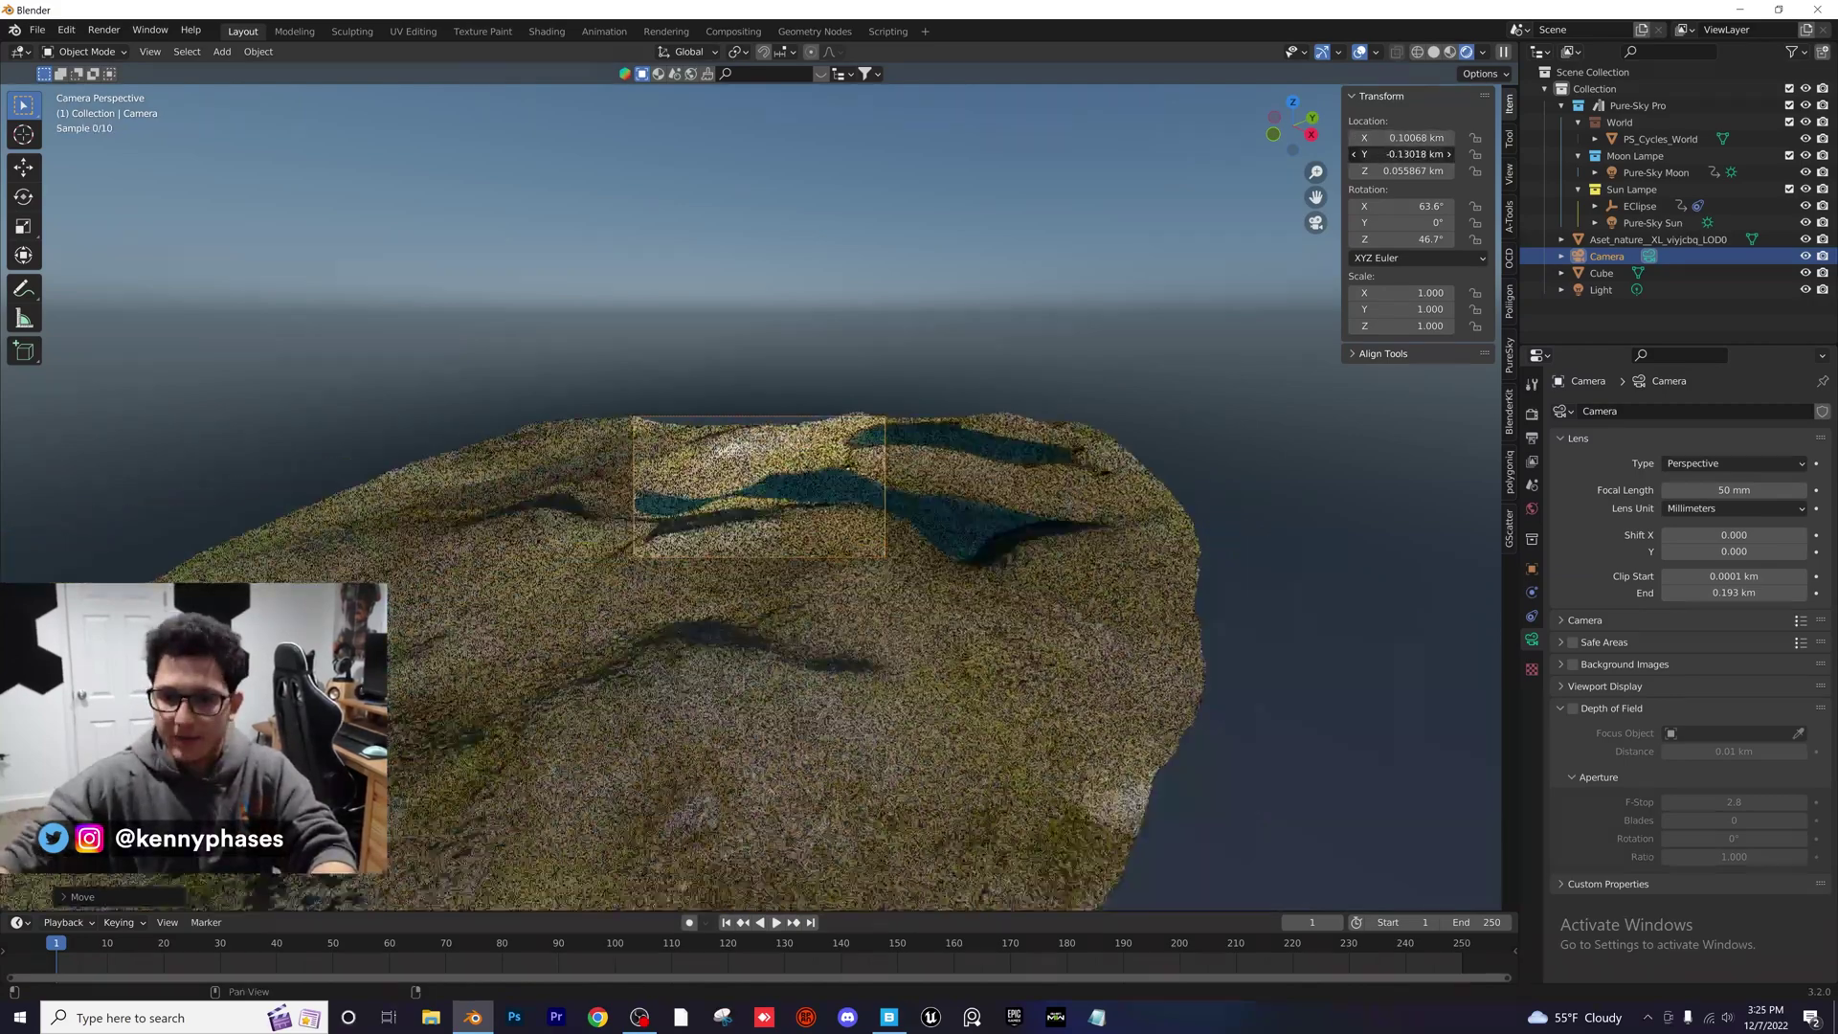
drag(1406, 154, 1369, 154)
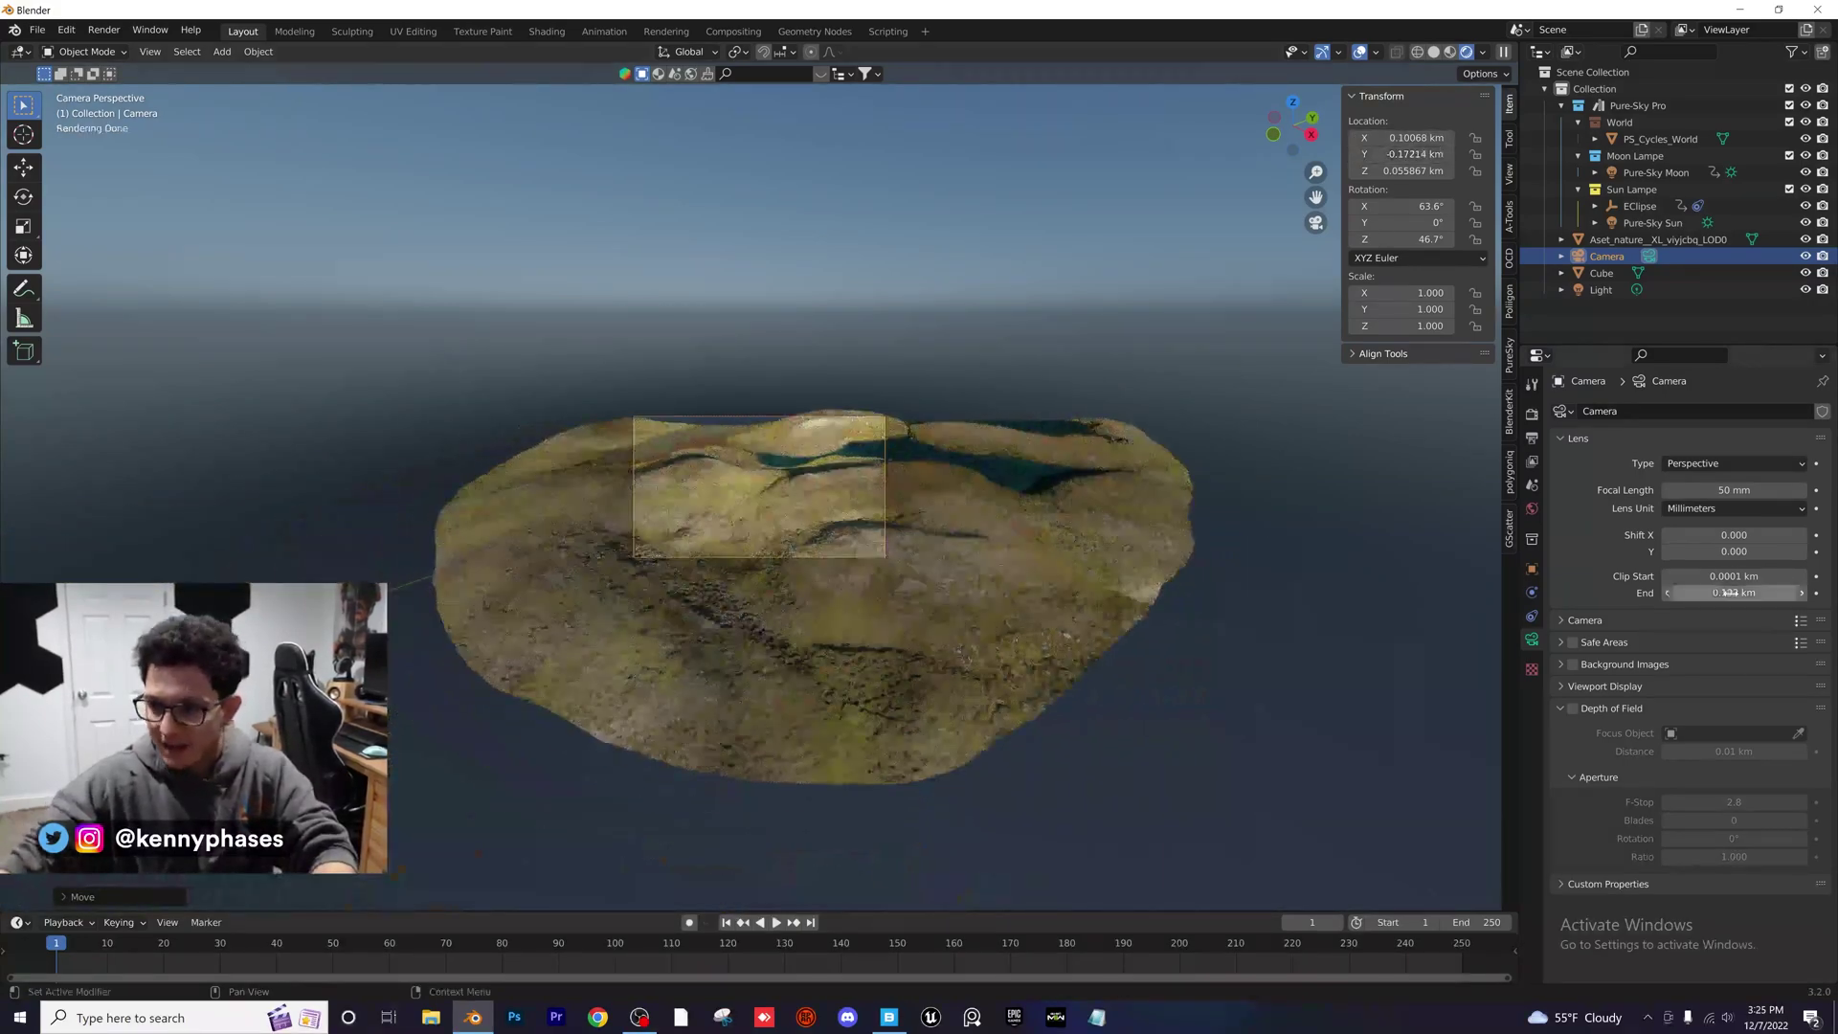
text(100)
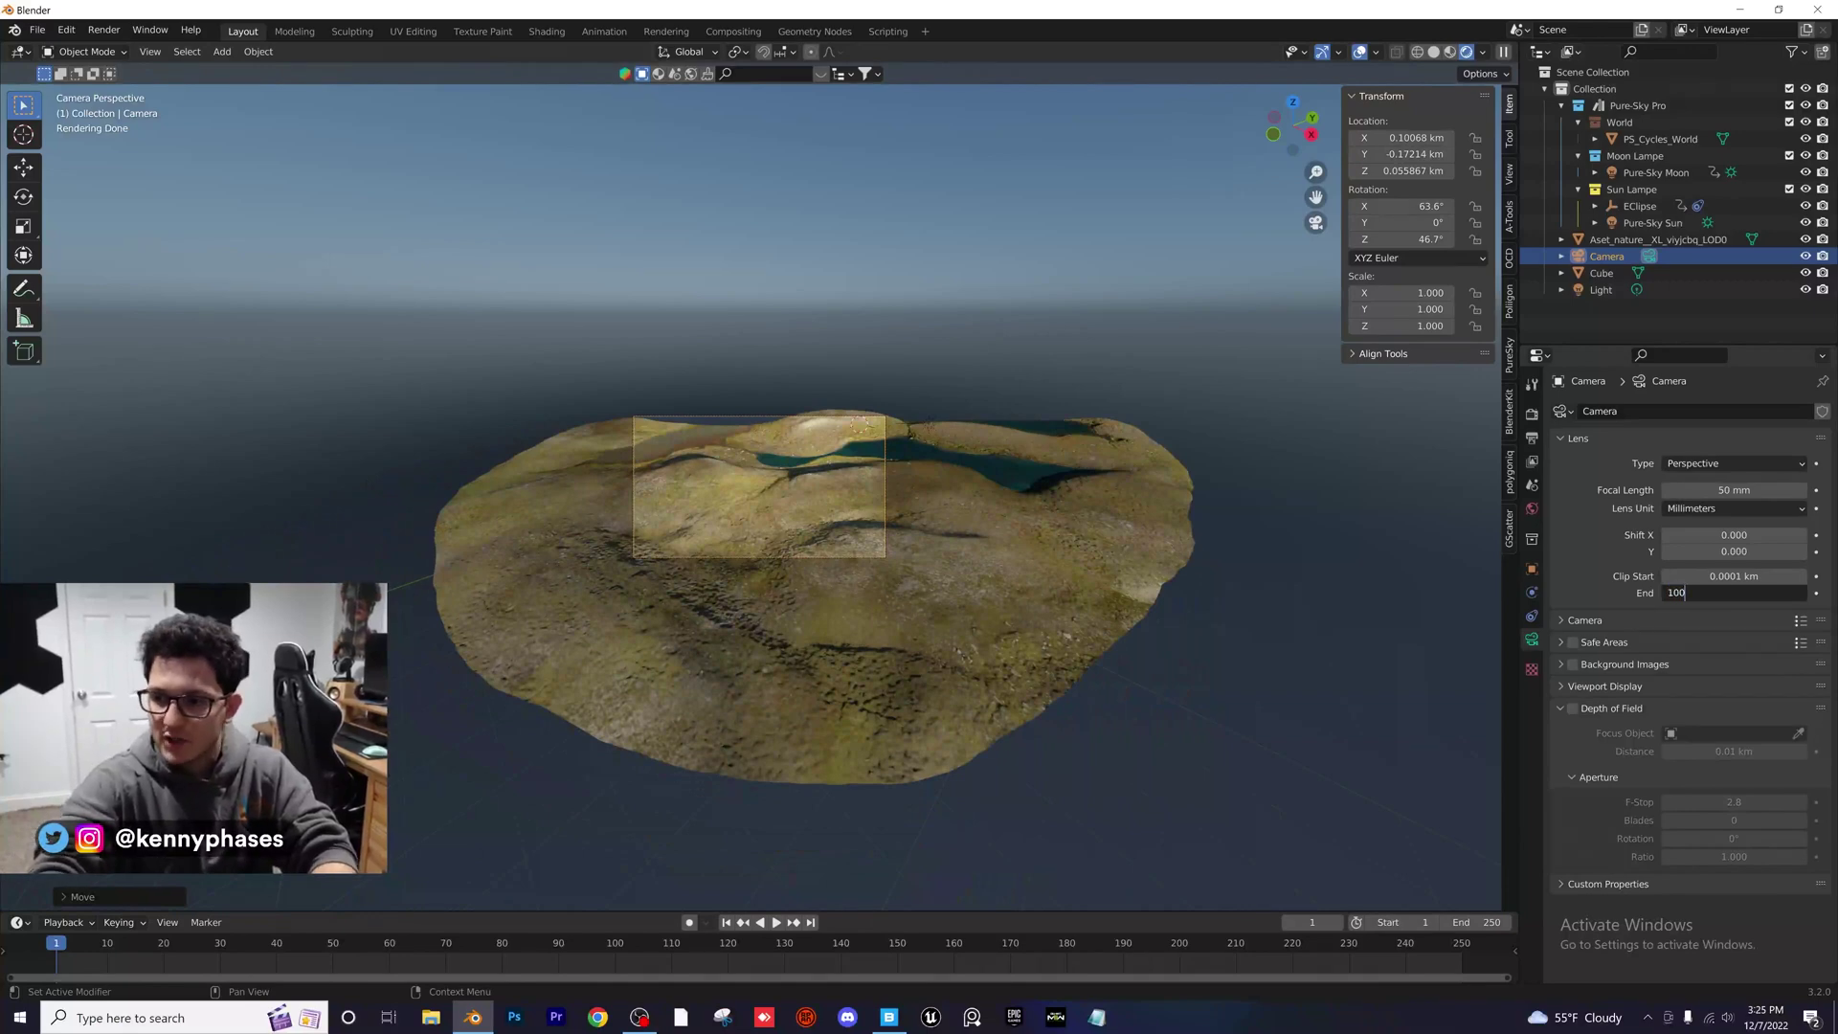
text(0)
key(Return)
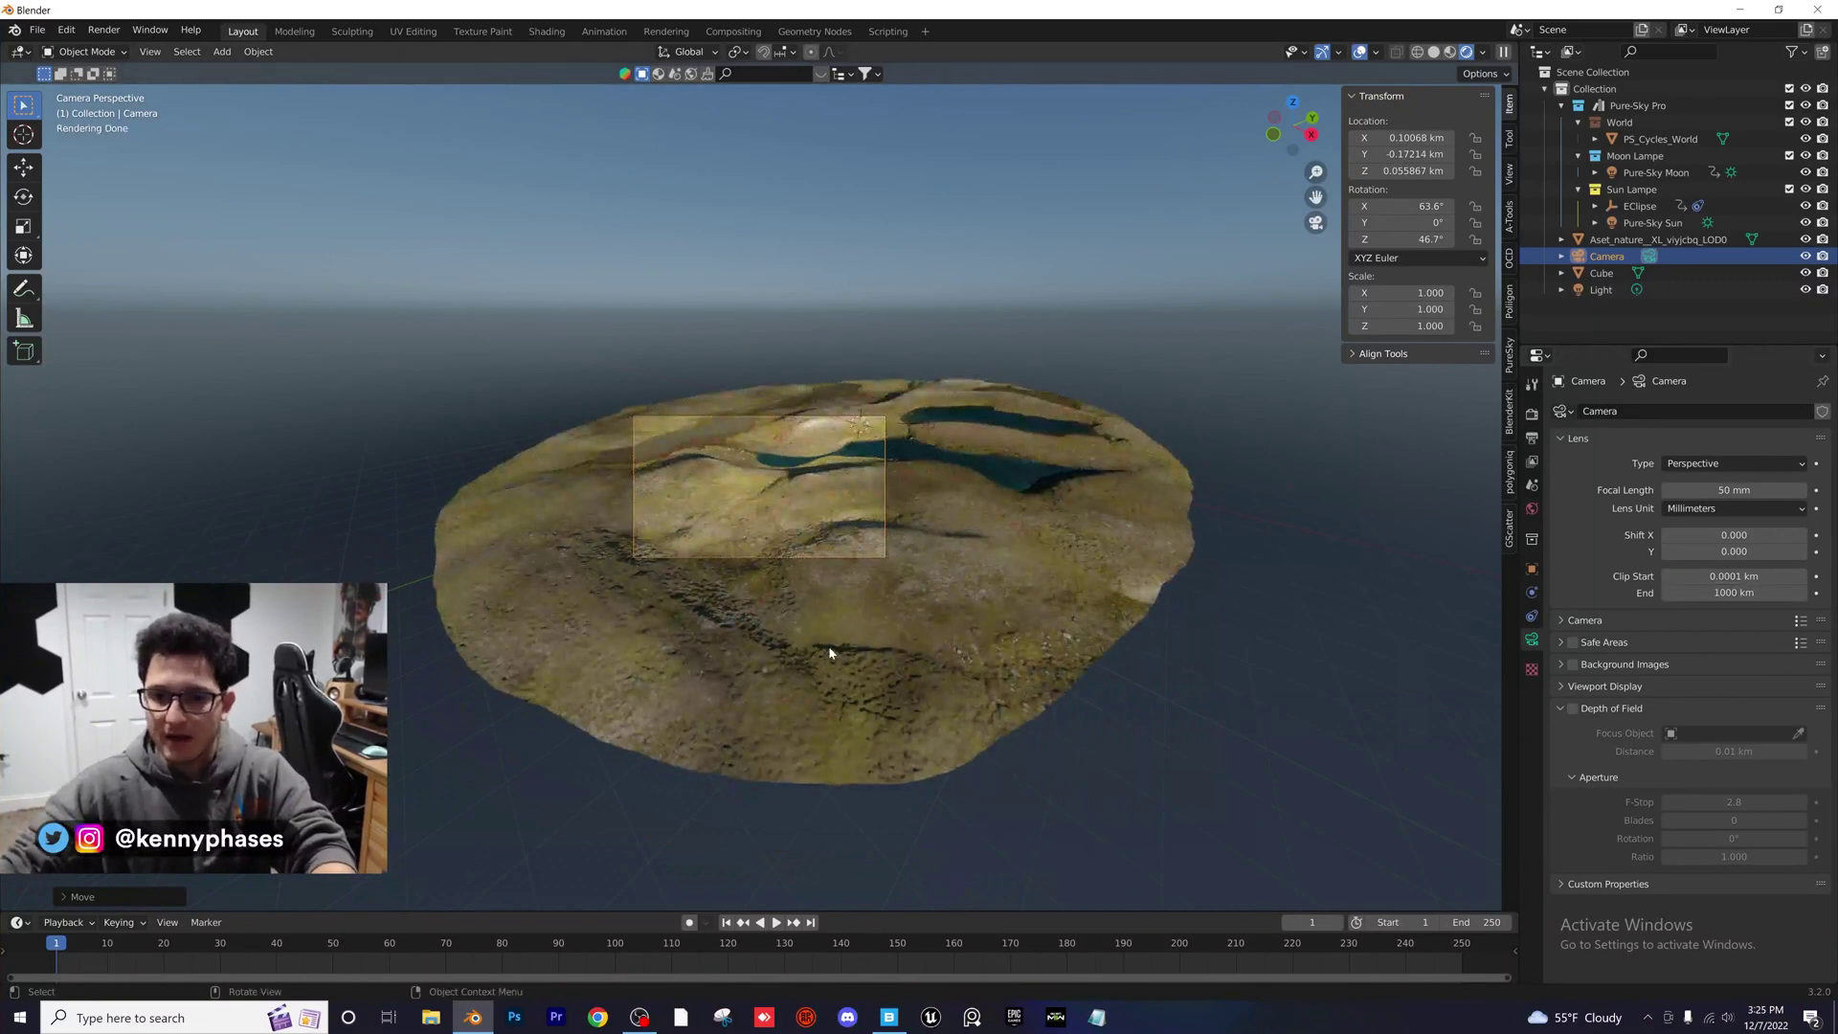
Reposition the camera, set focal length to 85 mm, and rotate it to X 84.3°, Z -114°
key(g)
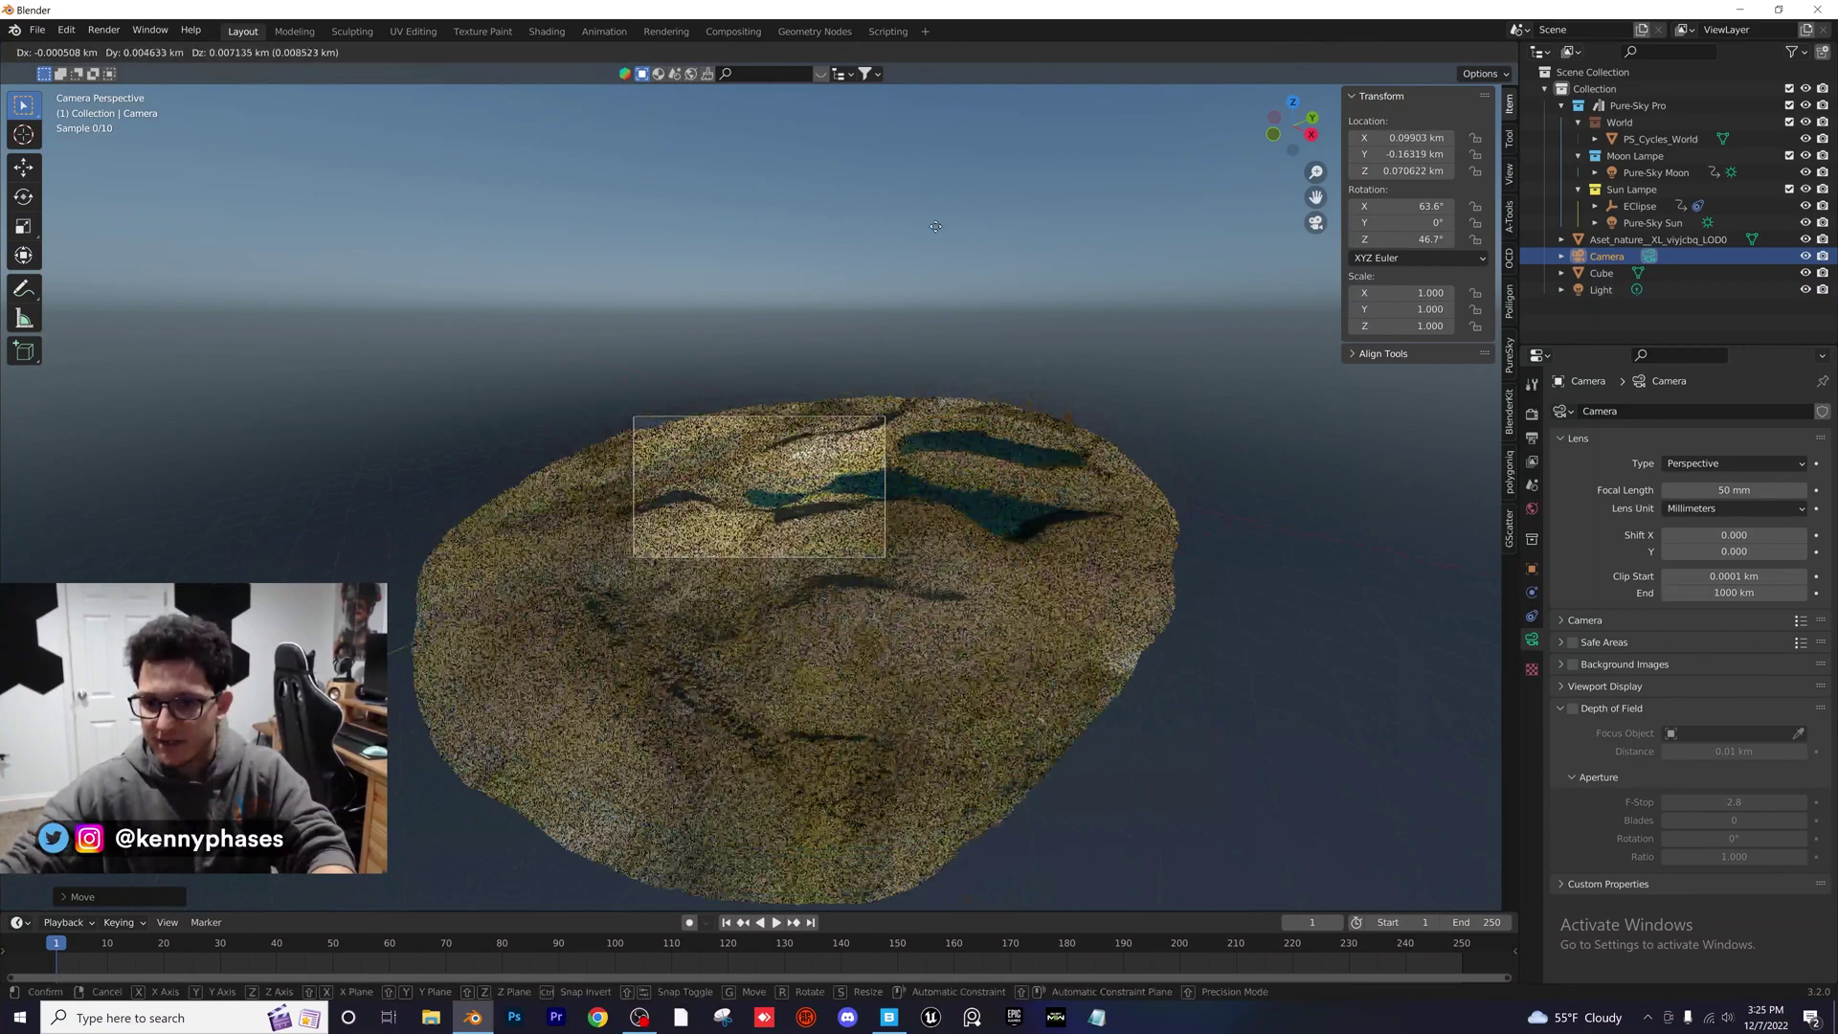
click(935, 225)
click(1733, 489)
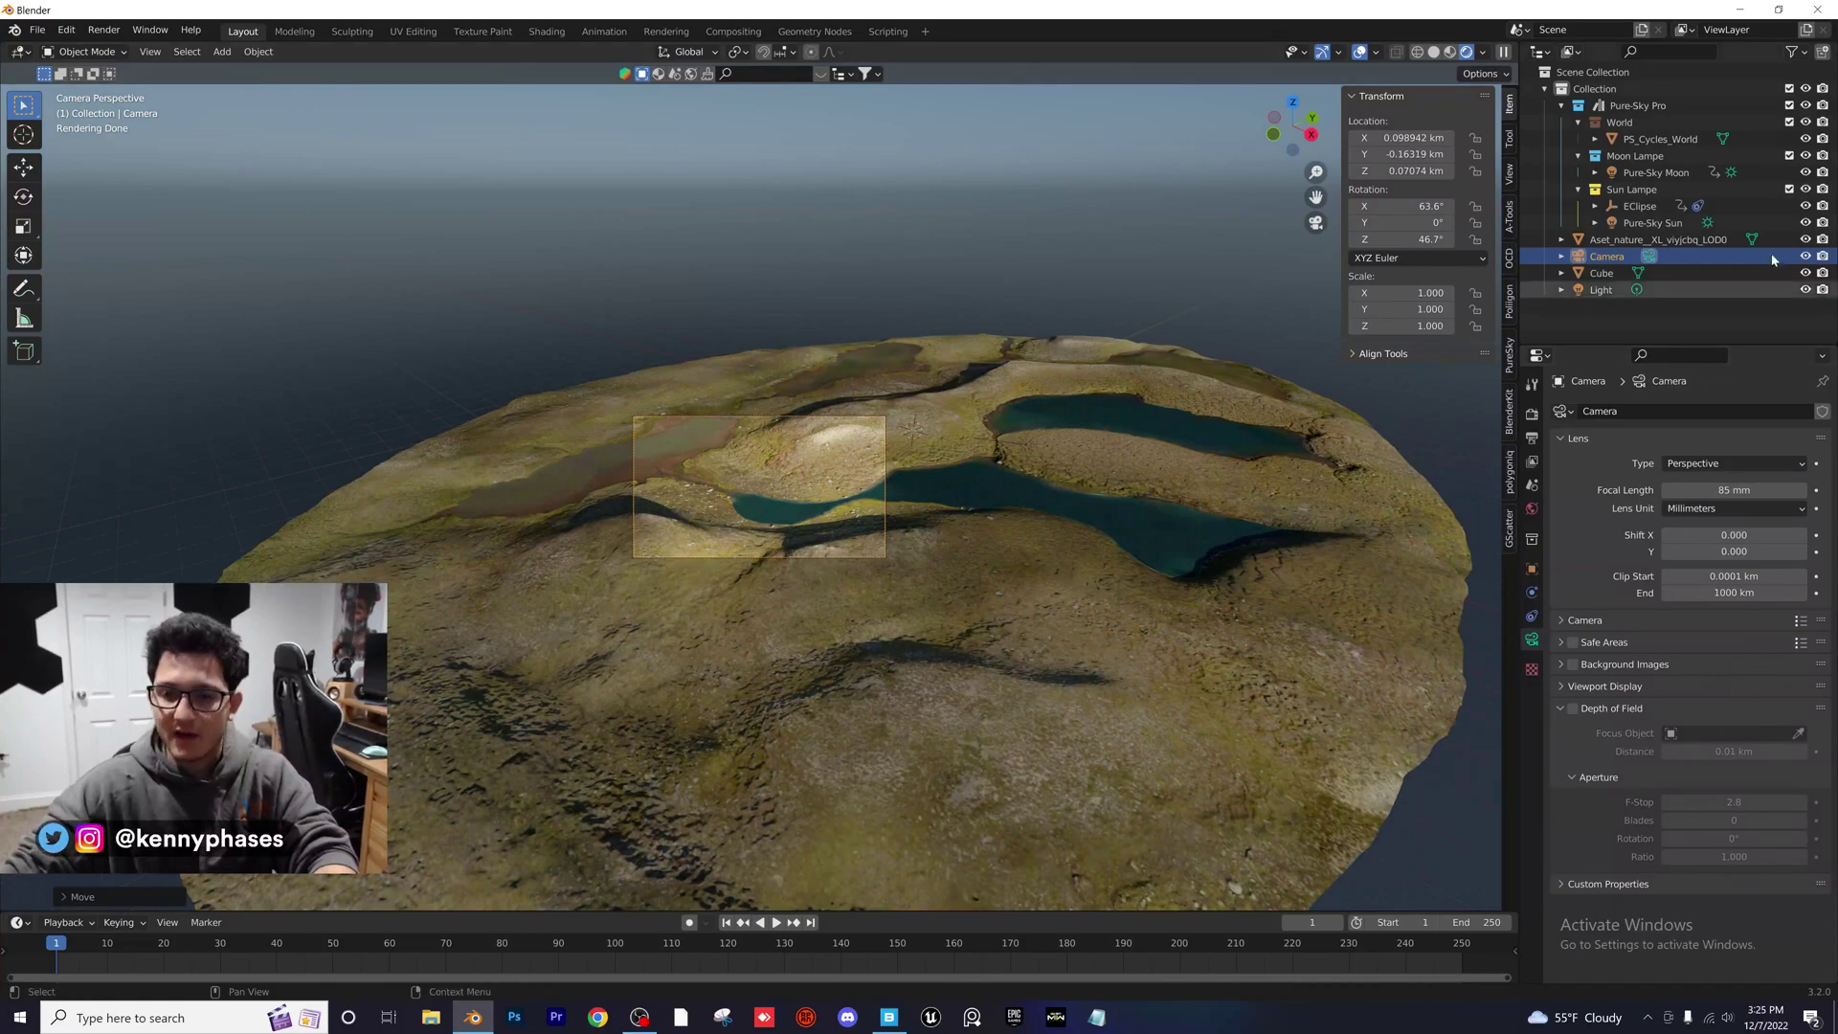
scroll(1006, 546, up, 2)
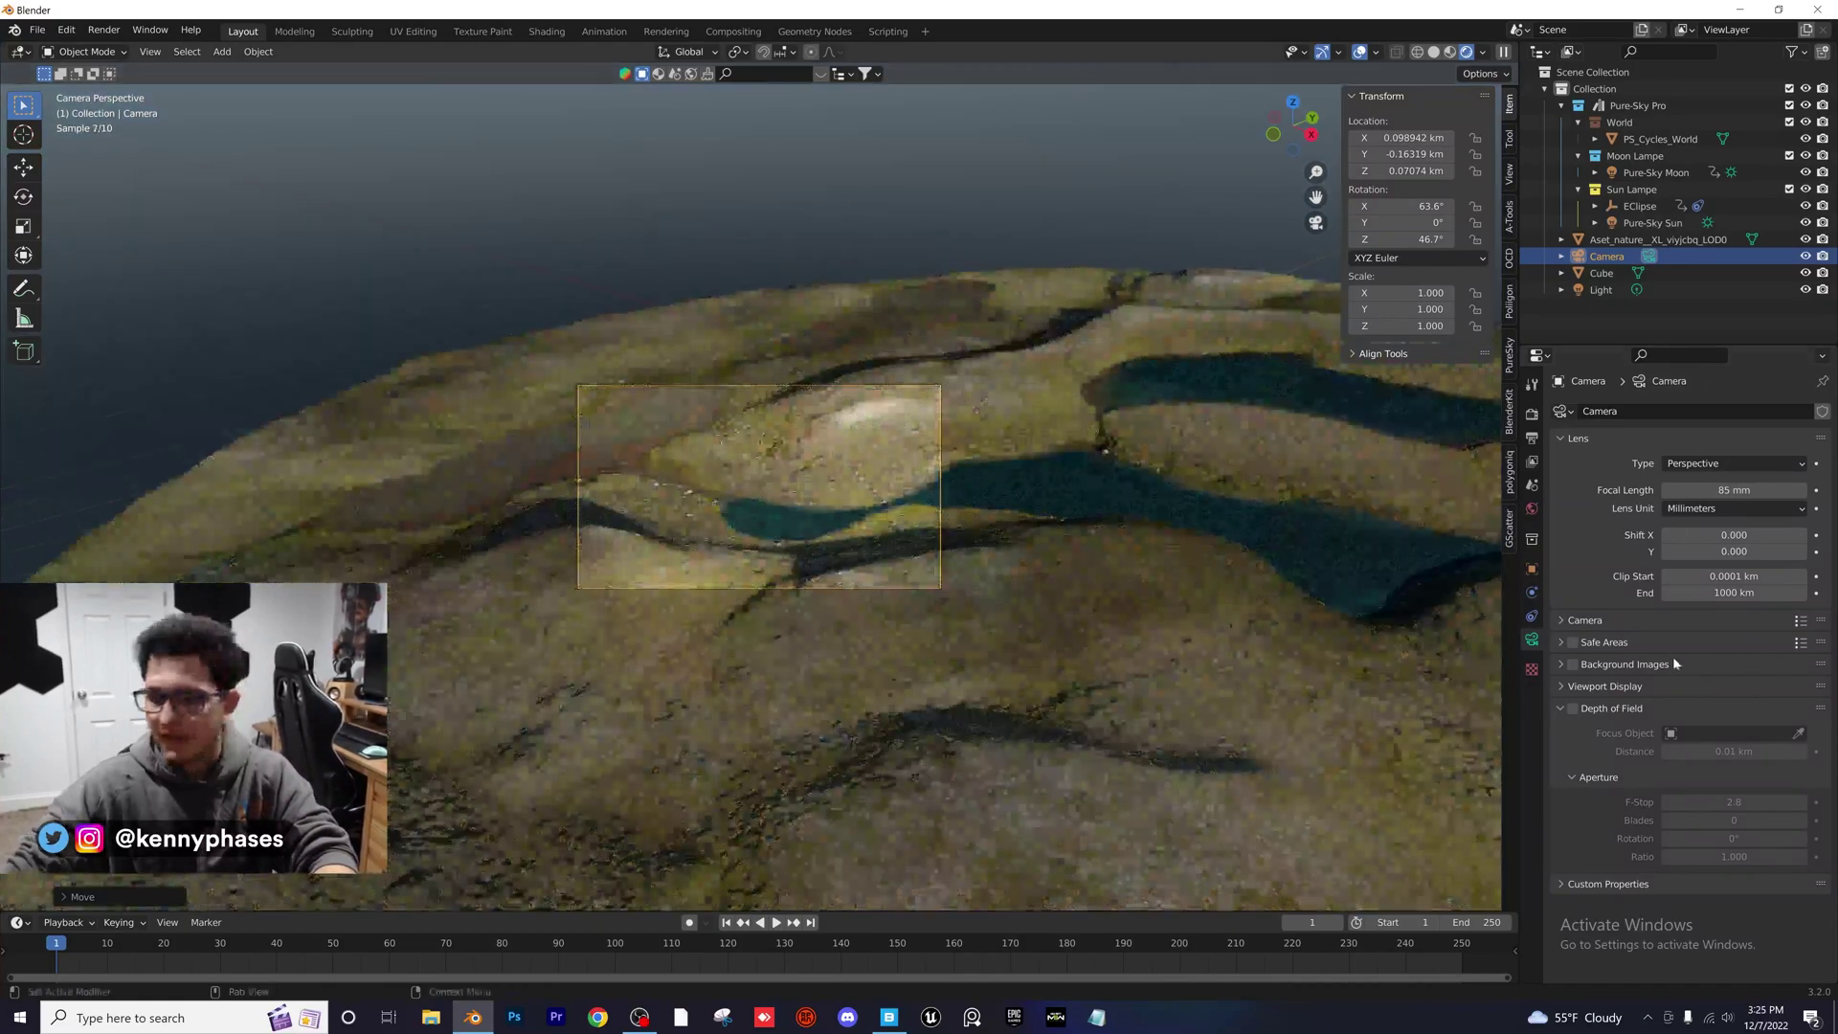
drag(1417, 207, 1139, 239)
middle_drag(952, 414, 1072, 514)
scroll(779, 632, down, 5)
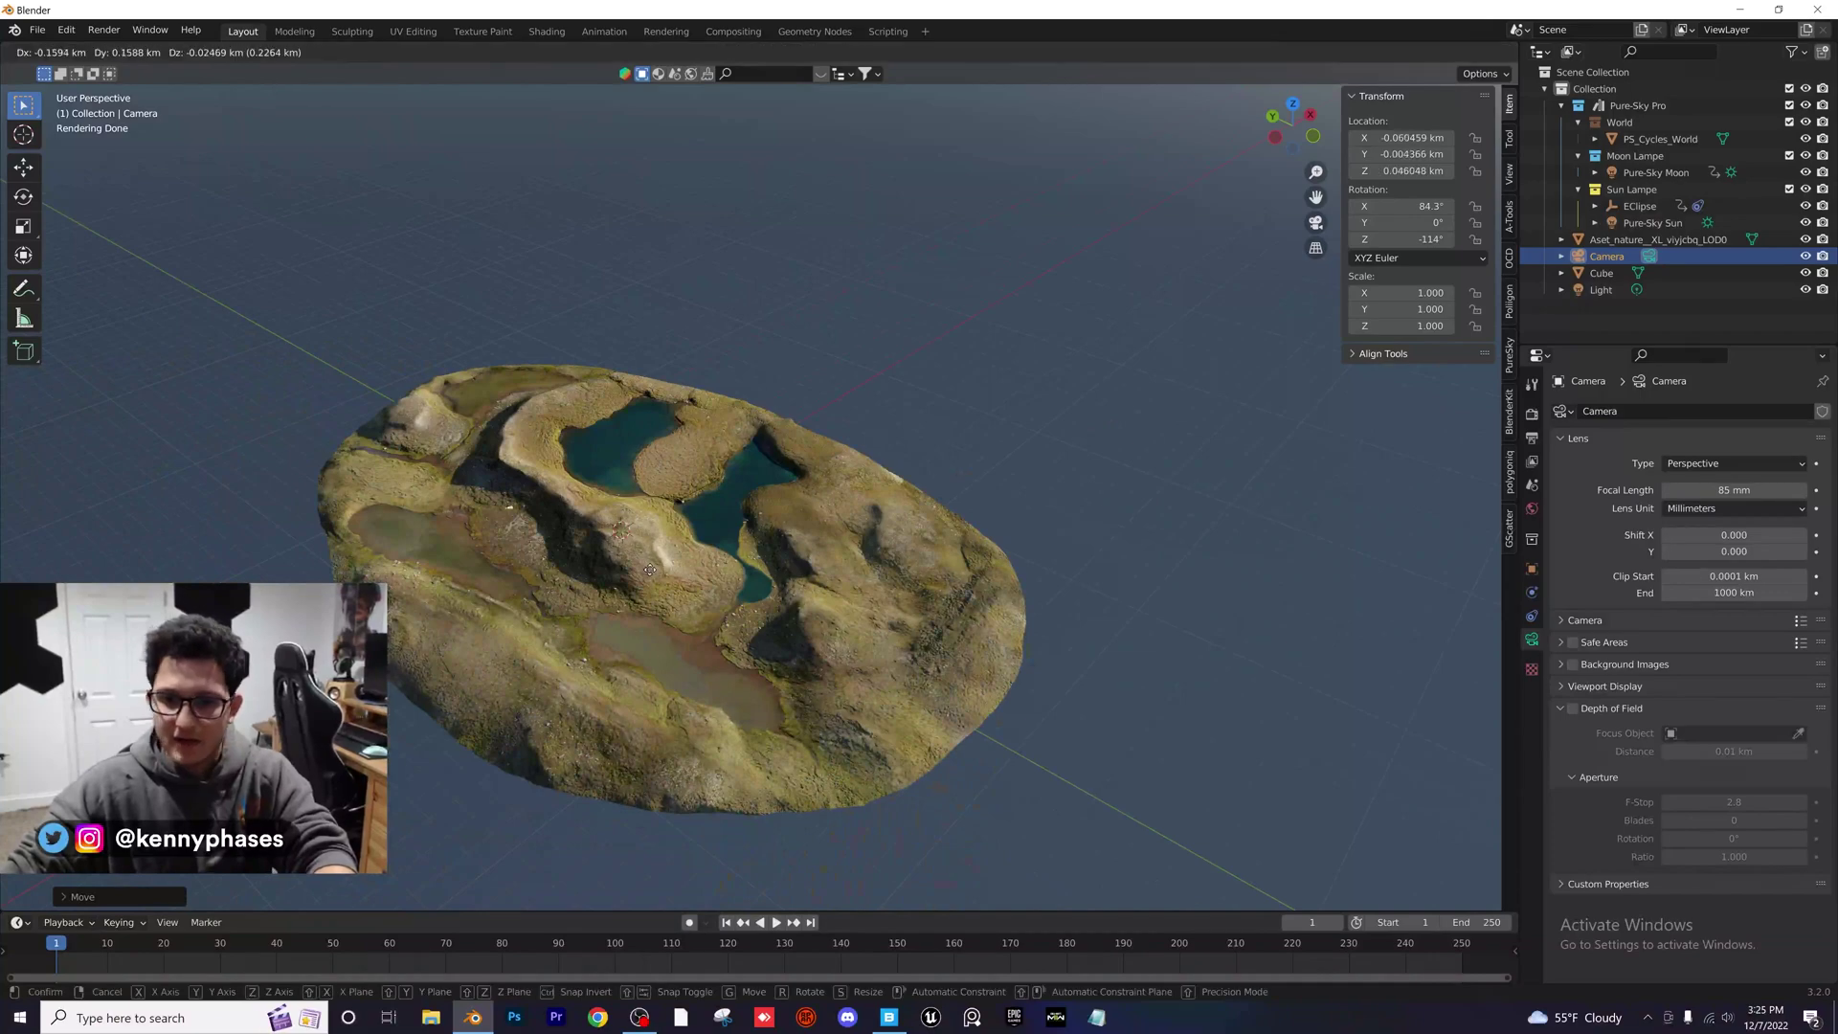
Move the camera closer to the ground, checking the framing through the camera view
click(552, 558)
key(KP_0)
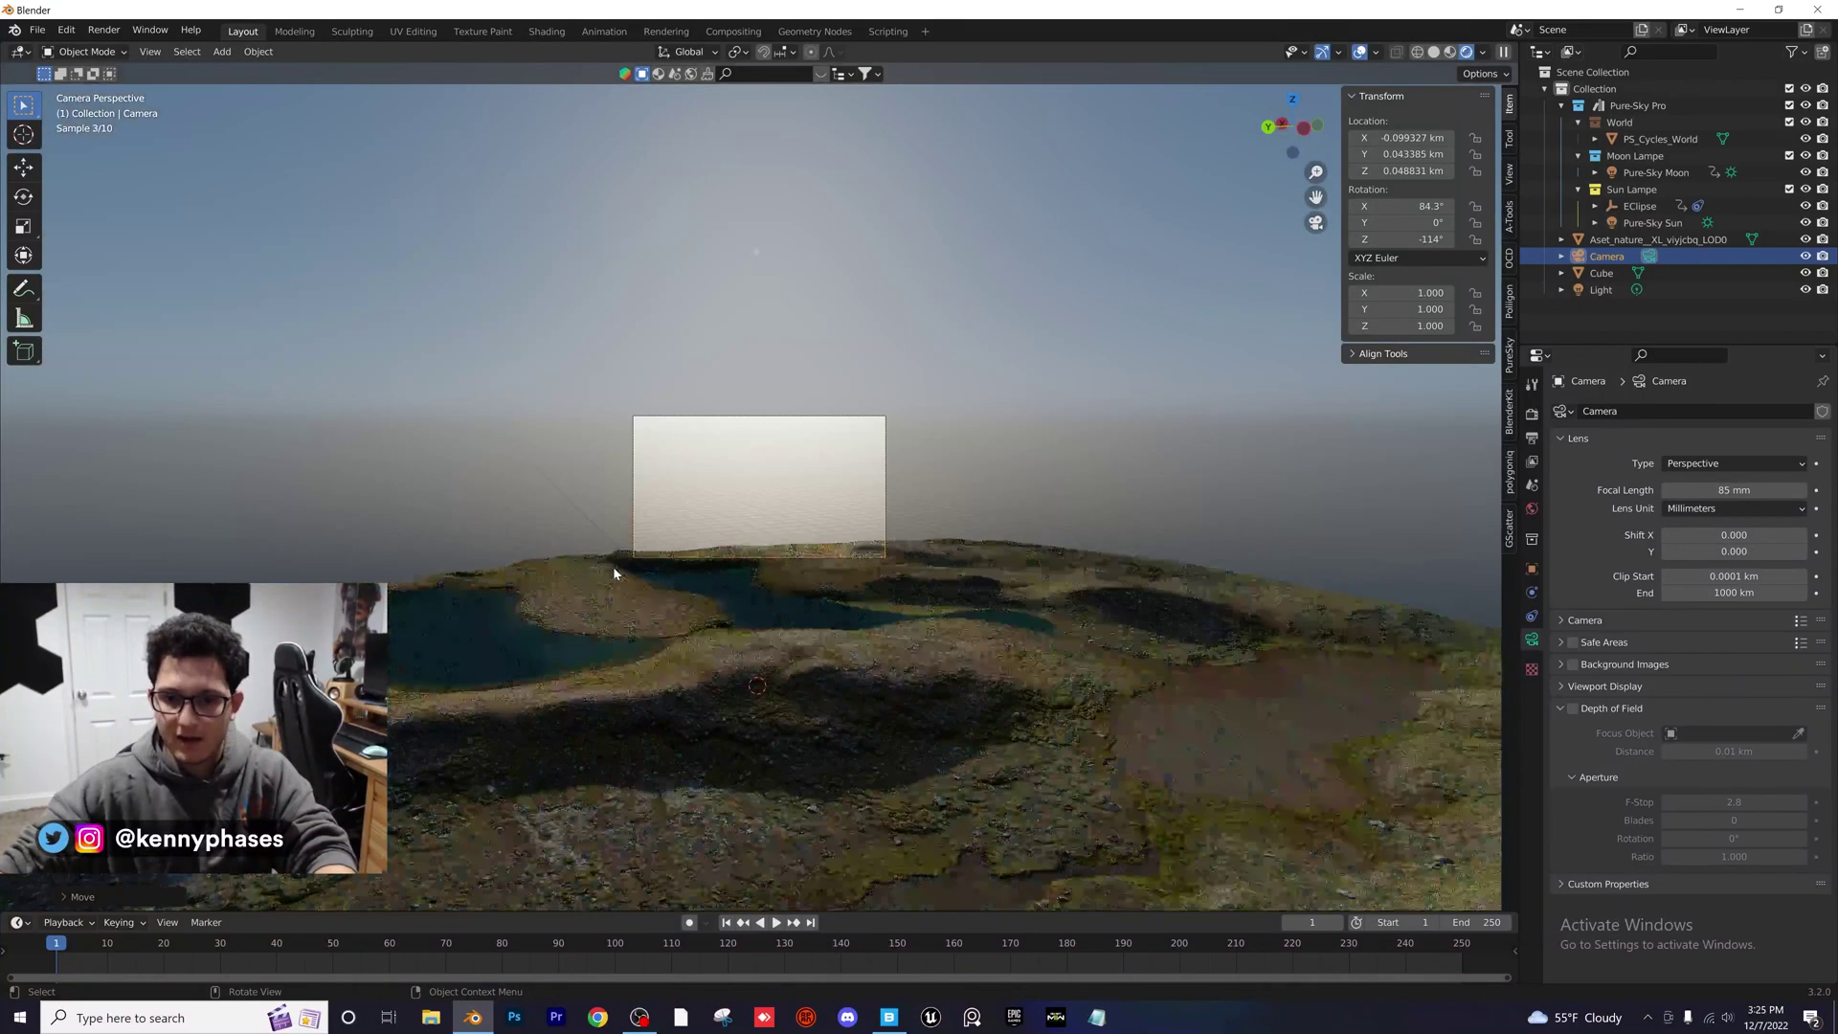
drag(1397, 177, 1378, 239)
middle_drag(1153, 254, 1068, 618)
key(g)
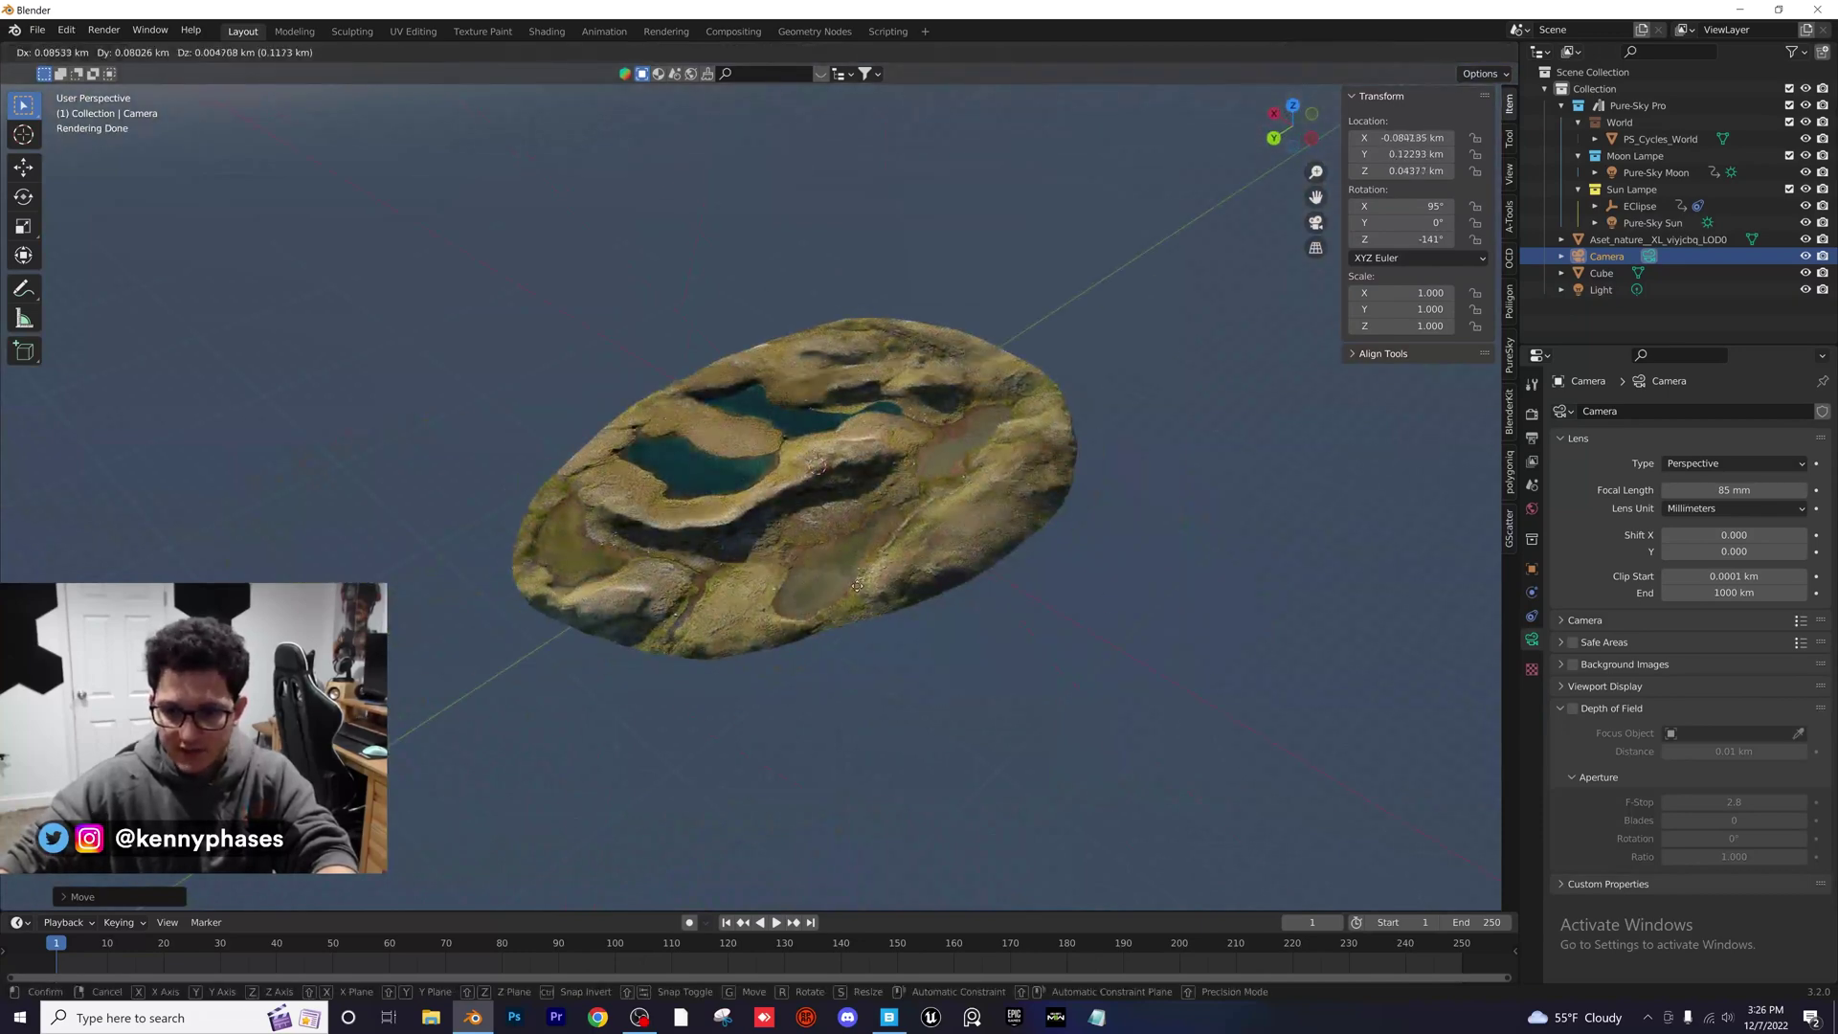
click(865, 611)
key(KP_0)
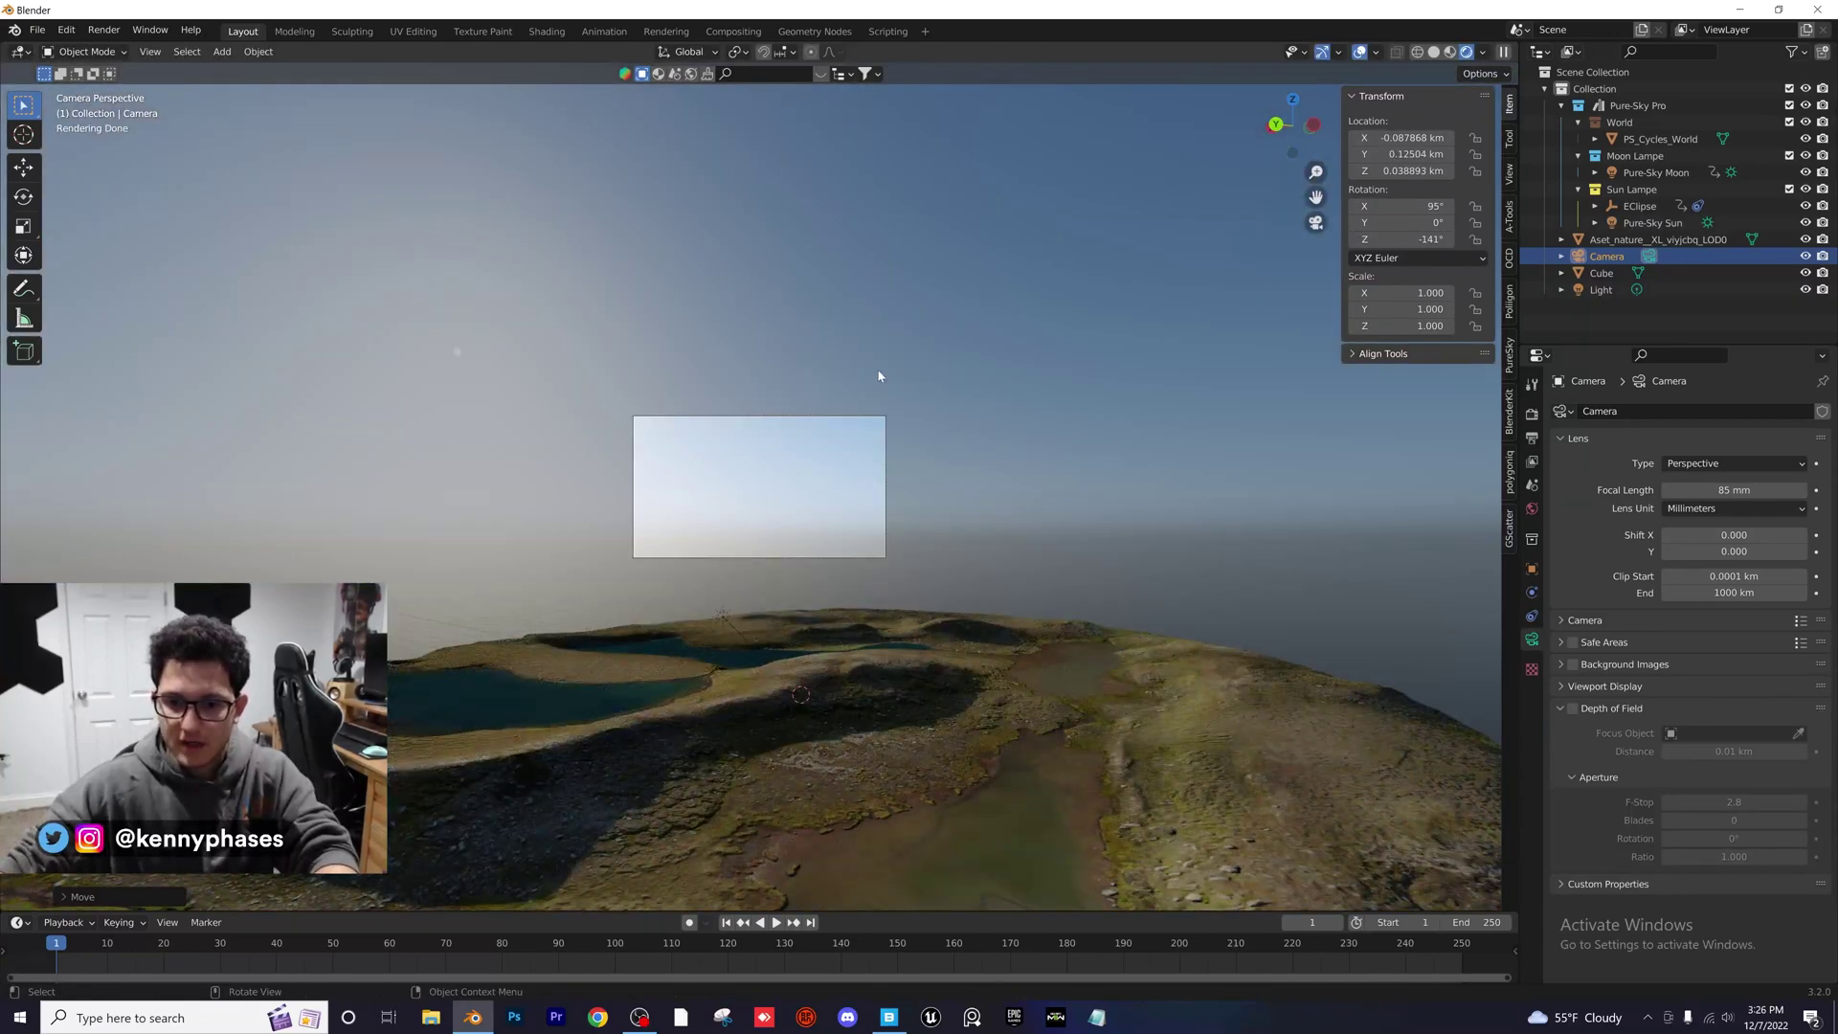
Lower the camera along Z, slide it to X -0.10939 km, and tilt it to 88.5°
key(g)
key(z)
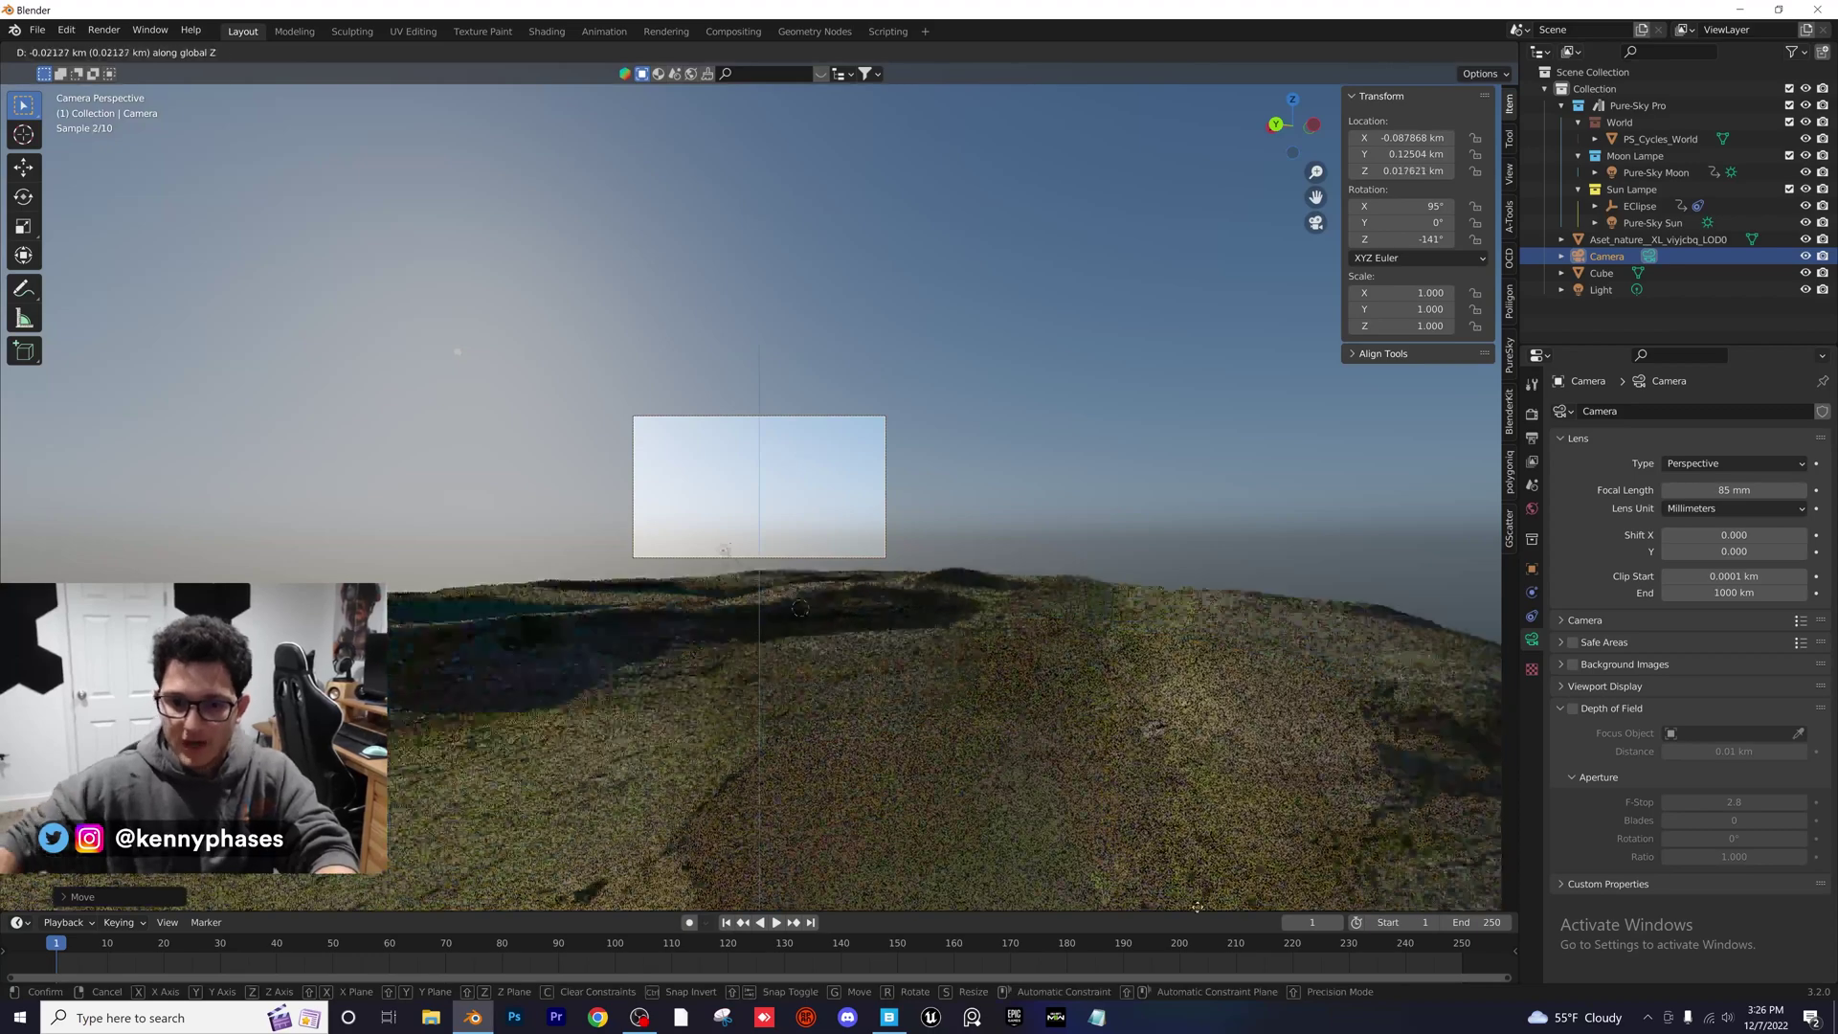
click(1197, 900)
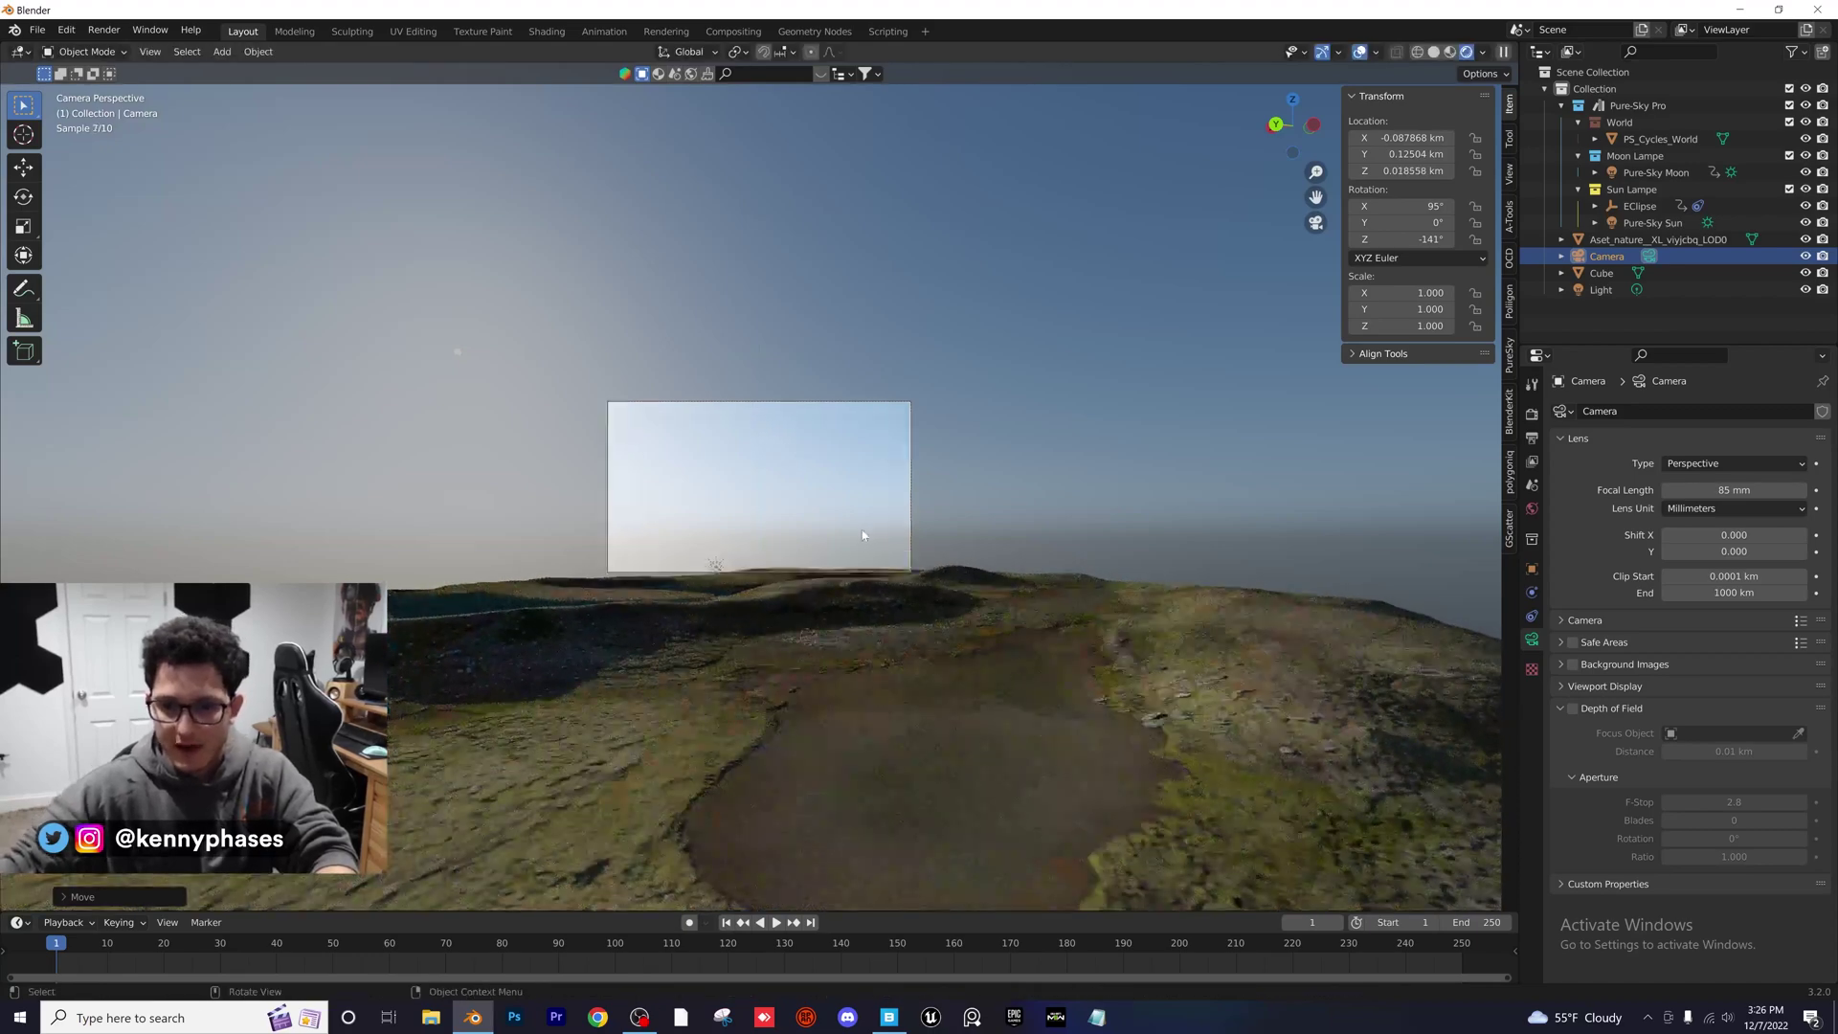
drag(1316, 196, 1355, 206)
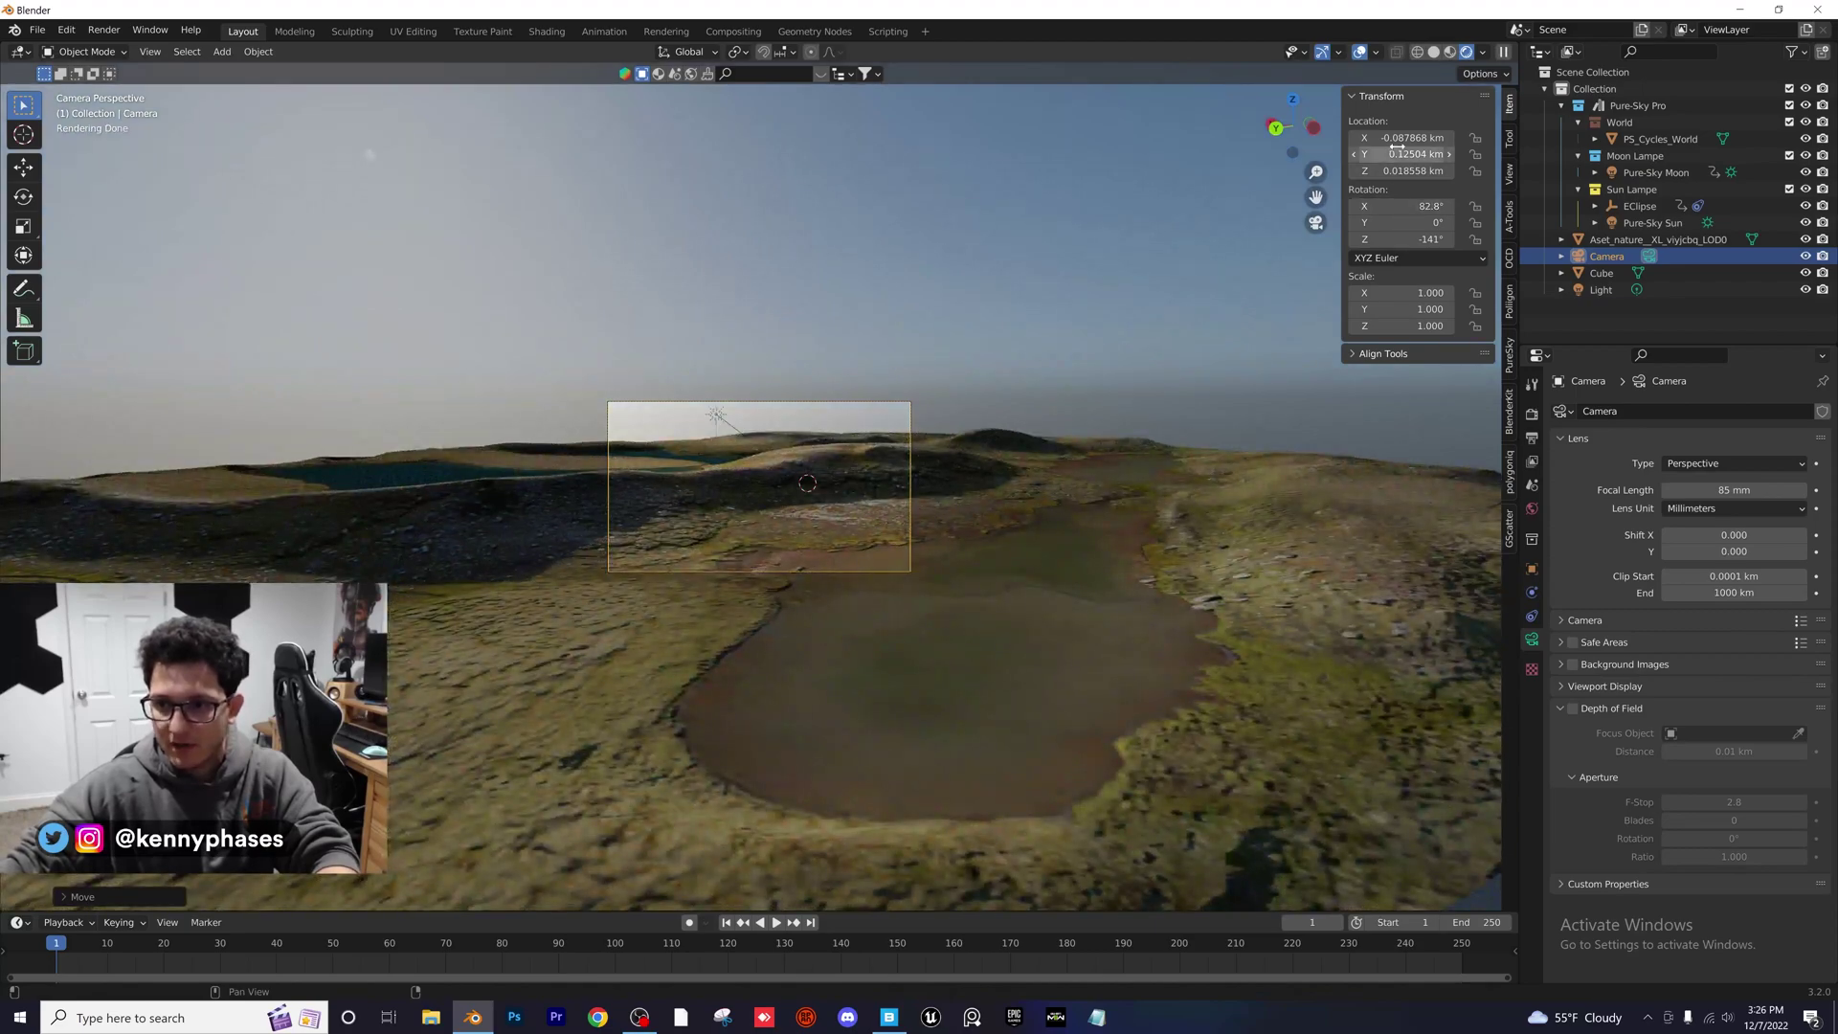
drag(1407, 136, 1484, 153)
drag(1408, 206, 1390, 169)
scroll(780, 455, up, 5)
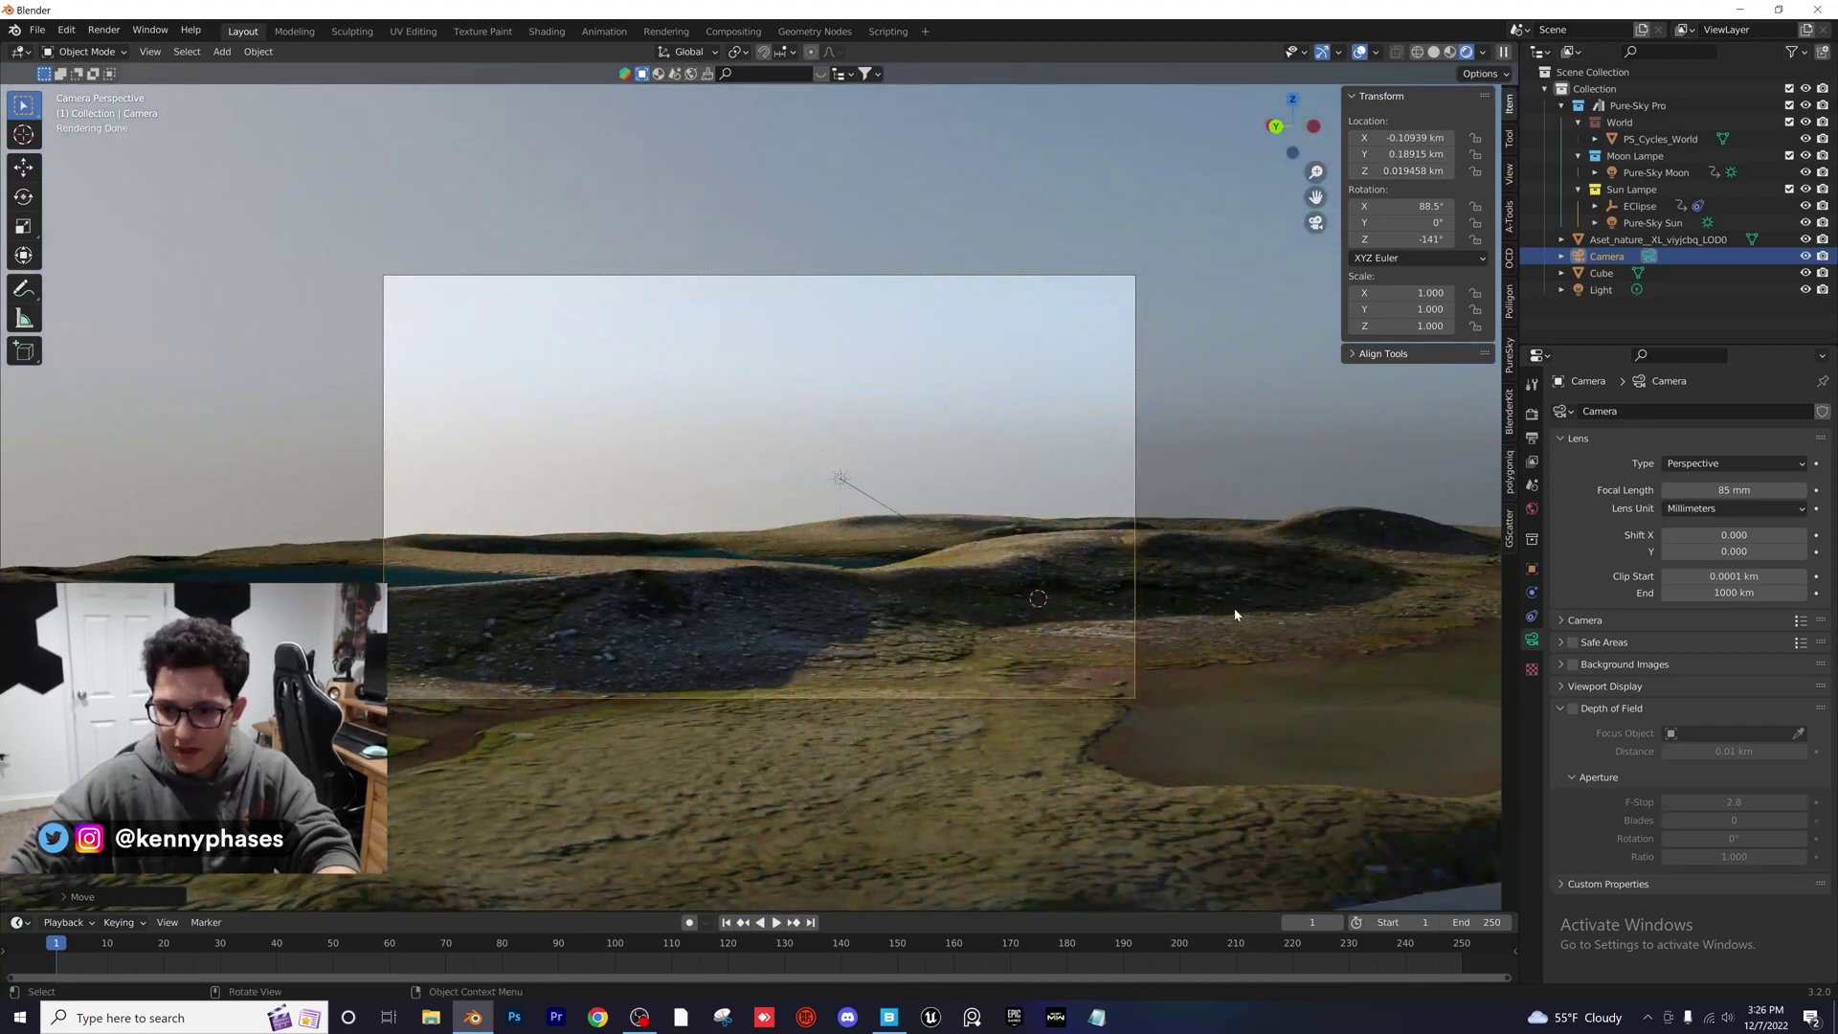
Rotate the terrain to Z -277° and orbit to a low side-on view across it
click(1235, 615)
drag(1417, 240, 1335, 240)
middle_drag(1170, 411, 725, 414)
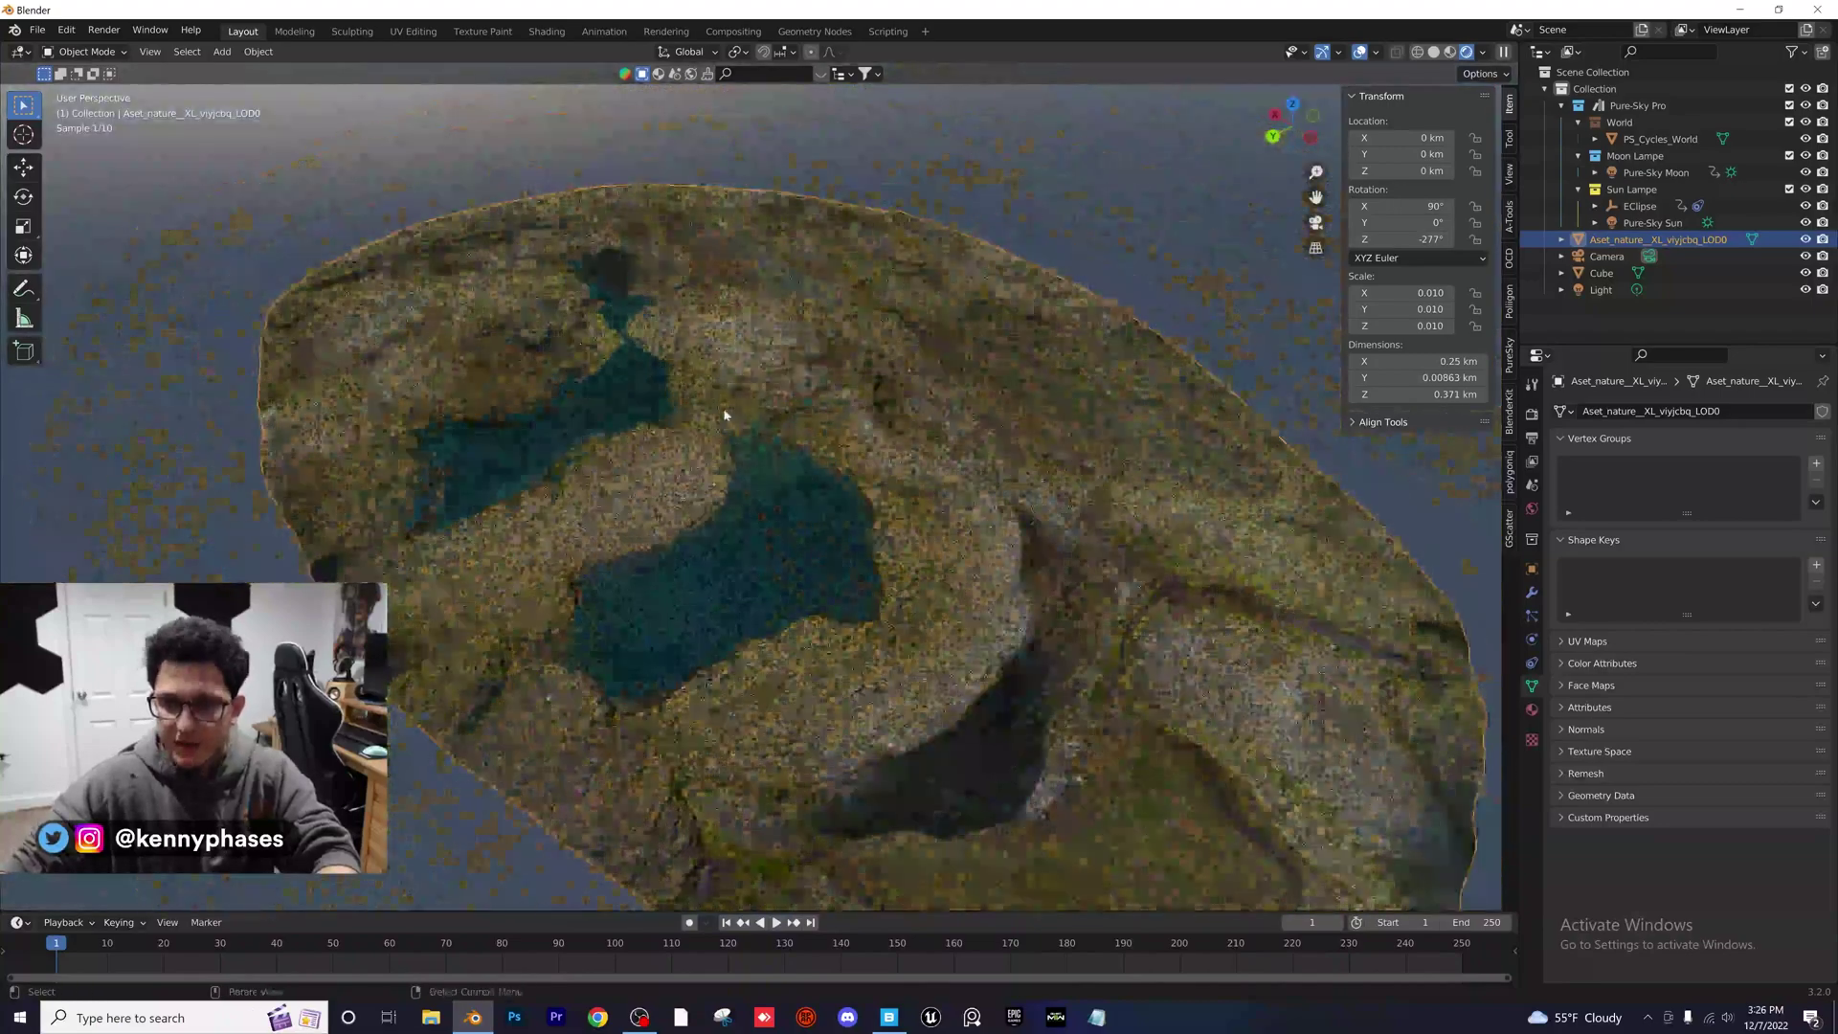
mouse_move(756, 506)
middle_down()
mouse_move(1100, 398)
mouse_move(1161, 406)
mouse_move(746, 501)
middle_up()
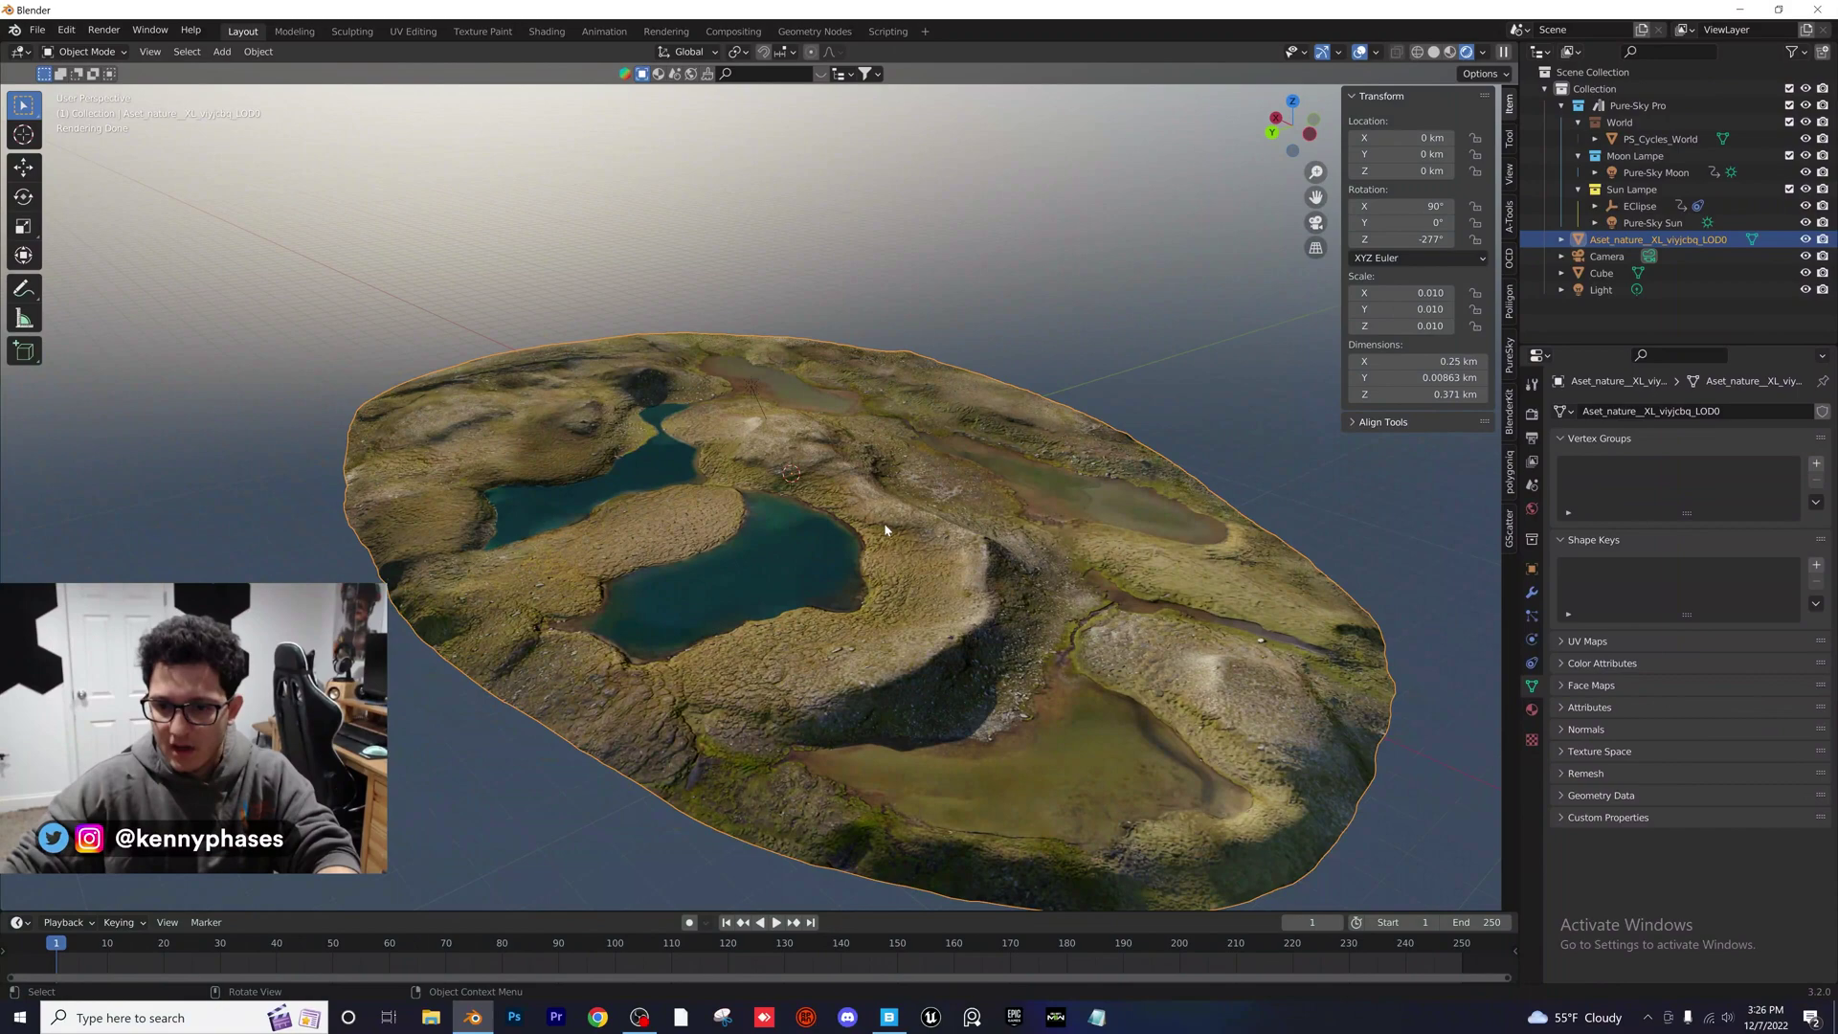
middle_drag(886, 529, 696, 763)
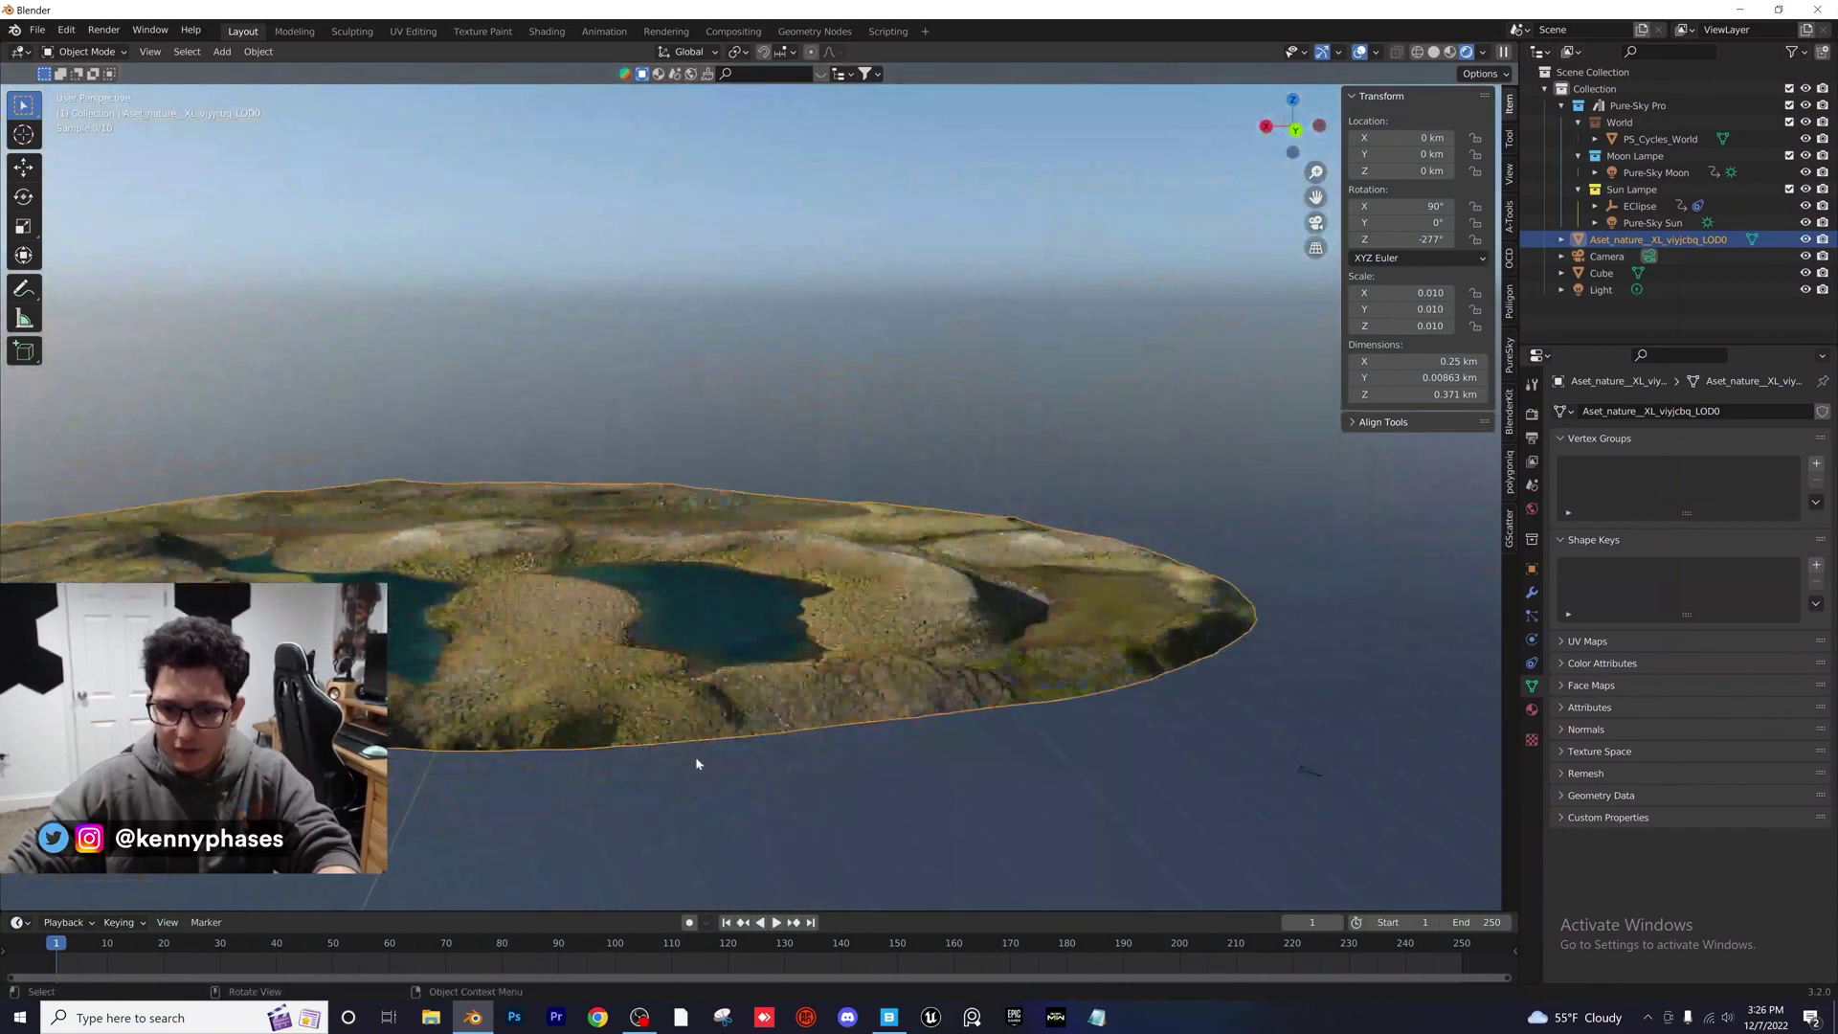
Return to Quixel Bridge and browse the Purchased grid, inspecting the Concrete Brick asset
click(876, 1020)
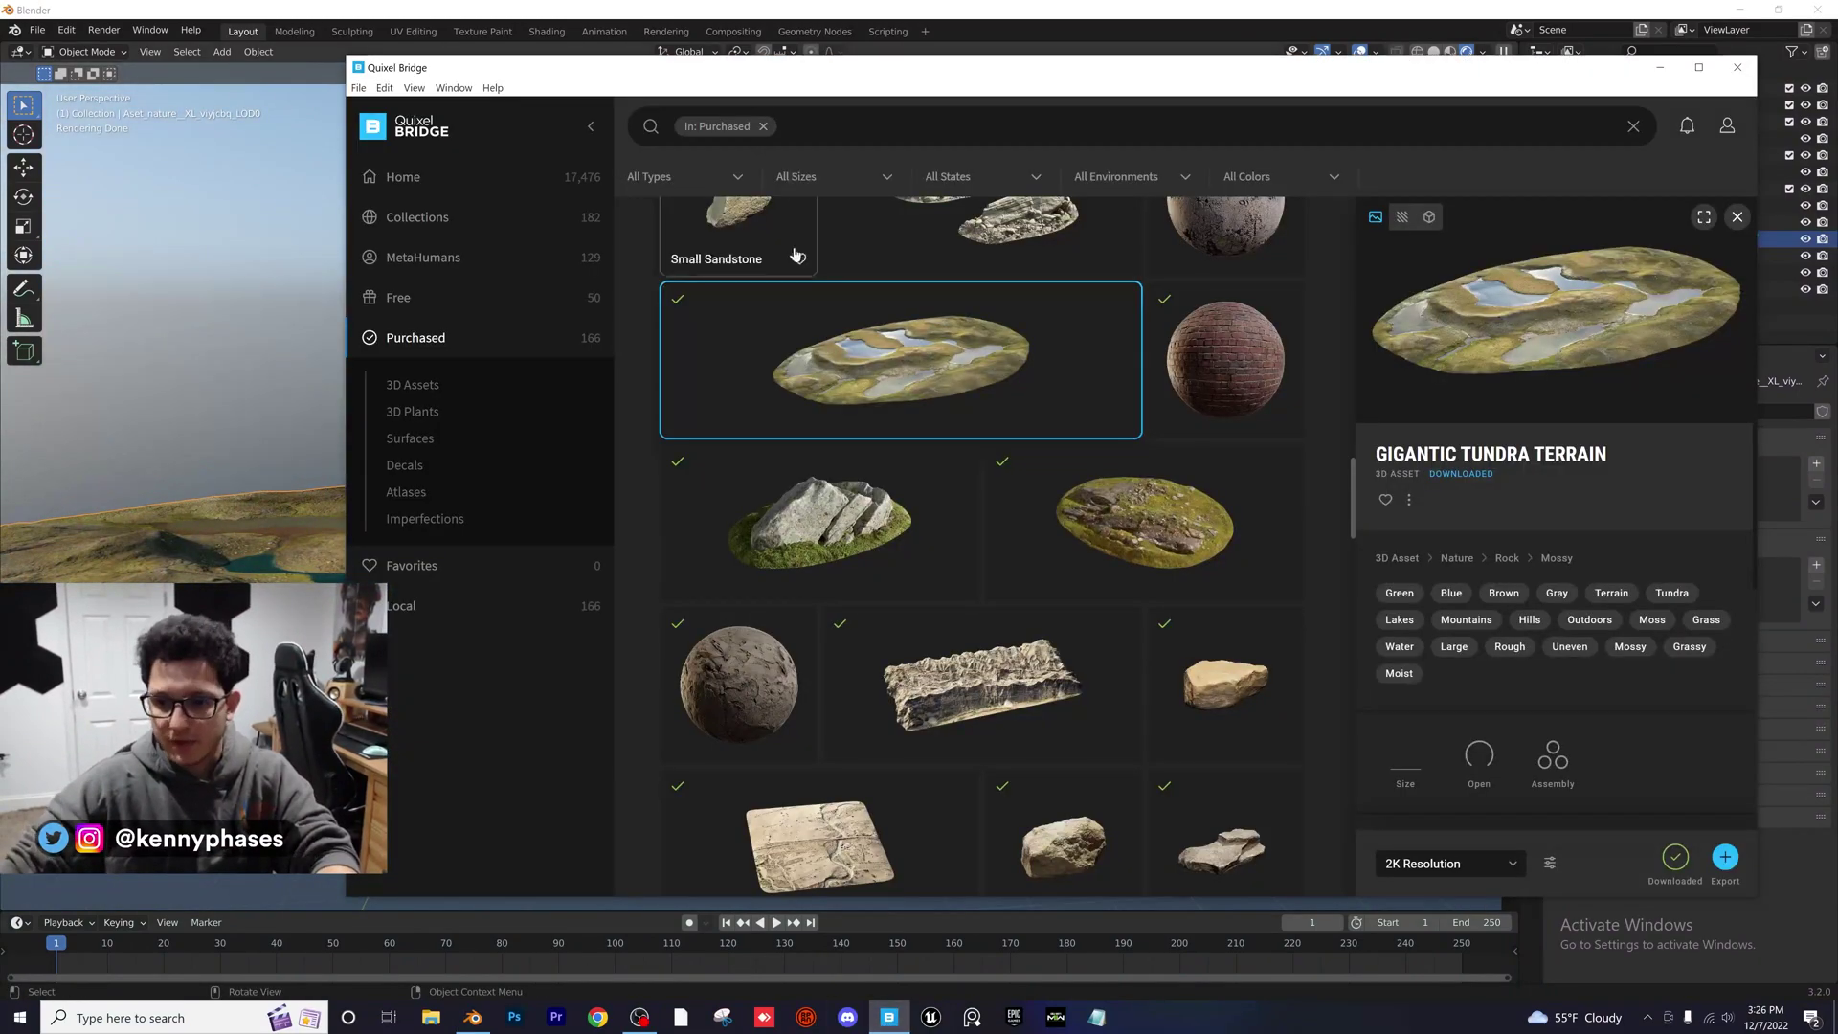
scroll(965, 511, down, 10)
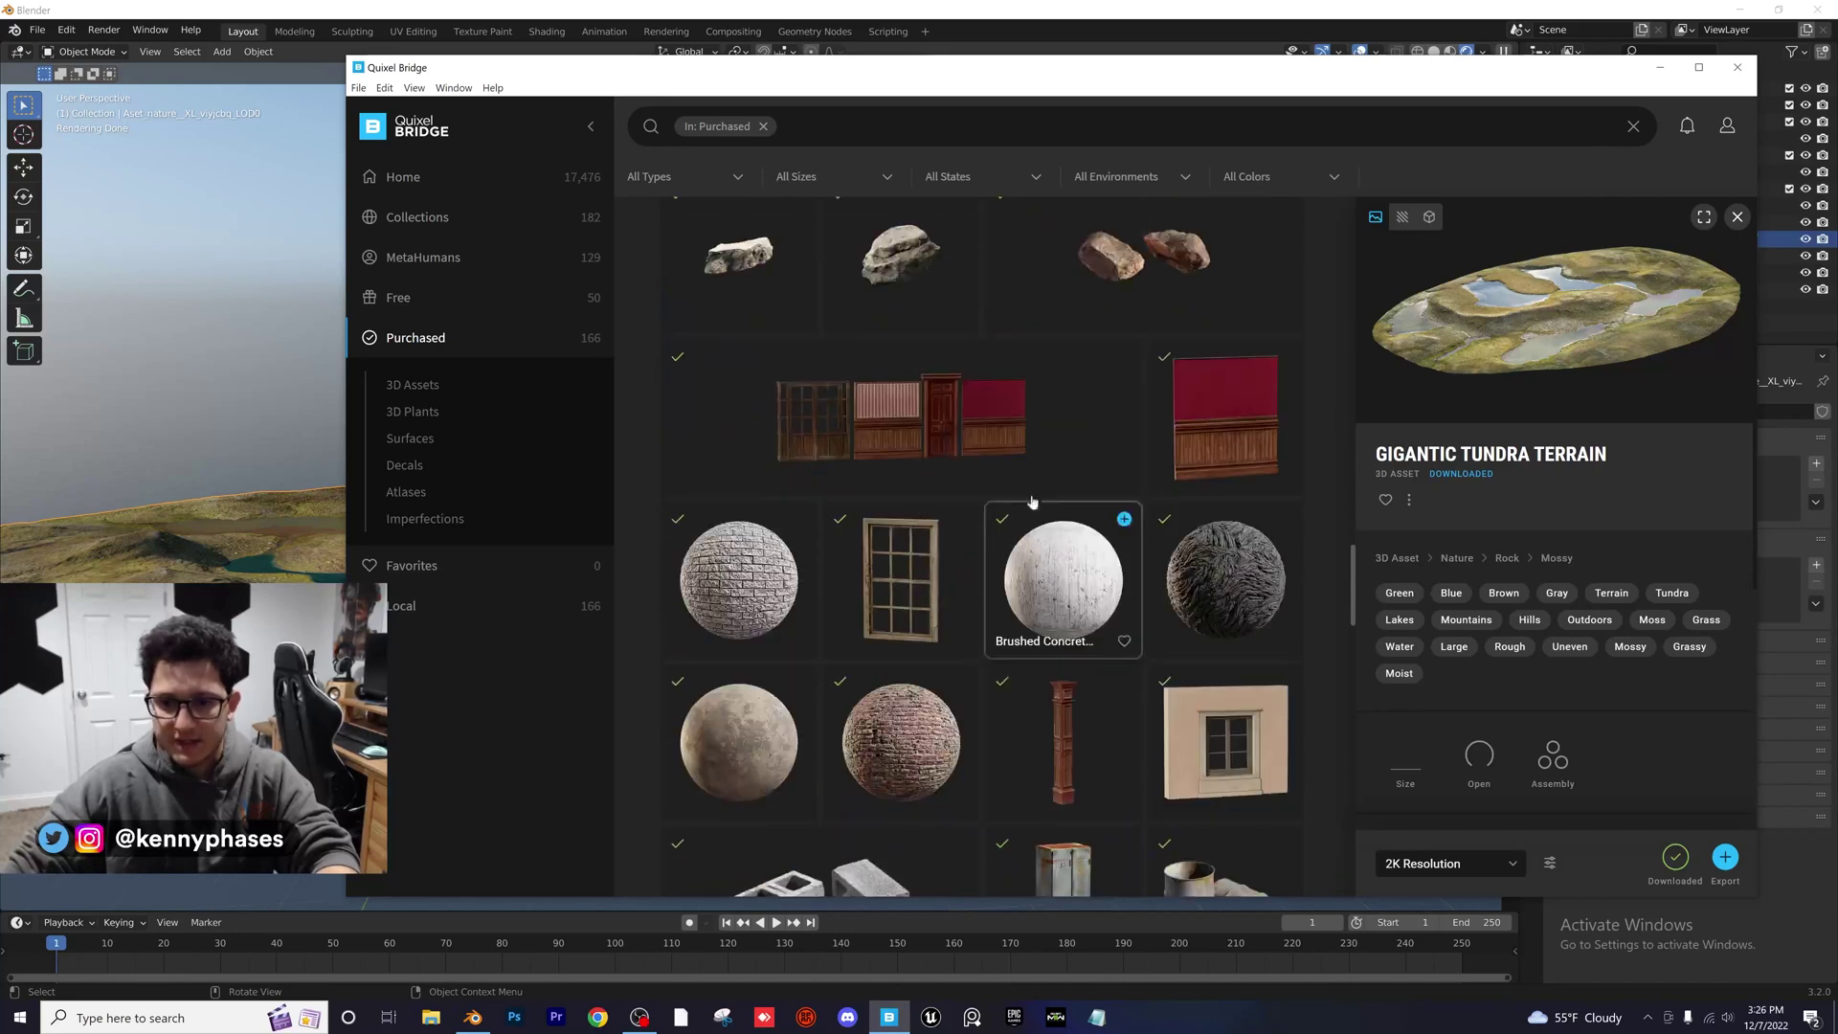
scroll(839, 465, down, 3)
scroll(1024, 473, down, 3)
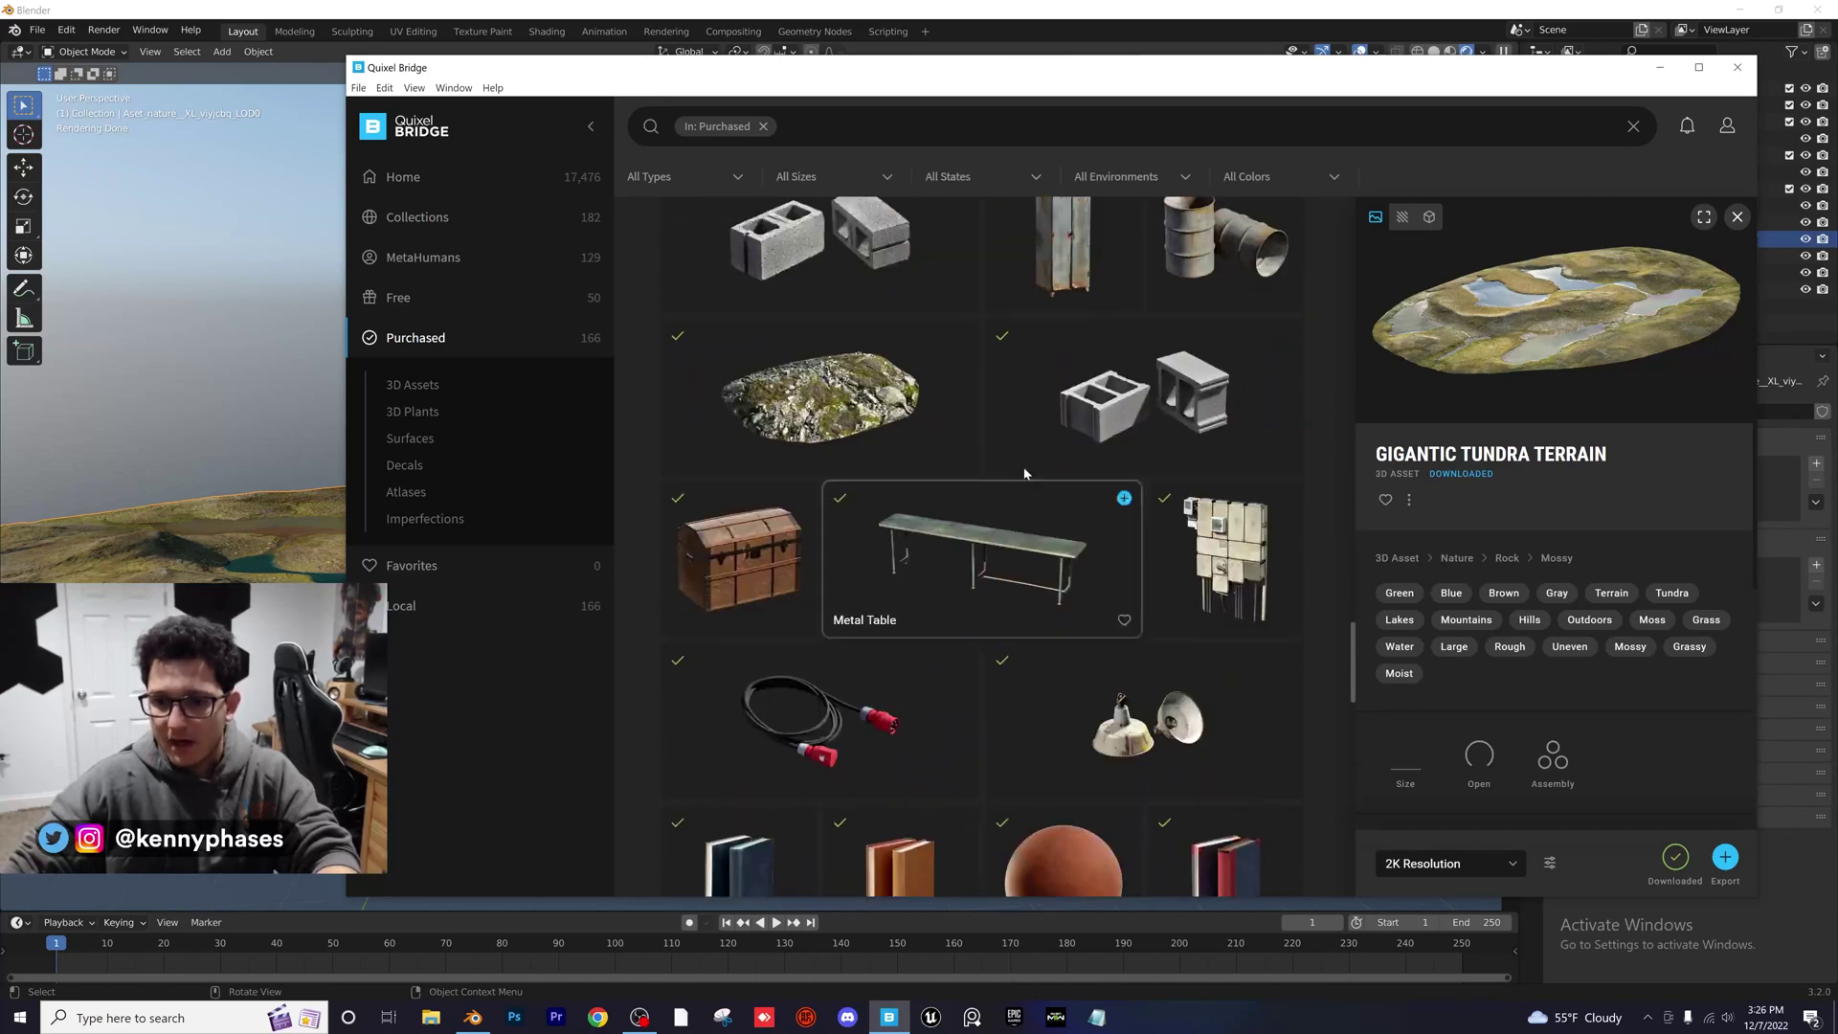
scroll(1042, 471, up, 1)
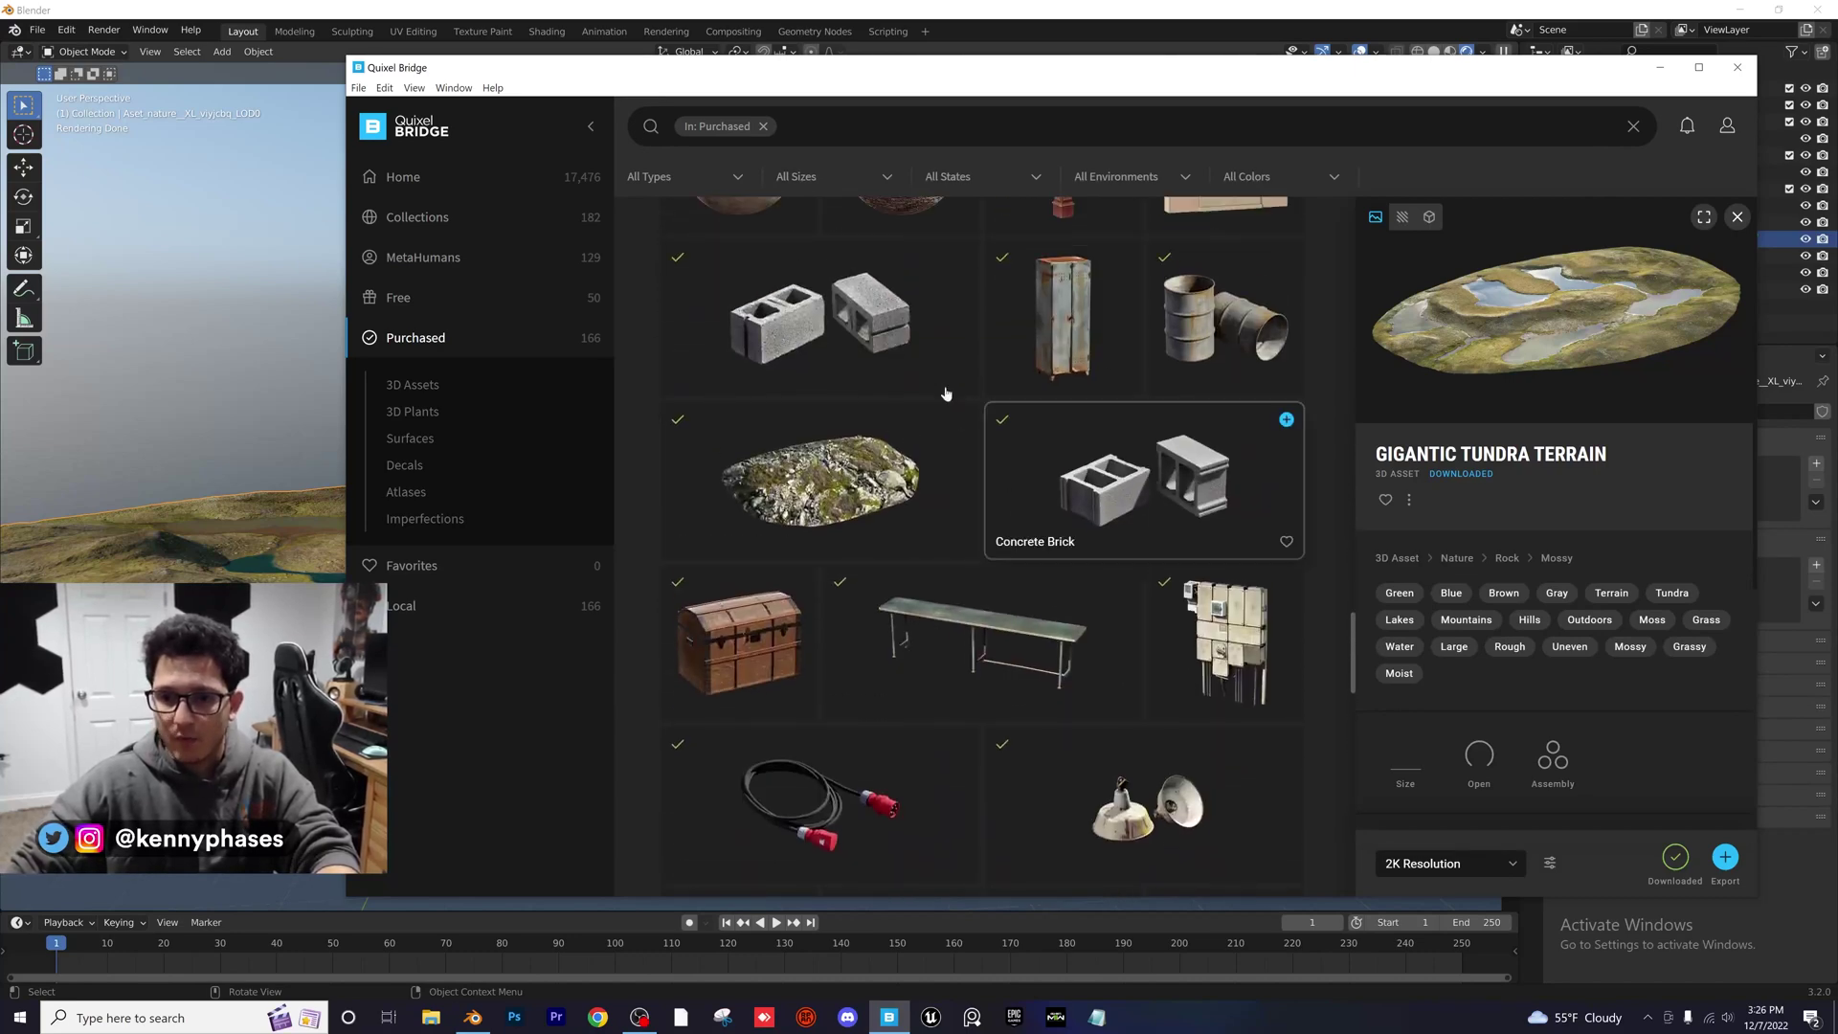
click(837, 345)
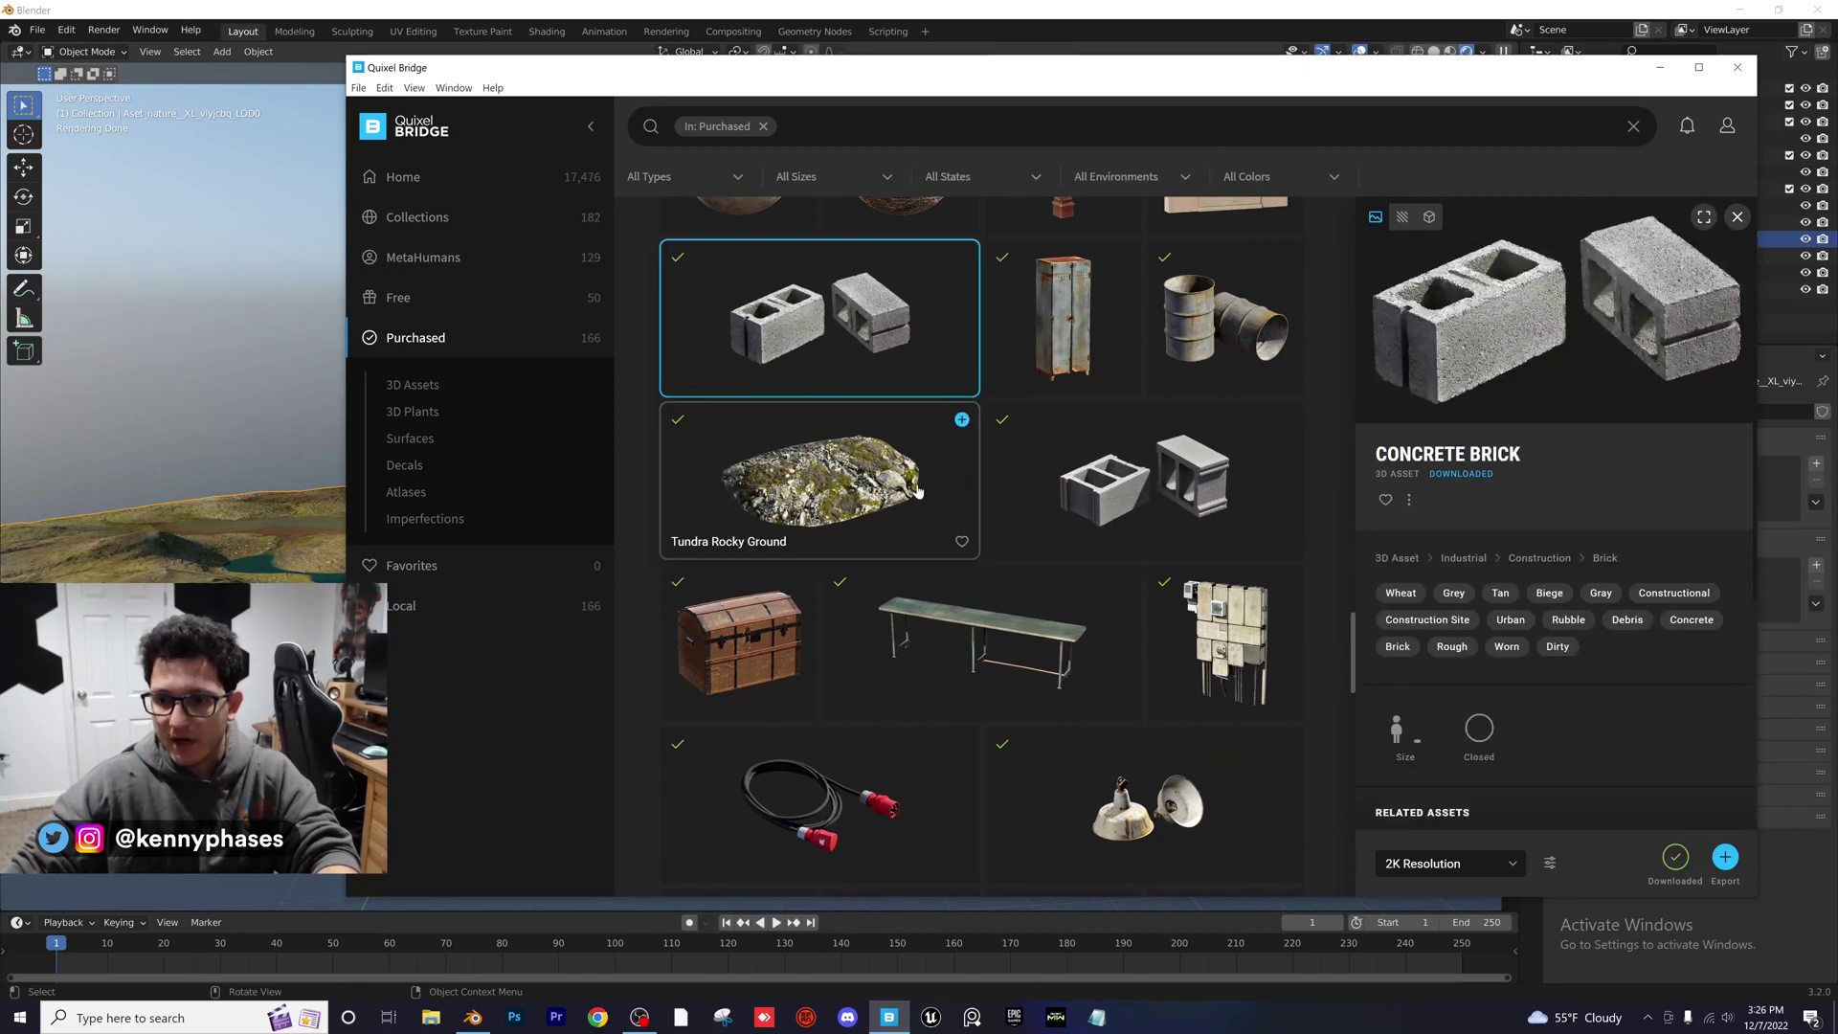
Scroll further down the Purchased grid and select the Icelandic Rock asset
scroll(947, 479, down, 6)
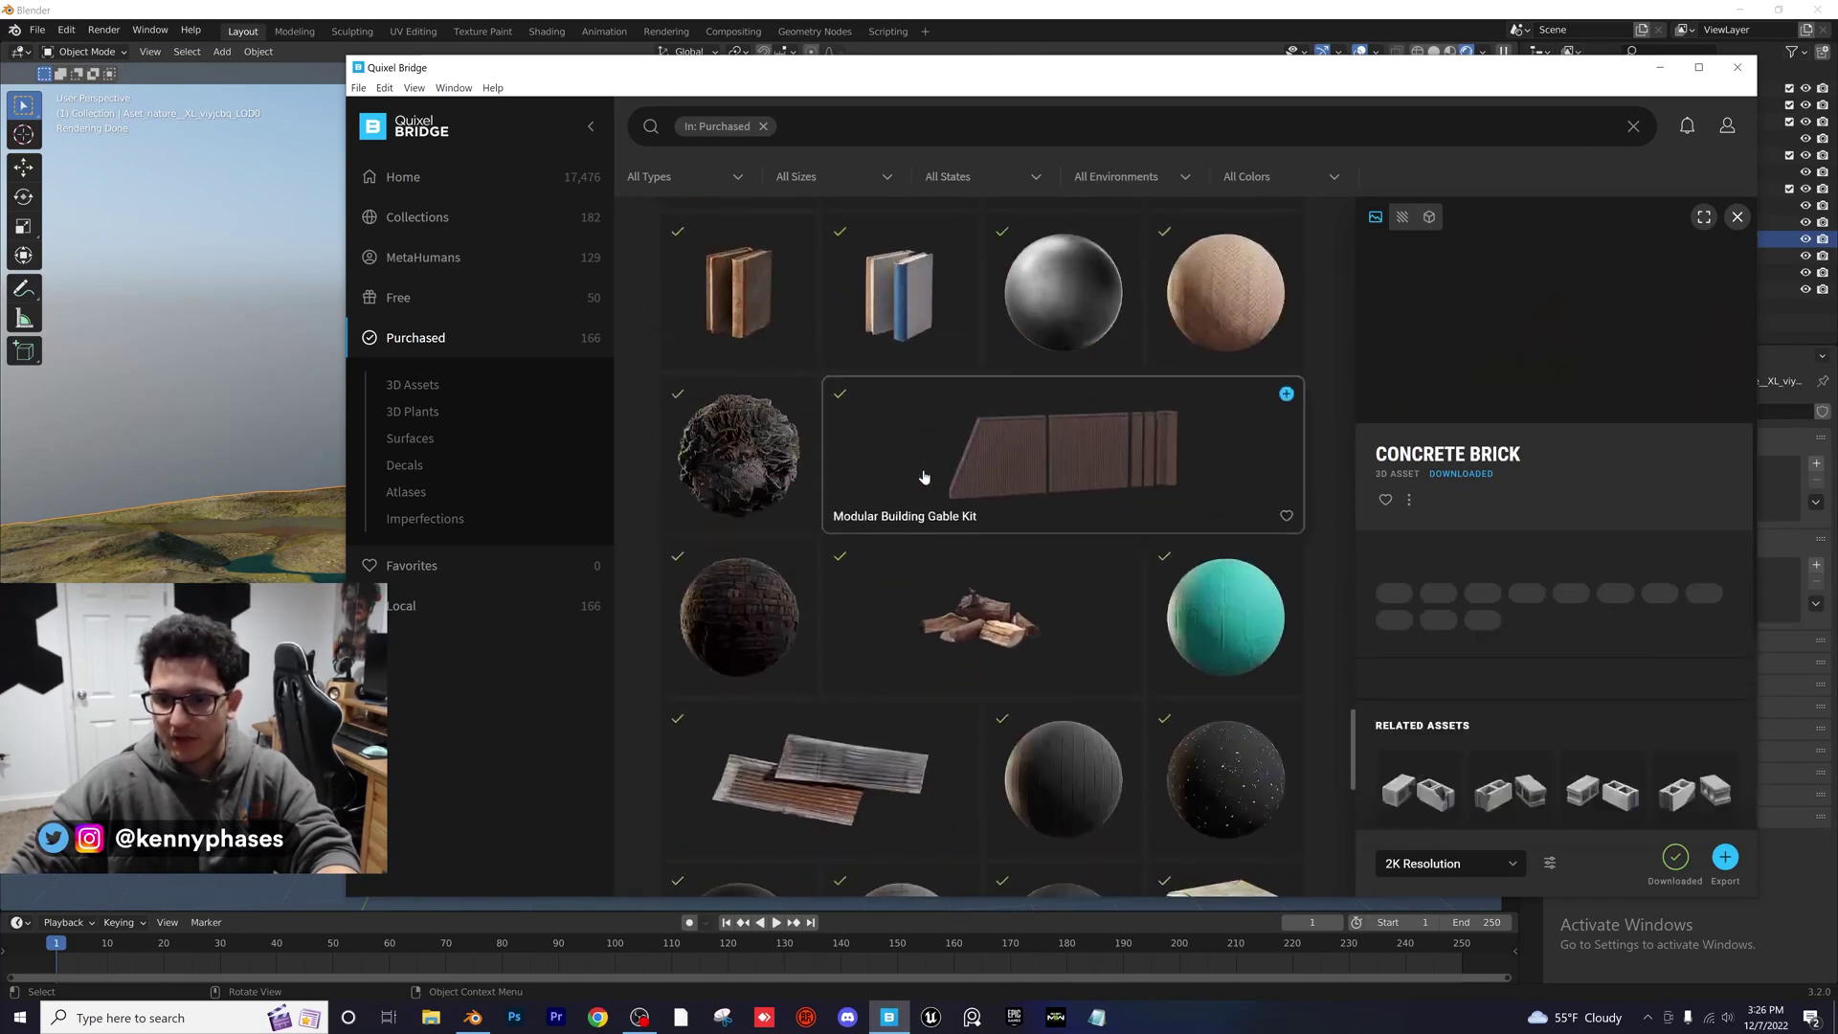
scroll(924, 477, down, 2)
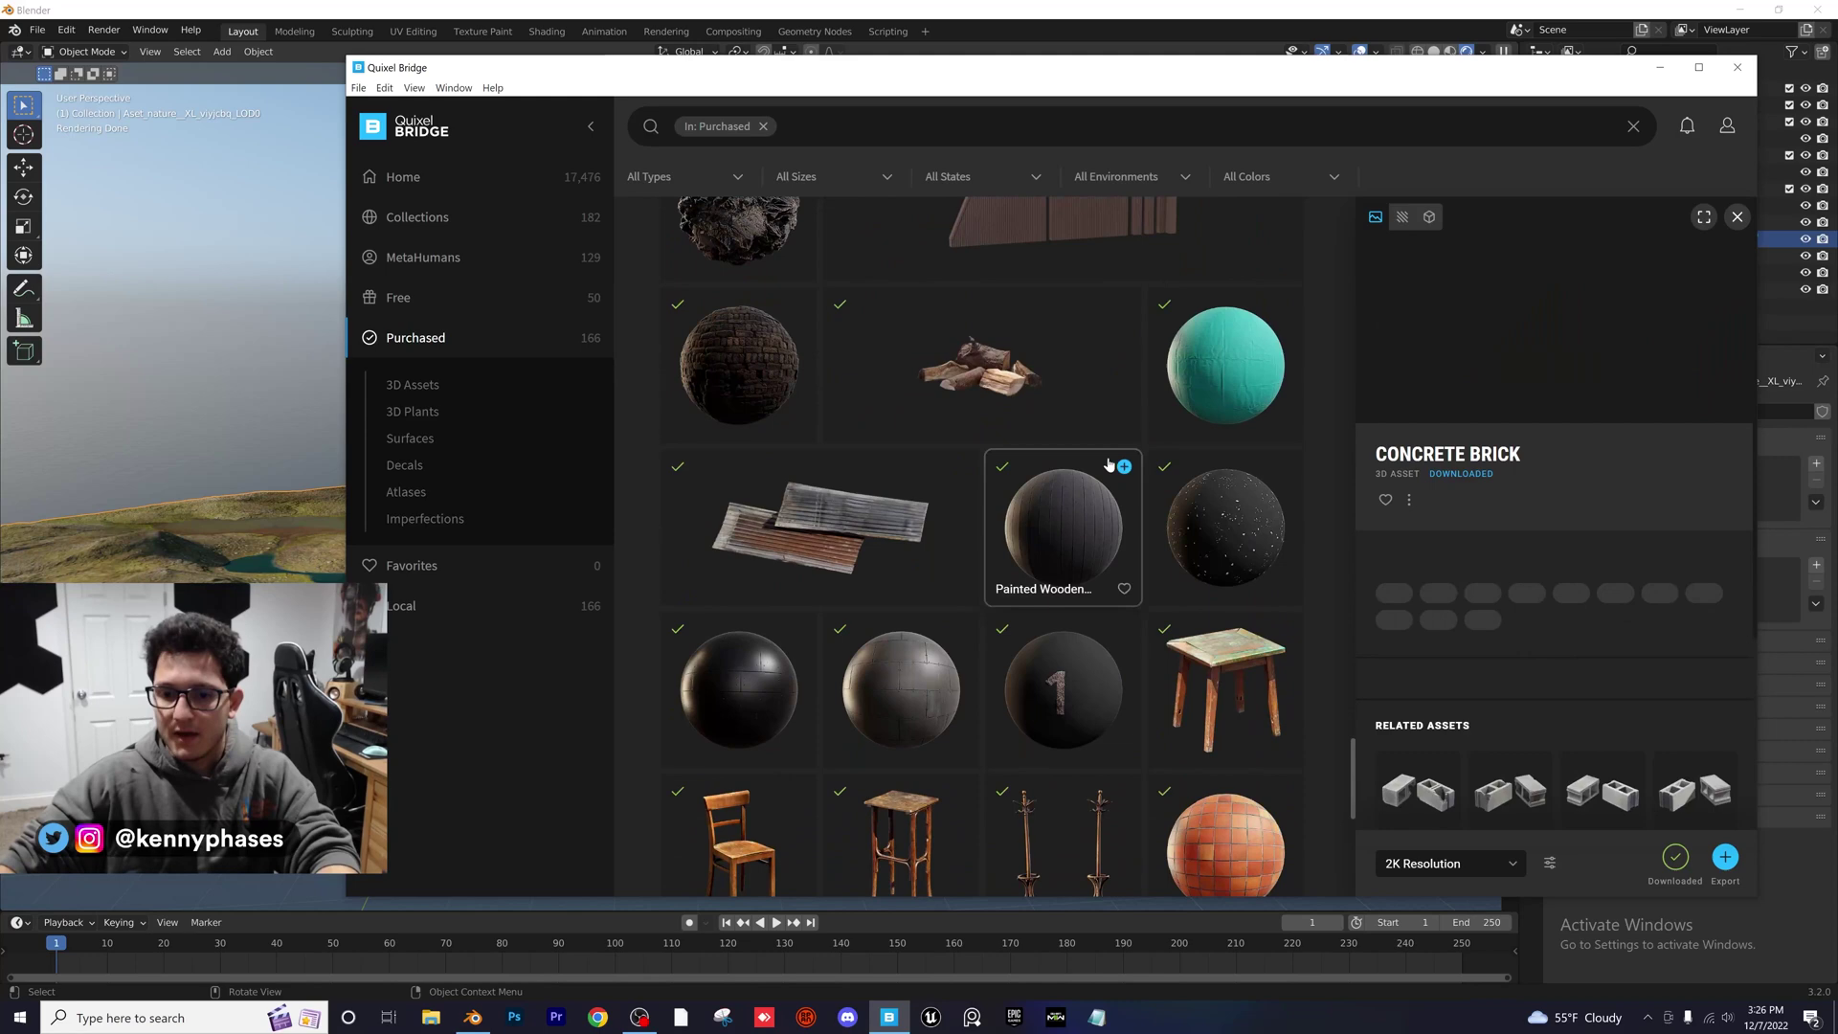
scroll(1053, 574, down, 8)
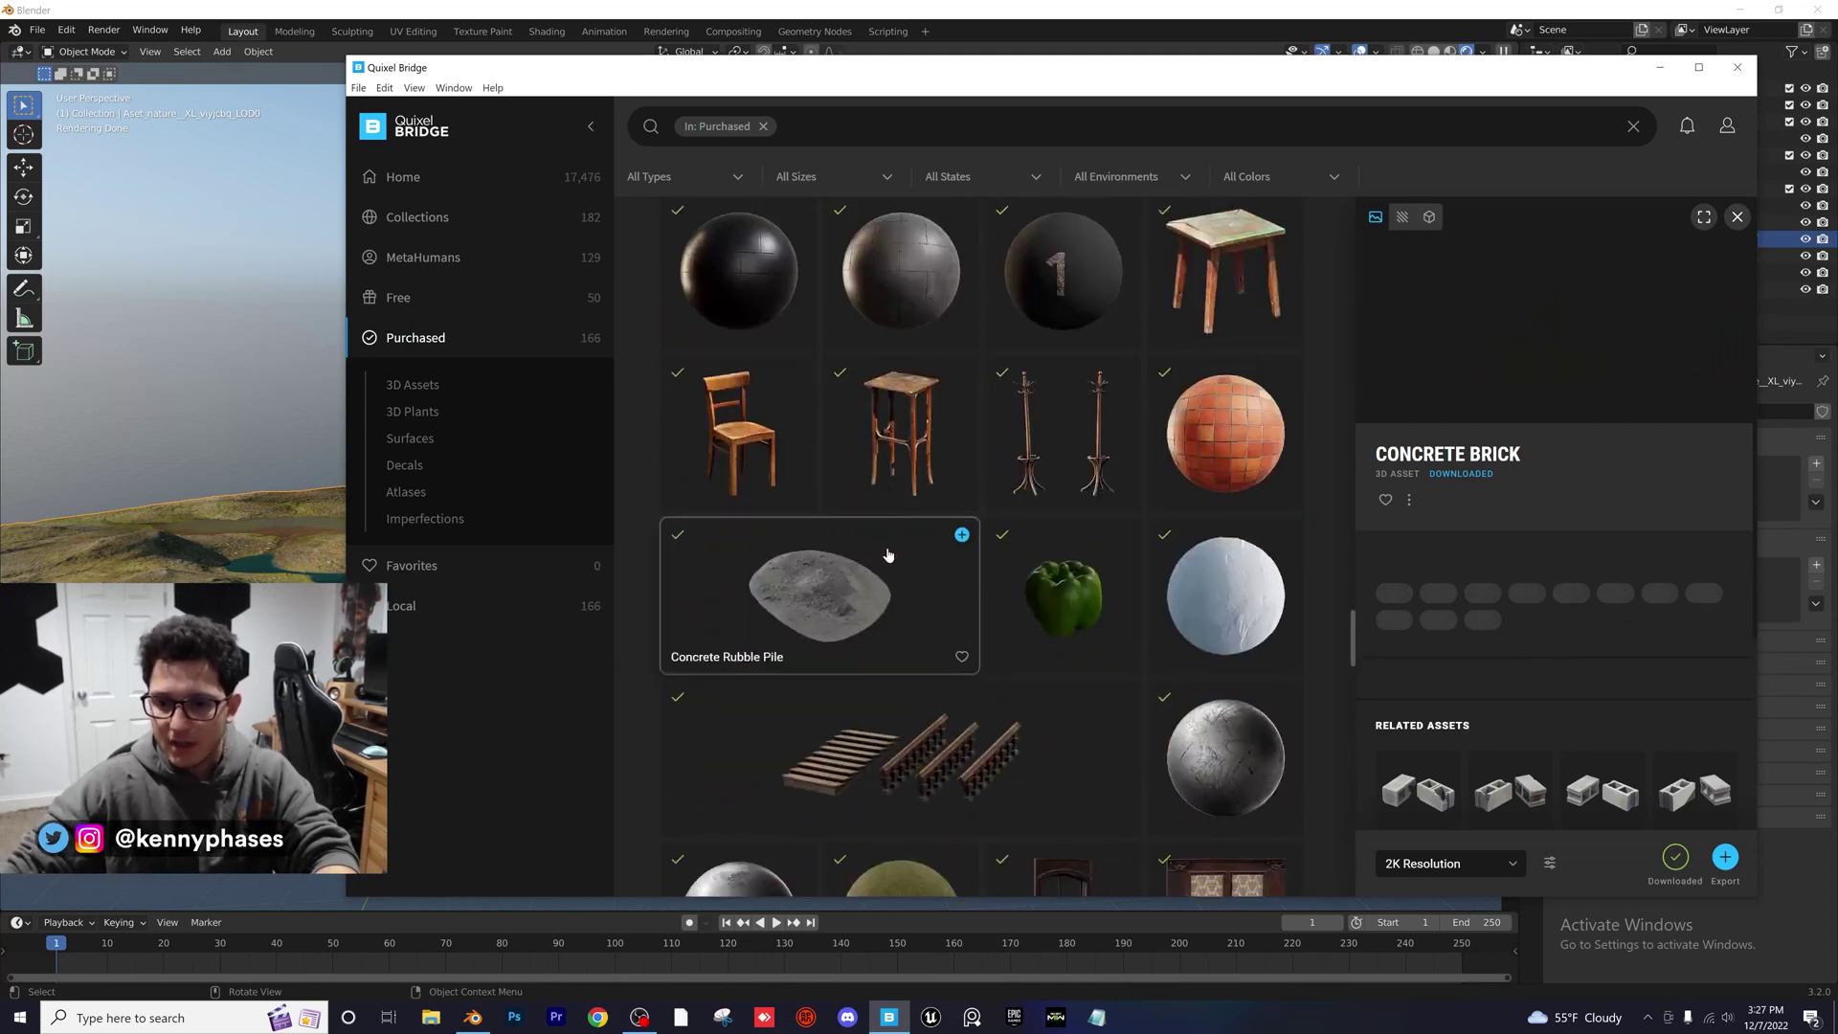
scroll(945, 586, down, 3)
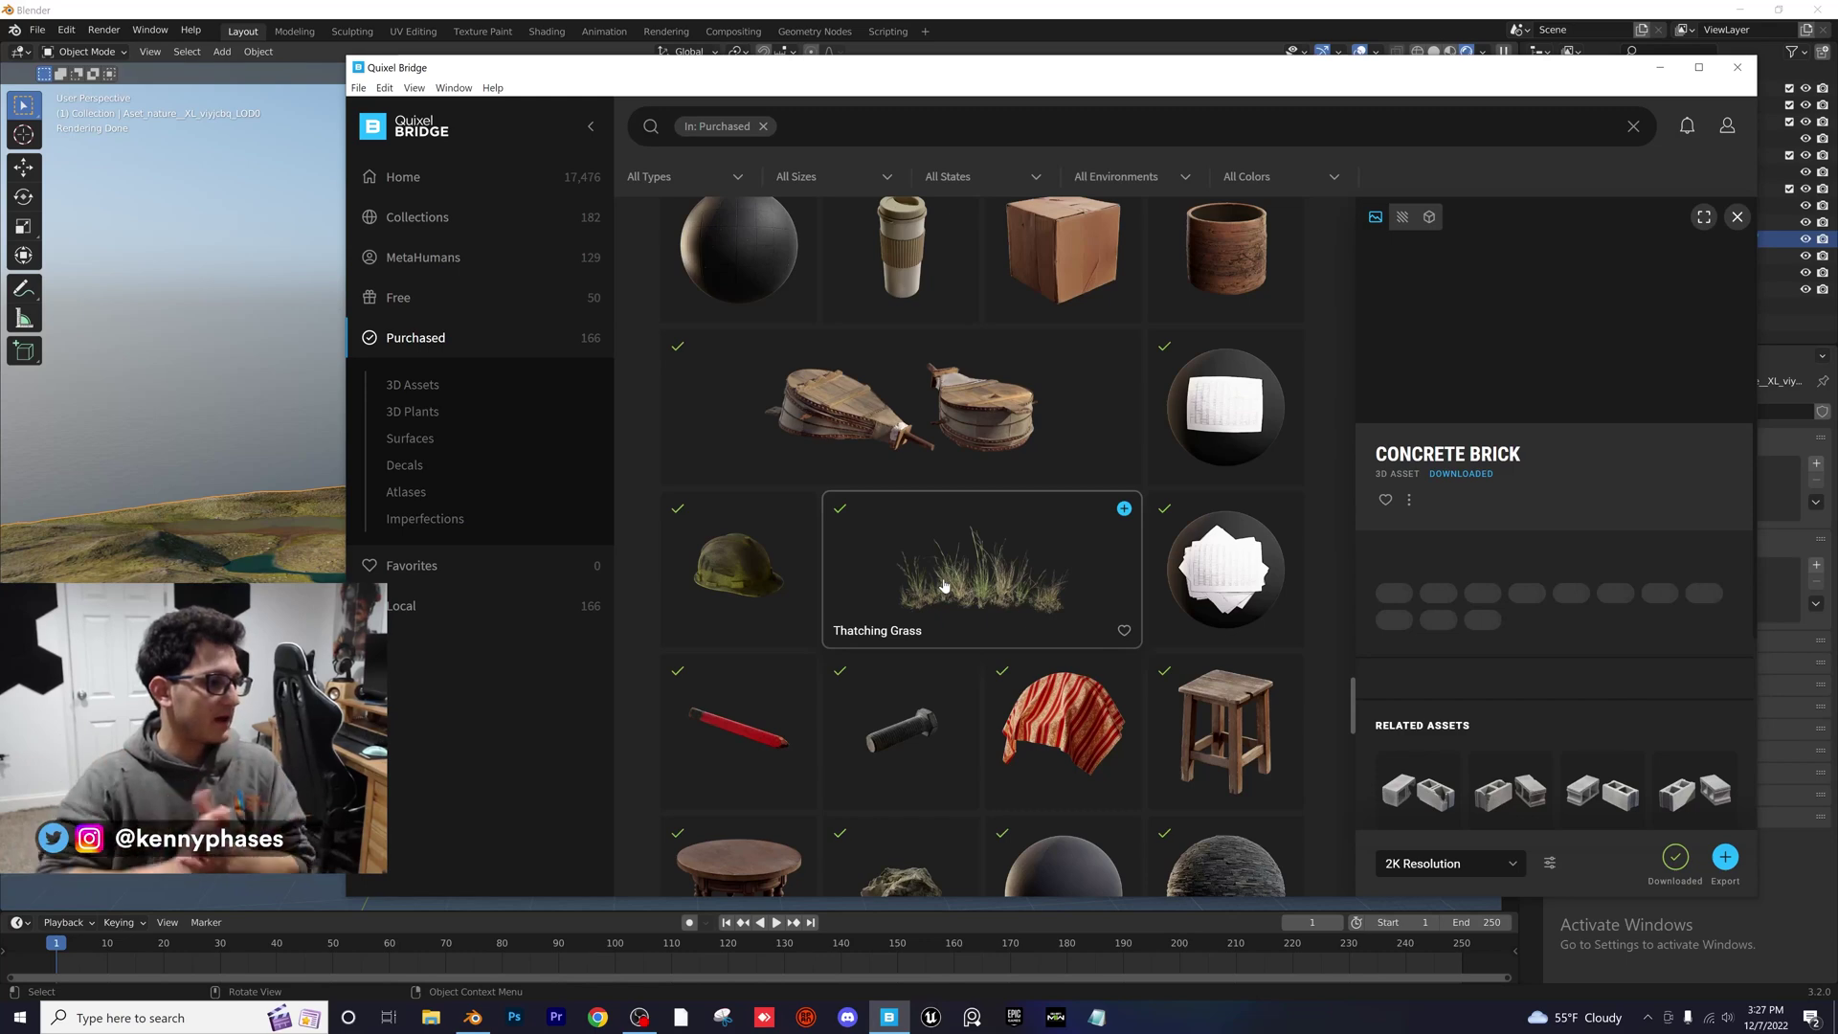
scroll(1100, 448, down, 10)
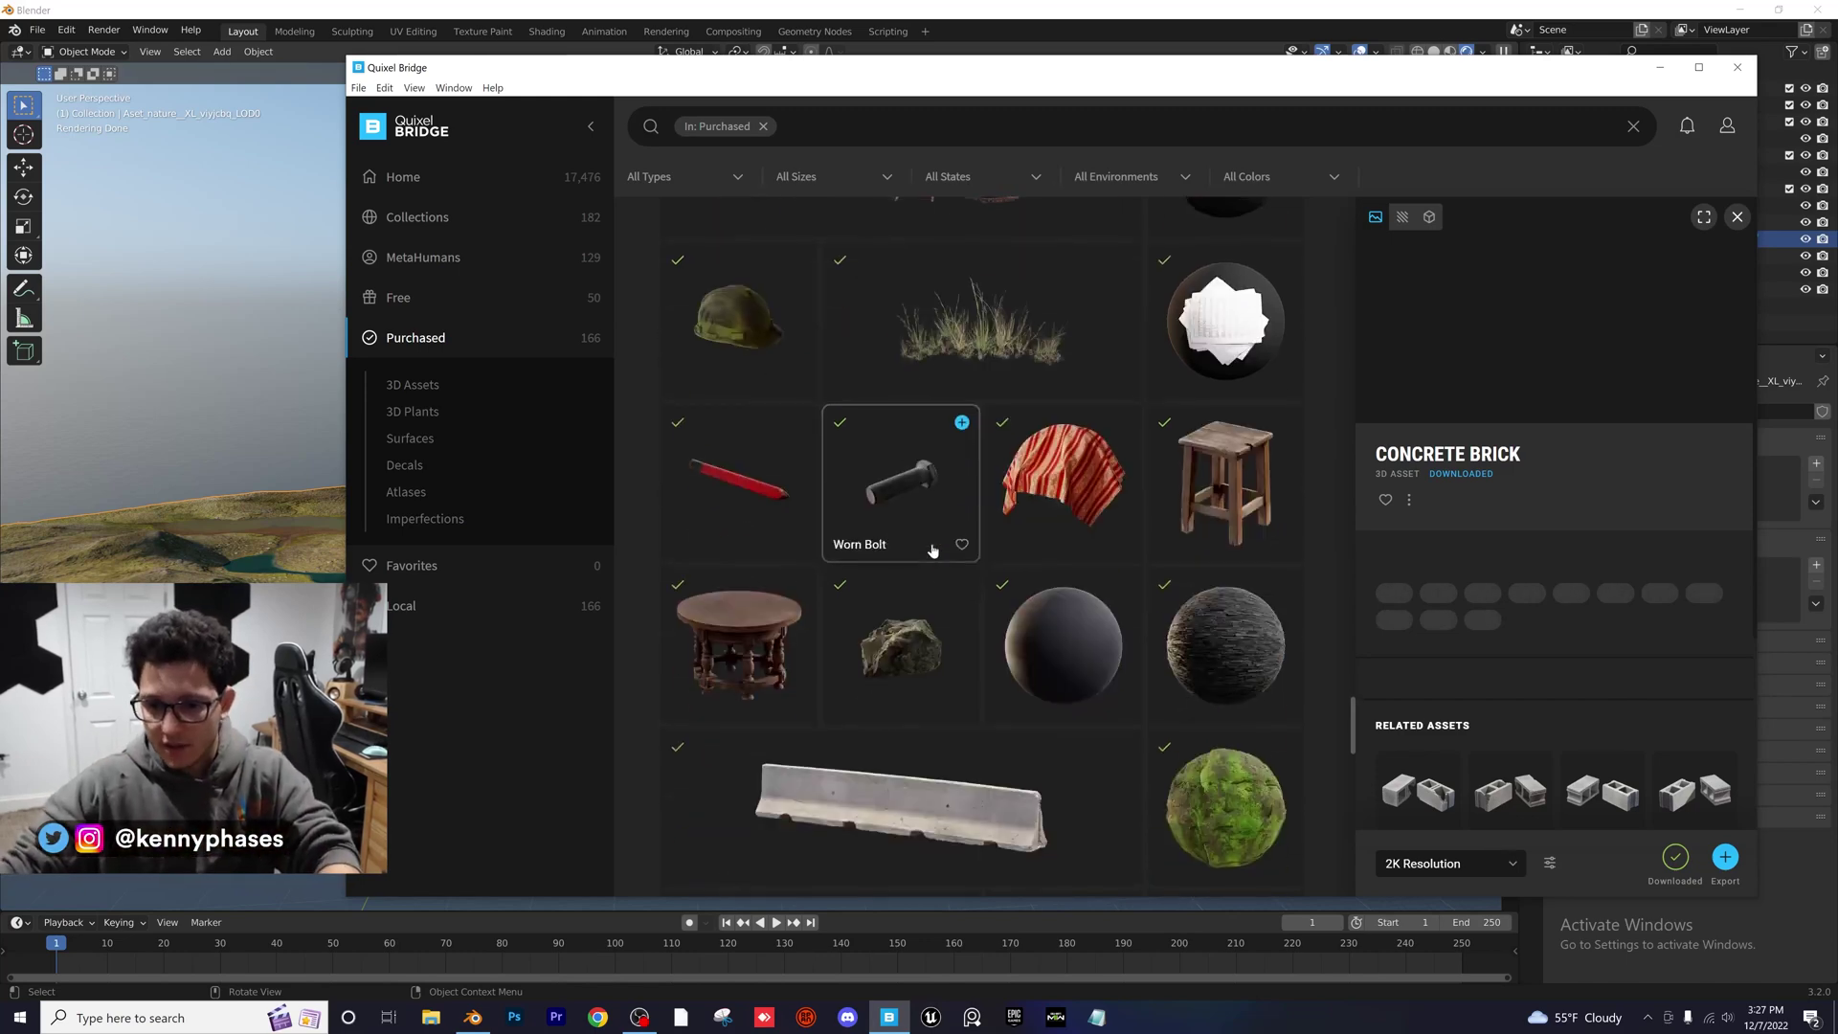
scroll(951, 555, down, 7)
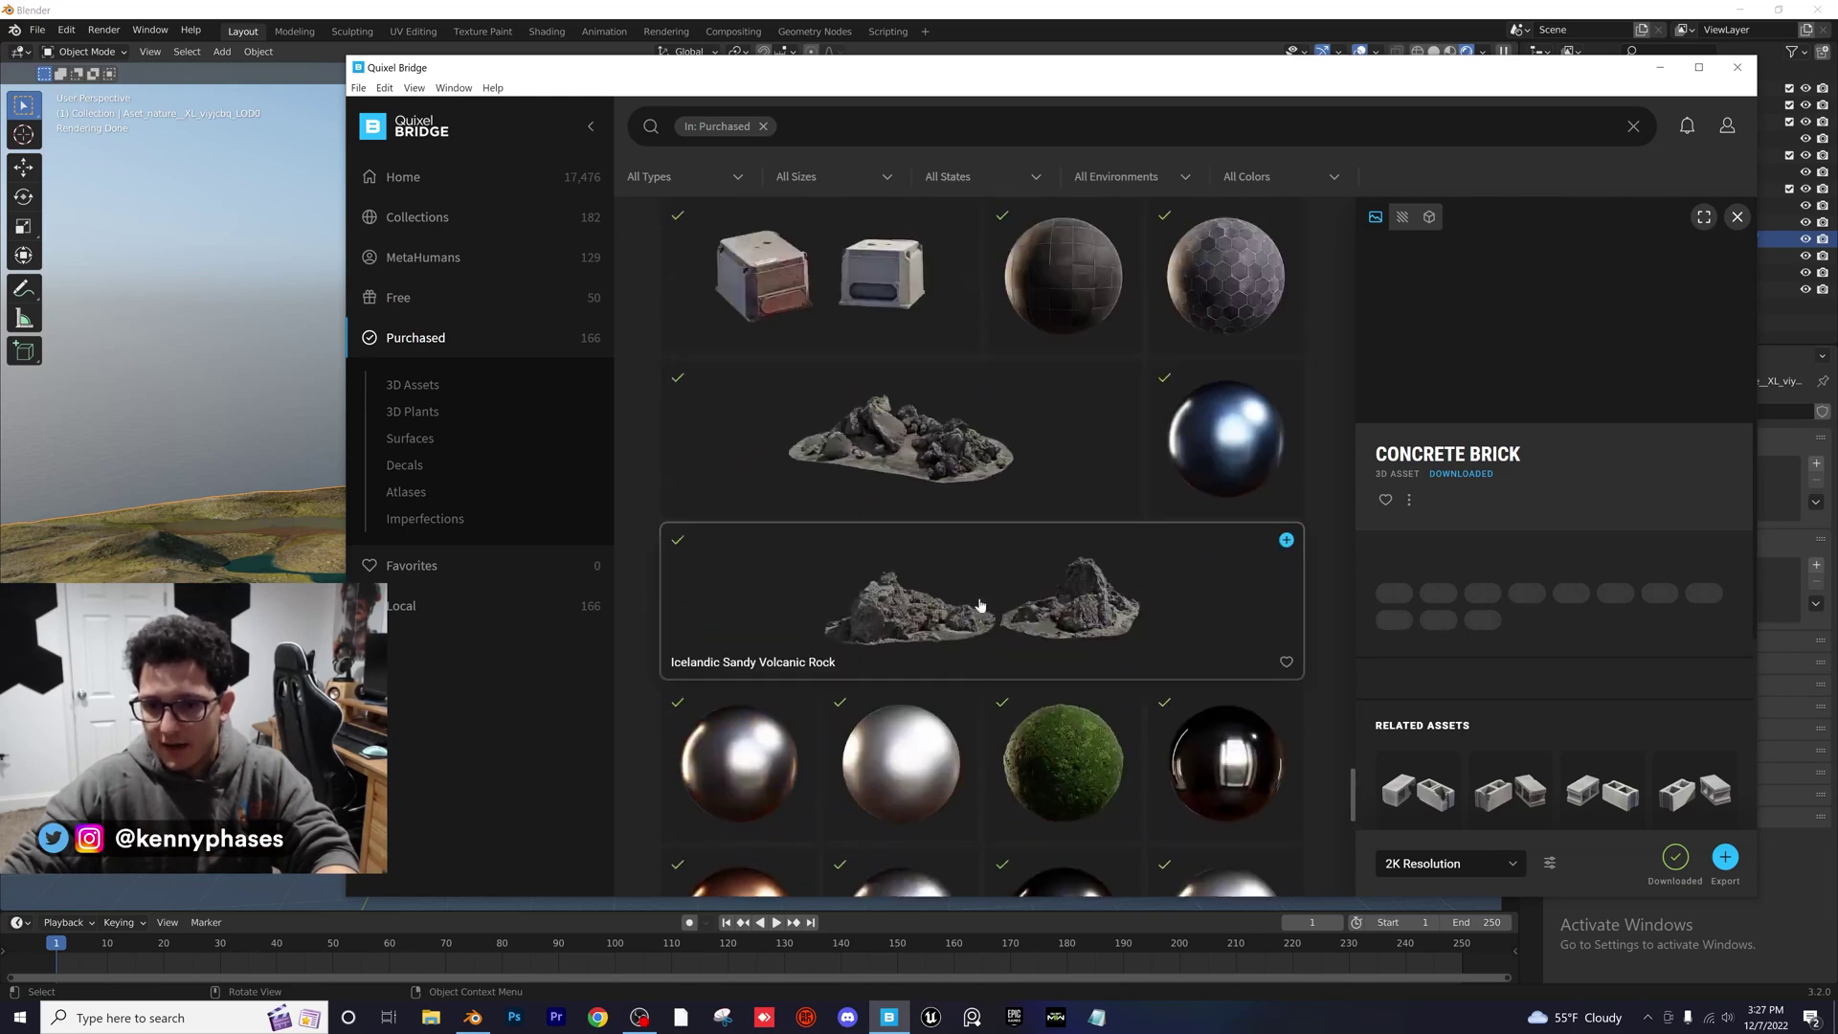
click(910, 459)
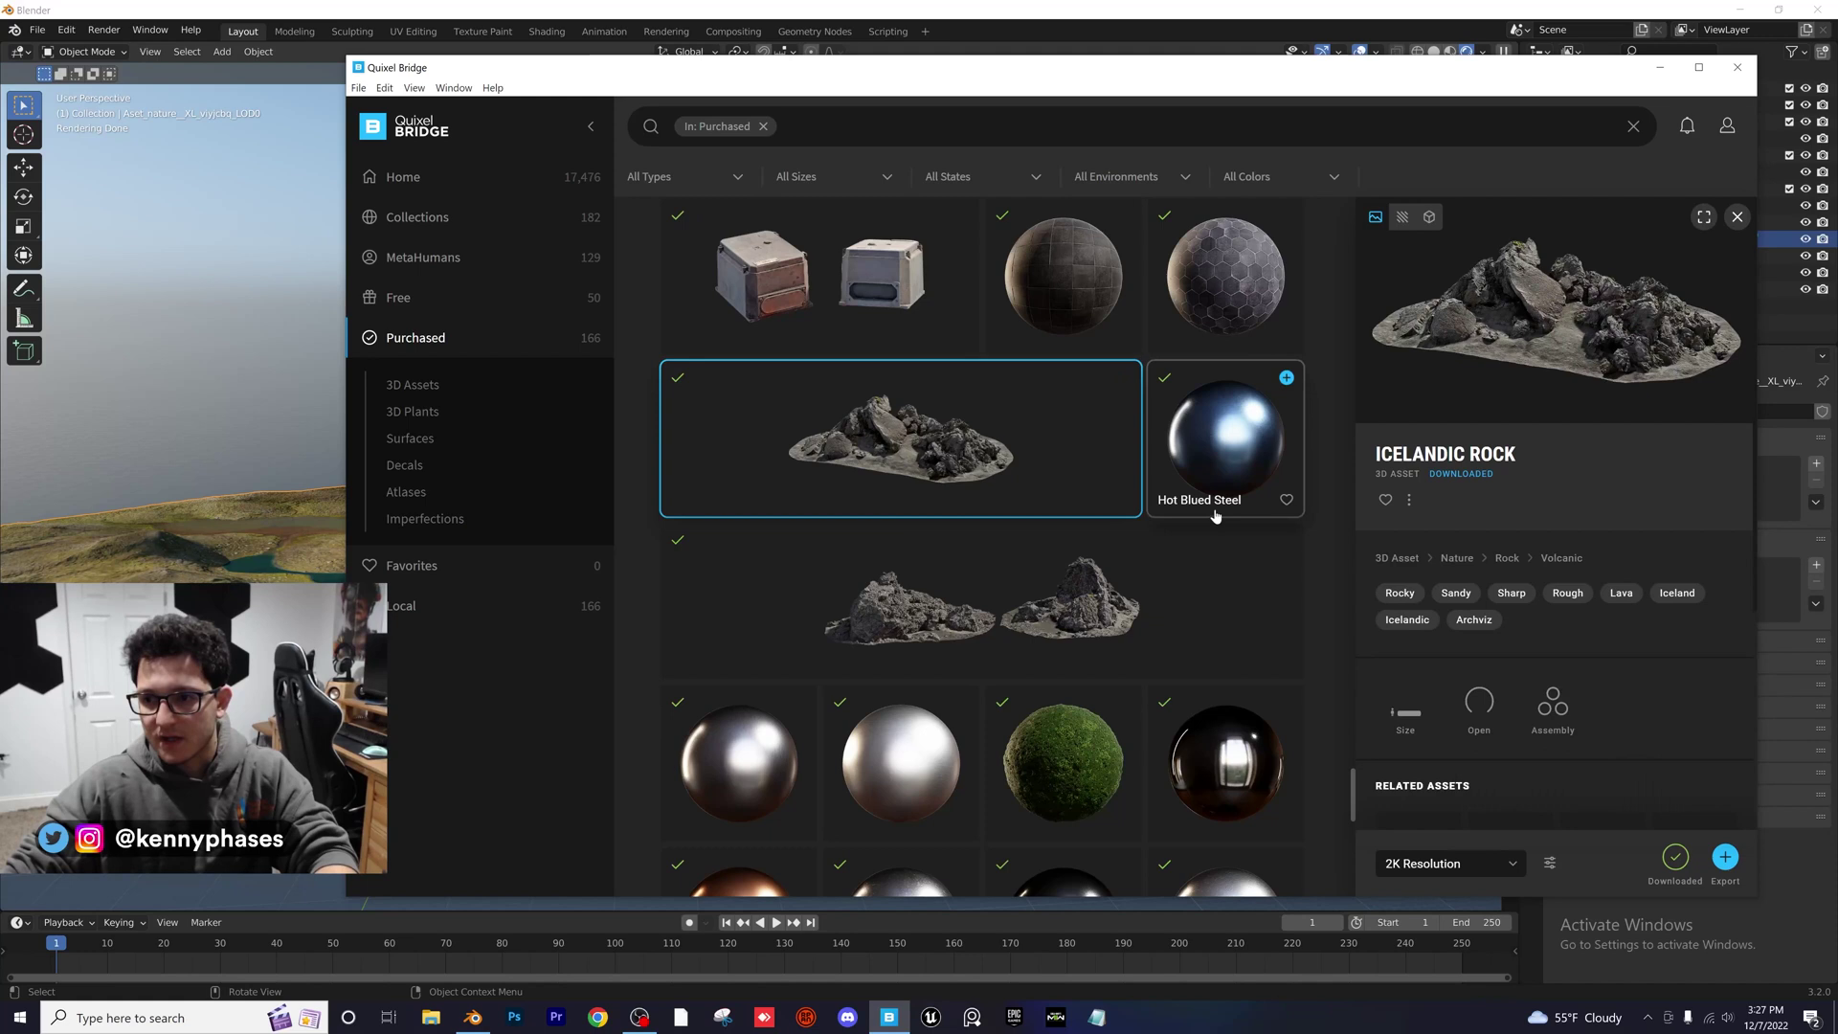
Compare Icelandic Sandy Volcanic Rock and Hot Blued Steel, then export Icelandic Rock to Blender
click(1057, 637)
click(977, 472)
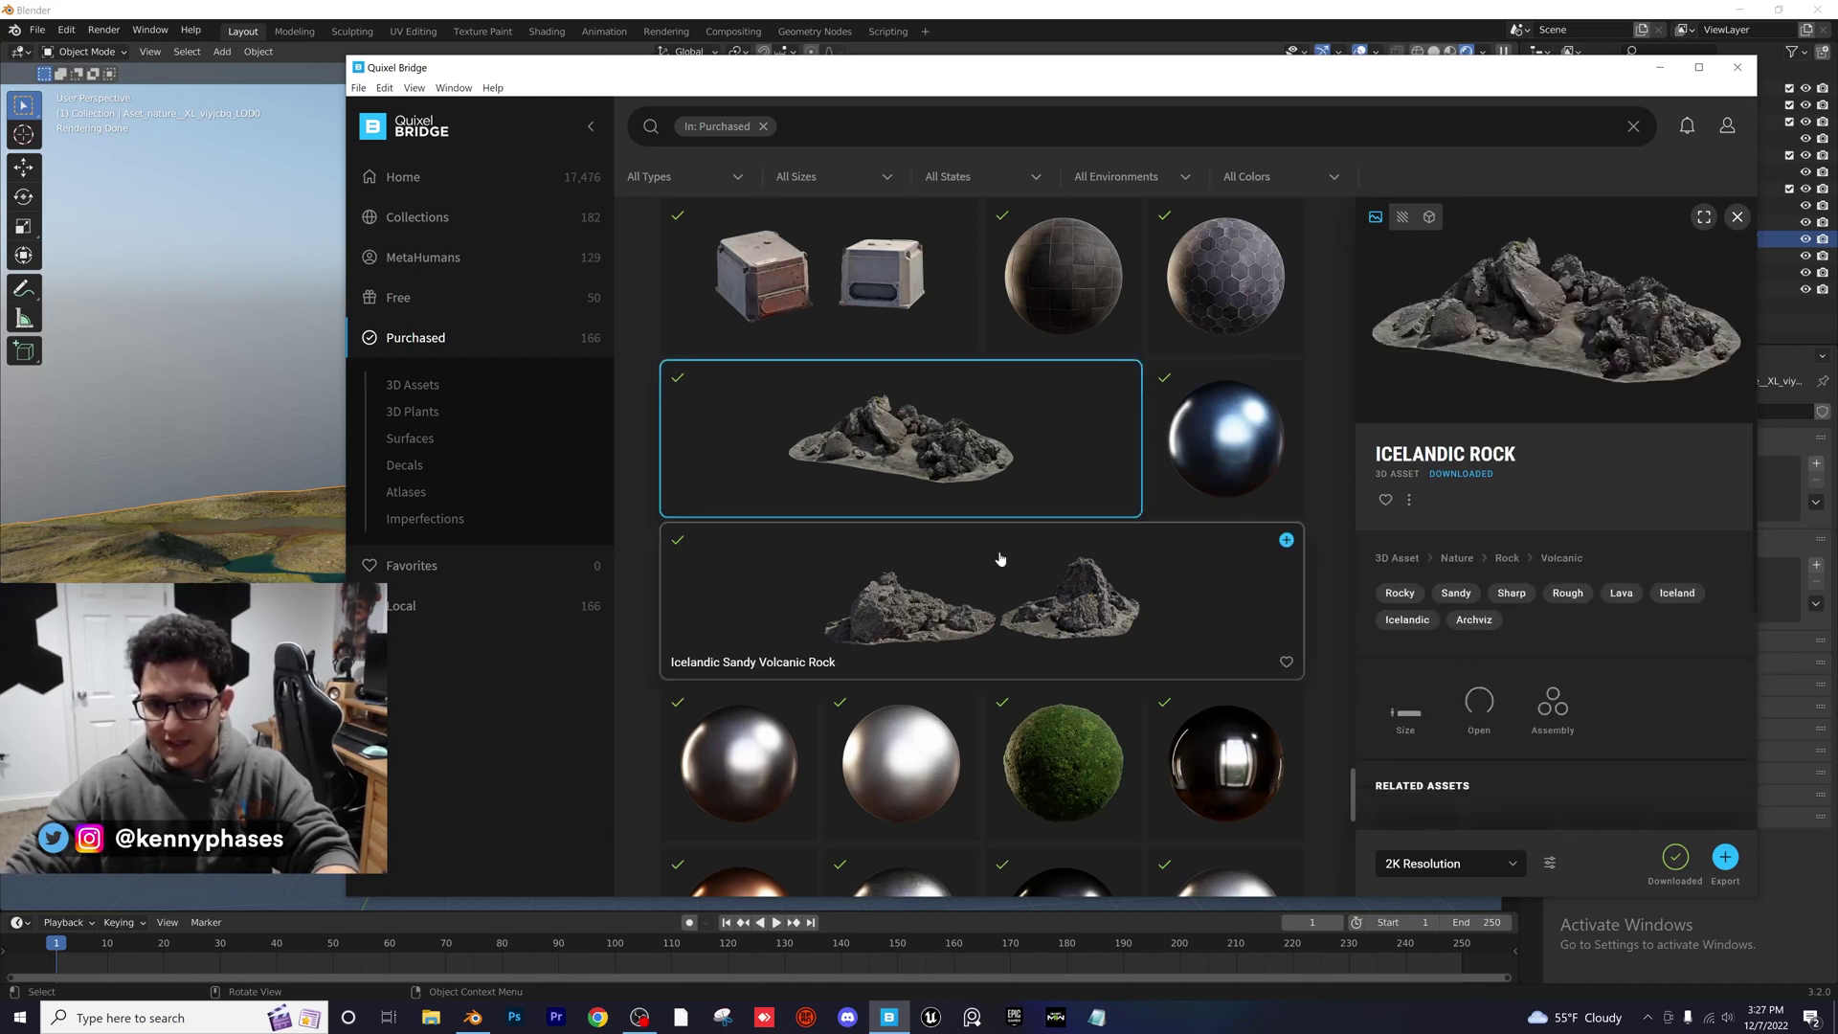
click(1160, 486)
click(1025, 472)
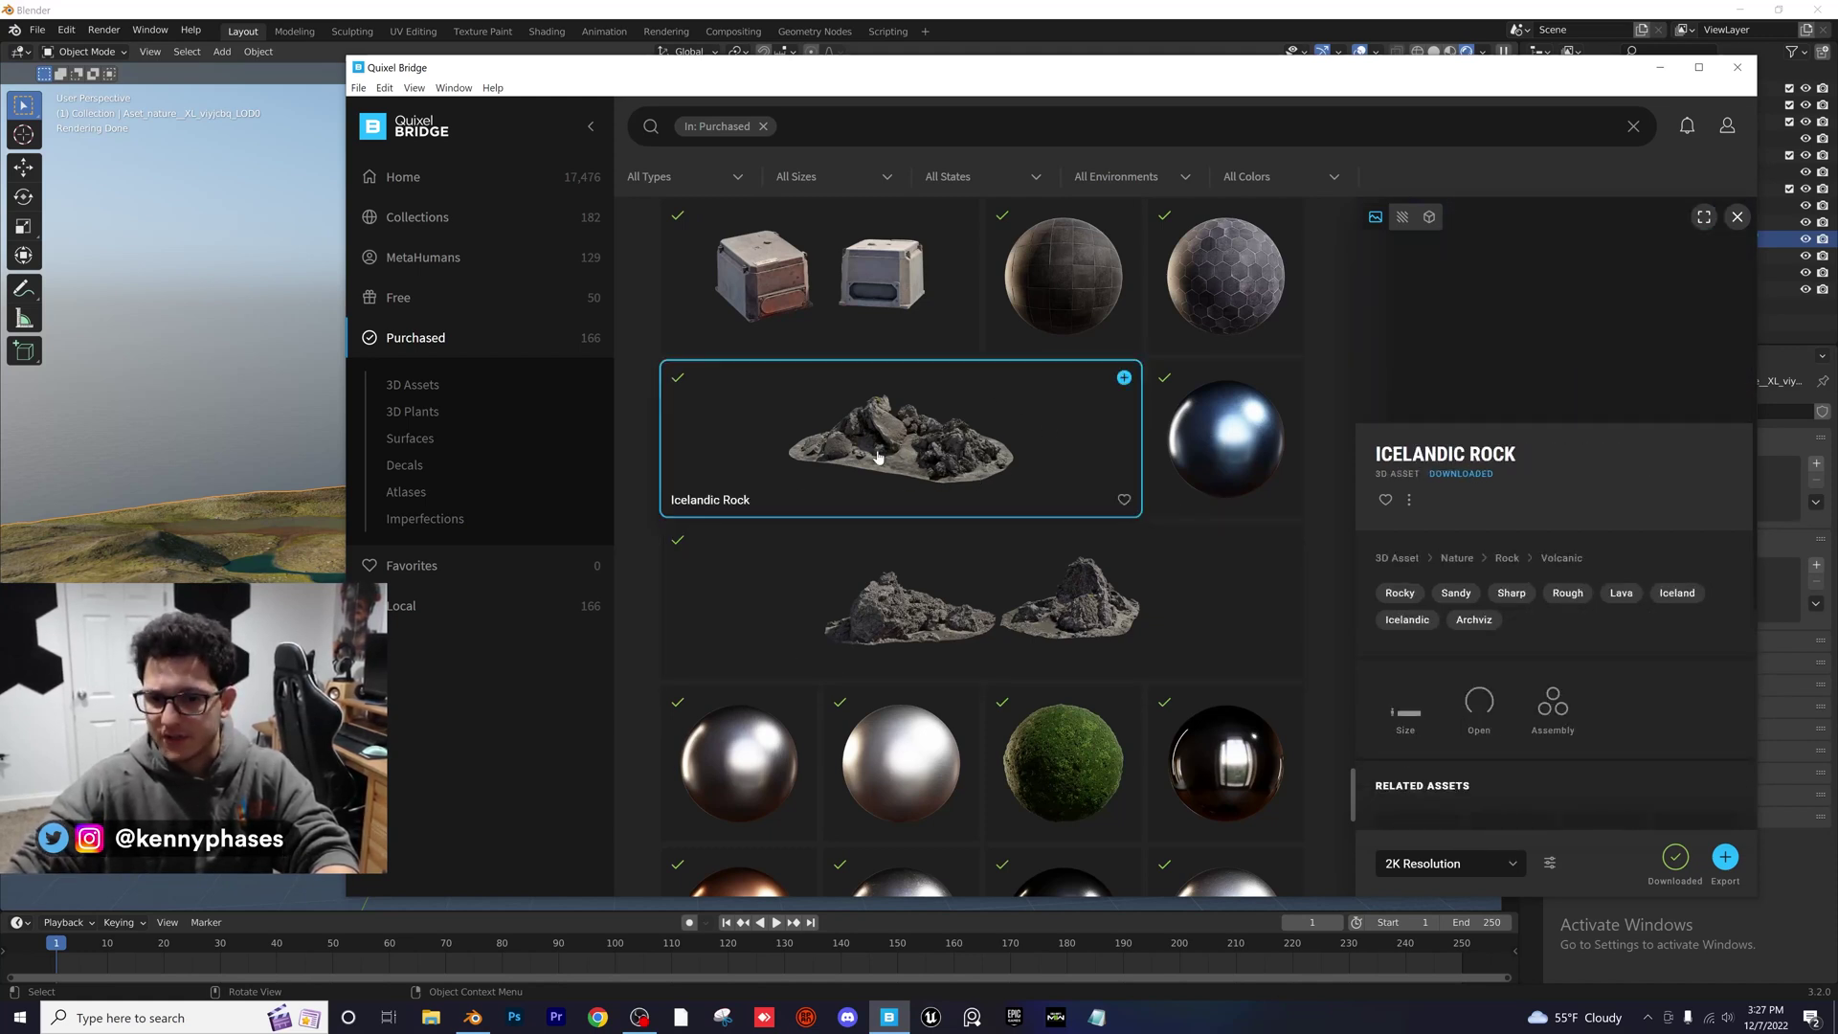
click(1724, 858)
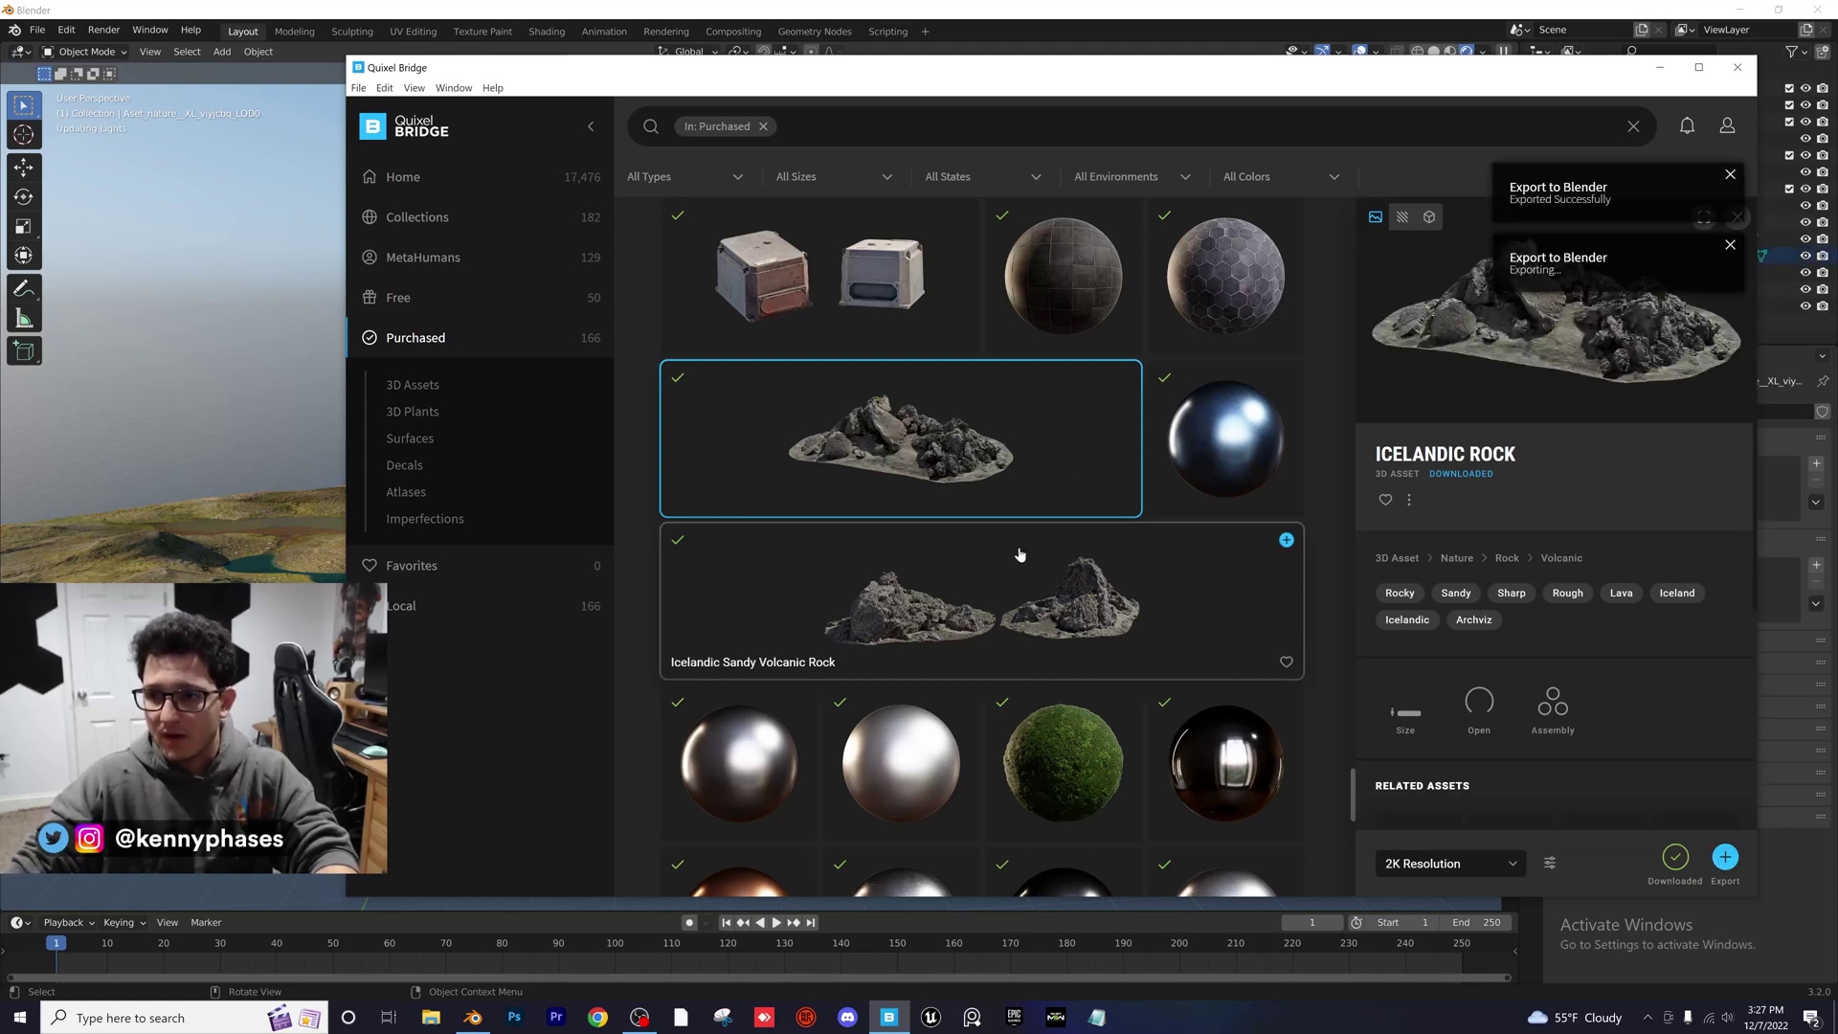
Back in Blender, locate the imported jagged rock and delete the tundra terrain island
key(alt+Tab)
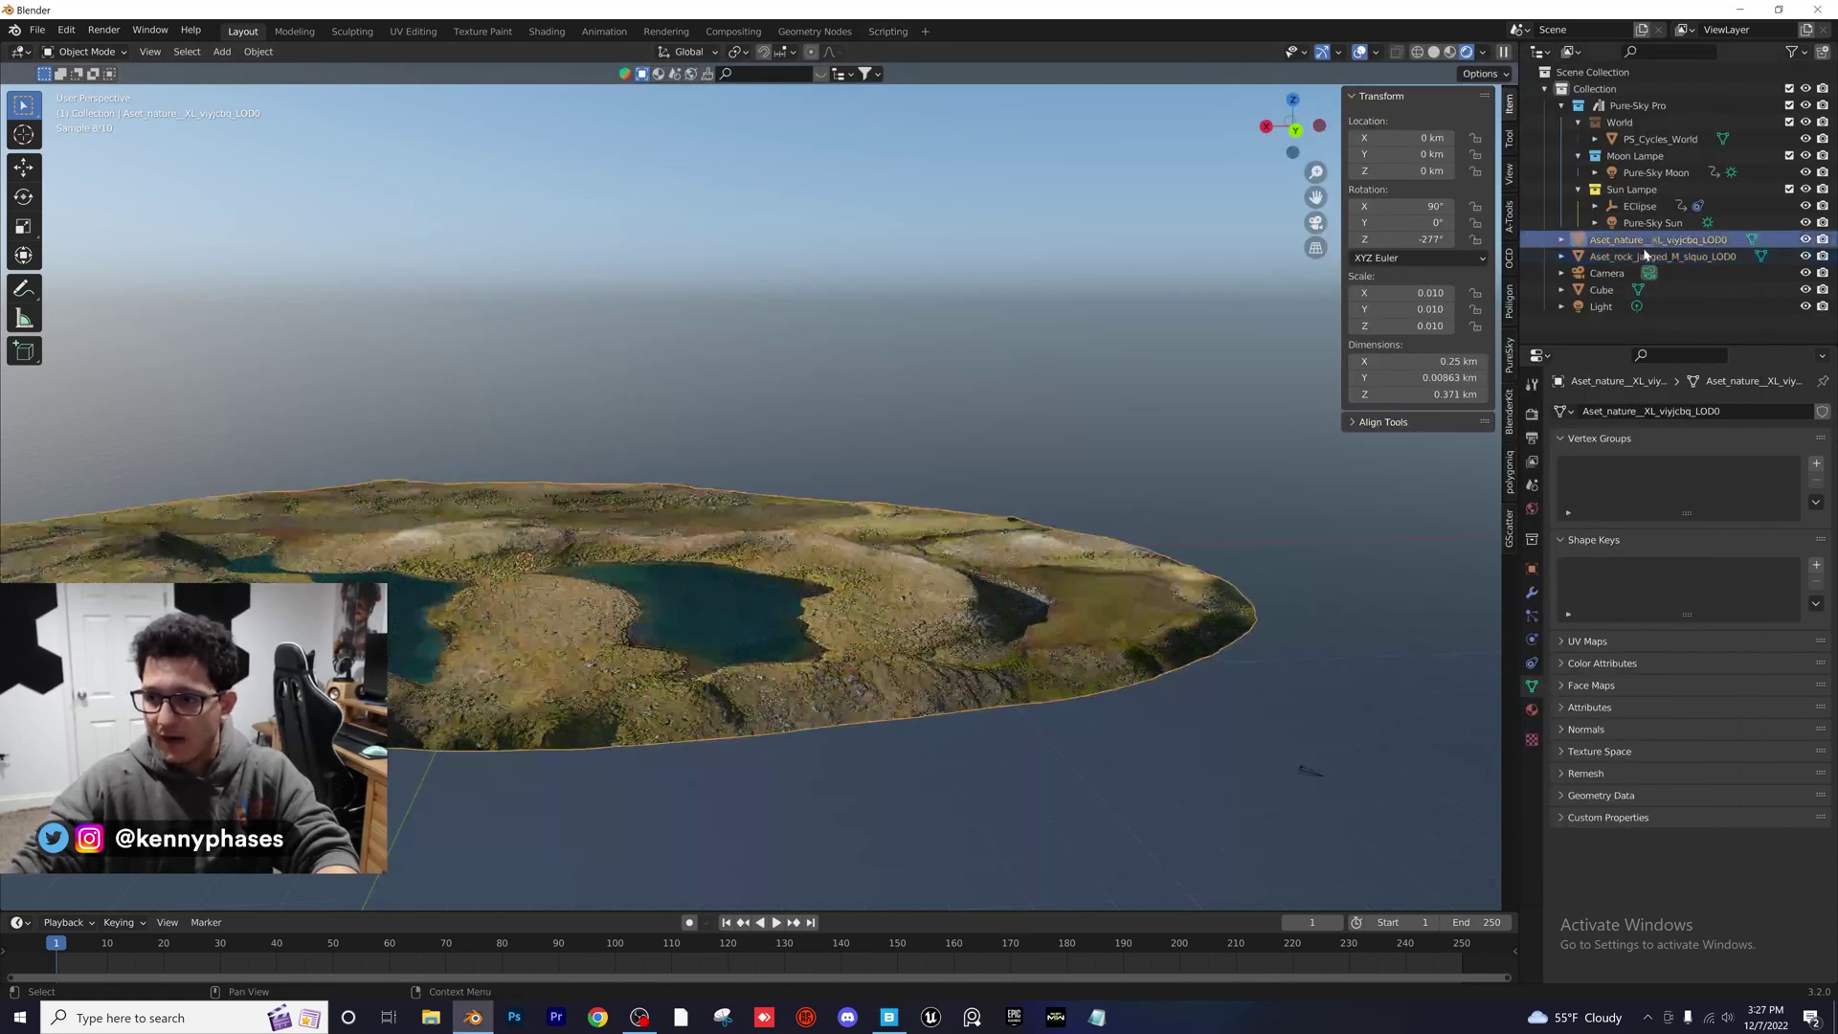
middle_drag(632, 412, 911, 398)
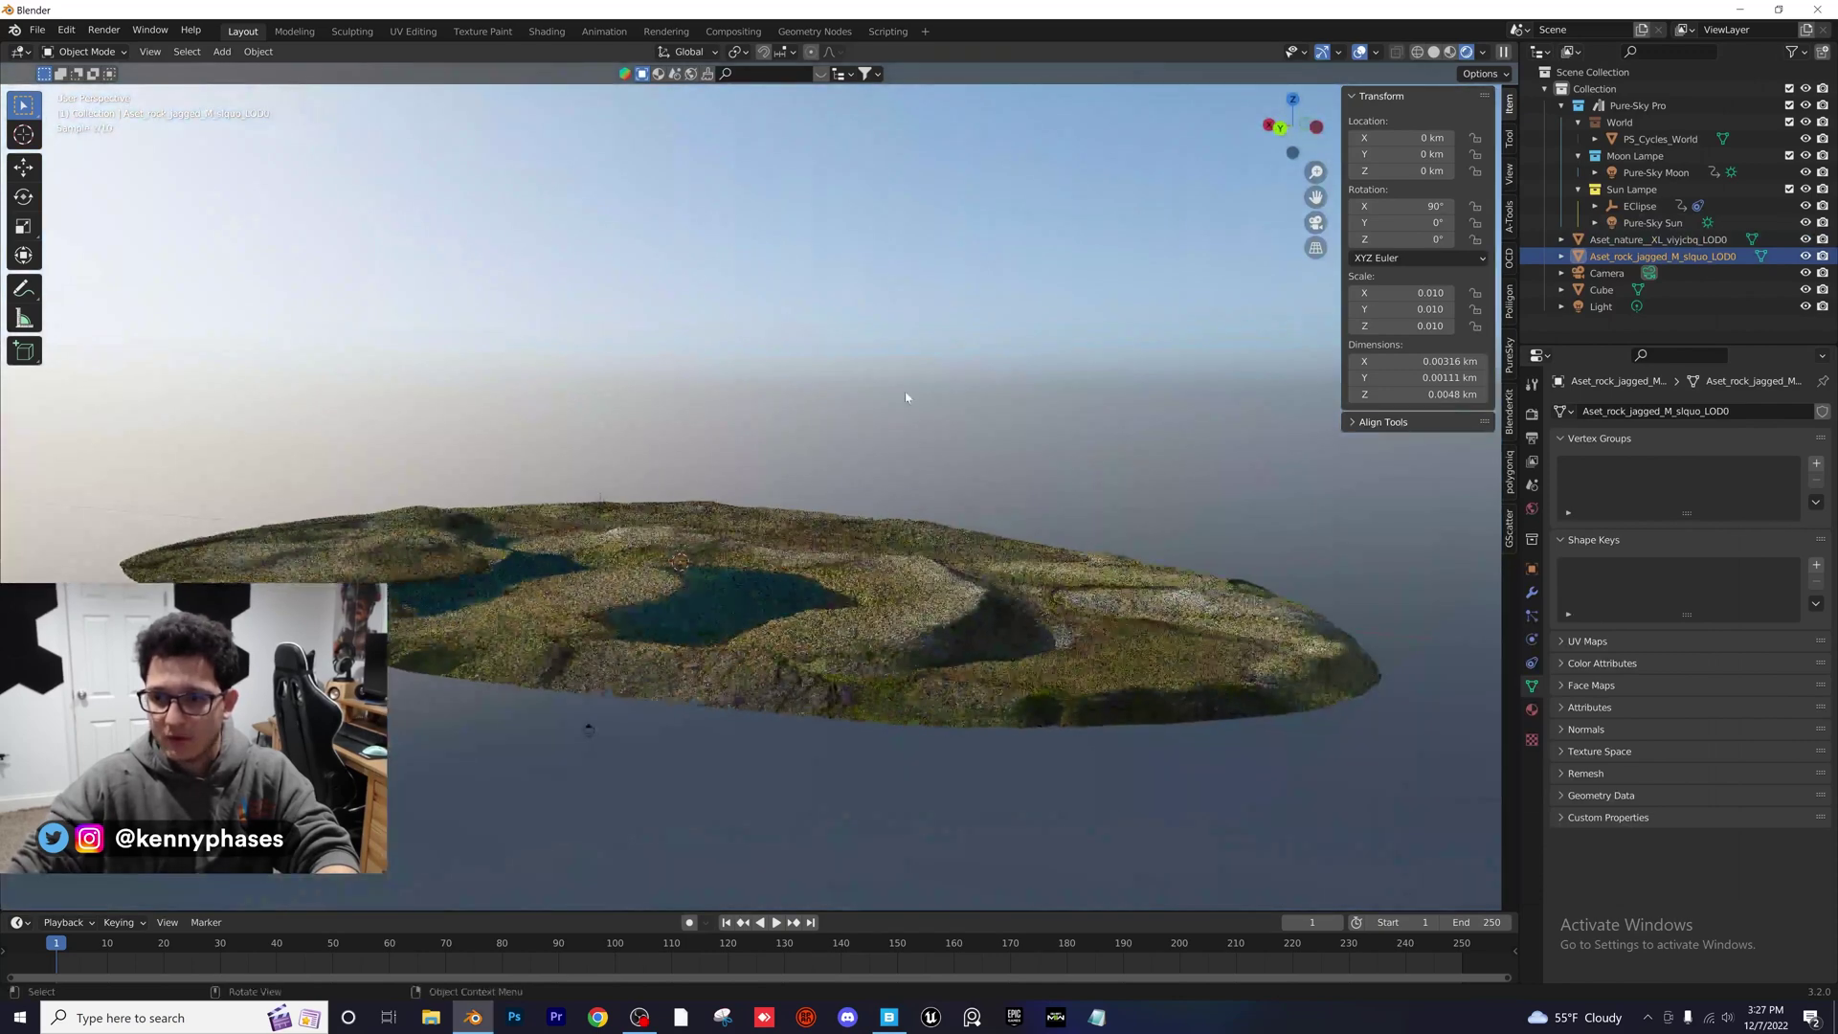
click(1676, 259)
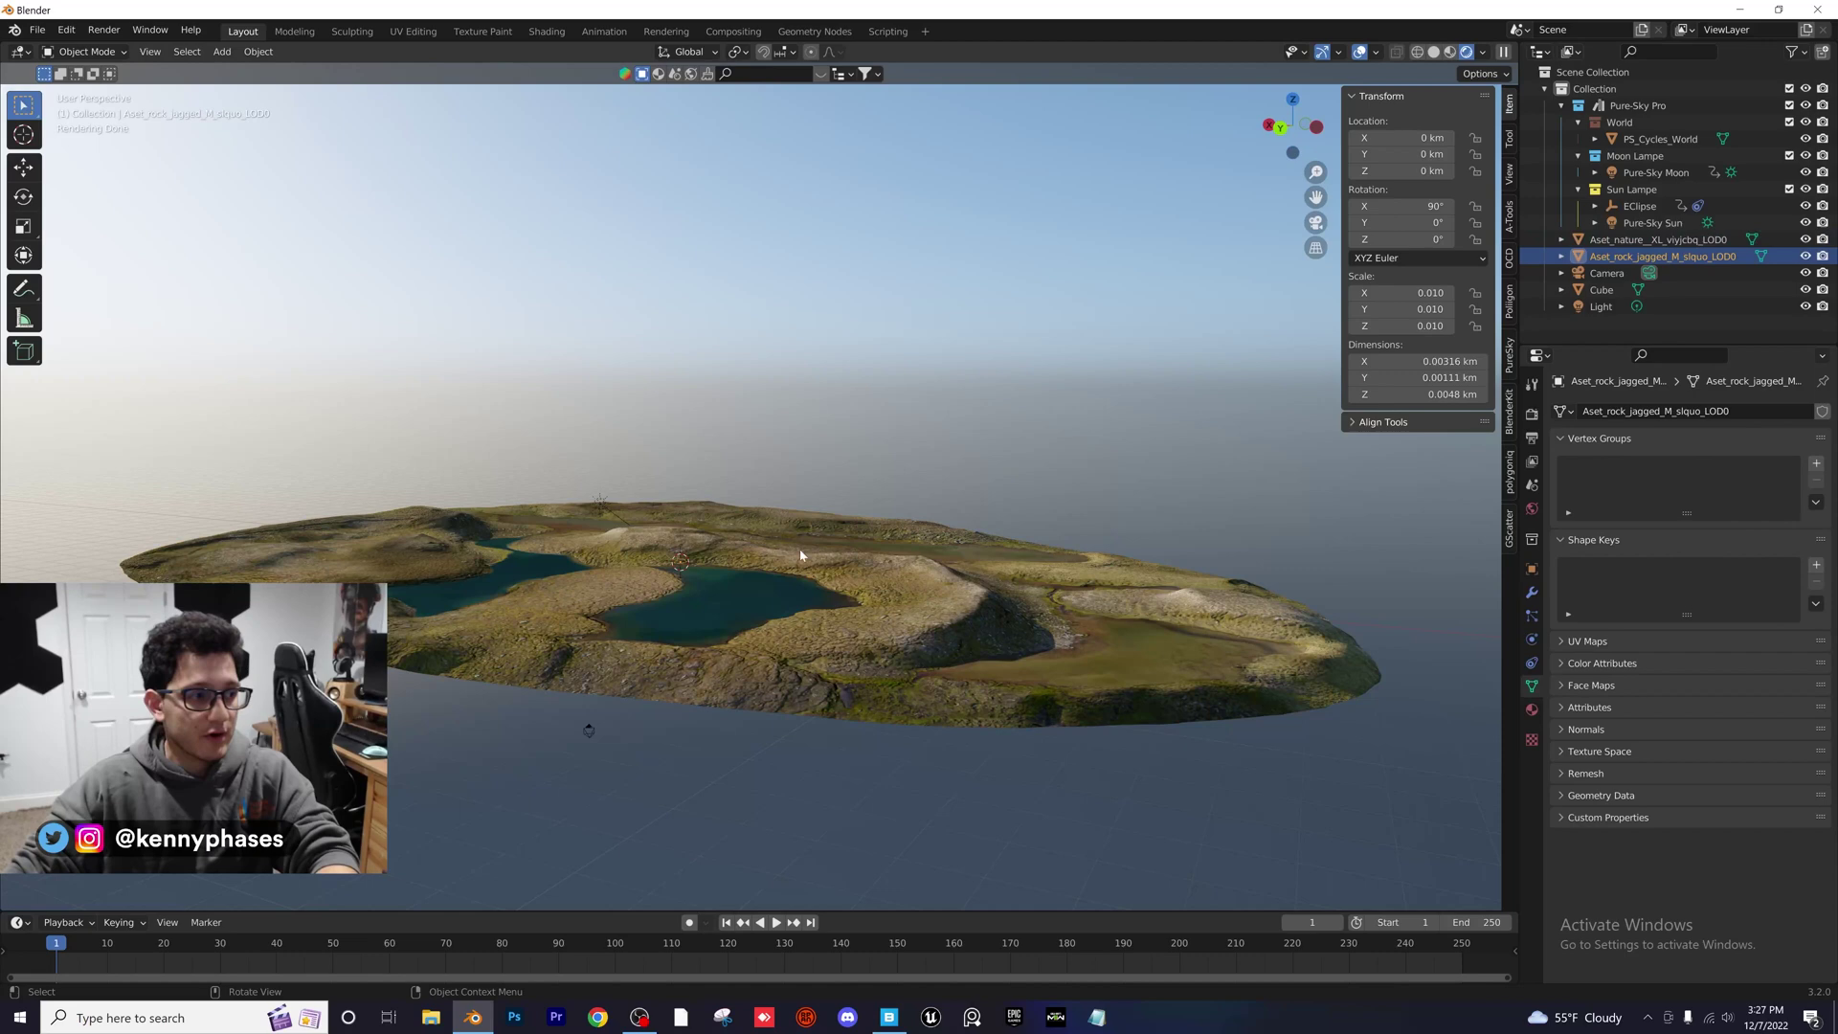
click(907, 551)
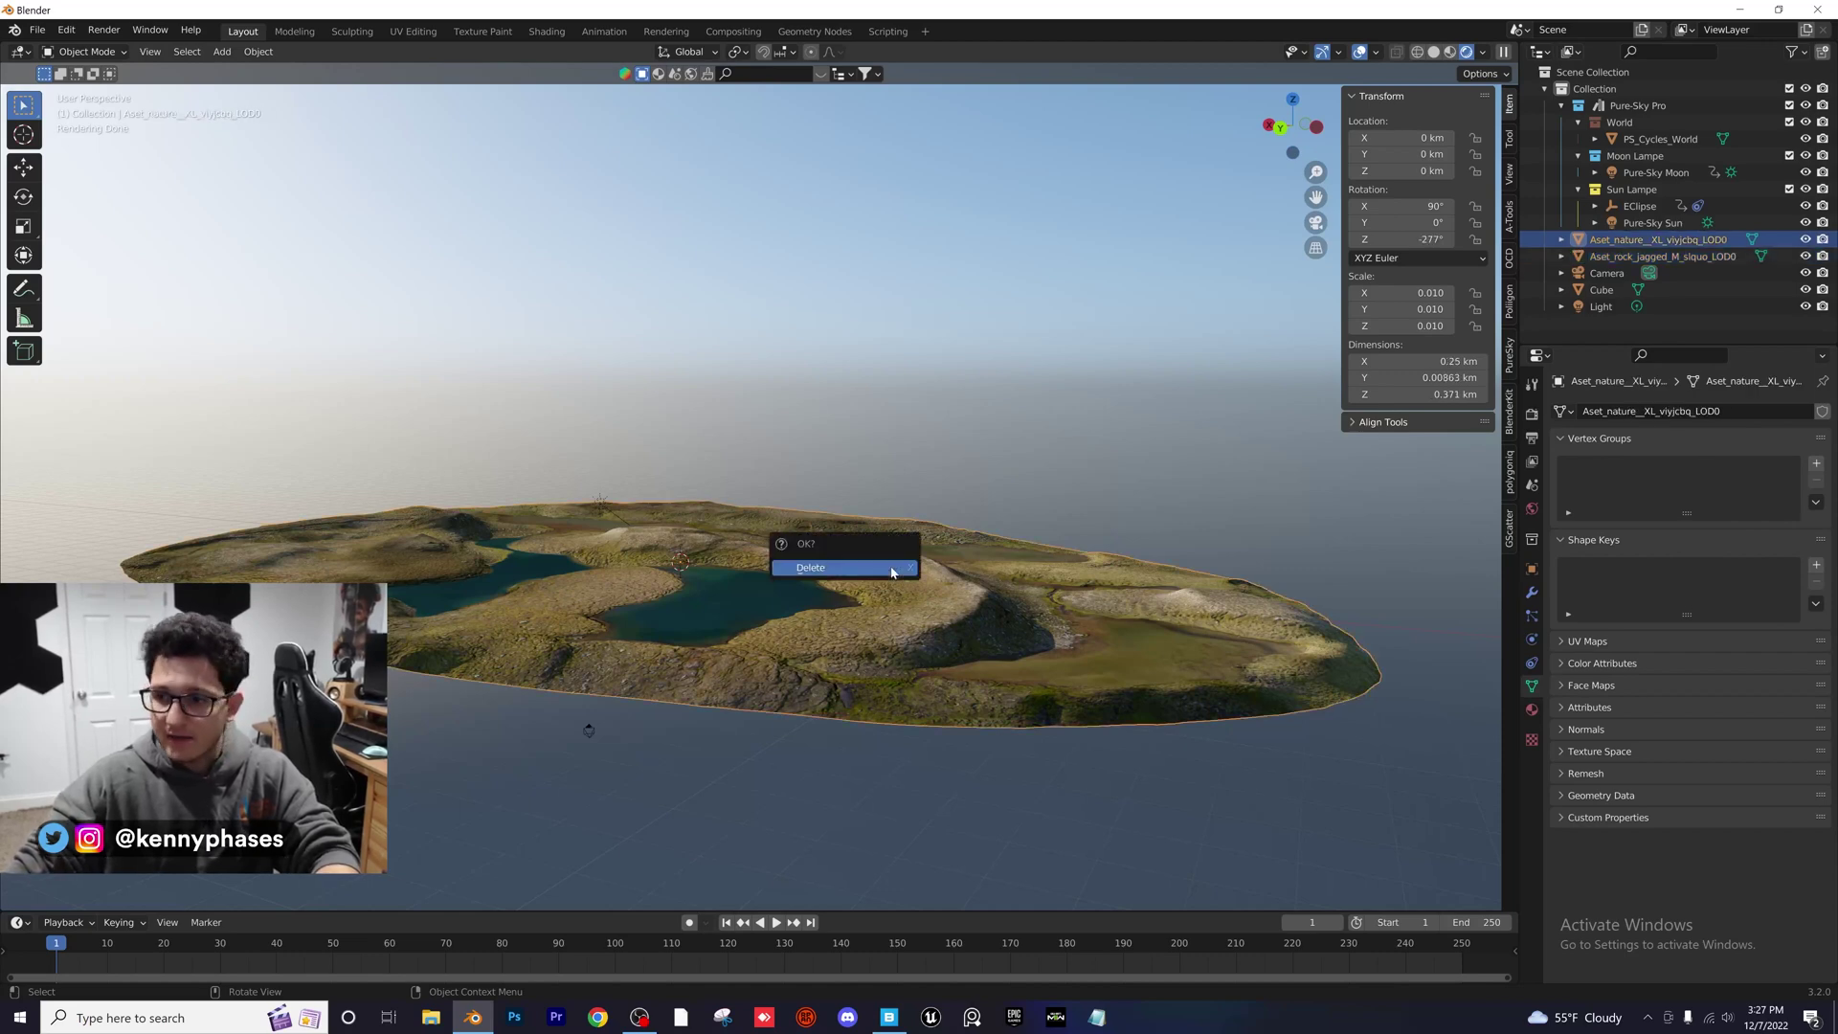
click(891, 568)
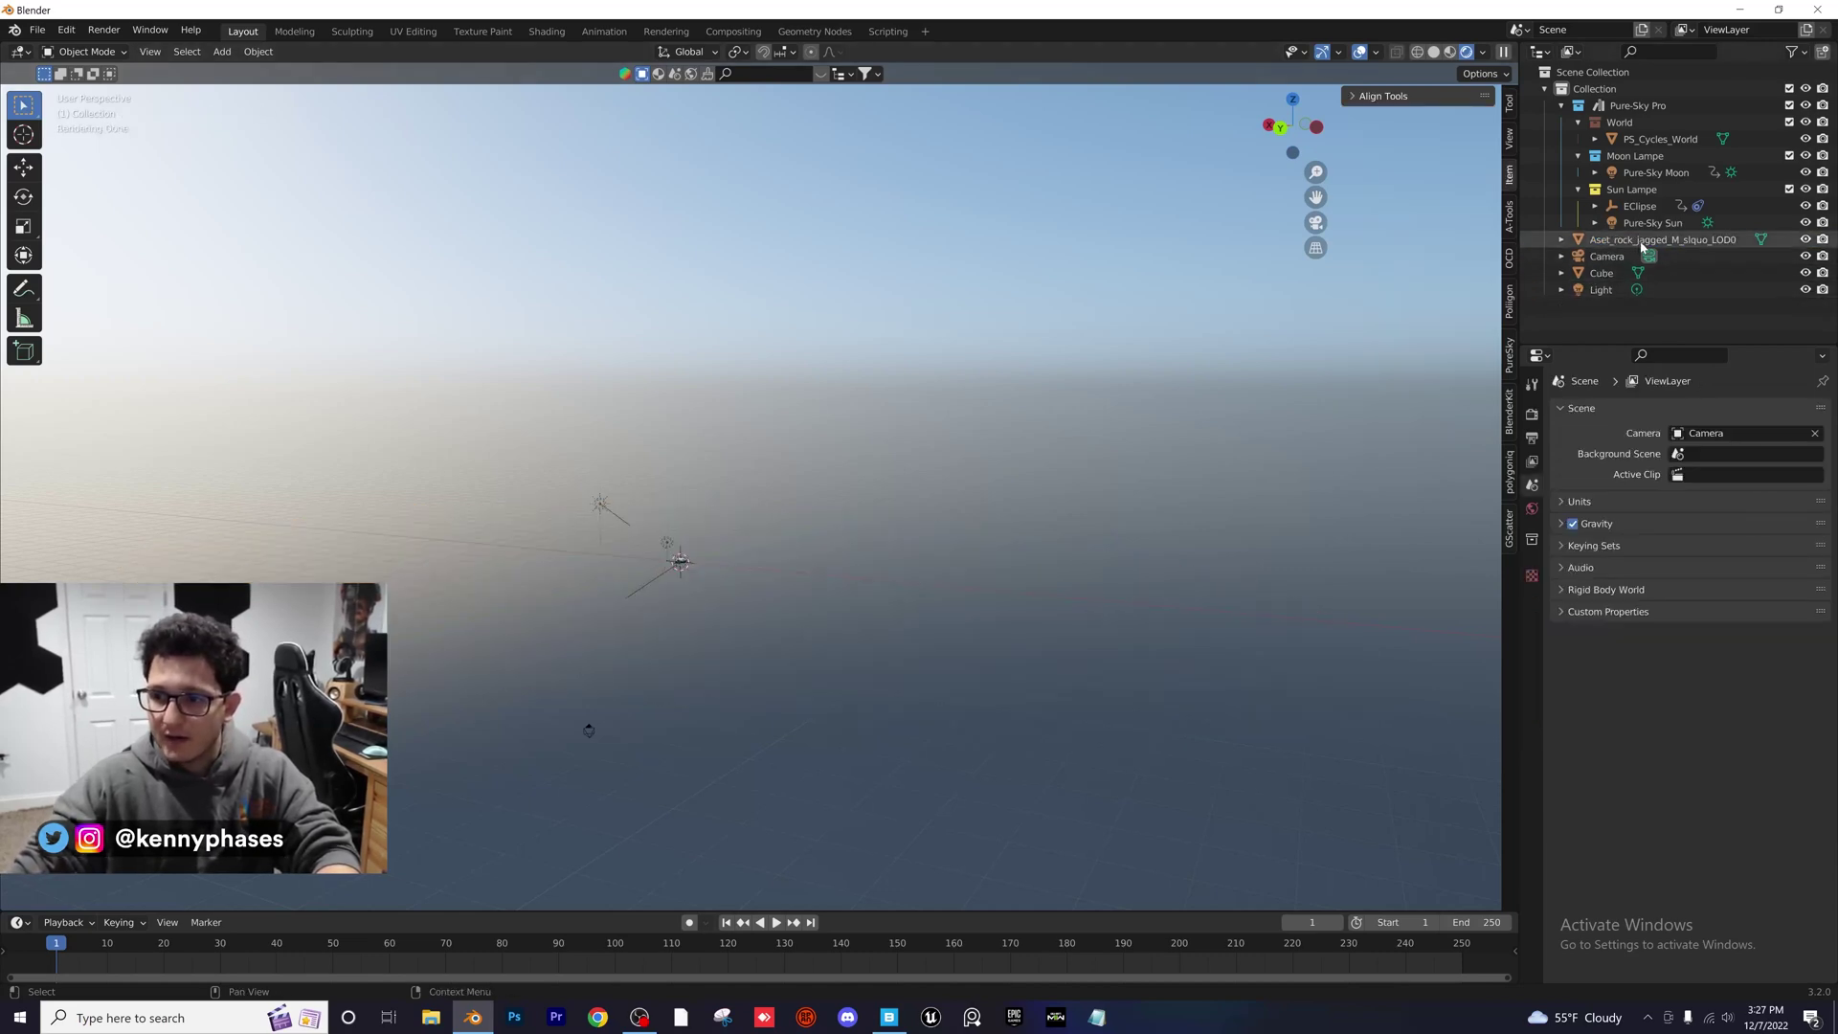
Delete the cube sitting on the jagged rock, then select the camera
click(1642, 244)
middle_drag(754, 545, 694, 556)
scroll(720, 549, up, 3)
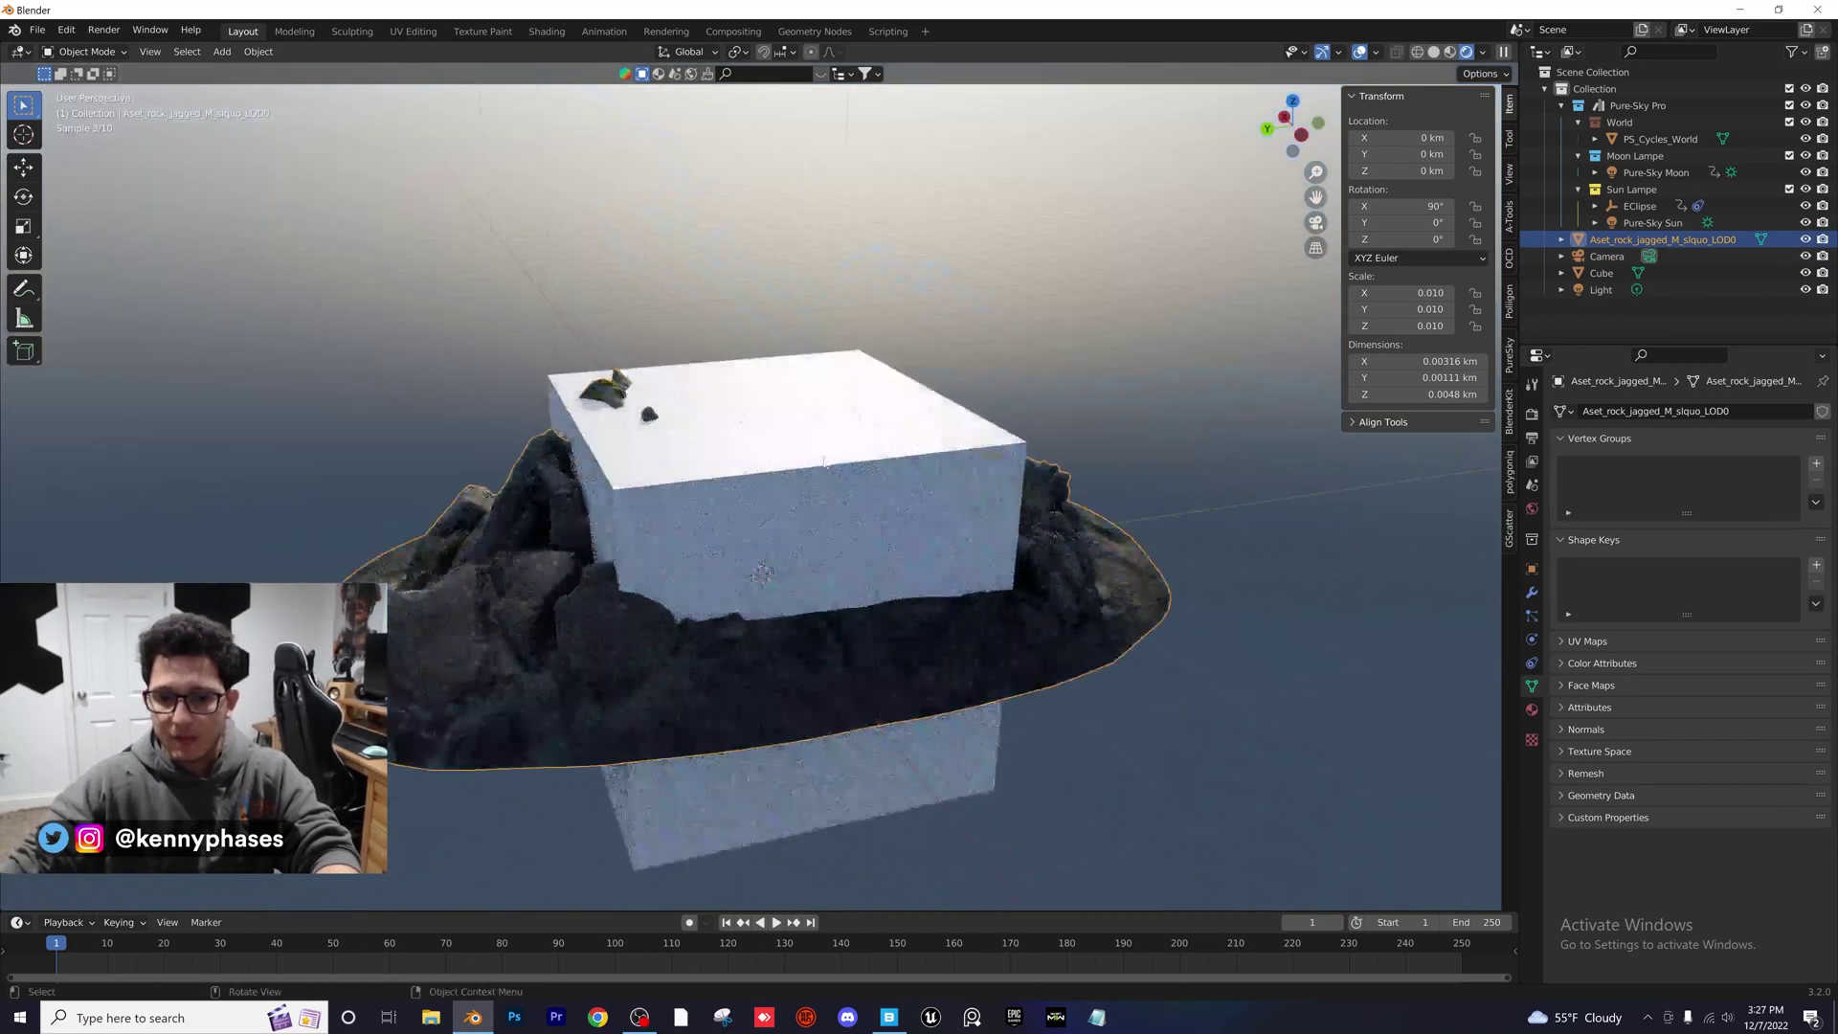
click(766, 479)
click(829, 507)
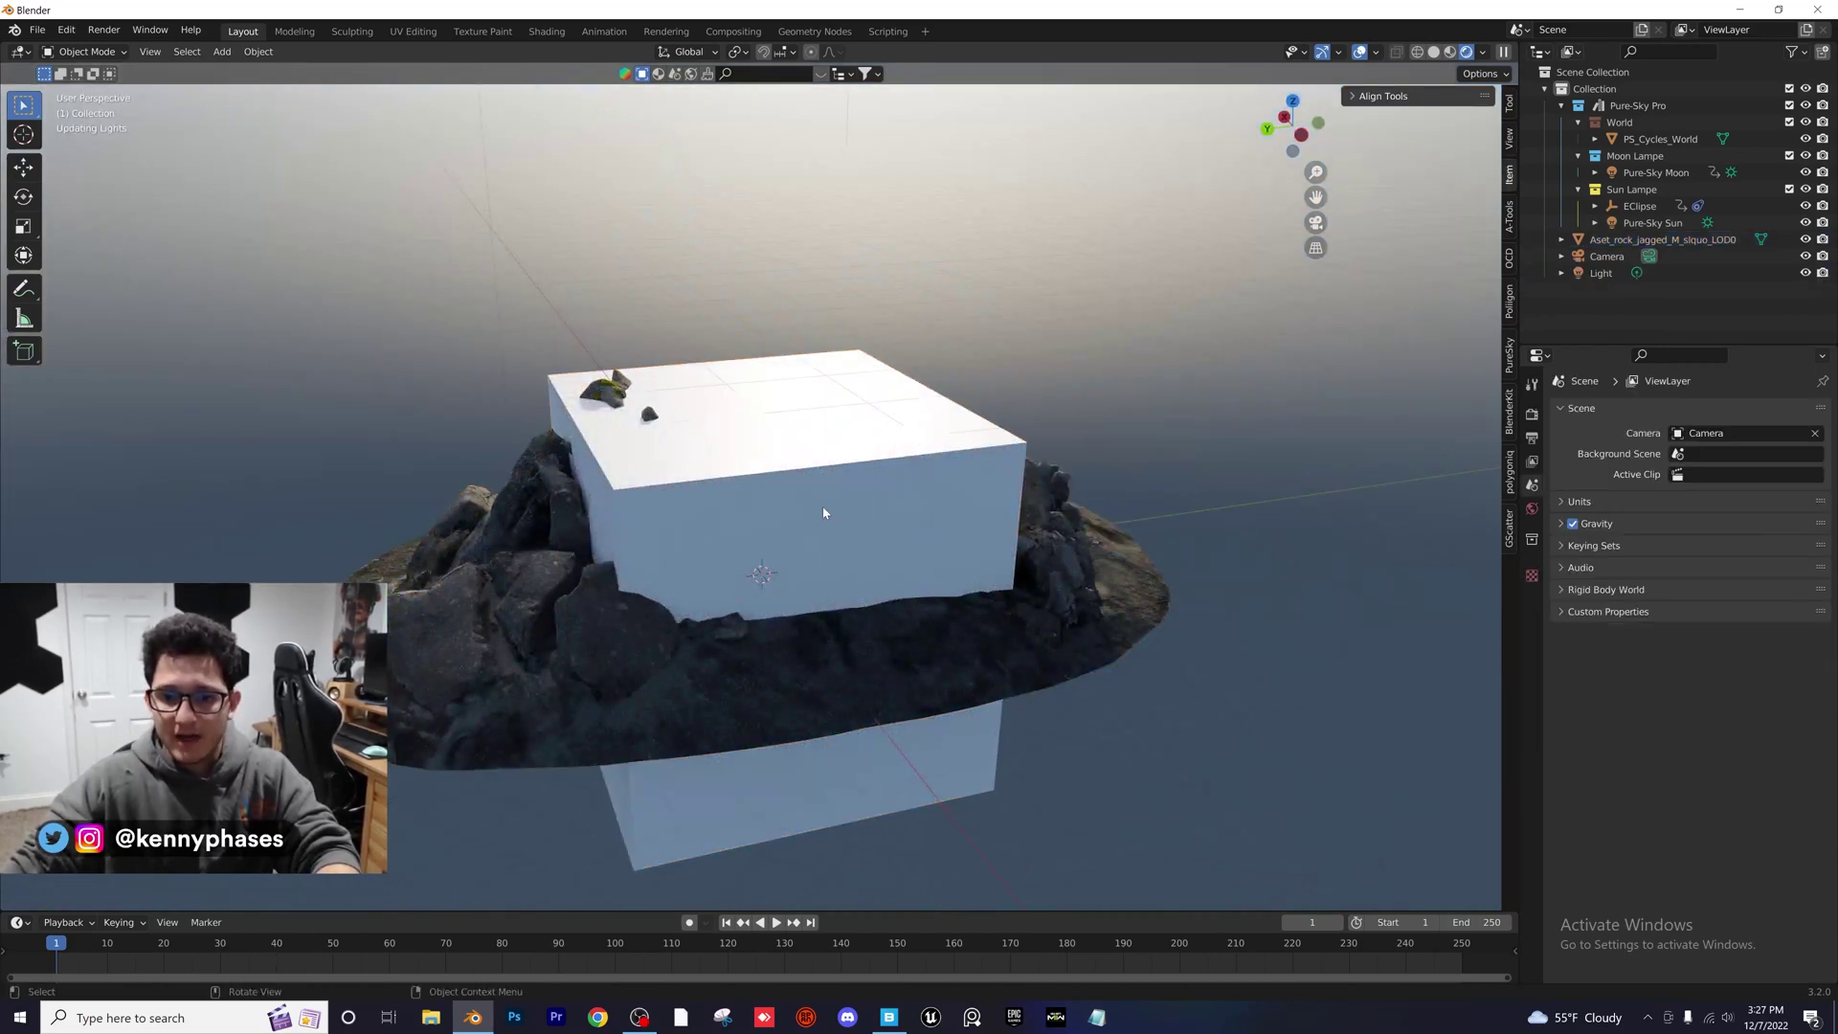
click(1606, 257)
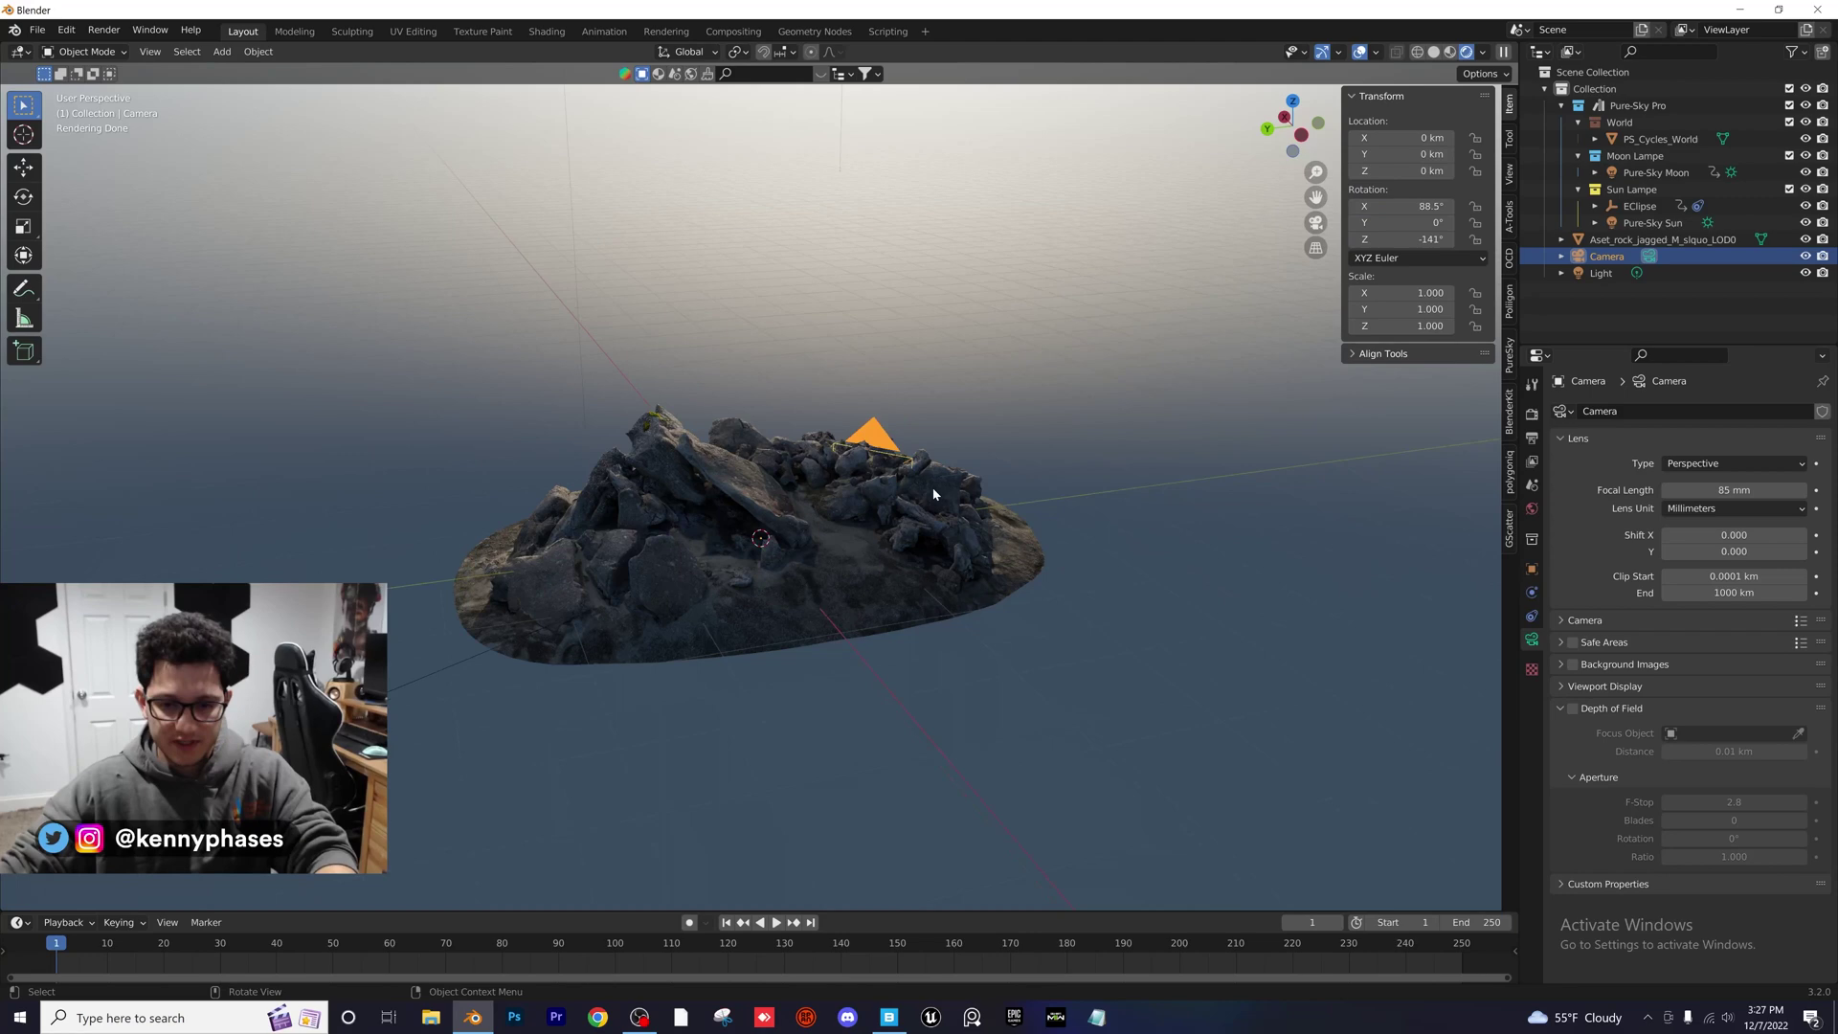
Move the camera to the left of the jagged rock and look through it
middle_drag(933, 494, 976, 546)
key(g)
click(467, 456)
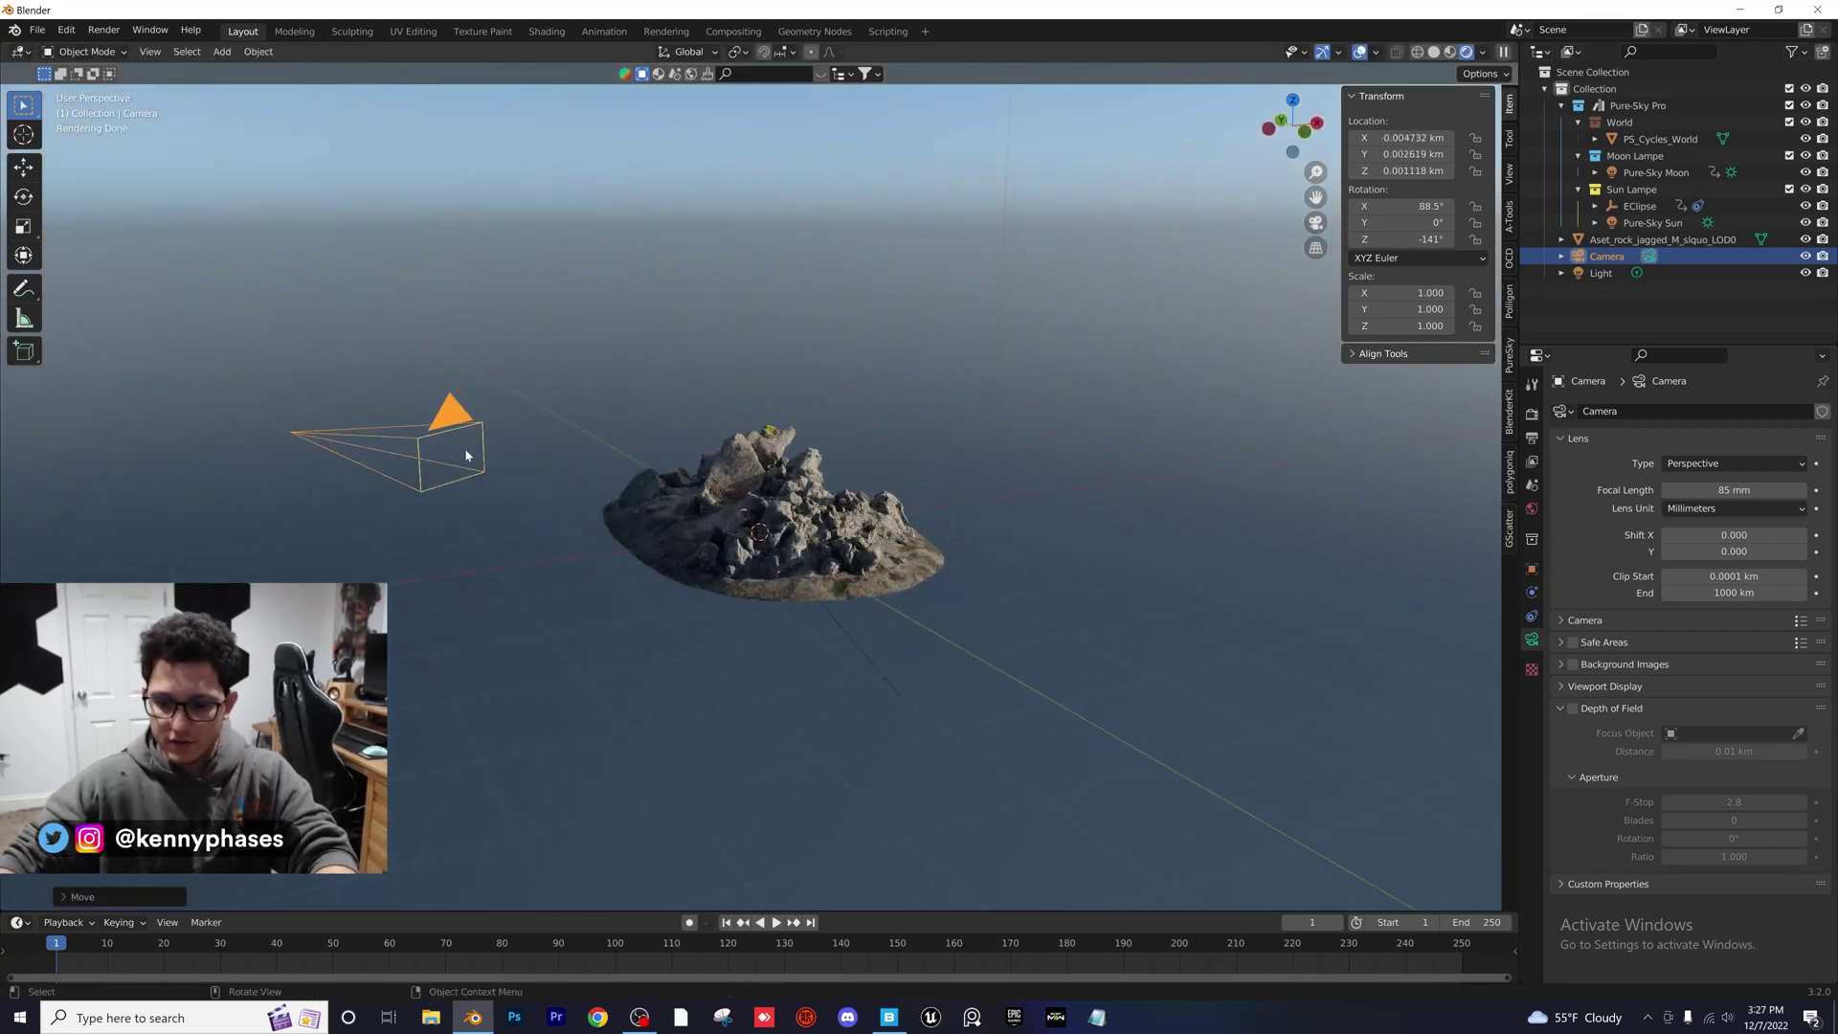
key(KP_0)
key(g)
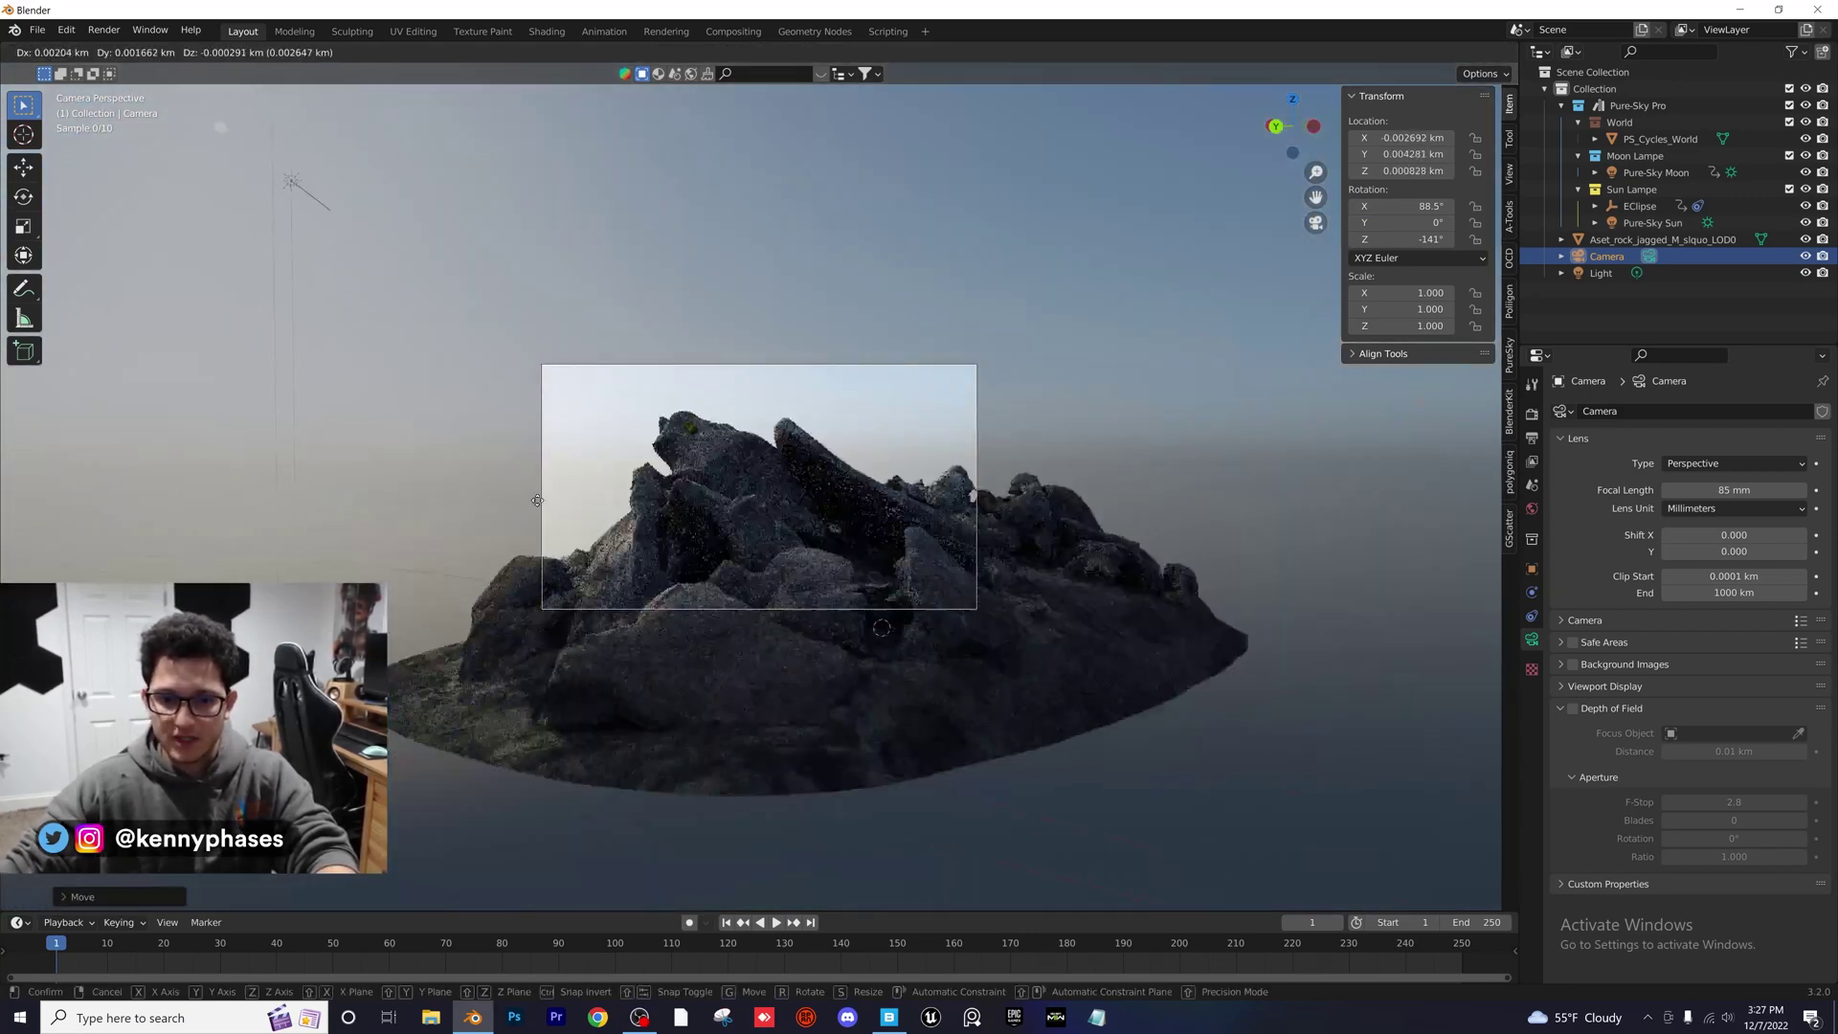
click(1190, 180)
Refine the camera position so its view frames the rock's craggy peaks against the sky
drag(1429, 134, 1508, 154)
scroll(1049, 539, up, 2)
key(g)
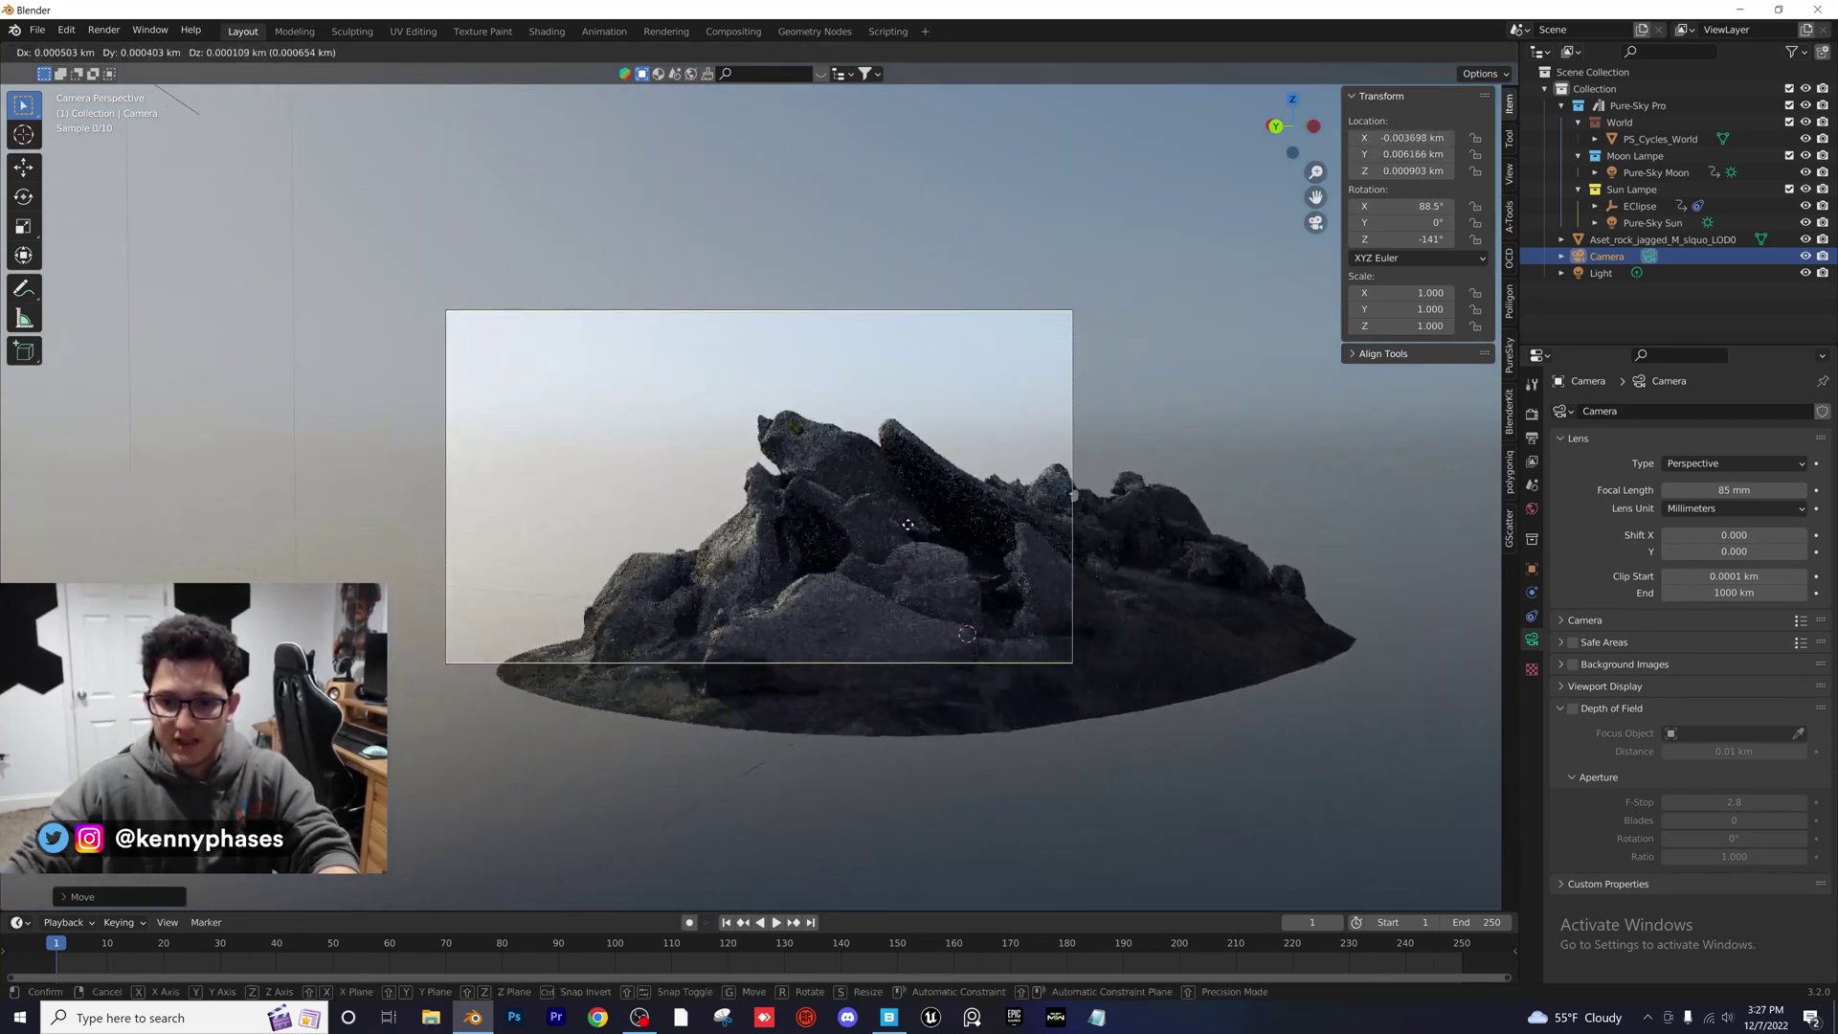
click(753, 553)
scroll(754, 552, up, 1)
scroll(756, 552, up, 2)
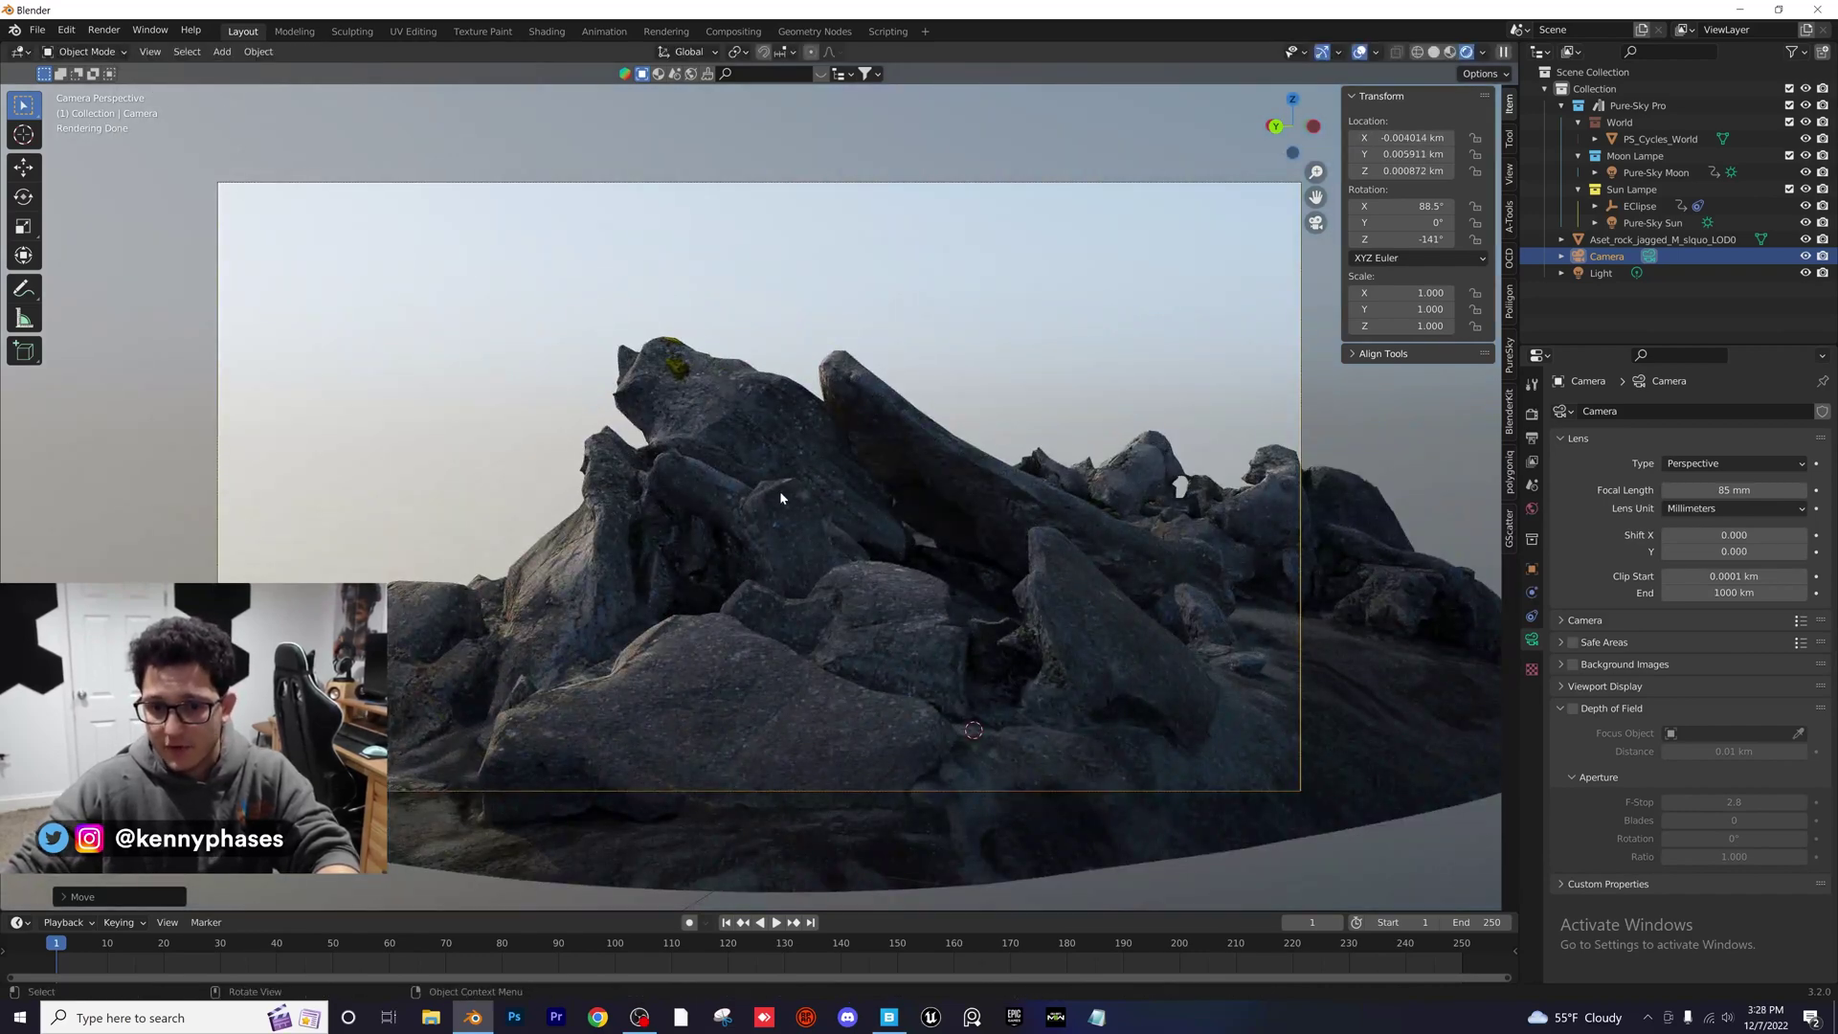
scroll(715, 514, down, 4)
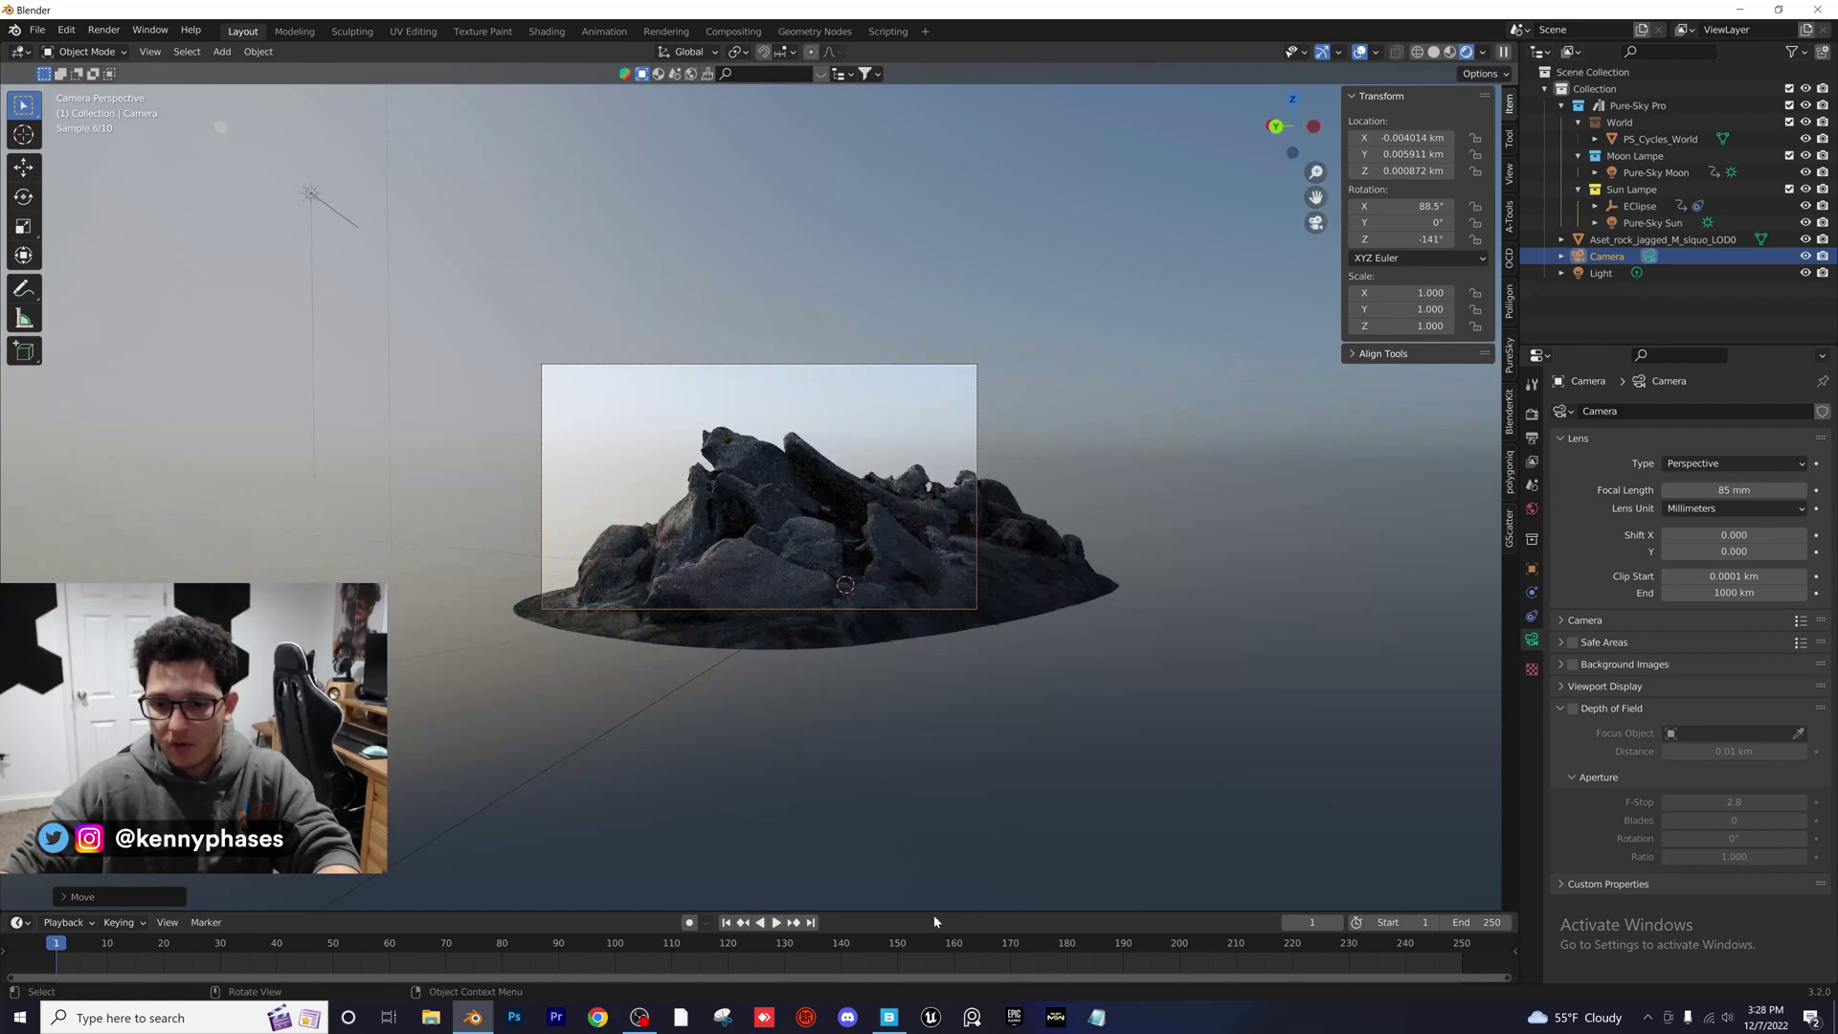
Export the Icelandic Sandy Volcanic Rock from Quixel Bridge and inspect it in Blender
click(890, 1016)
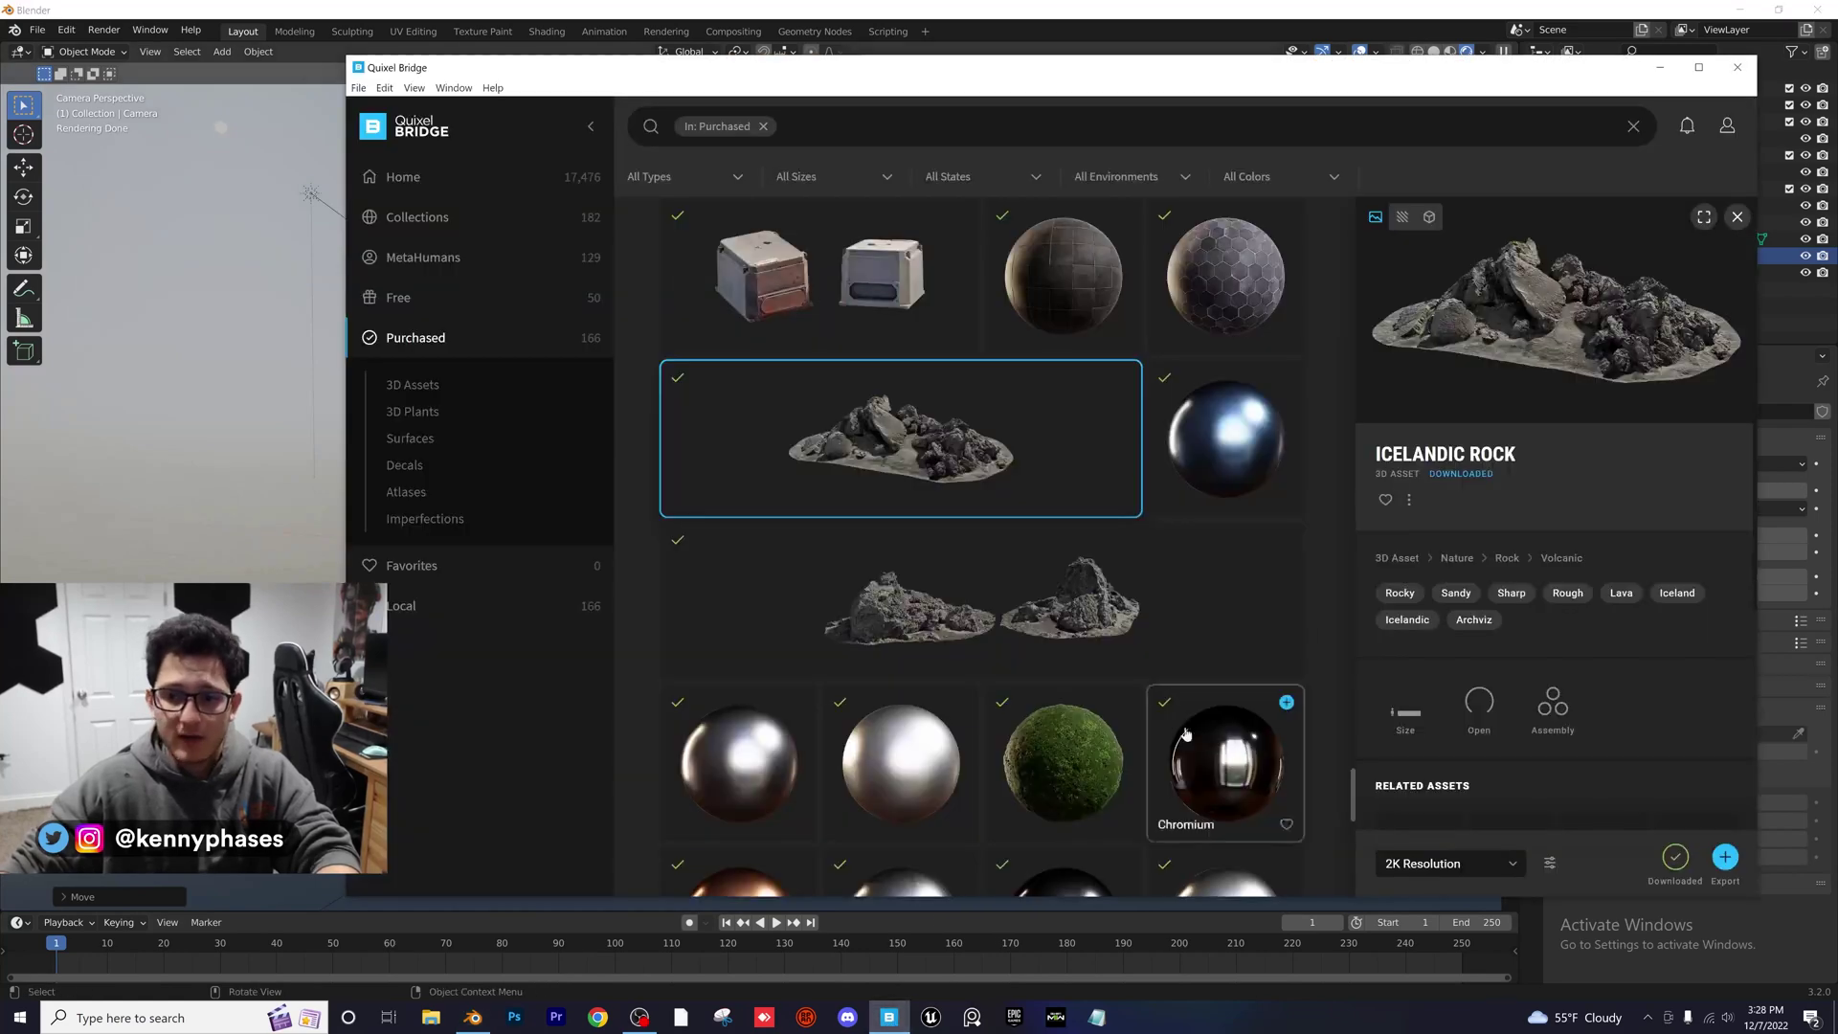
click(990, 590)
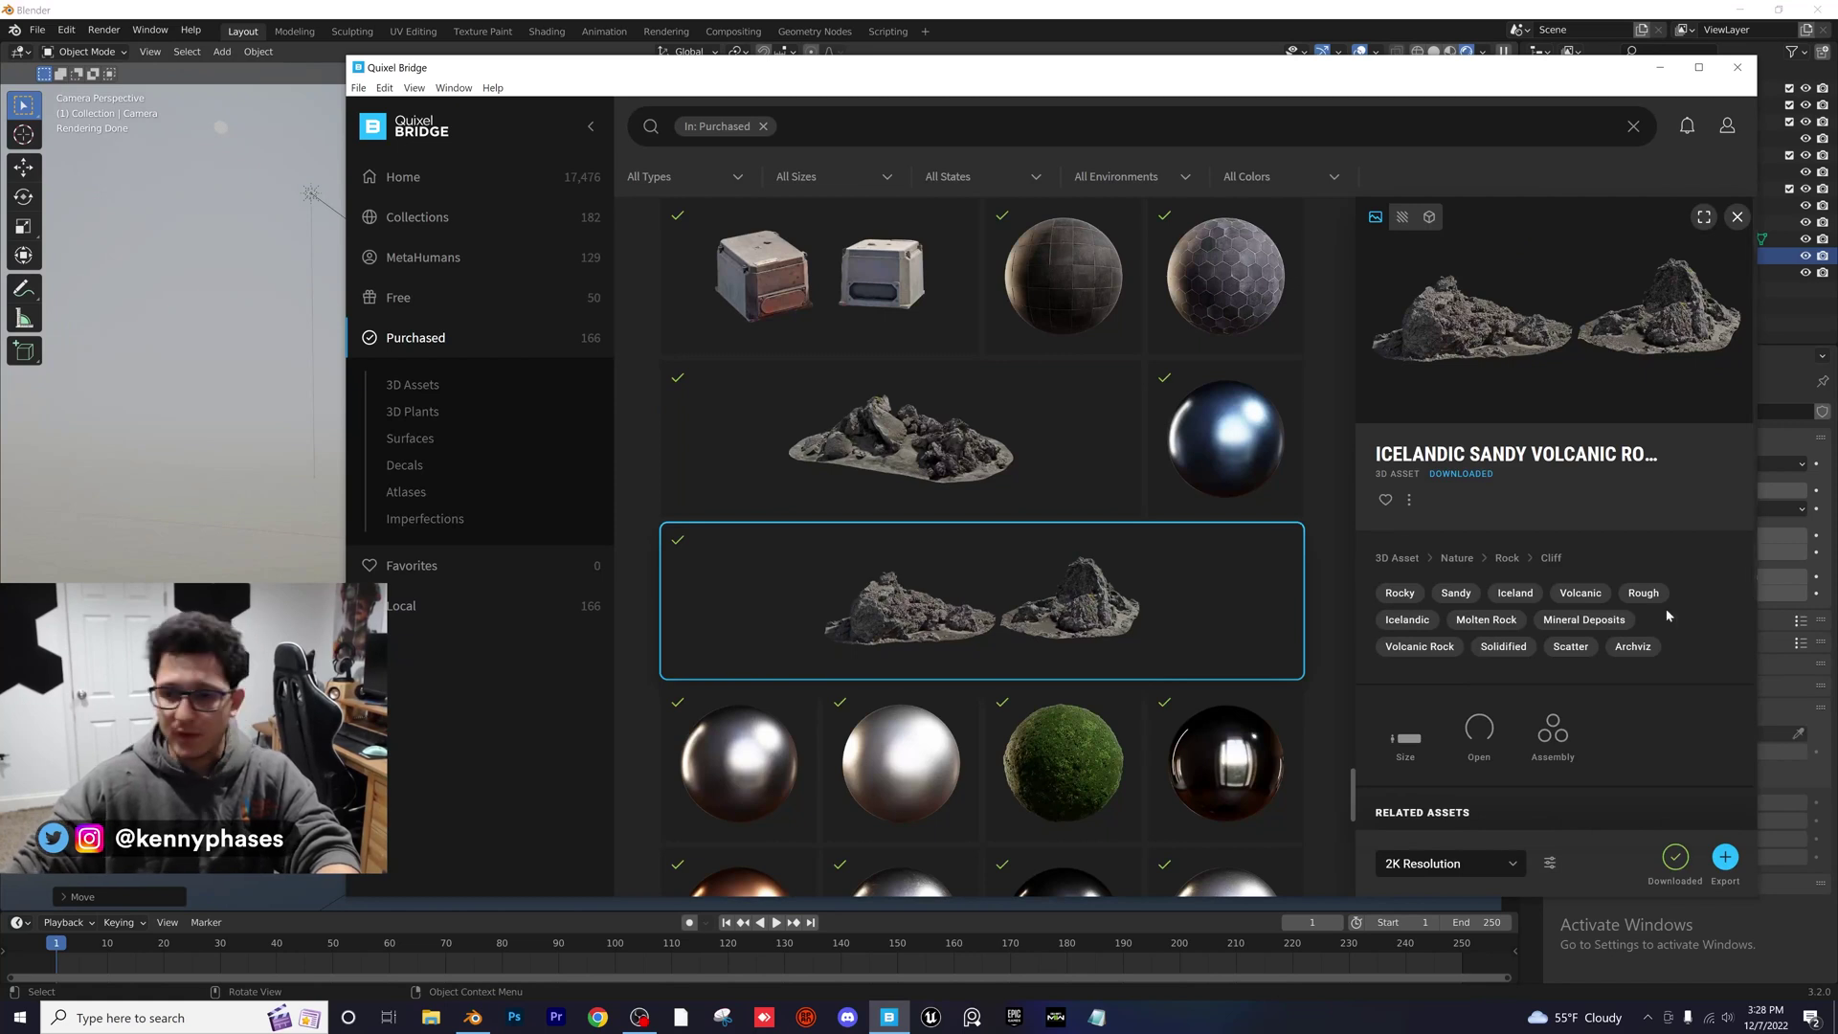
click(1725, 857)
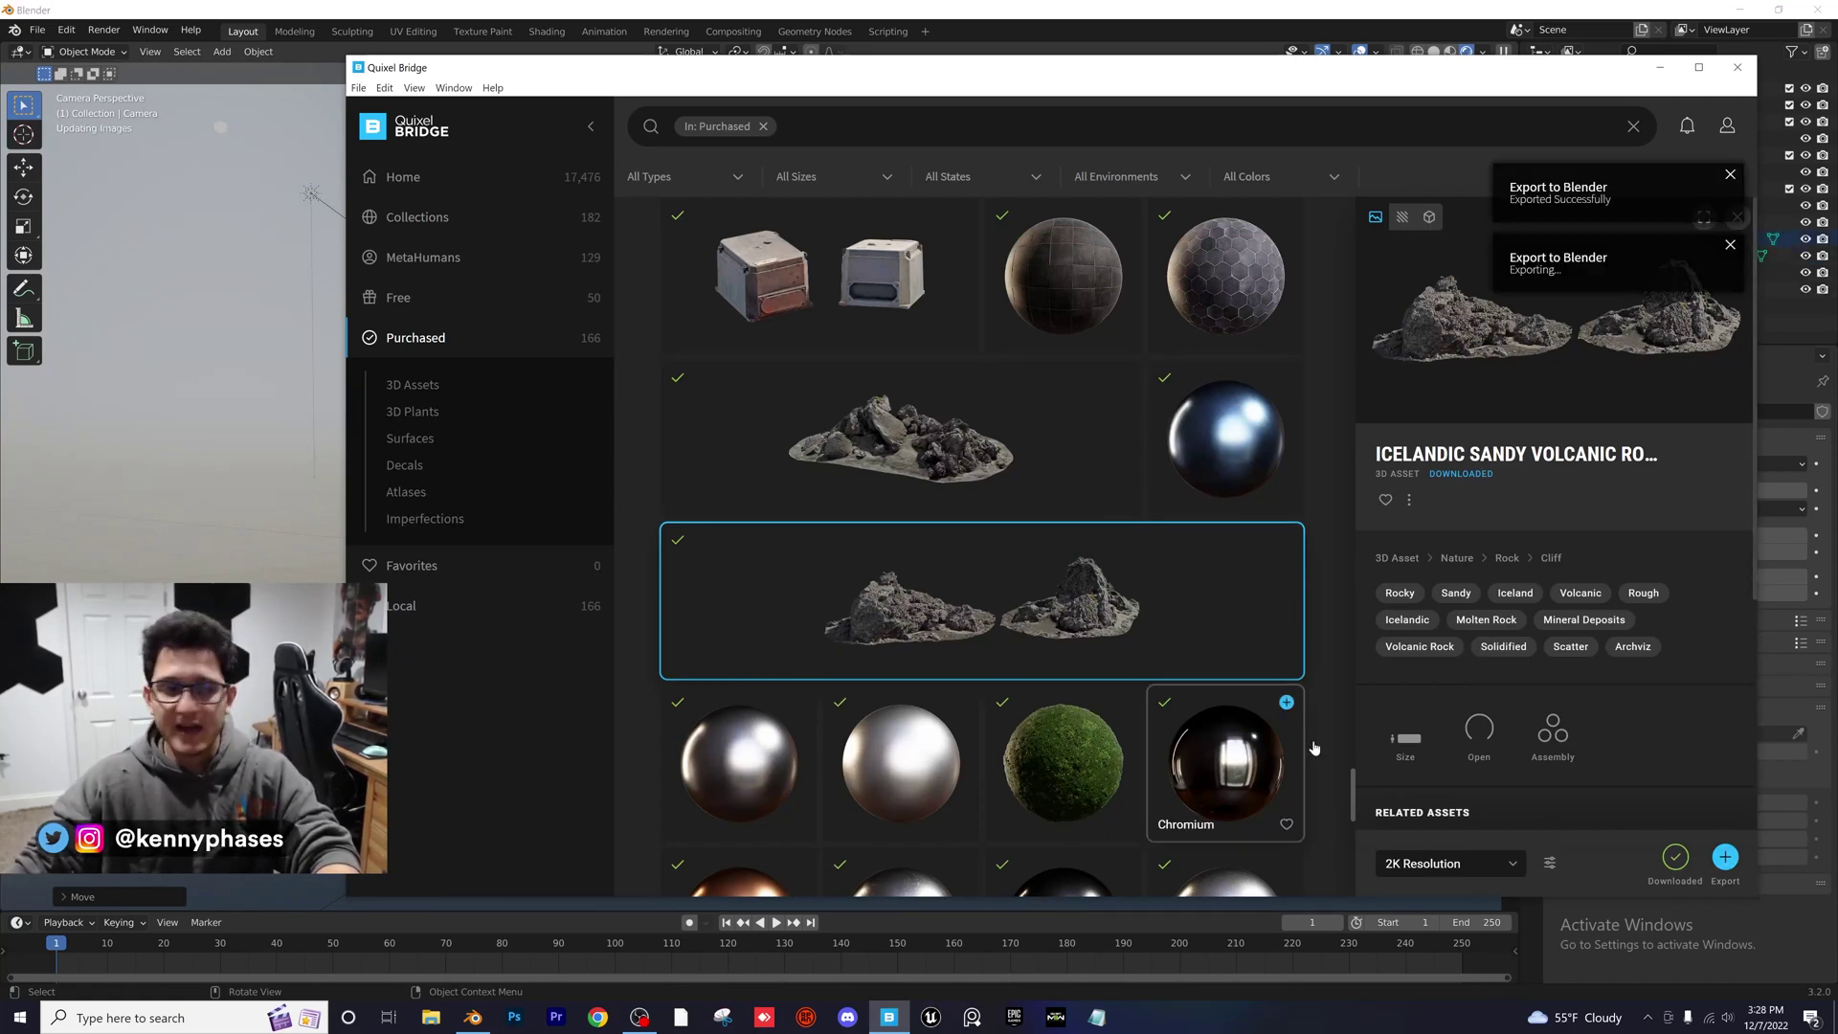
key(alt+Tab)
middle_drag(948, 522, 779, 533)
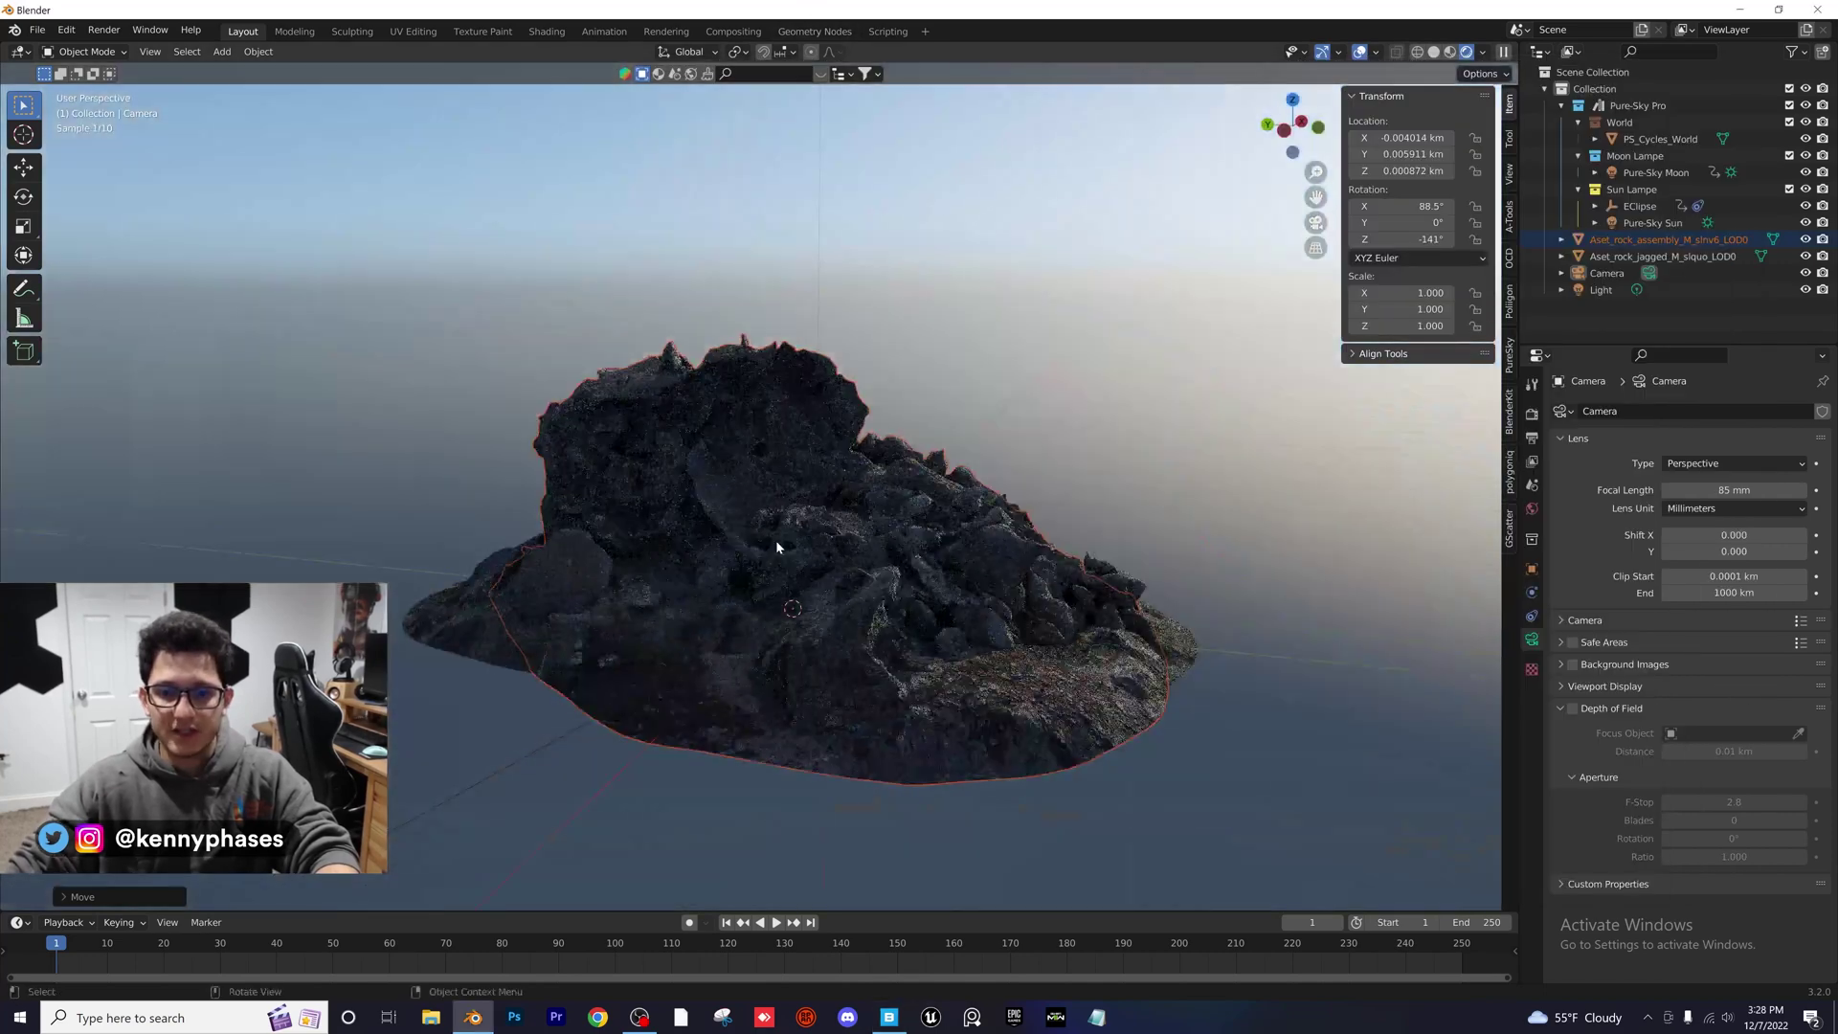
middle_drag(952, 525, 1065, 581)
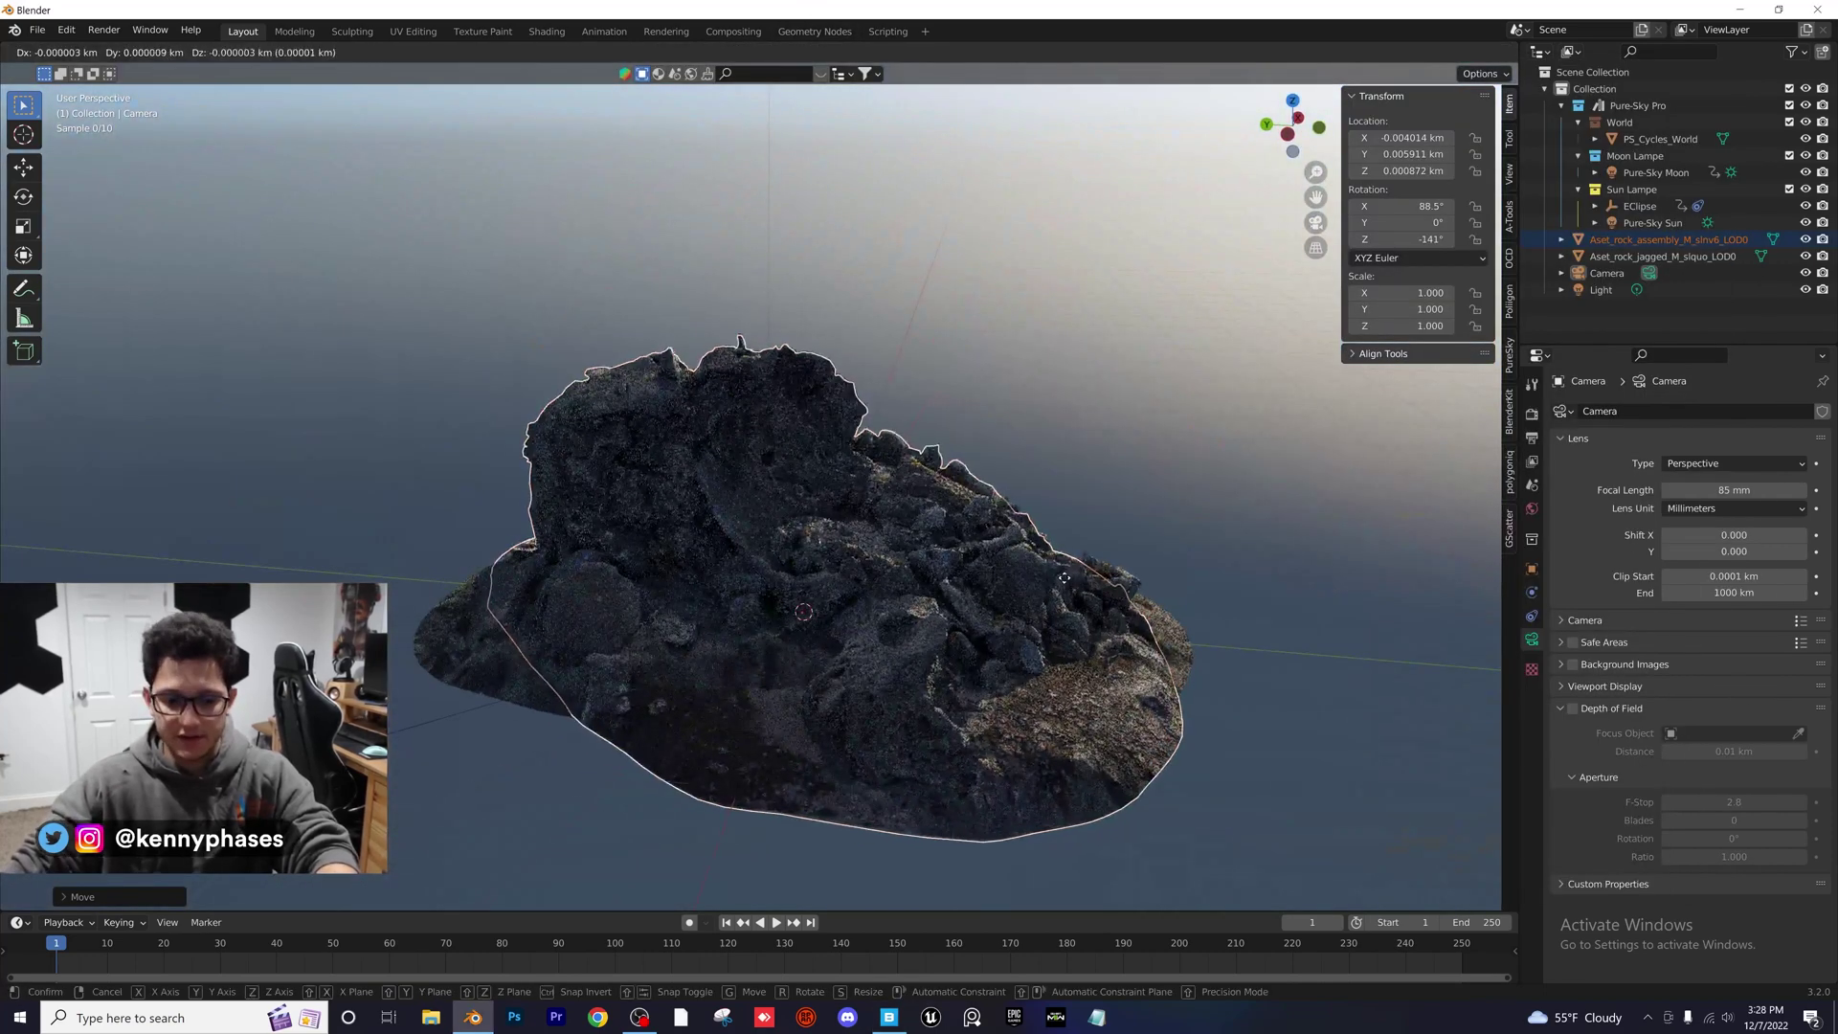
Place the new volcanic rock beside the jagged rock, checking from the top view
key(g)
click(540, 566)
middle_drag(540, 566, 649, 428)
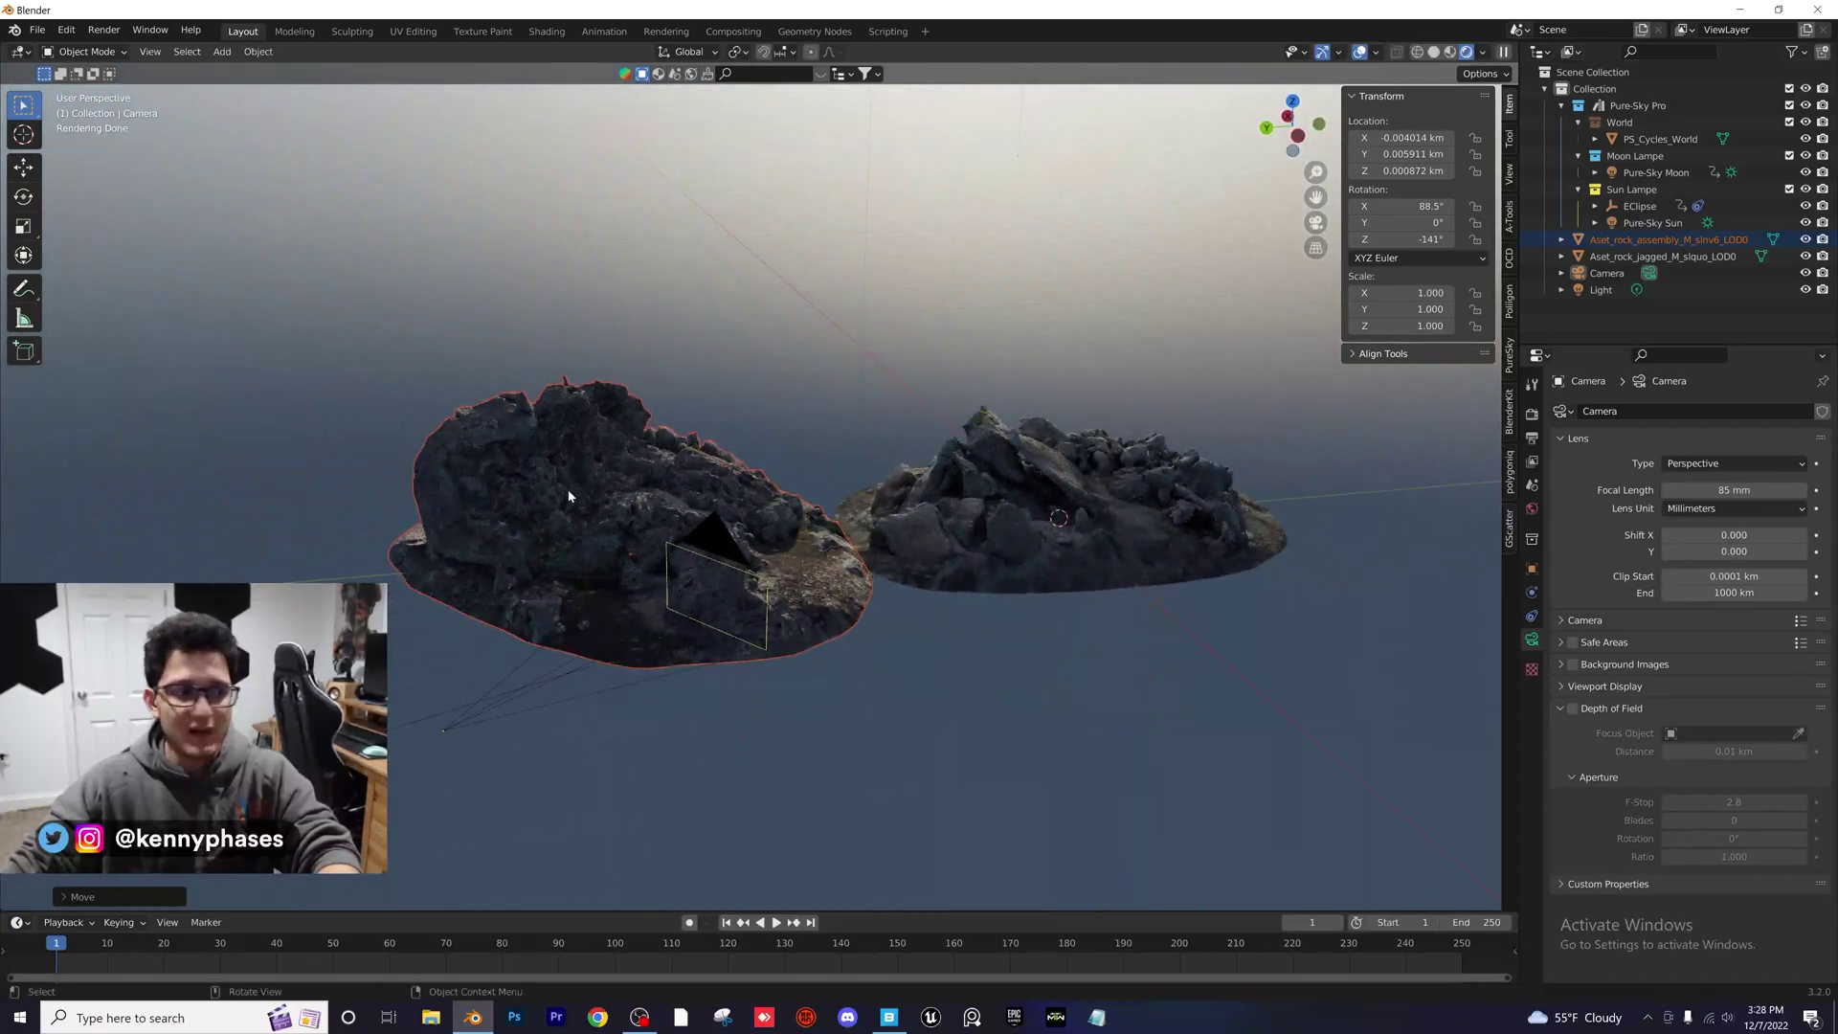
middle_drag(764, 522, 755, 471)
key(KP_7)
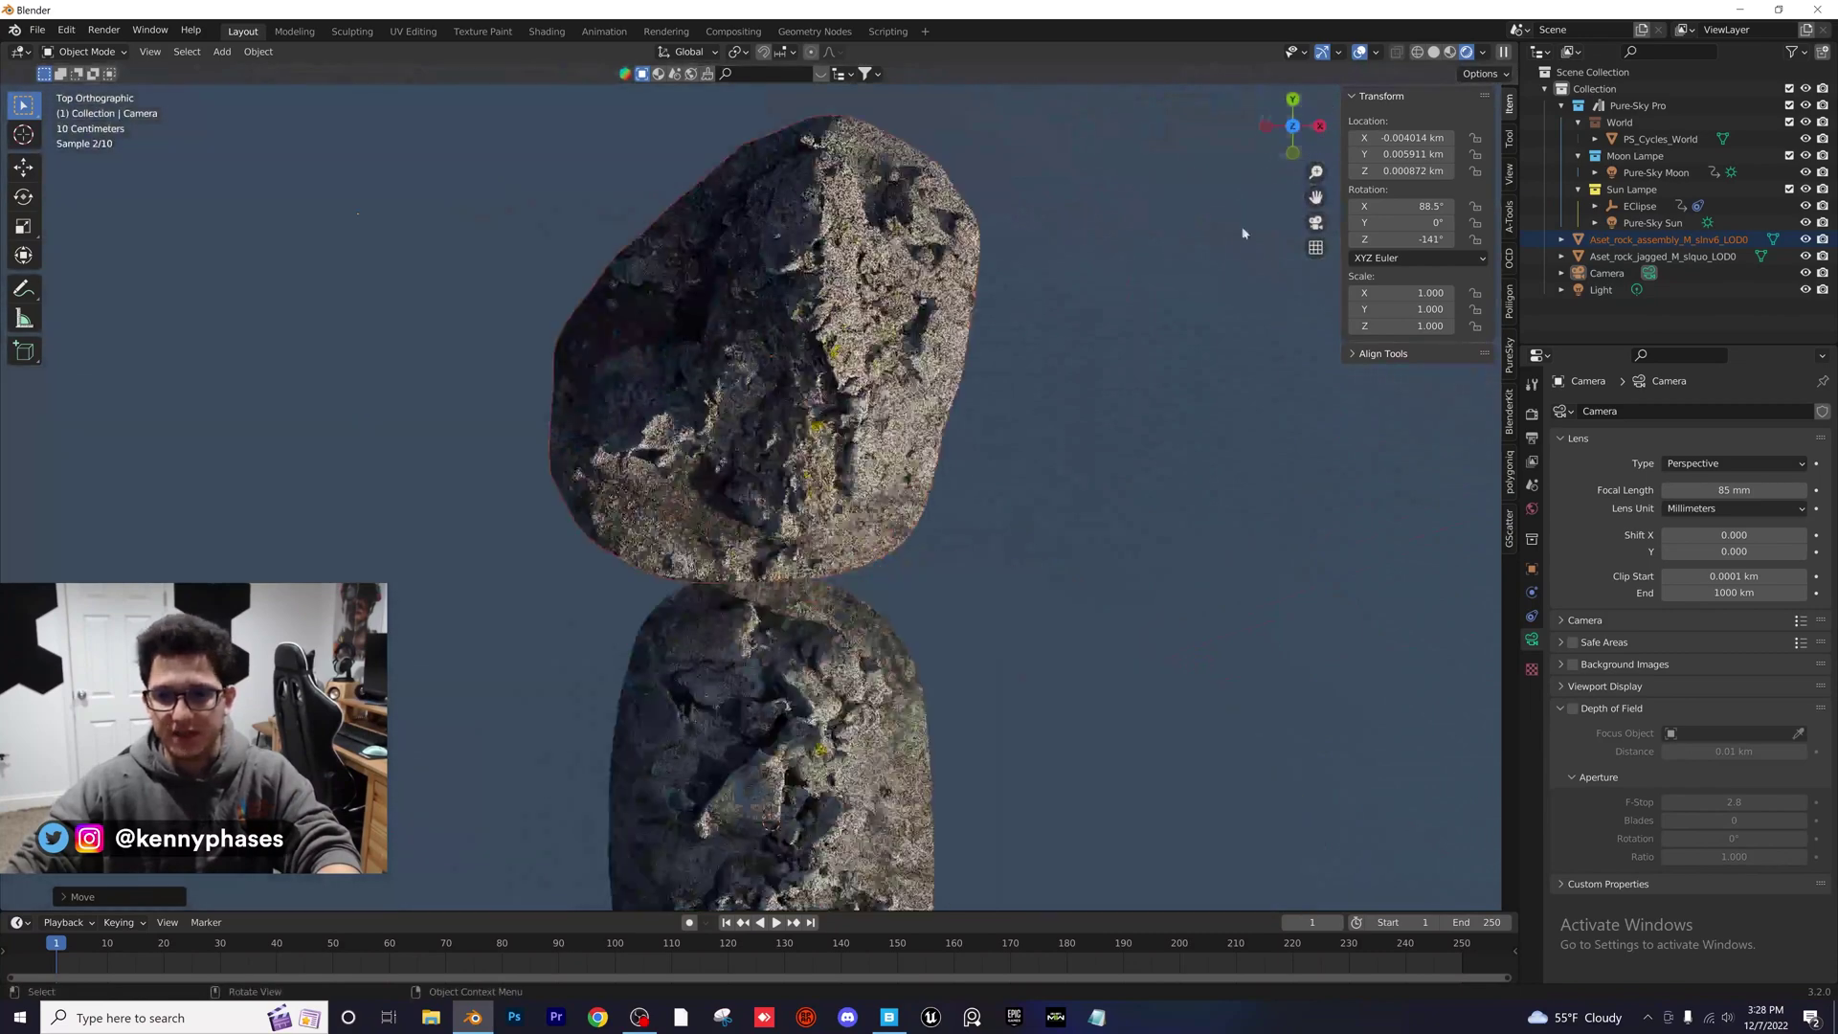
scroll(1248, 234, down, 4)
key(g)
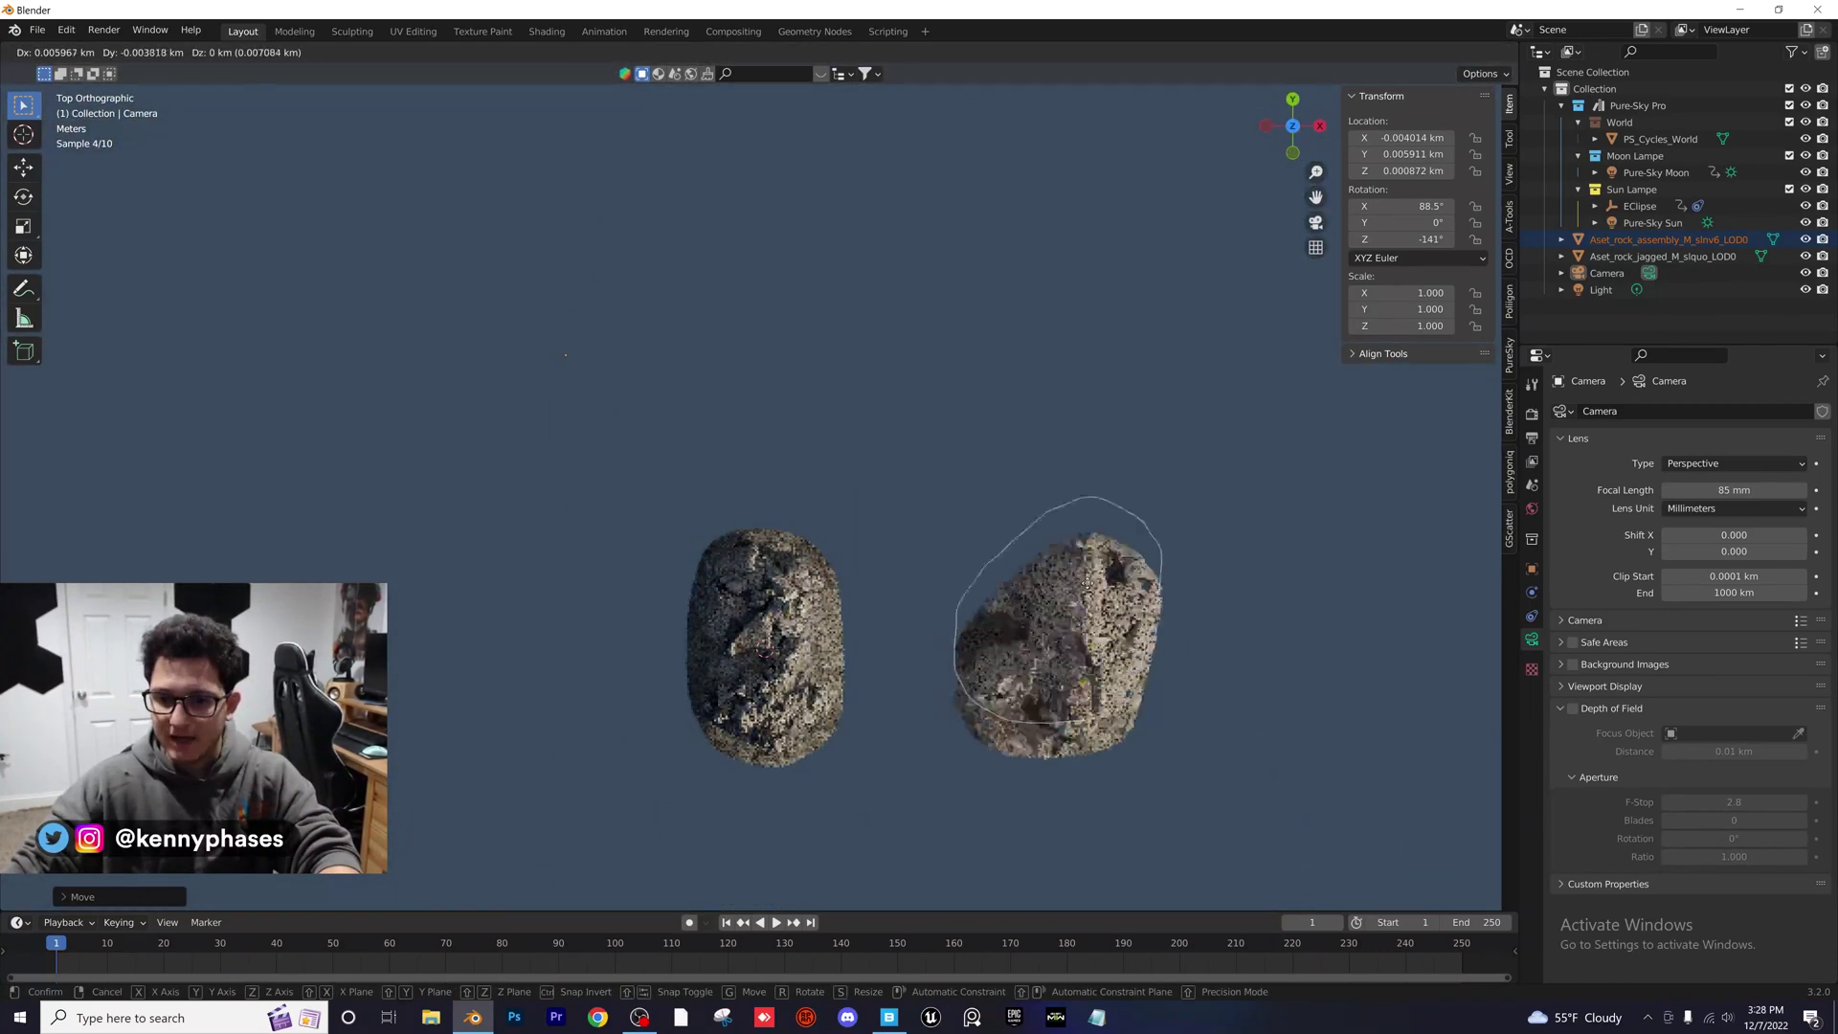
click(1033, 515)
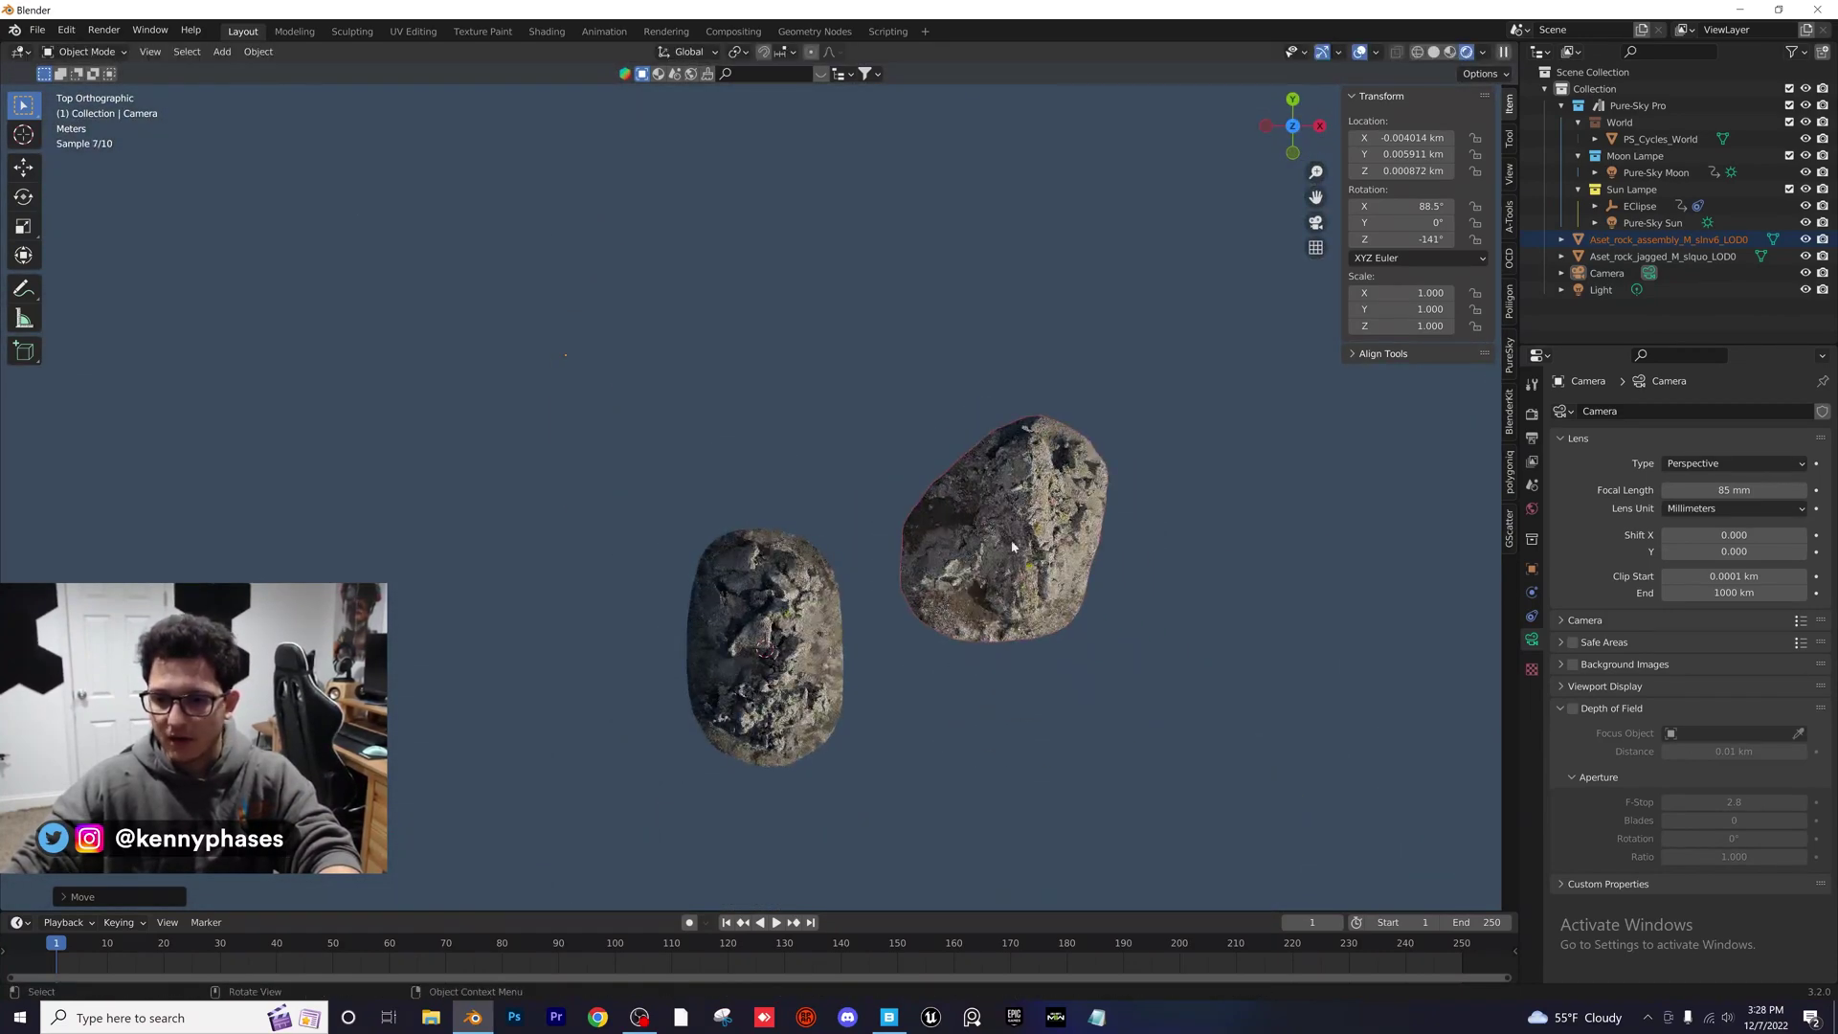
middle_drag(870, 438, 505, 128)
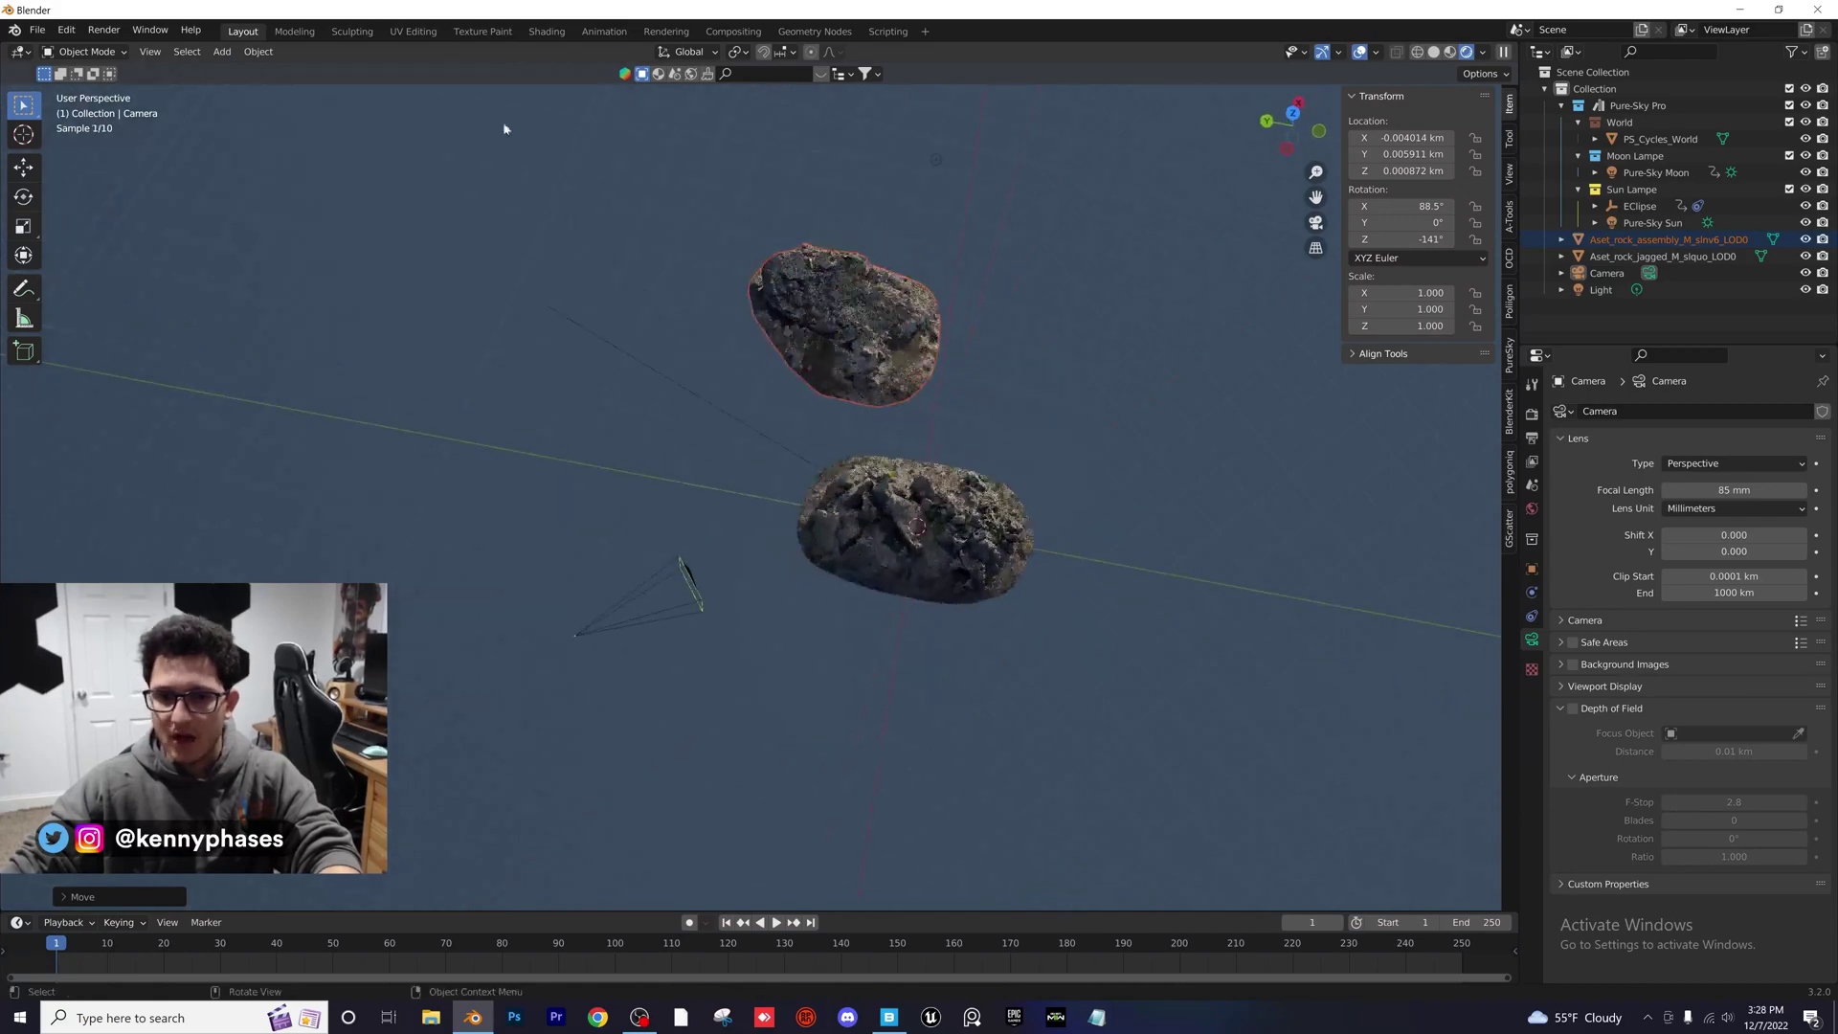
Add a plane and scale it to about 12.974 as ground under both rocks
click(222, 51)
mouse_move(246, 66)
click(412, 70)
key(s)
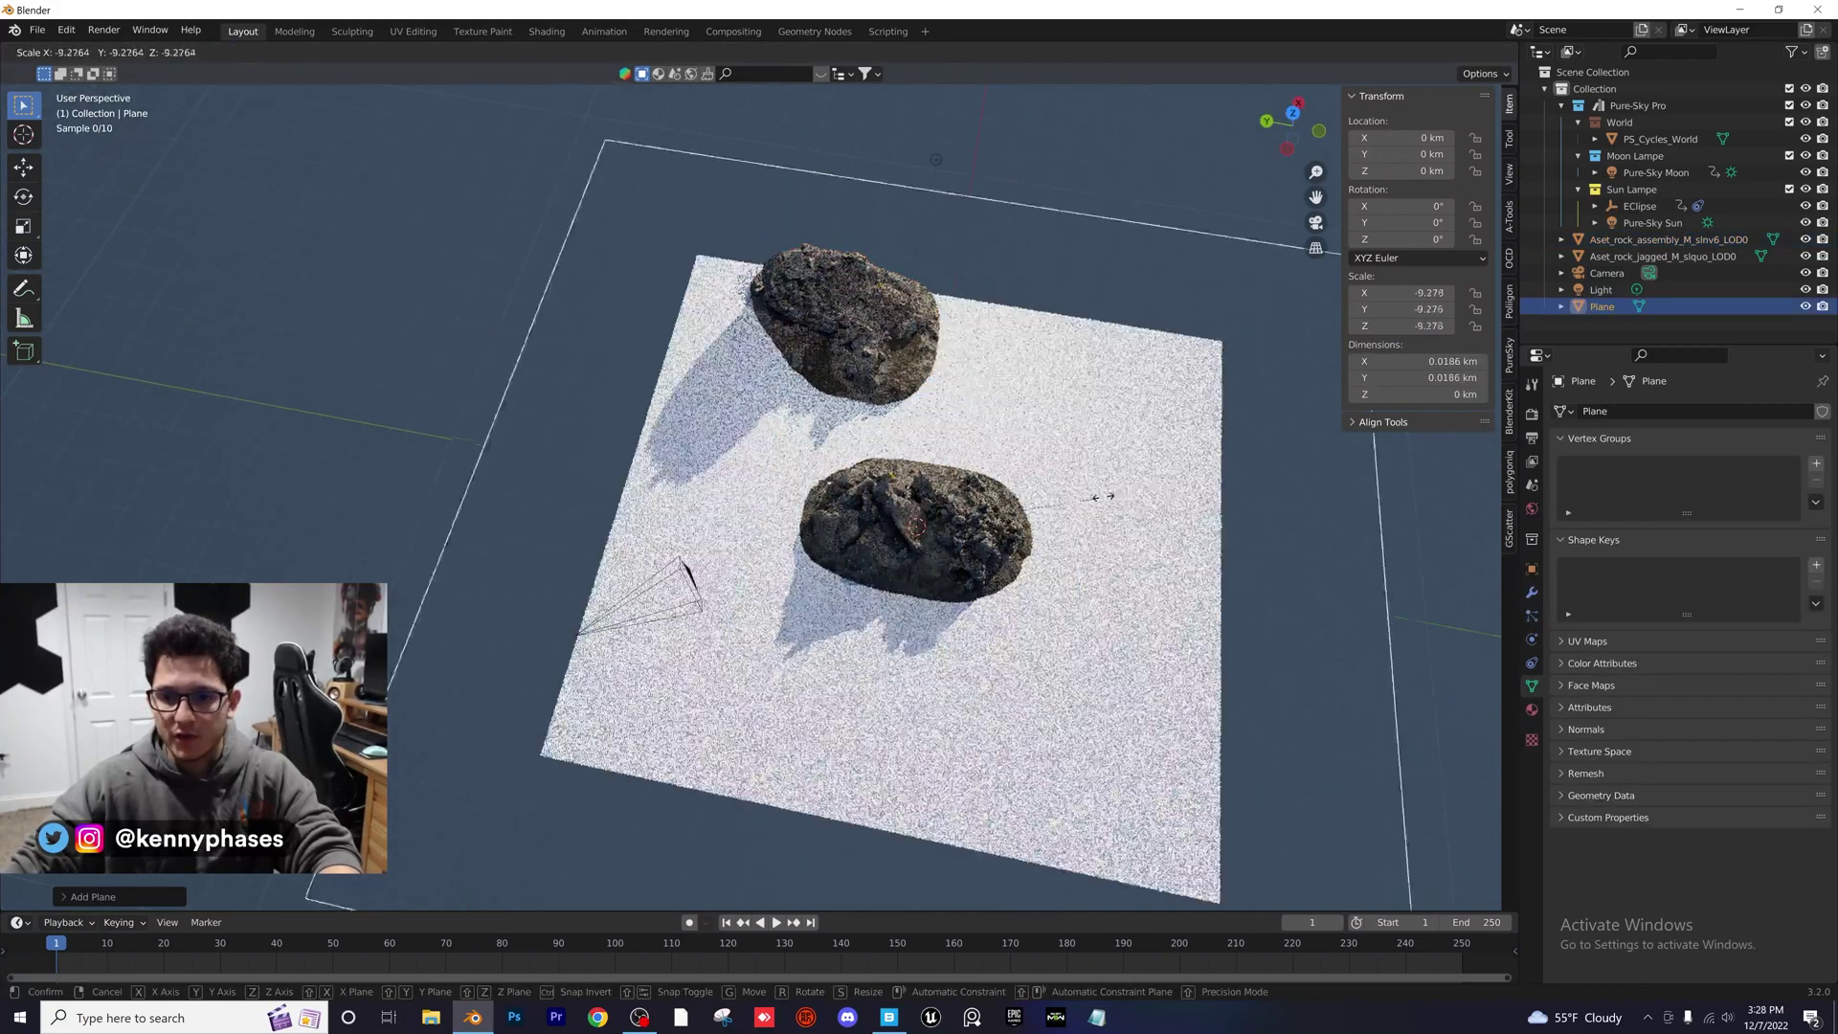
click(1187, 493)
middle_drag(1187, 493, 907, 526)
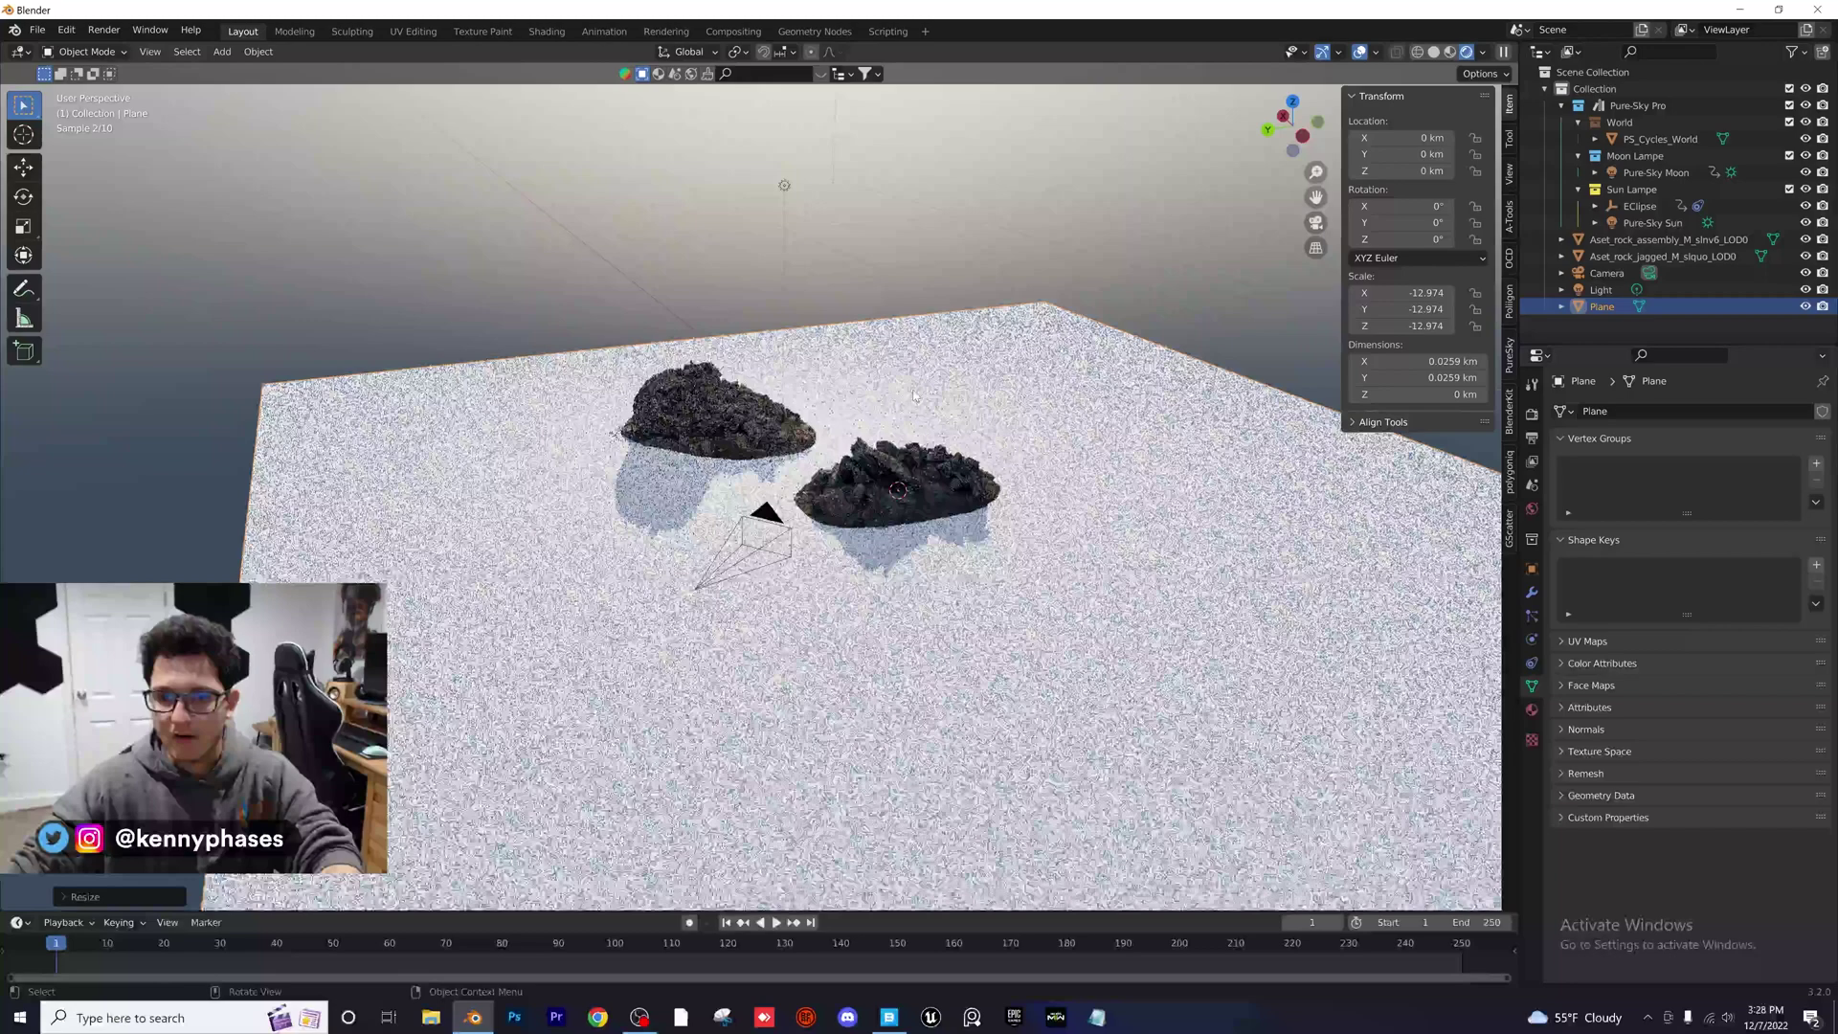
Save the scene as IAVA-sCENE.blend
key(ctrl+s)
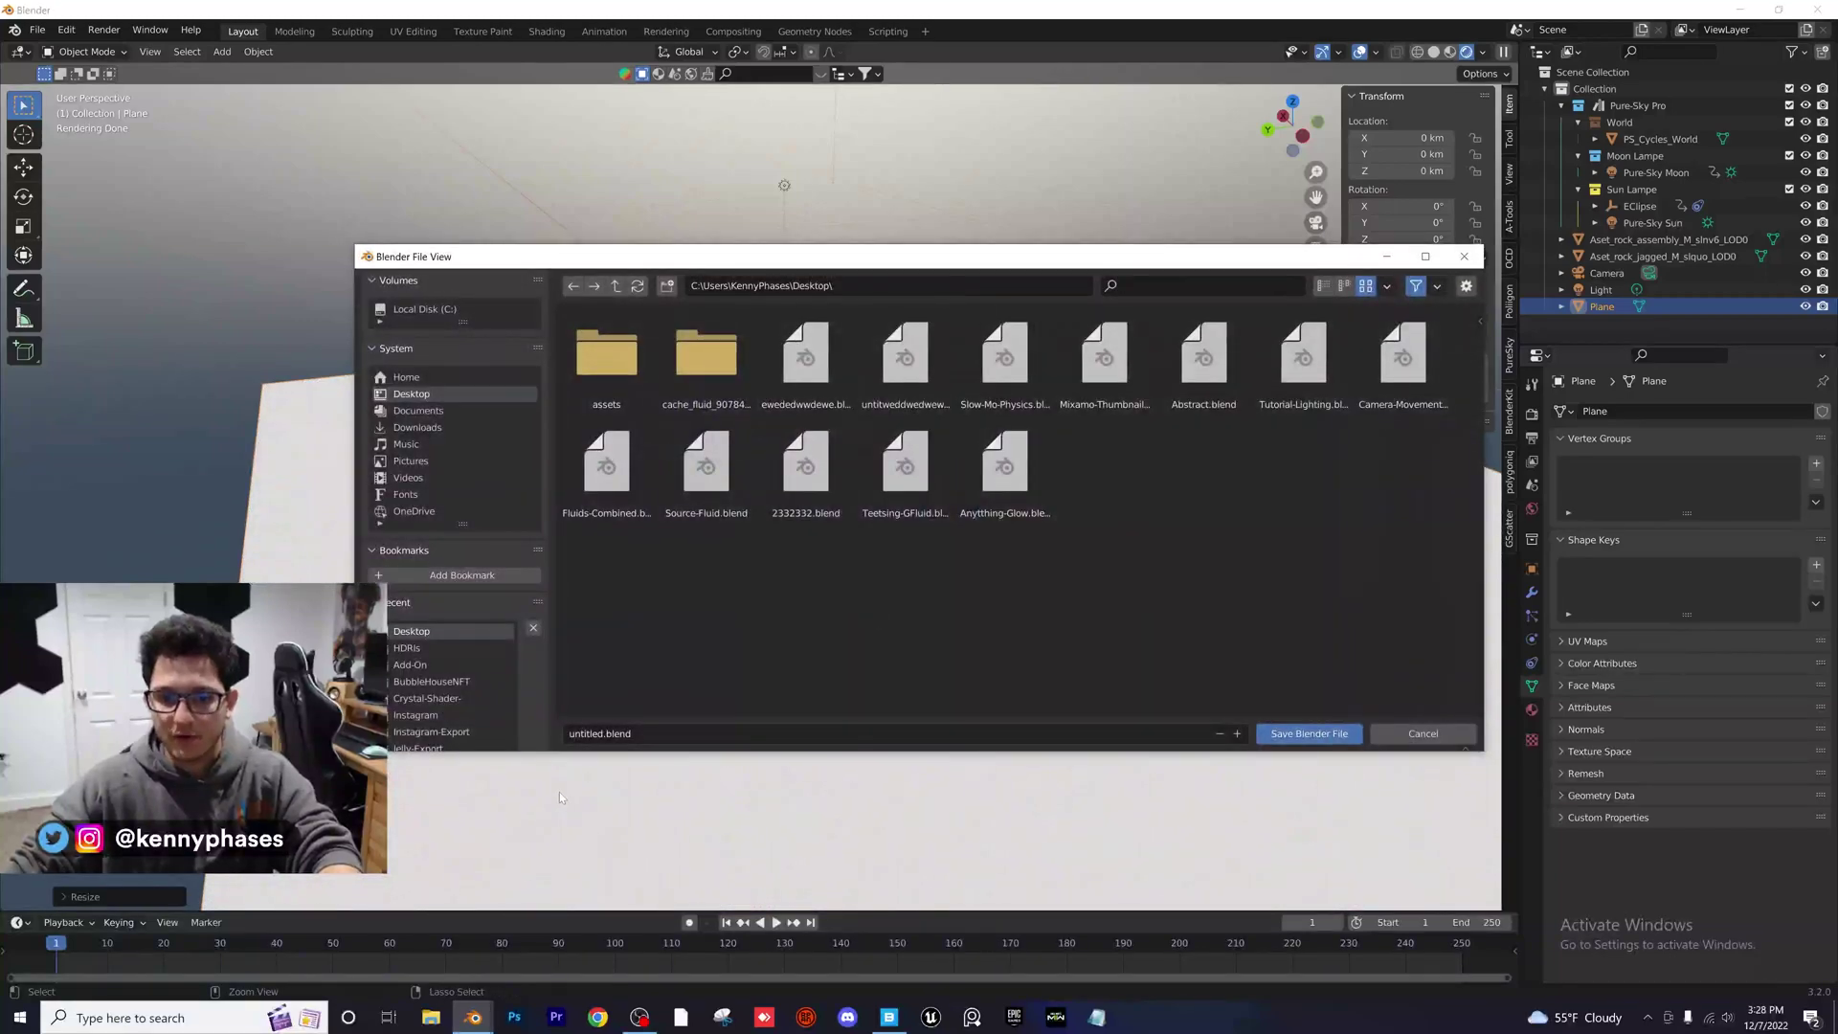
click(600, 734)
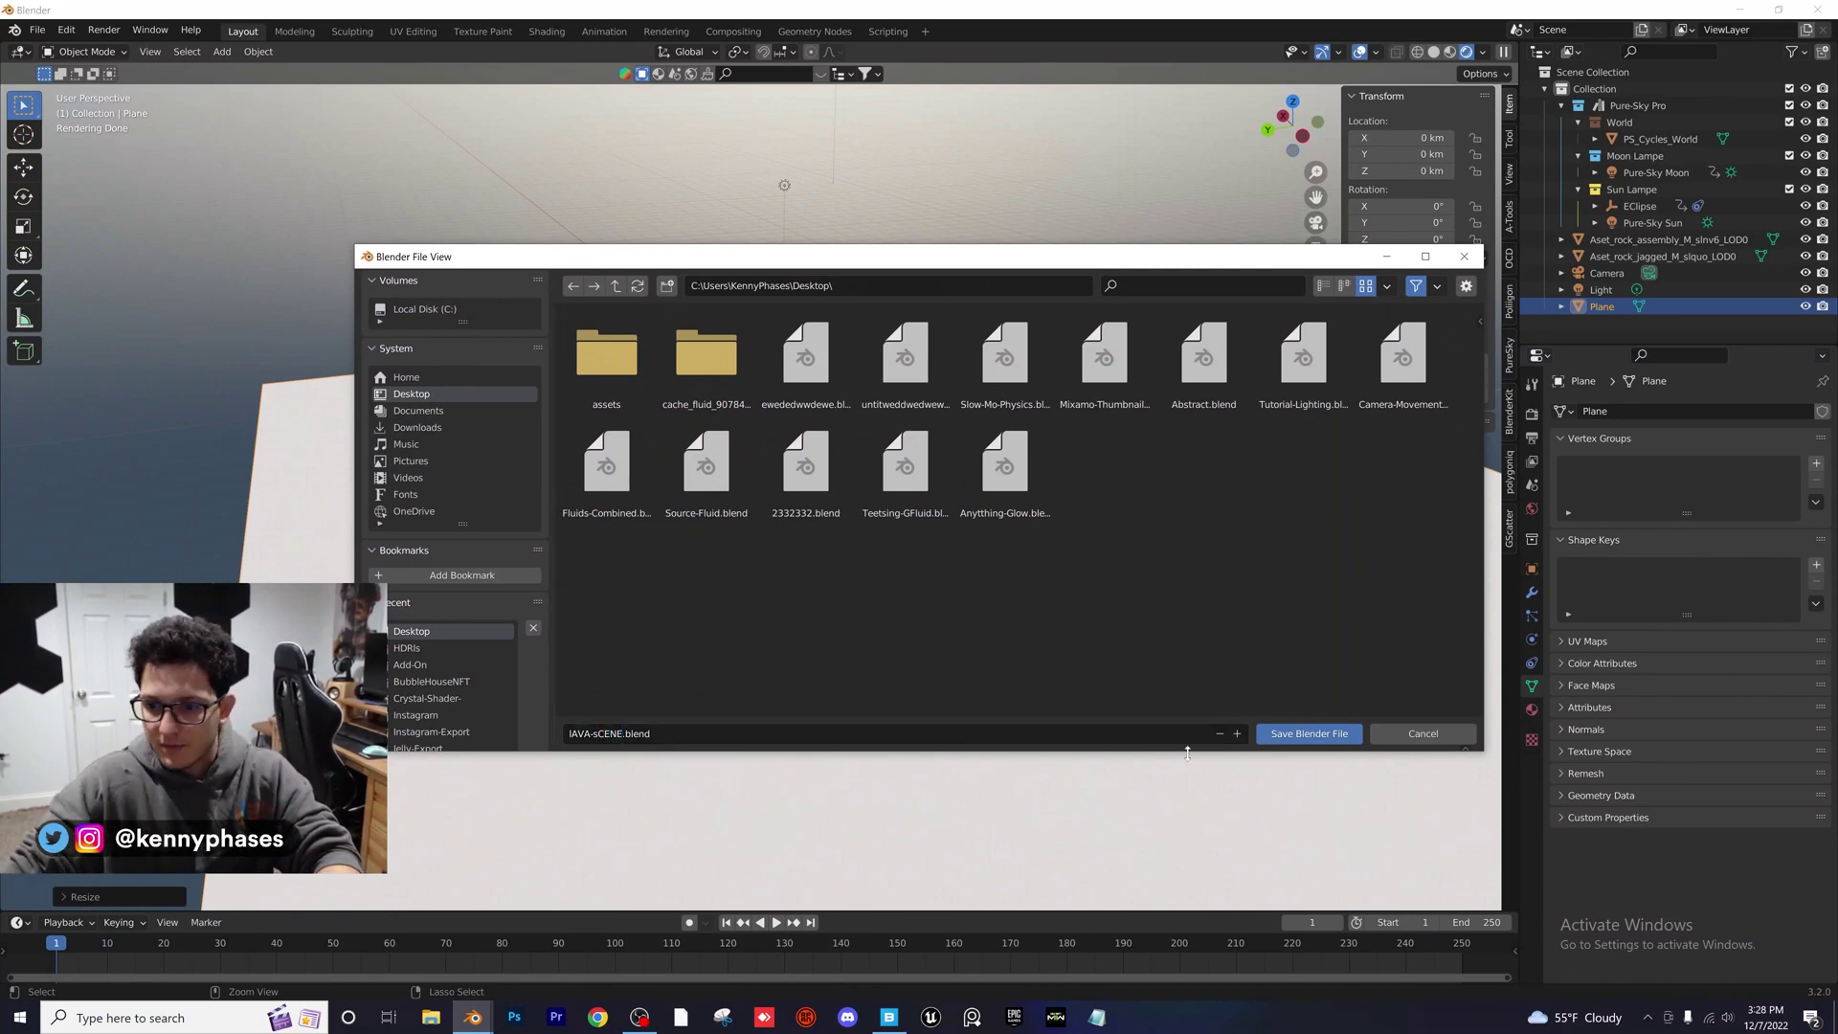
click(1308, 733)
Open the Iceland collection in Quixel Bridge and select the Icelandic Sharp Rock surface
click(889, 1017)
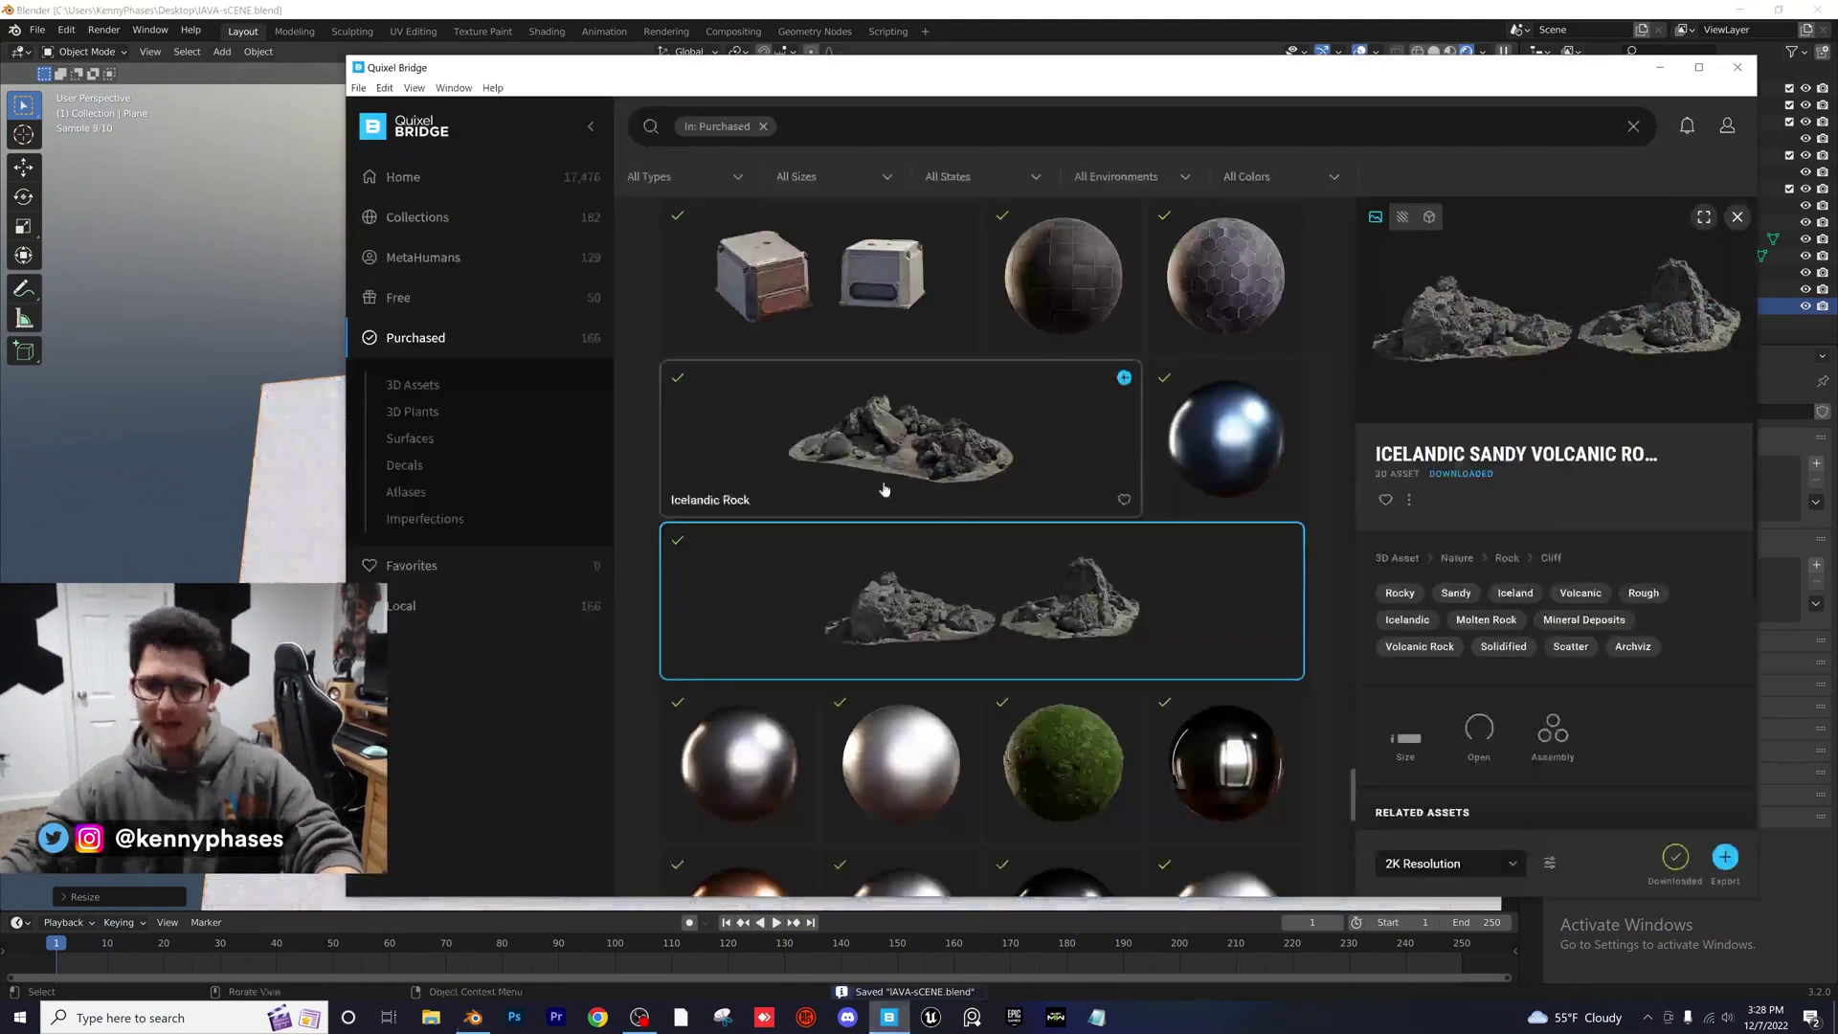
scroll(910, 409, down, 3)
scroll(909, 410, down, 5)
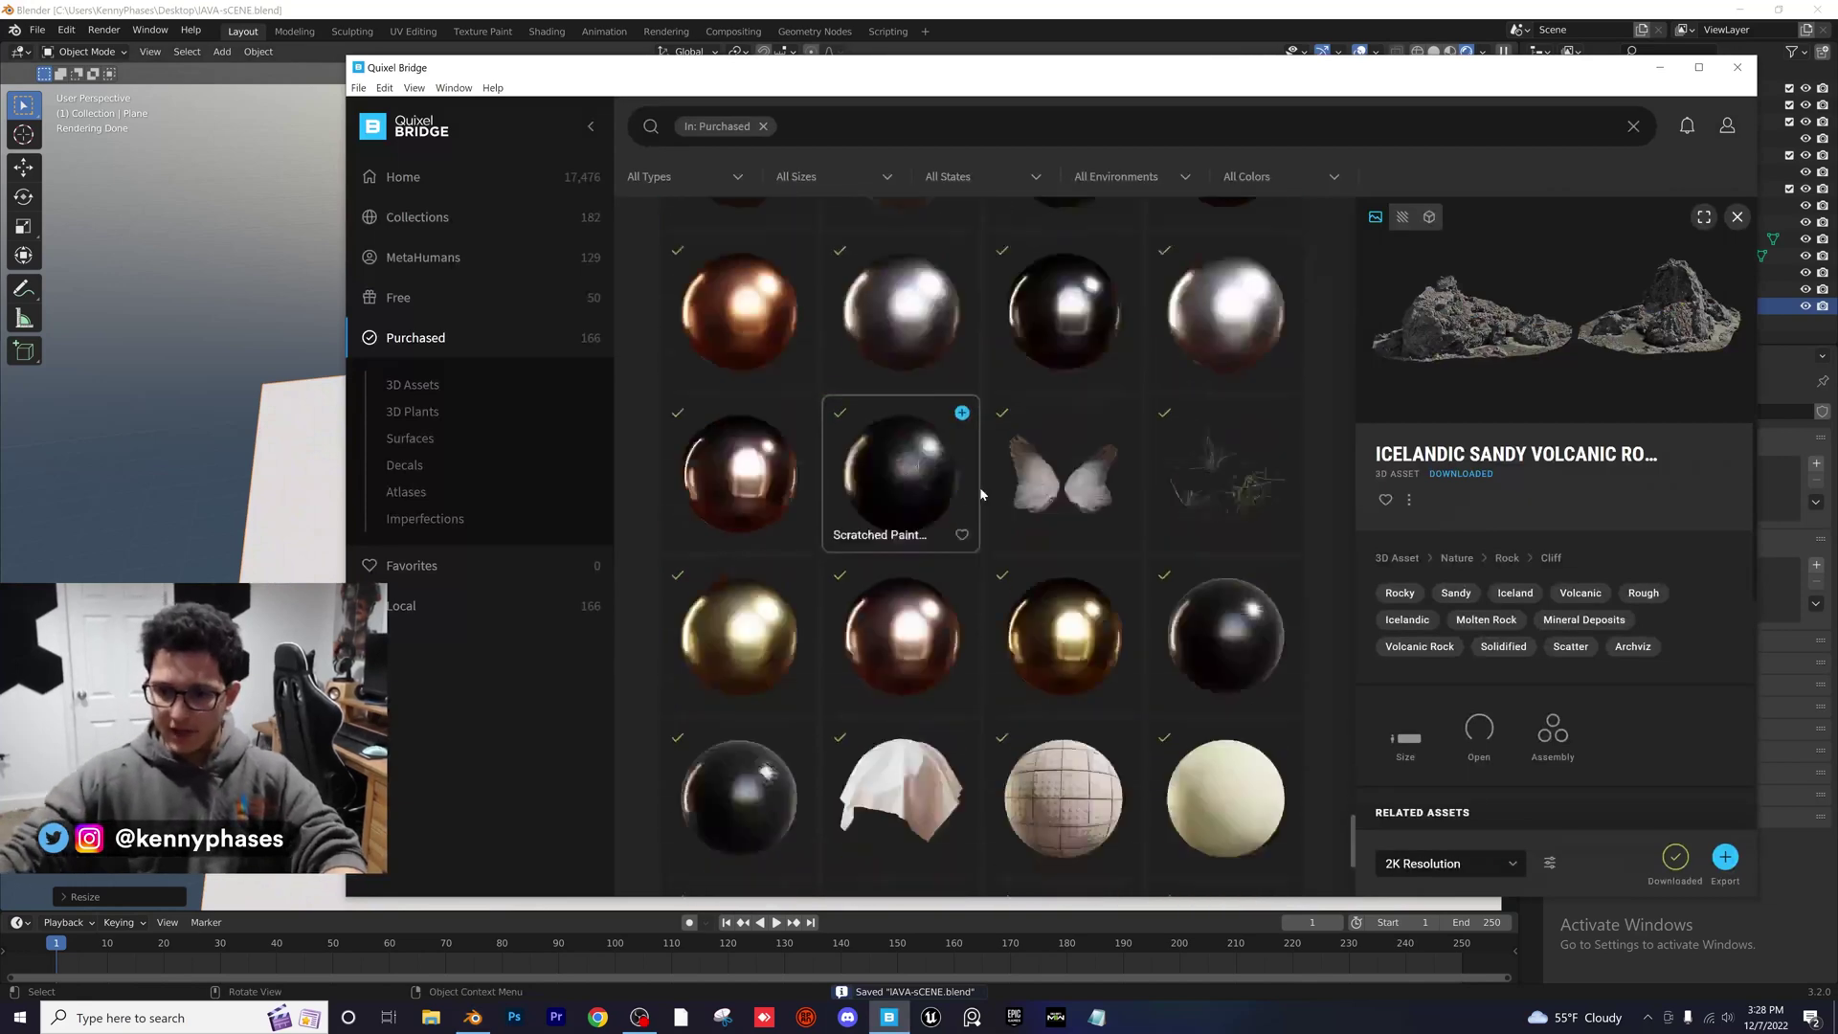
scroll(915, 512, up, 2)
scroll(915, 512, up, 3)
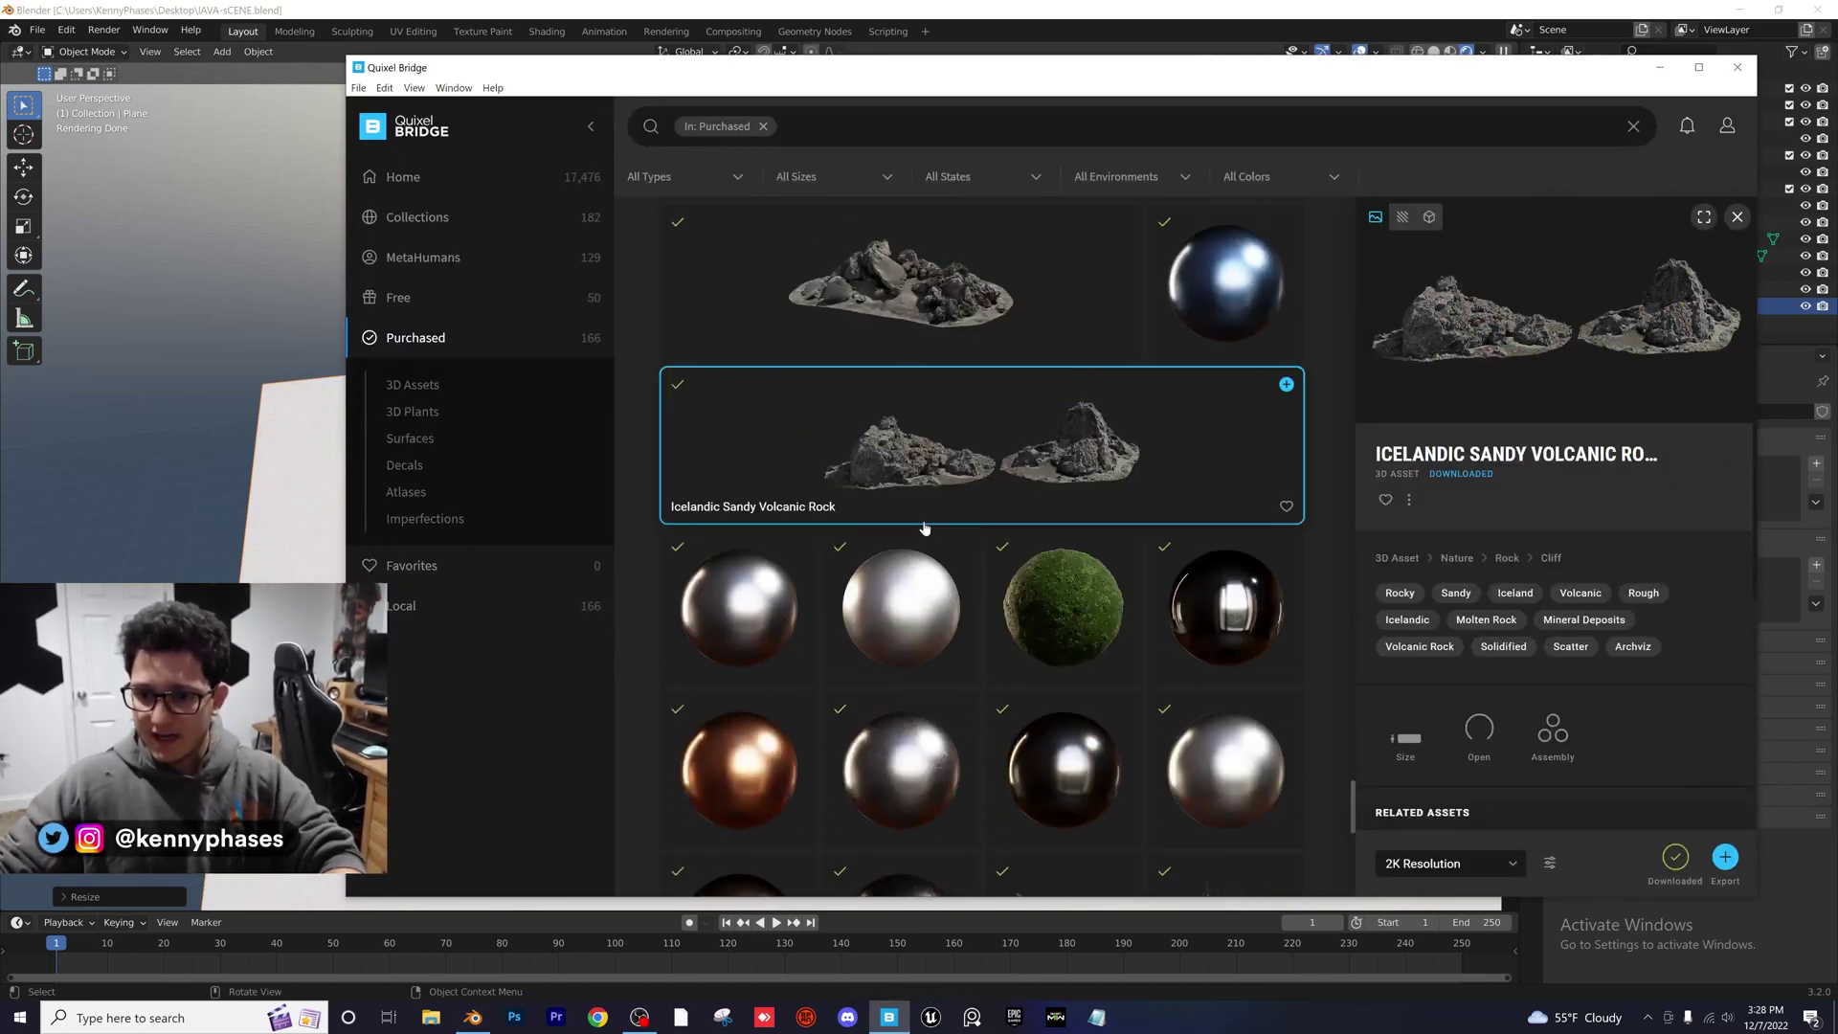
scroll(1556, 694, down, 5)
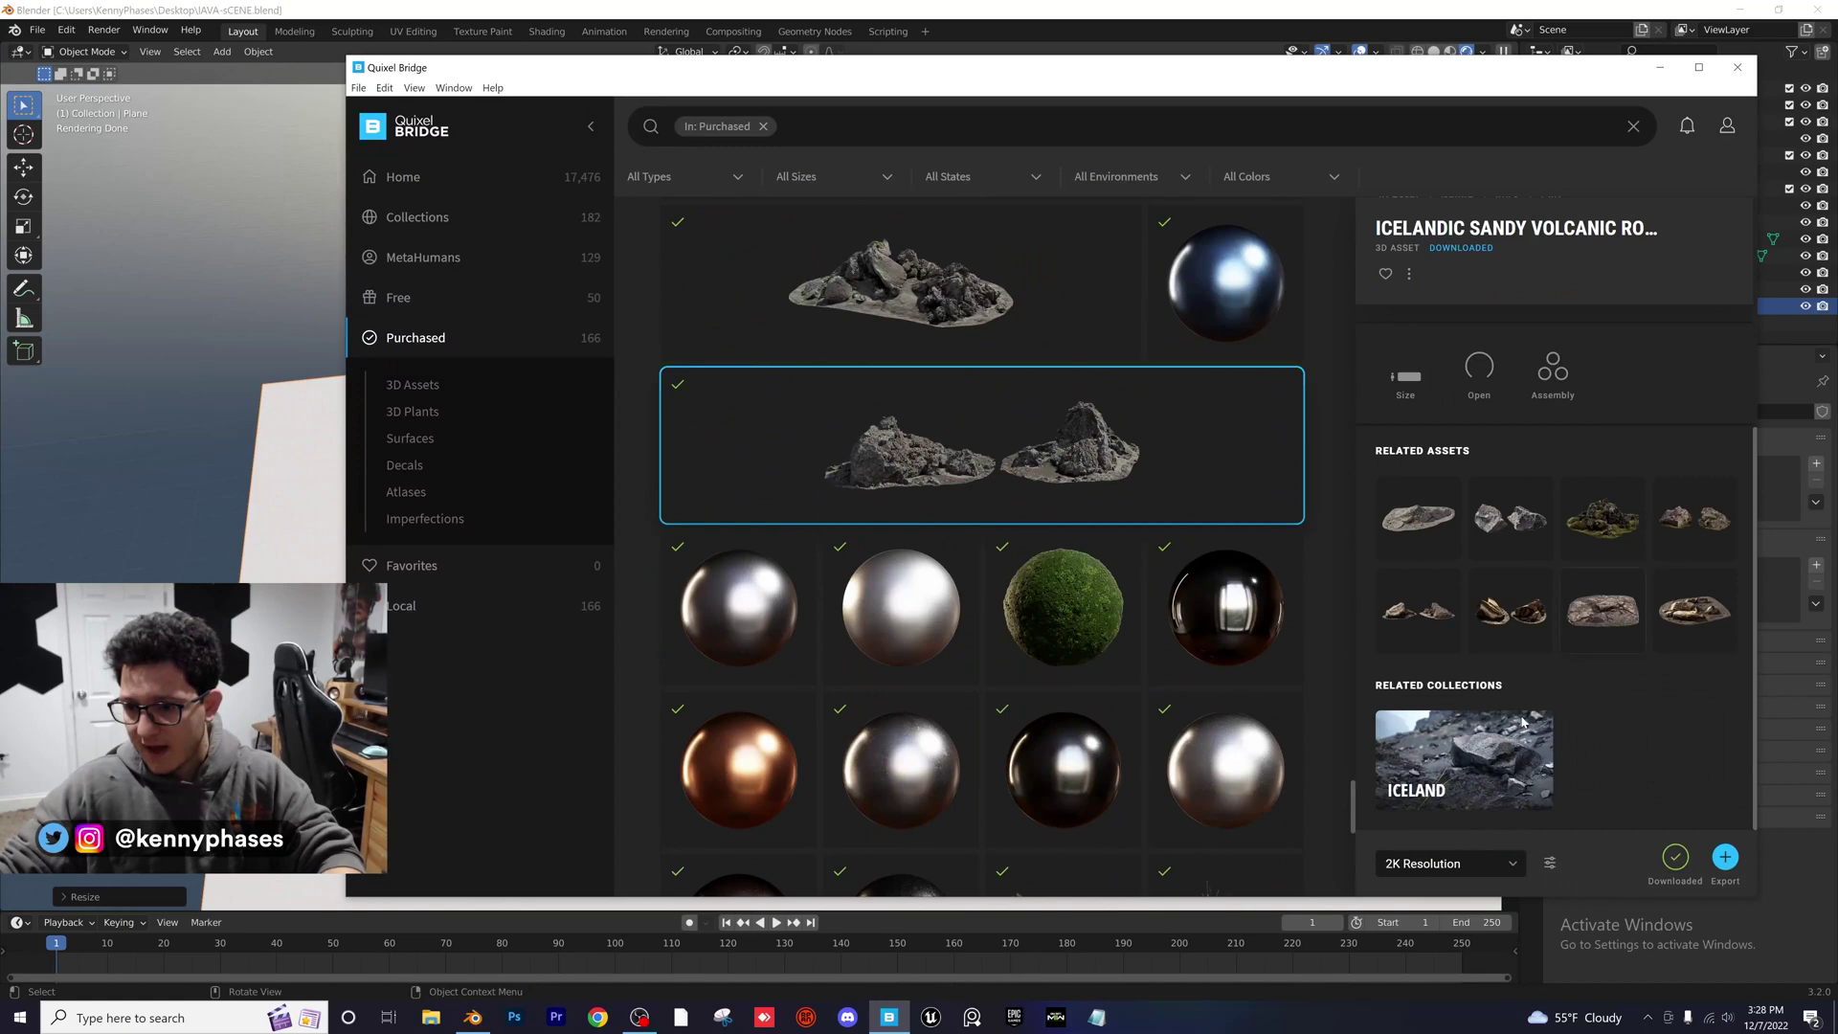
click(1523, 724)
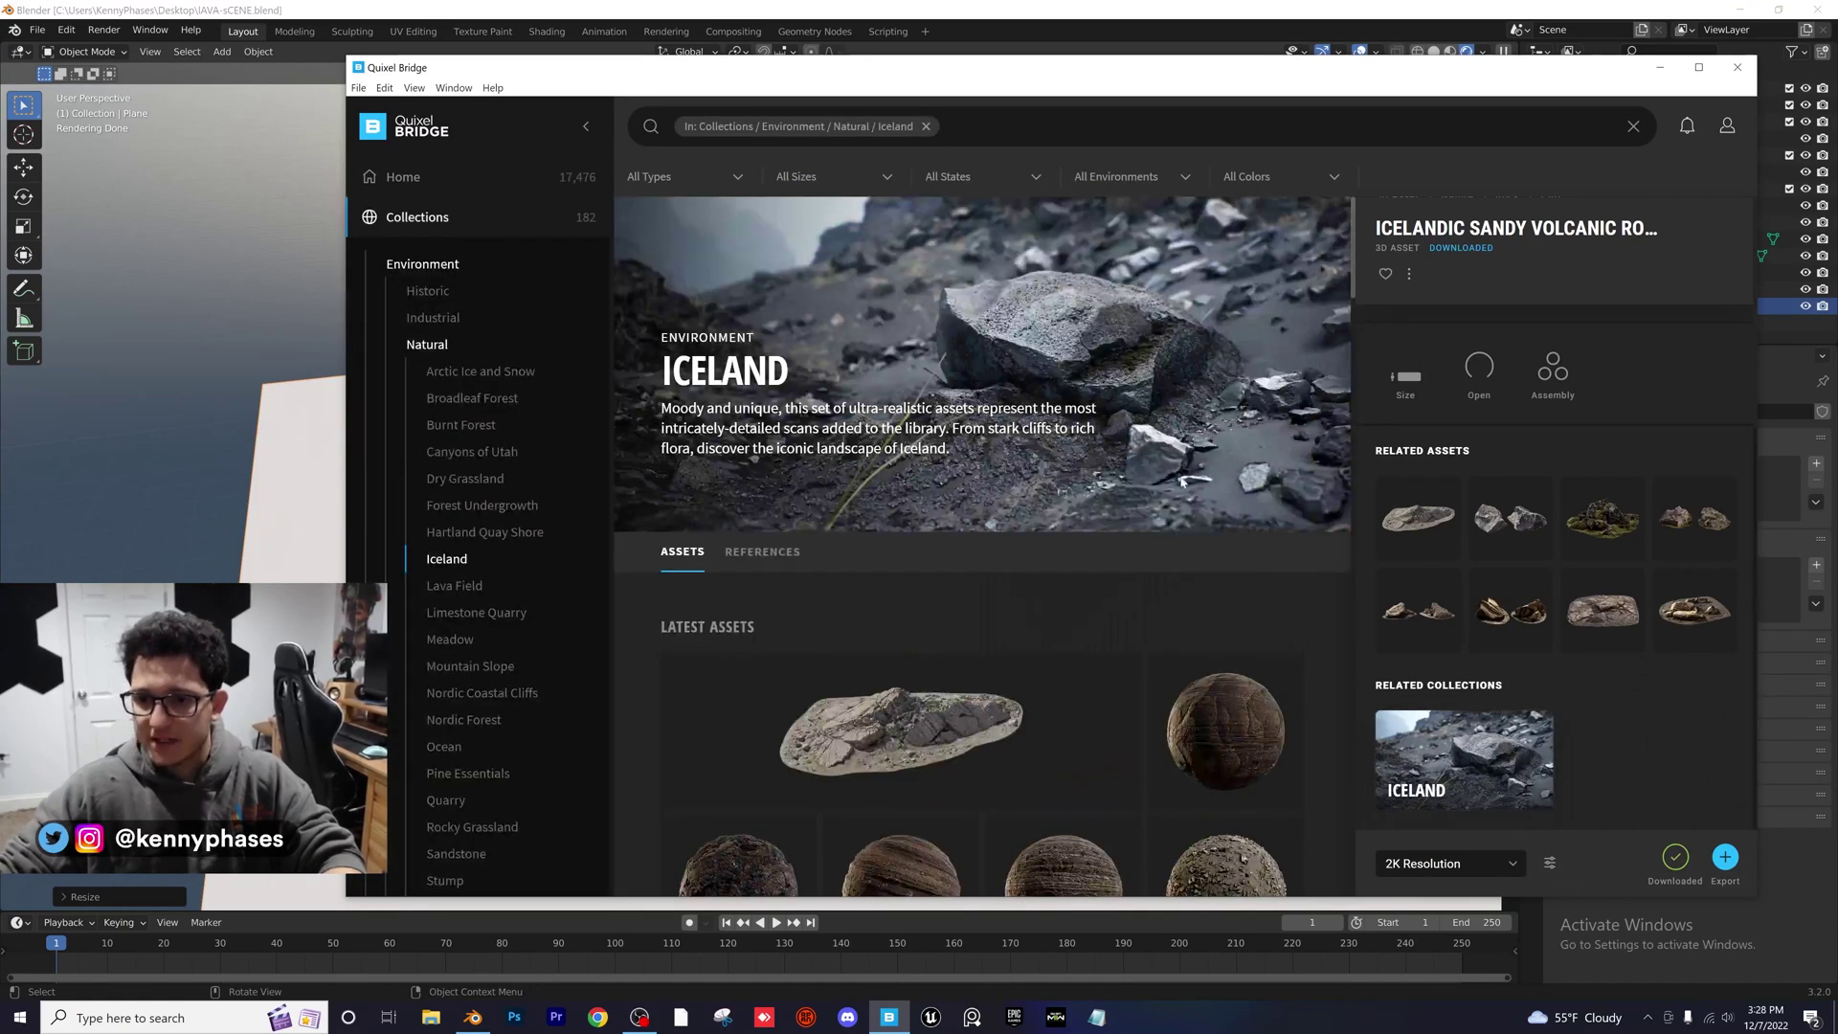
scroll(974, 368, down, 10)
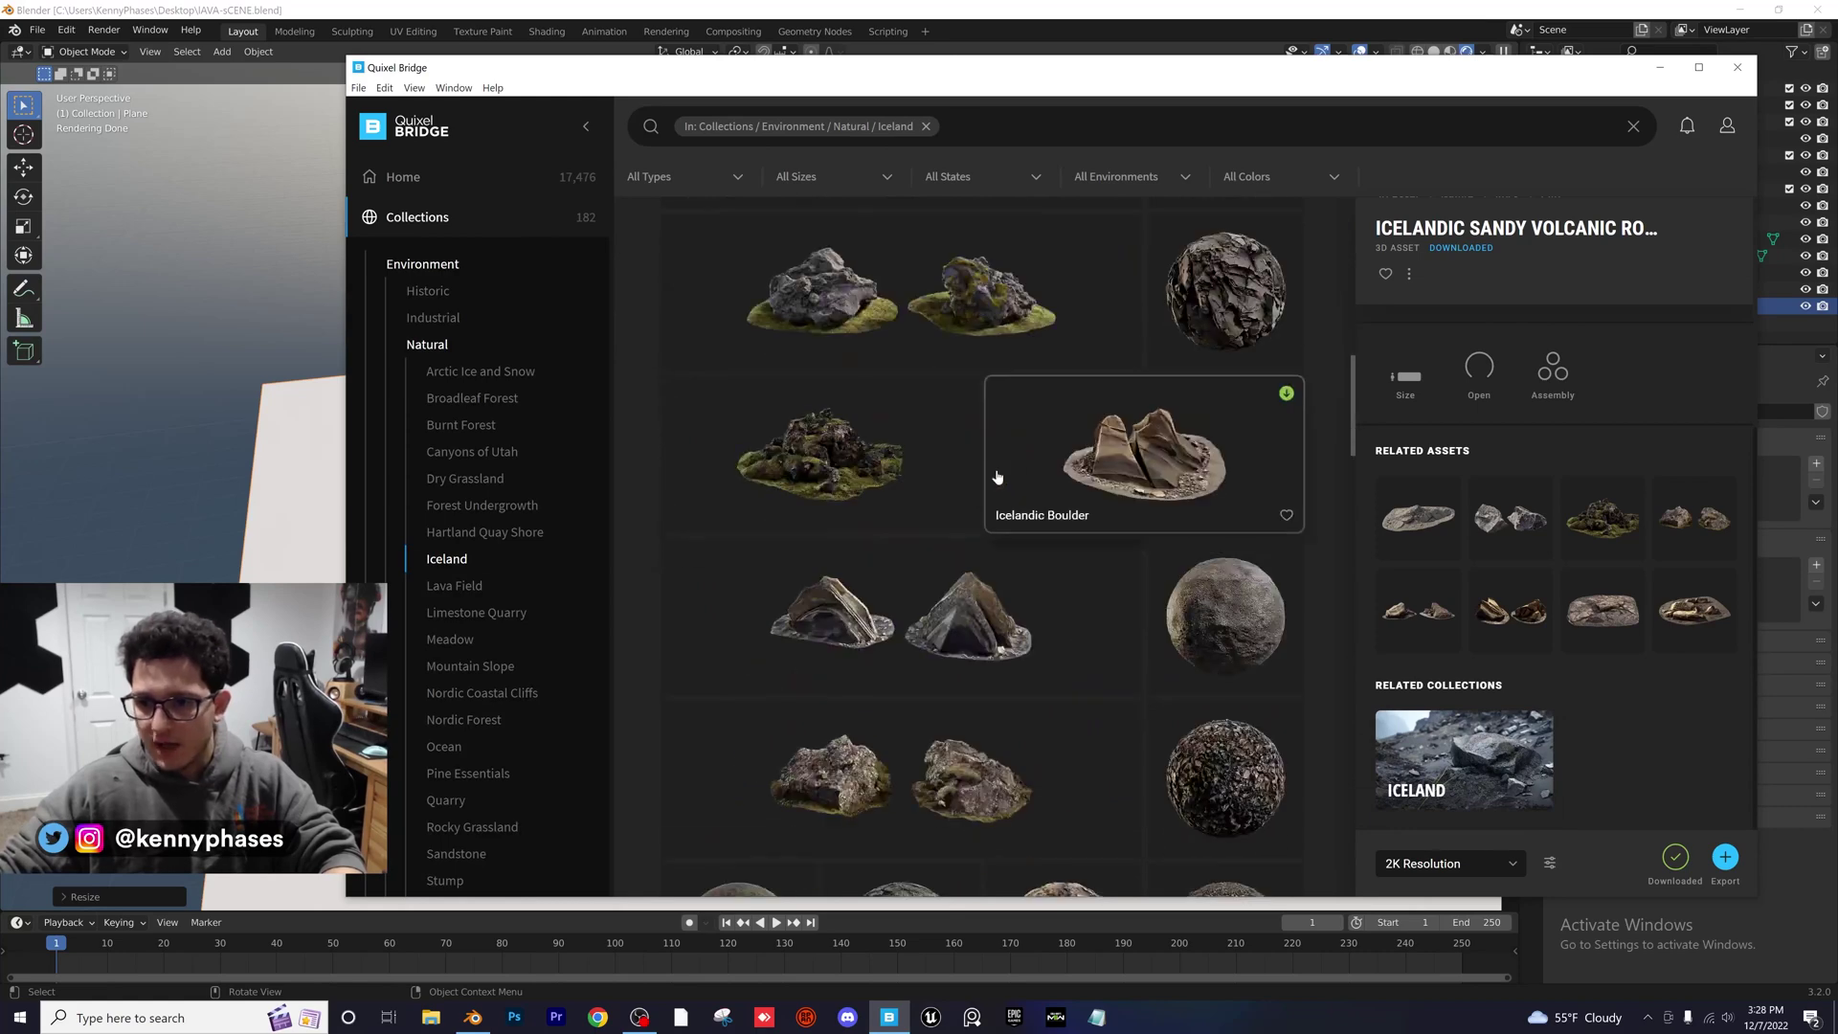
click(1246, 306)
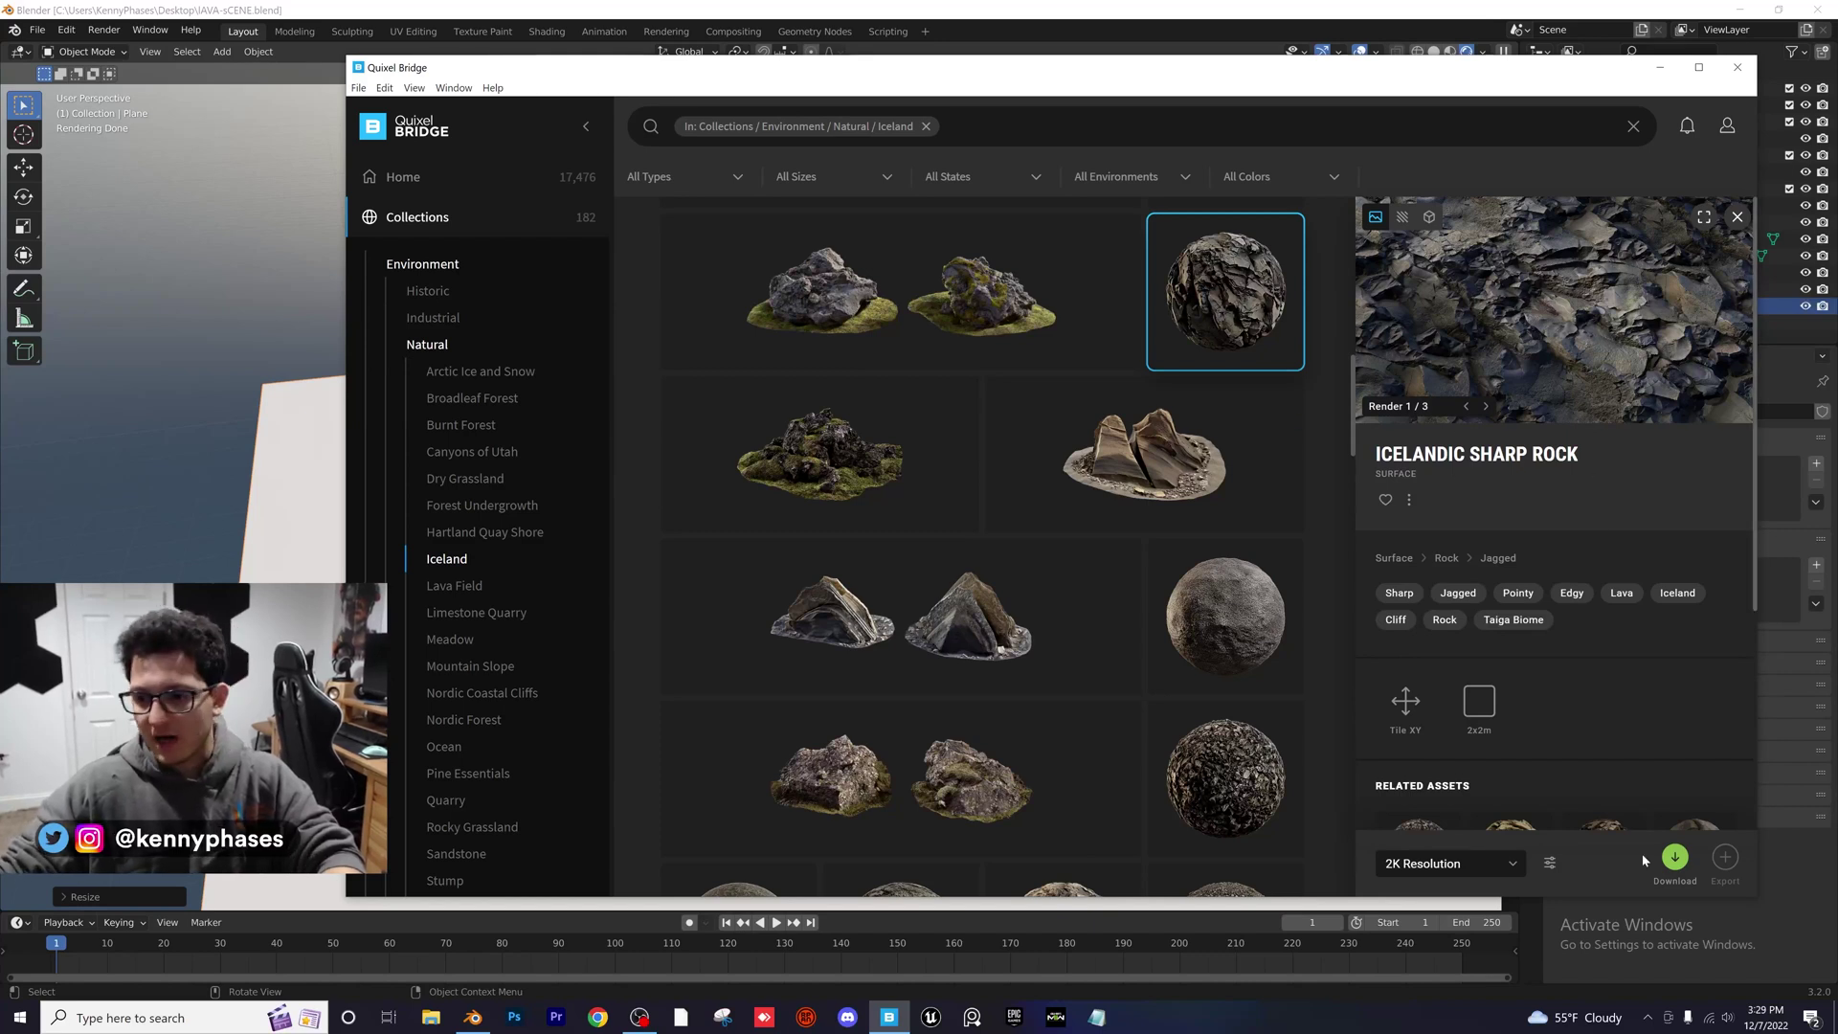
Download the Icelandic Sharp Rock surface at 2K and export it to Blender
click(1676, 855)
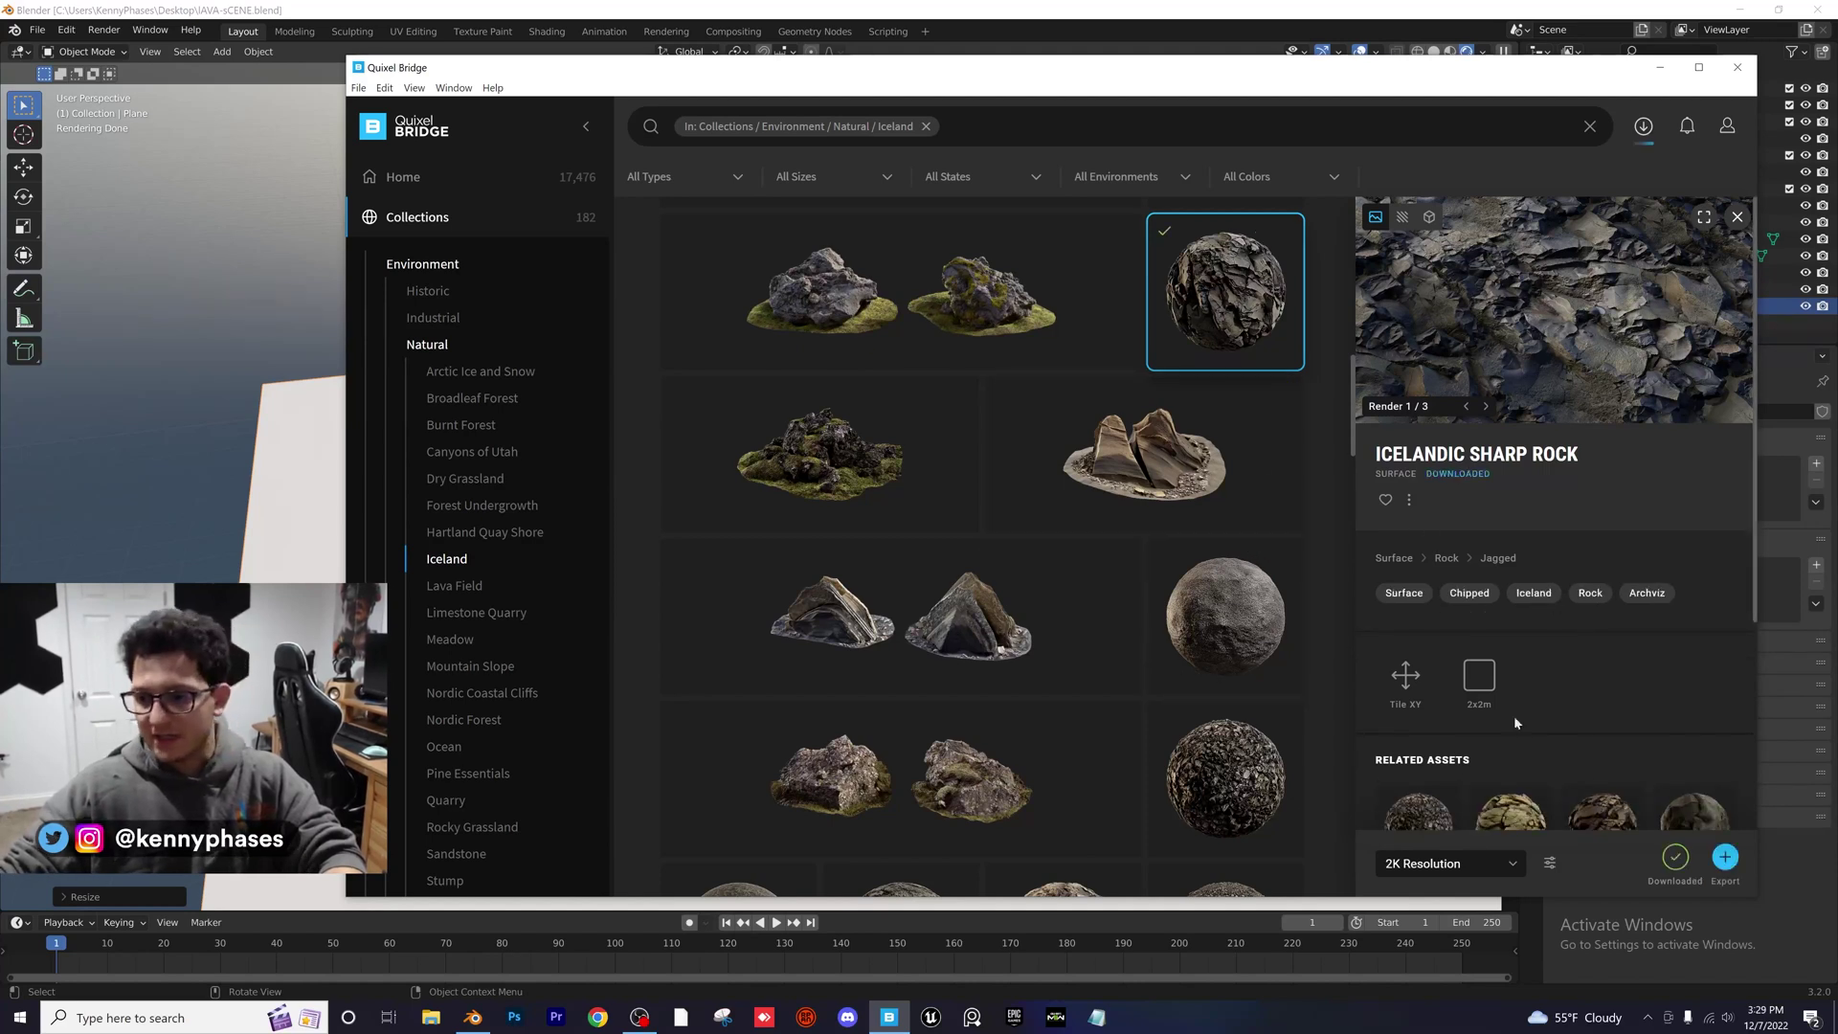
click(1726, 857)
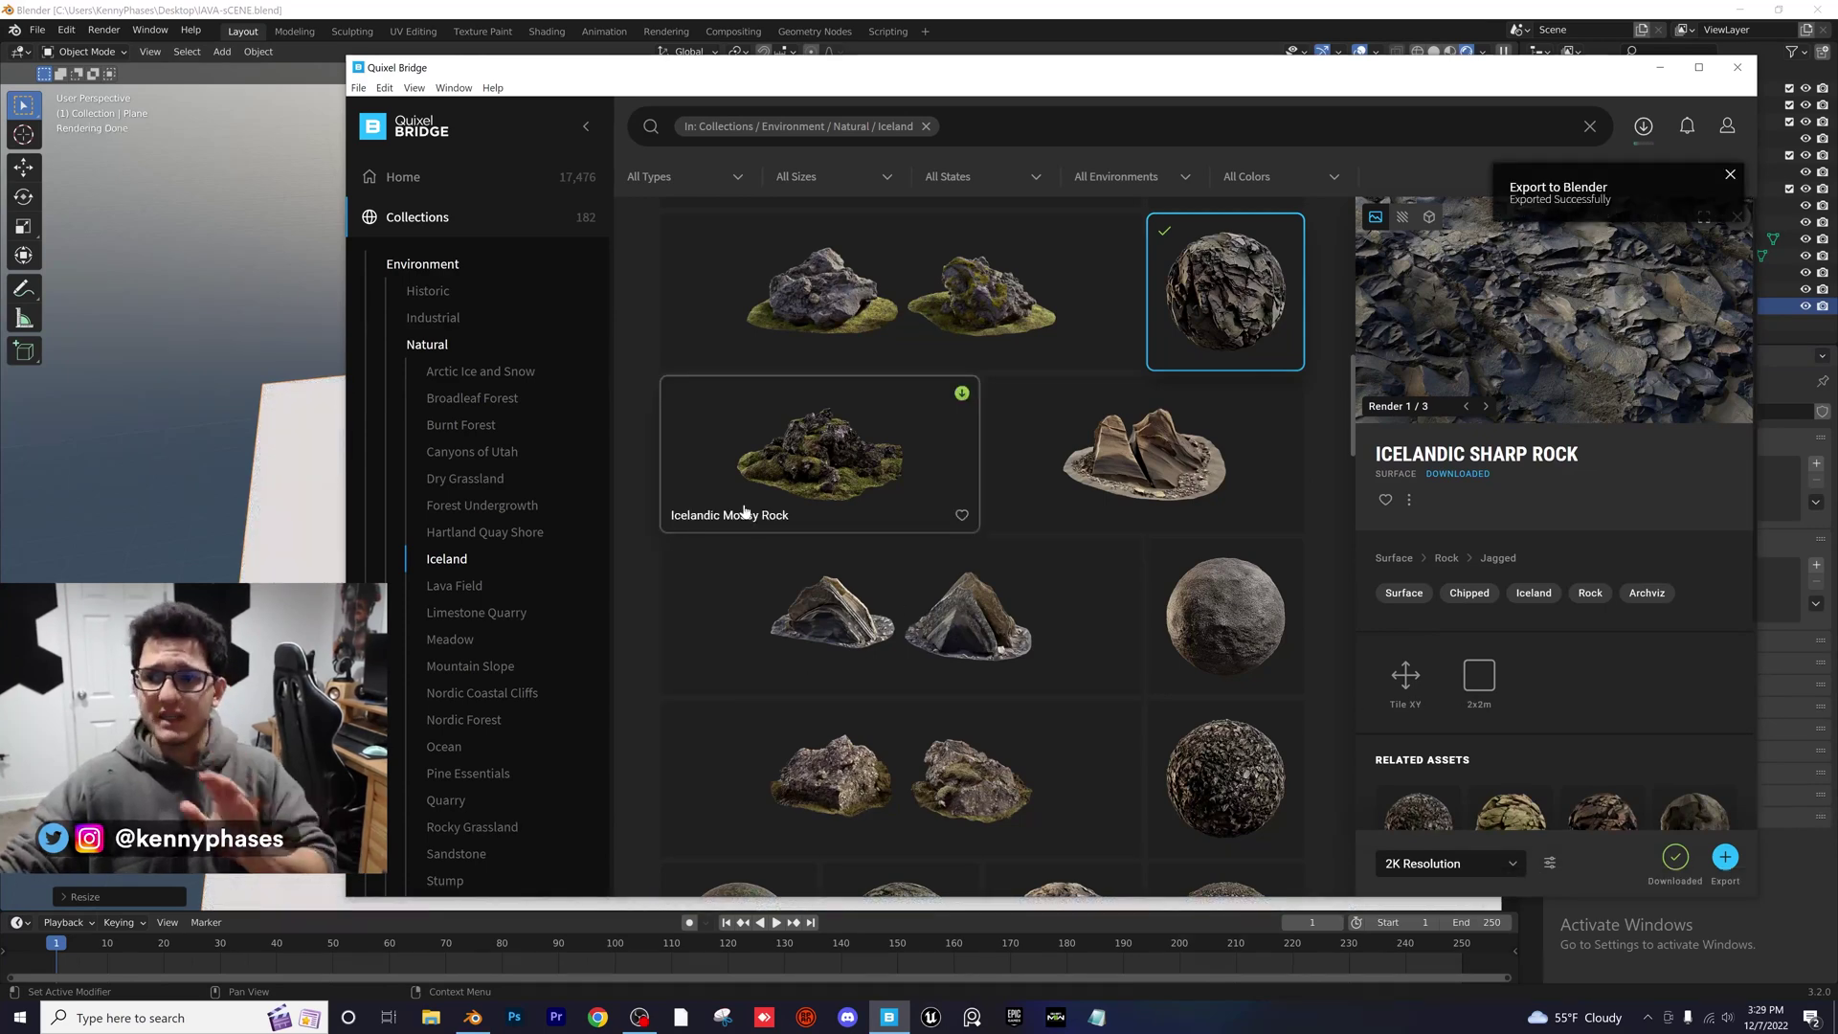
key(alt+Tab)
middle_drag(693, 320, 878, 317)
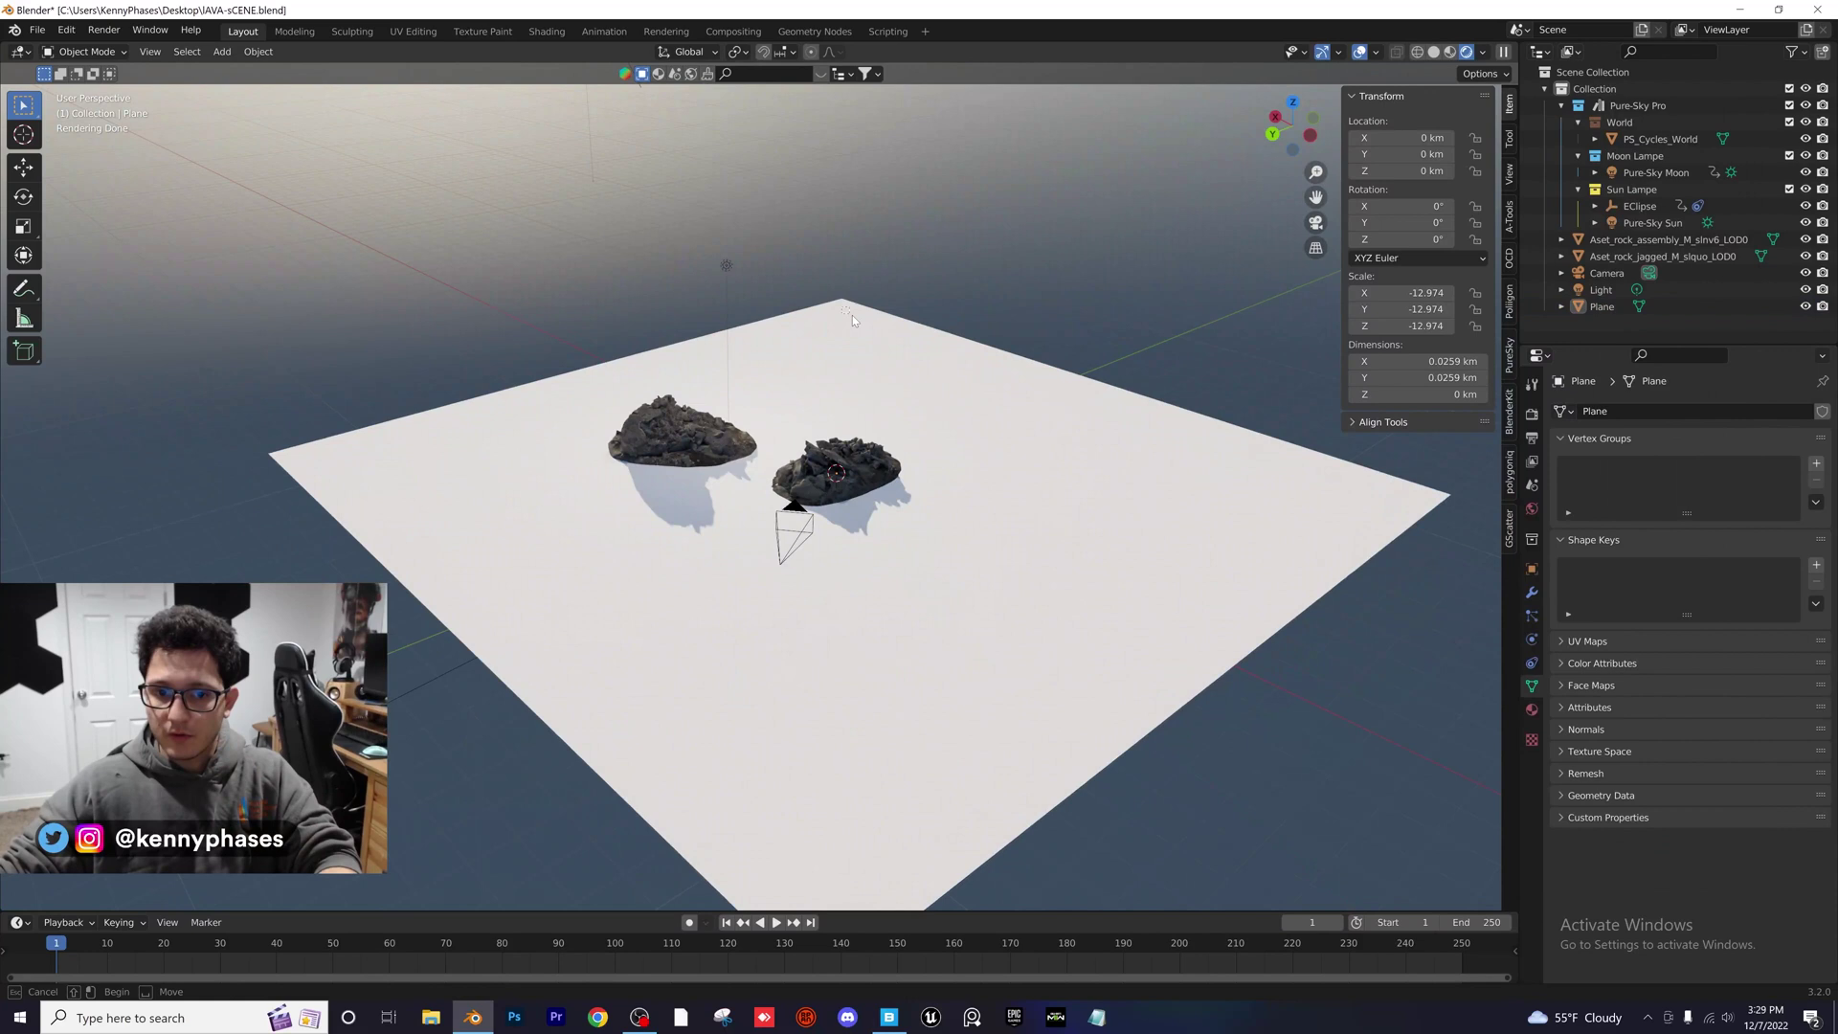
Assign the Icelandic_Sharp_tfrmchig material to the ground plane
click(1574, 312)
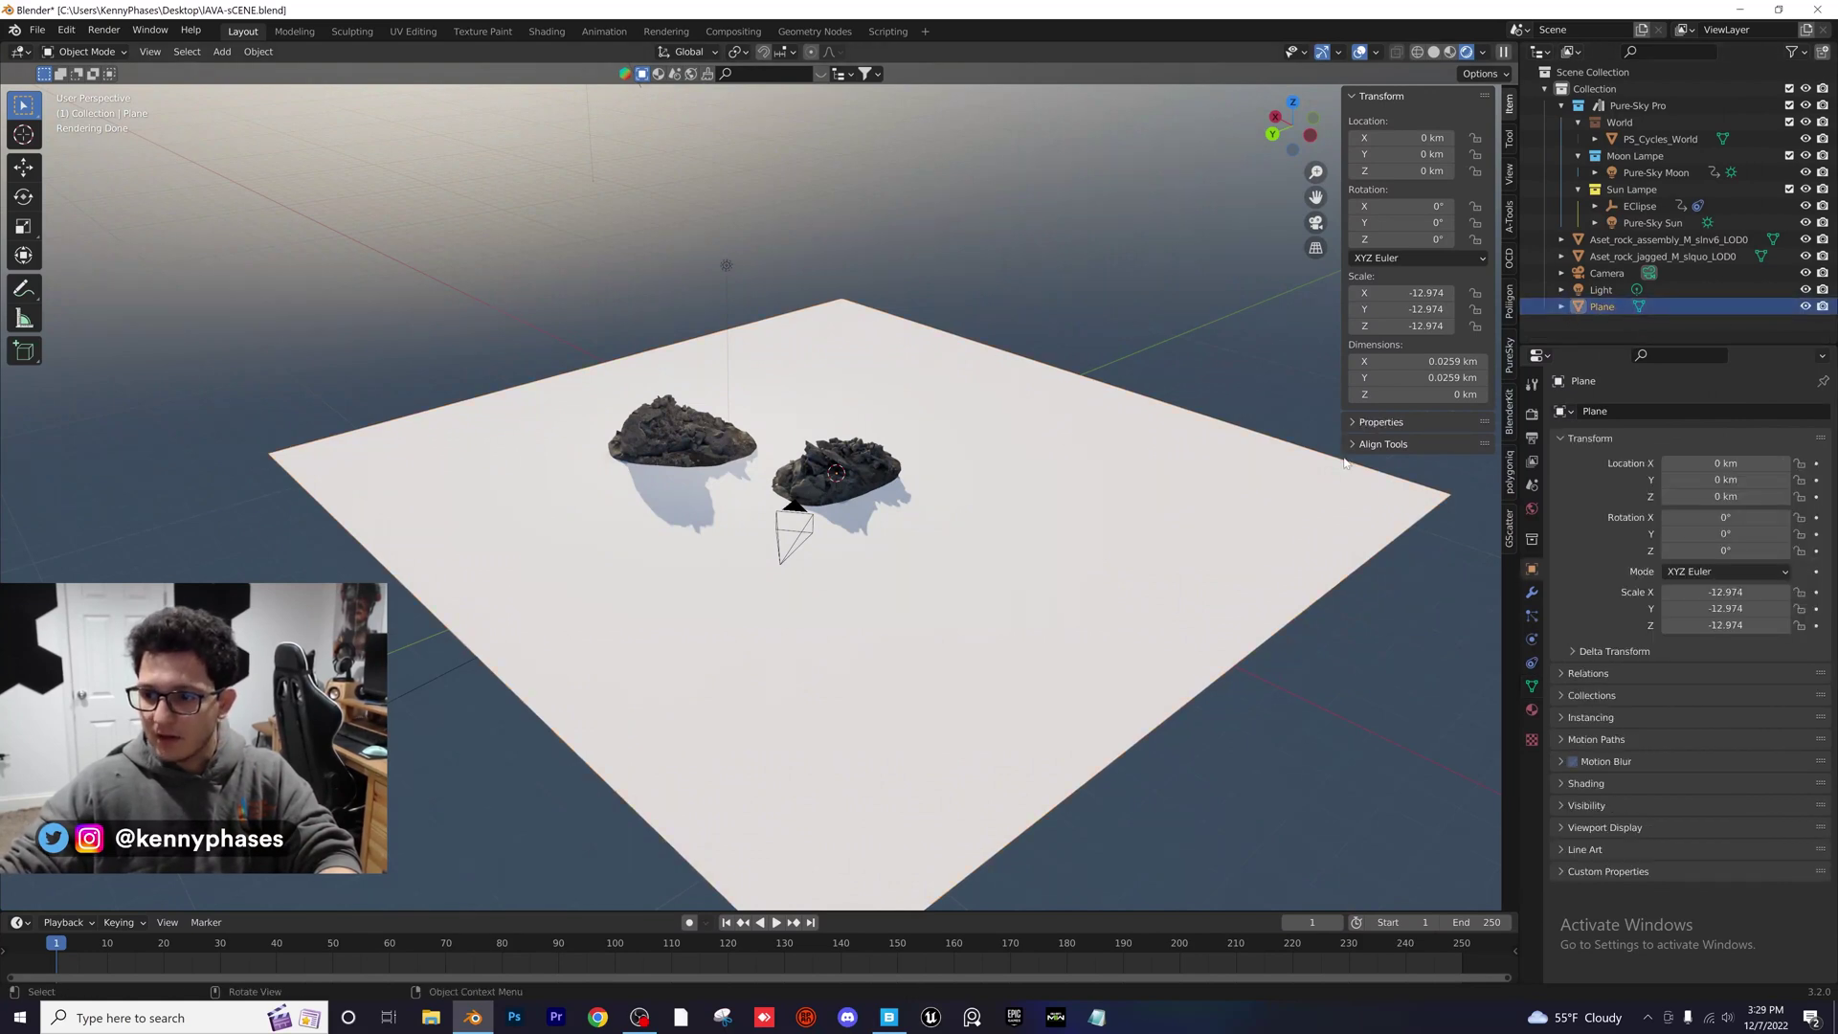
click(1531, 709)
click(1562, 481)
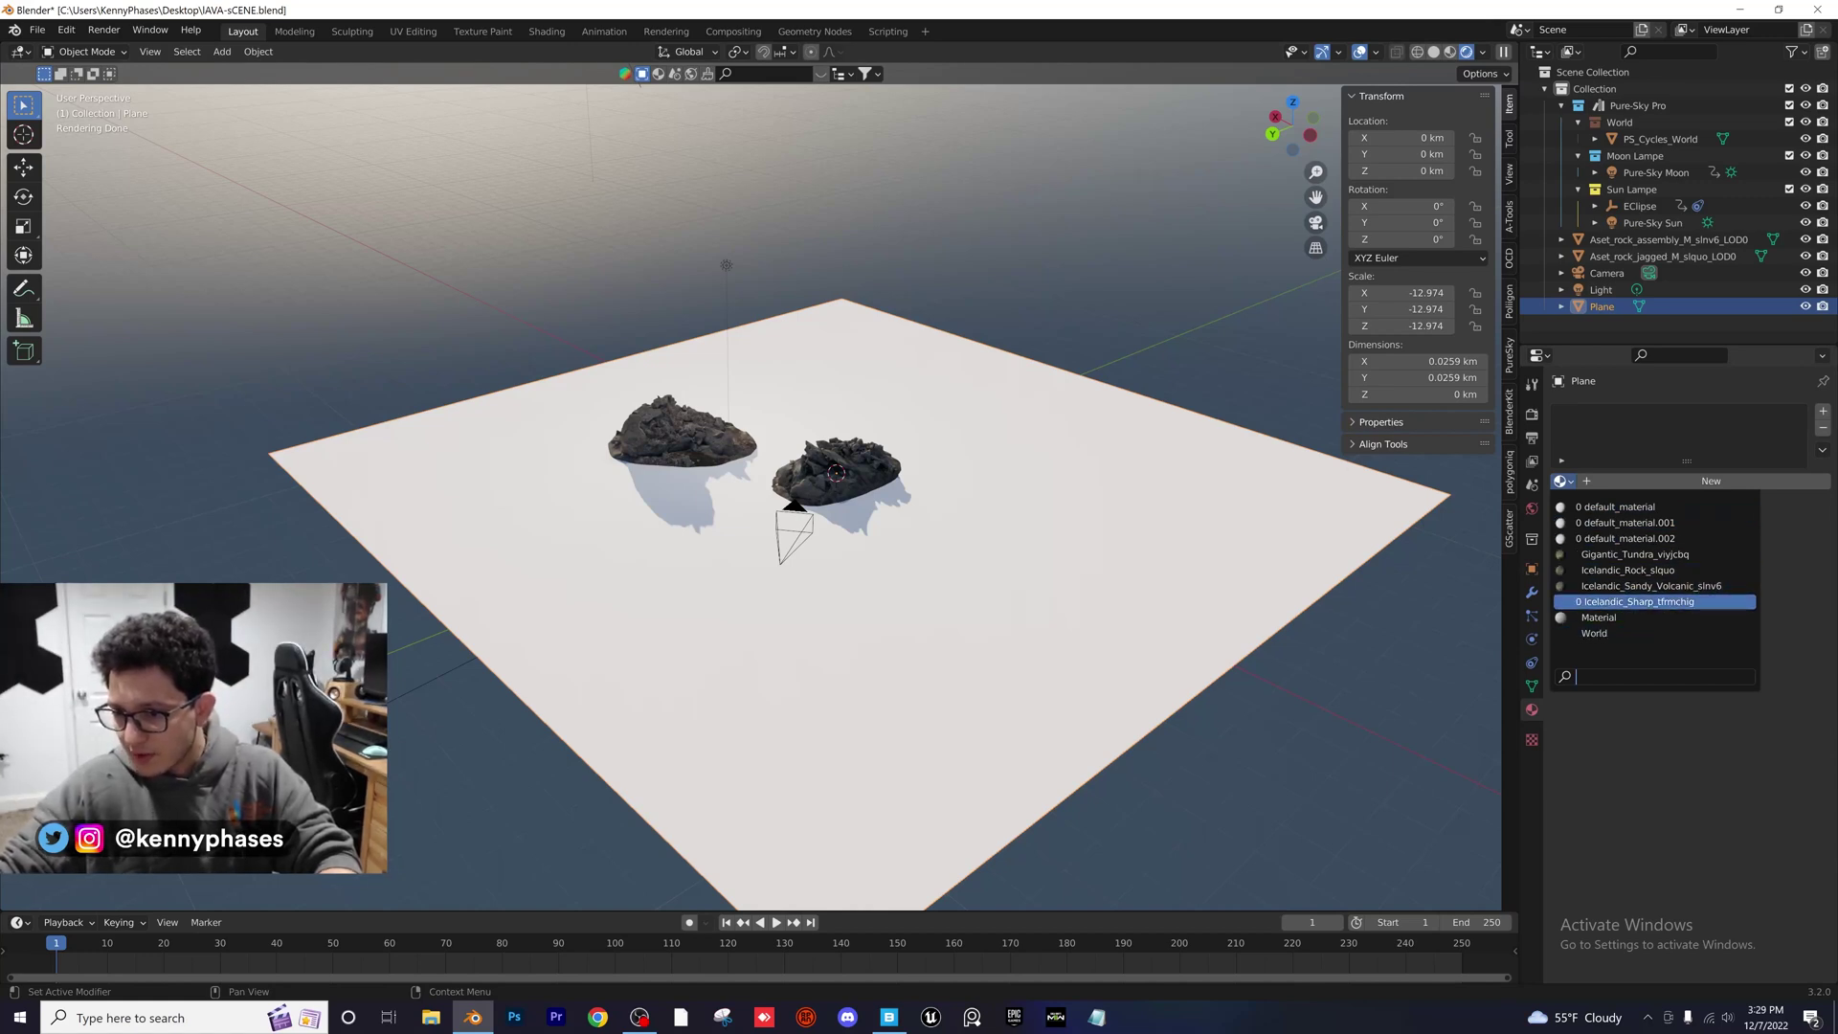
click(1693, 603)
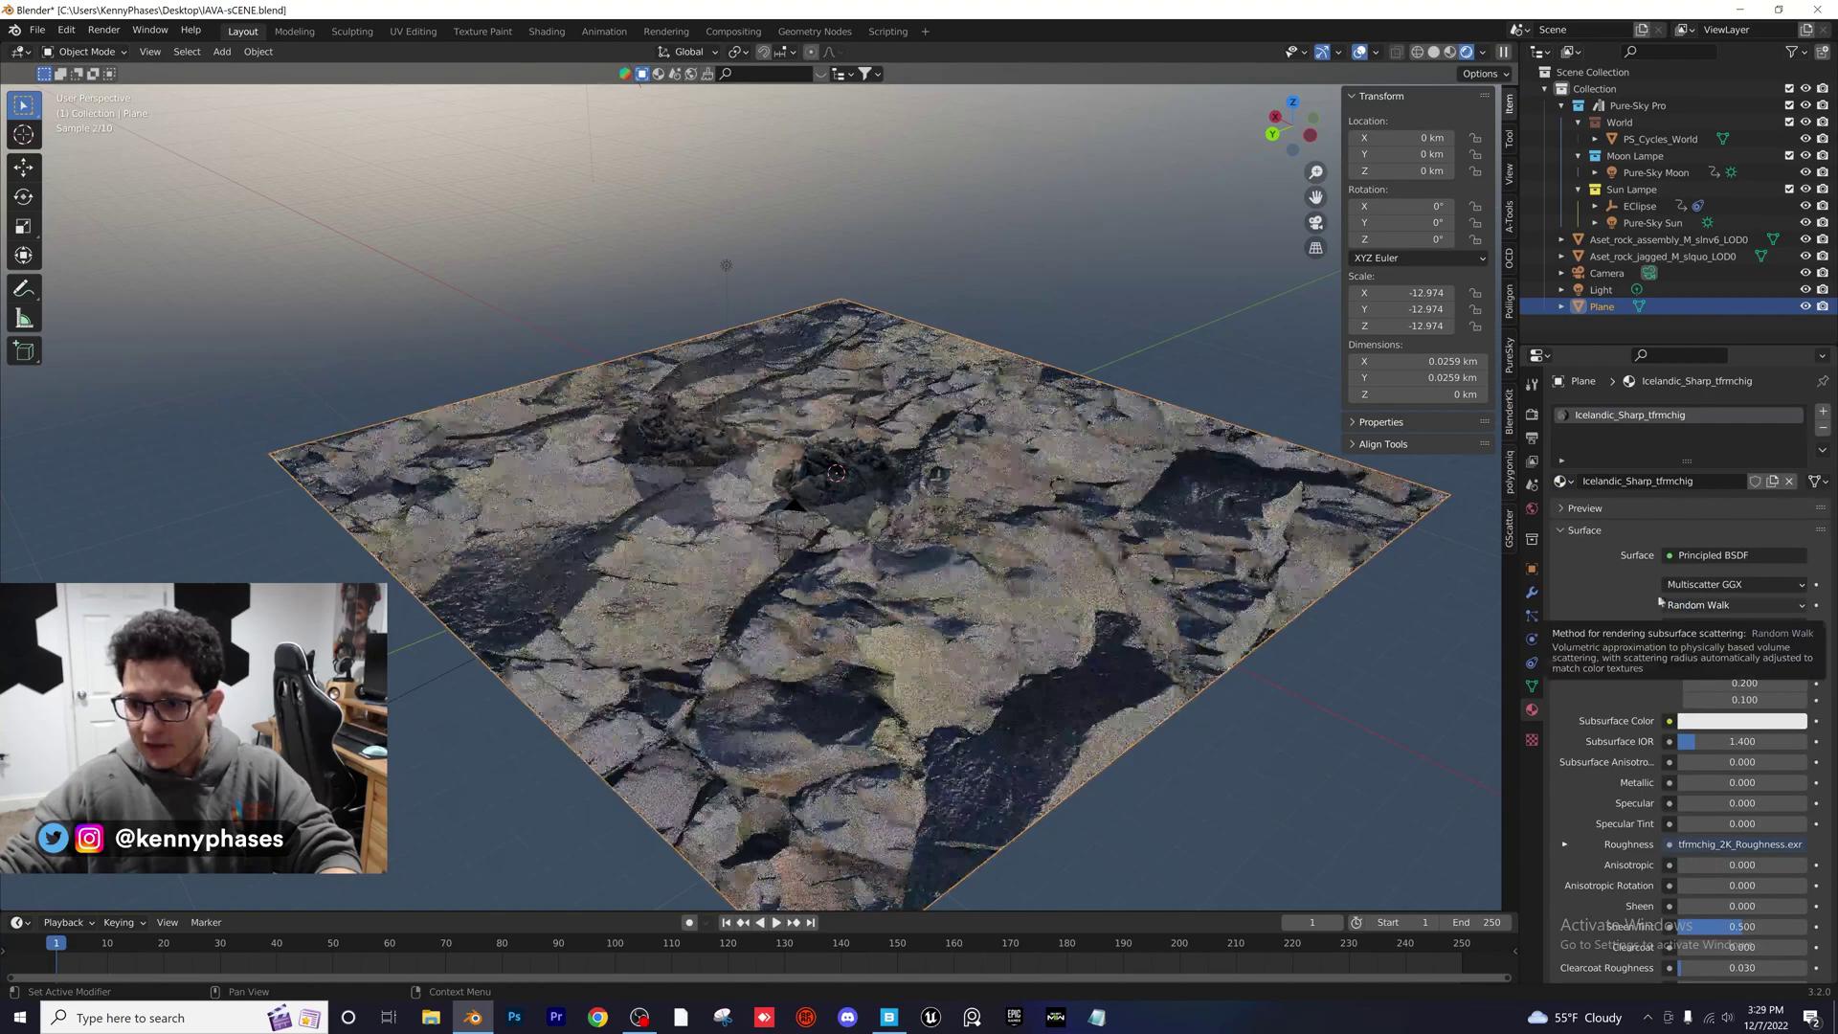
scroll(1075, 460, up, 3)
middle_drag(1075, 460, 496, 193)
scroll(840, 448, down, 5)
Apply the ground plane's scale so it reads 1.000
click(258, 51)
mouse_move(311, 144)
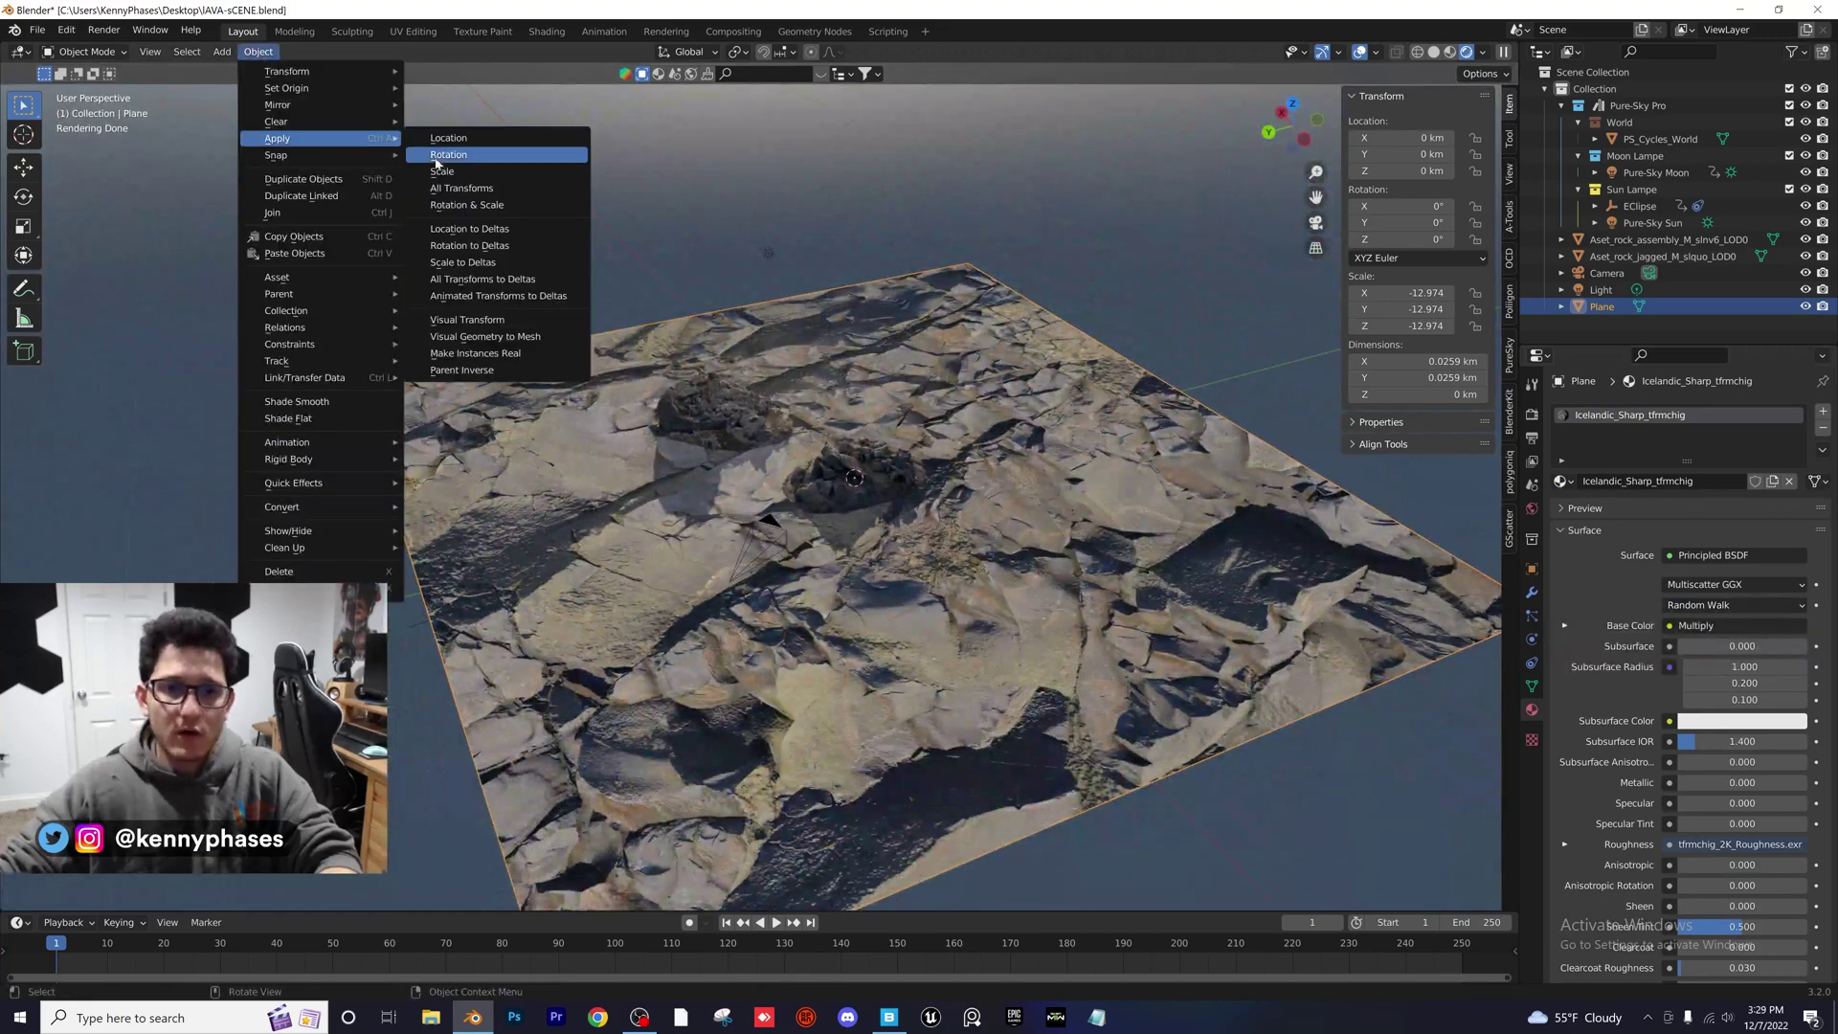
click(455, 172)
middle_drag(911, 424, 890, 364)
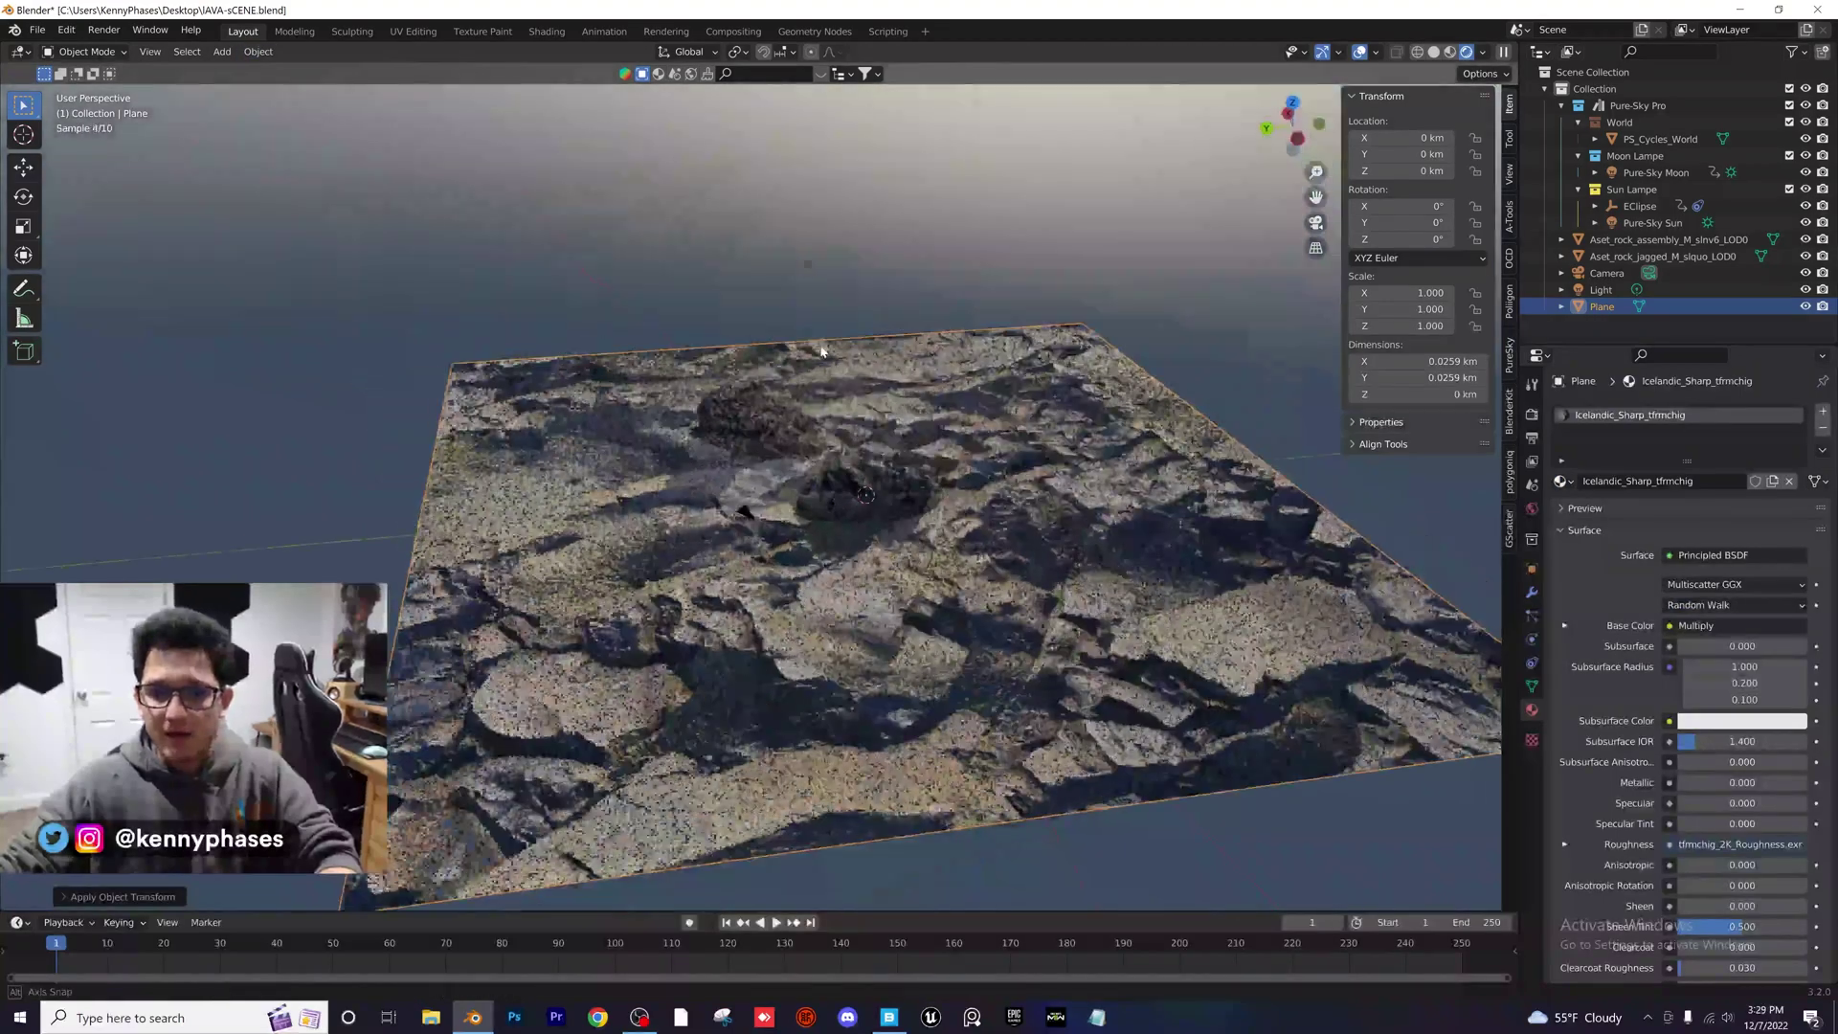
In the Shading workspace, set the Mapping node scale to 0.3 on X, Y and Z
click(545, 31)
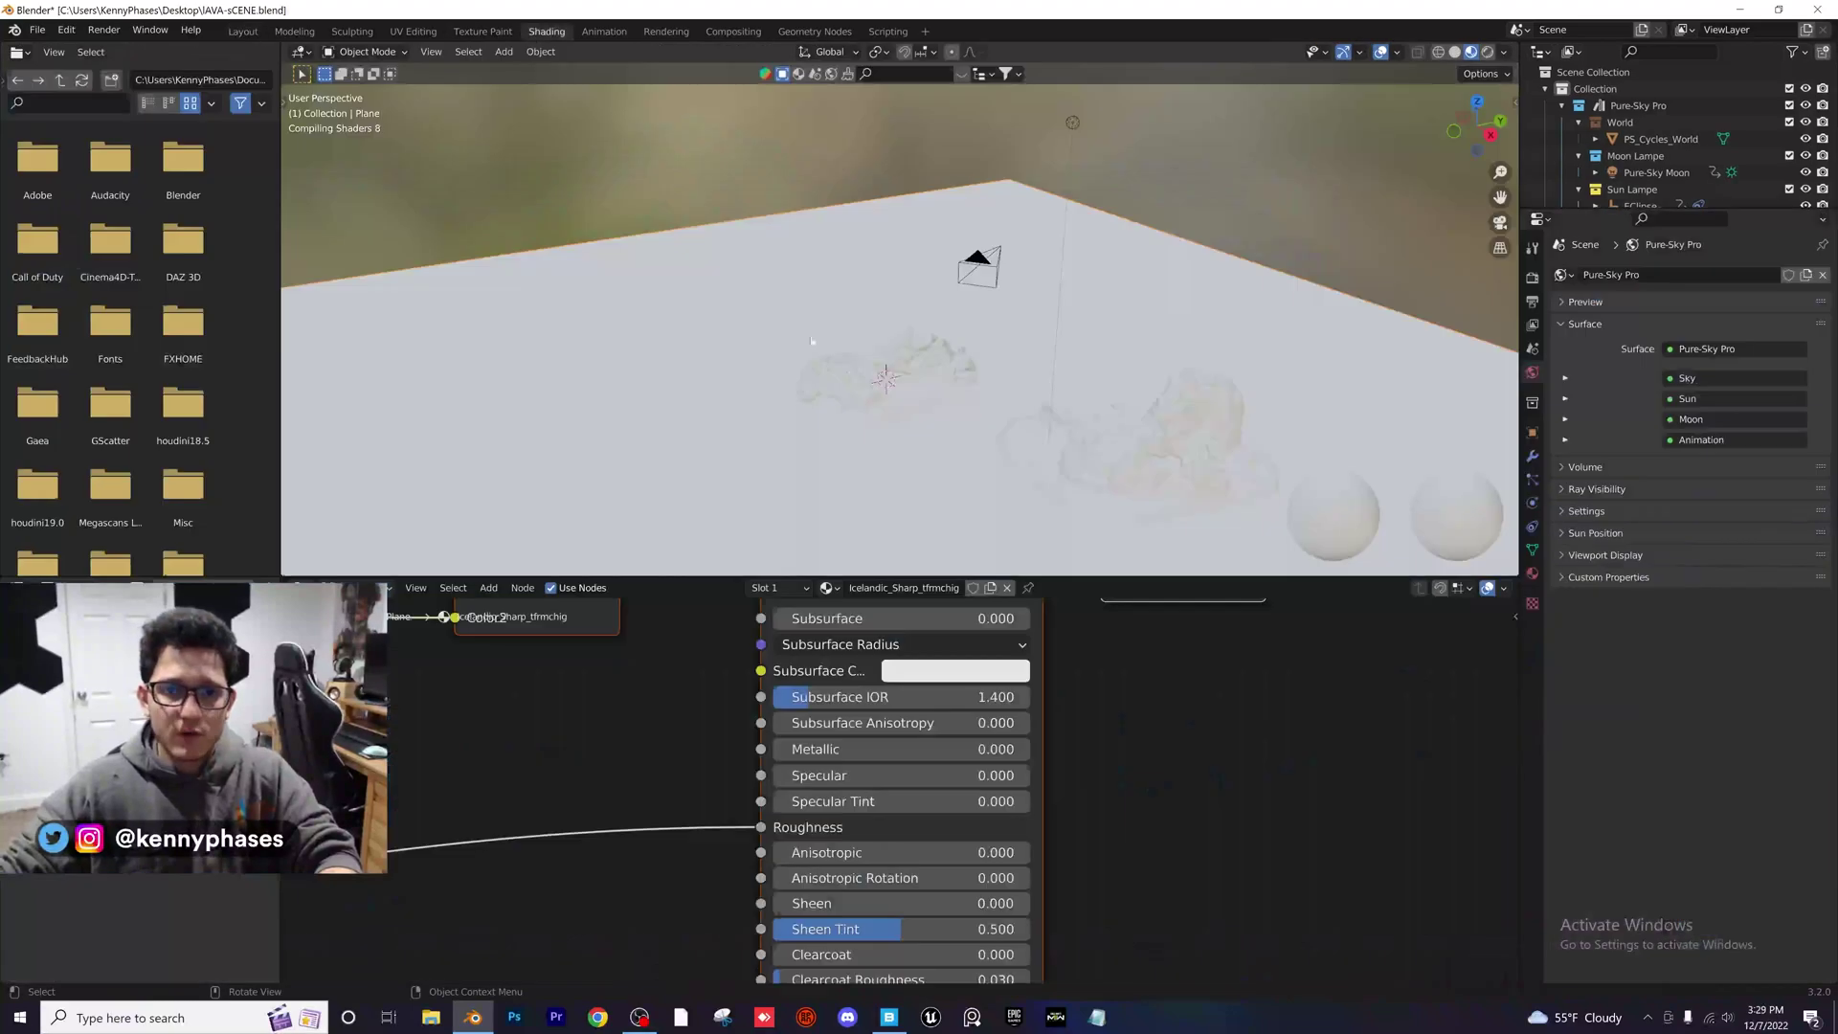
middle_drag(659, 383, 685, 359)
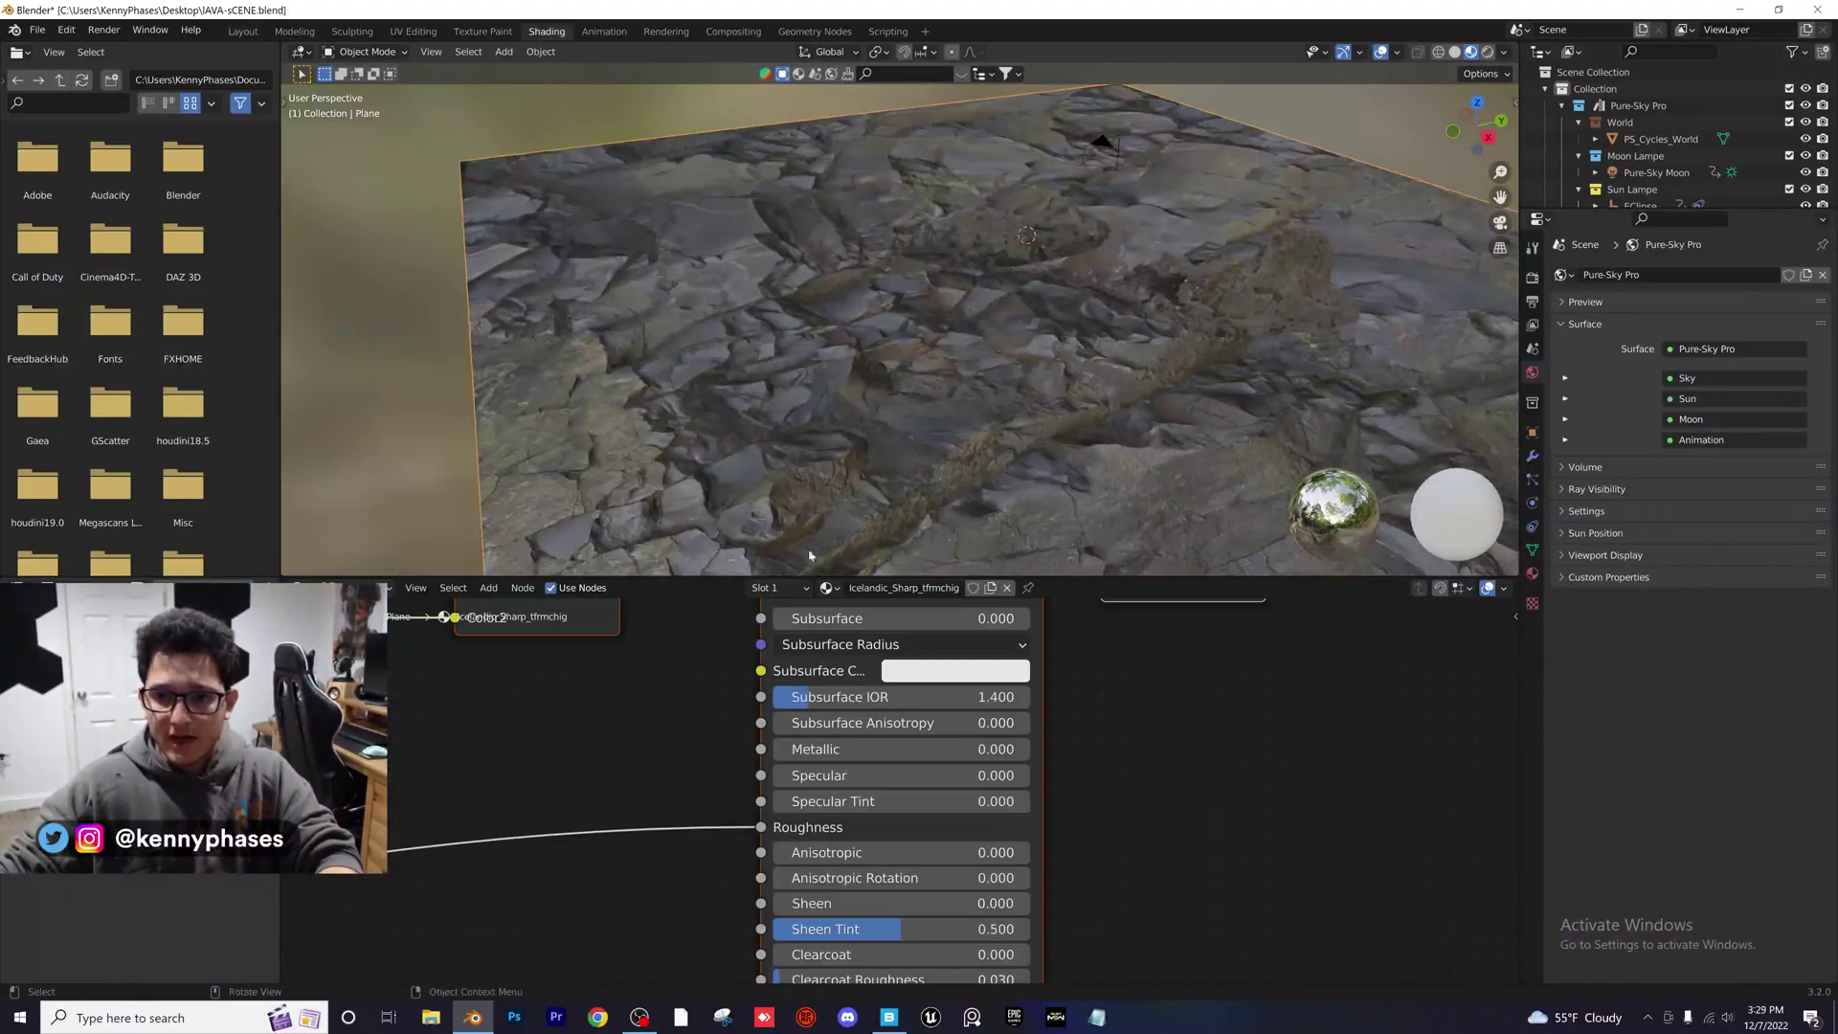
scroll(692, 735, down, 3)
ctrl+scroll(692, 743, left, 15)
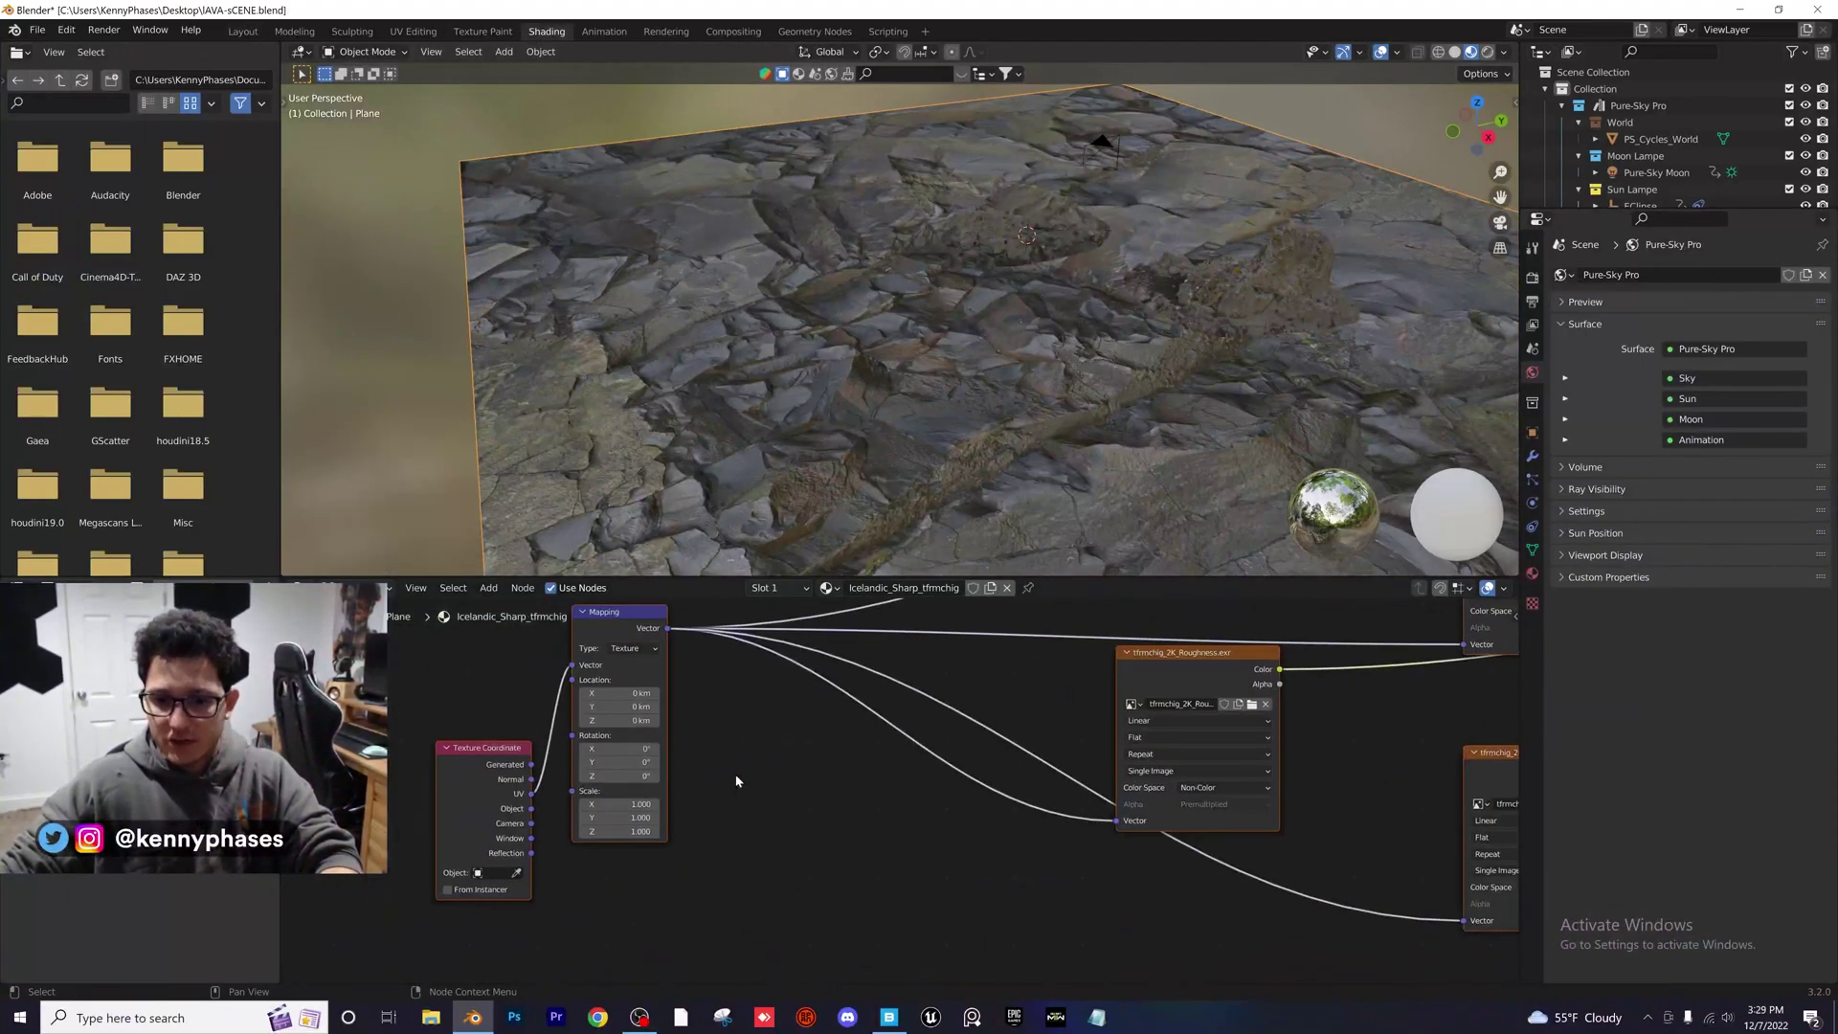
scroll(742, 788, up, 5)
scroll(743, 787, up, 2)
middle_drag(948, 837, 964, 797)
drag(842, 805, 856, 805)
click(843, 805)
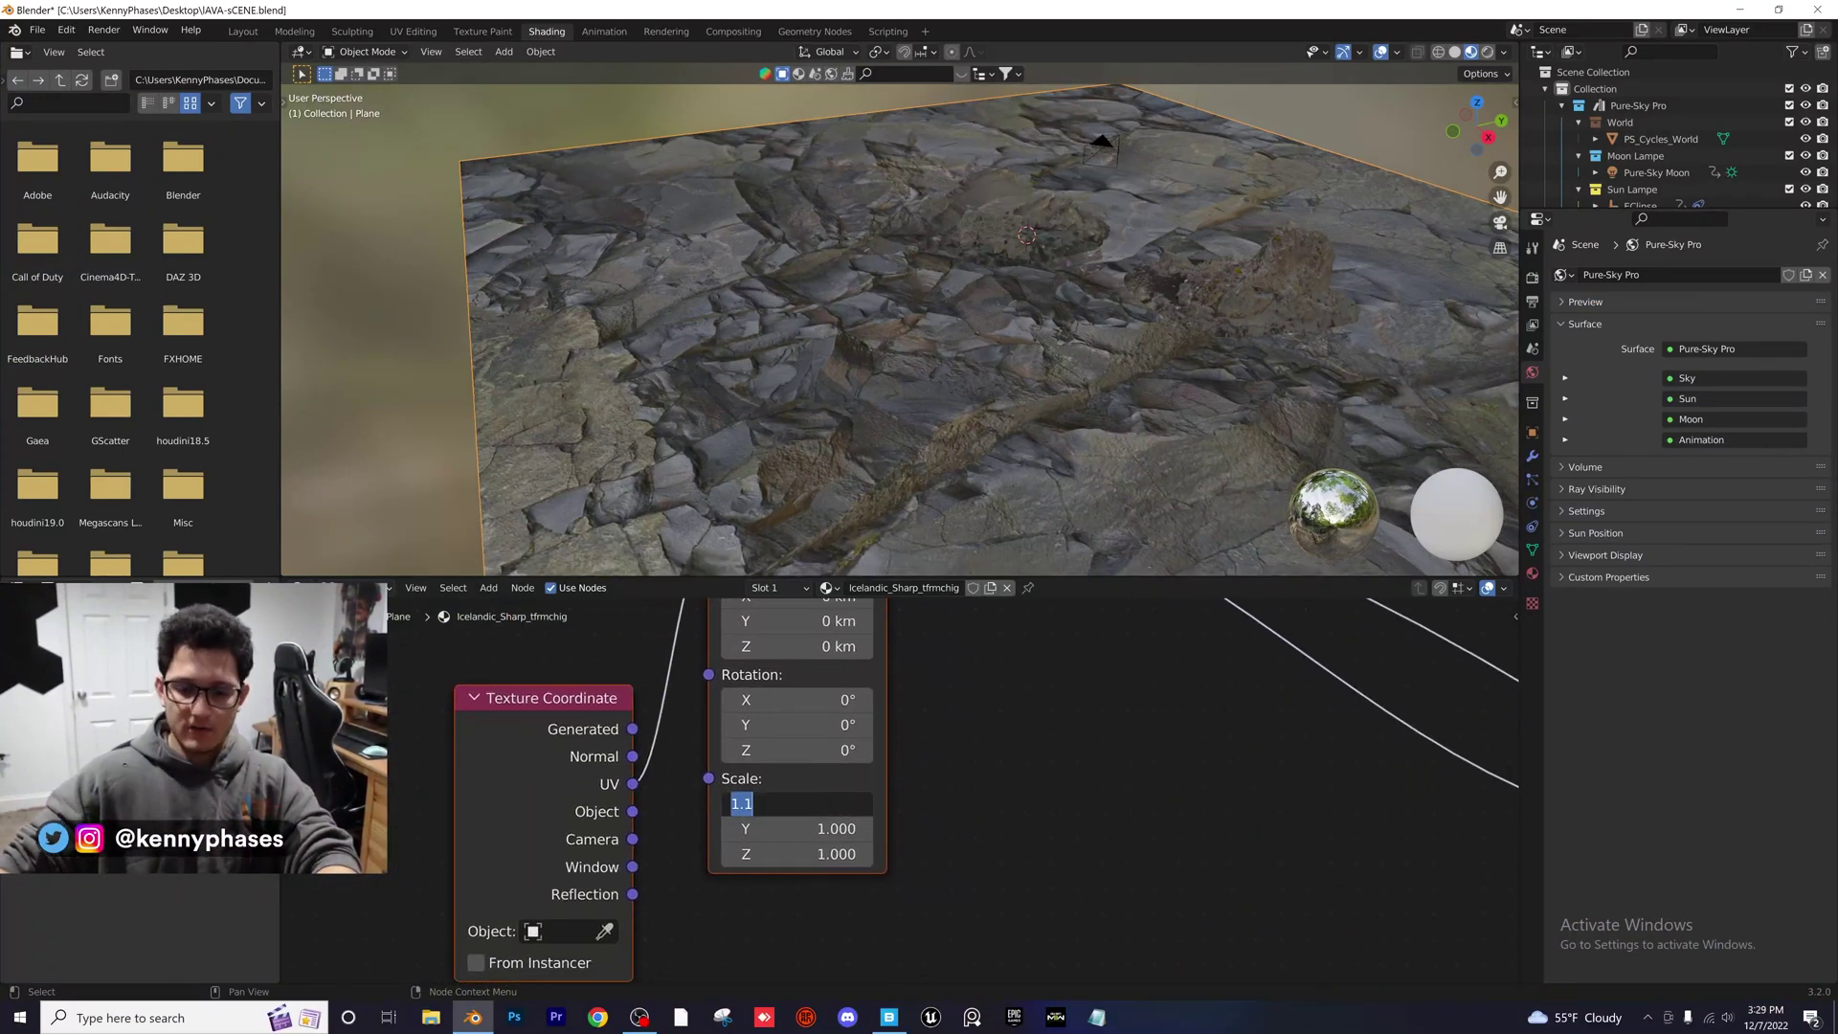
text(.3)
key(Return)
key(ctrl+c)
key(ctrl+v)
key(ctrl+v)
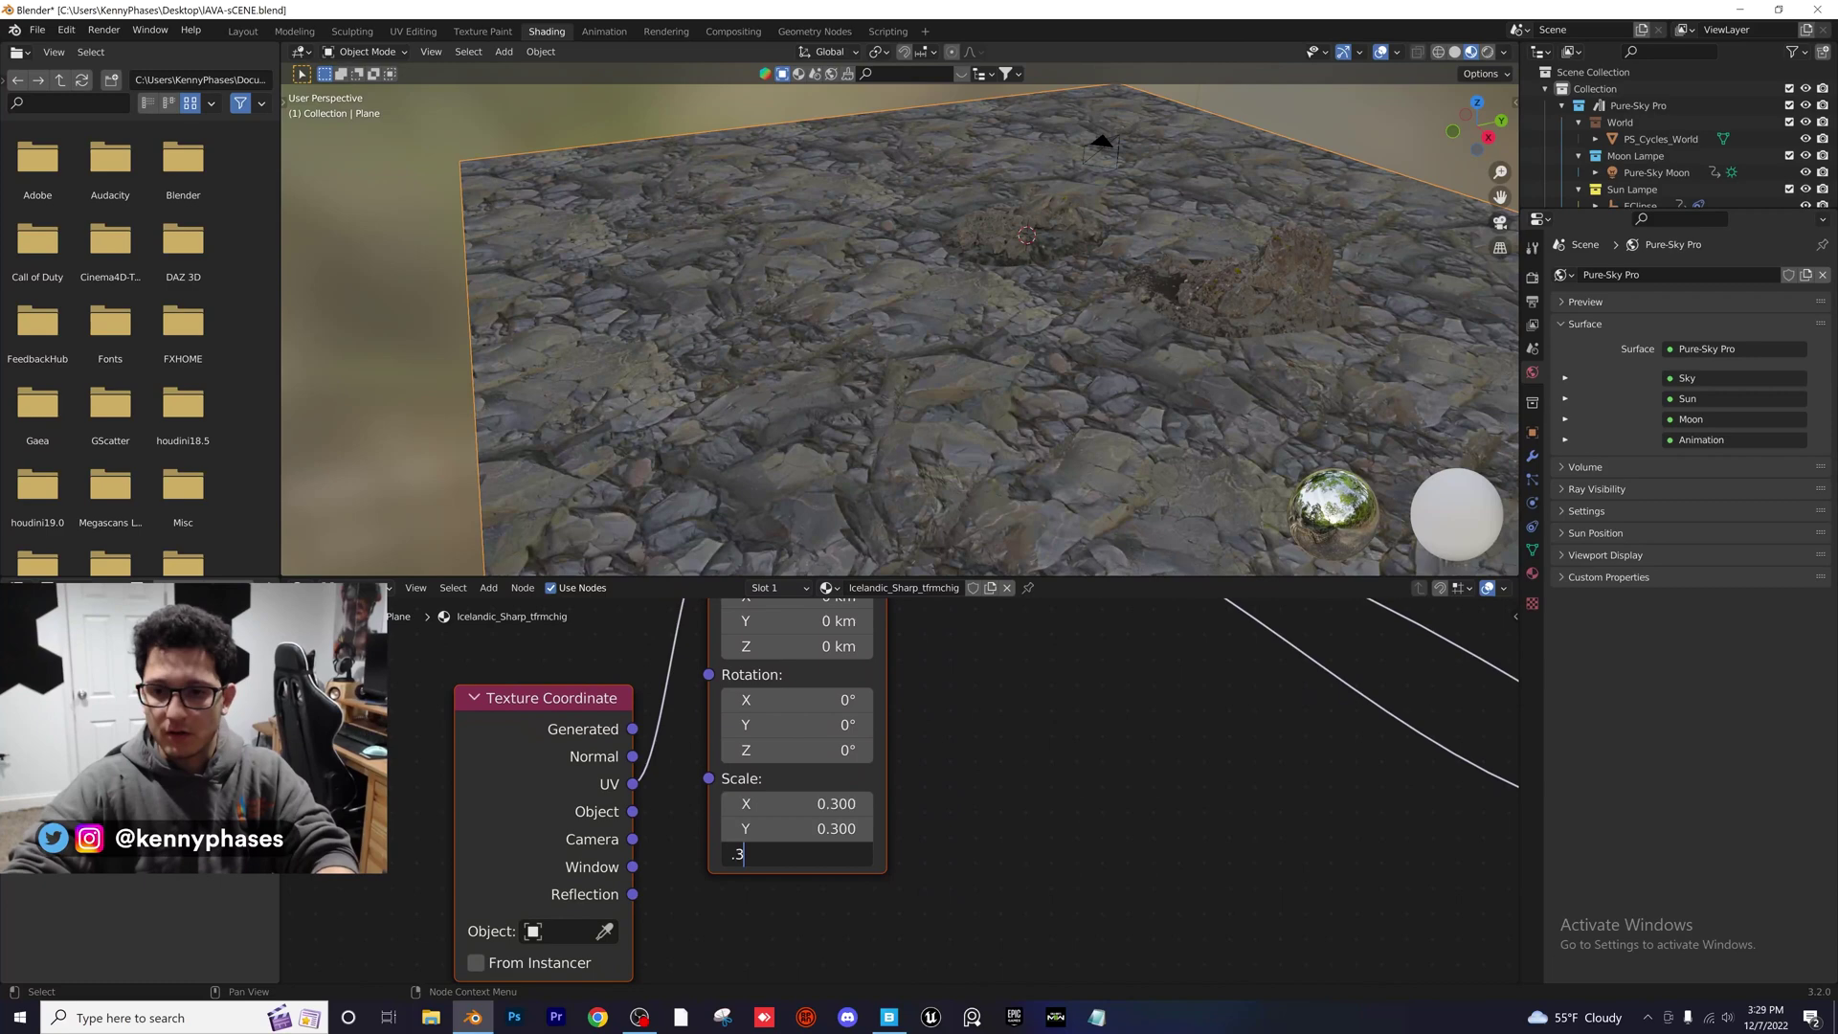
Preview the scene in Rendered shading through the camera
middle_drag(1091, 263, 1038, 246)
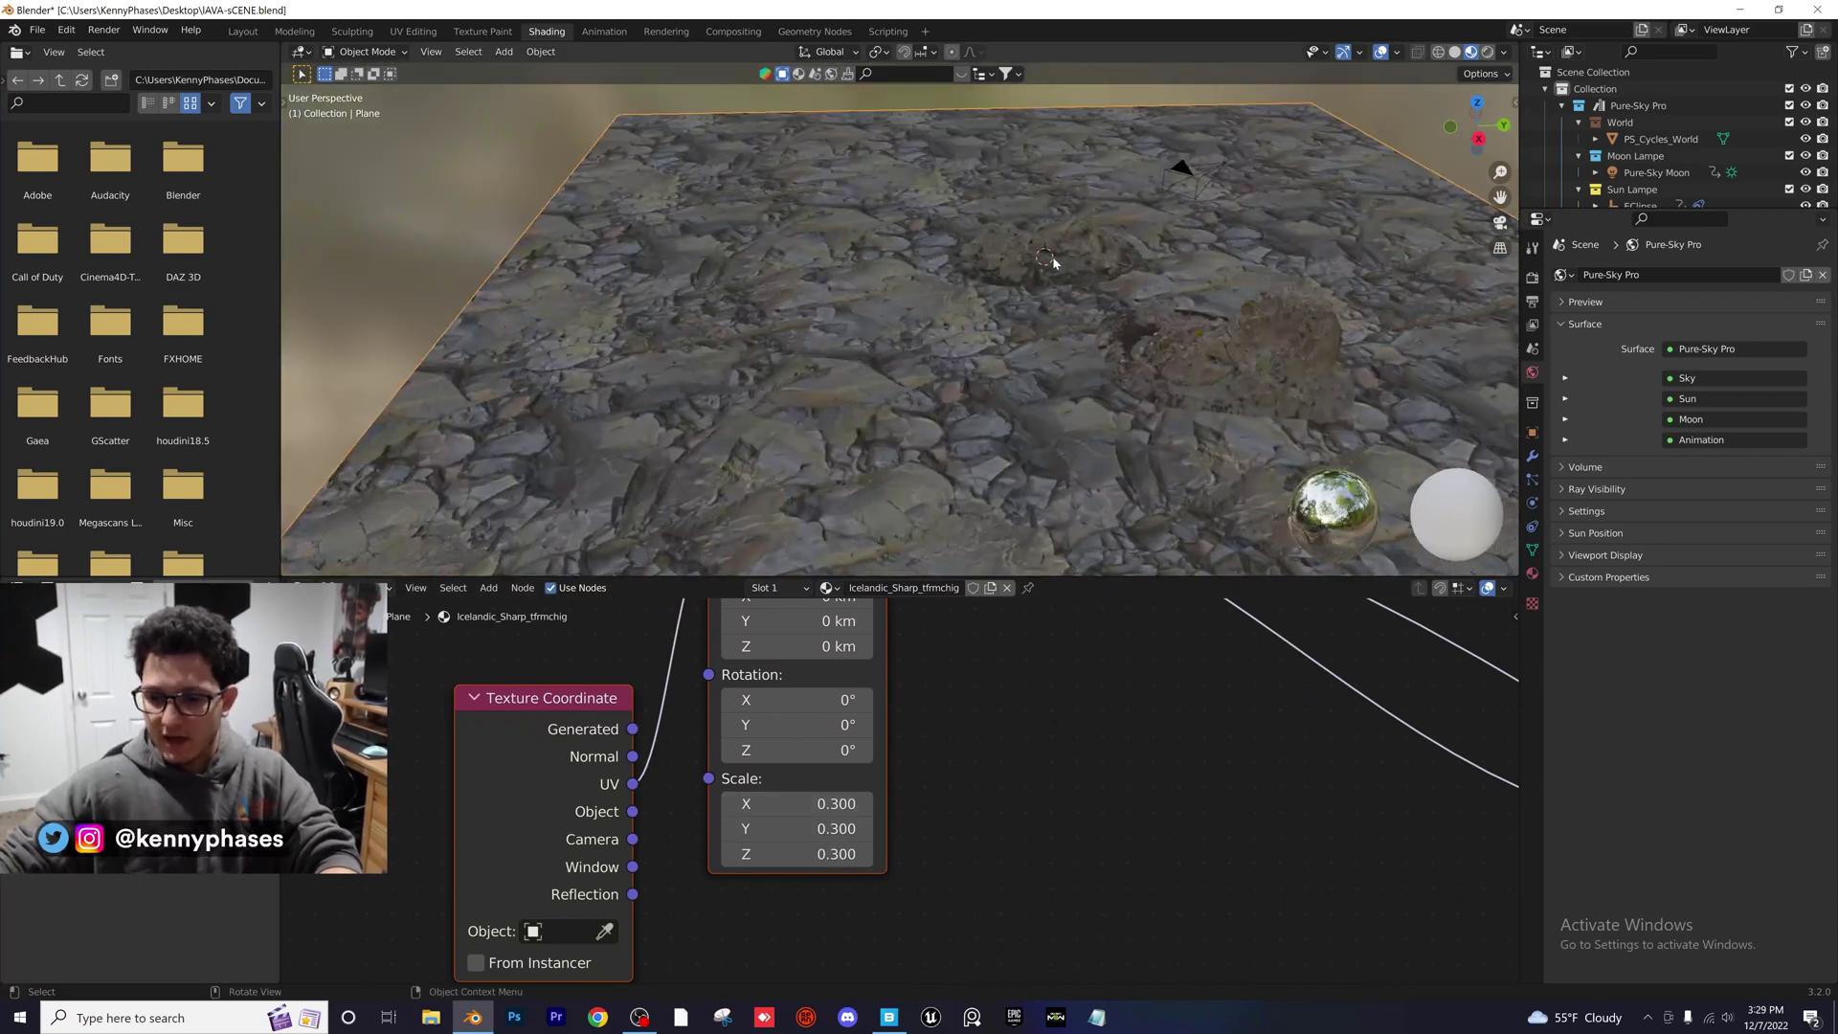
key(KP_0)
key(z)
click(908, 247)
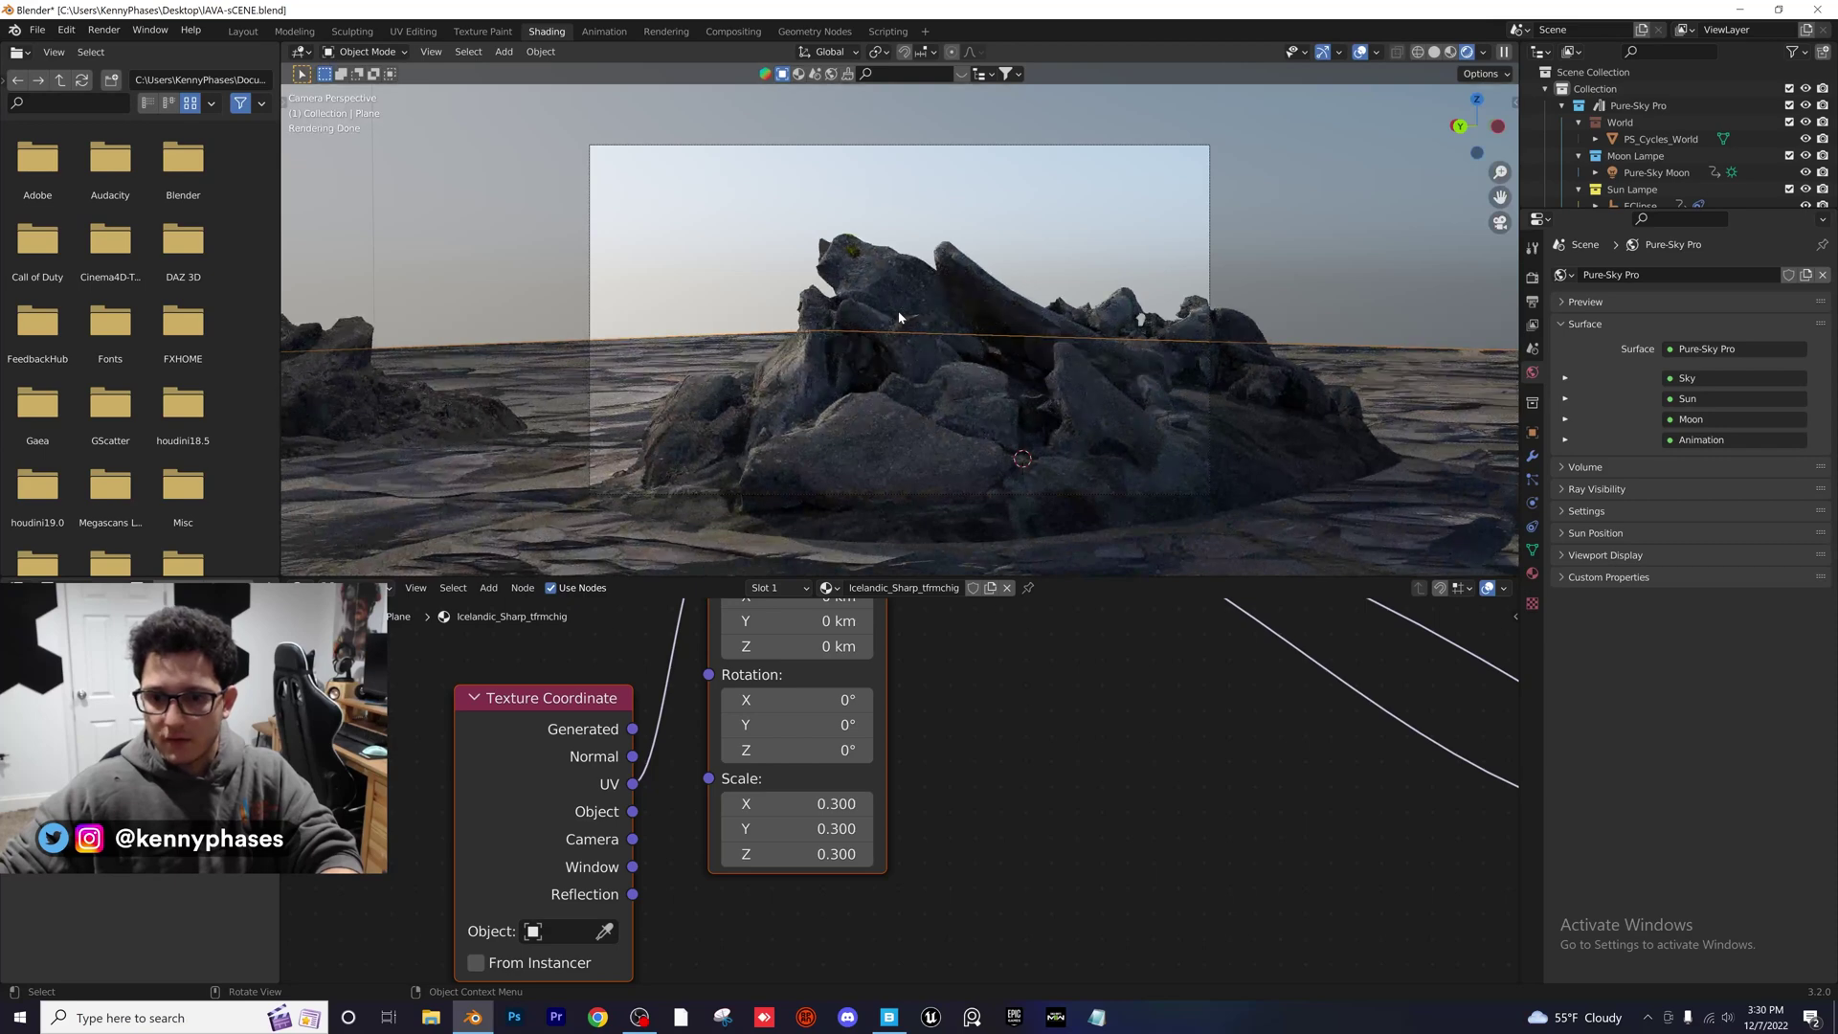
Change the Mapping scale to 0.2 on X, Y and Z
click(800, 803)
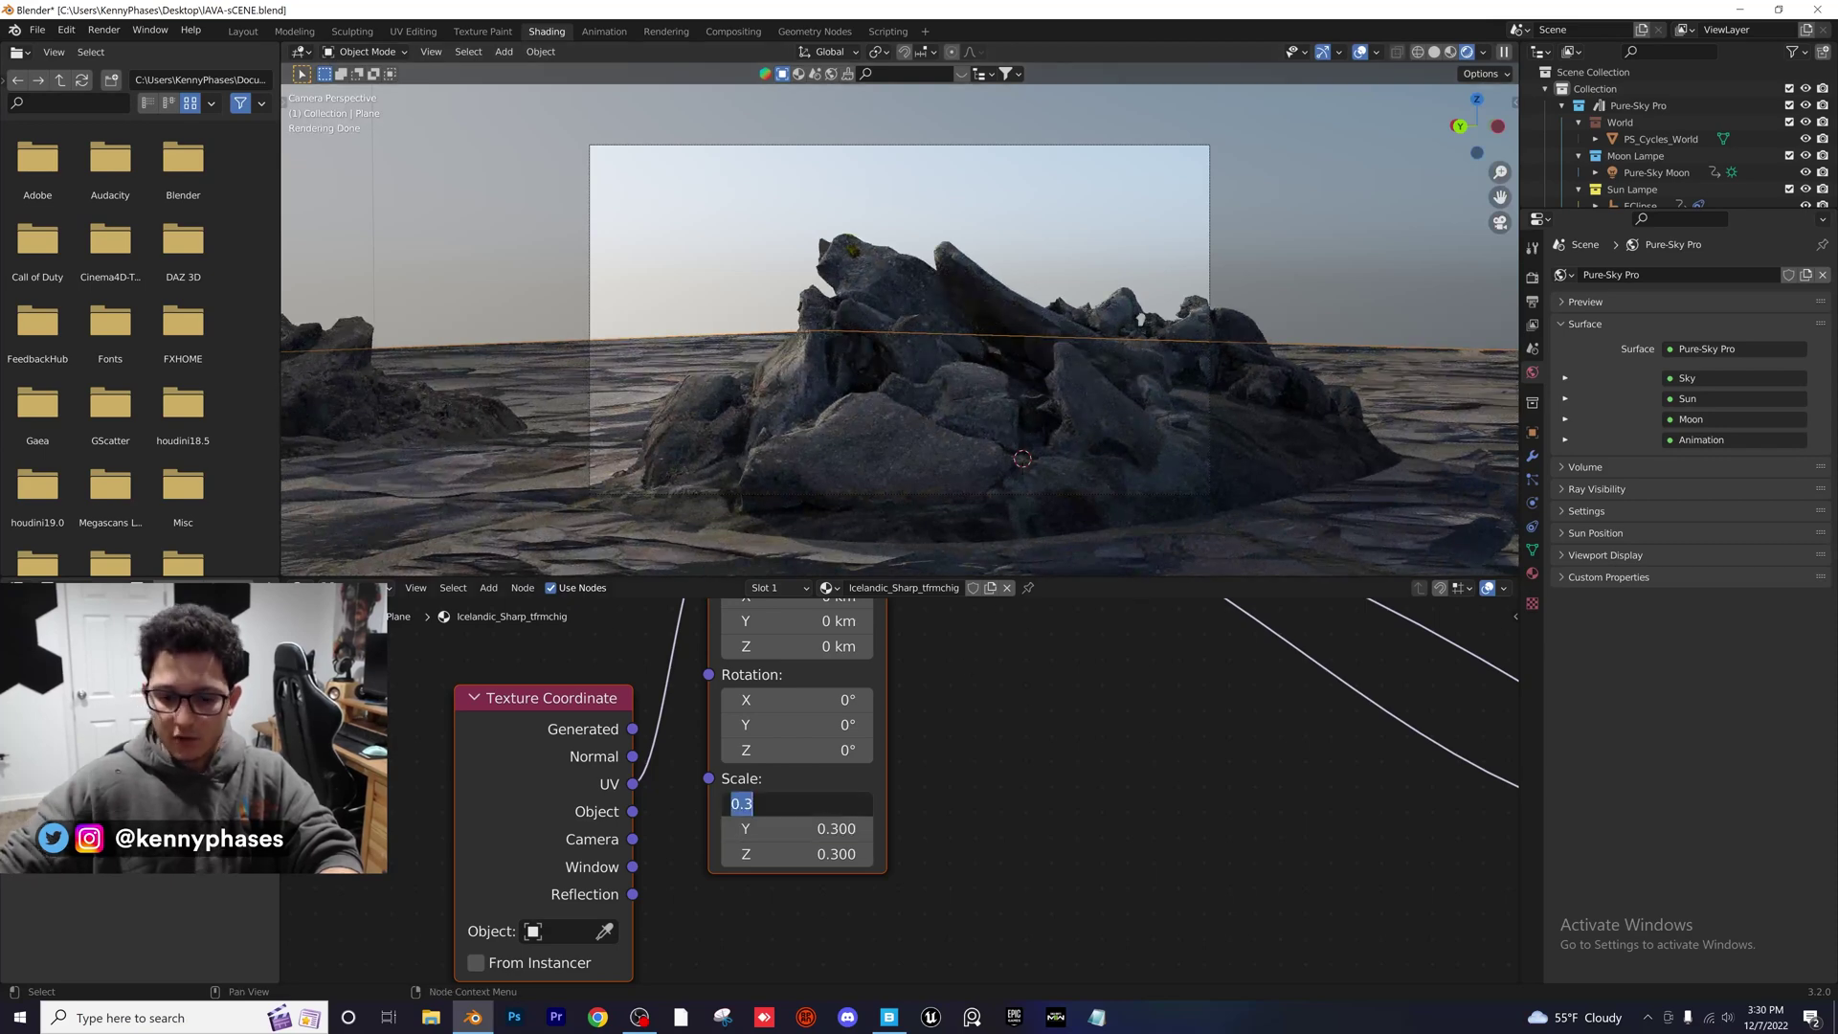
text(.2)
key(Tab)
text(.2)
key(Tab)
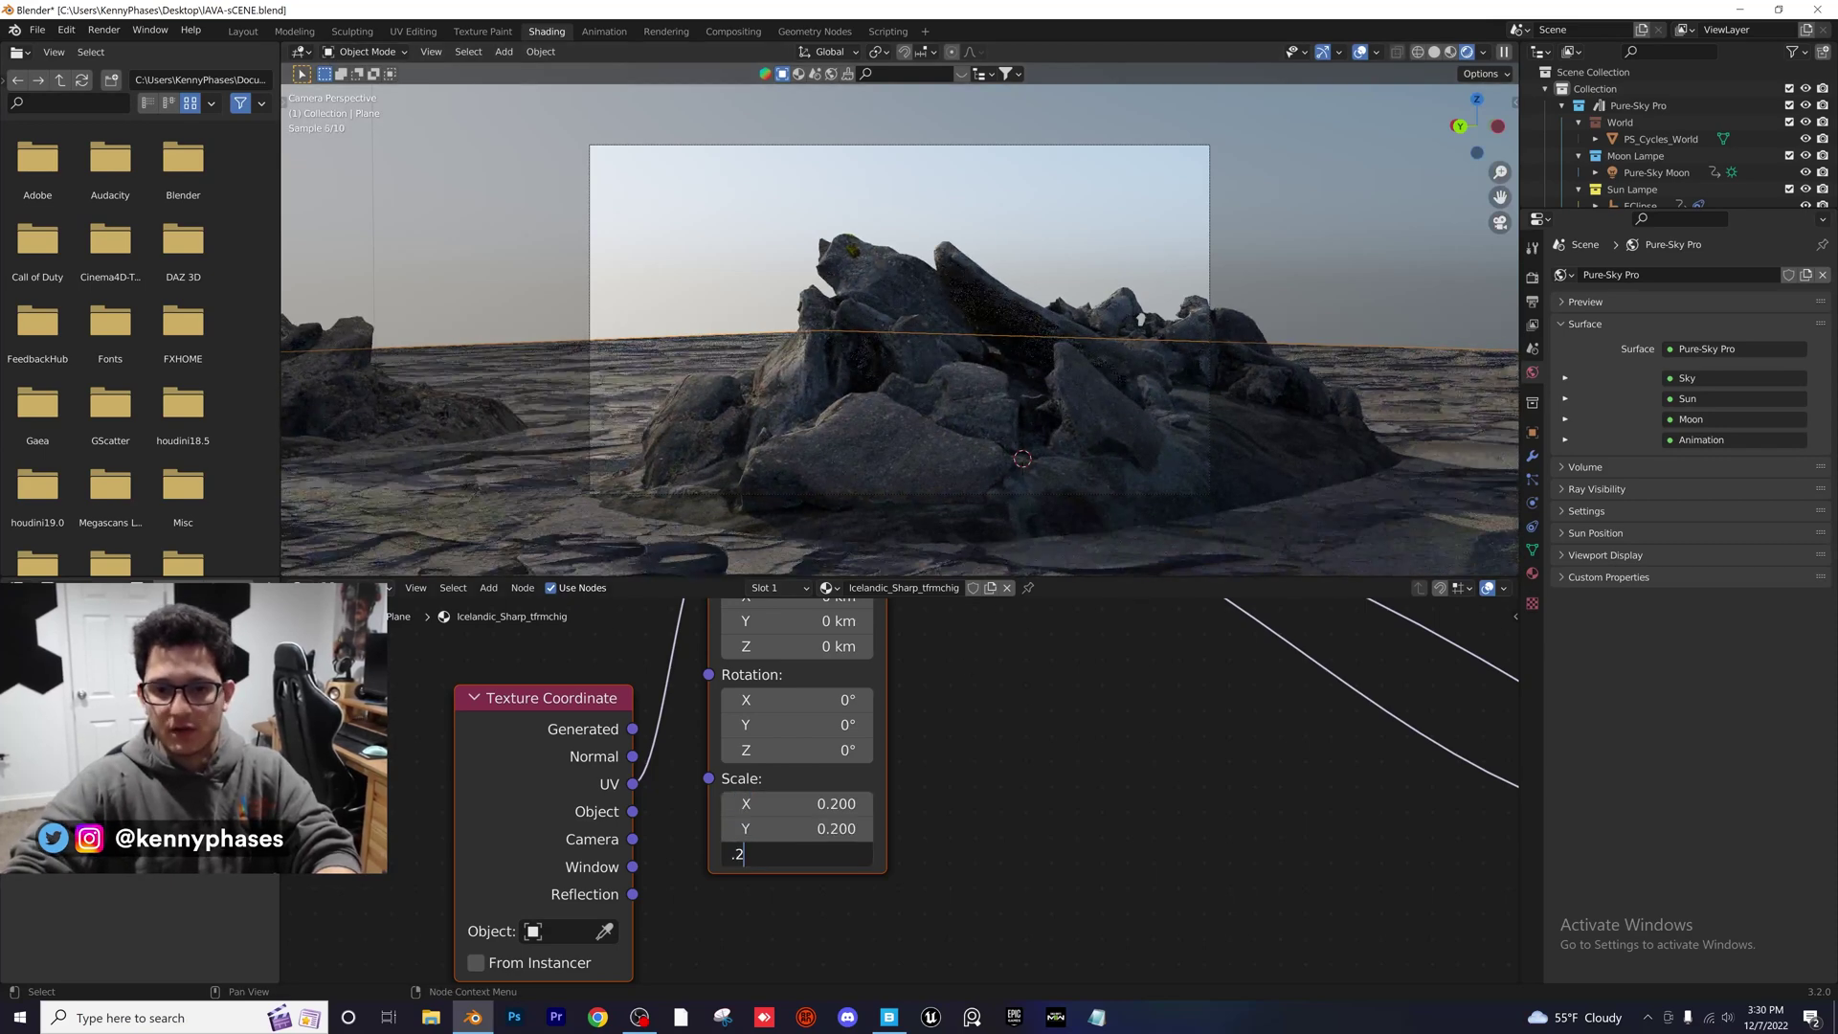
text(.2)
key(Return)
Turn the camera to X 90.1° and Z -109° to frame both rock piles, then save
scroll(1640, 125, down, 3)
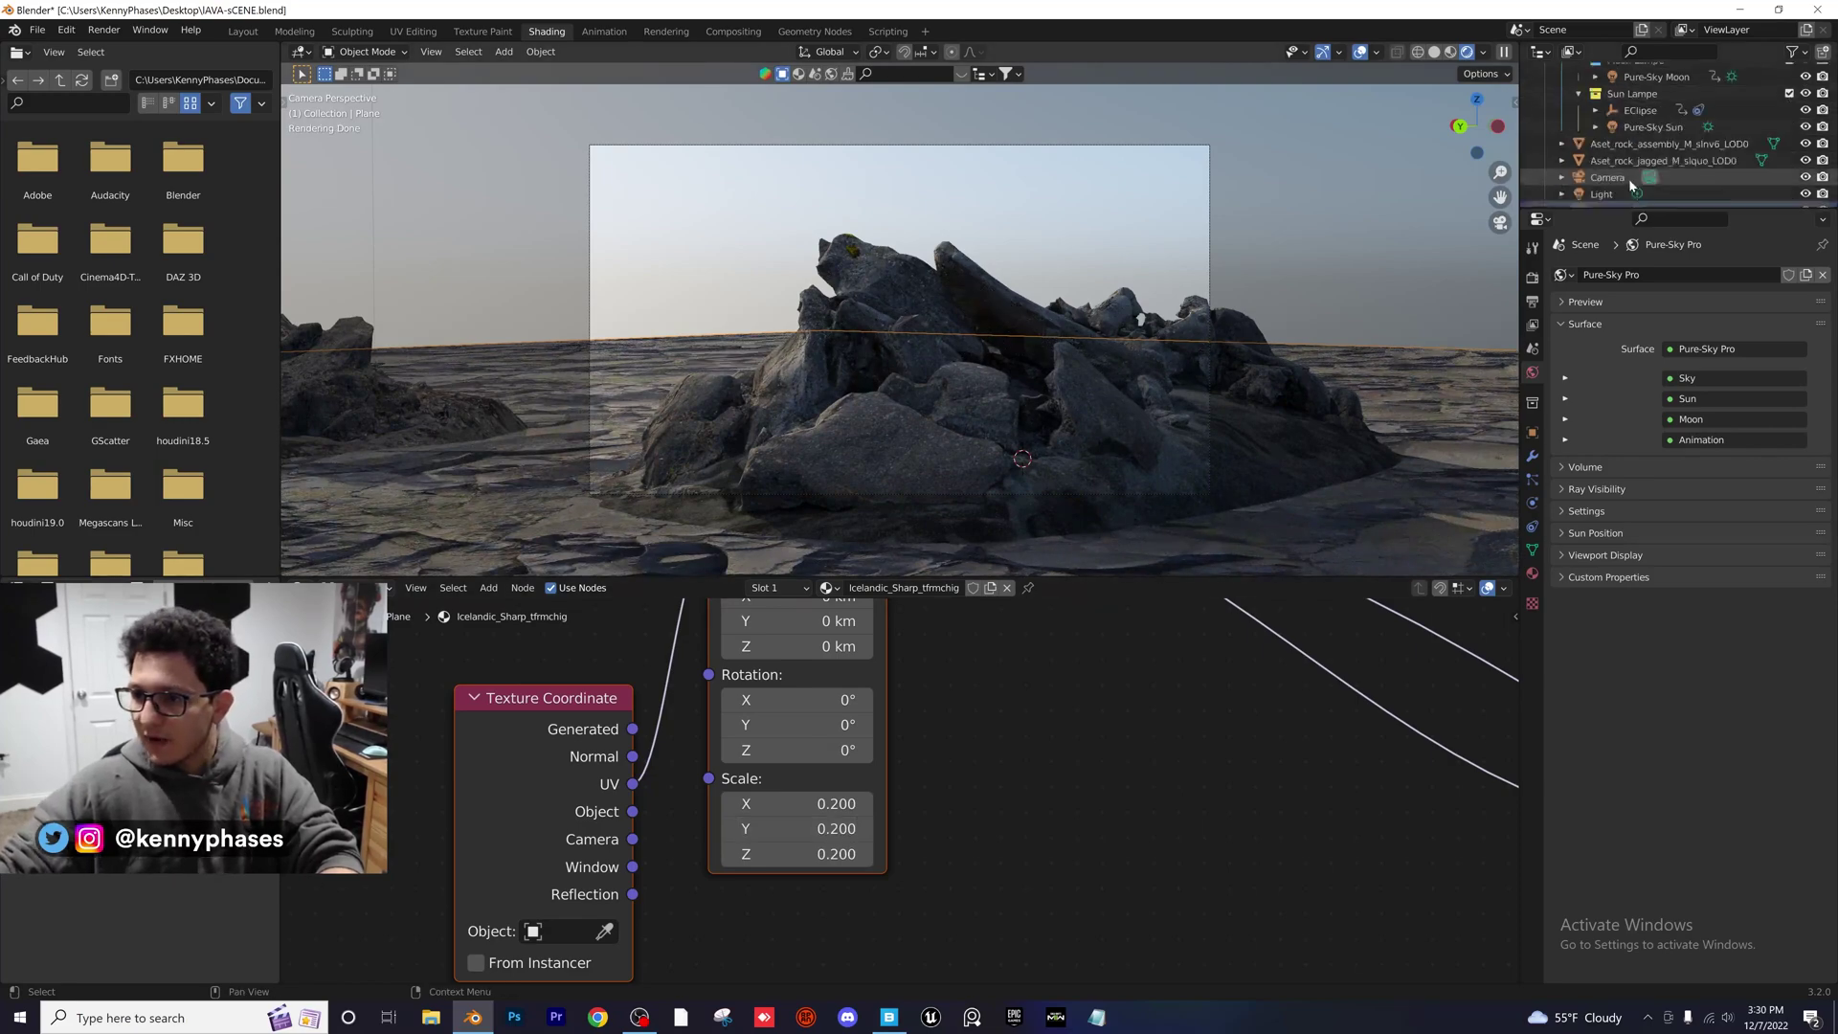
click(1608, 178)
key(n)
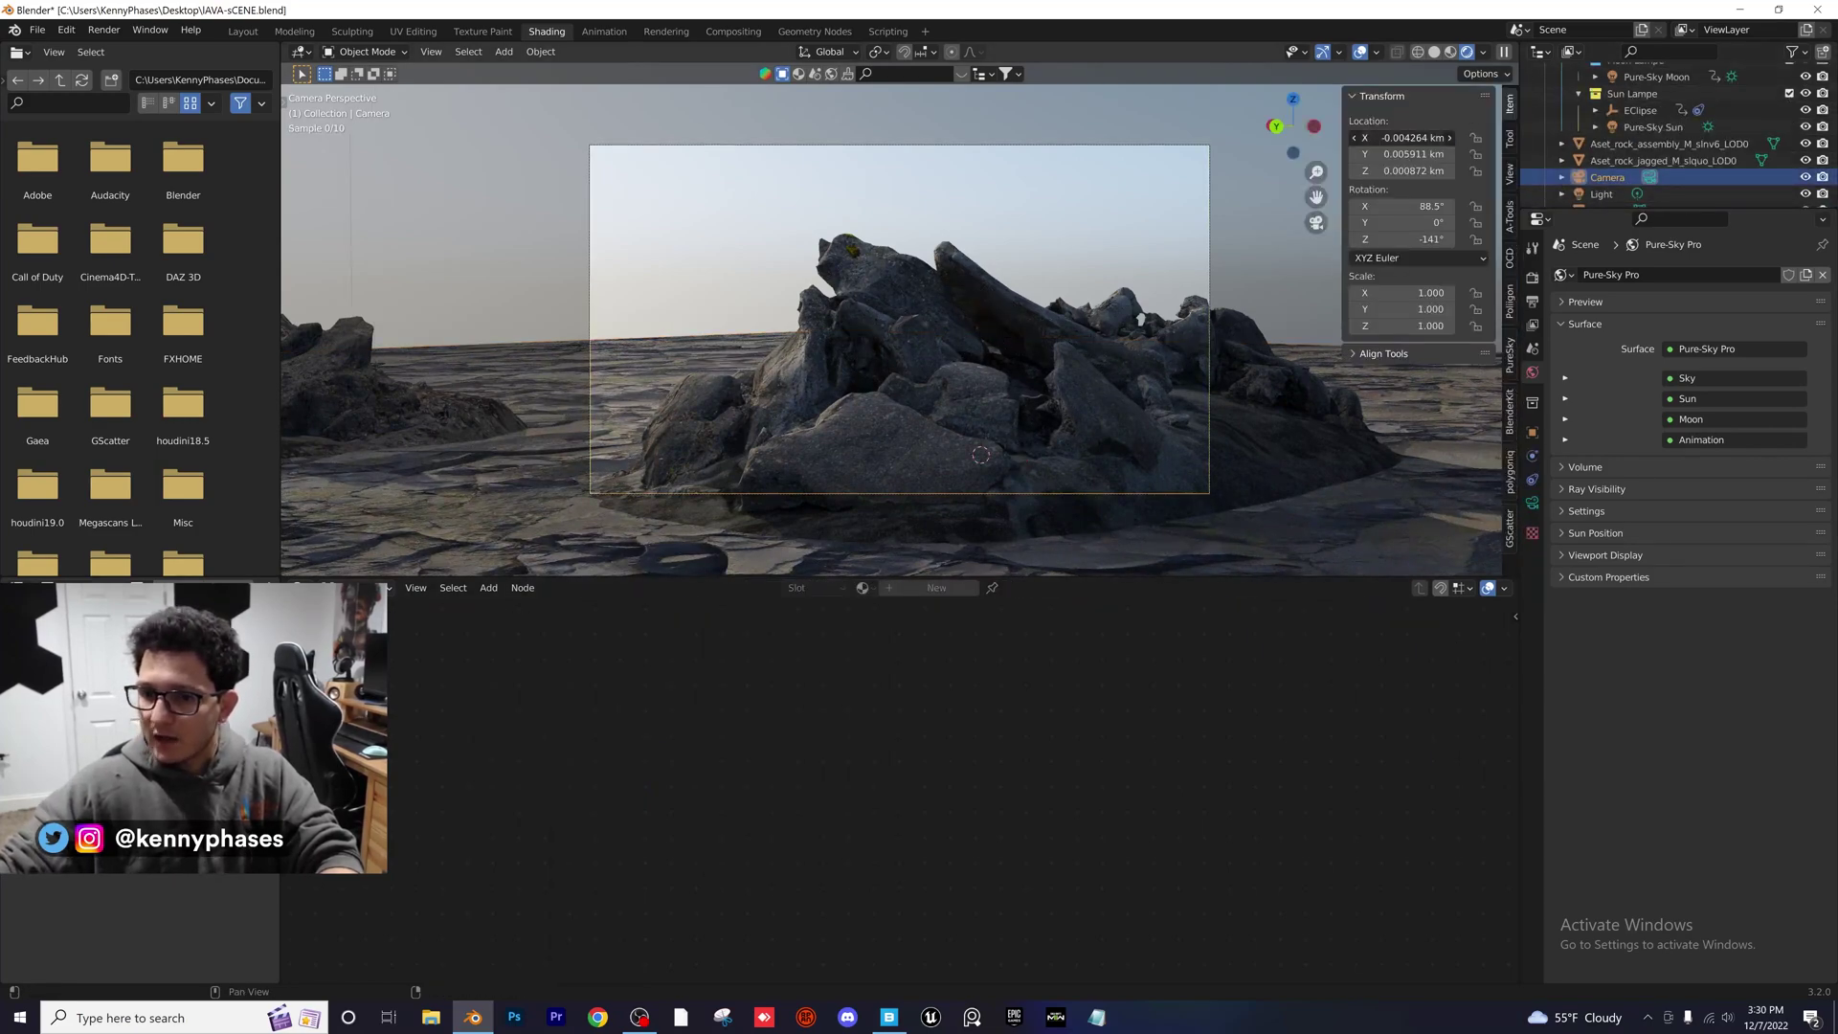
mouse_move(1407, 137)
mouse_down()
mouse_move(1450, 154)
mouse_move(1417, 154)
mouse_up()
drag(1416, 240, 1438, 206)
key(g)
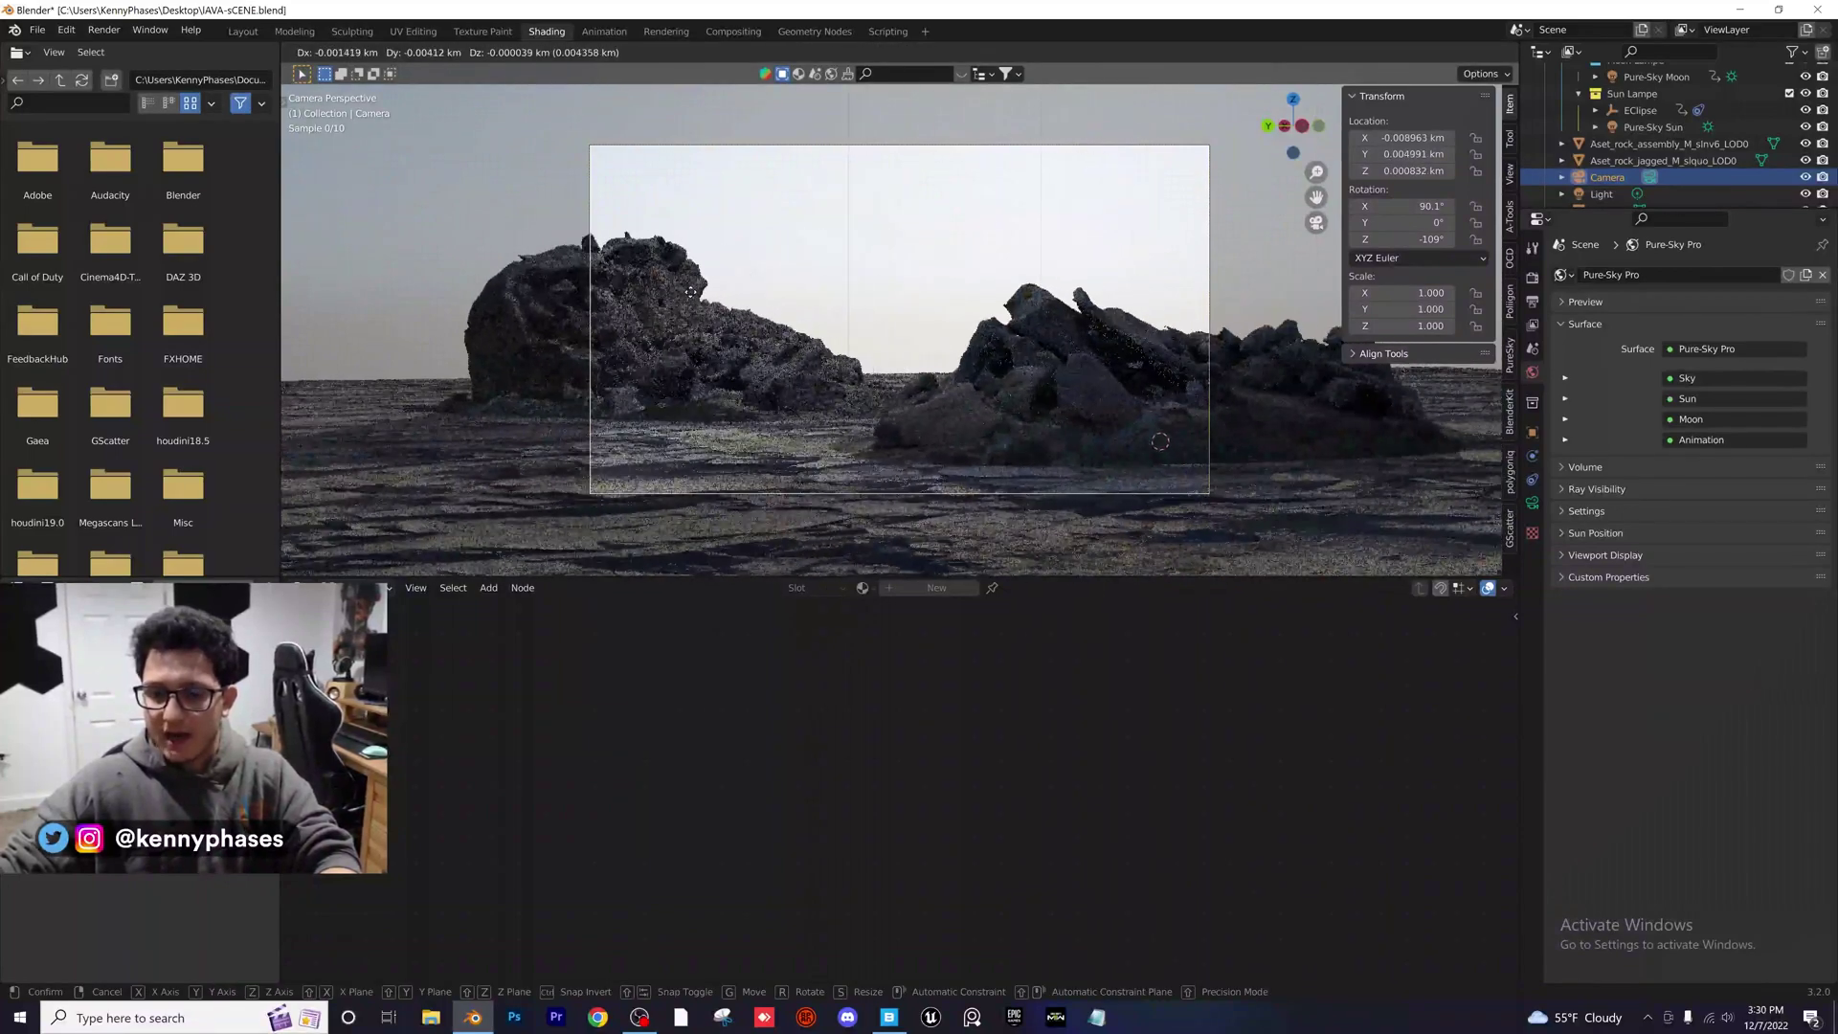
click(639, 289)
key(ctrl+s)
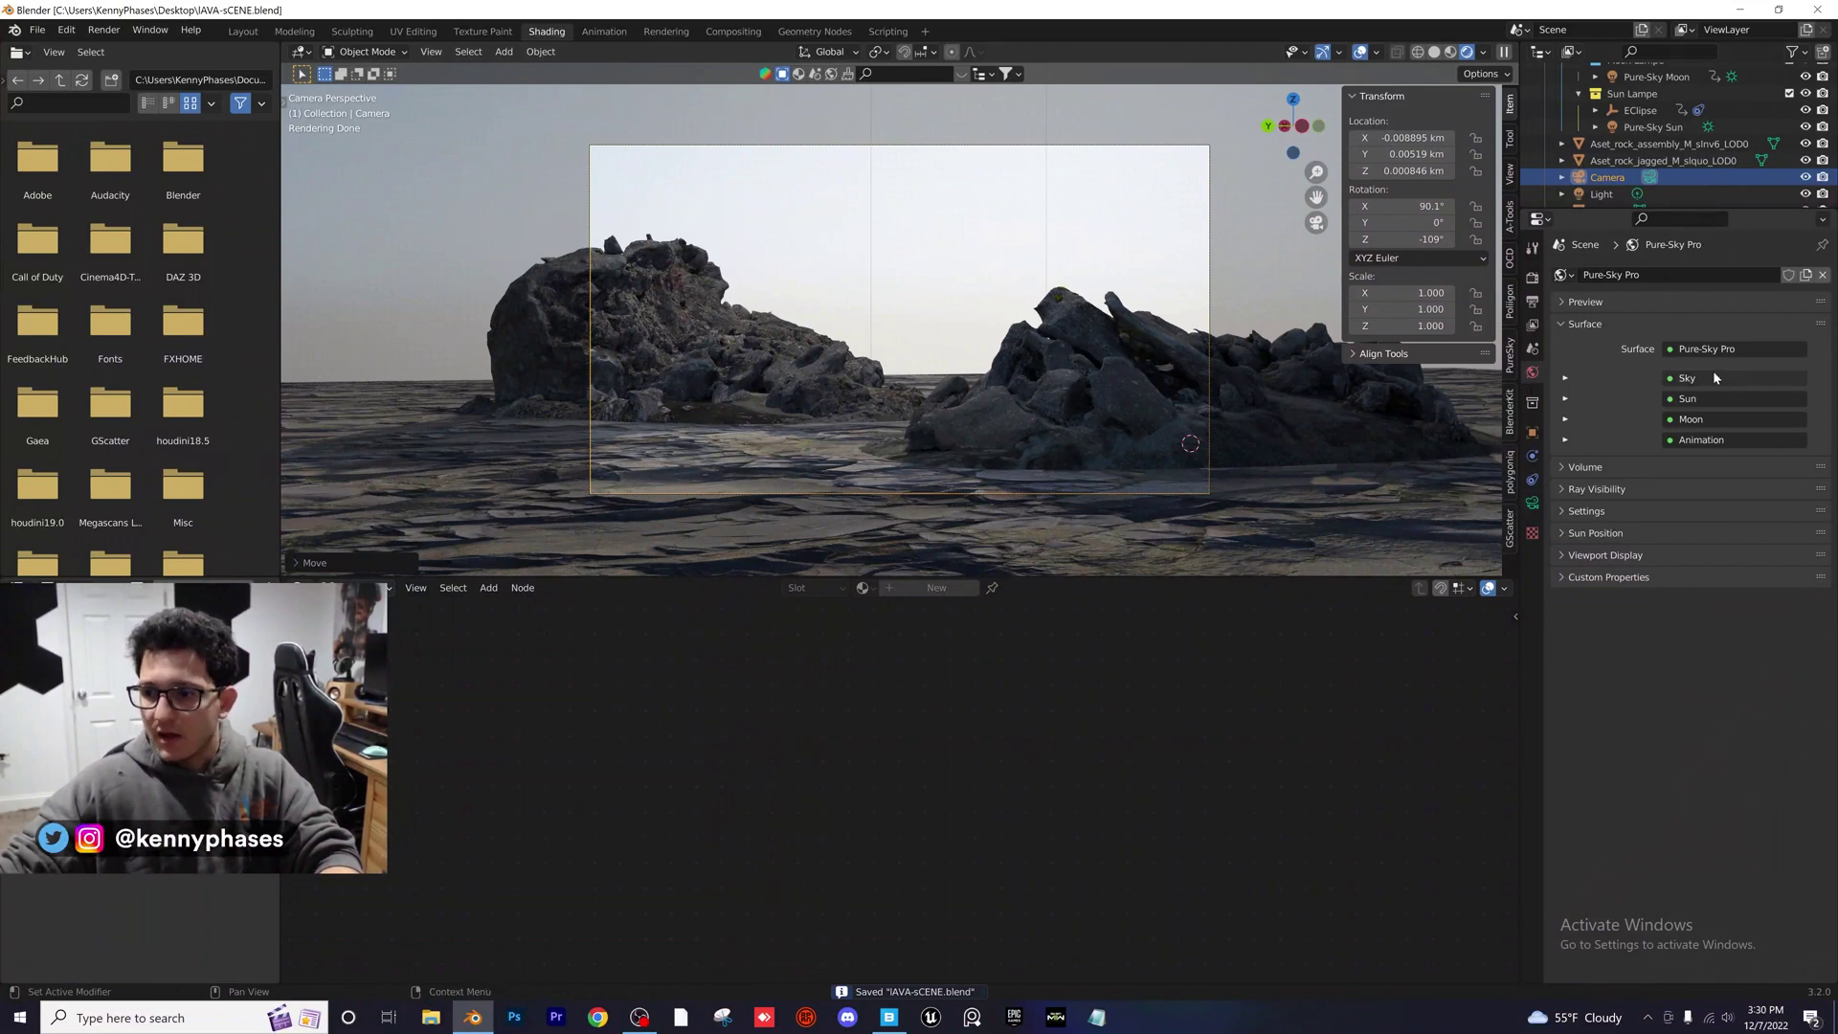
Replace the PureSky world with a new world whose Color uses an Environment Texture
click(1510, 356)
click(1360, 128)
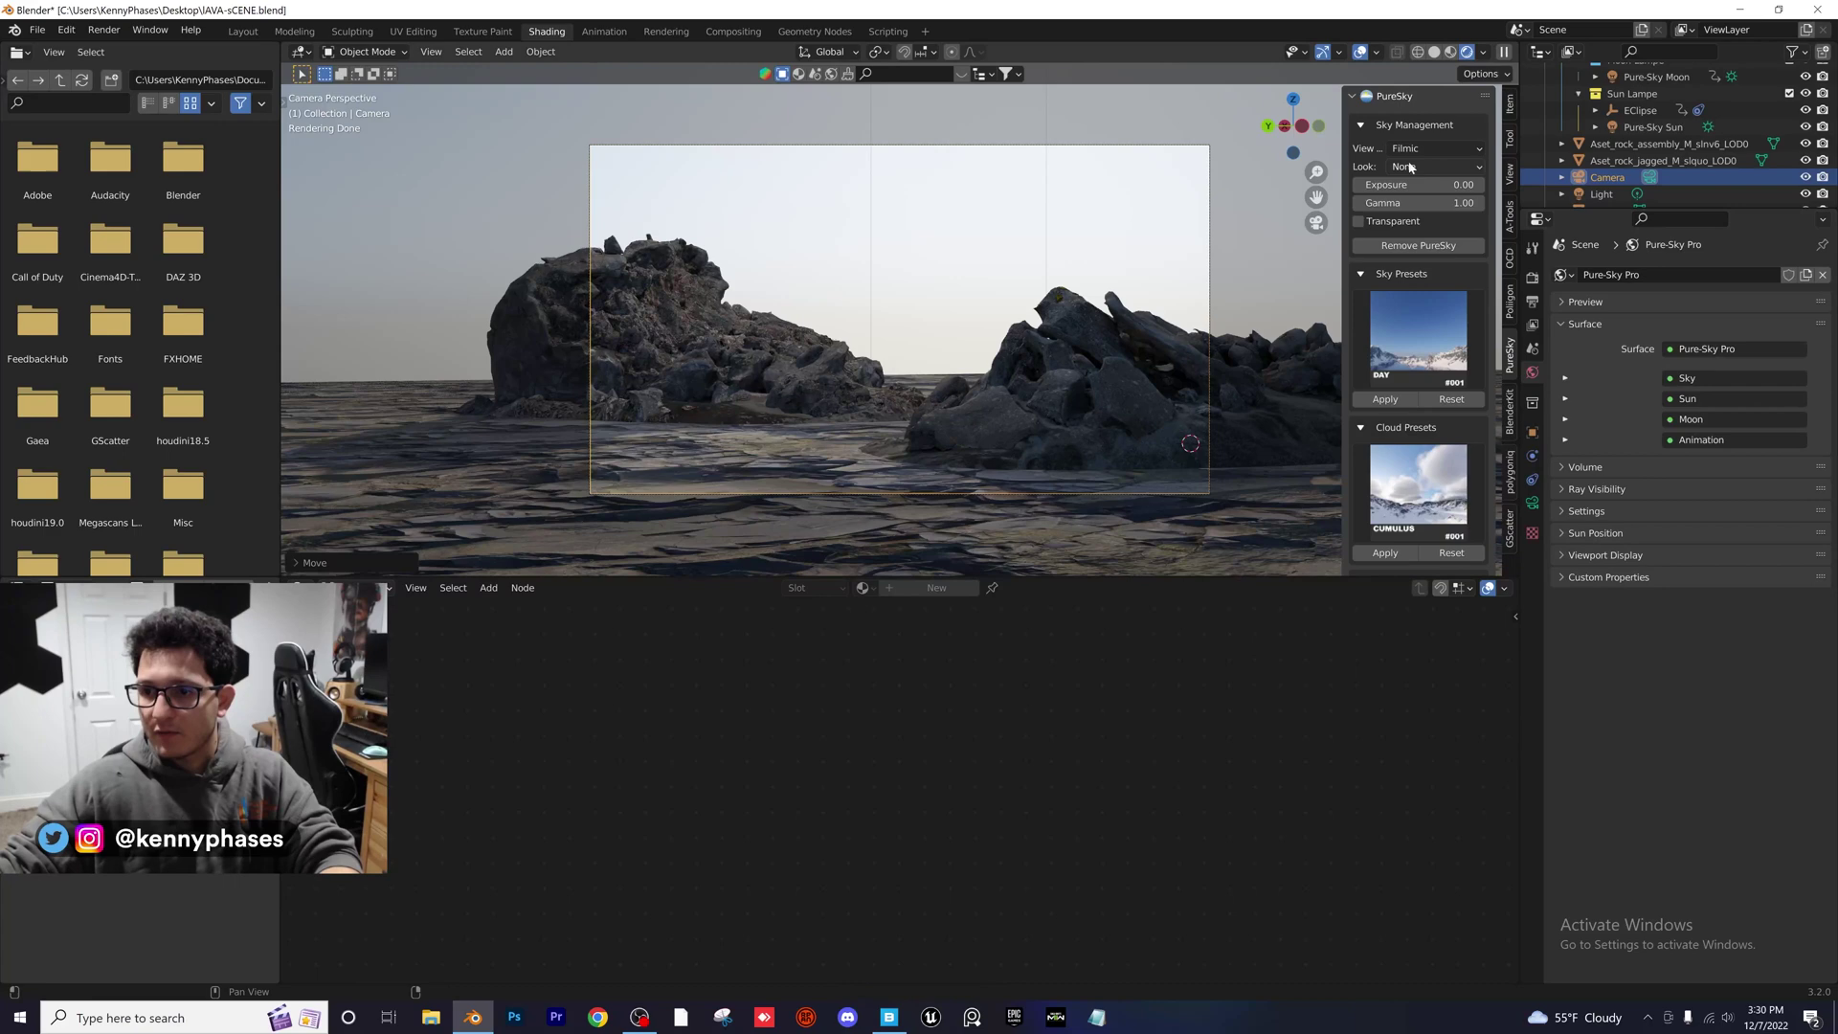
click(1409, 253)
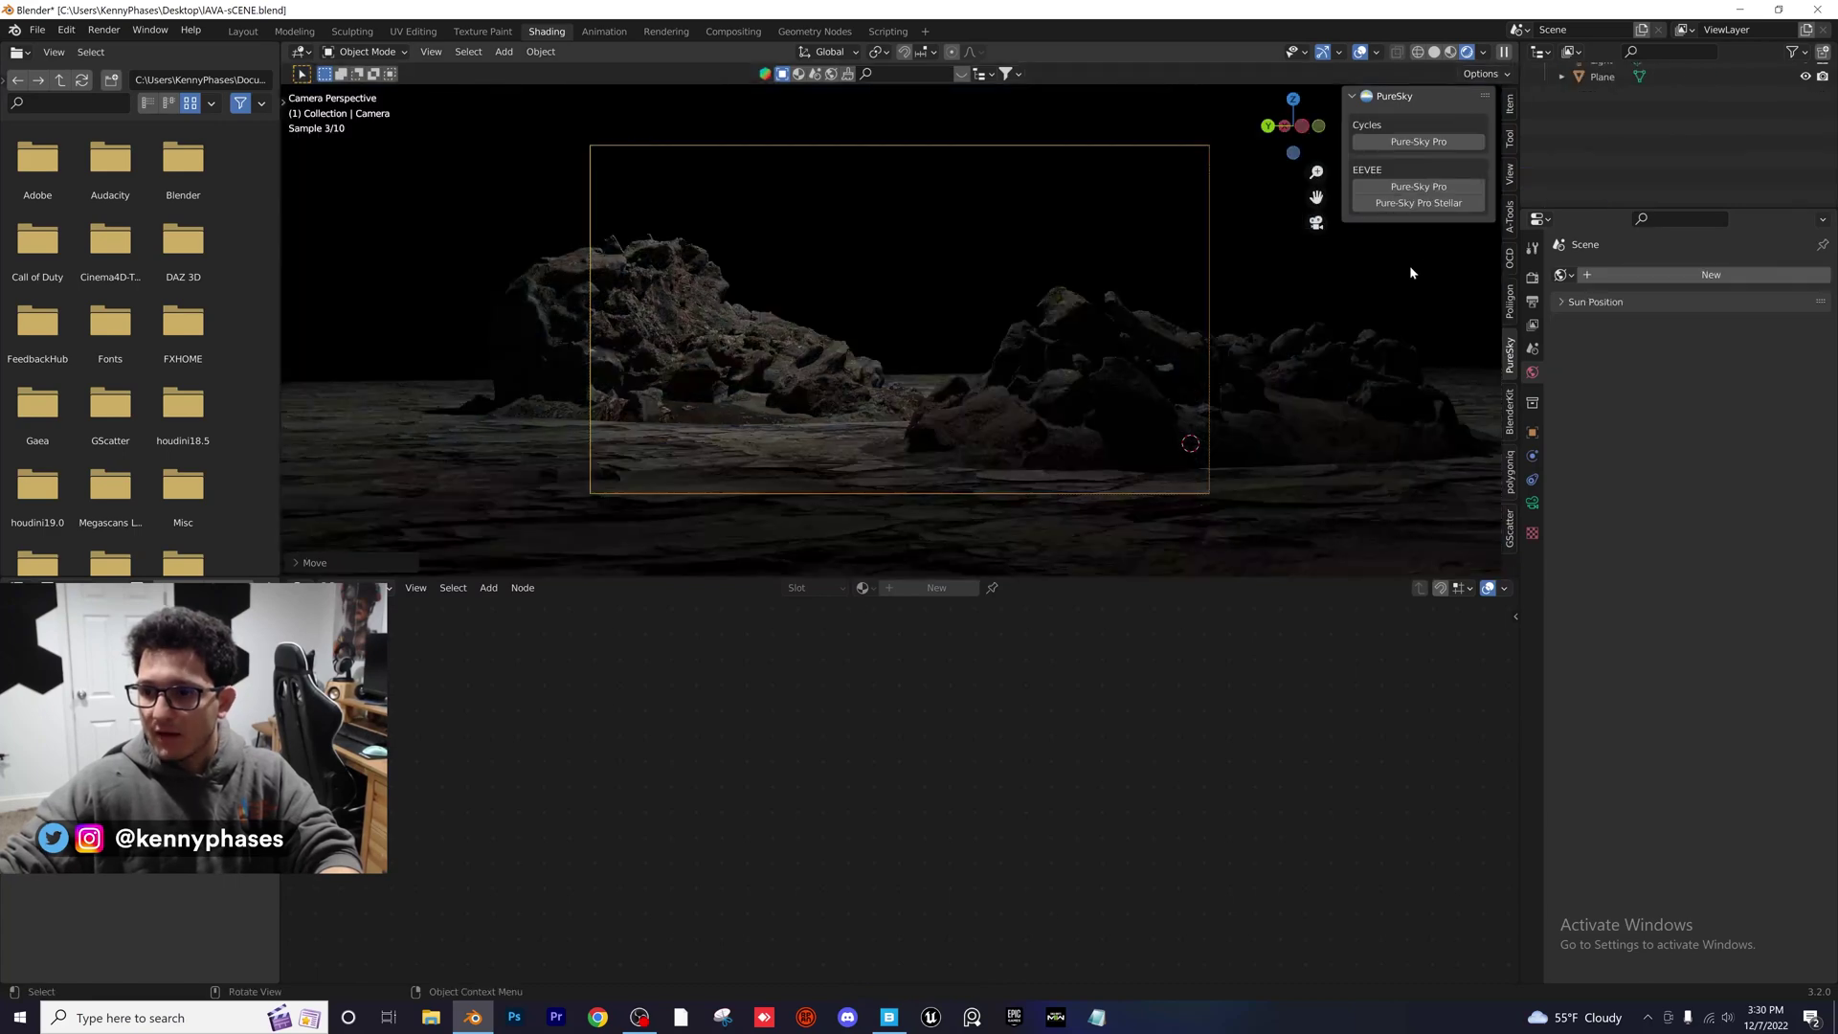
click(1633, 276)
click(1671, 377)
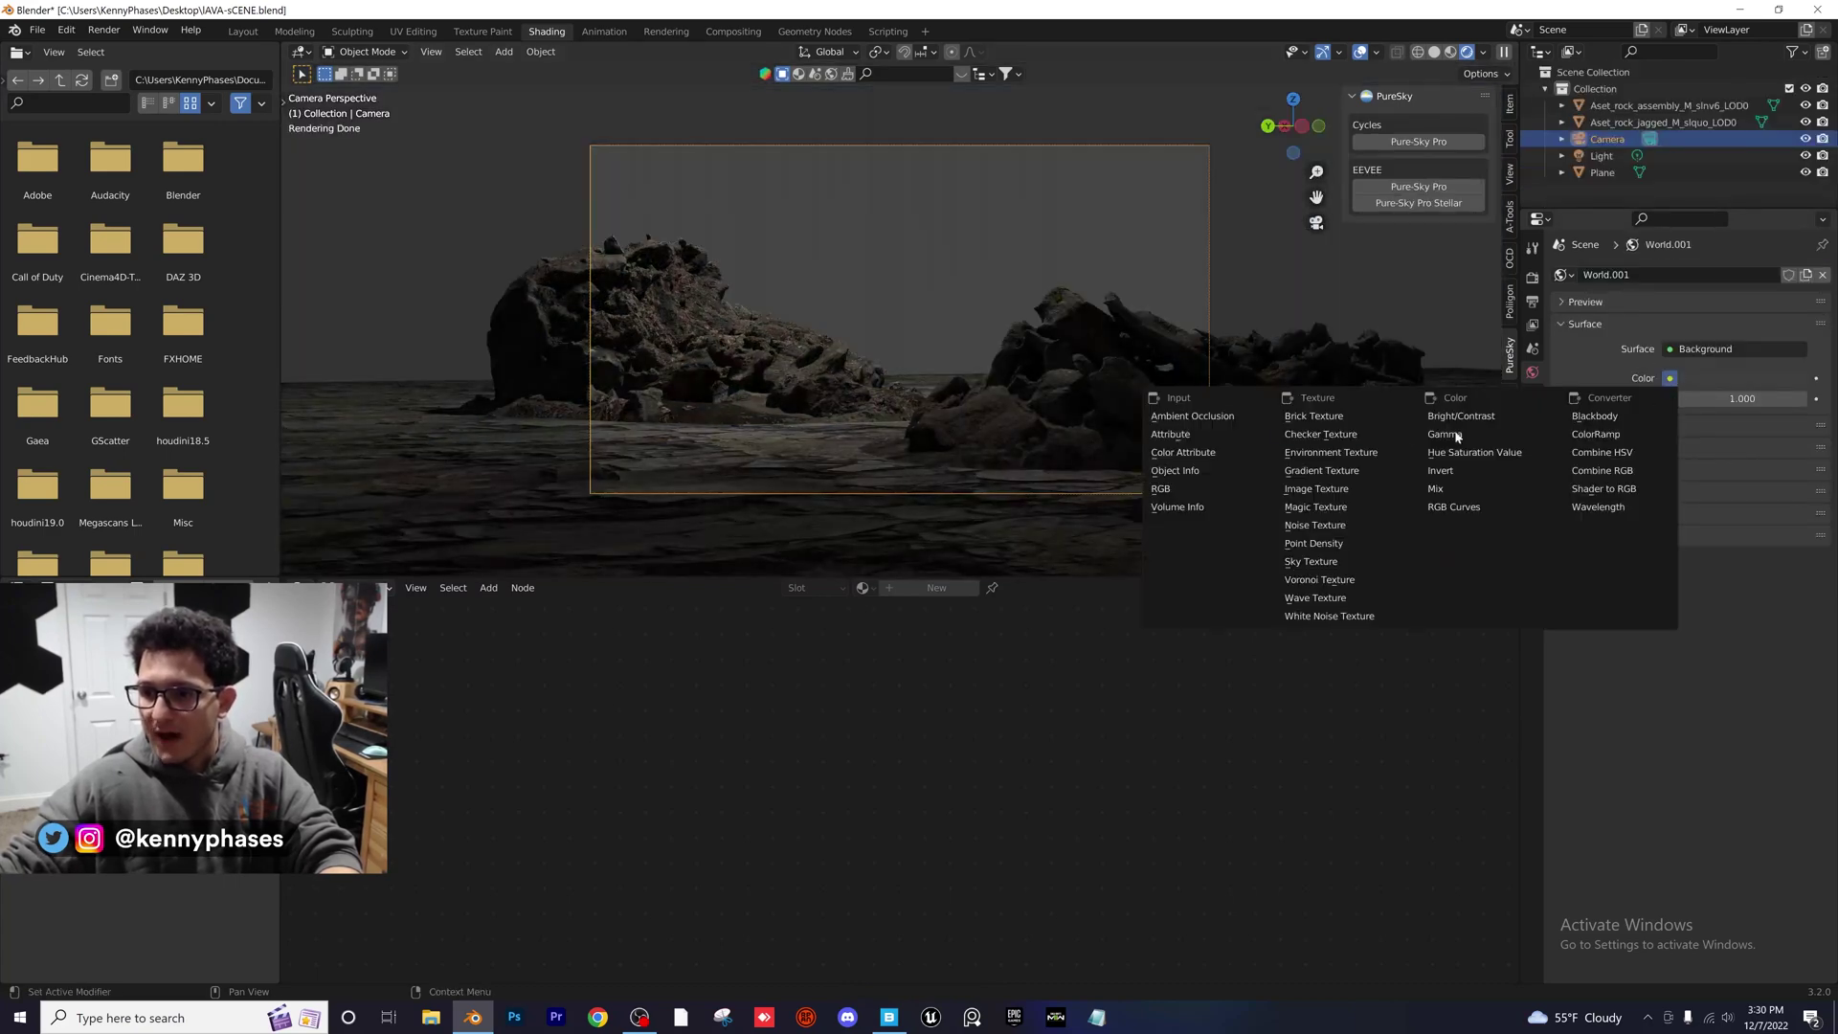
click(1350, 455)
Load cape_hill_4k.hdr from the HDRIs folder as the world environment image
click(1766, 398)
click(409, 648)
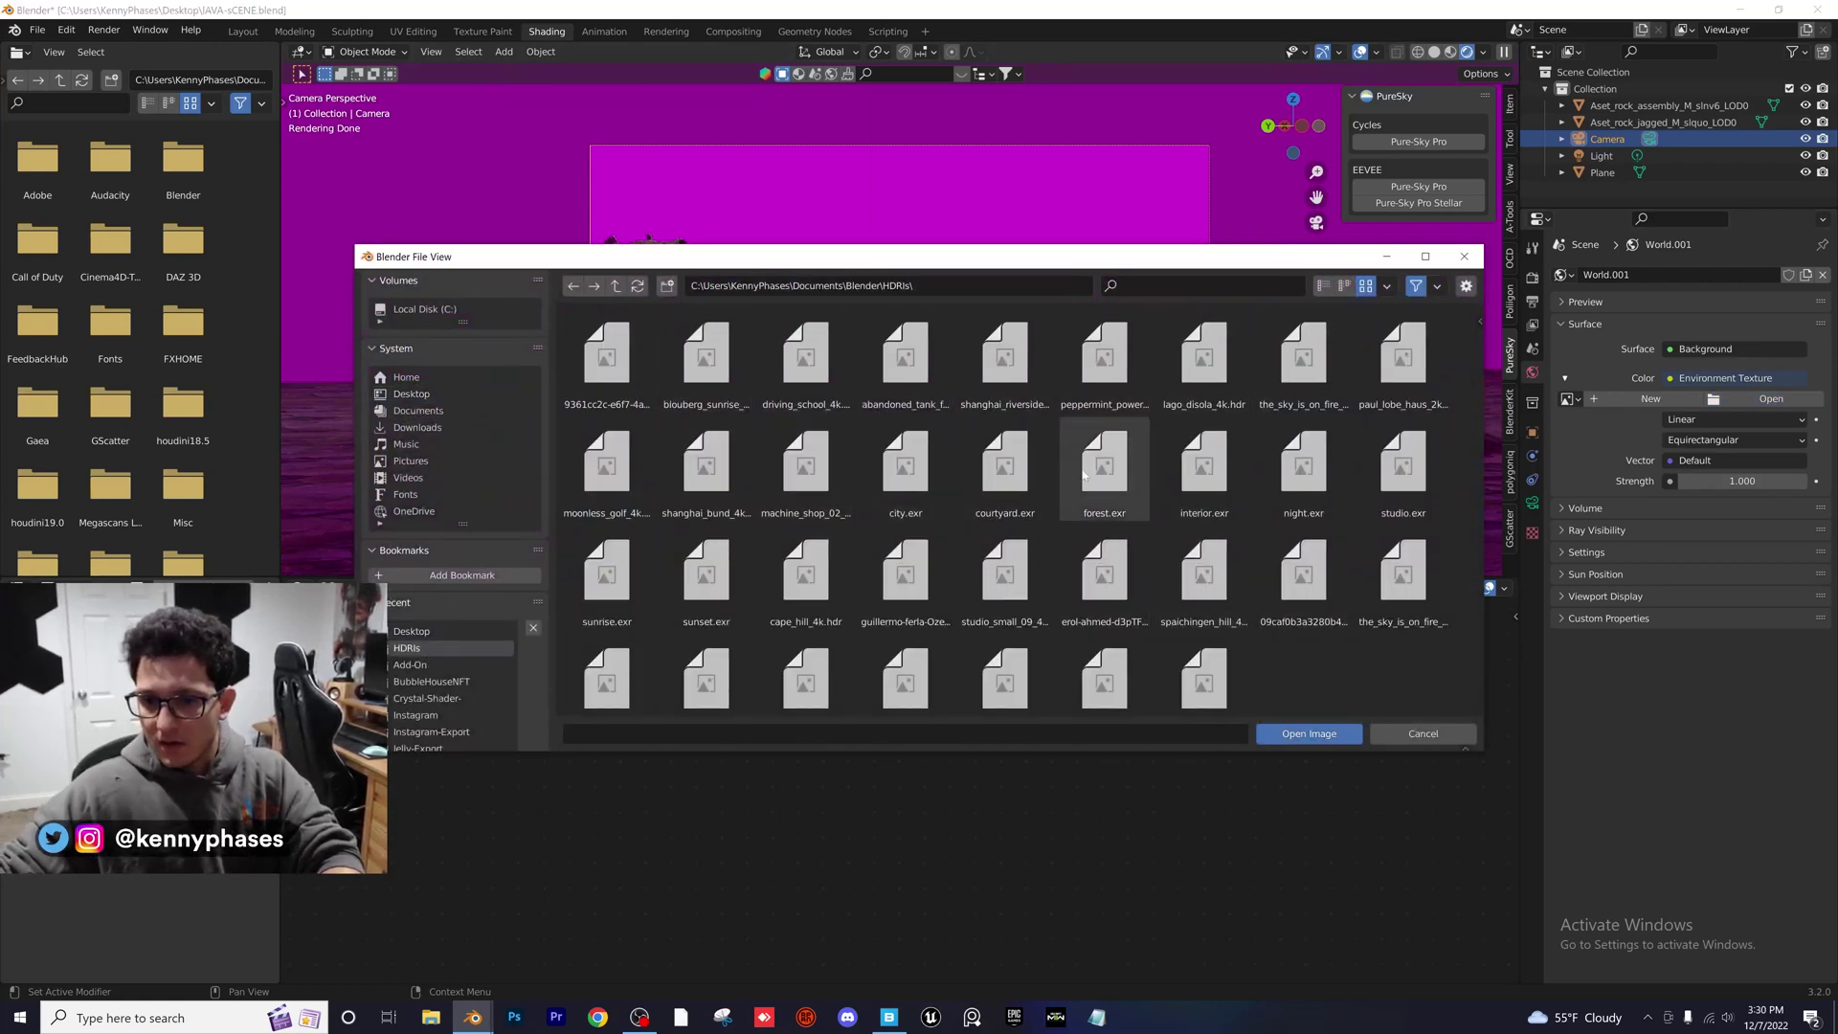
scroll(996, 553, down, 1)
scroll(996, 553, up, 1)
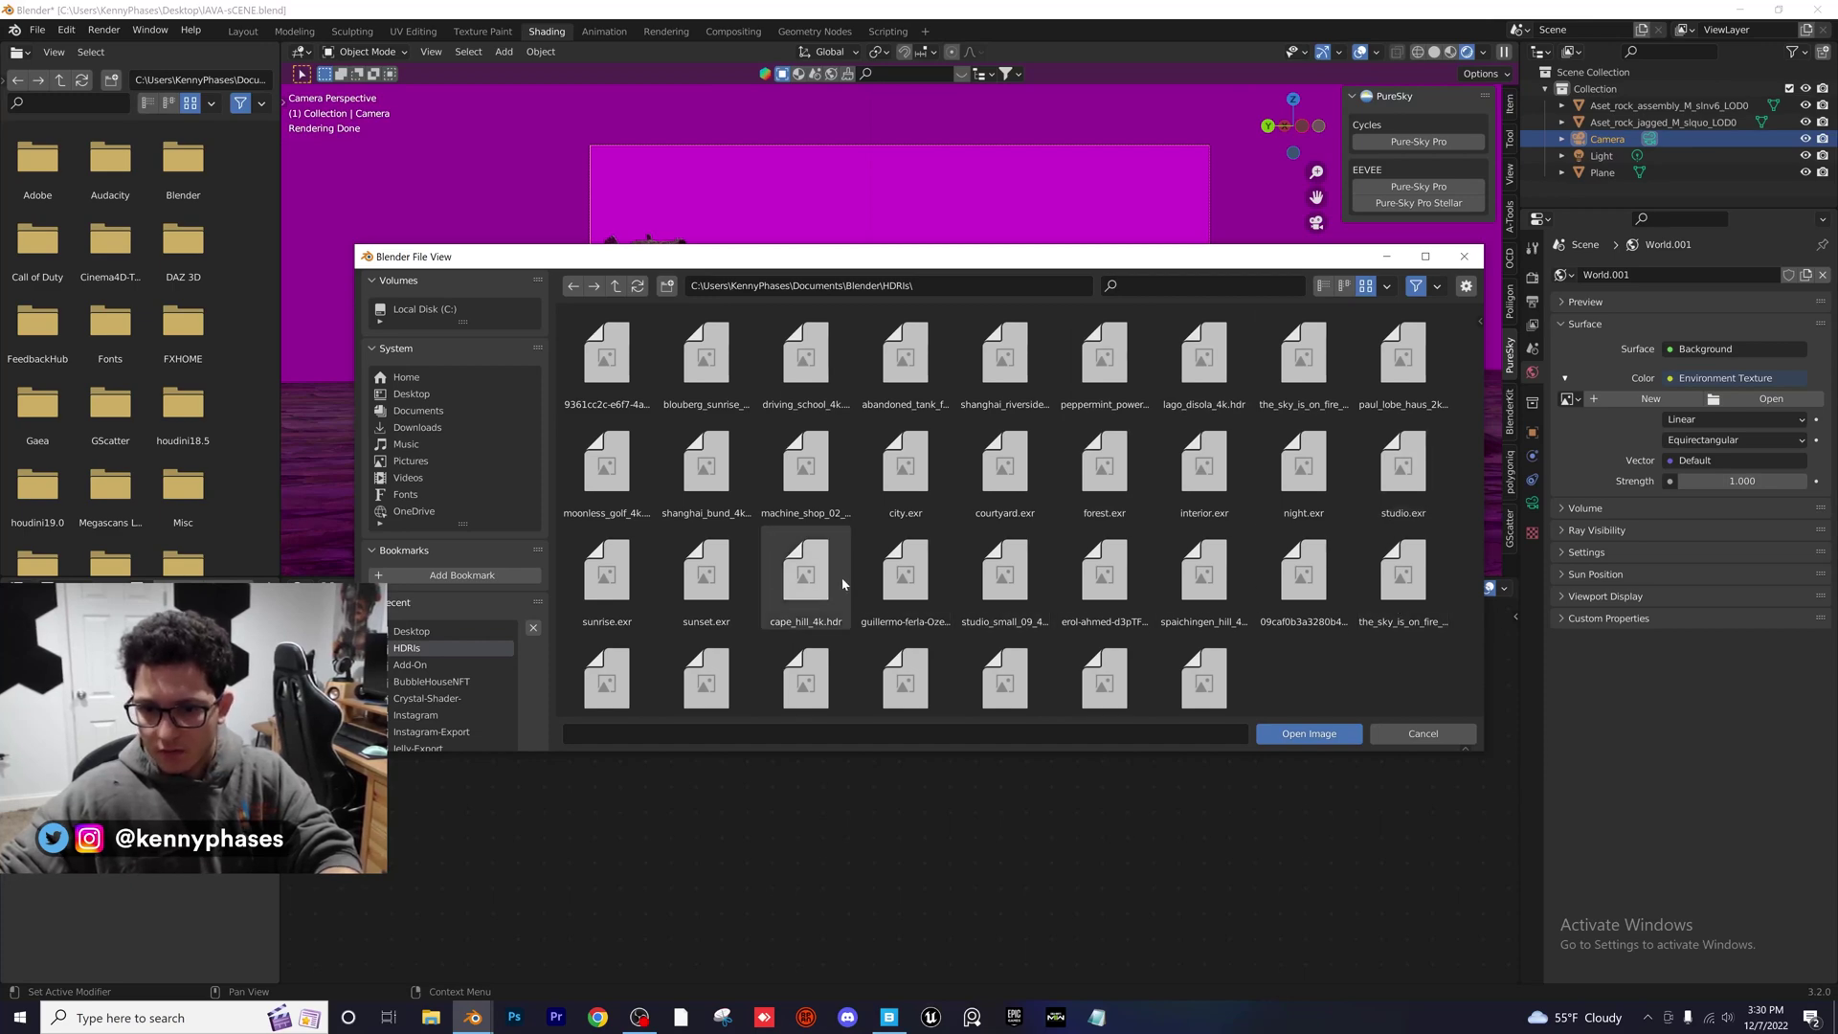
double_click(807, 572)
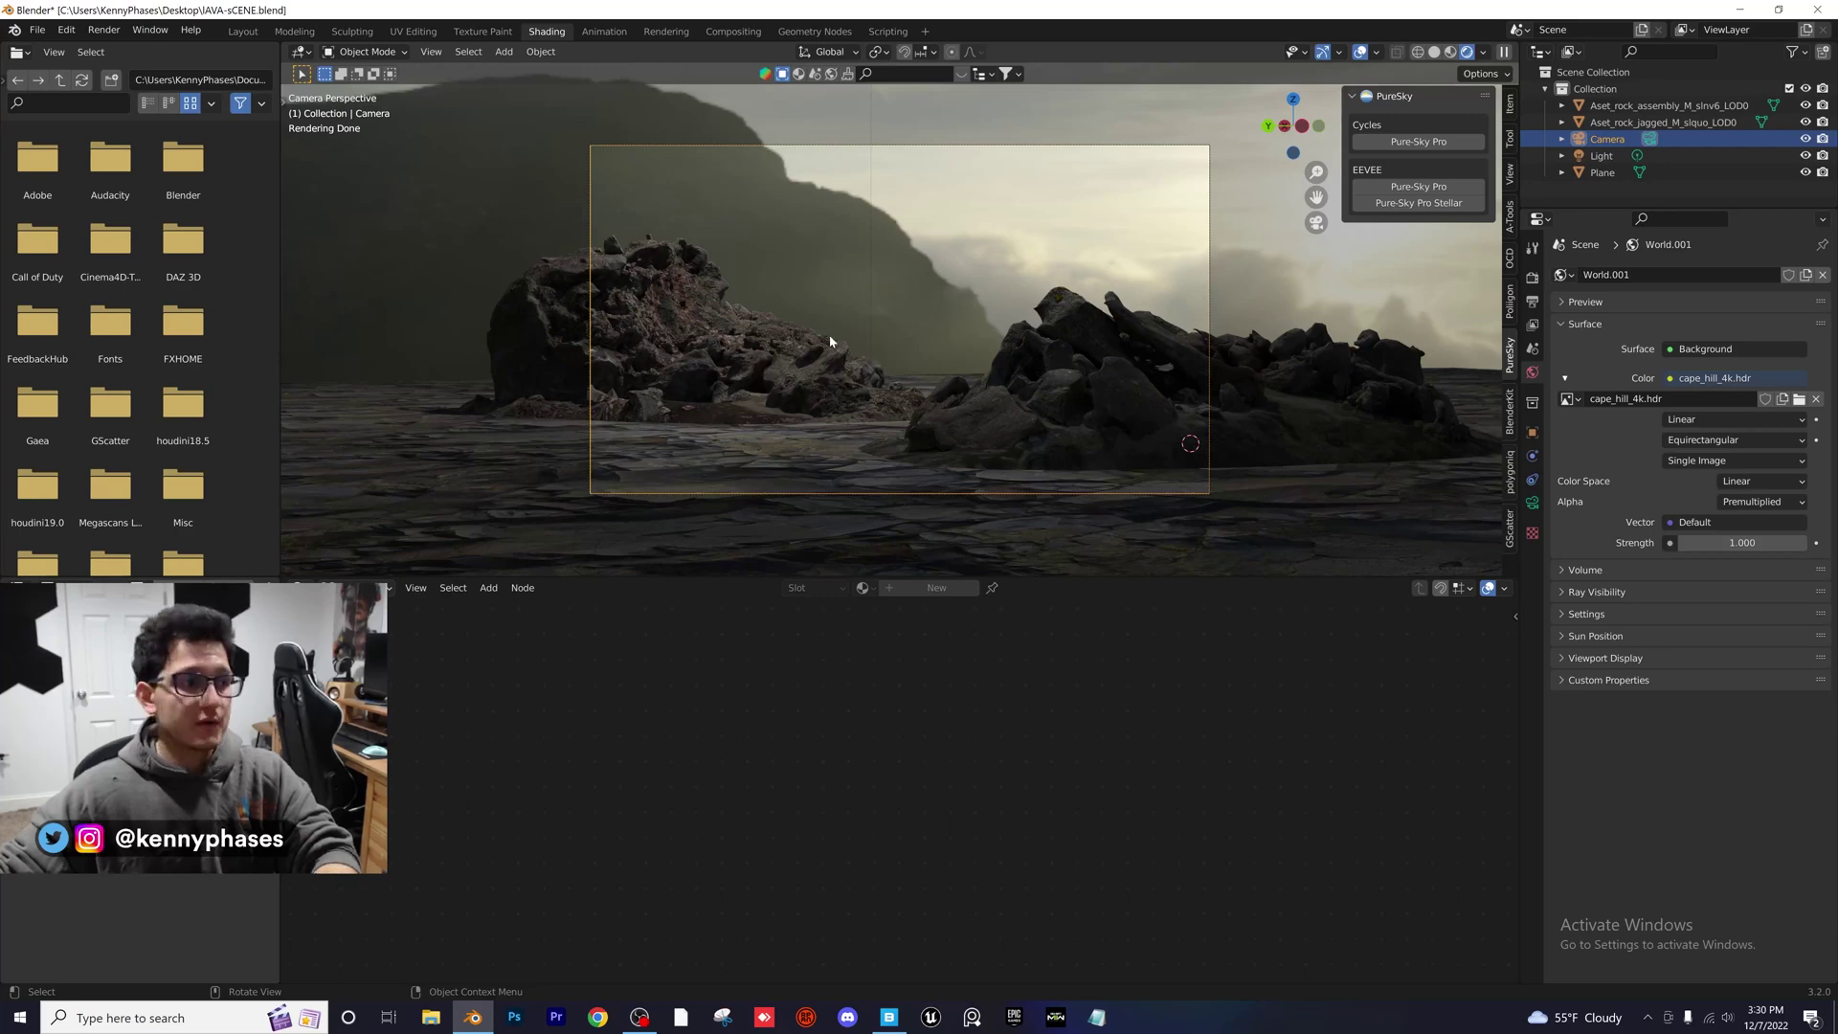
scroll(700, 388, up, 1)
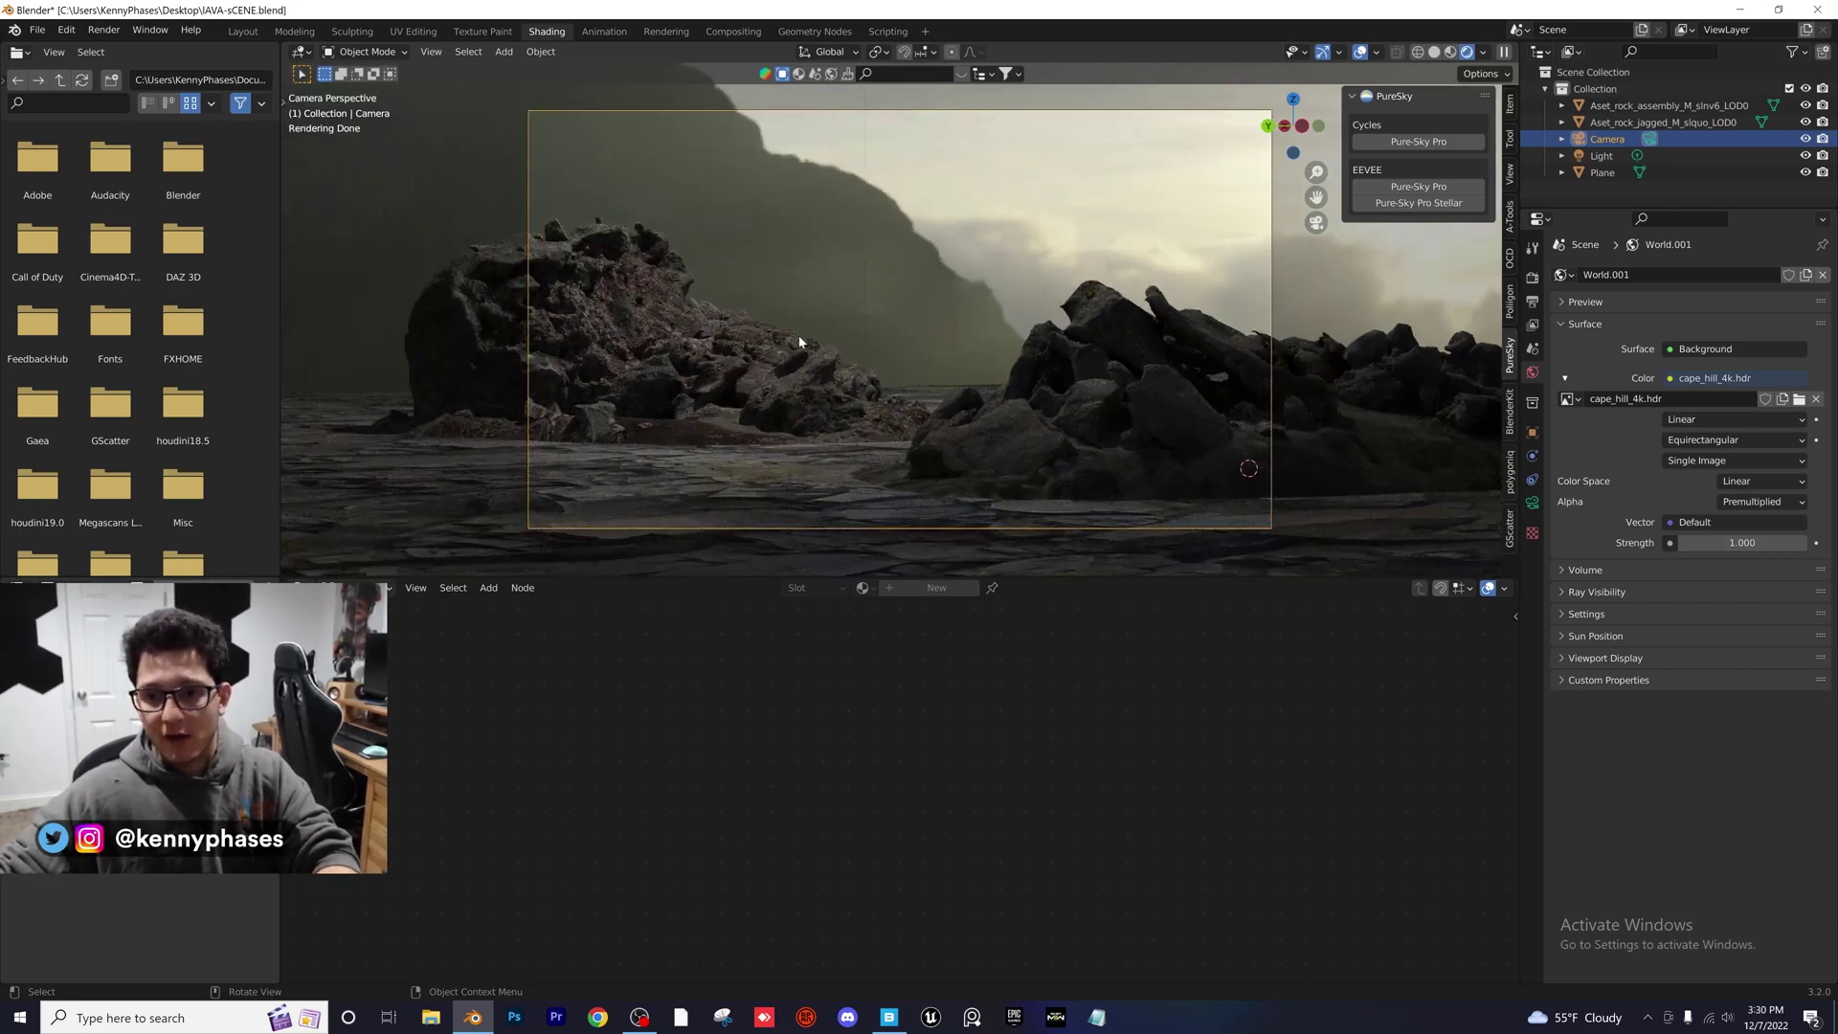
scroll(799, 341, down, 1)
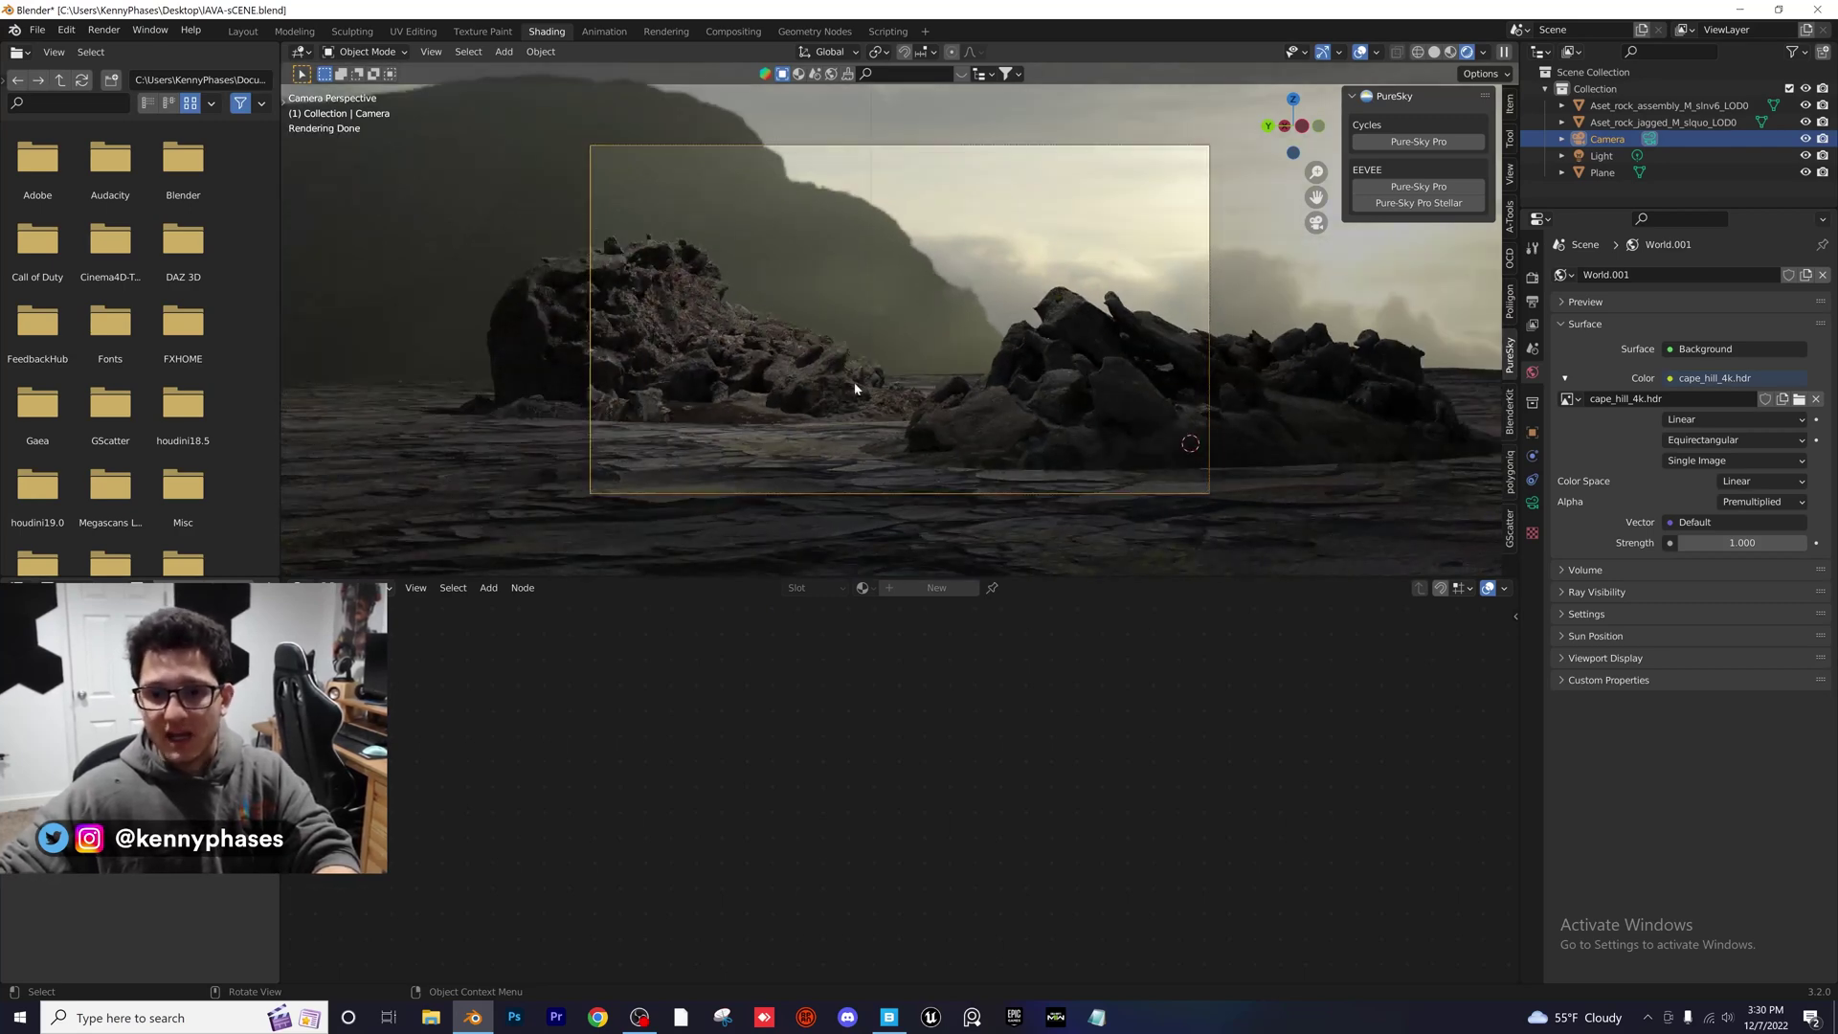
scroll(864, 354, up, 1)
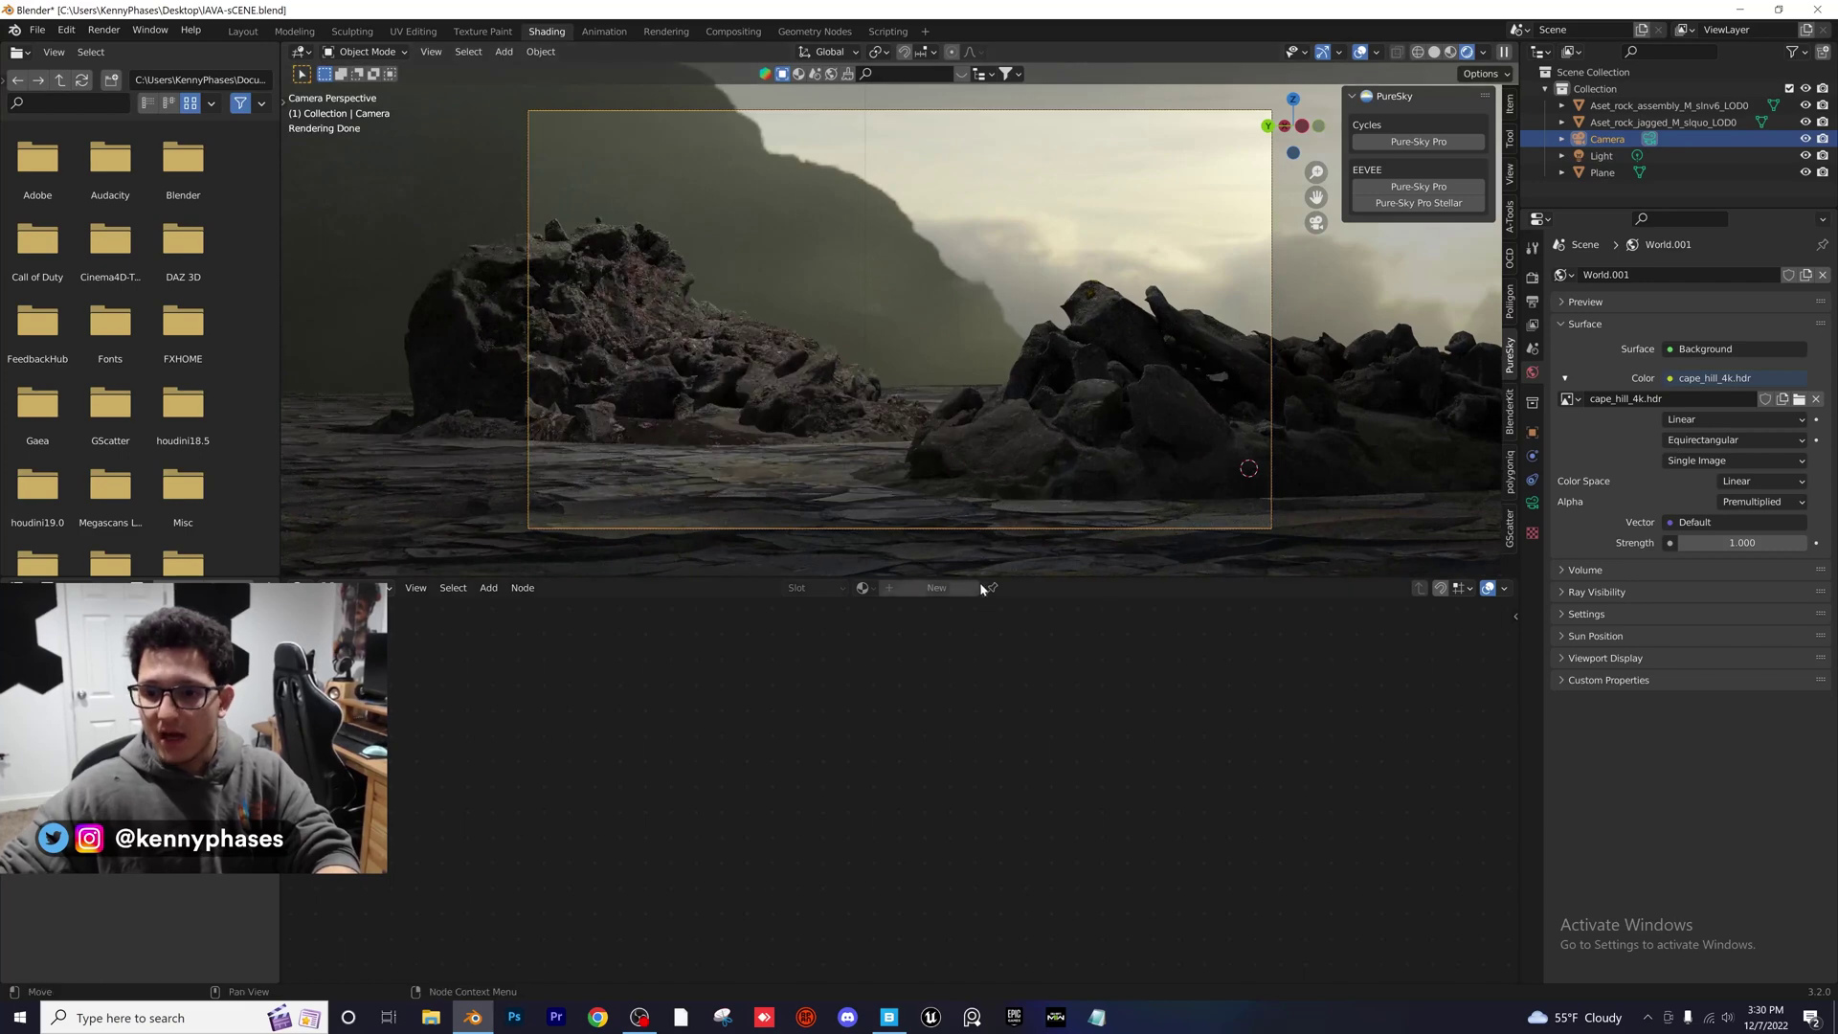
Raise the camera's passepartout to 0.893 to darken outside the frame
click(242, 32)
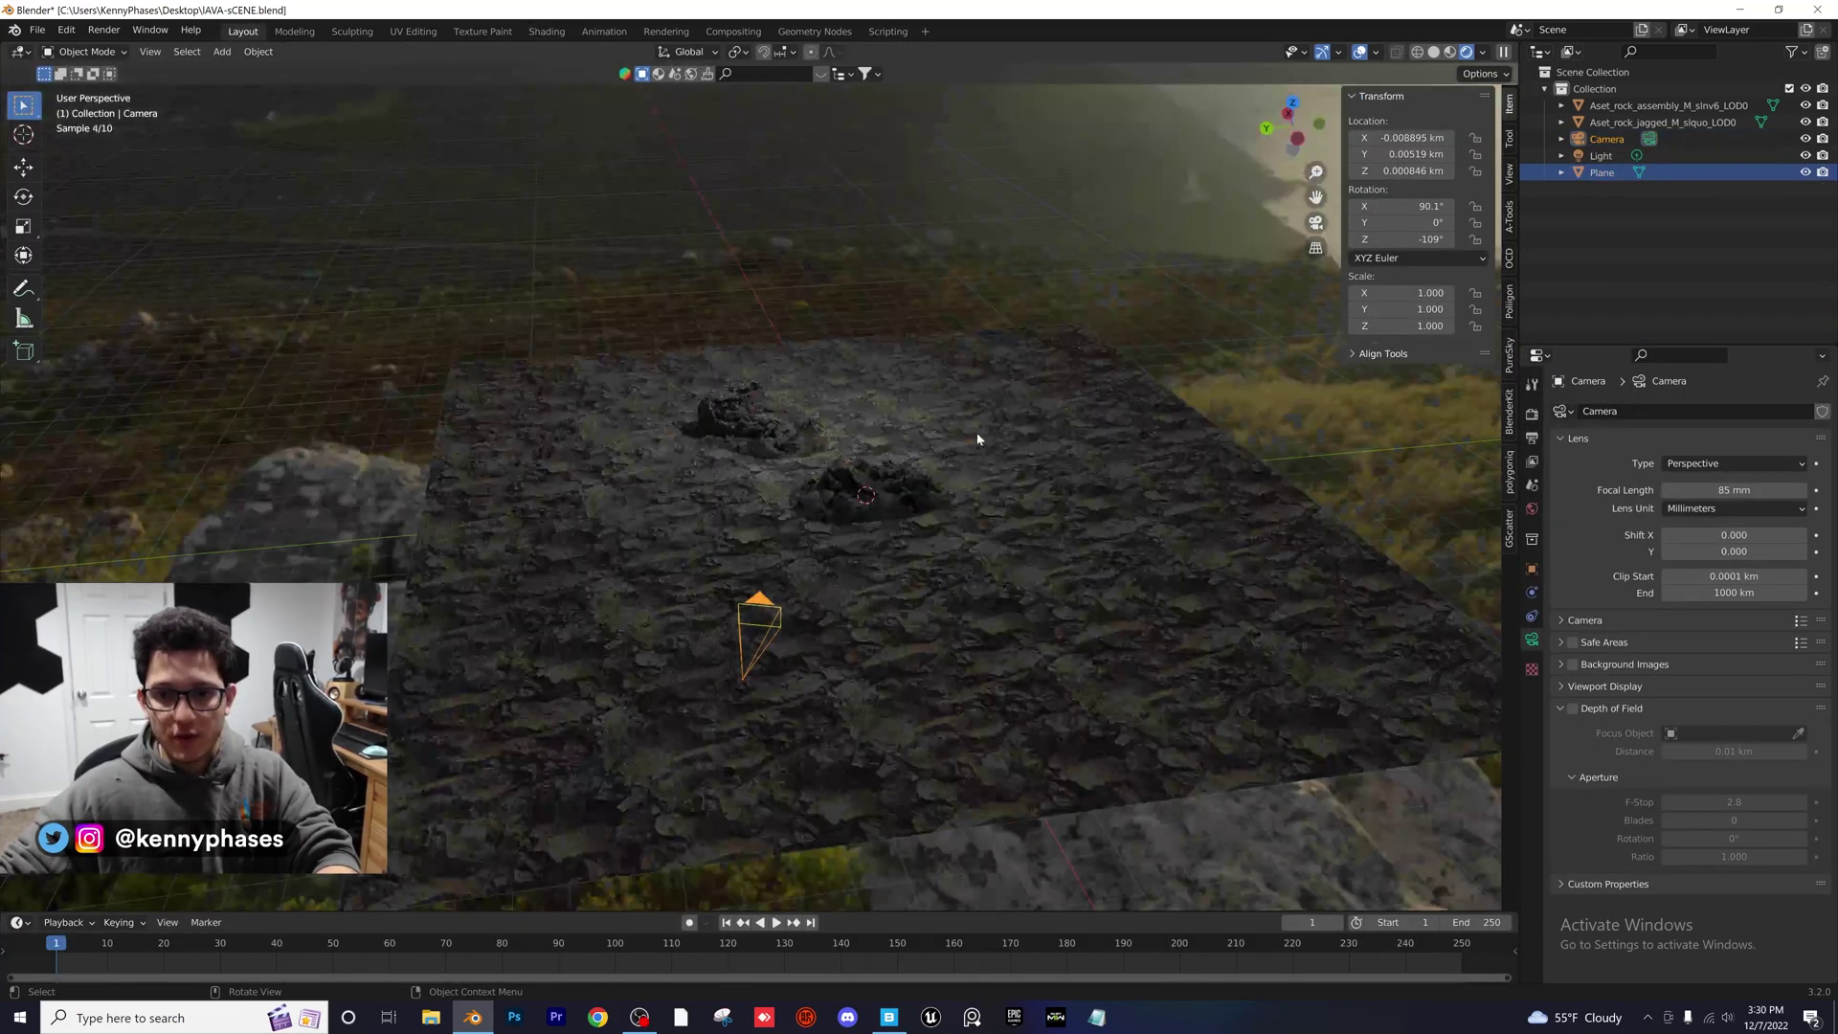
key(KP_0)
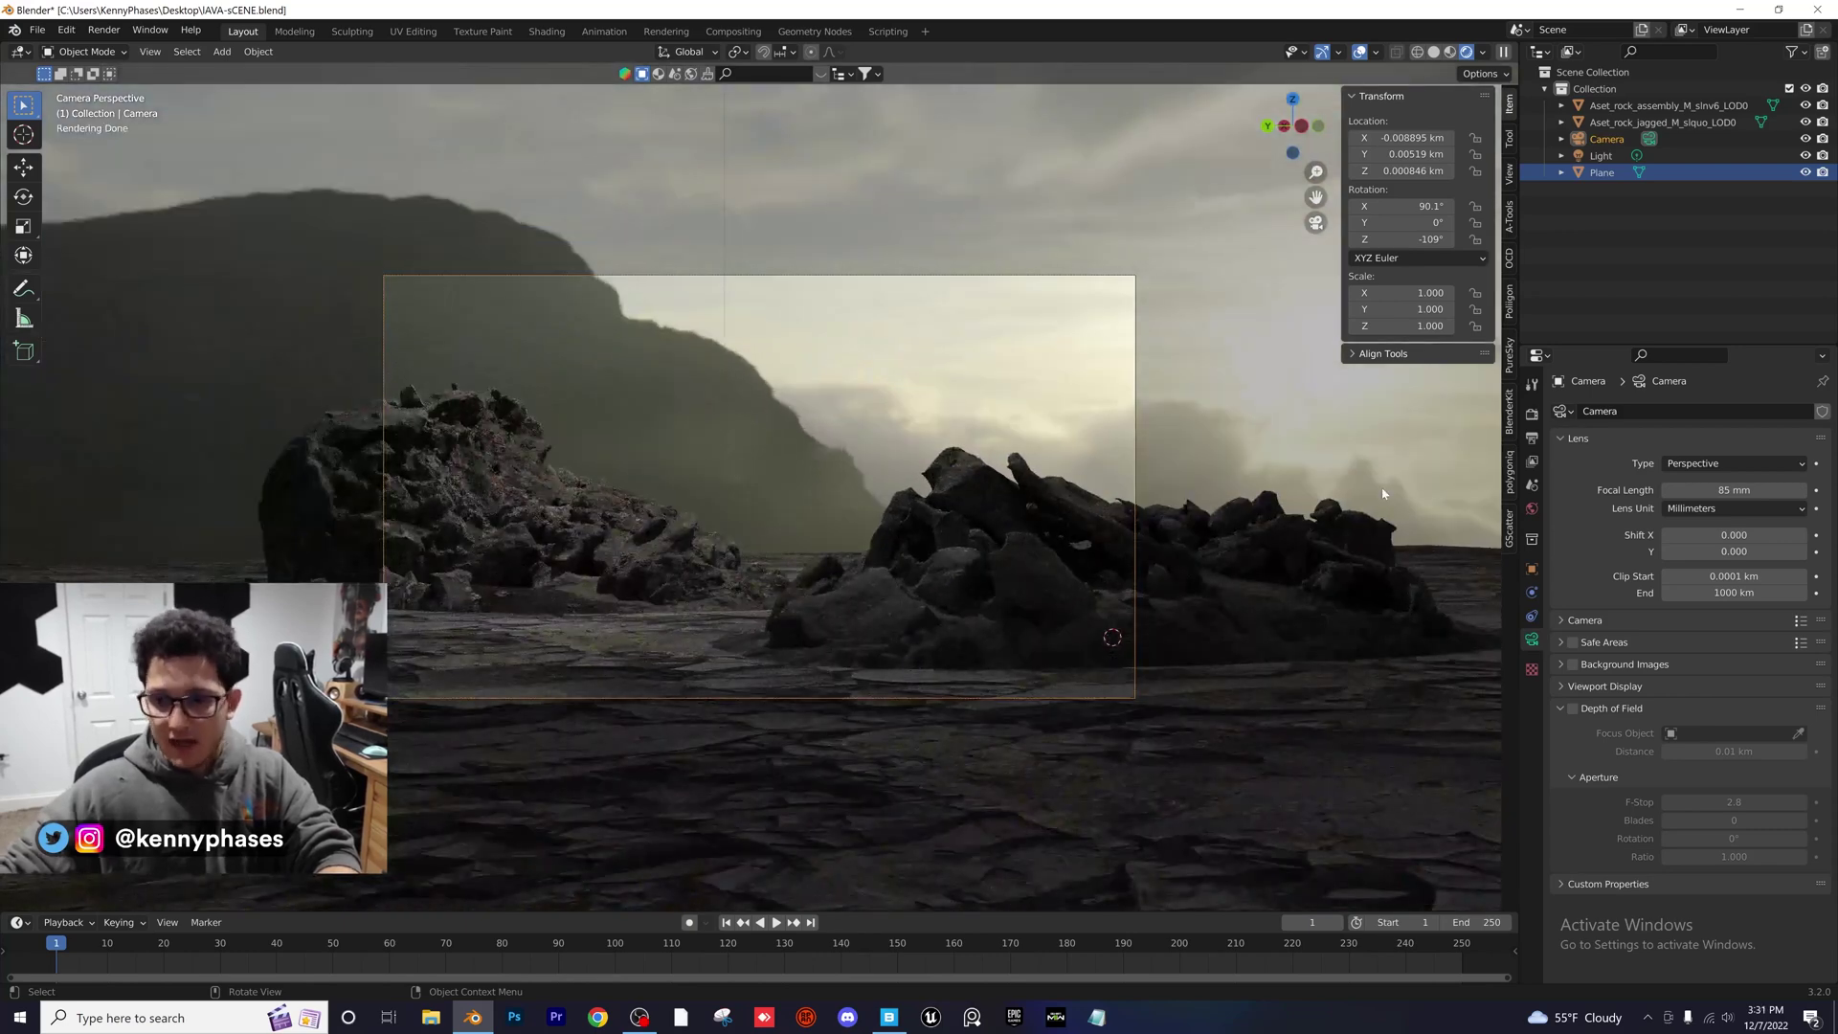
click(1613, 139)
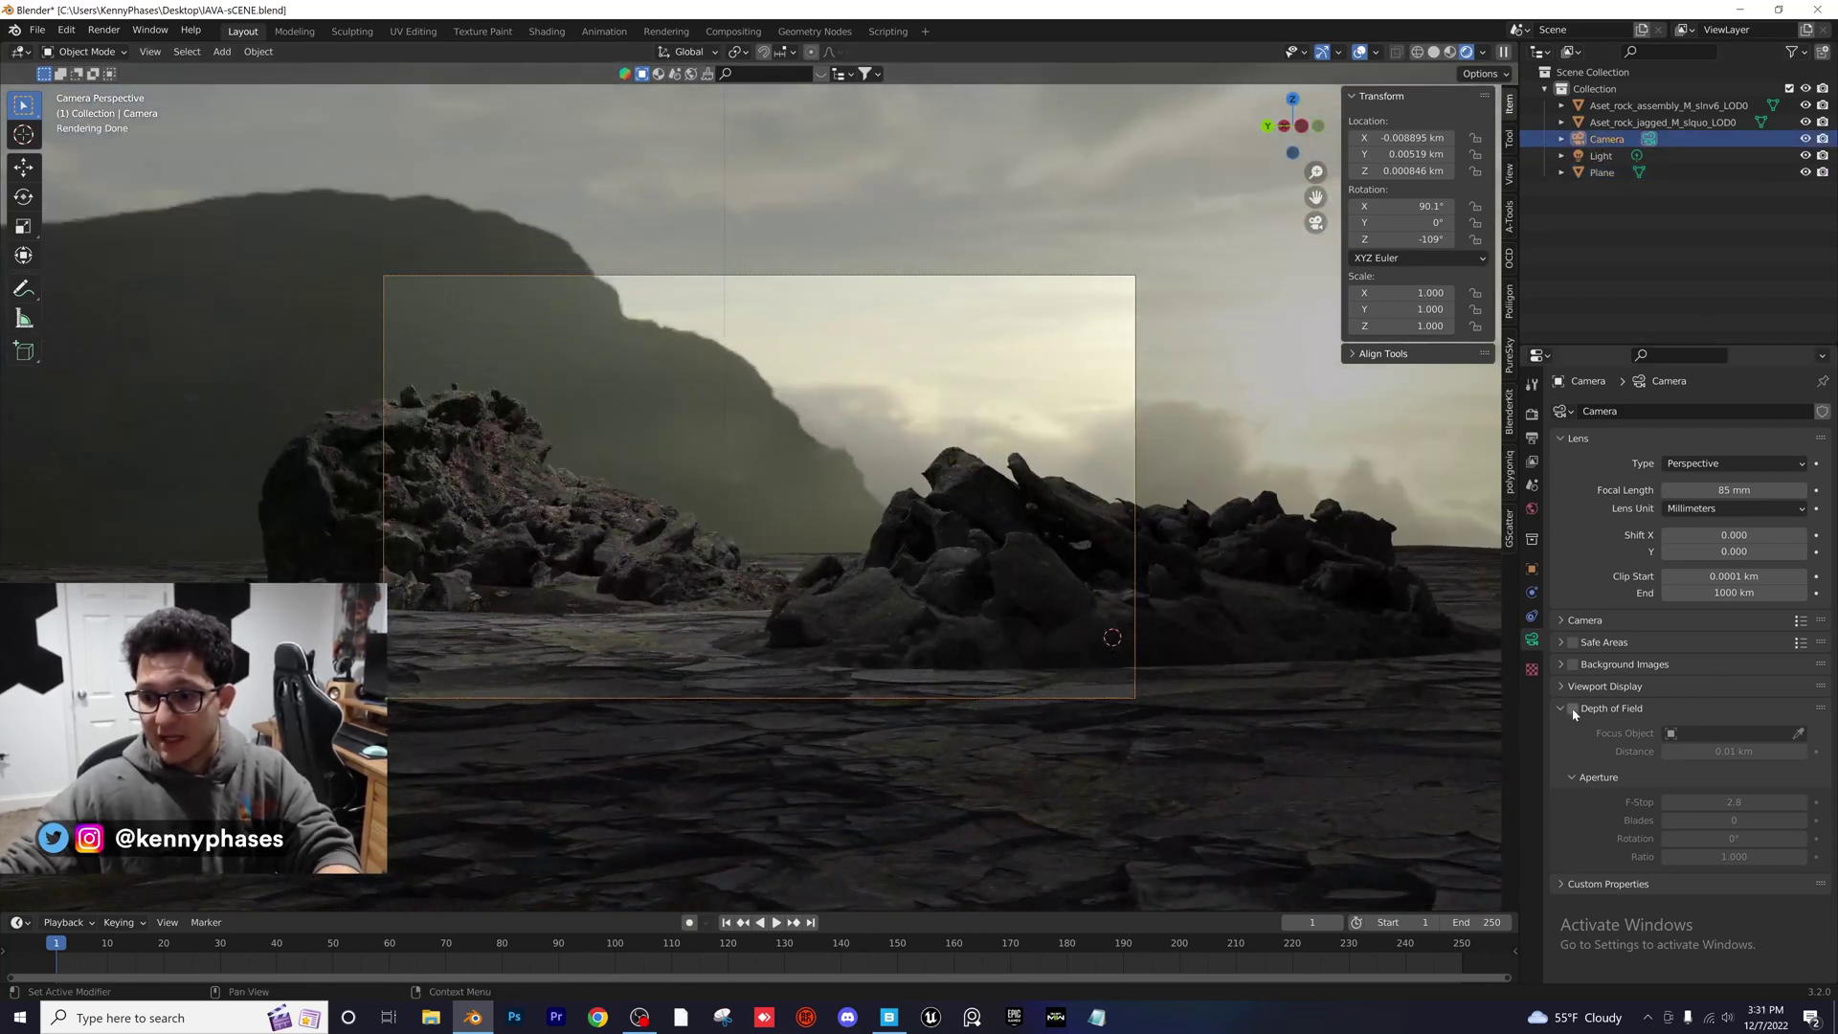
click(1605, 686)
mouse_move(1713, 807)
mouse_down()
mouse_move(1780, 807)
mouse_move(1728, 807)
mouse_up()
scroll(1106, 567, down, 2)
mouse_move(1107, 567)
middle_down()
mouse_move(1059, 600)
mouse_move(1054, 584)
mouse_move(1105, 572)
middle_up()
Select the ground plane, save the file, and switch the viewport to solid shading
click(1106, 572)
key(ctrl+s)
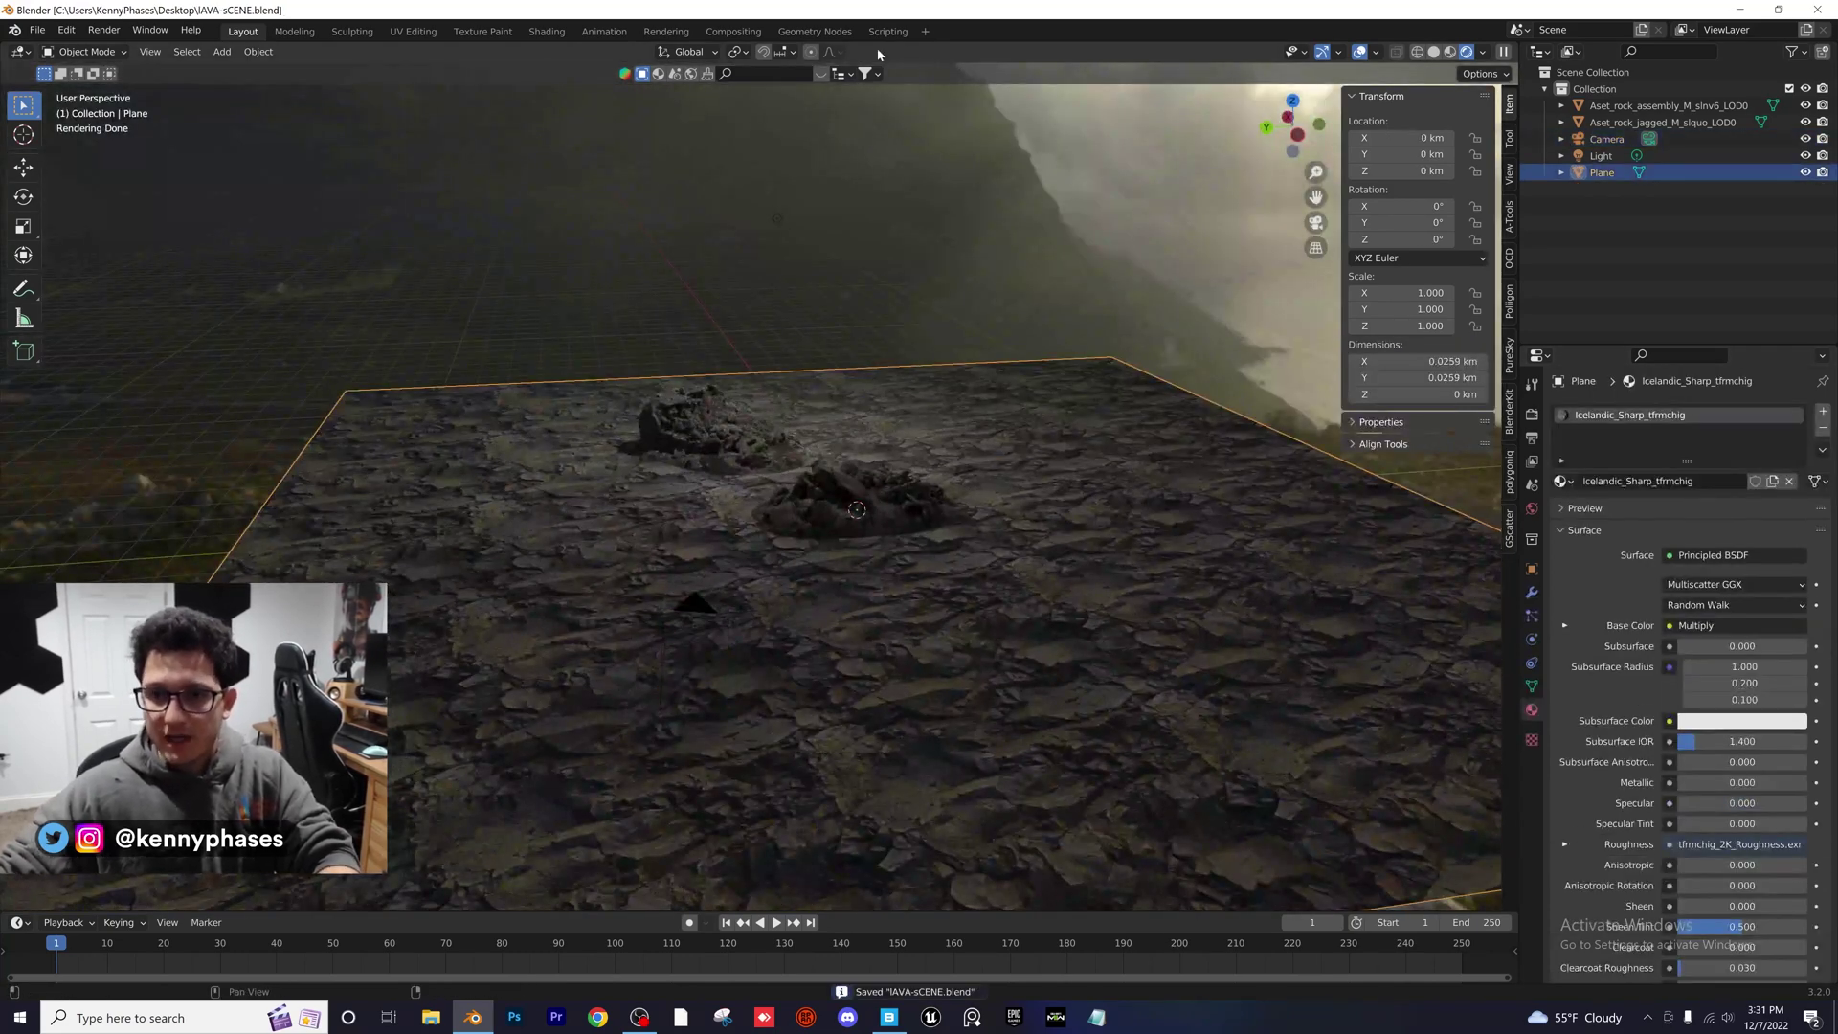
click(1433, 53)
middle_drag(958, 373, 985, 357)
scroll(985, 357, down, 2)
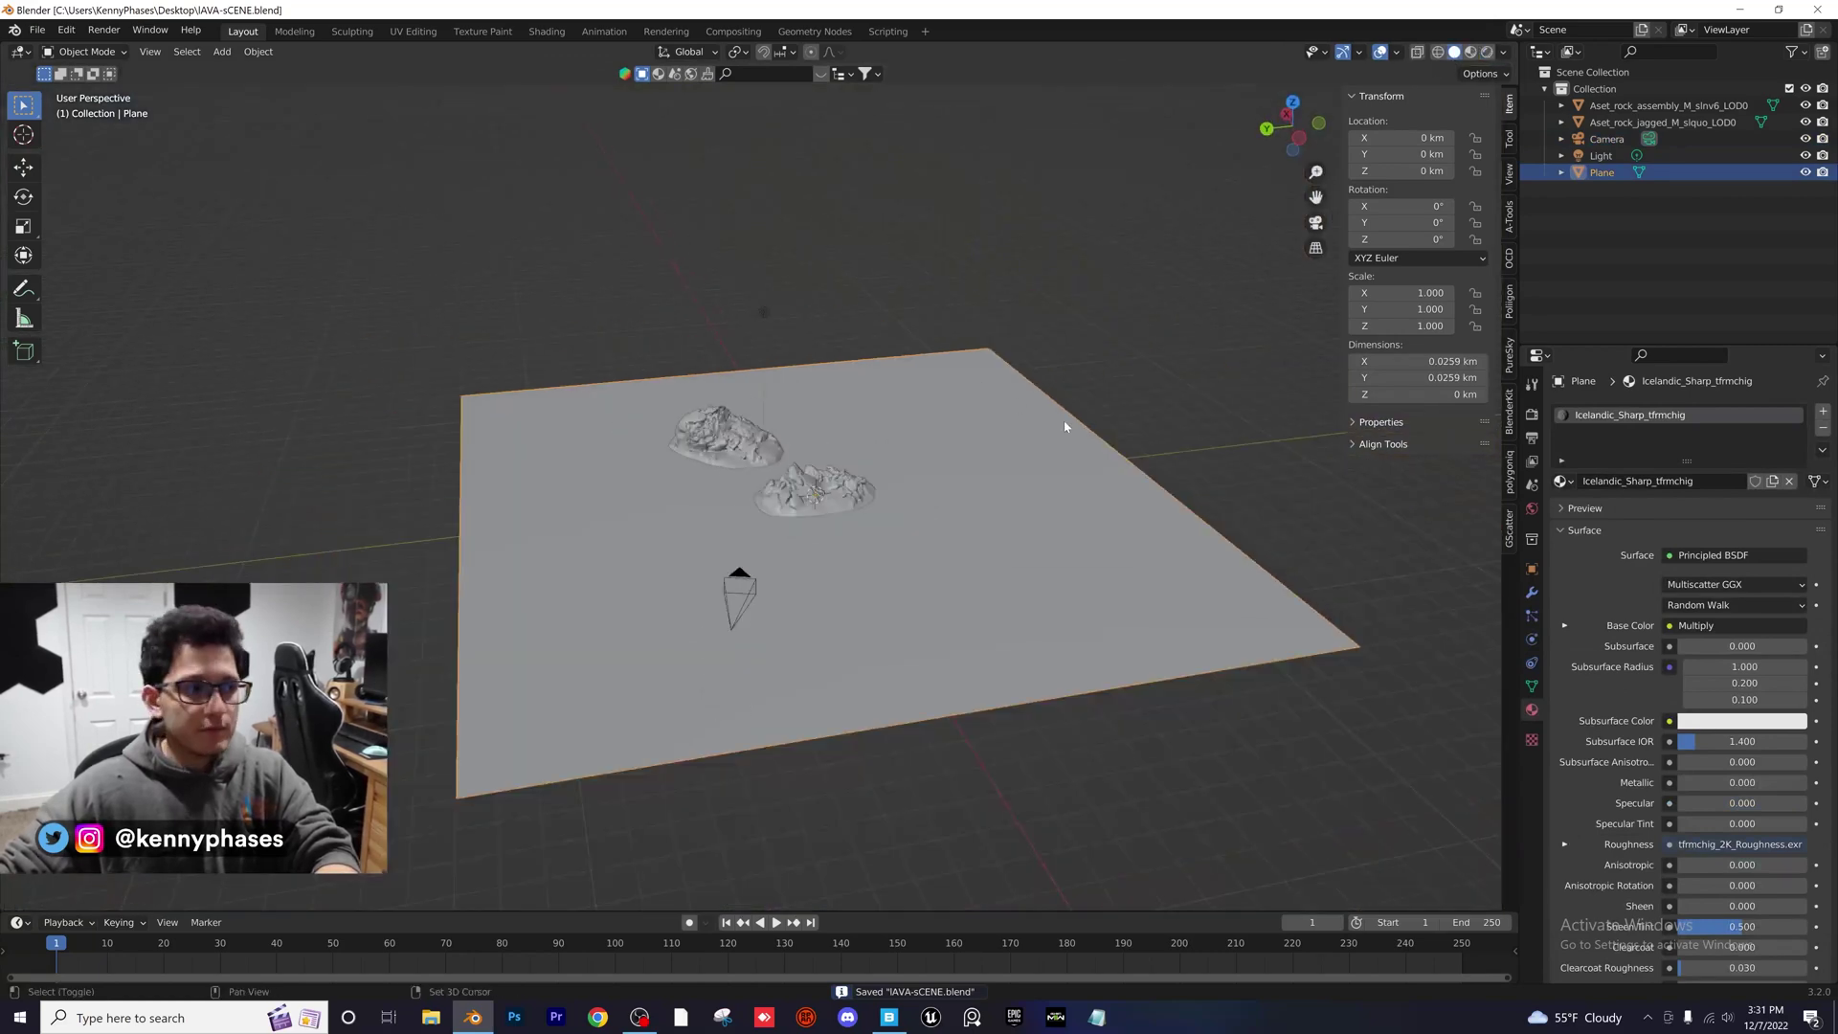
middle_drag(1067, 427, 1067, 405)
Subdivide the plane mesh with 10 cuts in Edit Mode, then return to Object Mode
key(Tab)
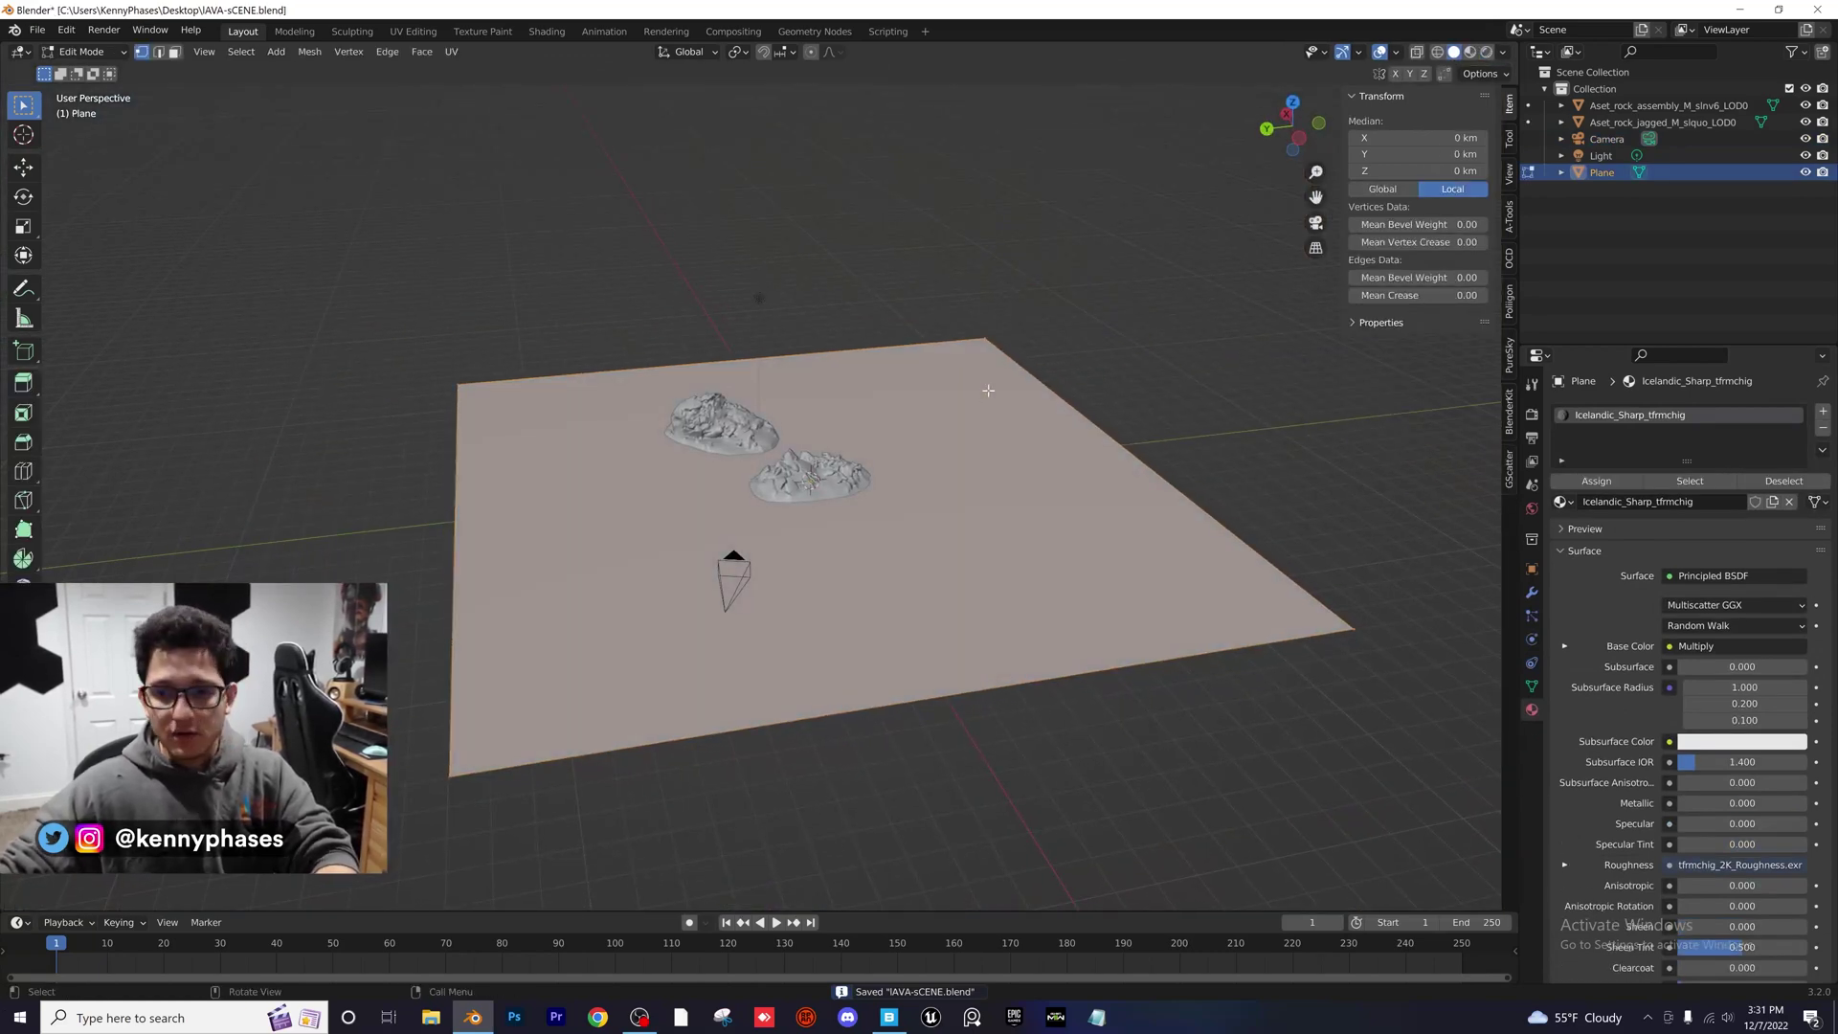
right_click(985, 394)
click(984, 395)
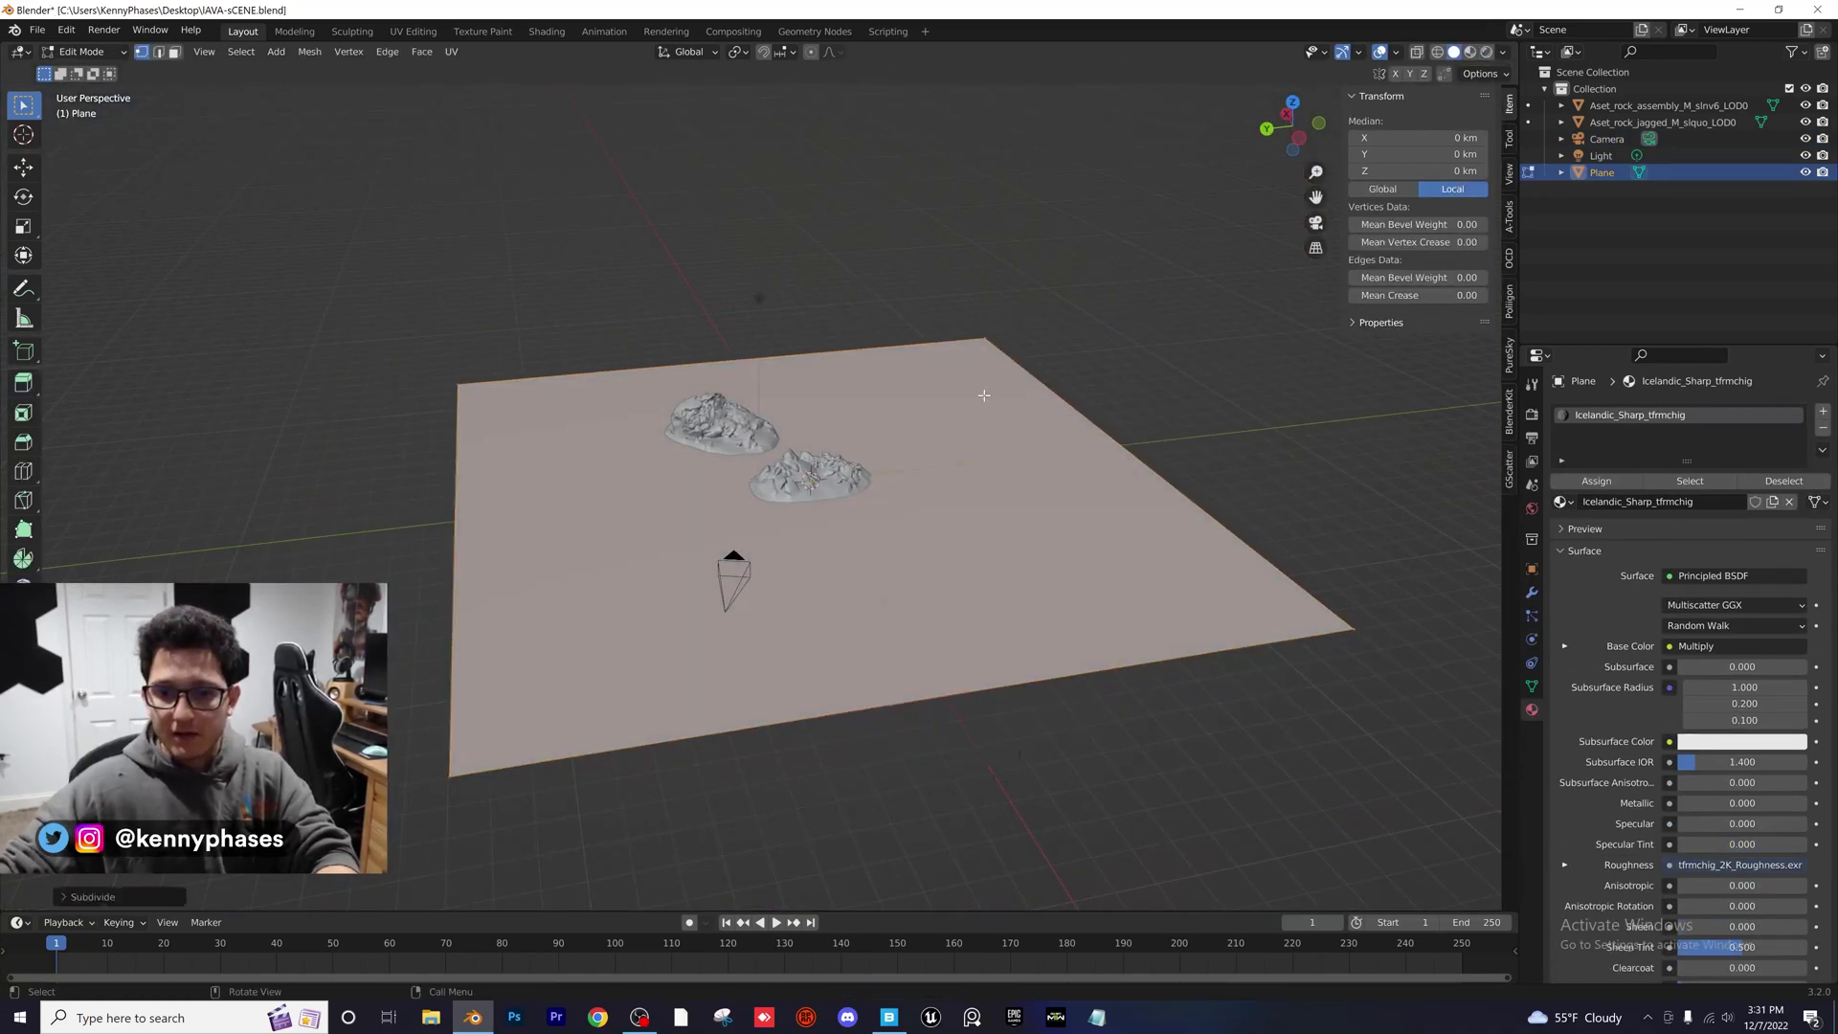
click(78, 897)
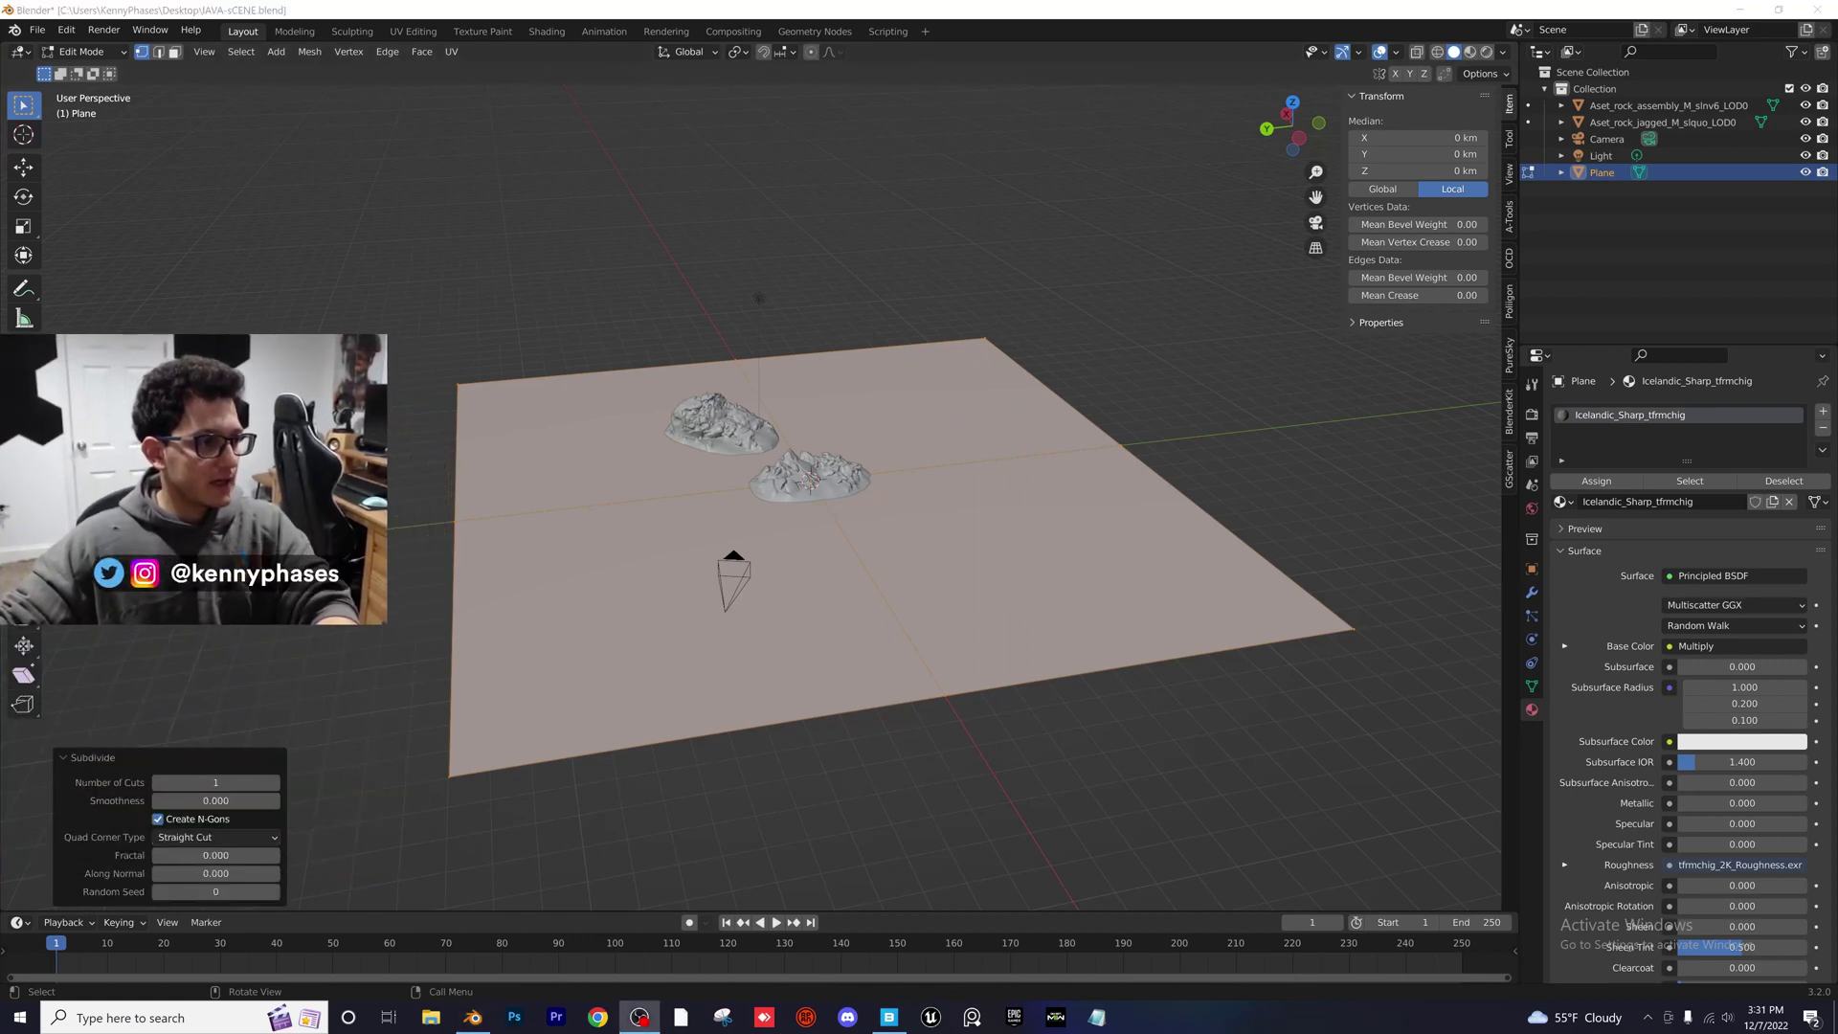
click(276, 782)
click(276, 782)
click(276, 783)
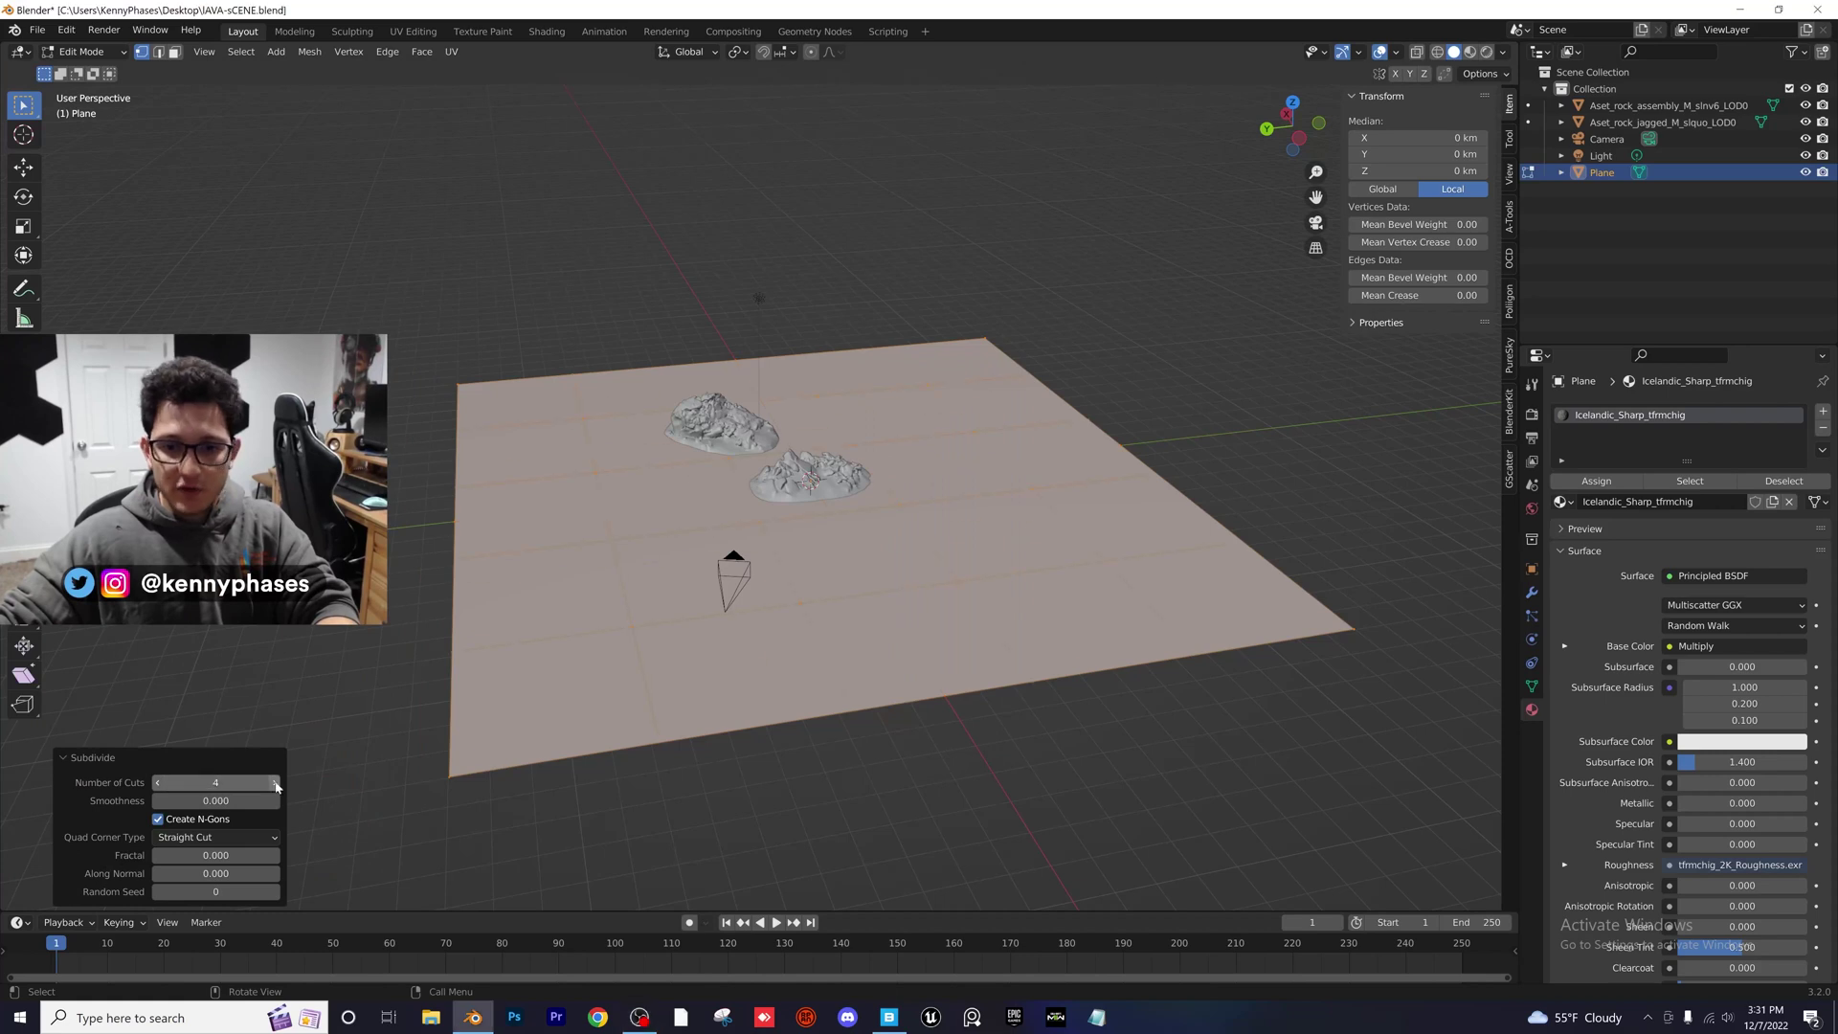
click(276, 782)
click(276, 782)
click(275, 782)
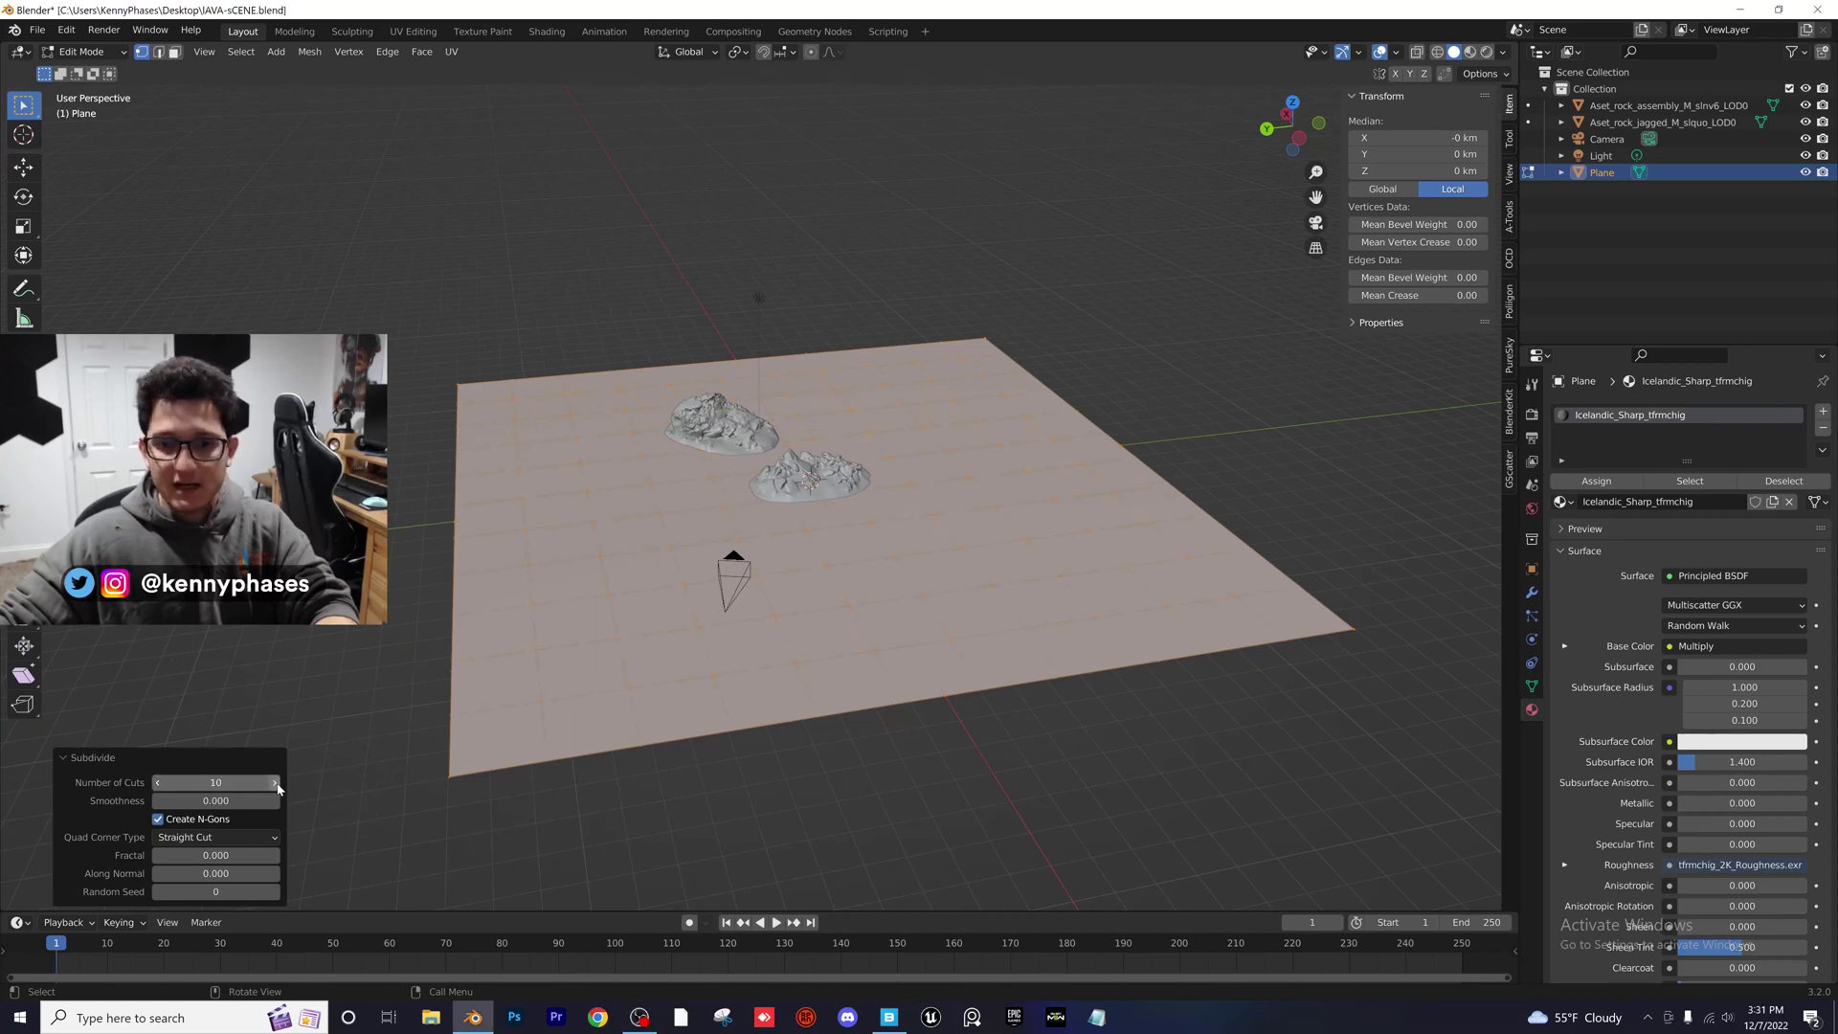
key(Tab)
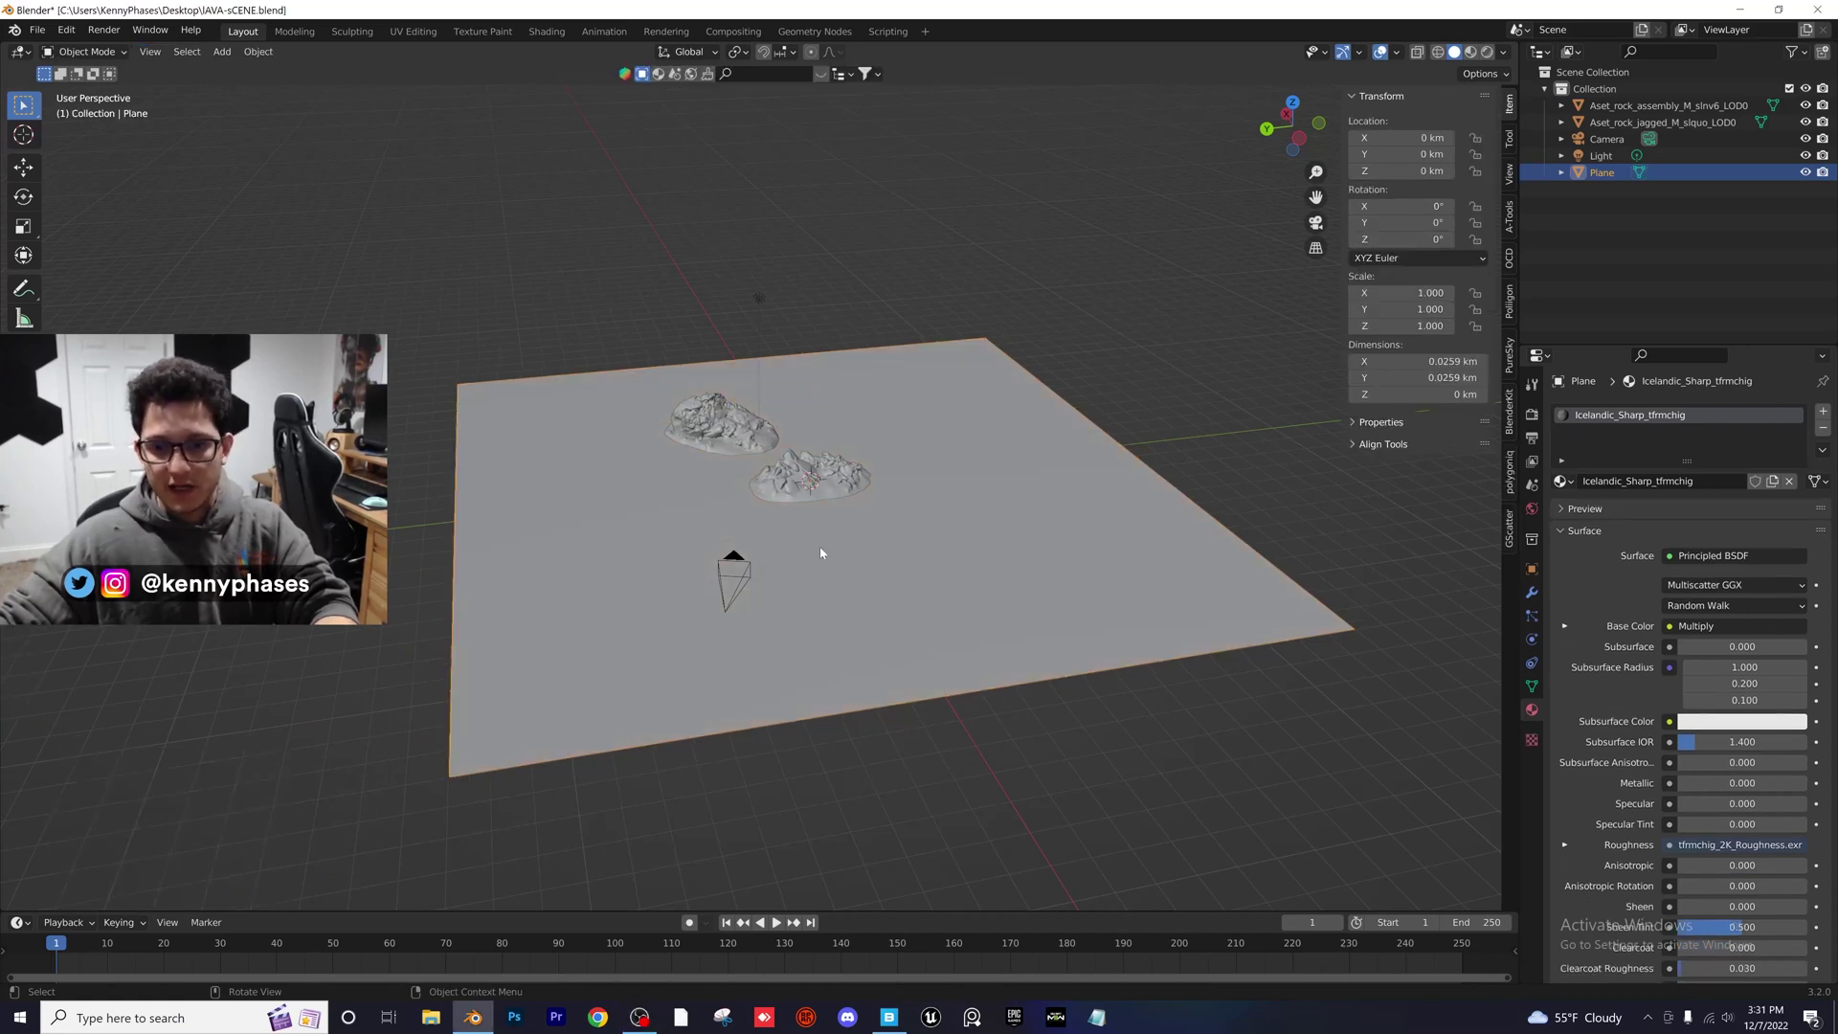
Add a Subdivision Surface modifier to the ground plane and save the file
scroll(820, 552, up, 5)
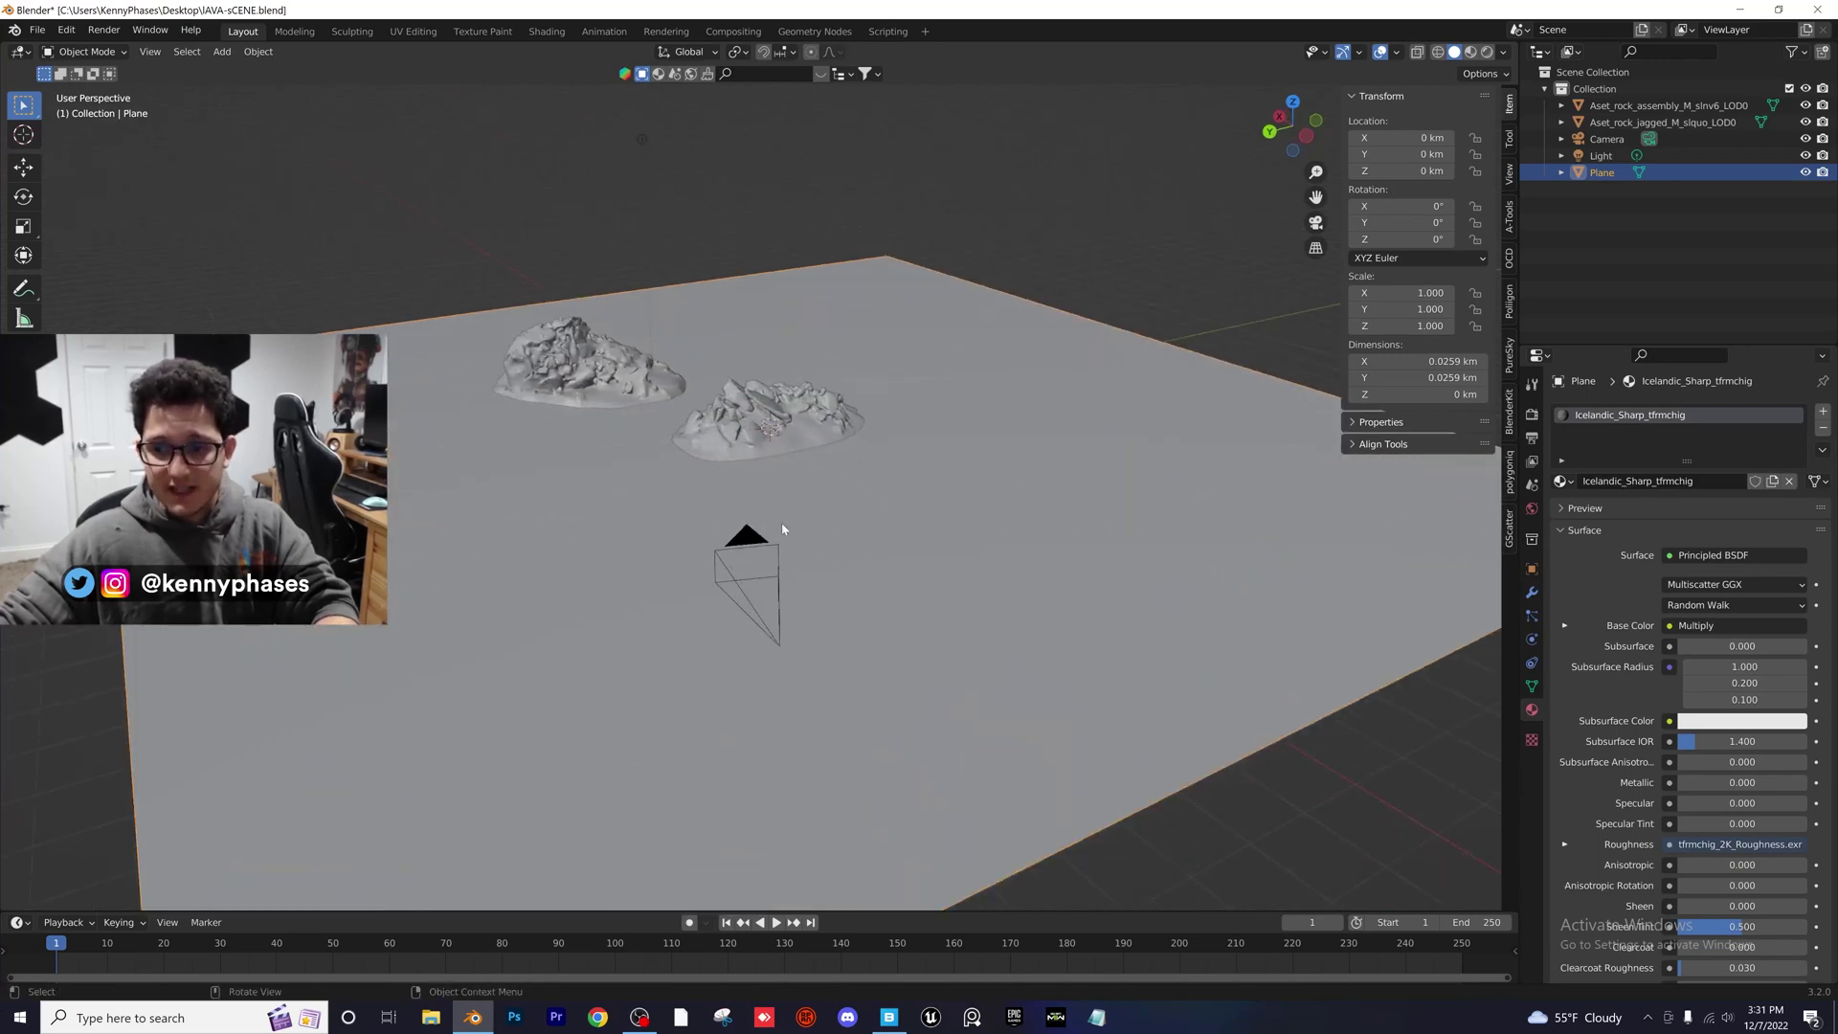
click(1532, 593)
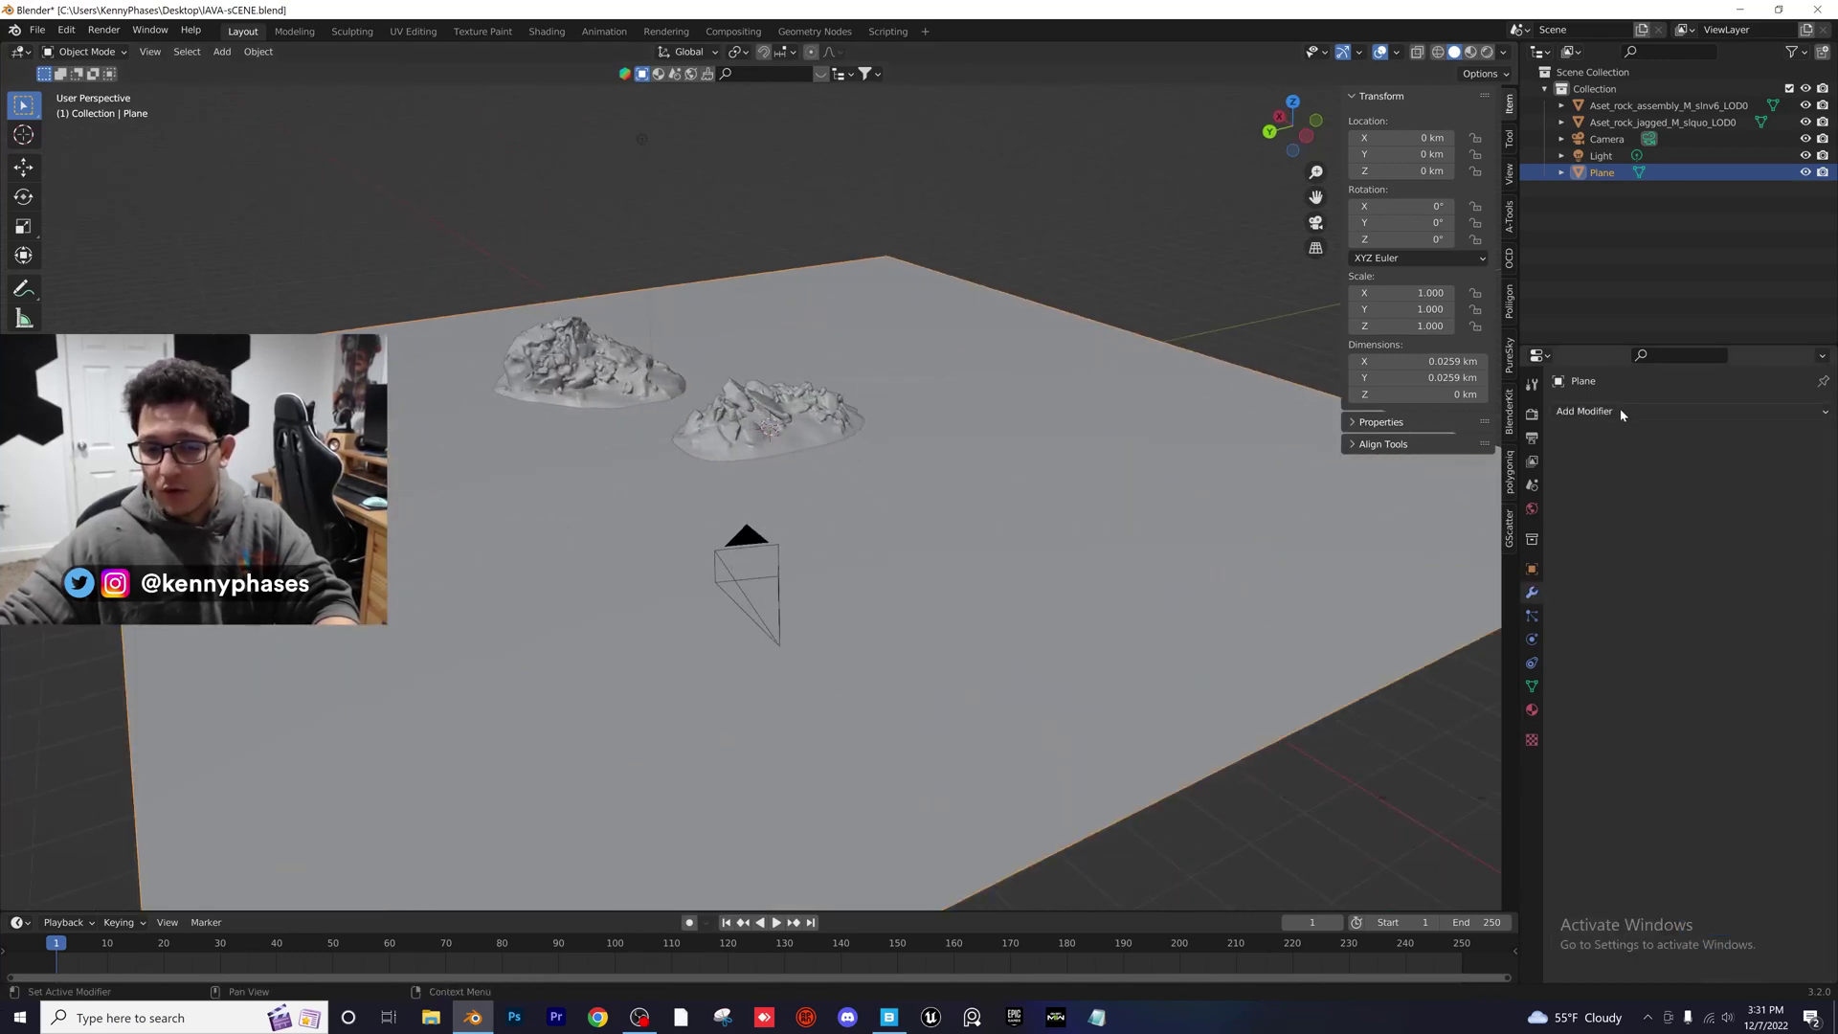
click(1620, 411)
click(1507, 715)
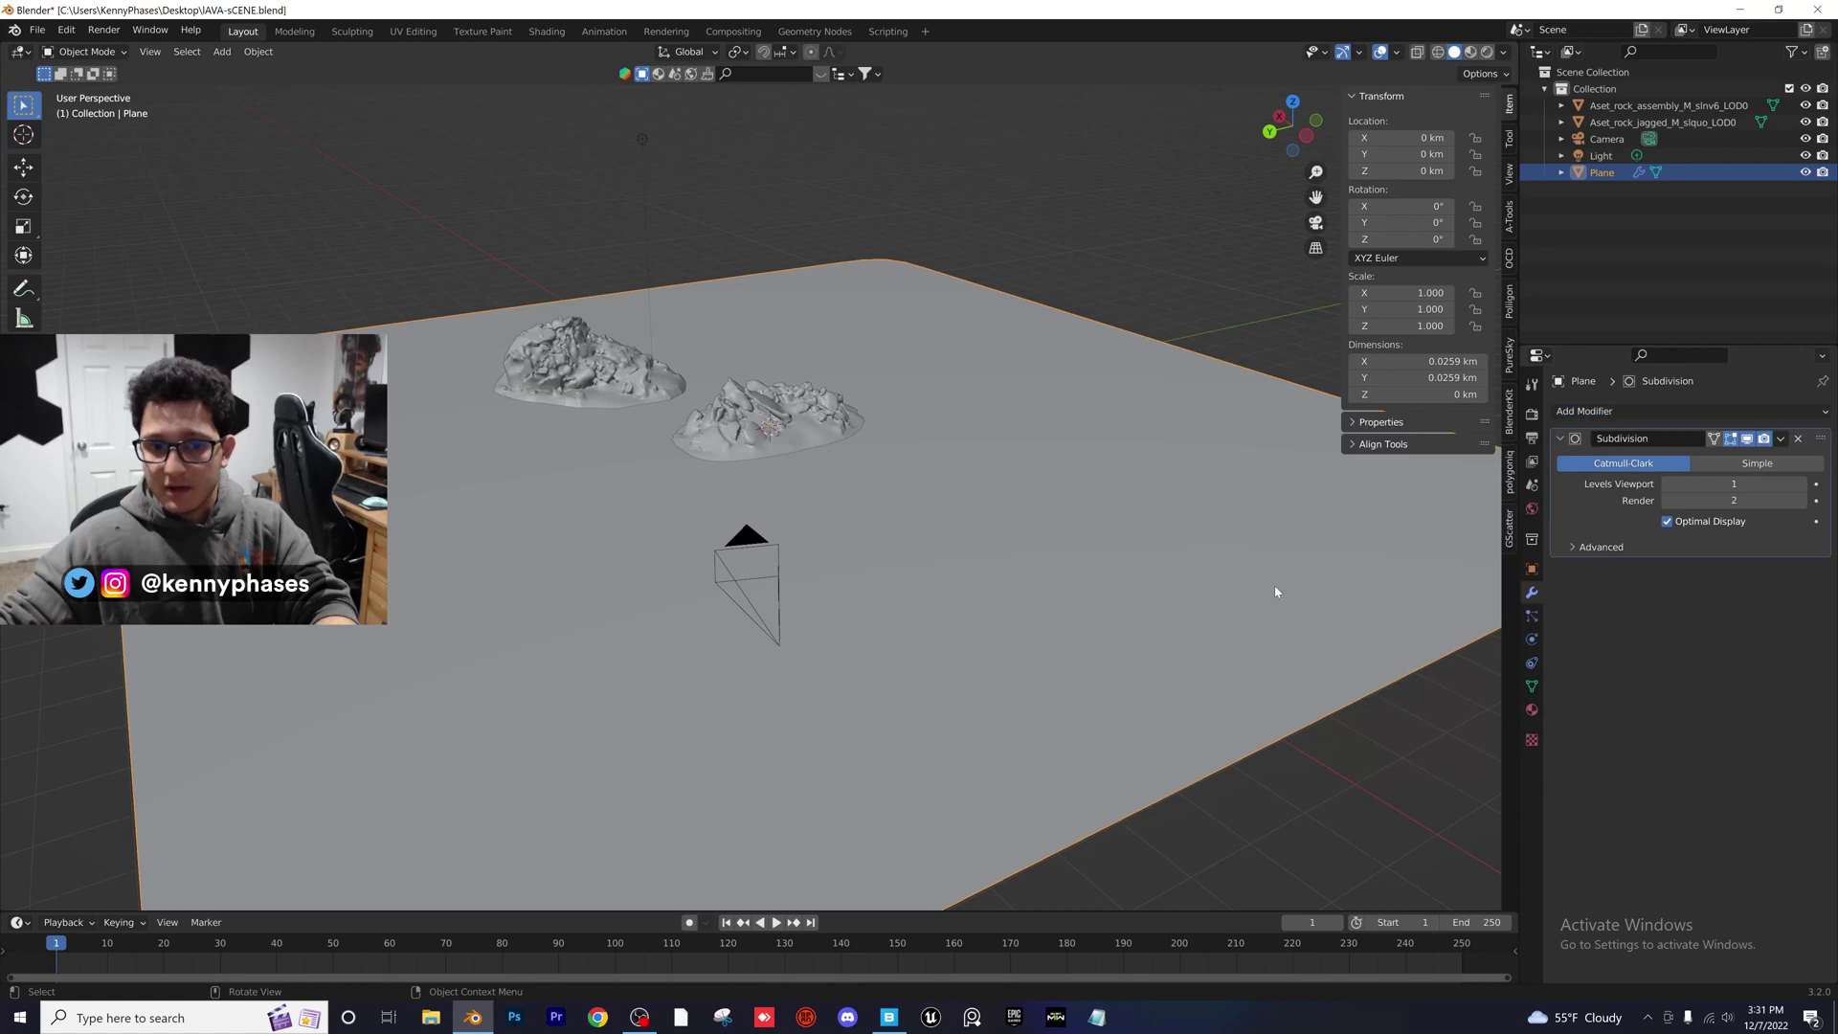
key(ctrl+s)
Add a Displace modifier driven by a new Distorted Noise texture
click(1628, 410)
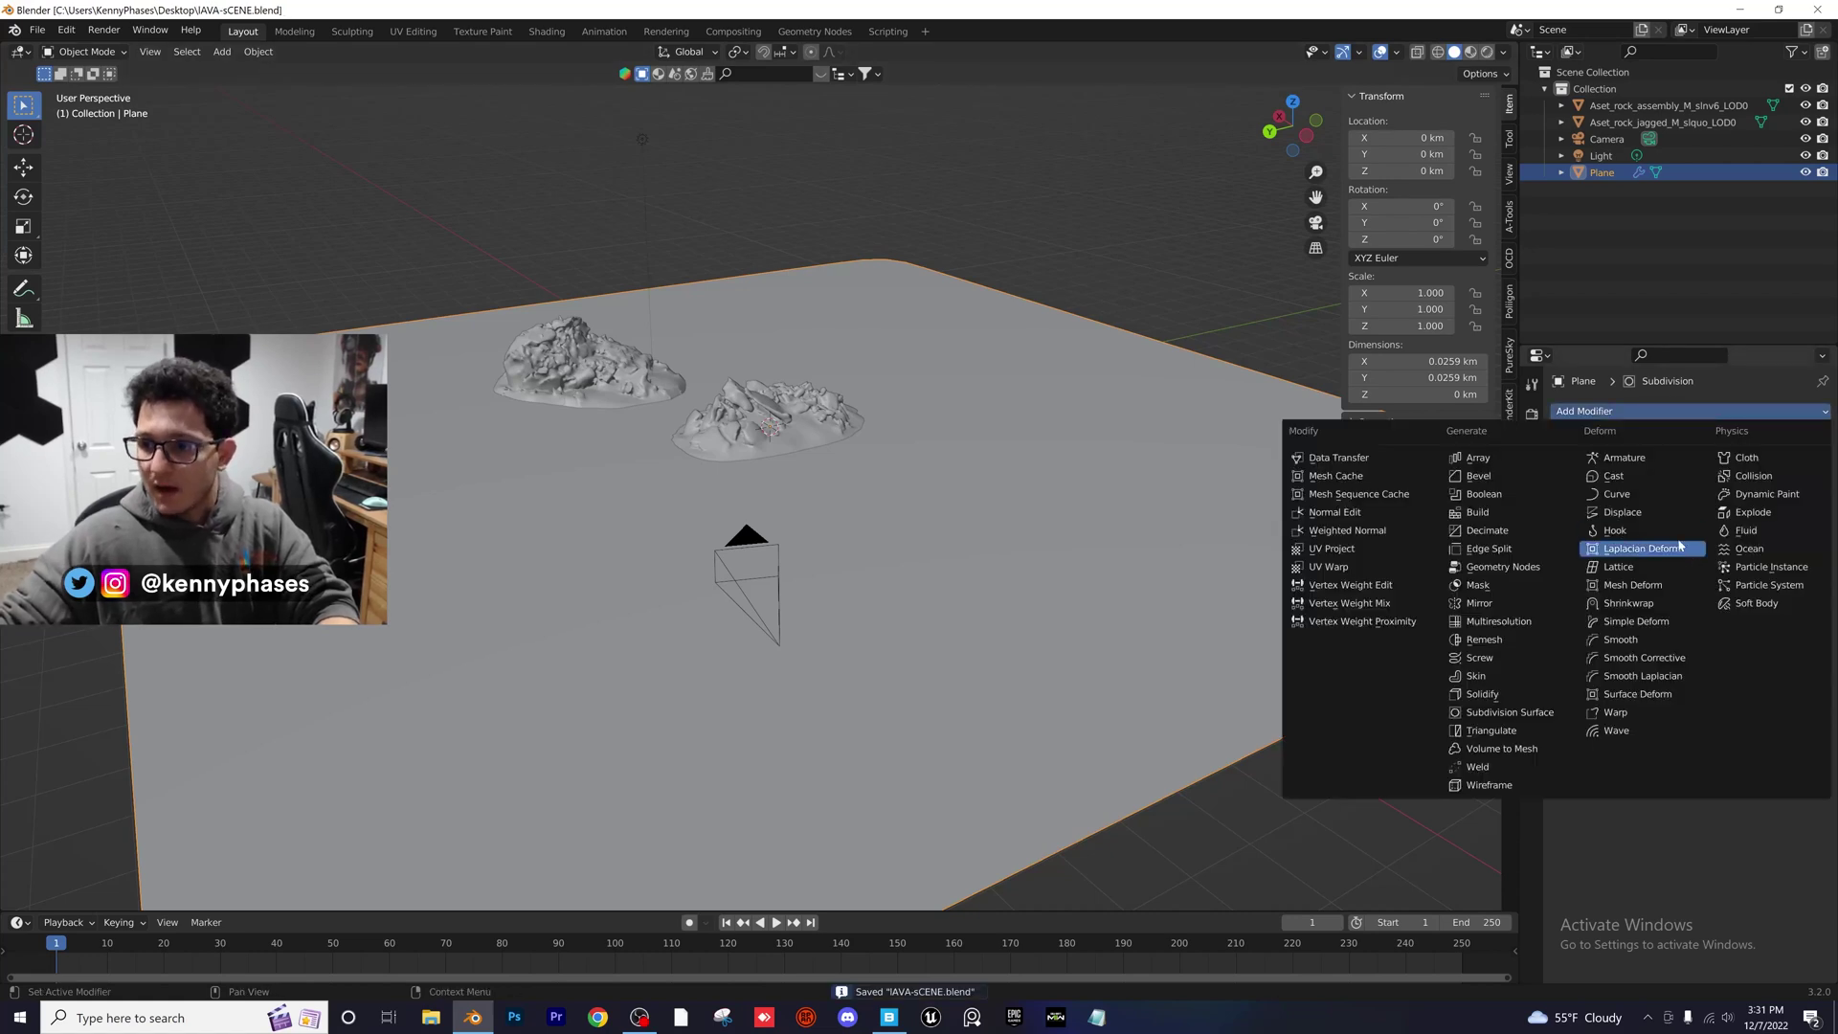
click(1647, 515)
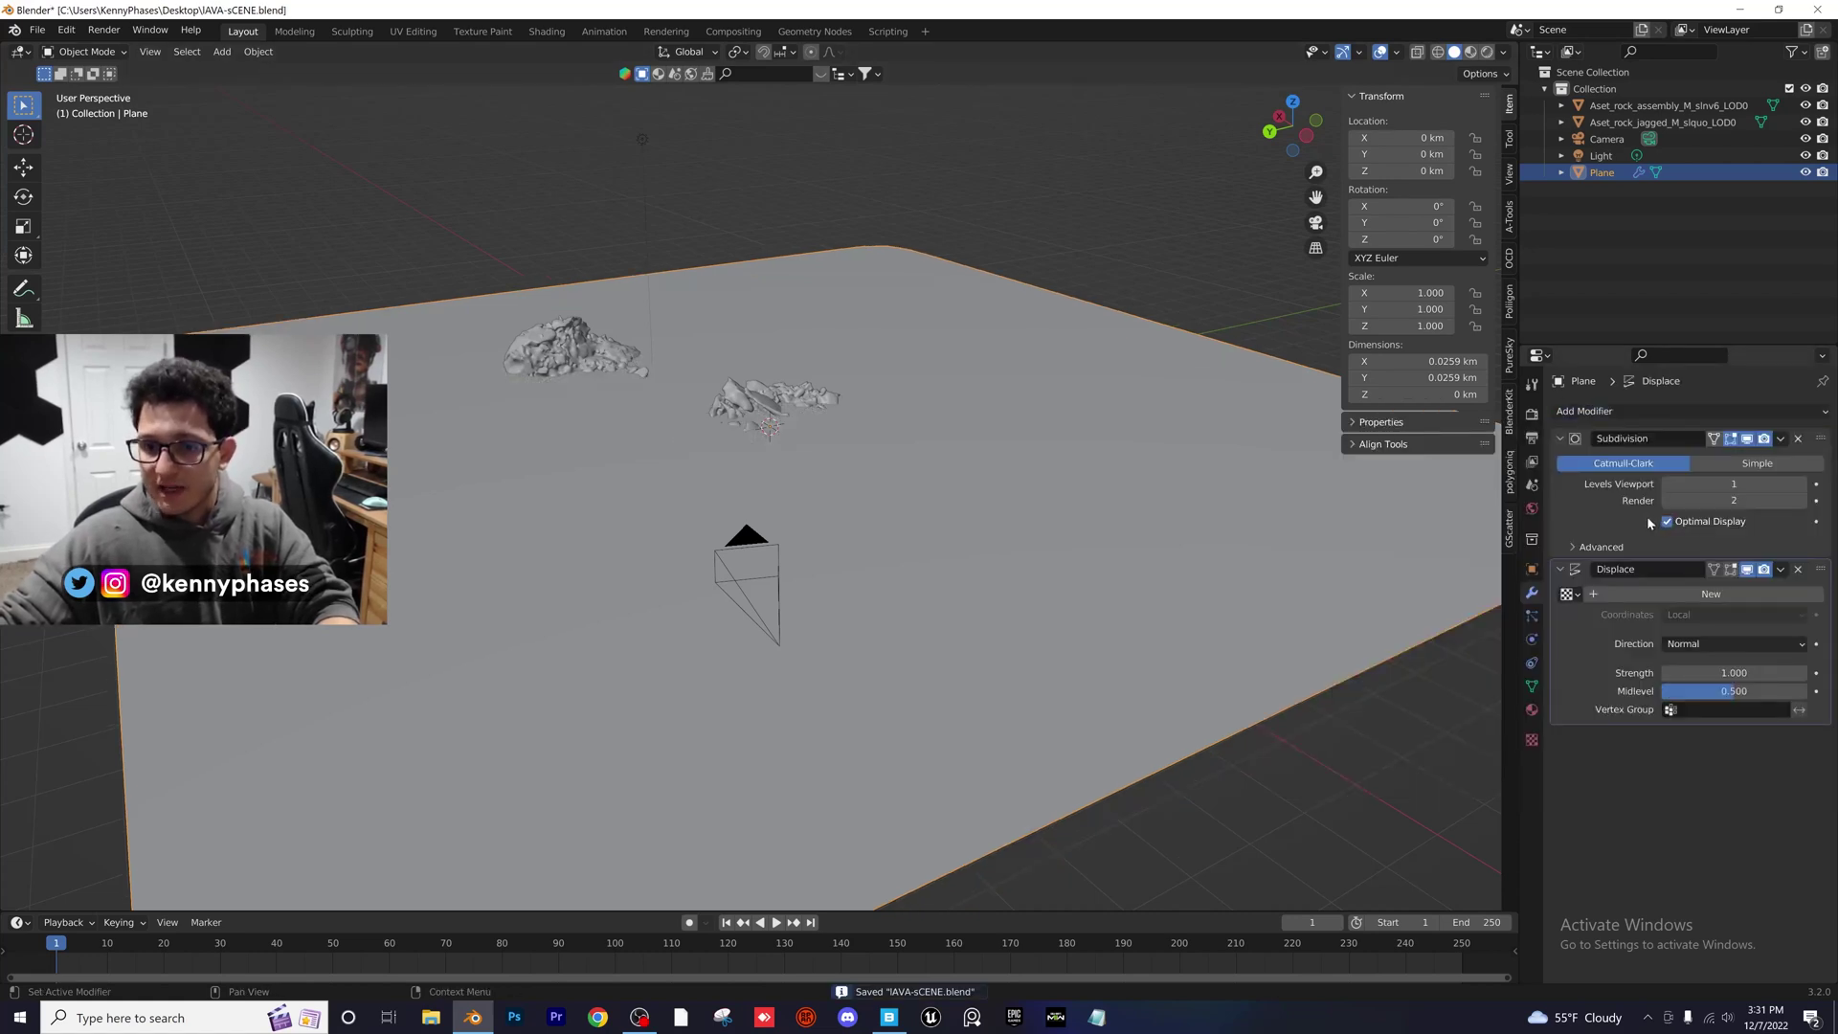
click(1712, 595)
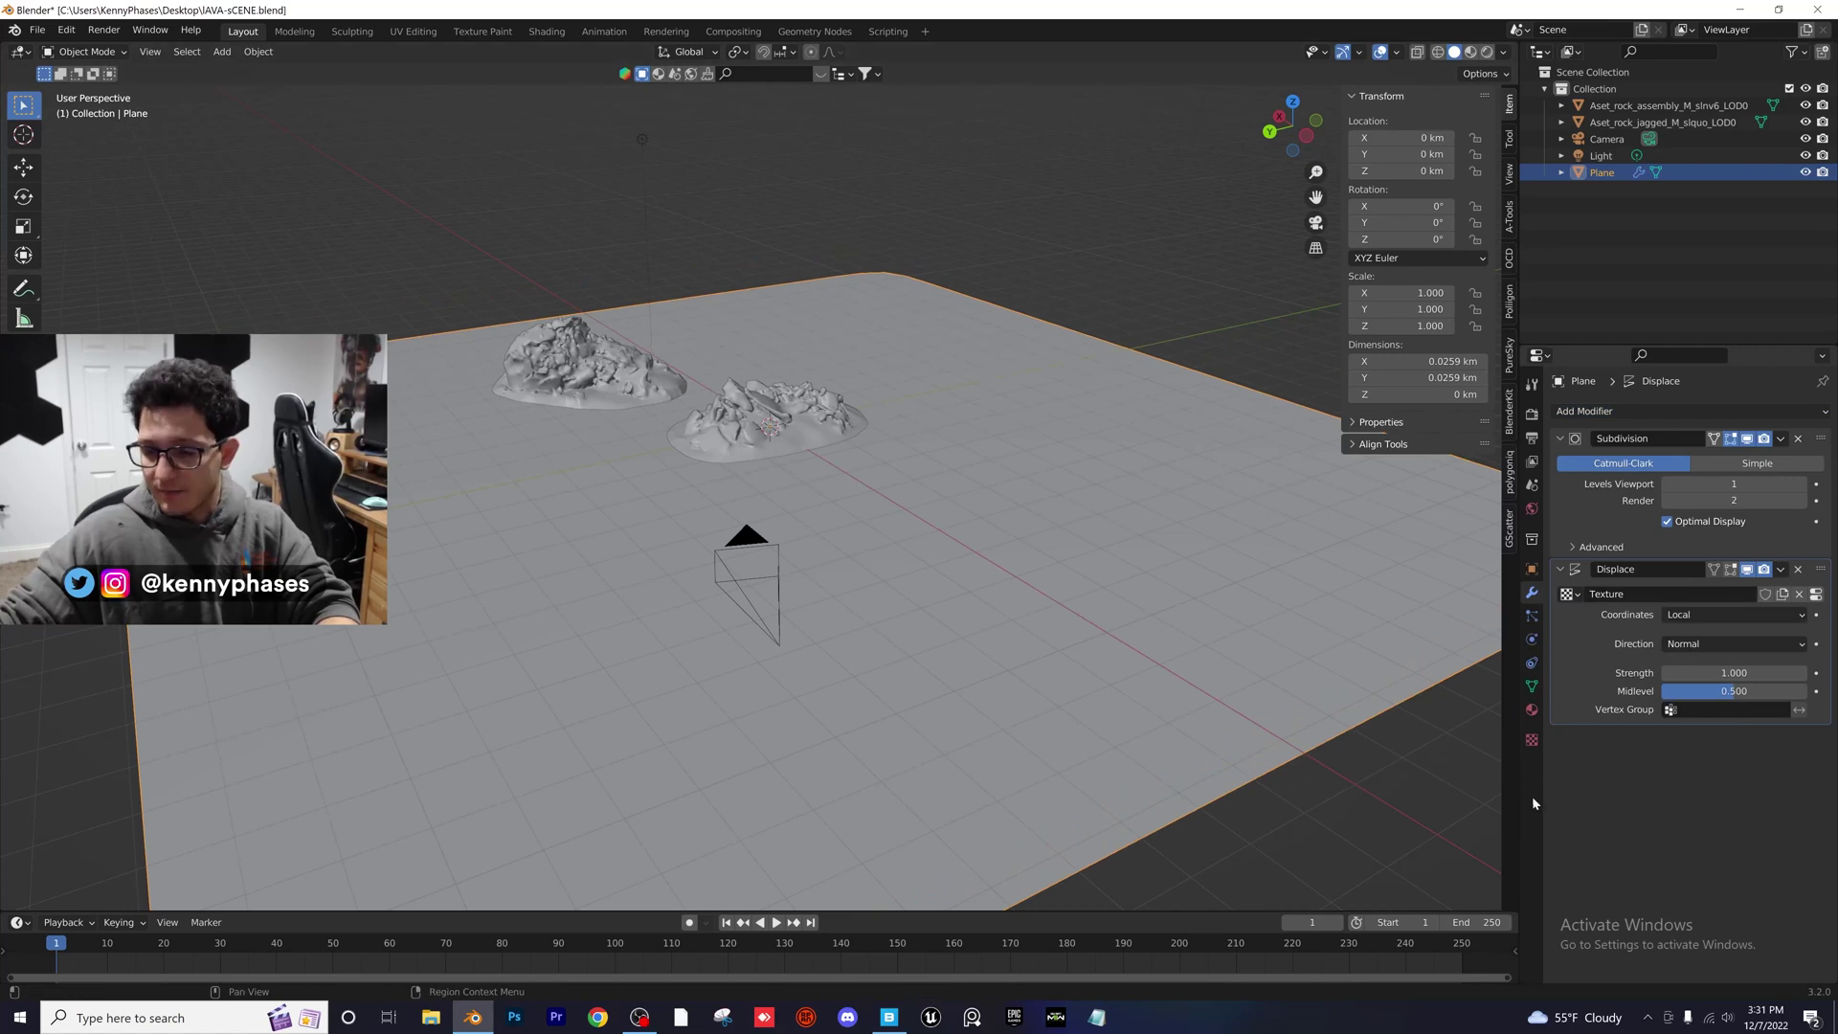
click(1532, 740)
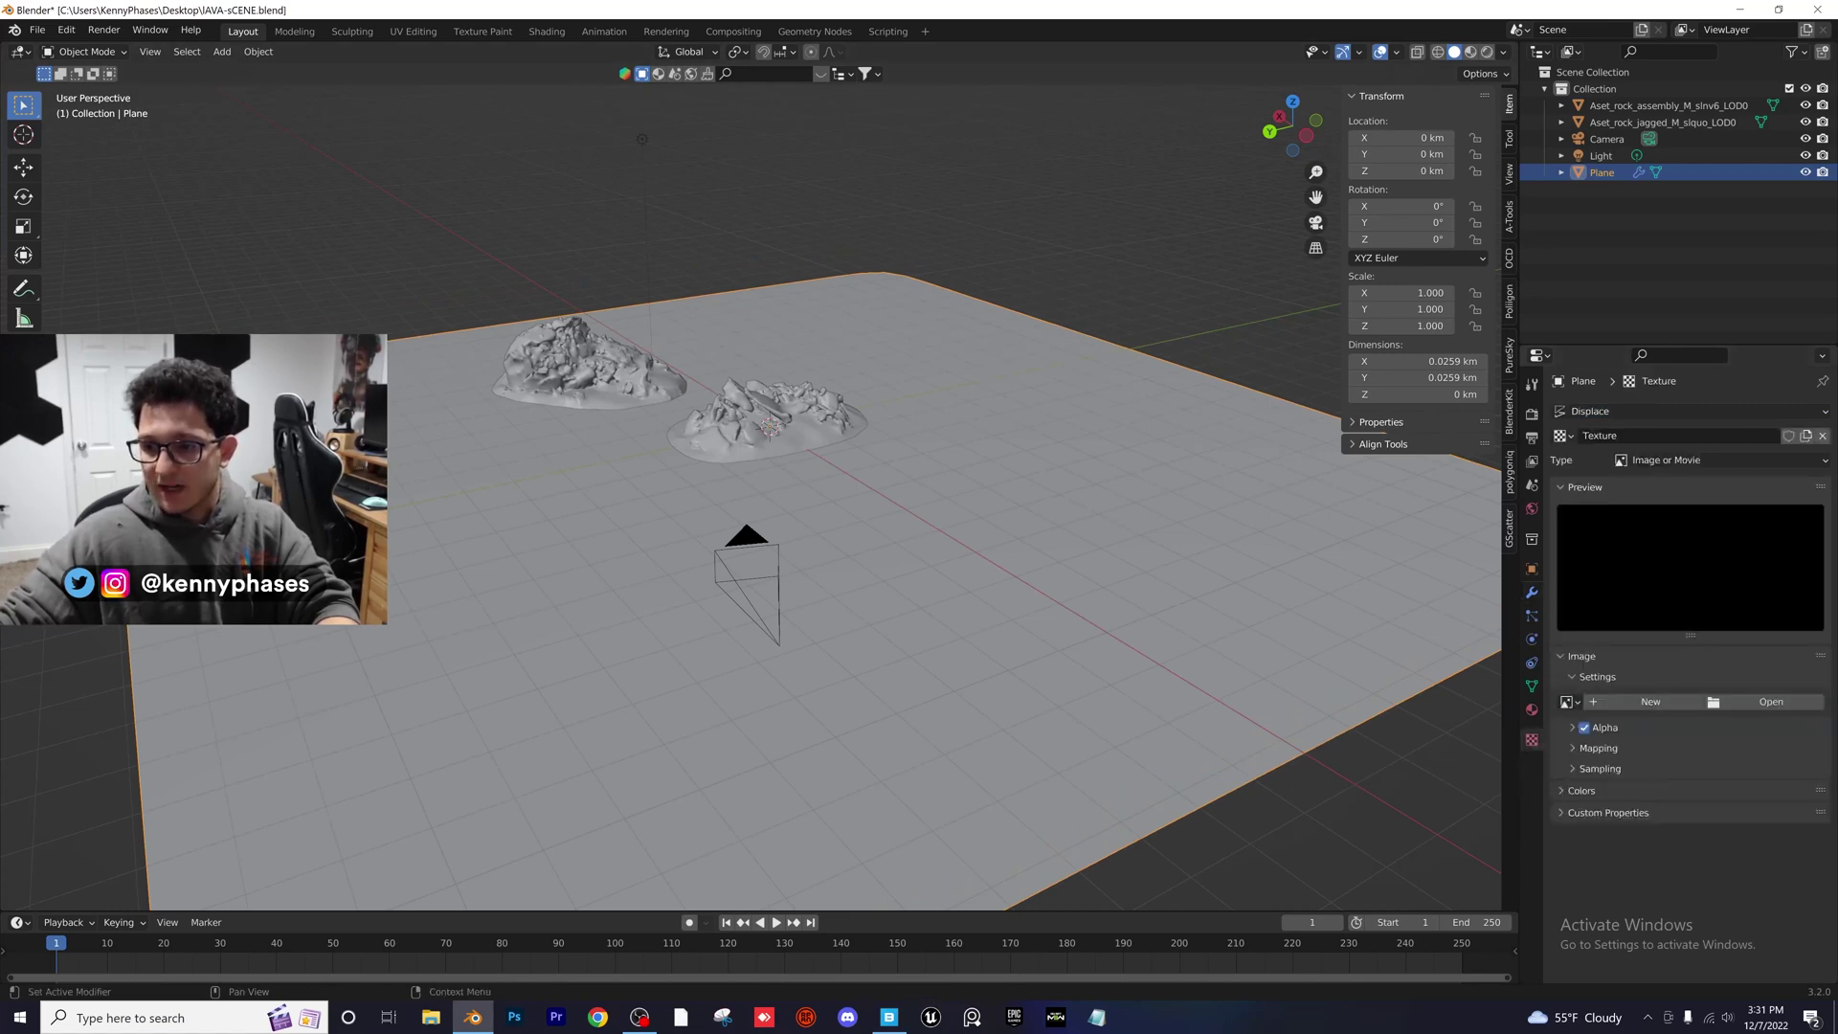
click(1647, 460)
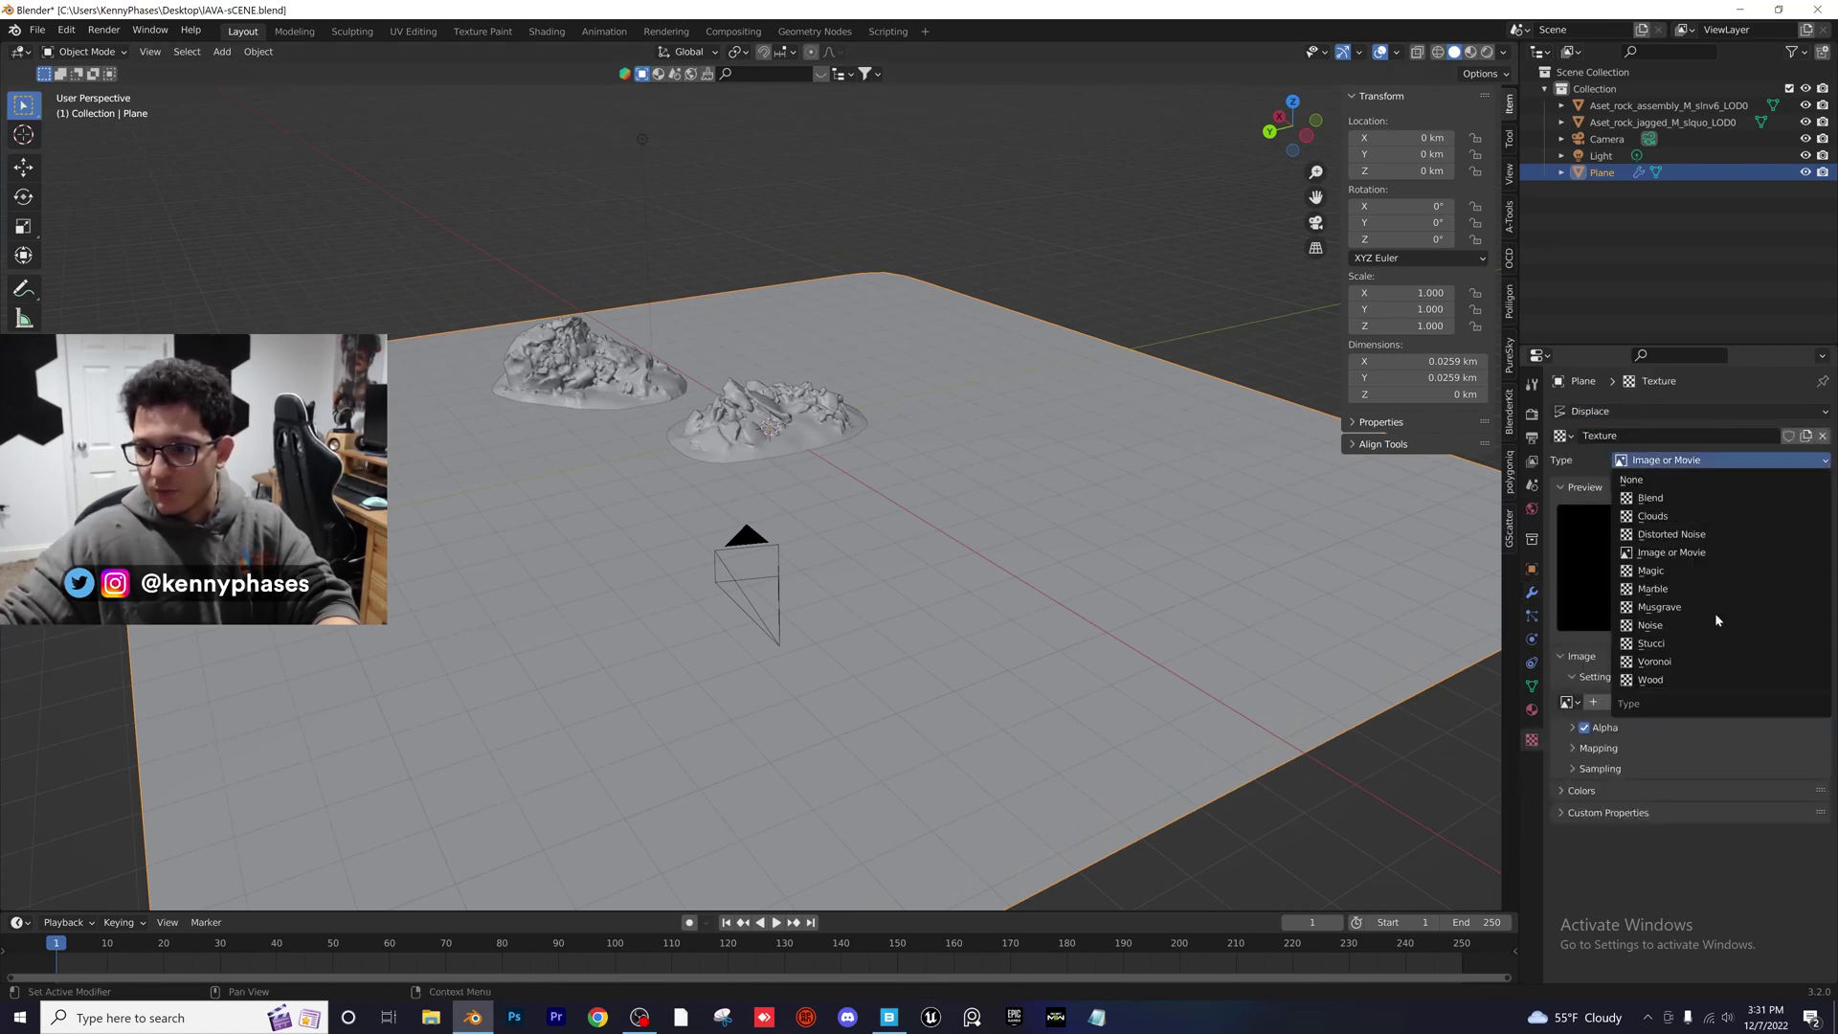
click(1709, 536)
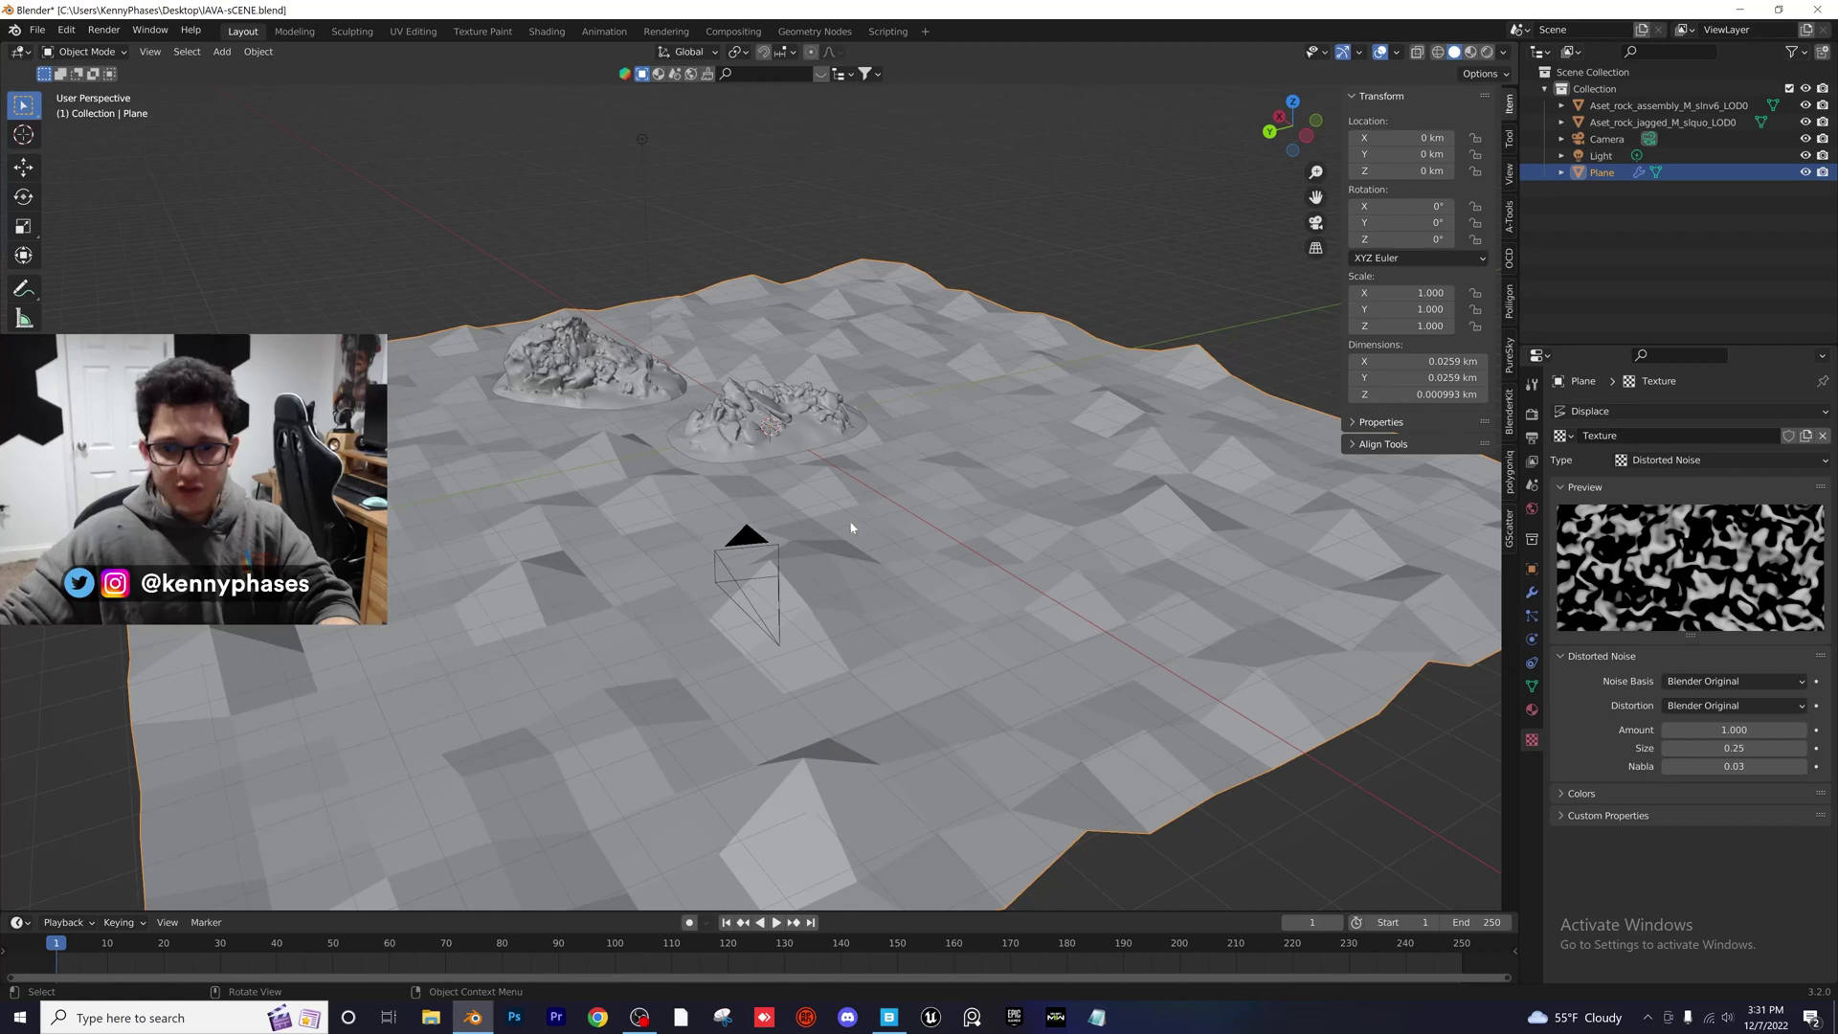
Duplicate the Subdivision modifier, move Subdivision.001 below Displace, and set the first Subdivision's viewport level to 2
click(1531, 593)
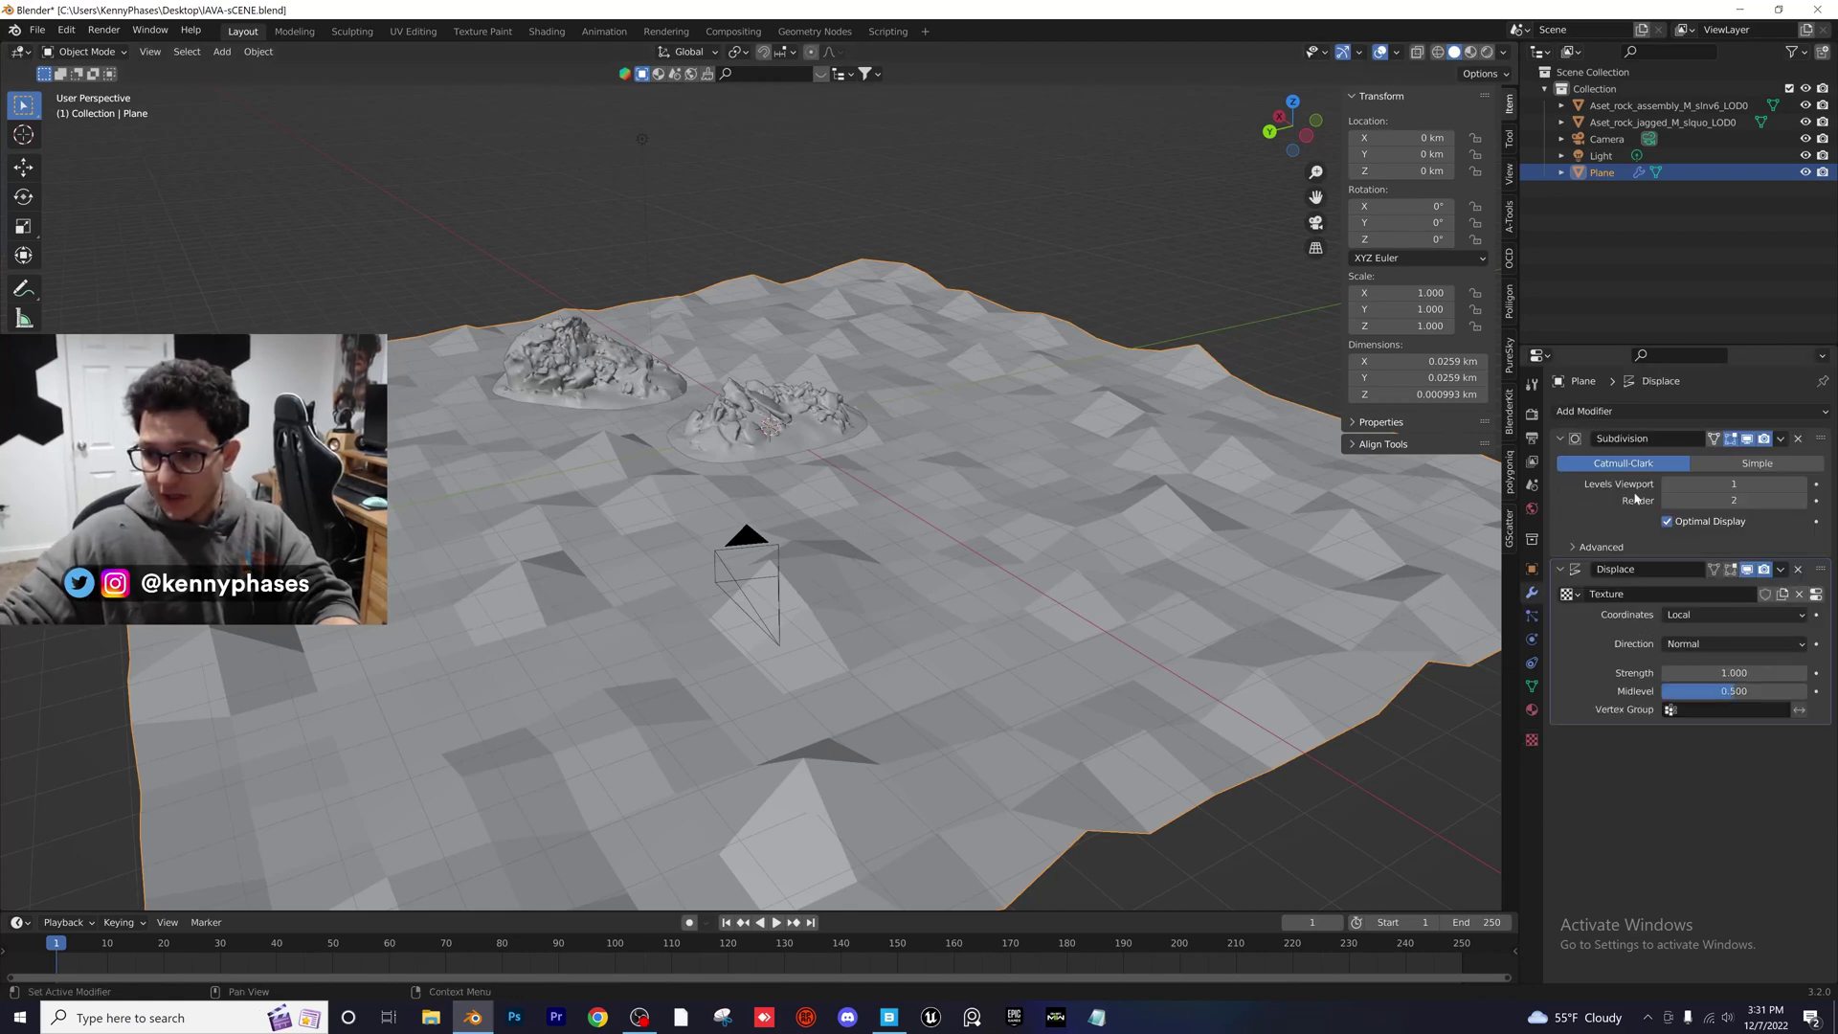
click(1780, 439)
click(1713, 475)
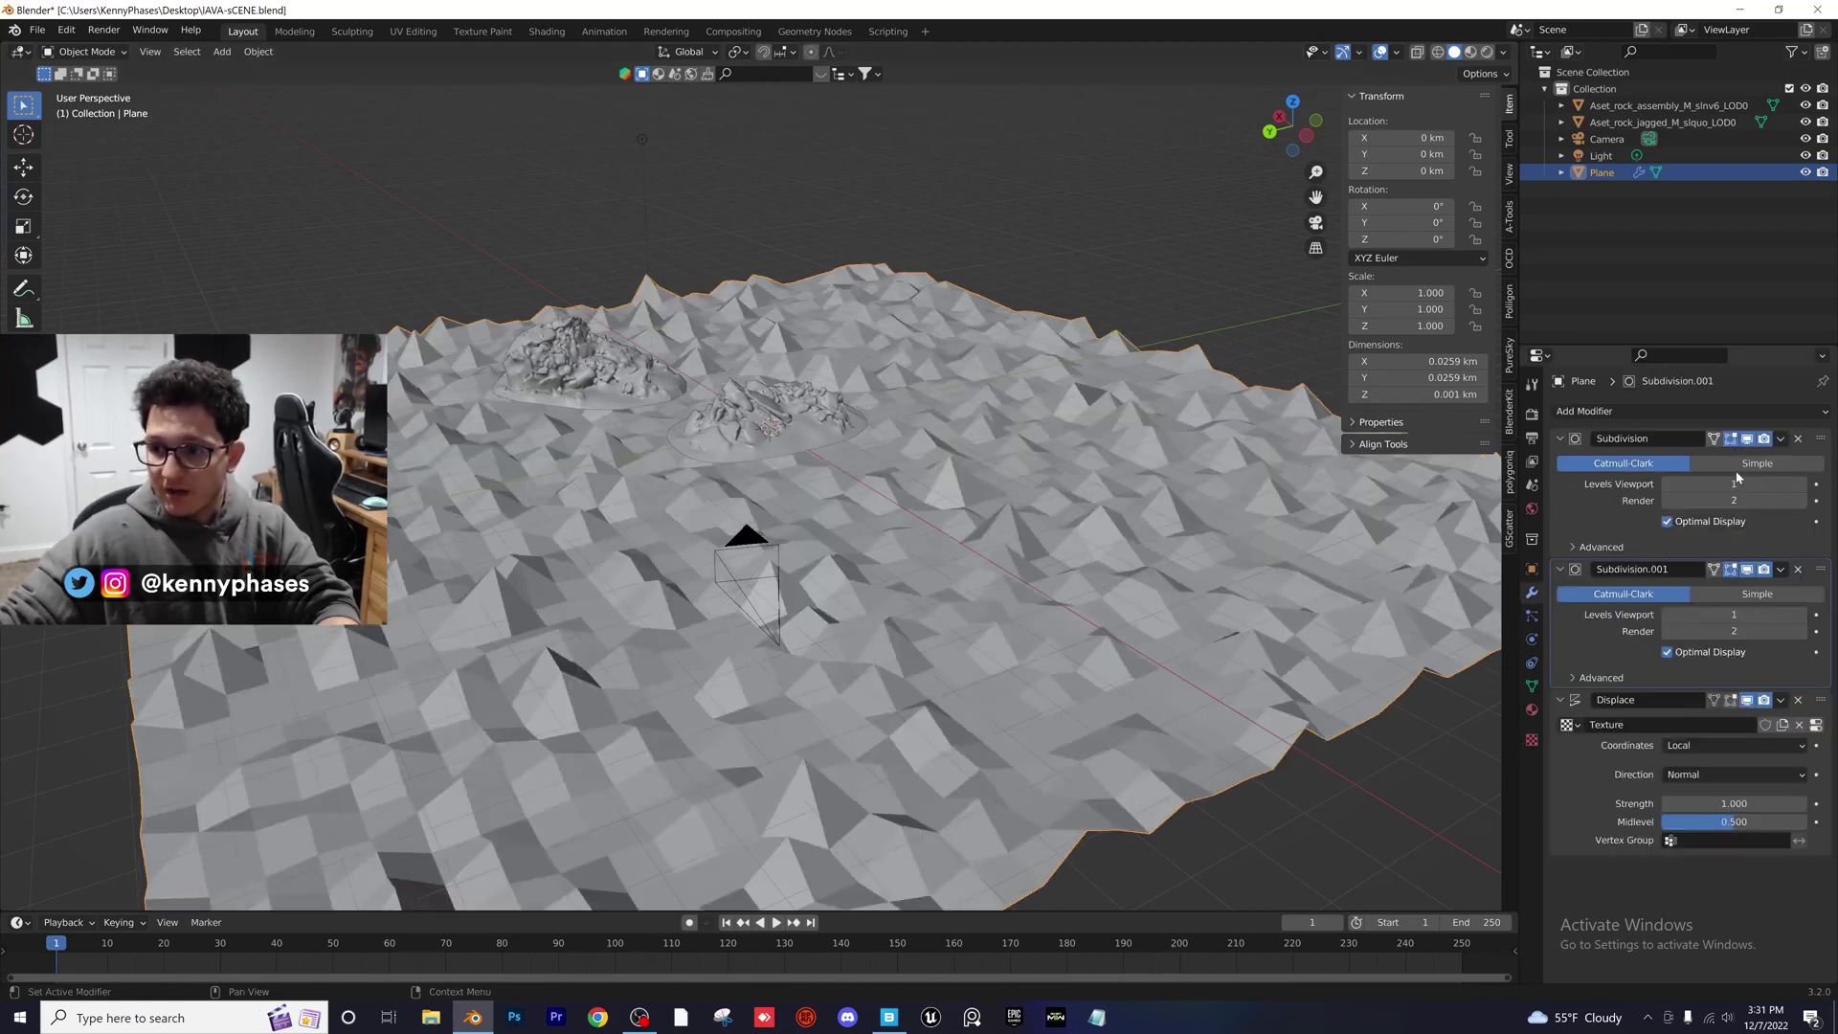
drag(1822, 572, 1819, 723)
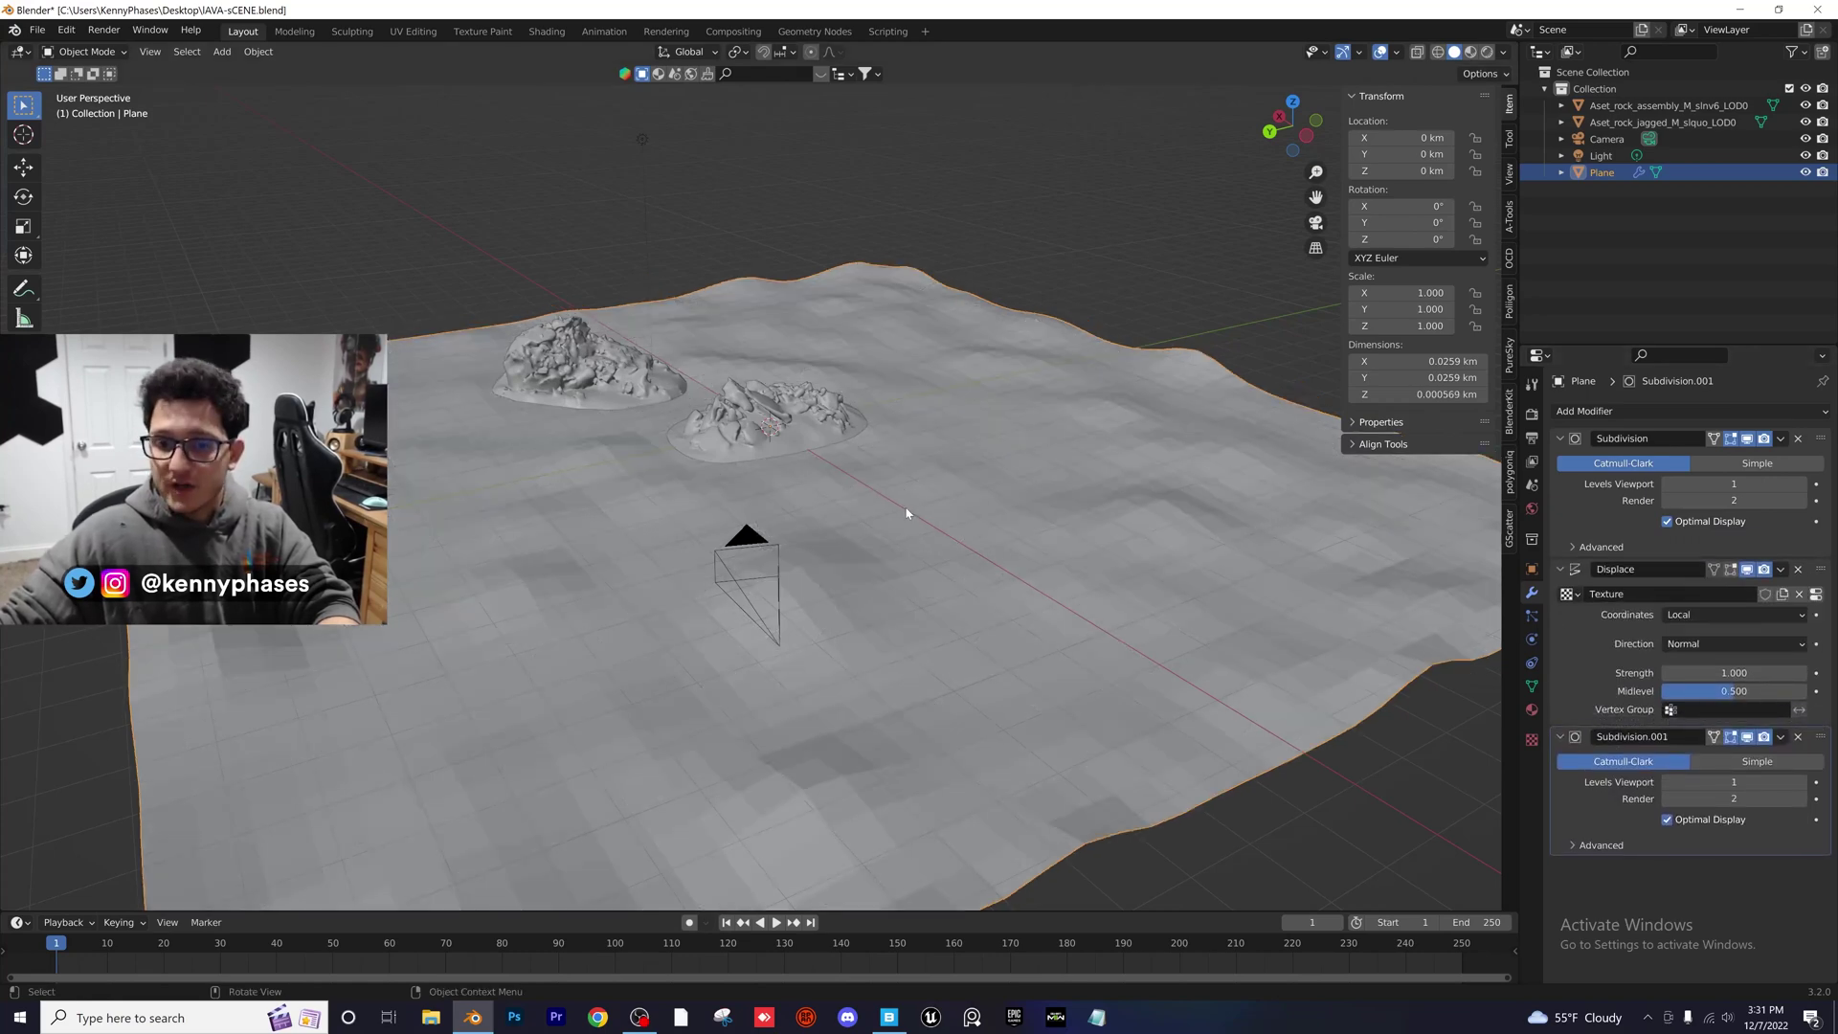
middle_drag(907, 513, 961, 521)
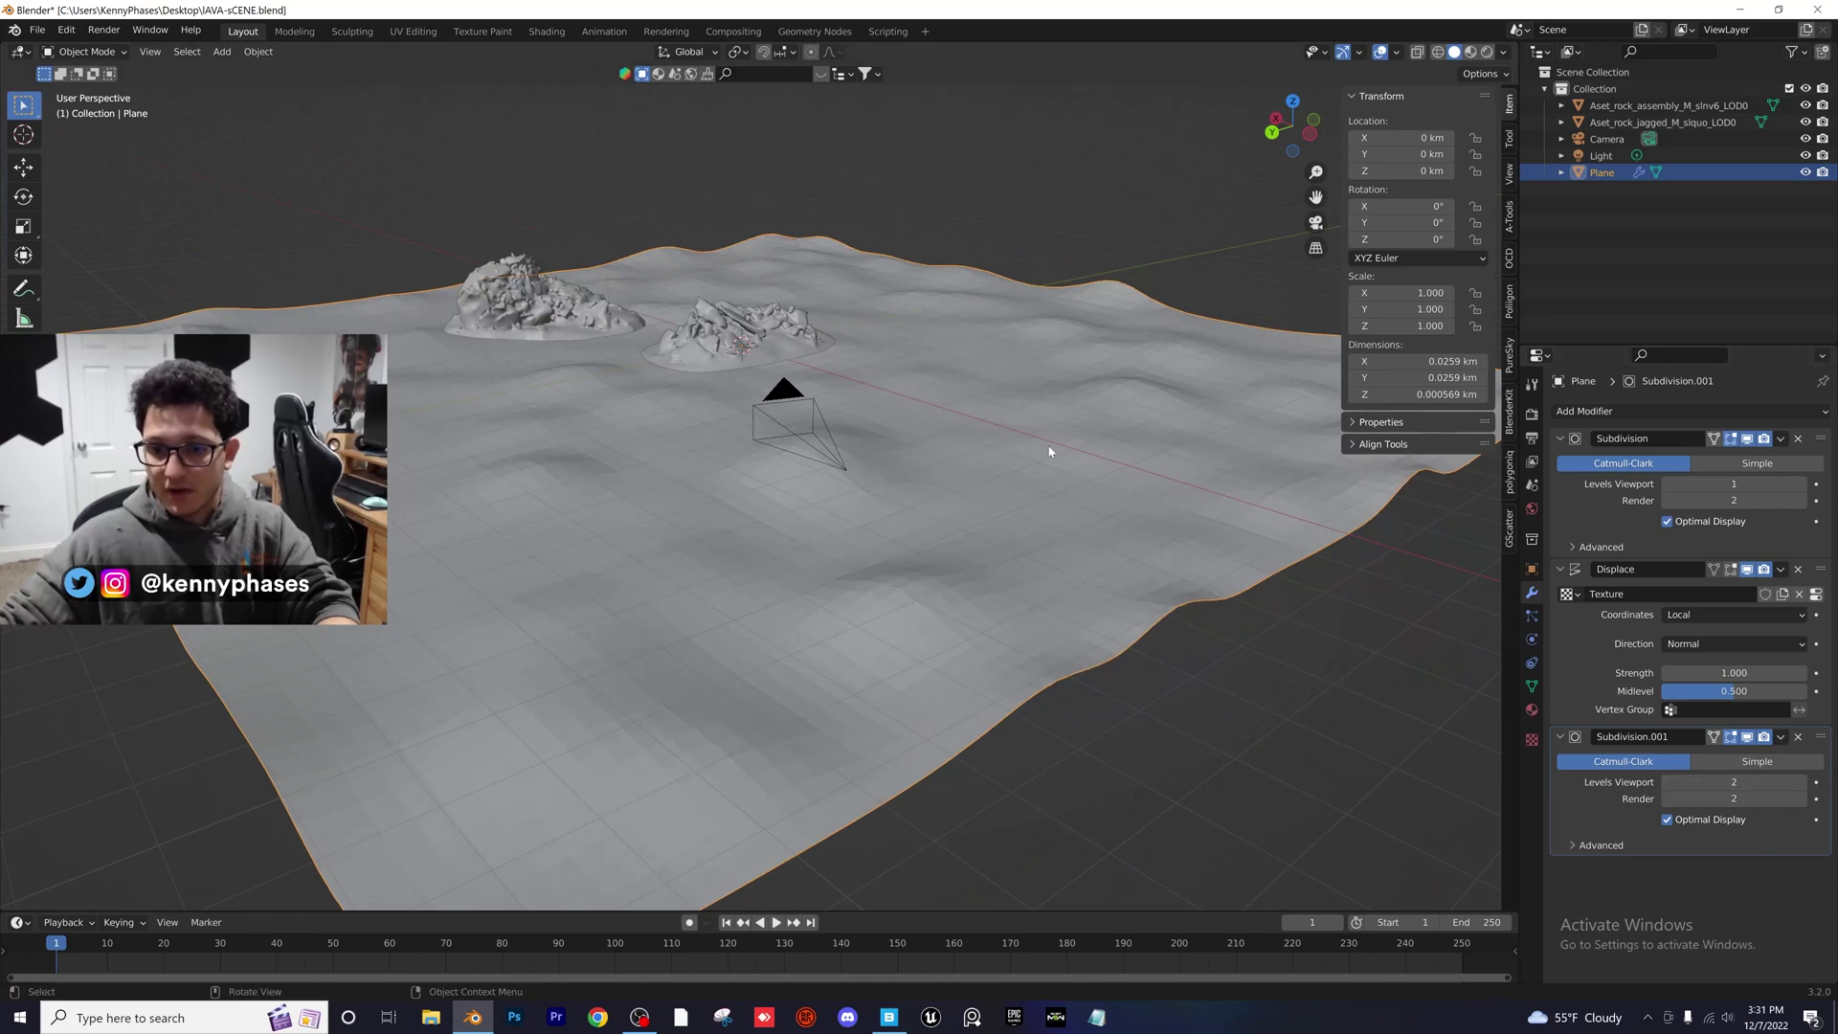
middle_drag(1046, 451, 1453, 670)
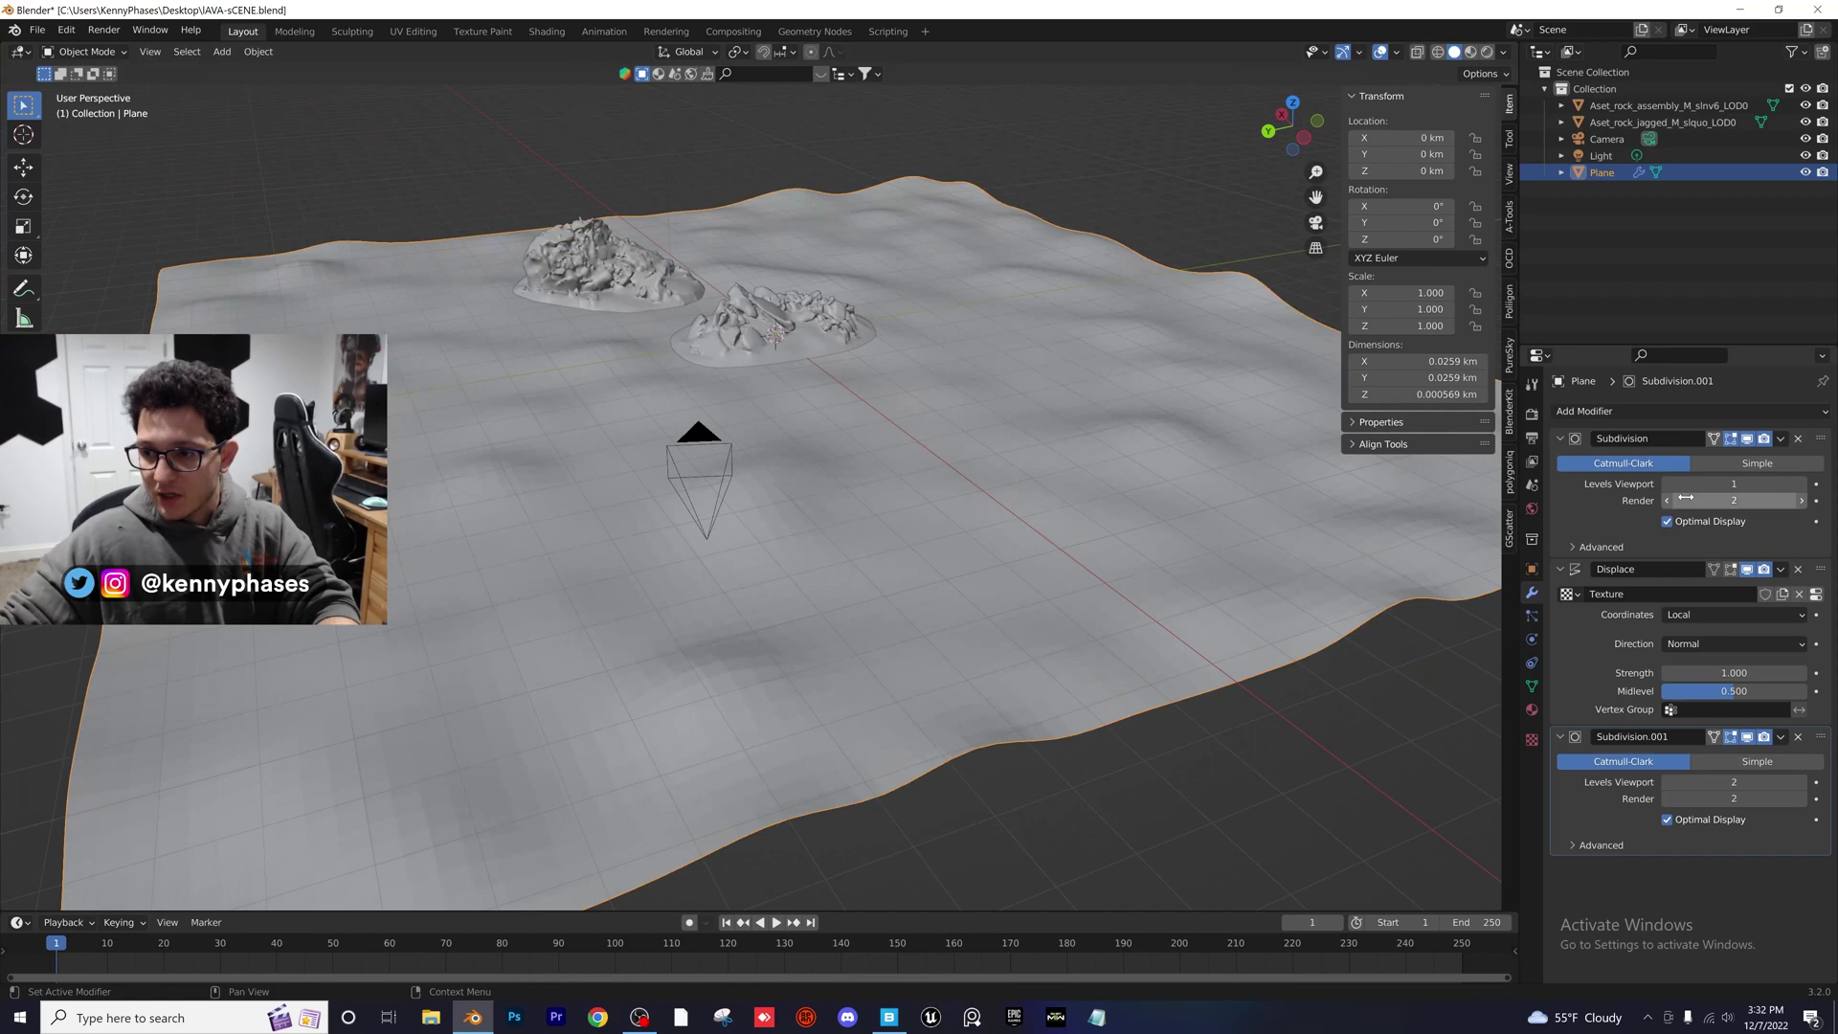
click(1804, 485)
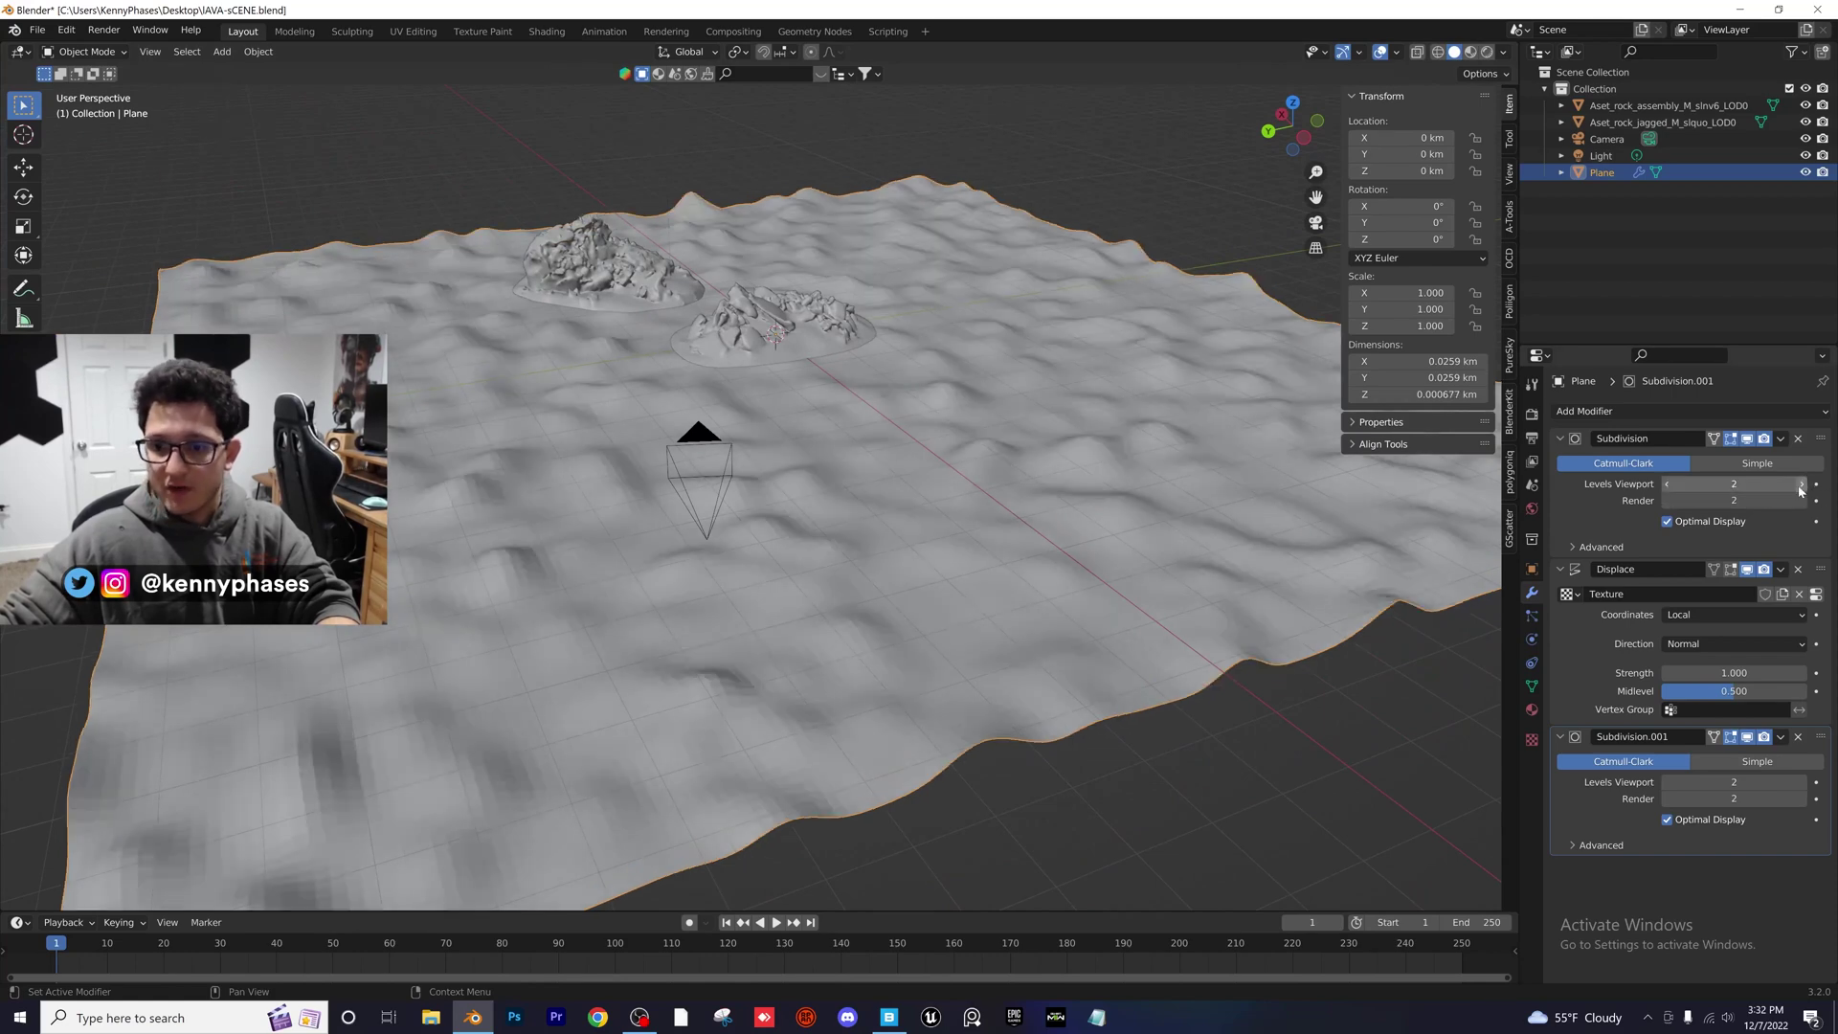
middle_drag(821, 524, 879, 447)
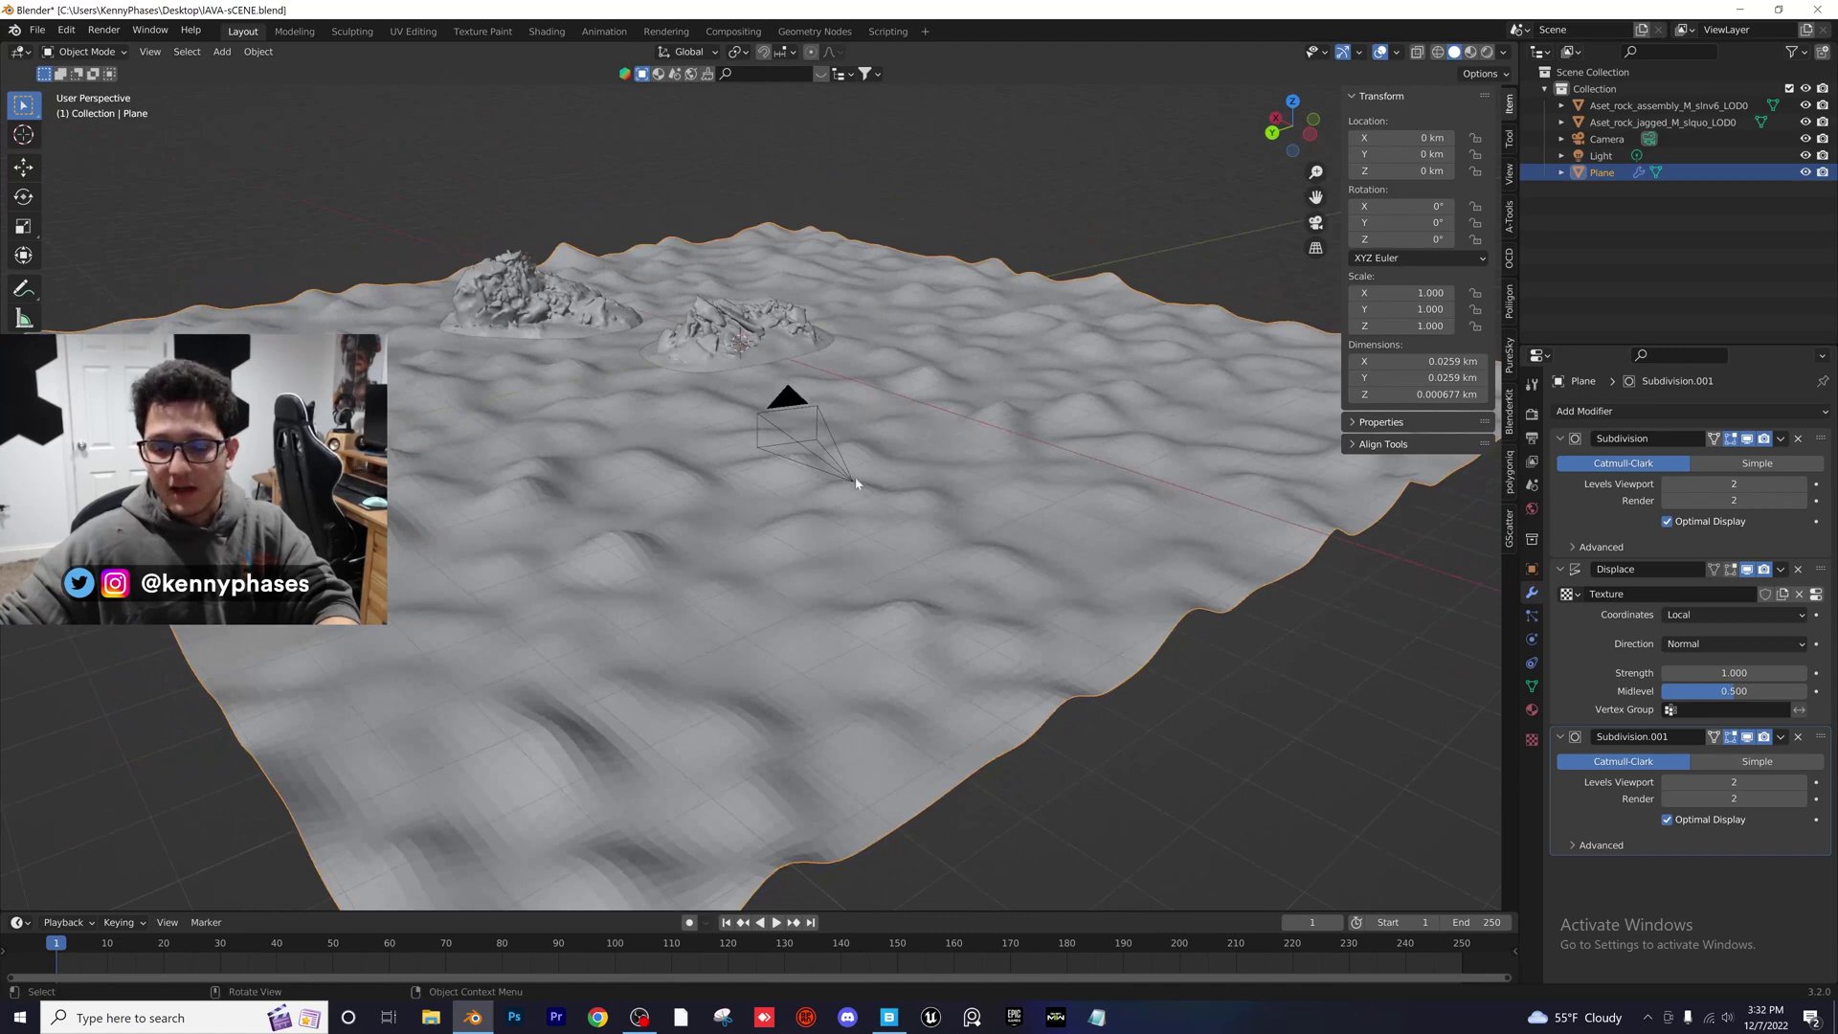
In camera view, scale the terrain plane to 0.557 and raise it slightly
key(KP_0)
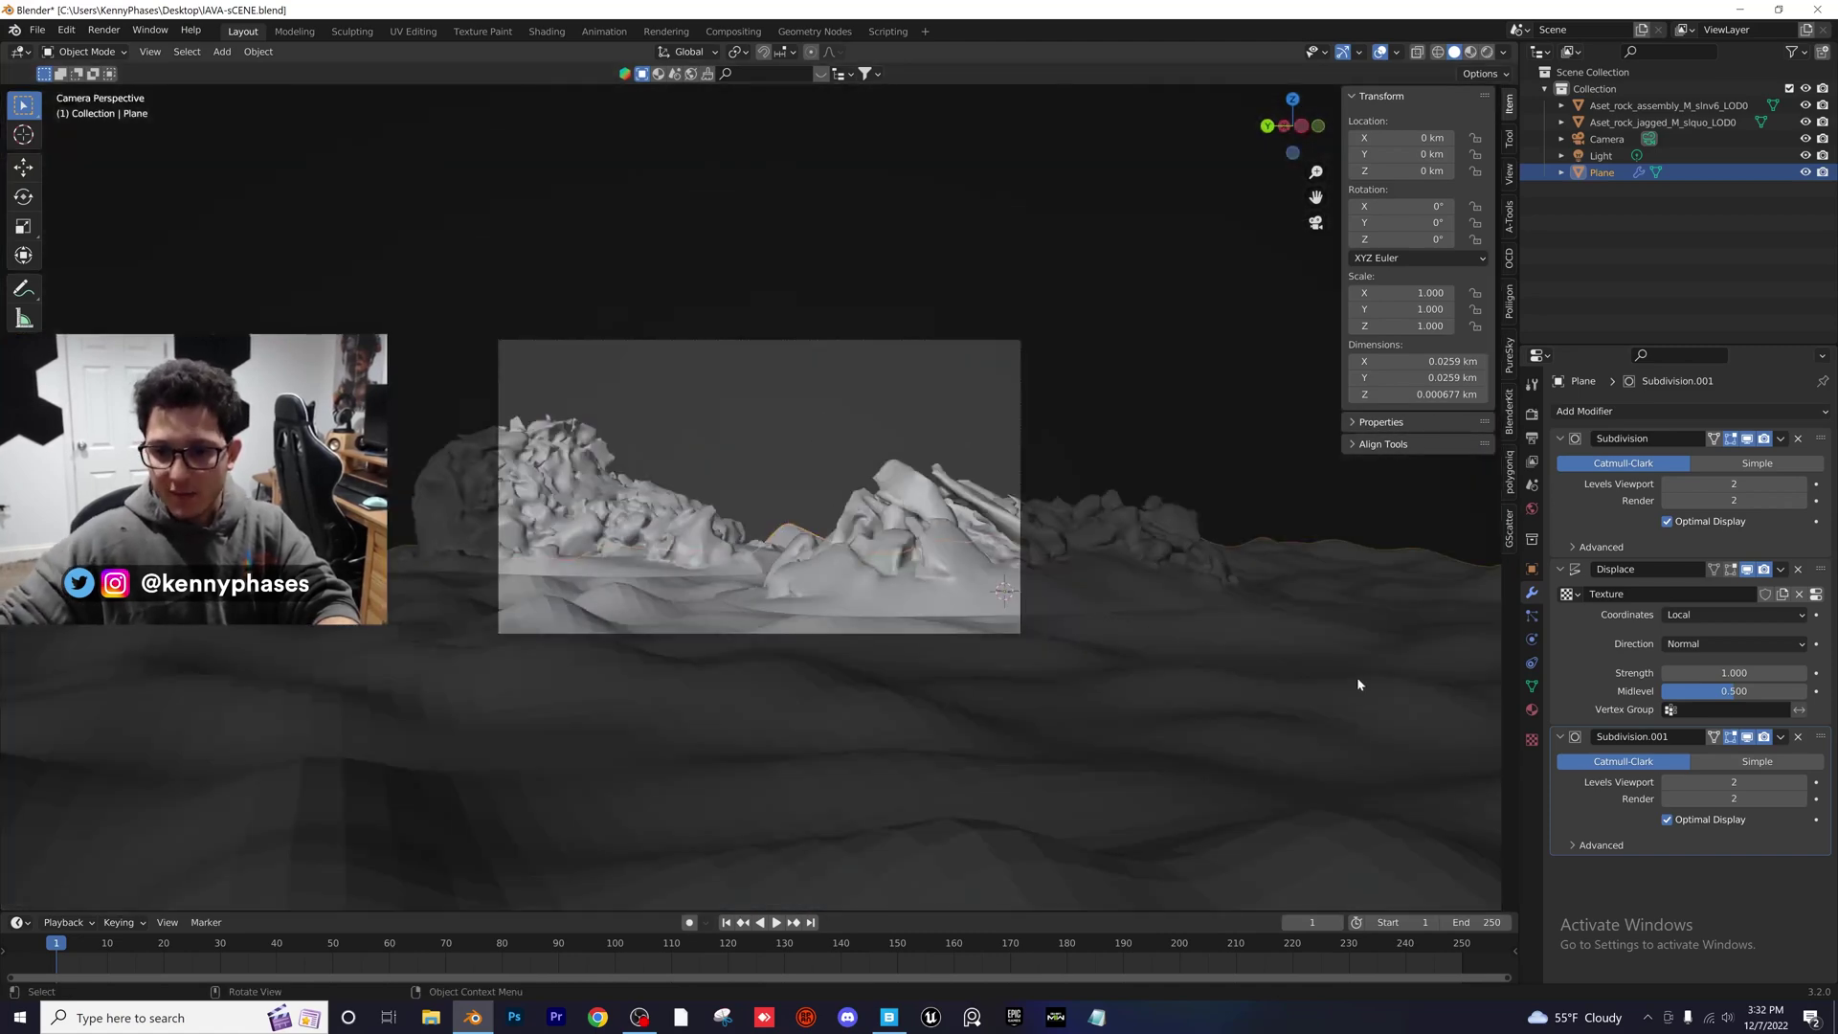
key(s)
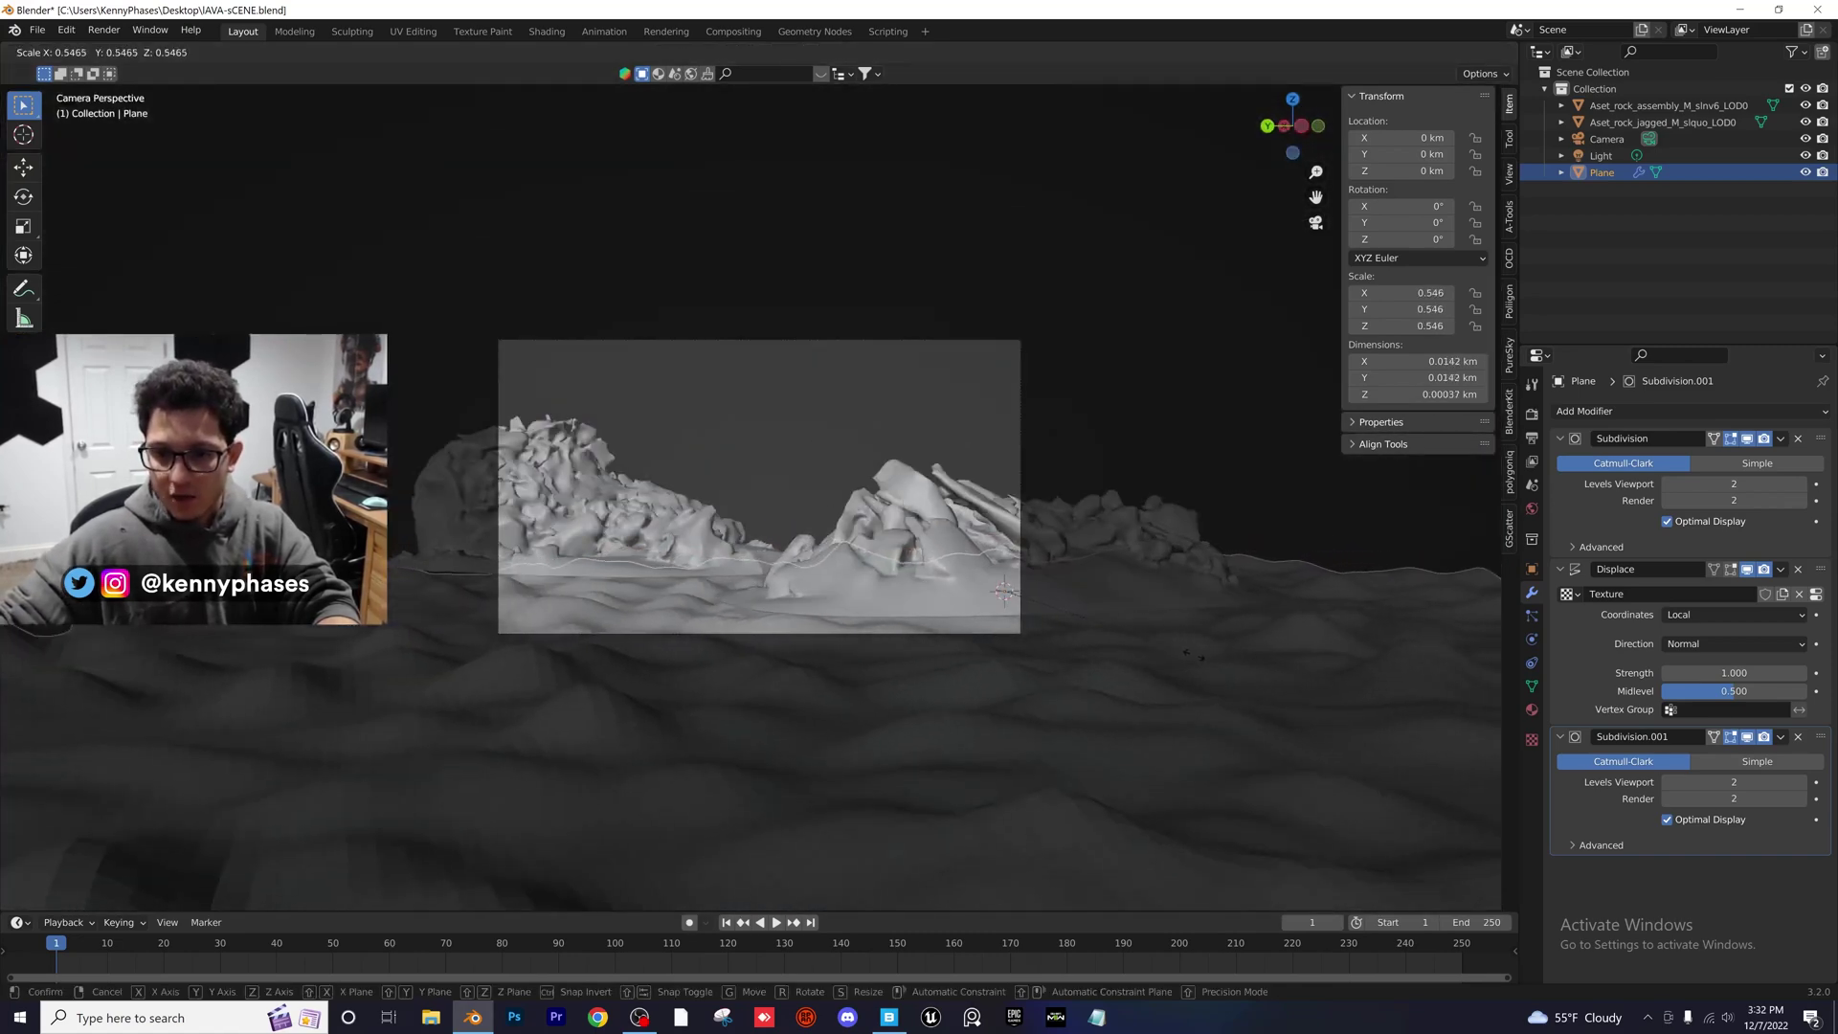
click(1195, 654)
key(g)
key(z)
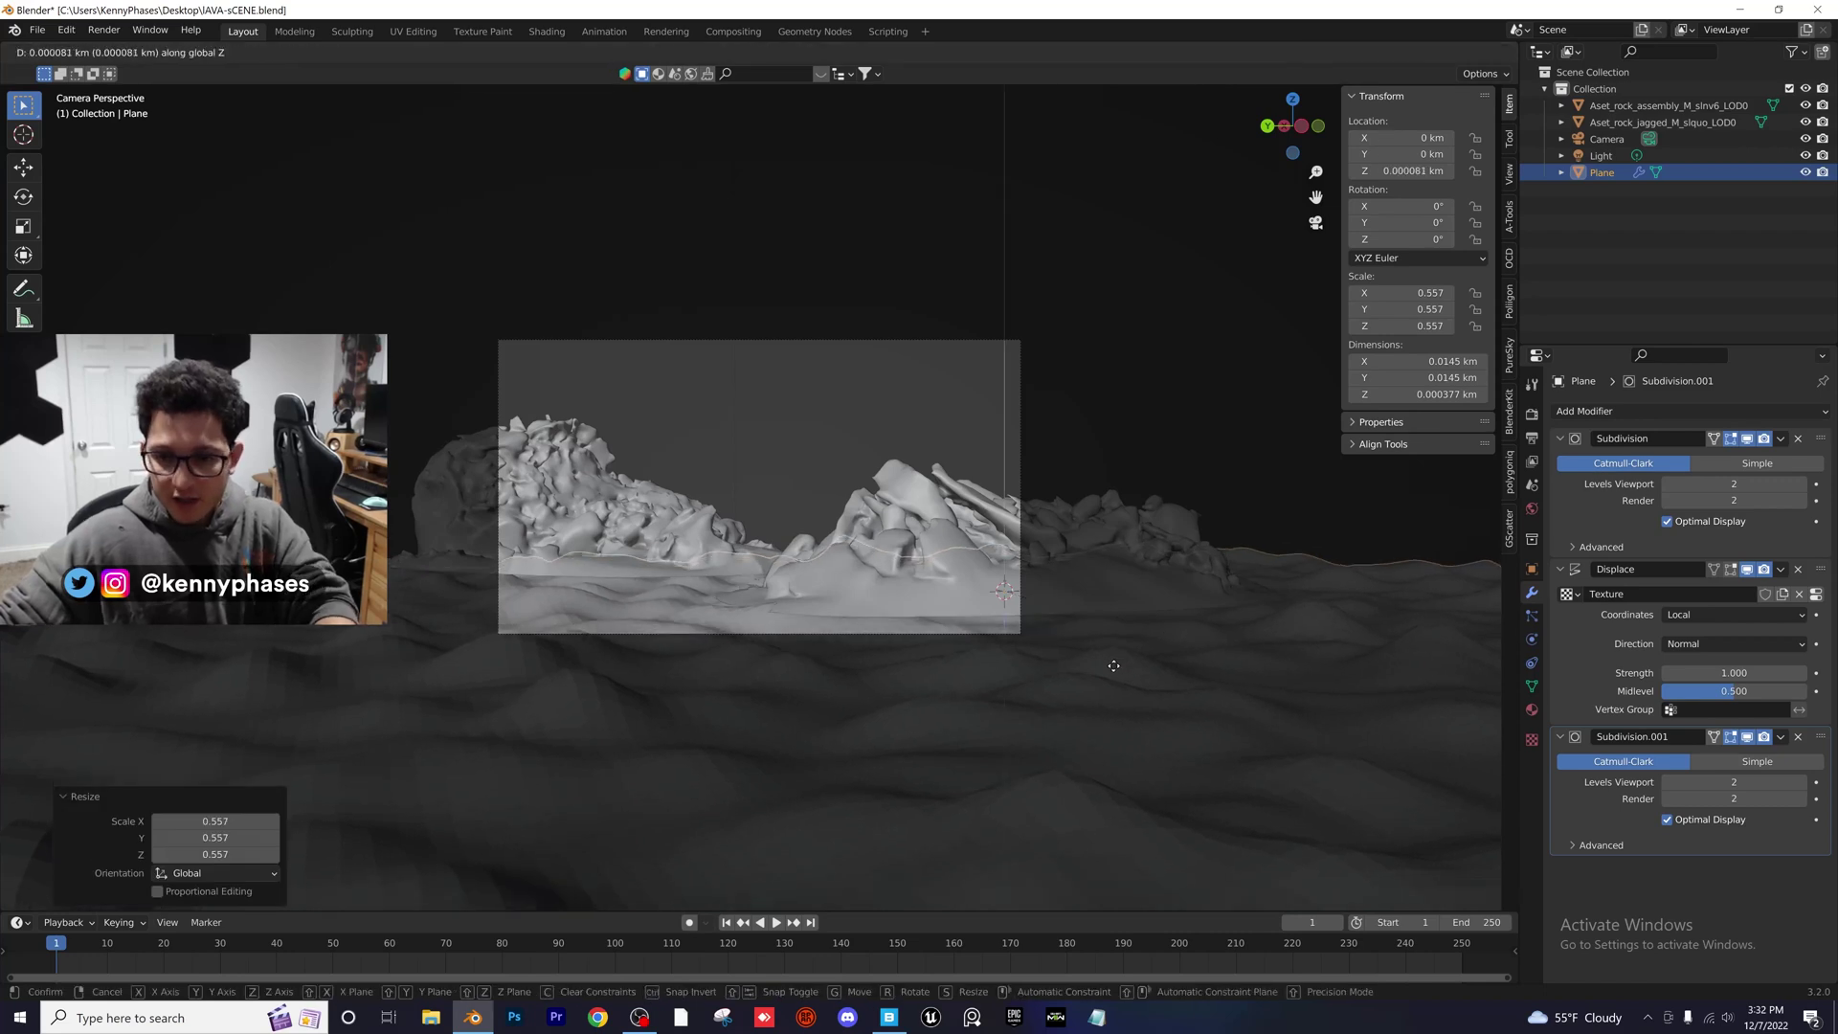
click(1220, 513)
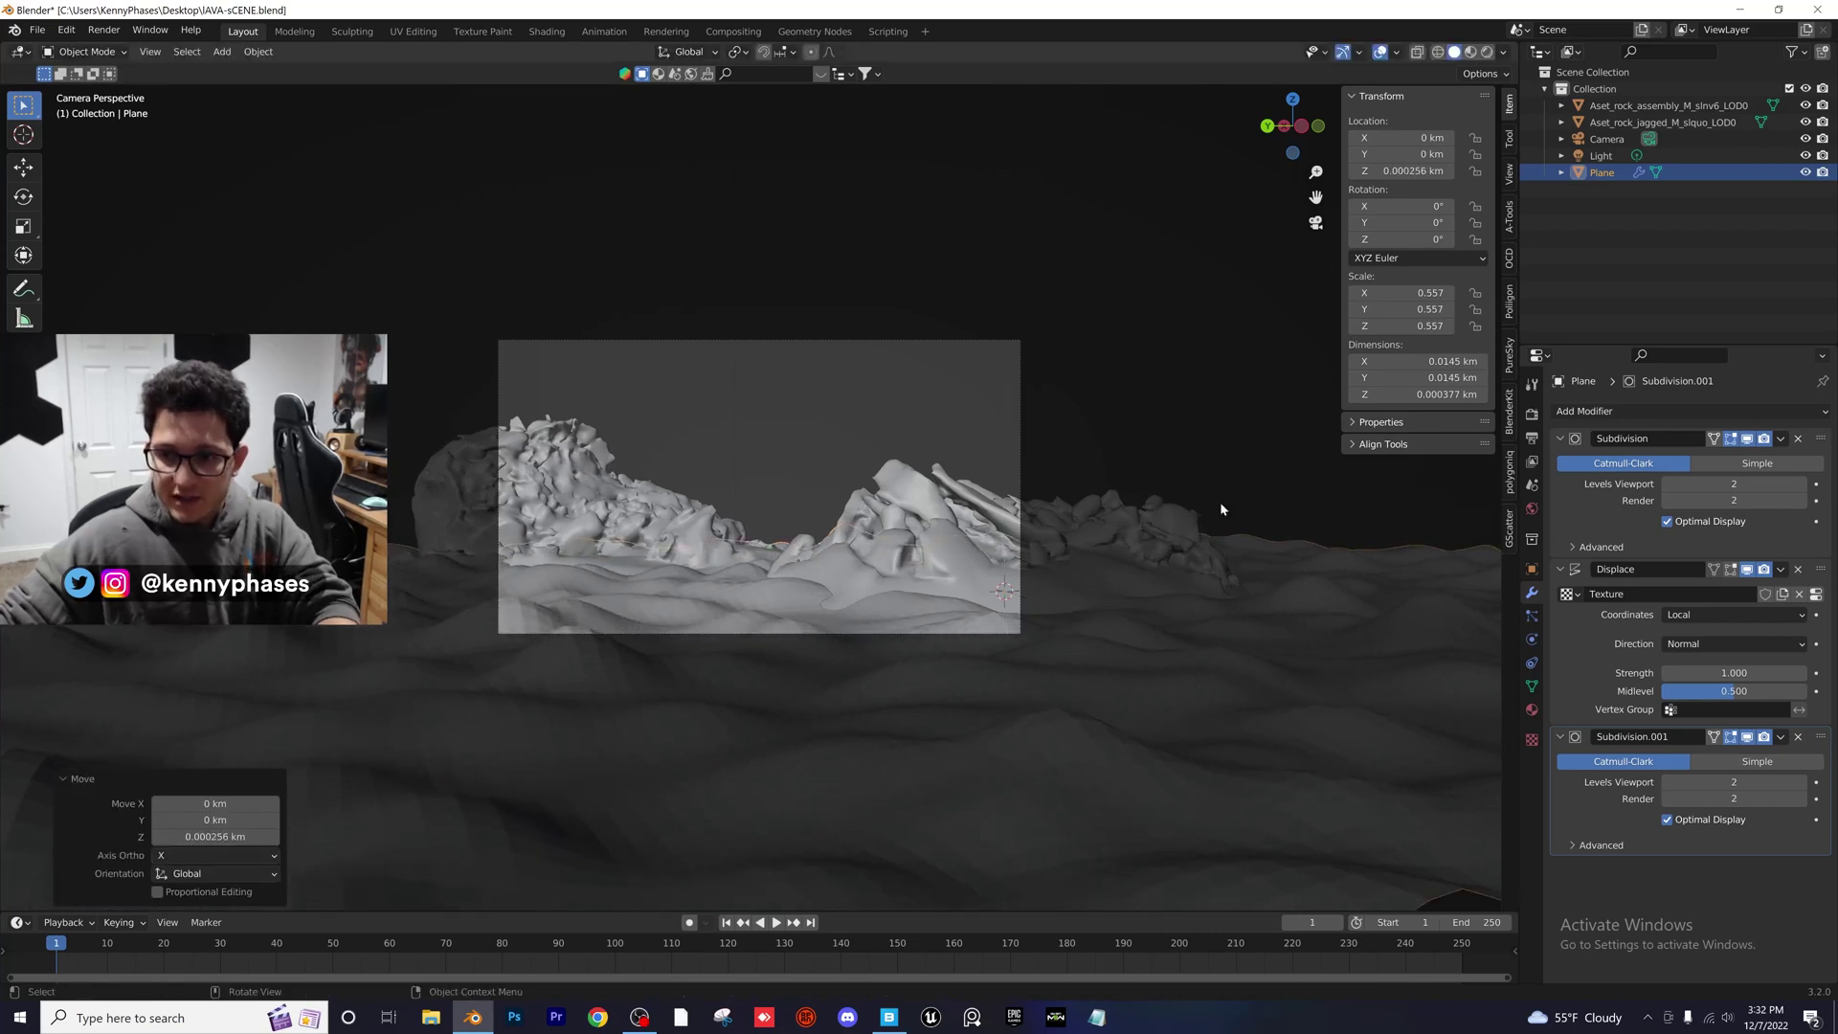
Switch to rendered shading and change the displacement texture type to Clouds
click(1485, 54)
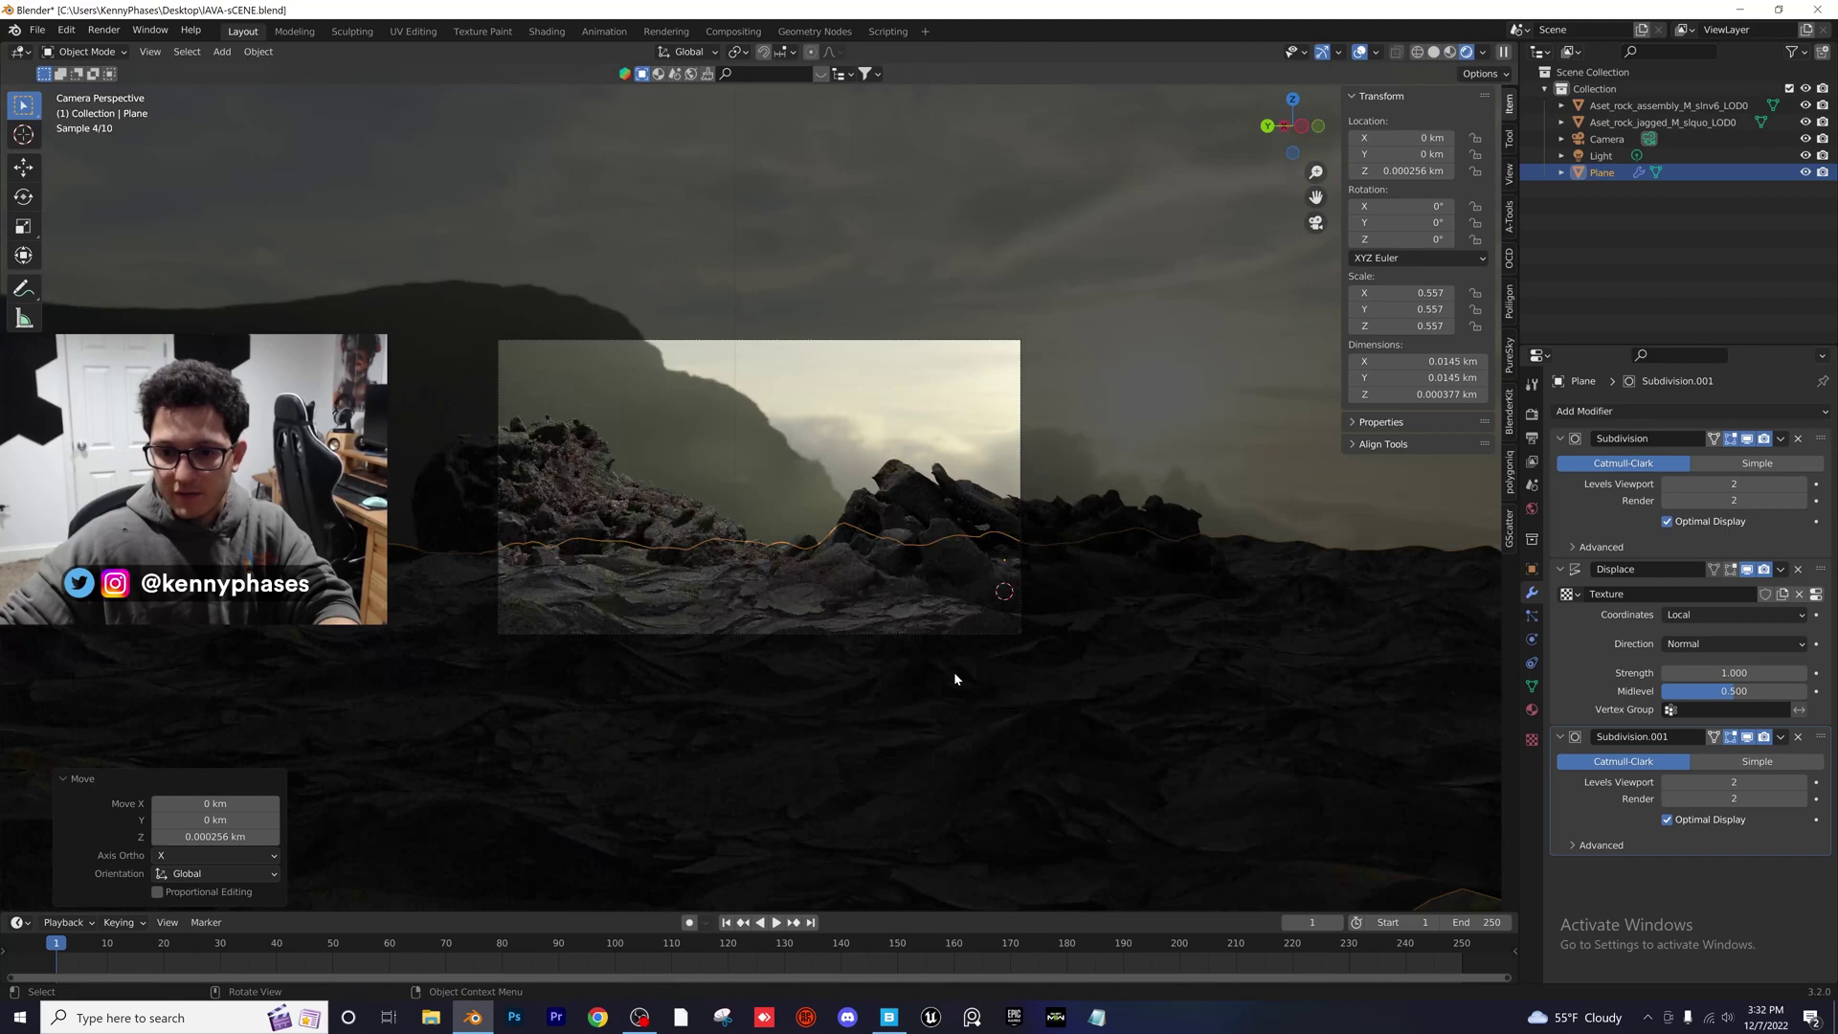
scroll(791, 665, up, 2)
shift+middle_drag(881, 660, 881, 589)
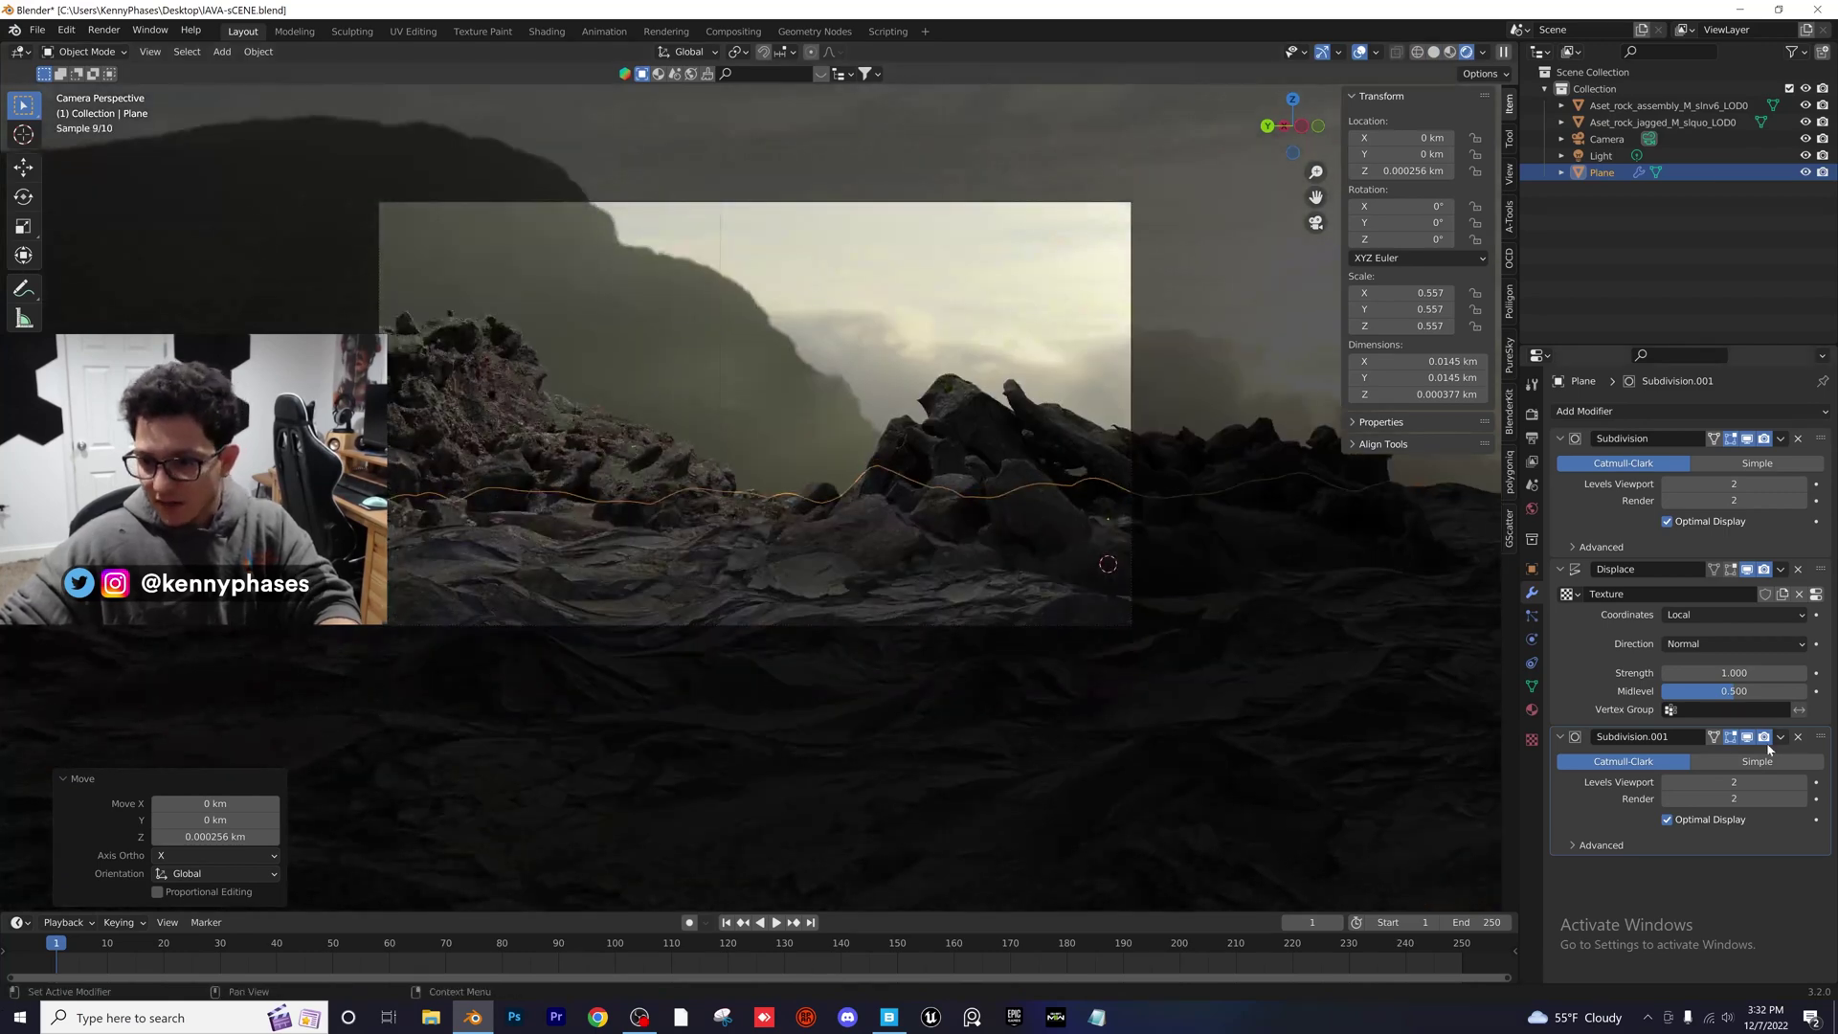
click(1532, 740)
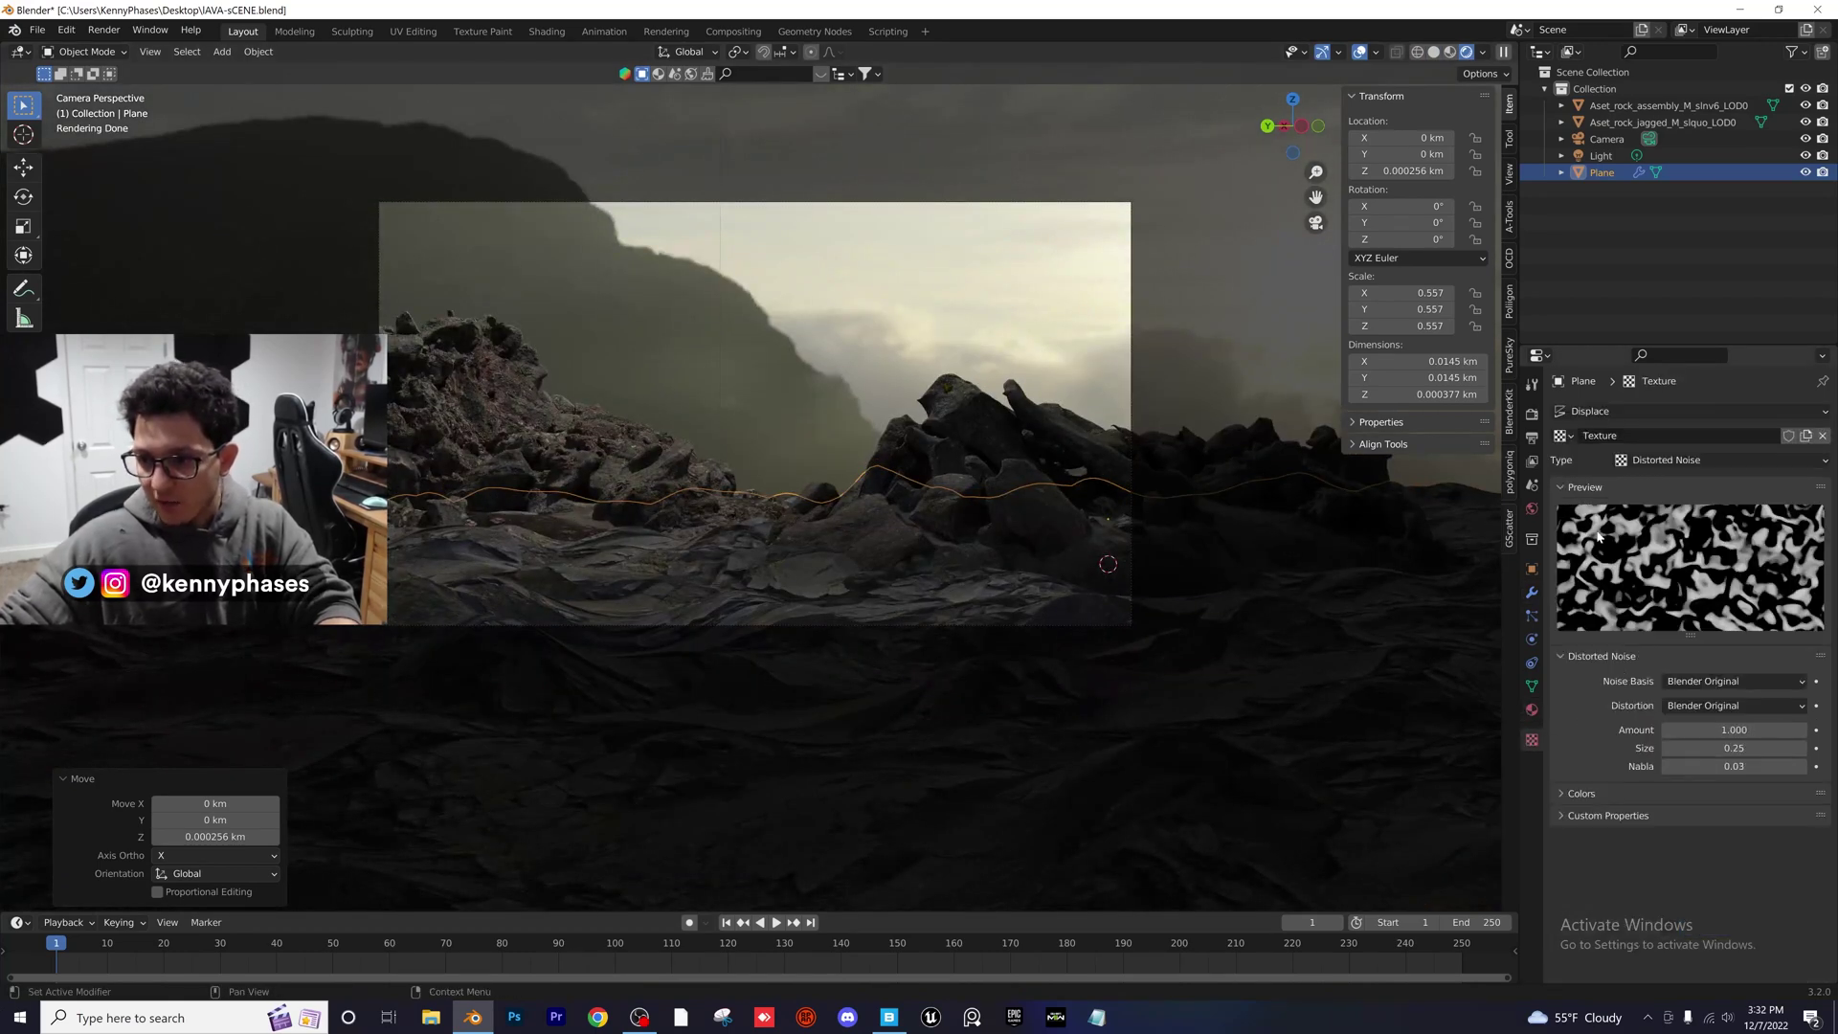
click(1673, 464)
click(1707, 525)
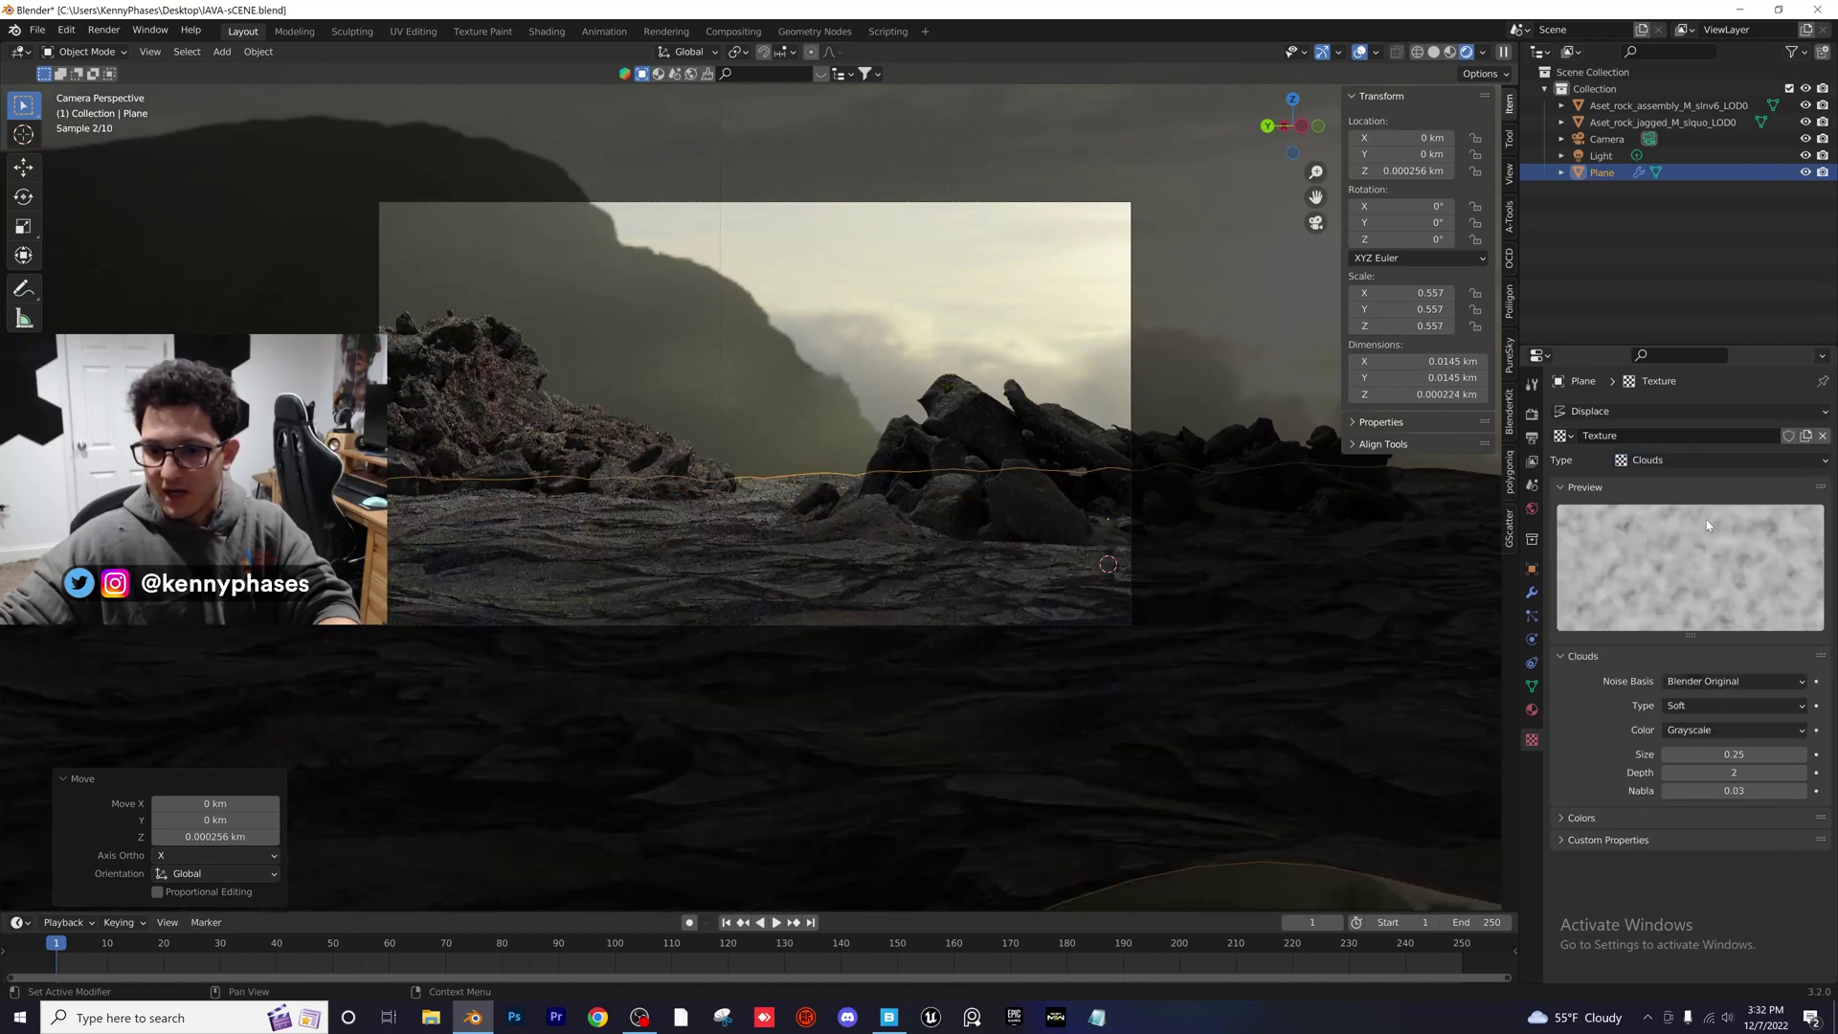
Lower the terrain plane vertically to Z -0.00021 km beneath the rocks
key(g)
key(z)
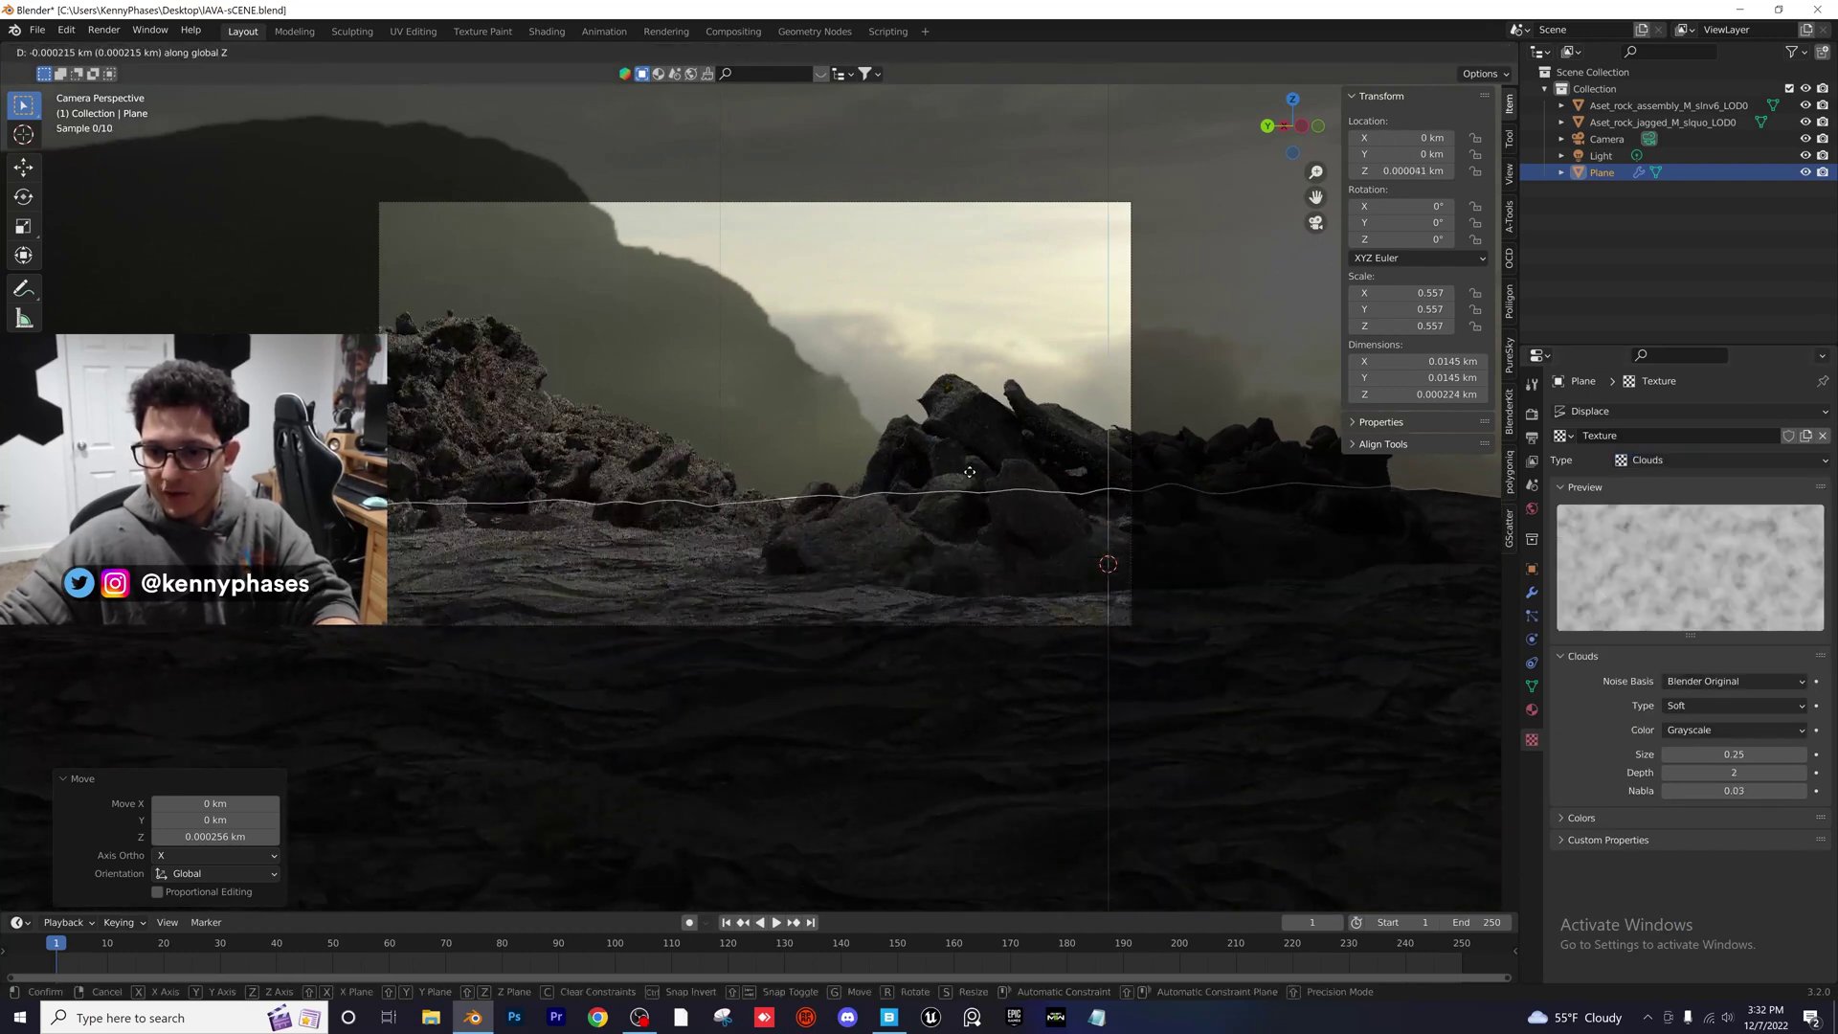
click(964, 486)
scroll(965, 555, down, 2)
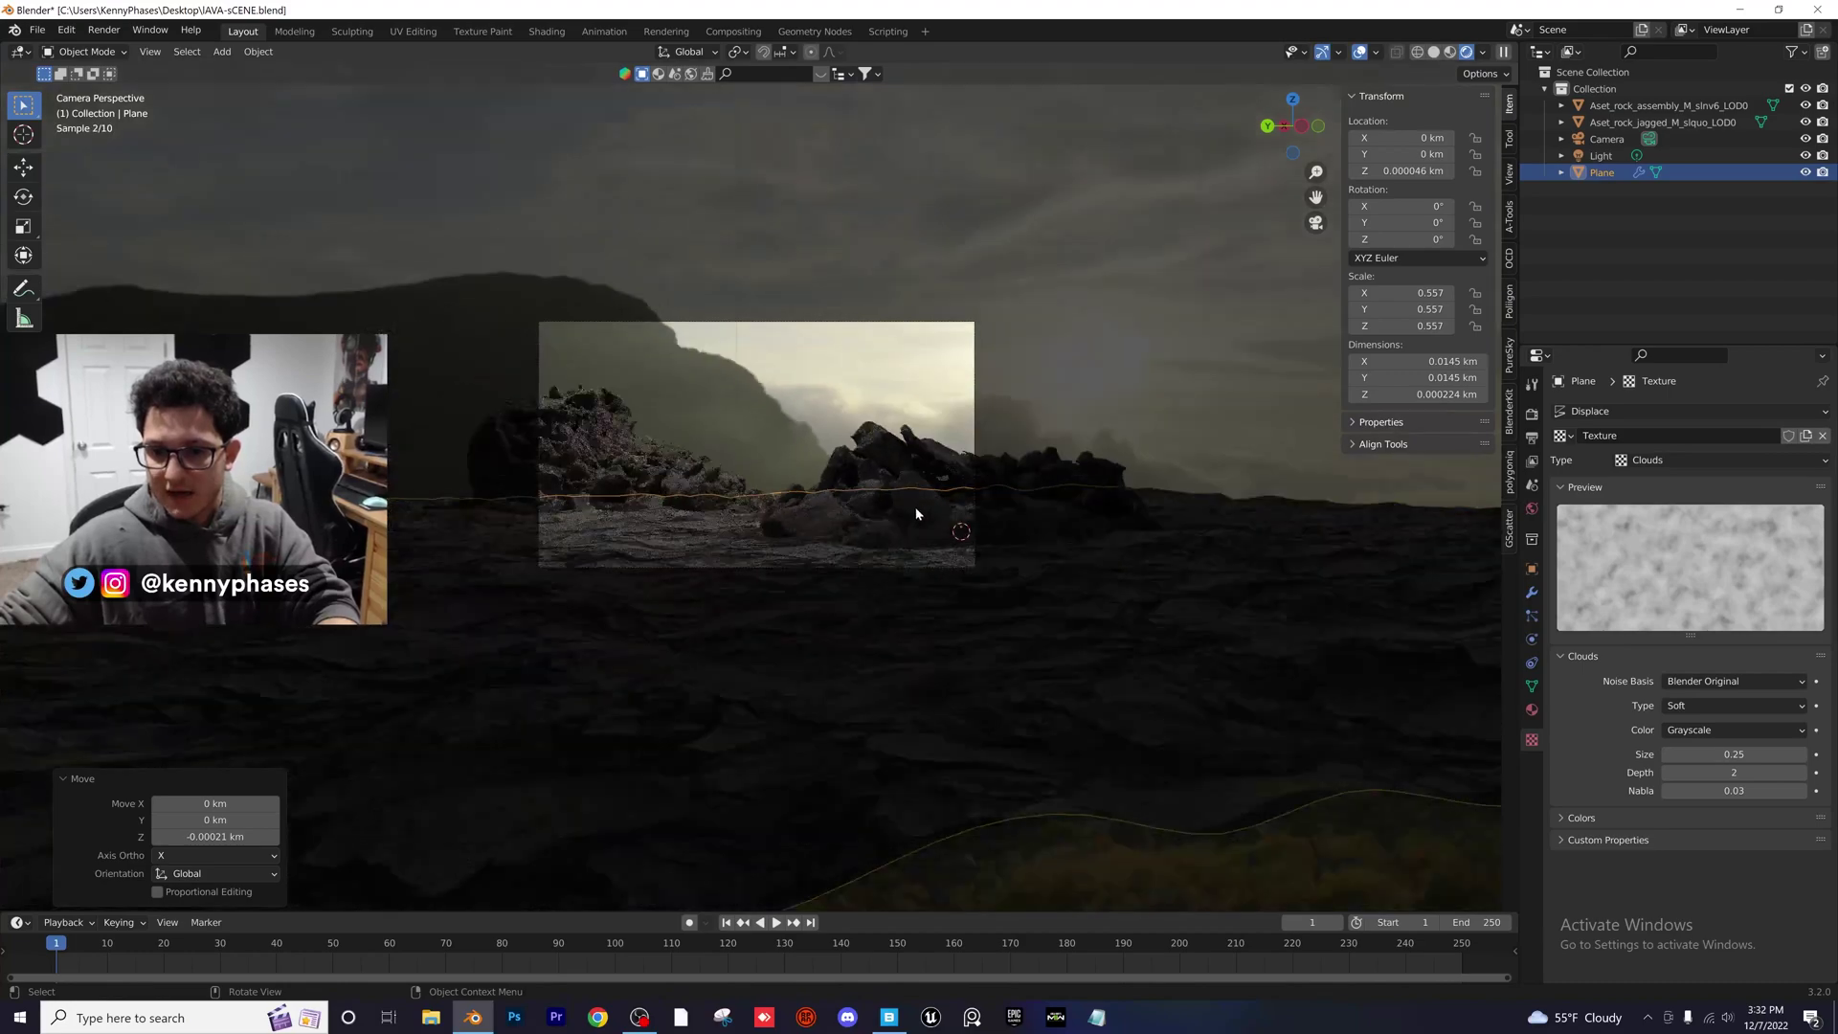
middle_drag(965, 555, 1388, 648)
Change the displacement texture to Stucci and lower the Displace midlevel to 0
click(1669, 464)
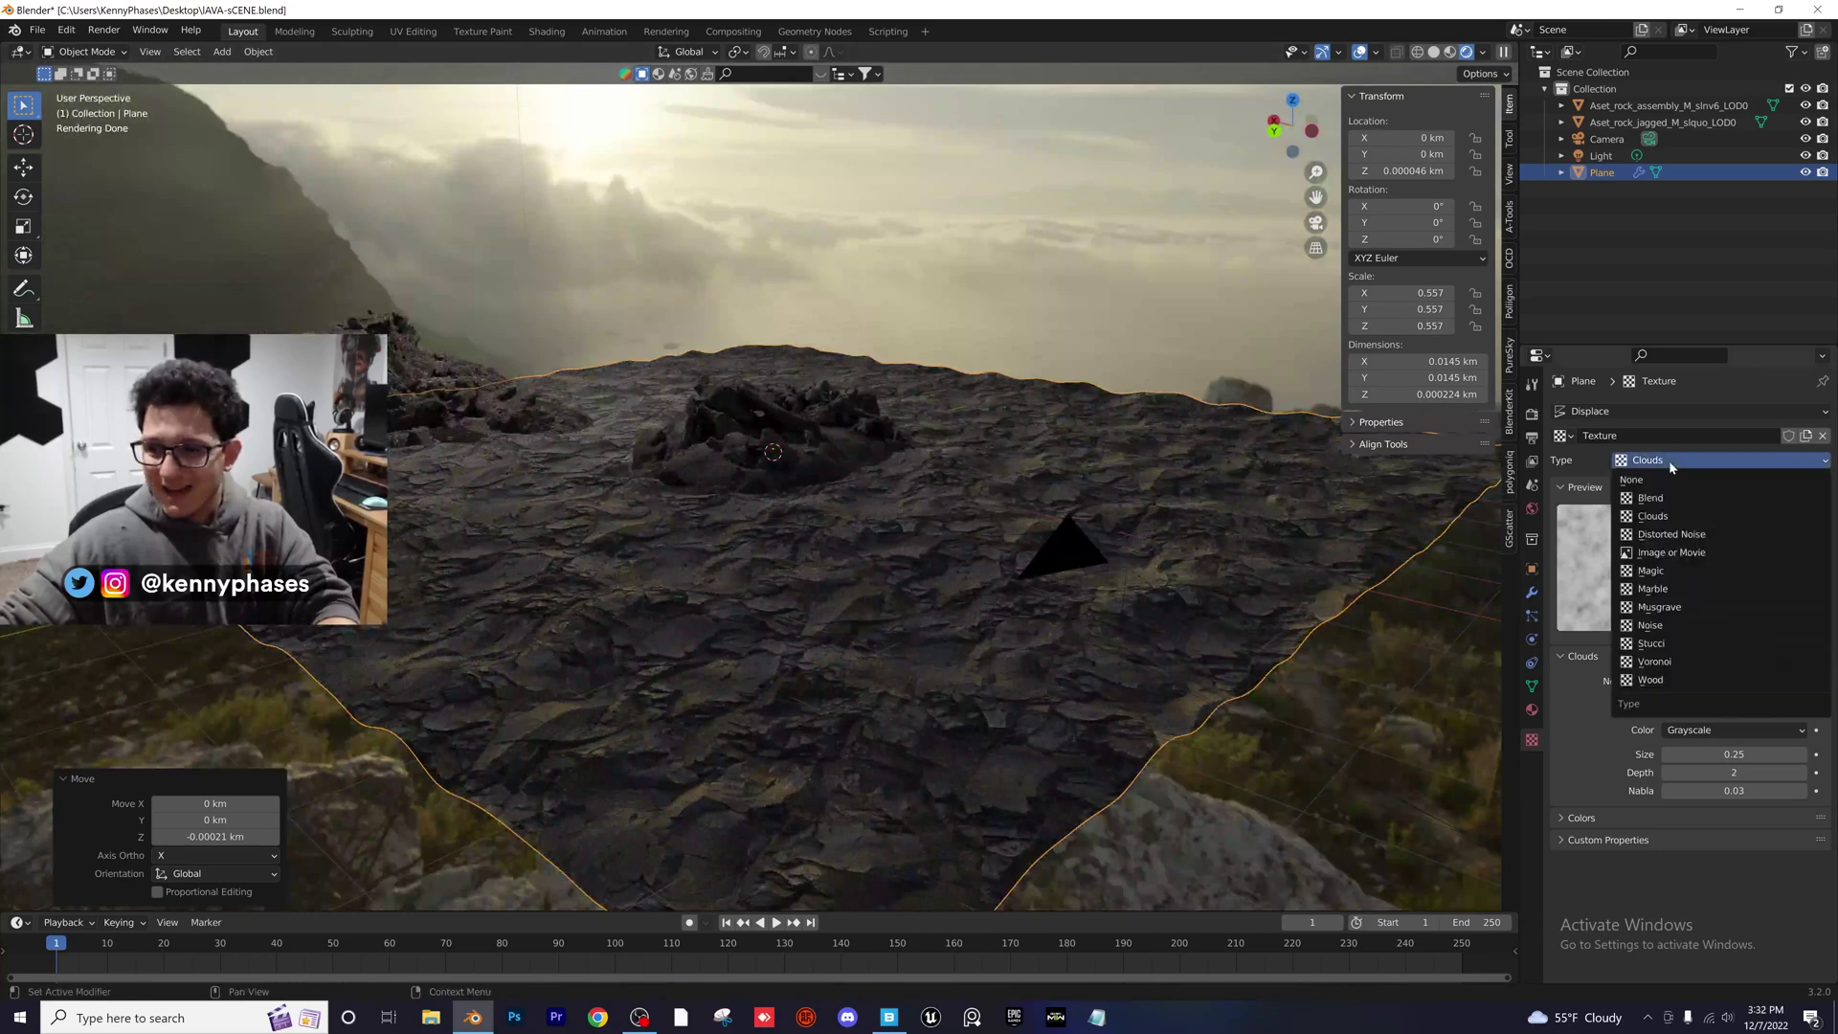
click(1696, 662)
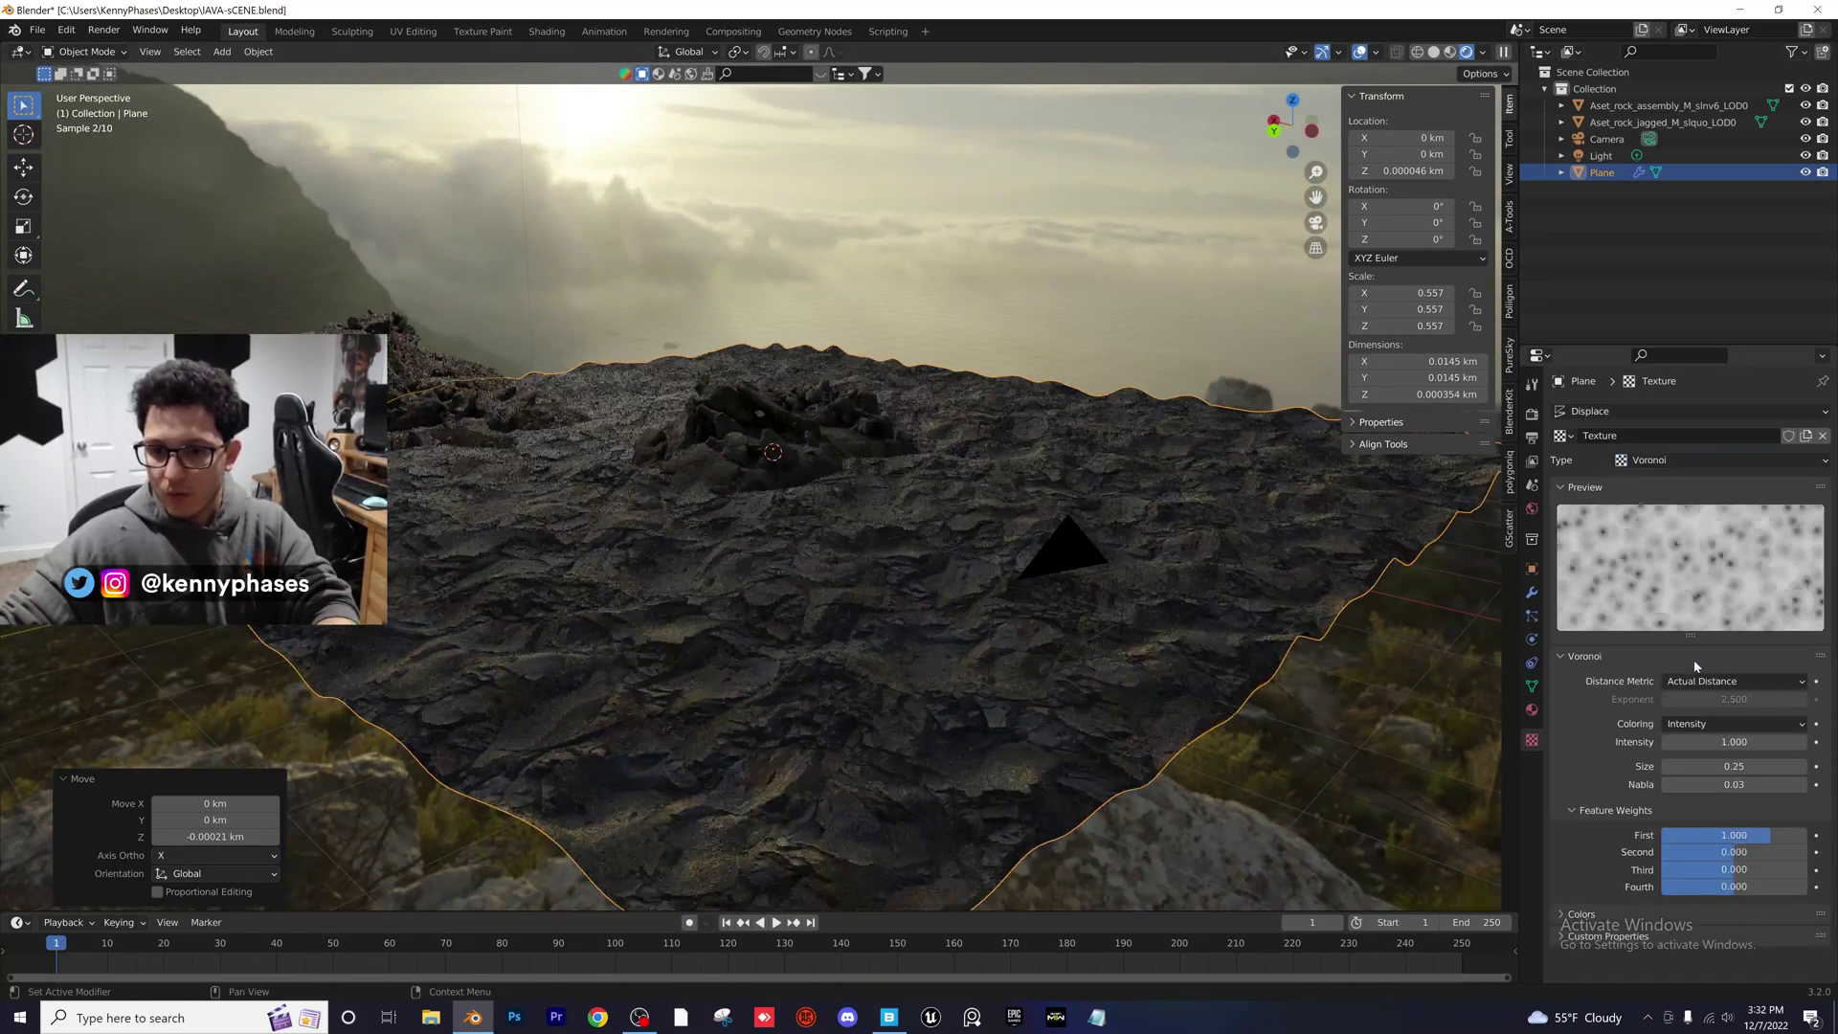
click(1704, 460)
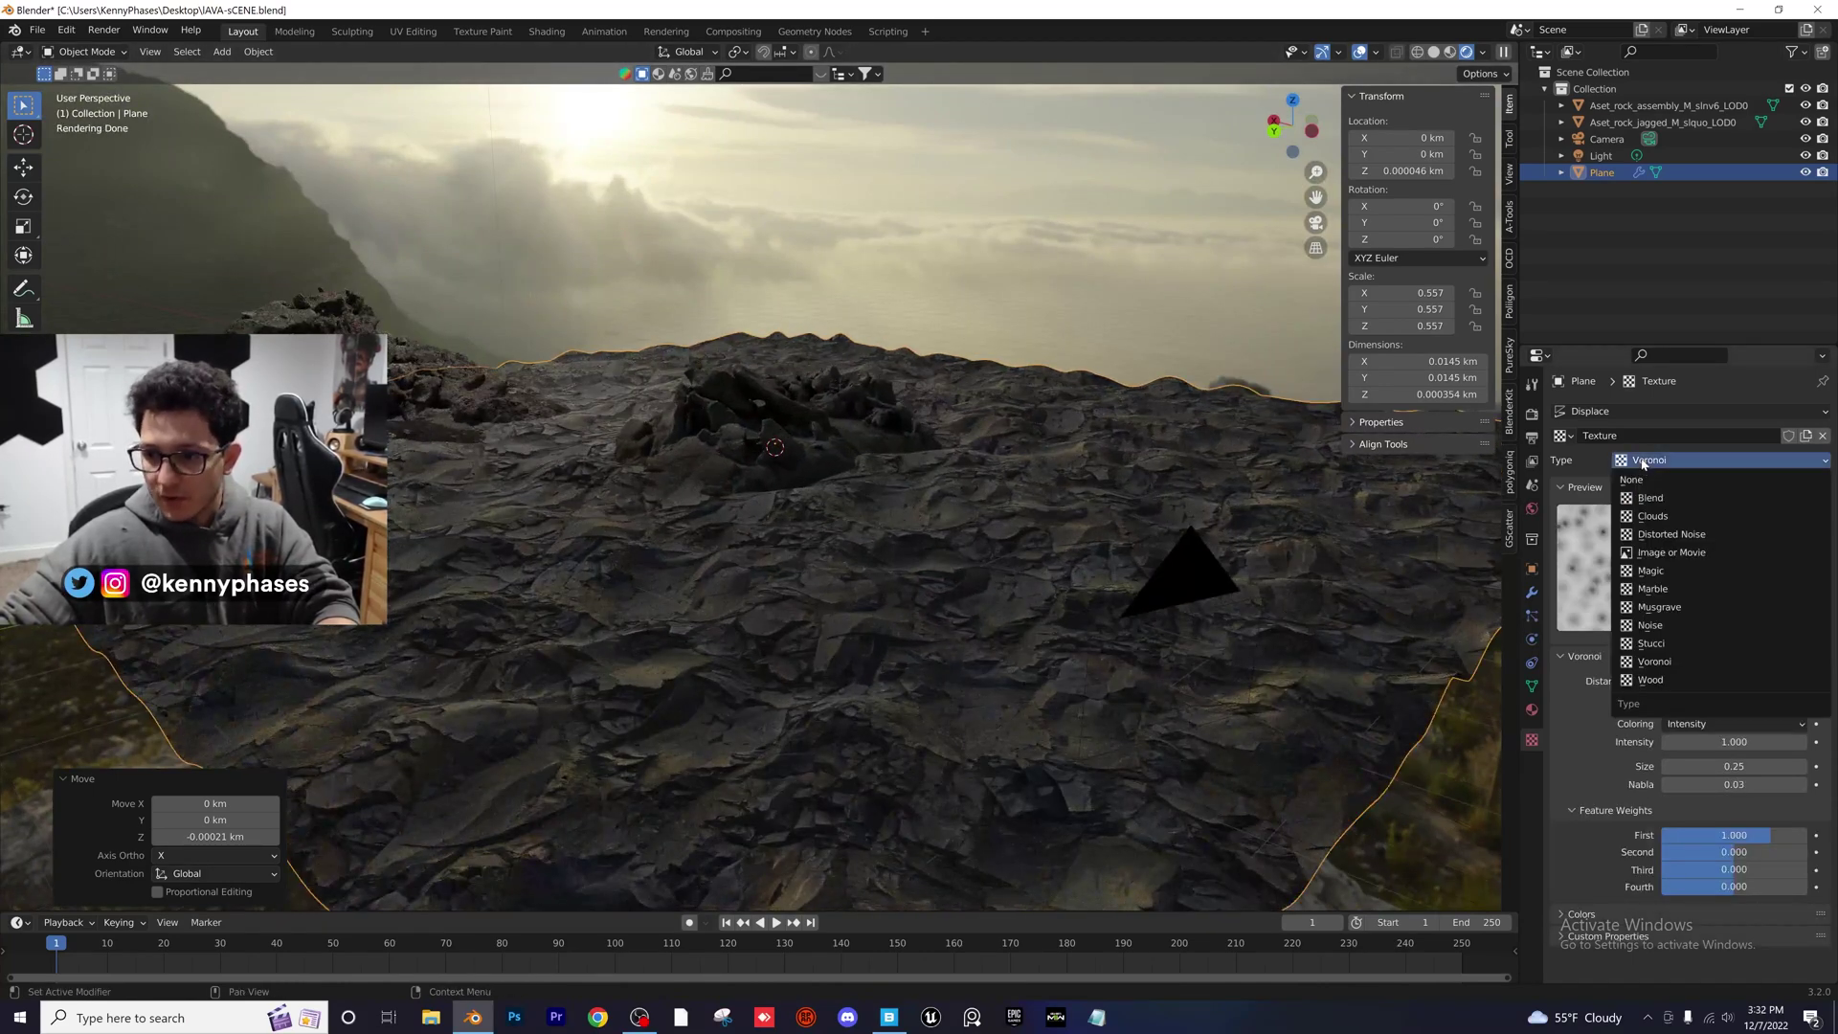
click(1673, 645)
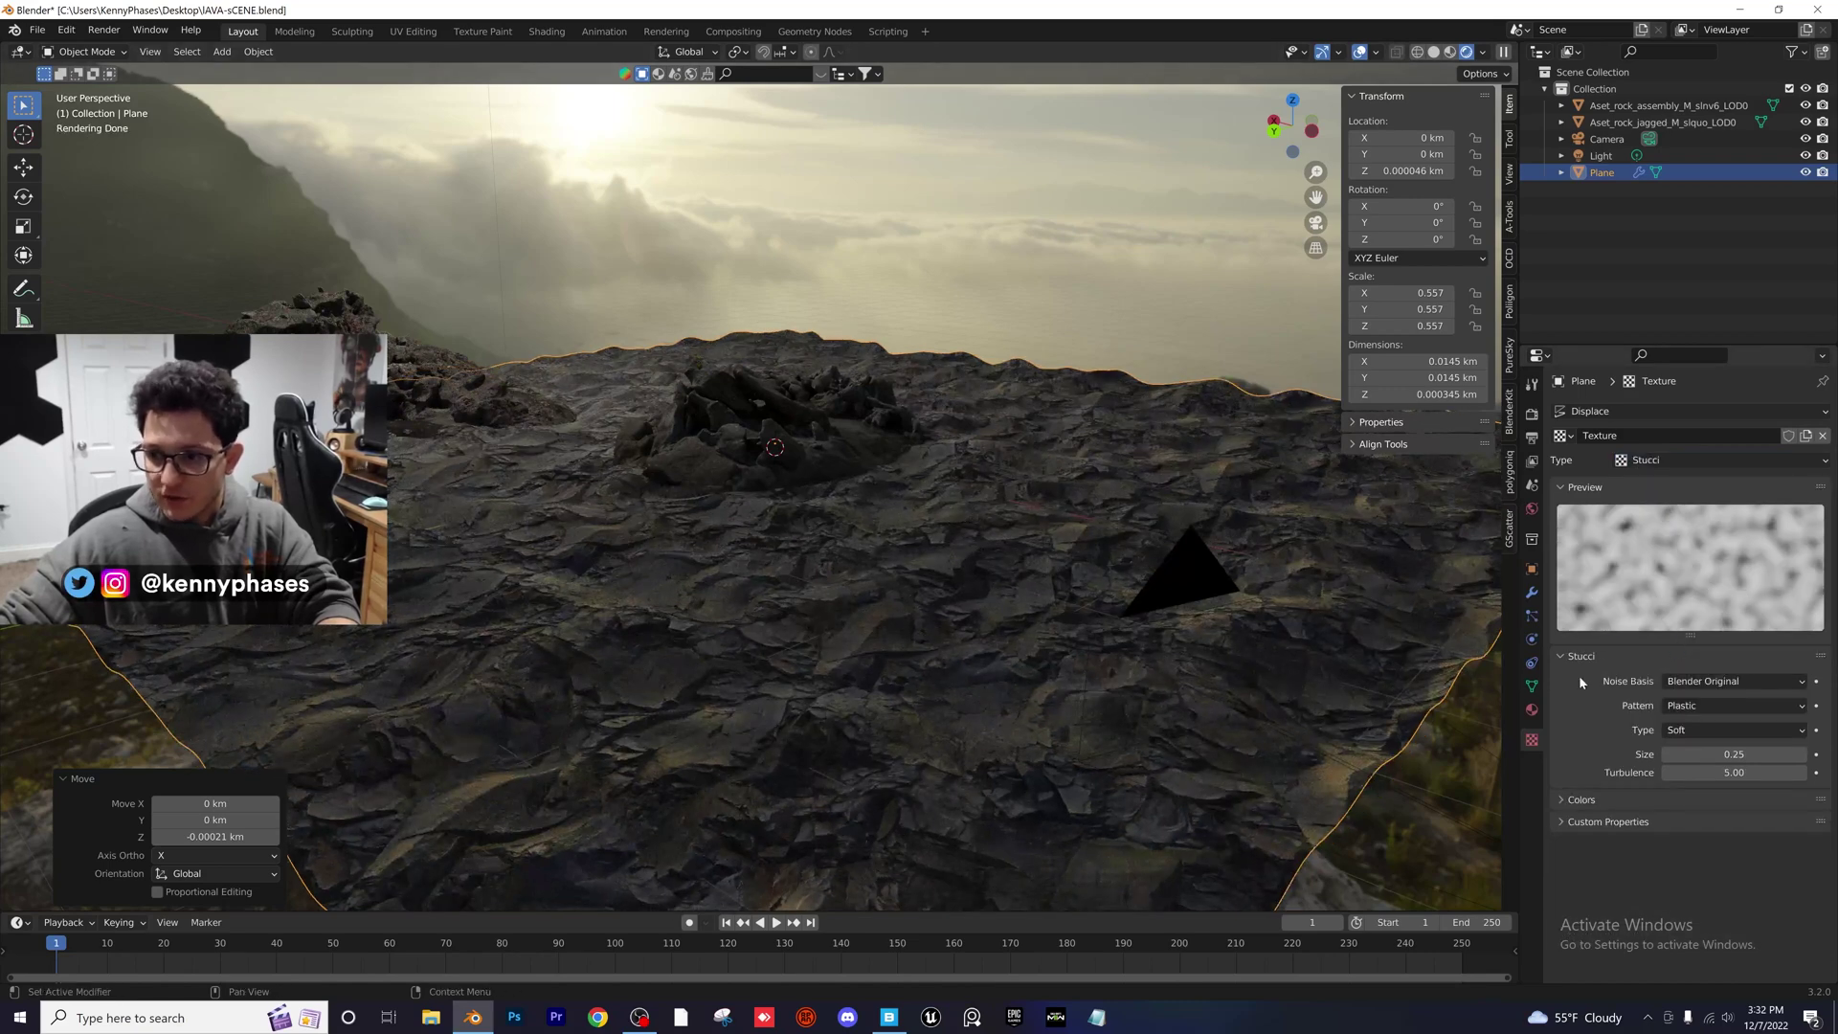
click(1531, 592)
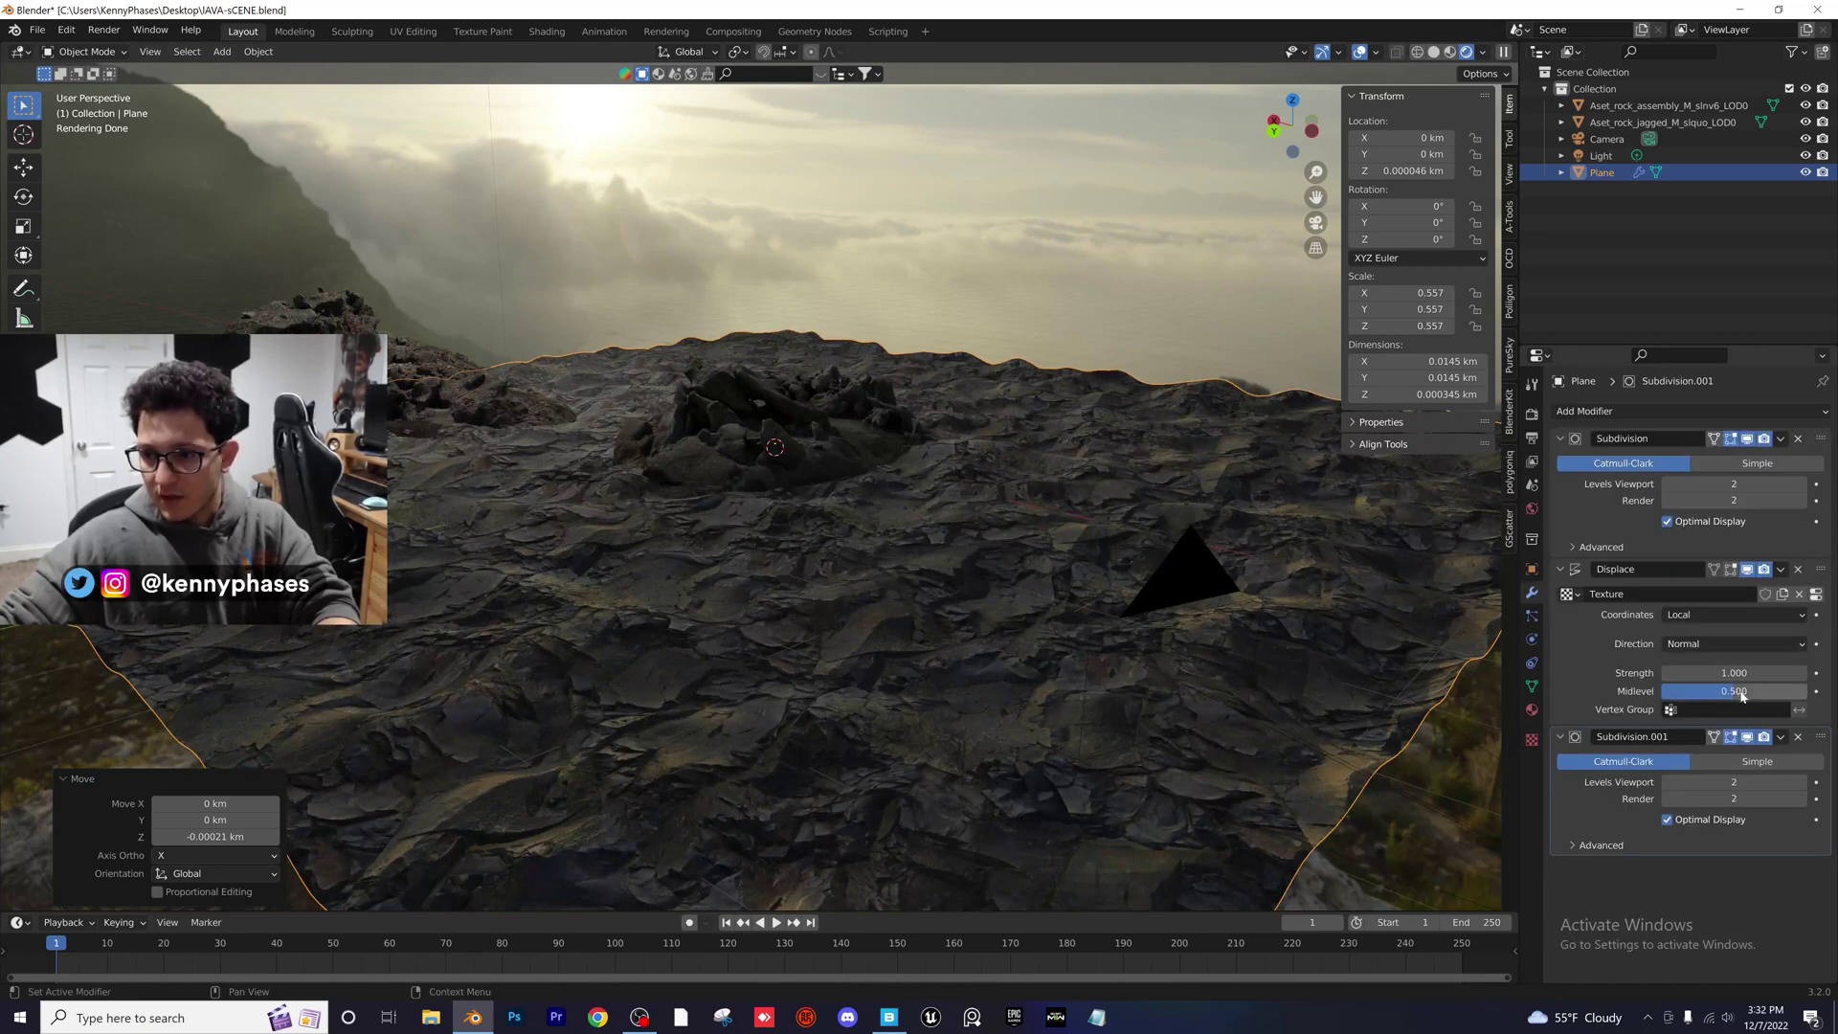
mouse_move(1734, 691)
mouse_down()
mouse_move(1806, 692)
mouse_move(1666, 691)
mouse_move(1747, 673)
mouse_move(1723, 673)
mouse_up()
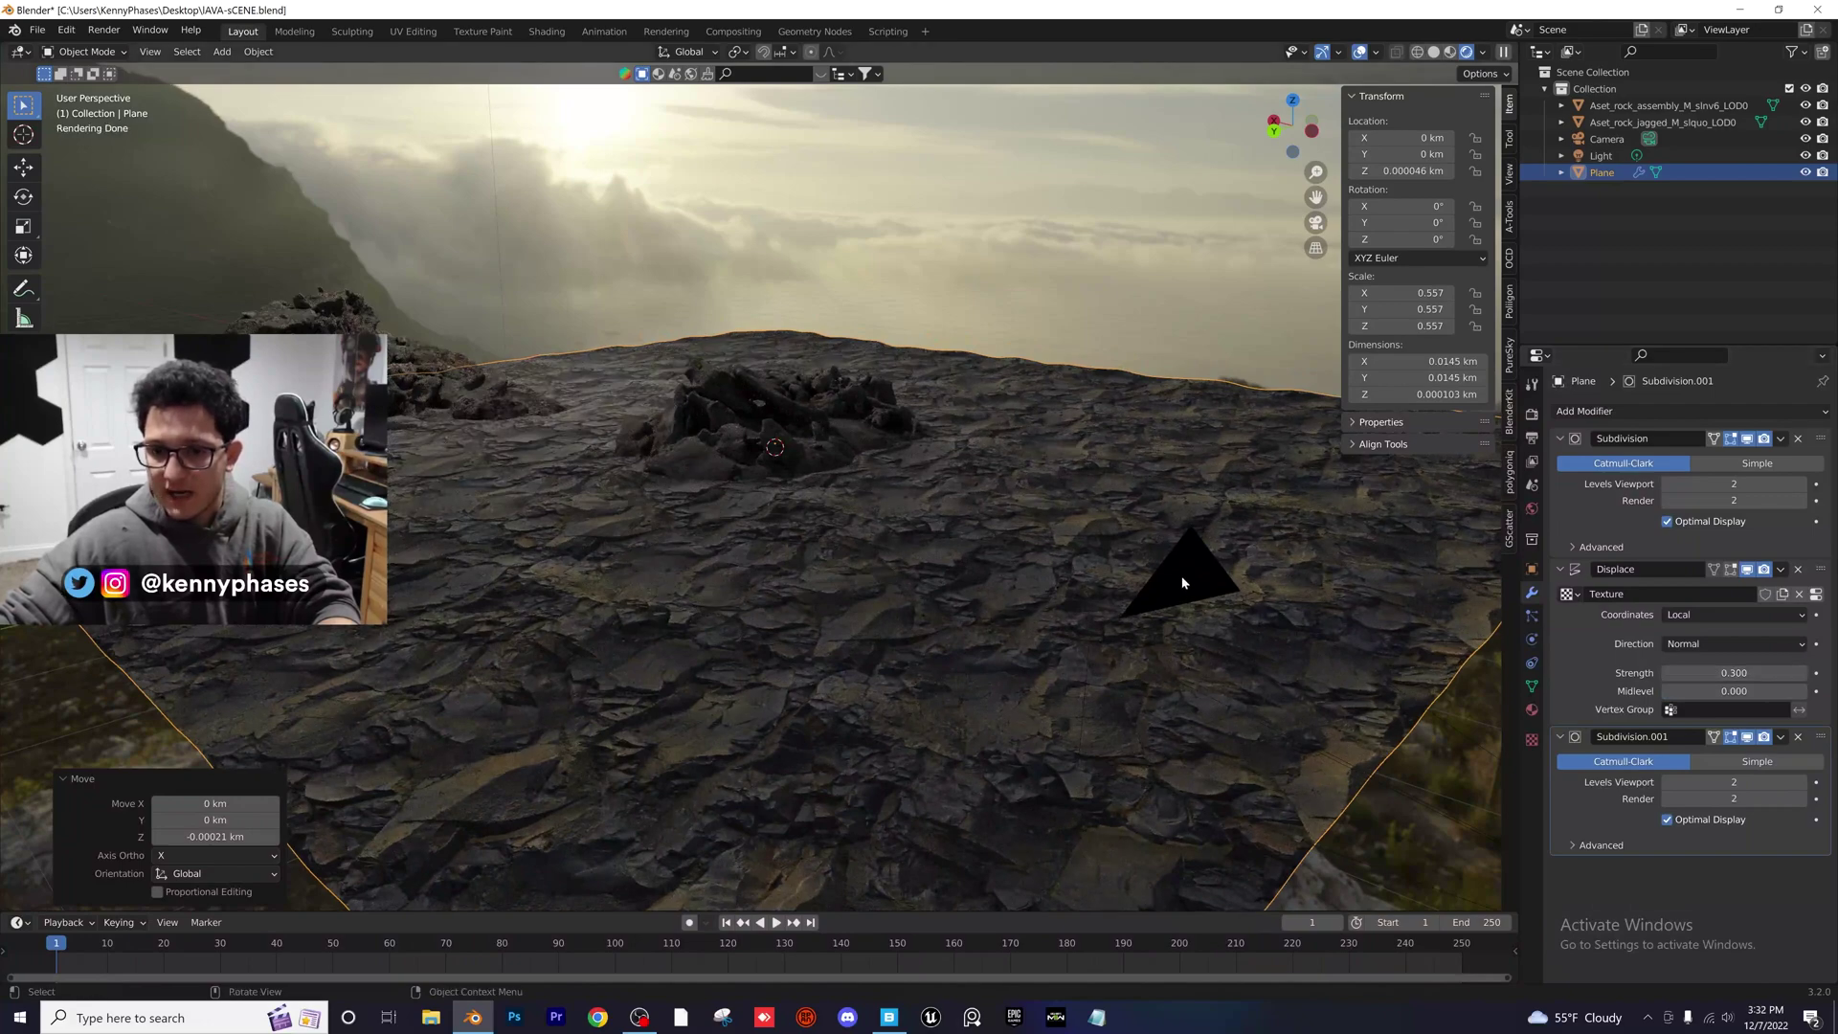
Move the ground plane vertically, check it through the camera, and save the file
key(g)
key(z)
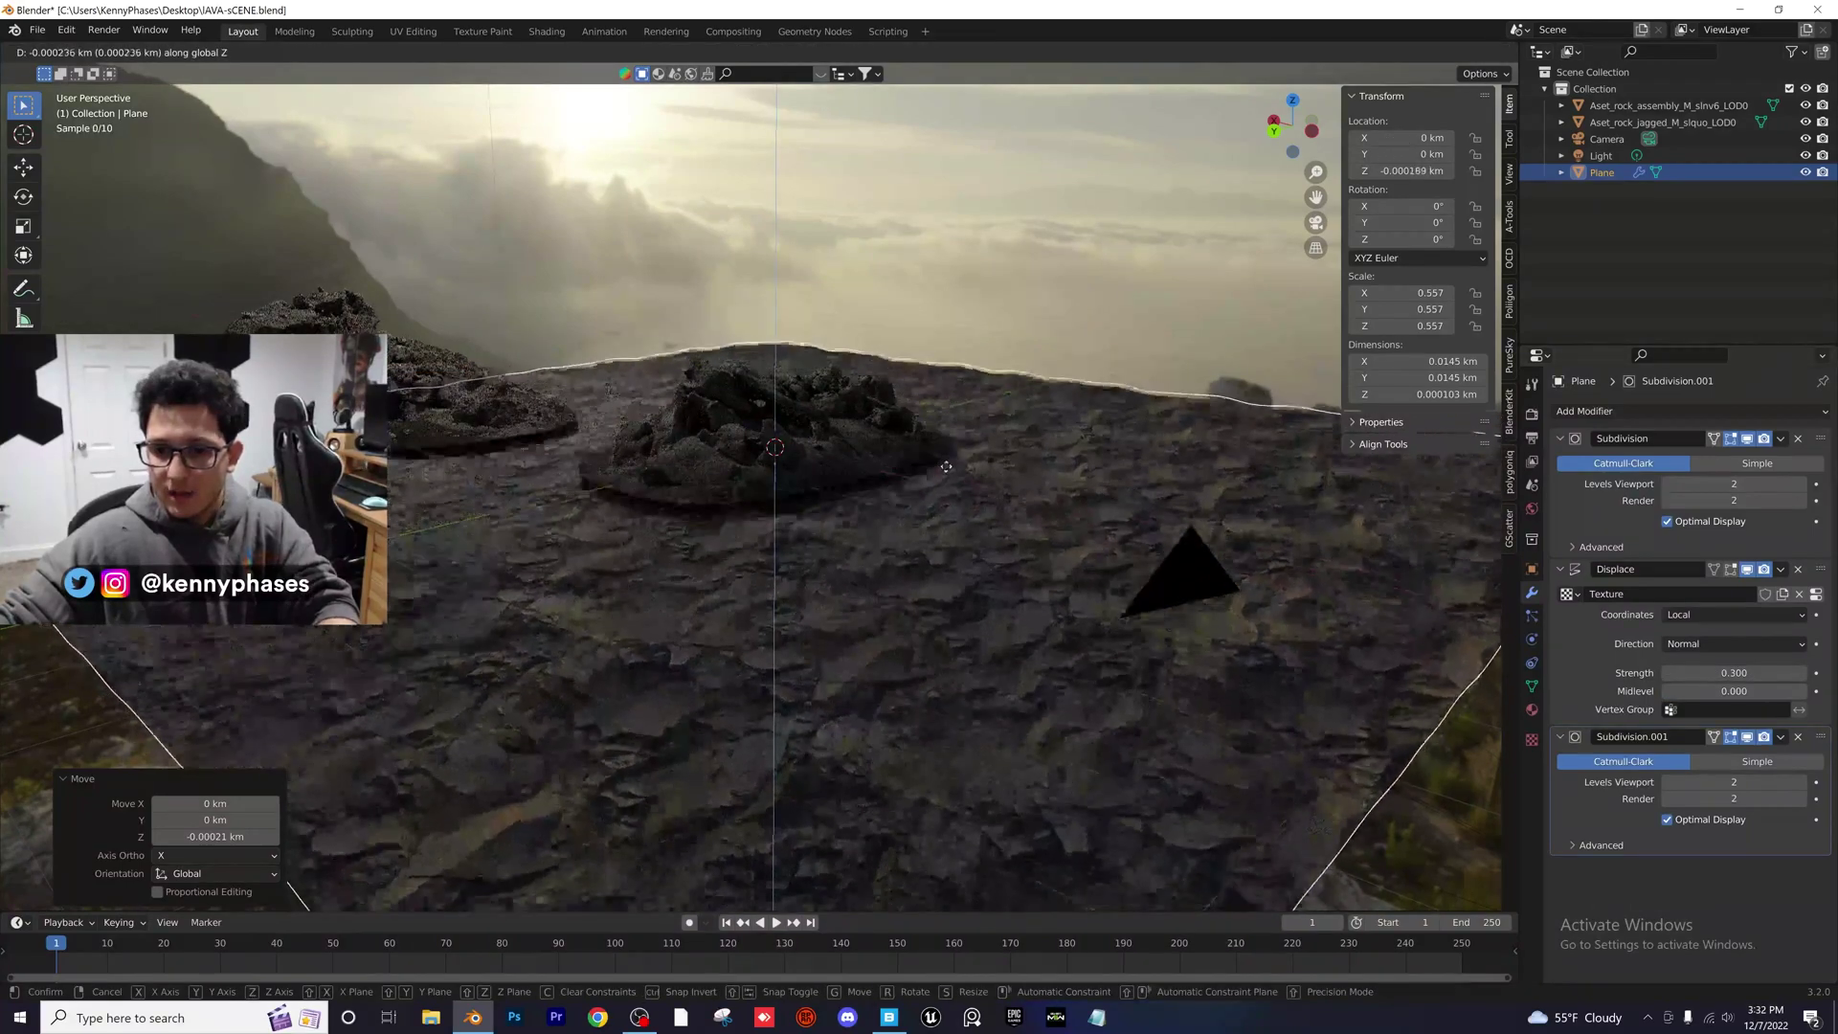
click(938, 464)
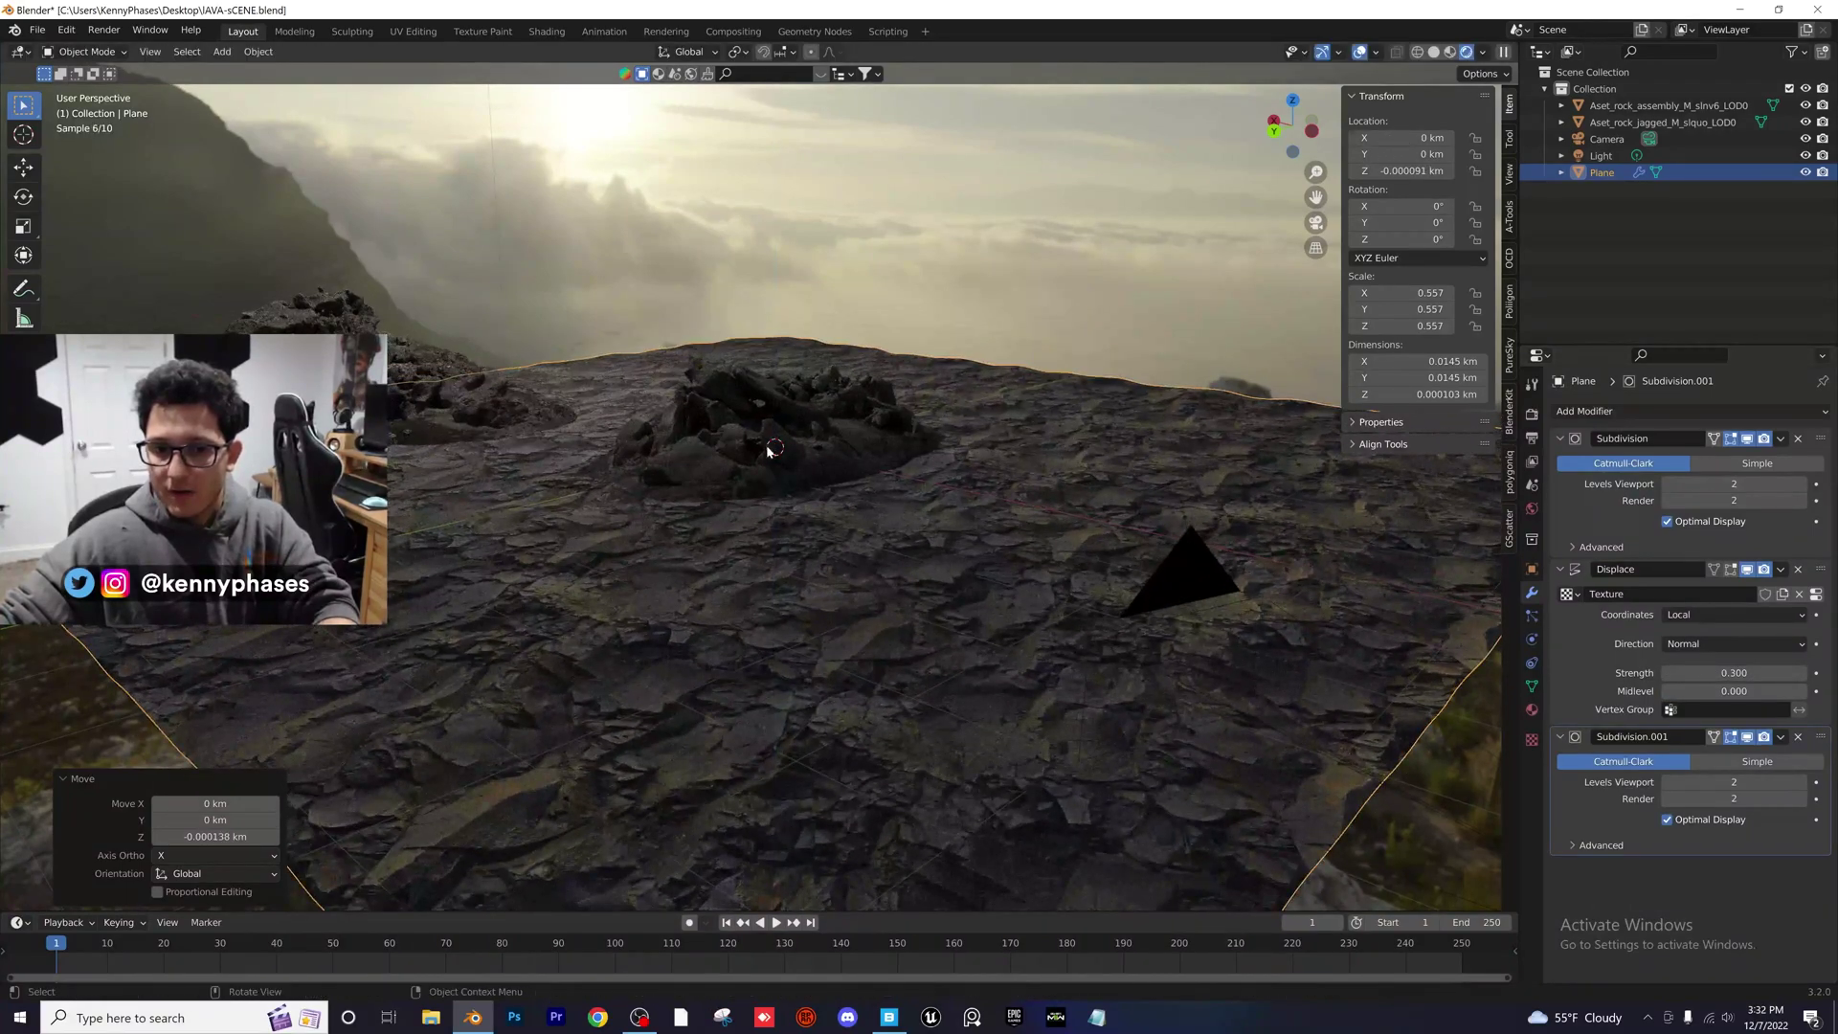
key(KP_0)
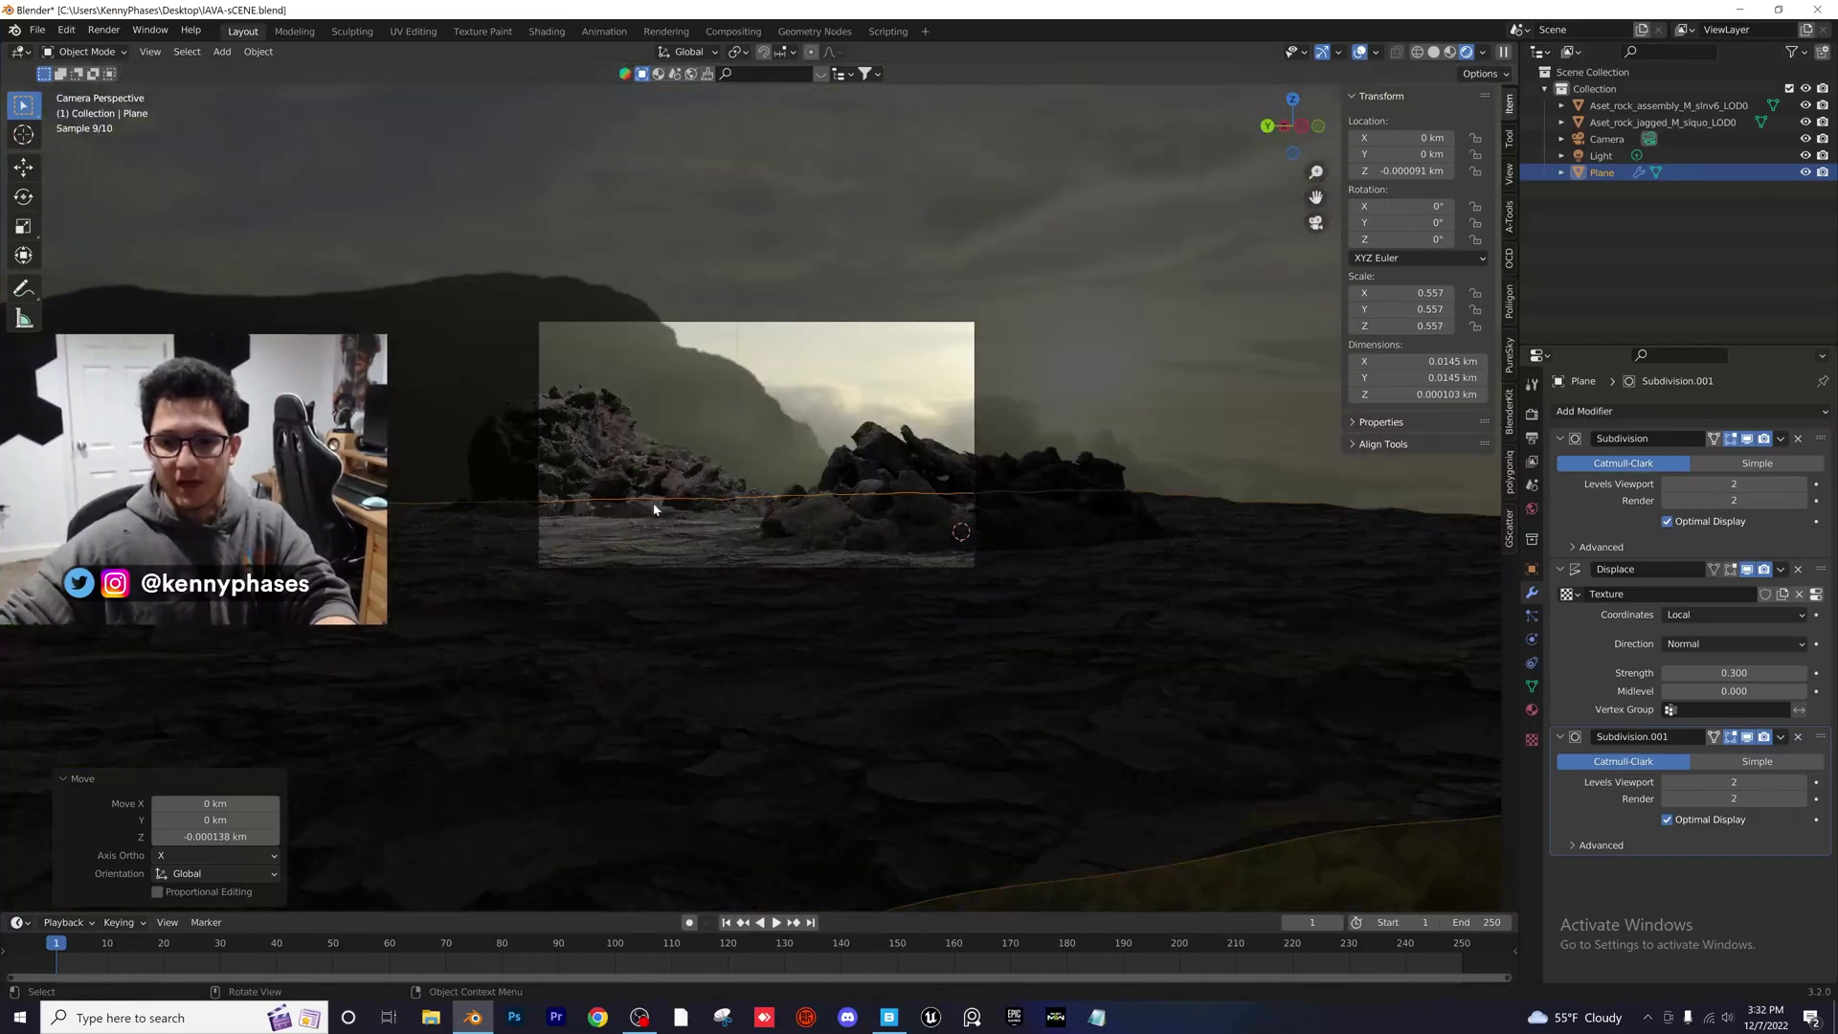
key(ctrl+s)
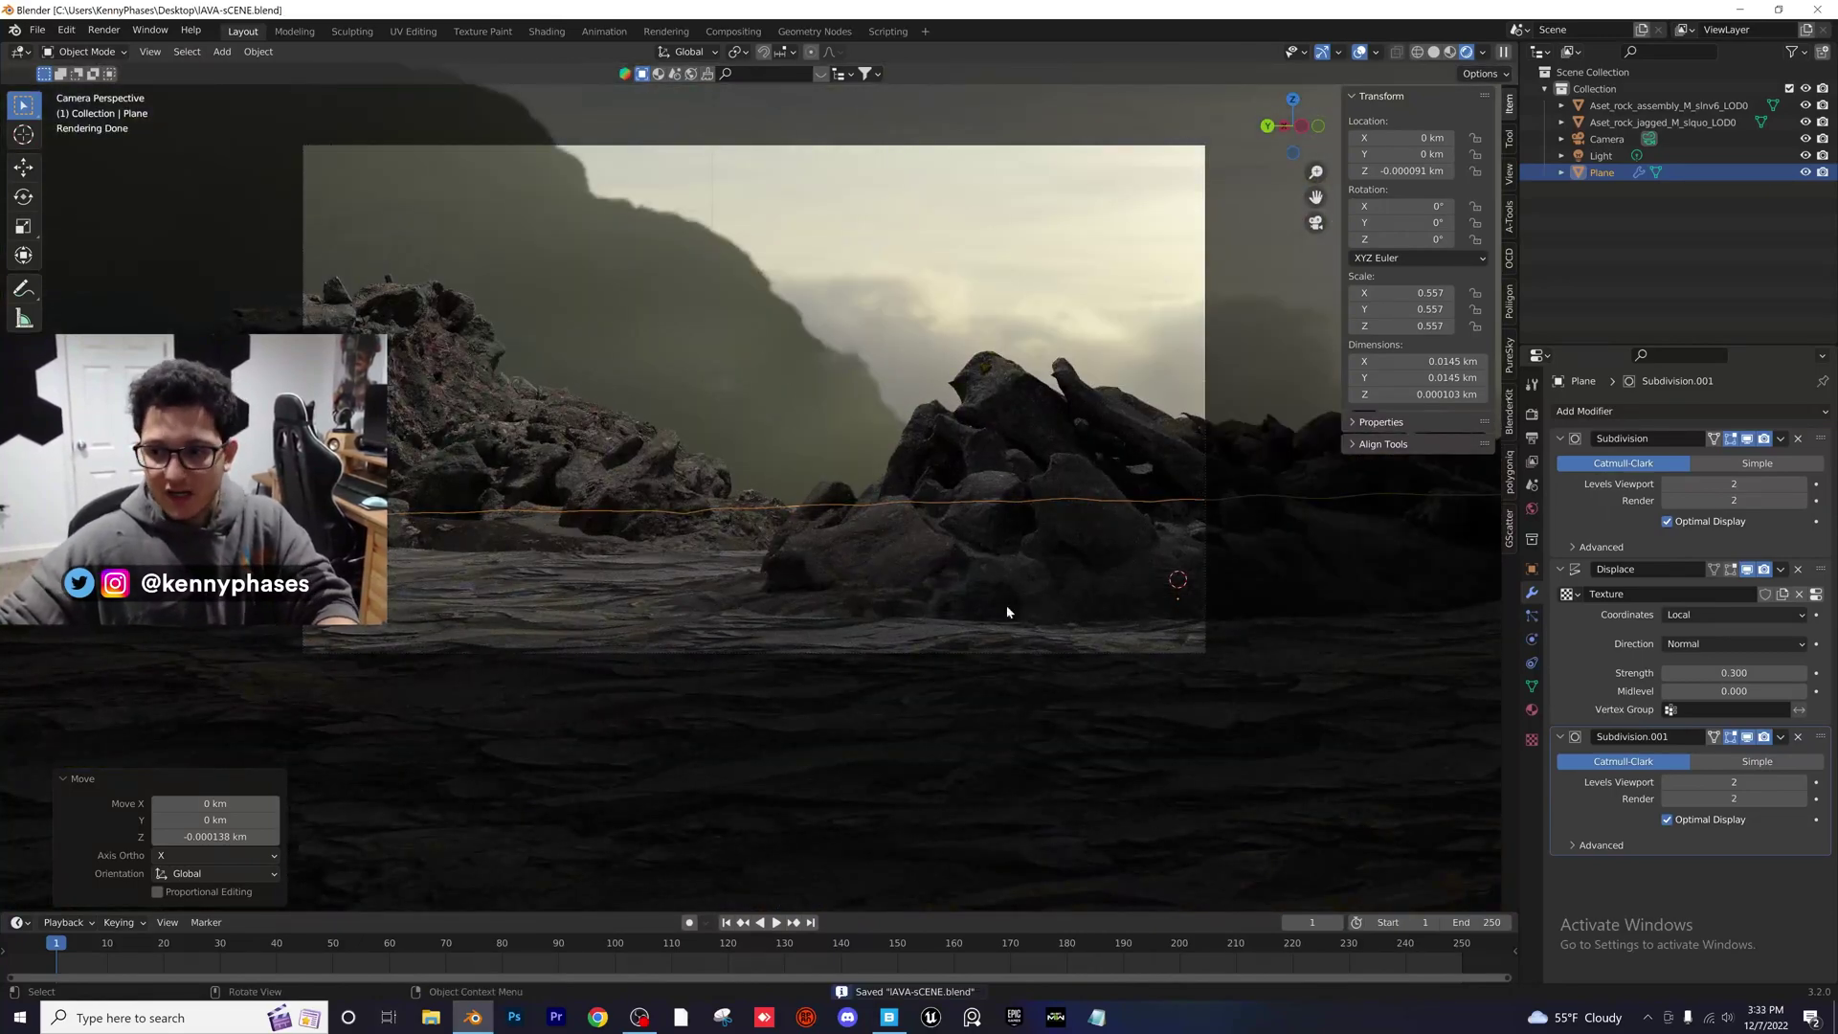
scroll(1007, 605, down, 3)
middle_drag(862, 575, 834, 609)
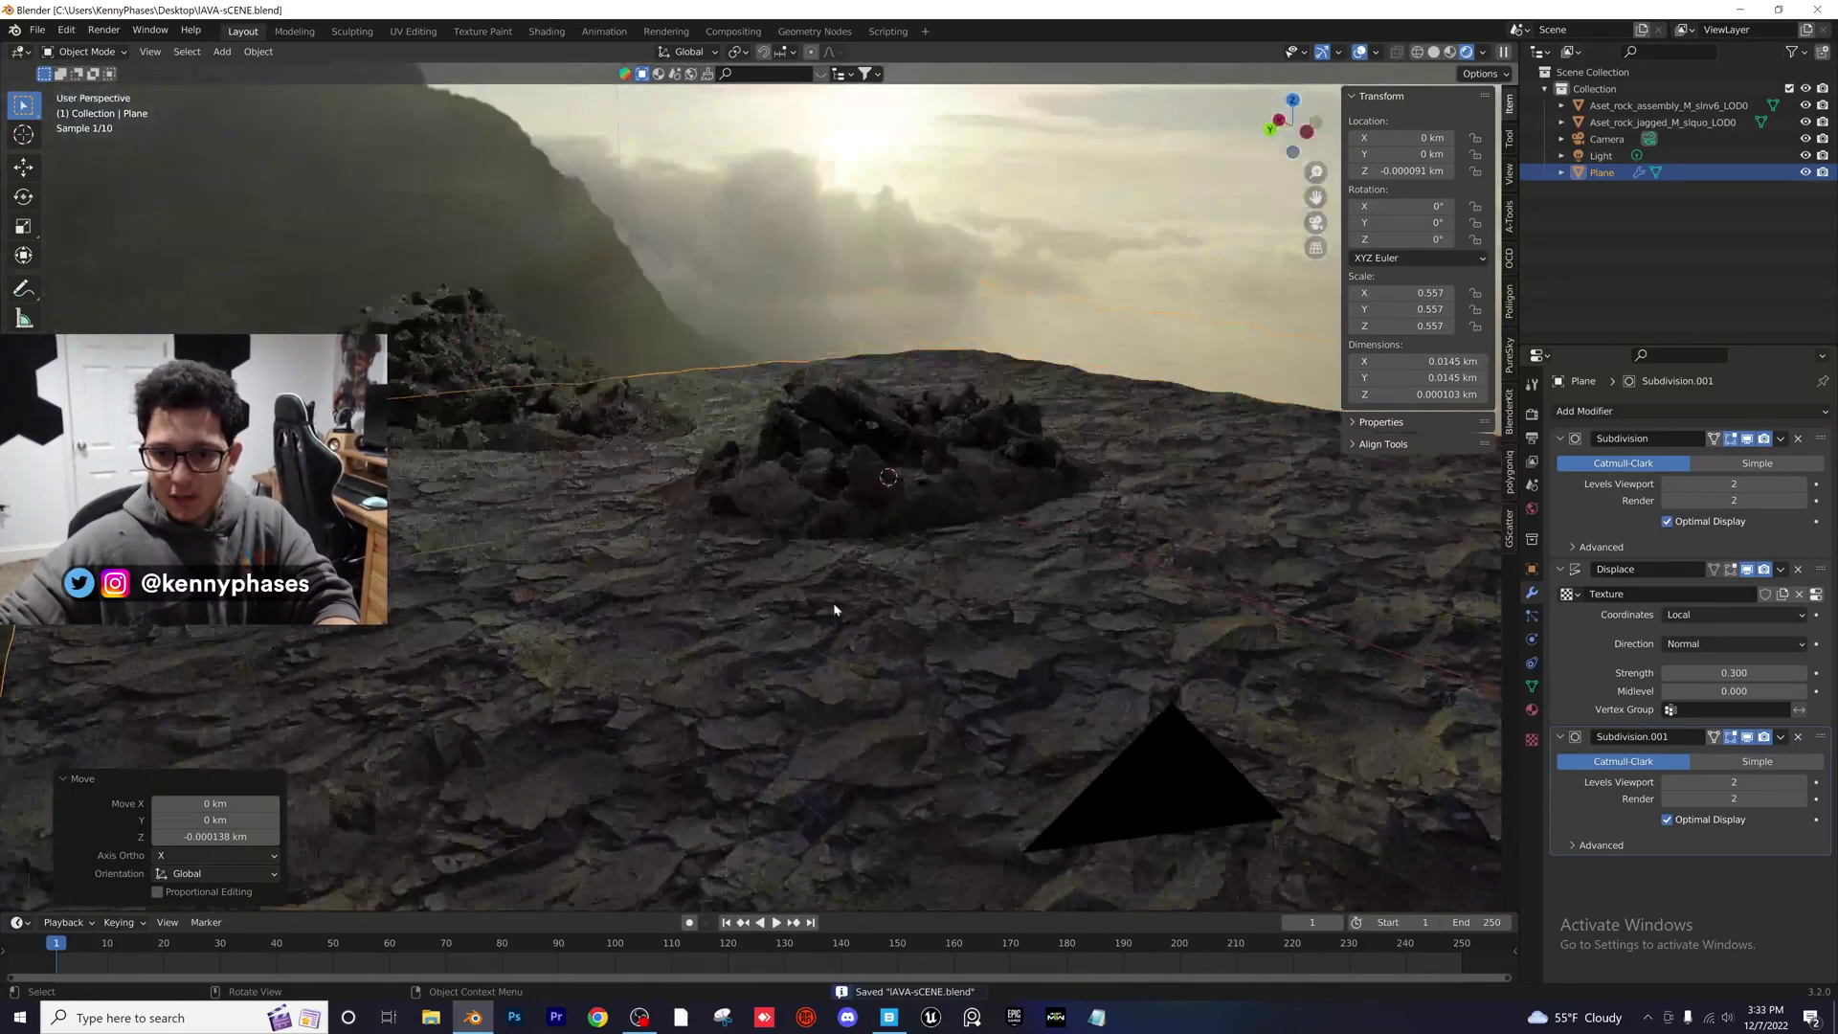
Raise the Subdivision viewport and render levels to 3
click(1804, 484)
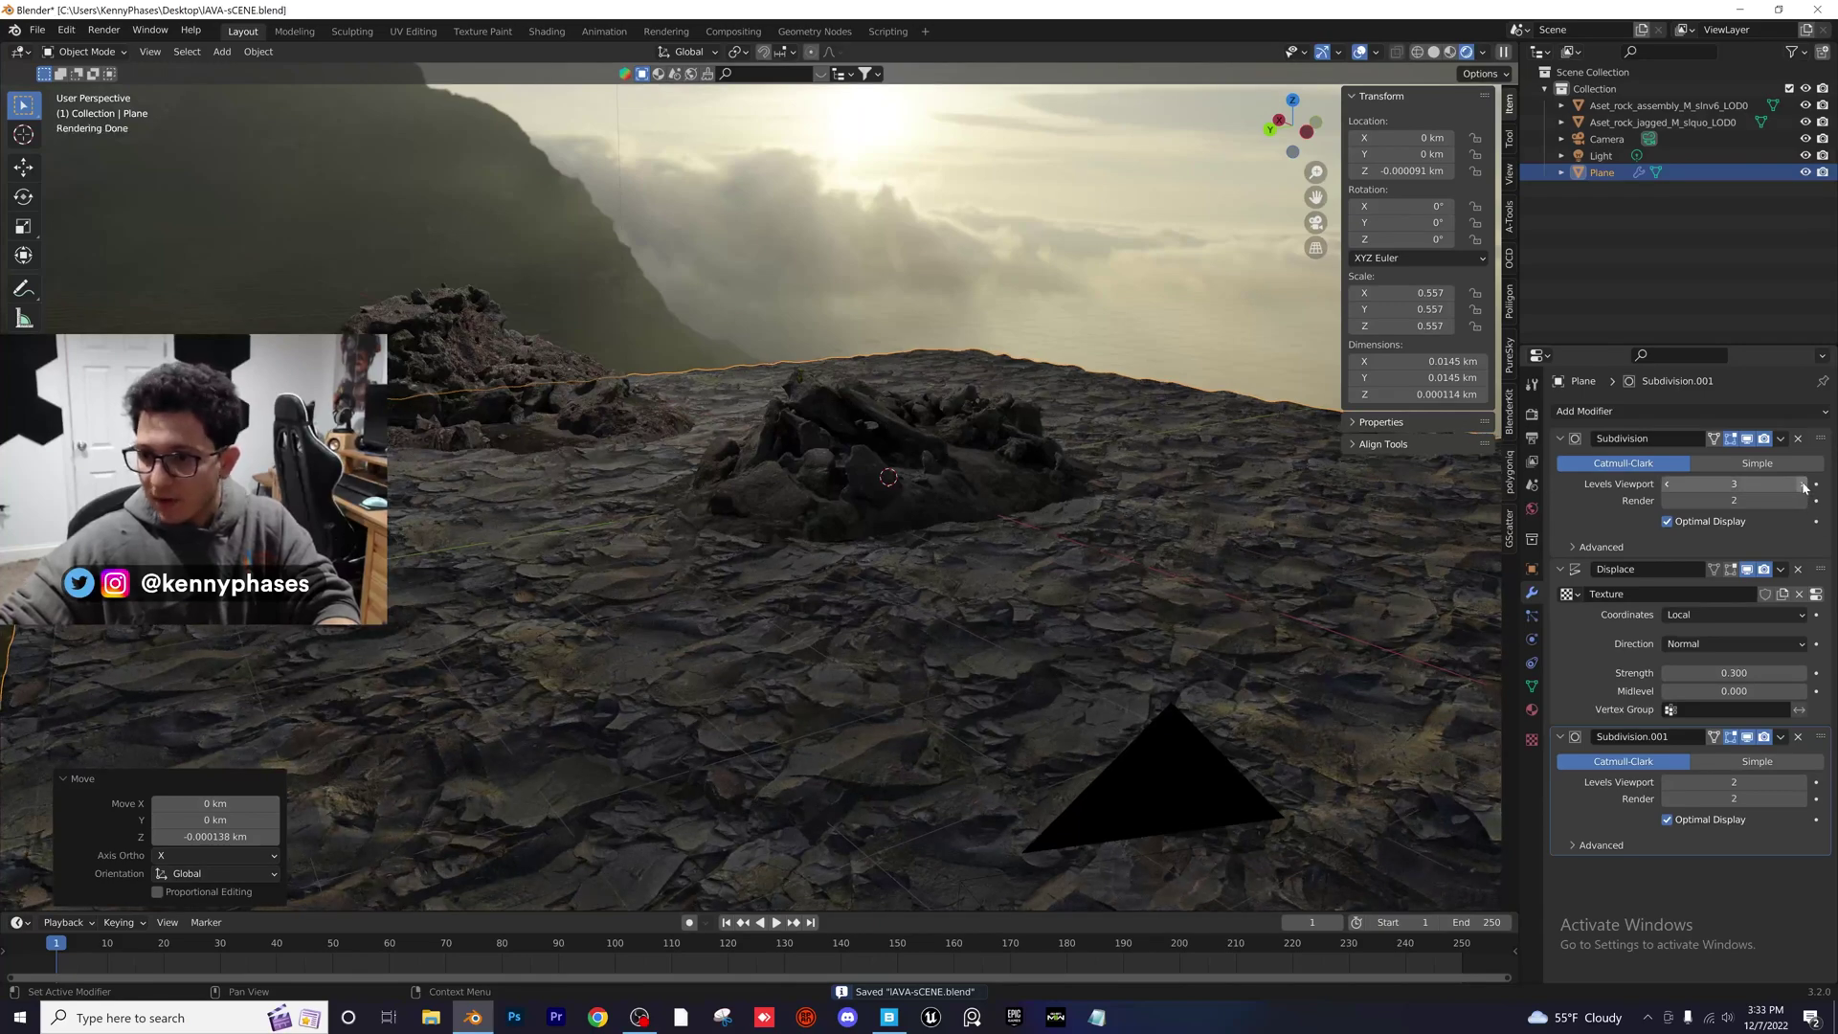
click(1804, 501)
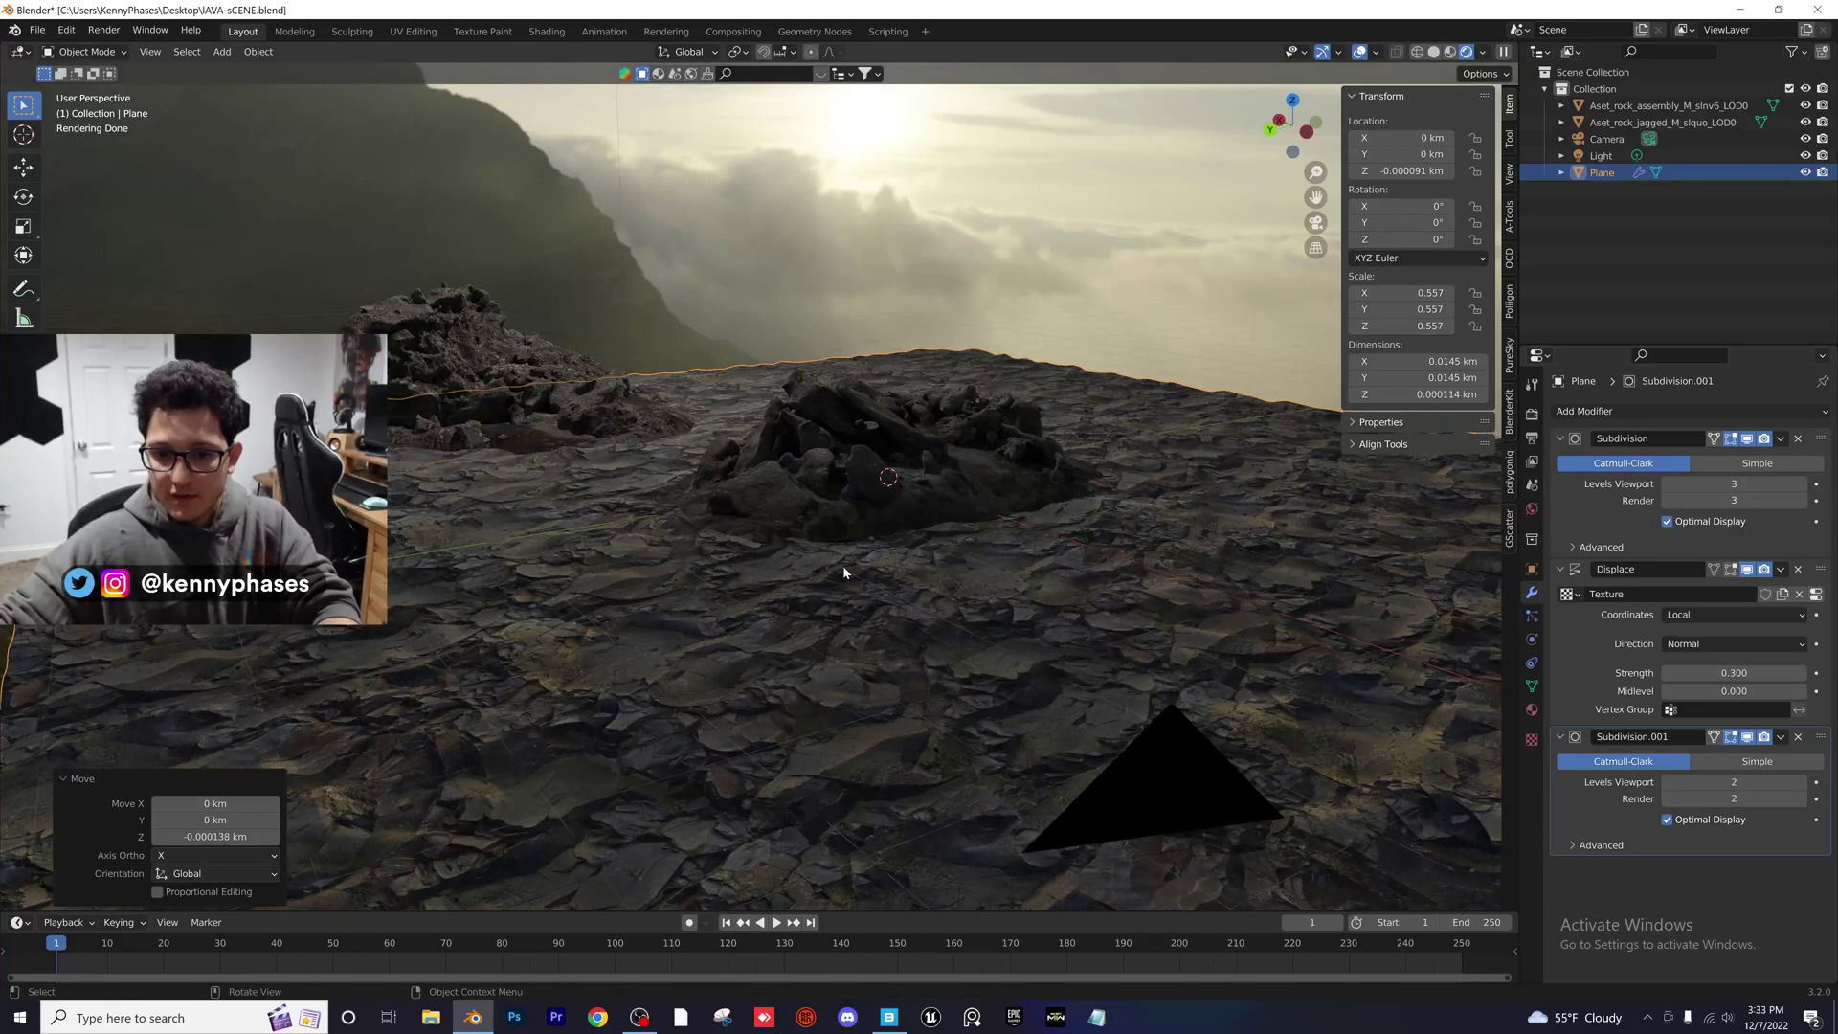
middle_drag(842, 572, 1161, 661)
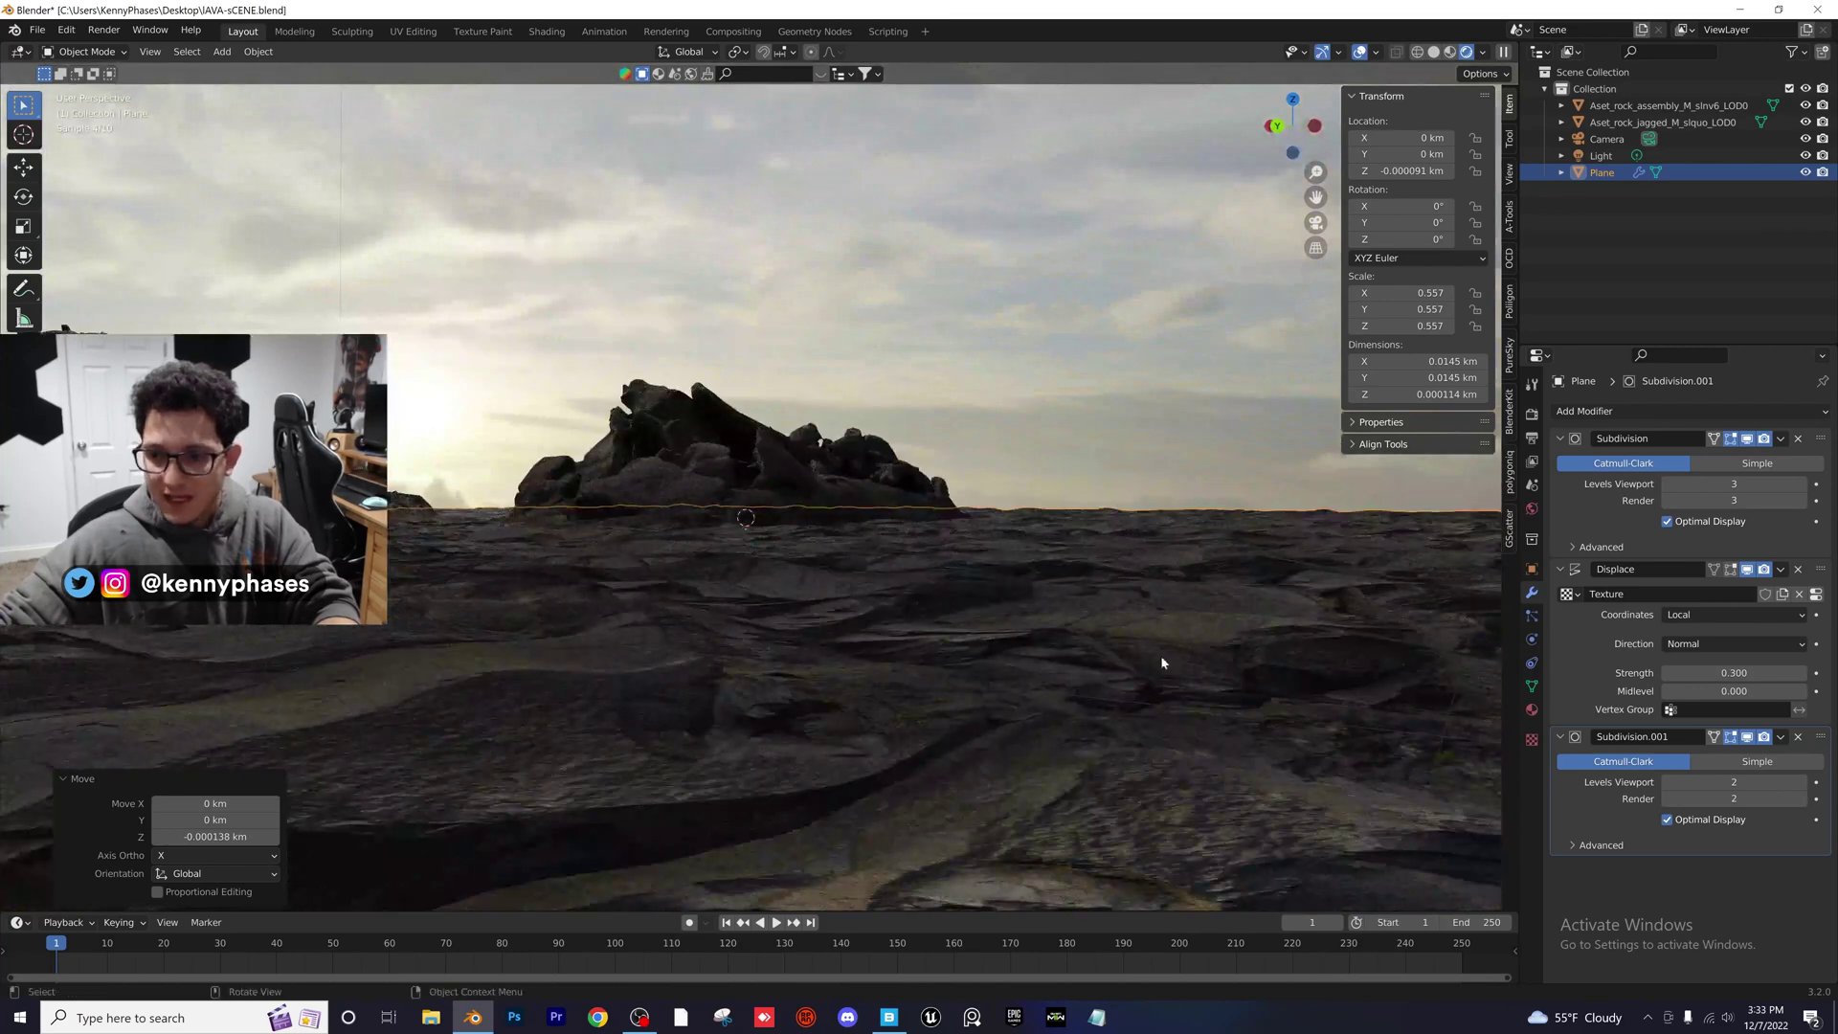
middle_drag(936, 638, 783, 546)
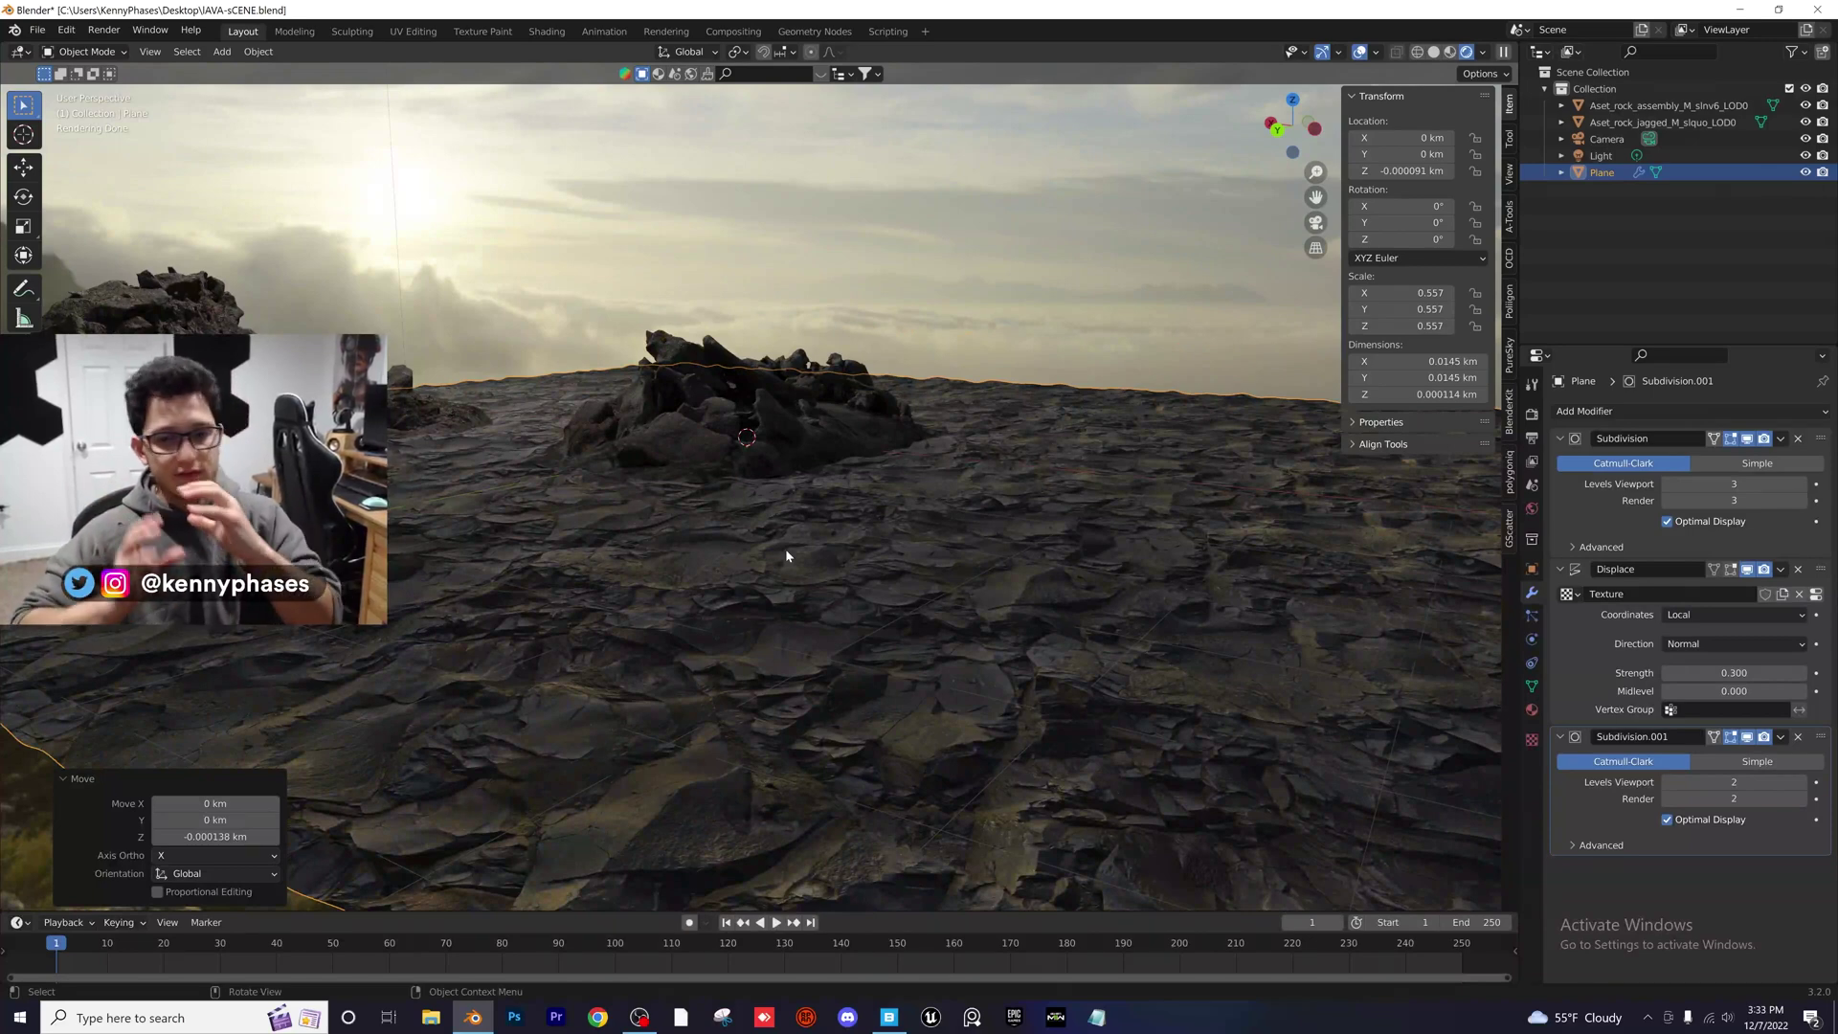
In solid shading, apply Shade Smooth to the ground plane
click(1433, 52)
mouse_move(903, 624)
middle_down()
mouse_move(805, 616)
mouse_move(911, 599)
middle_up()
scroll(904, 600, up, 3)
right_click(906, 600)
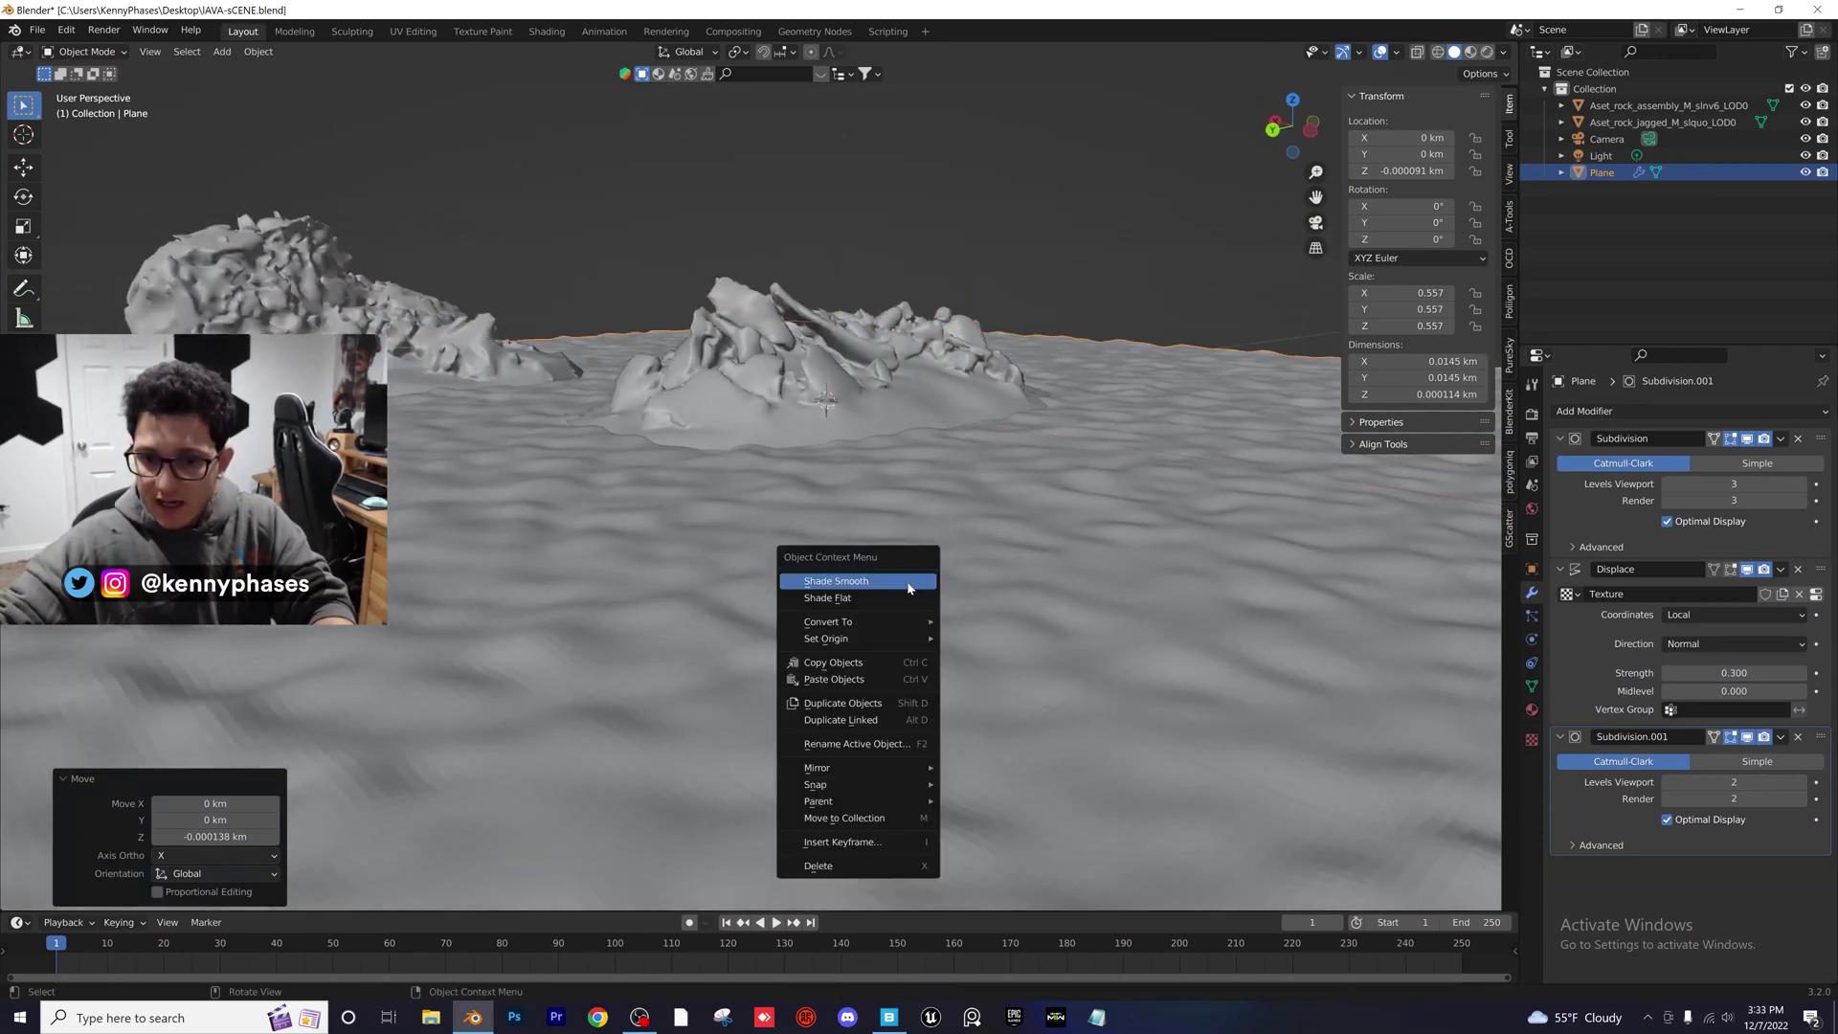
click(911, 598)
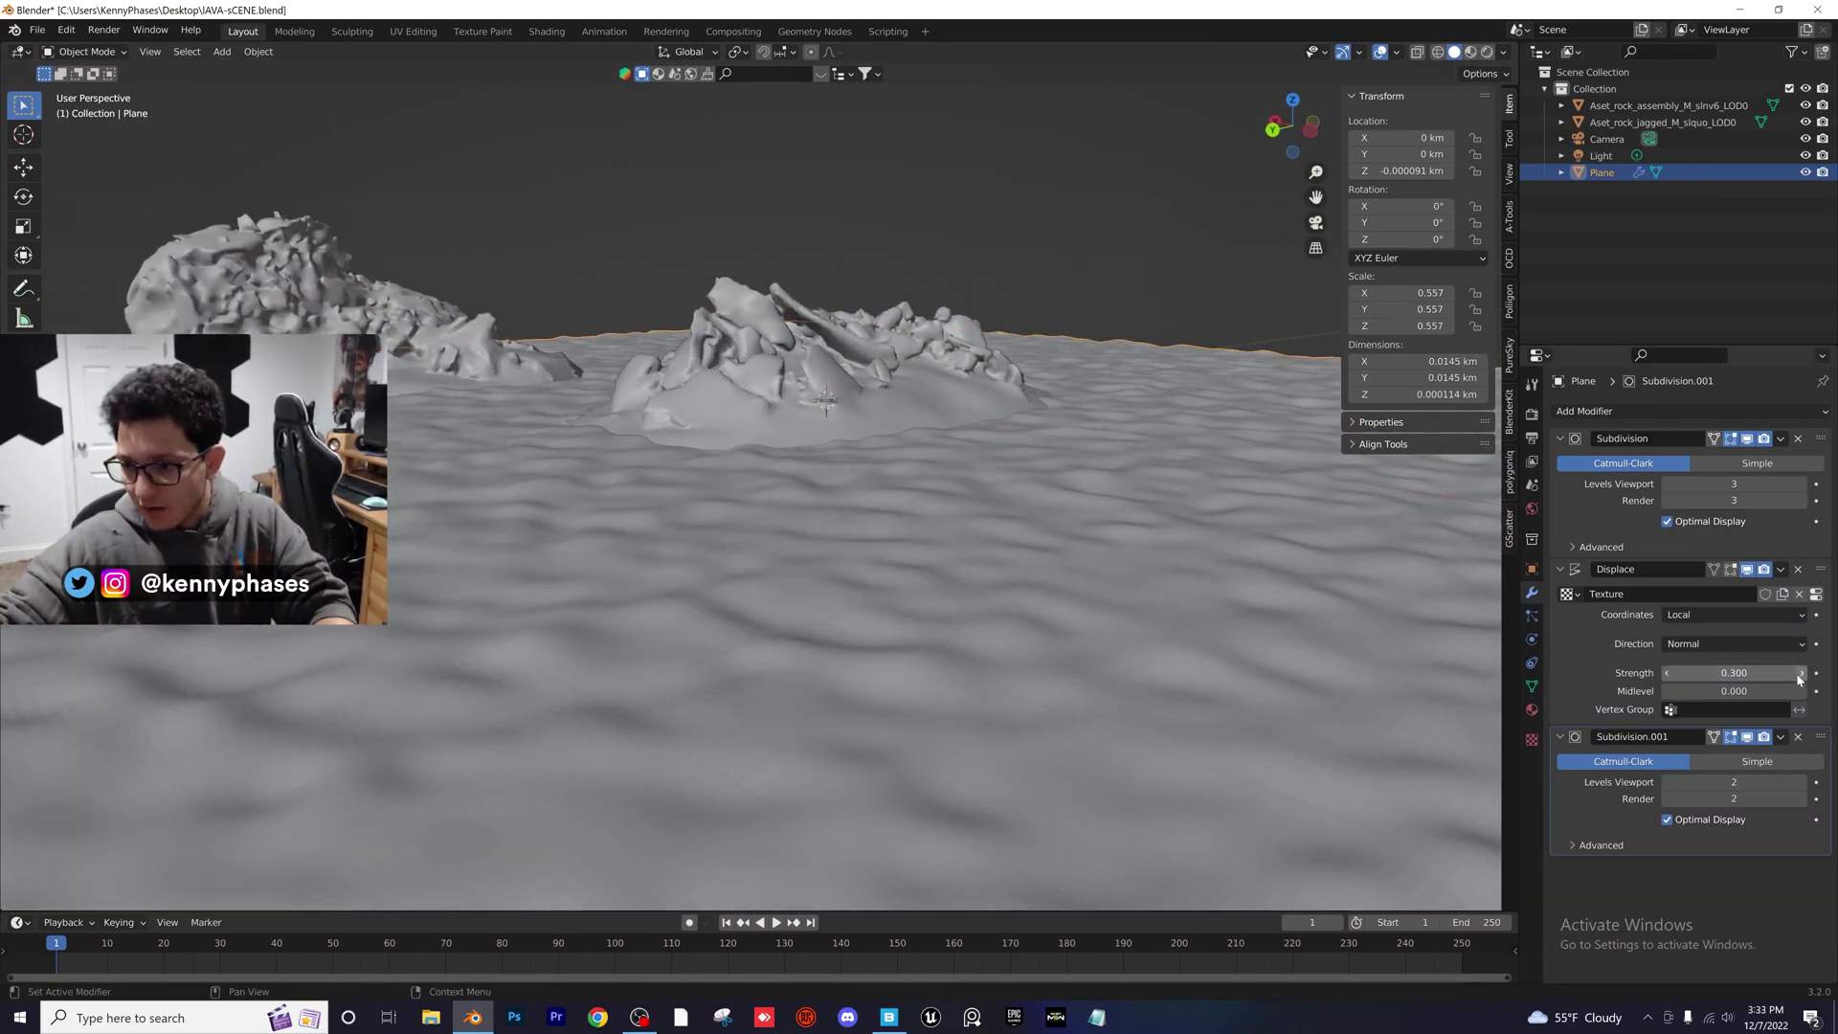
Set displacement strength to 0.500 and sink the ground to Z -0.000115 km
mouse_move(1770, 670)
mouse_down()
mouse_move(1791, 670)
mouse_move(1762, 670)
mouse_up()
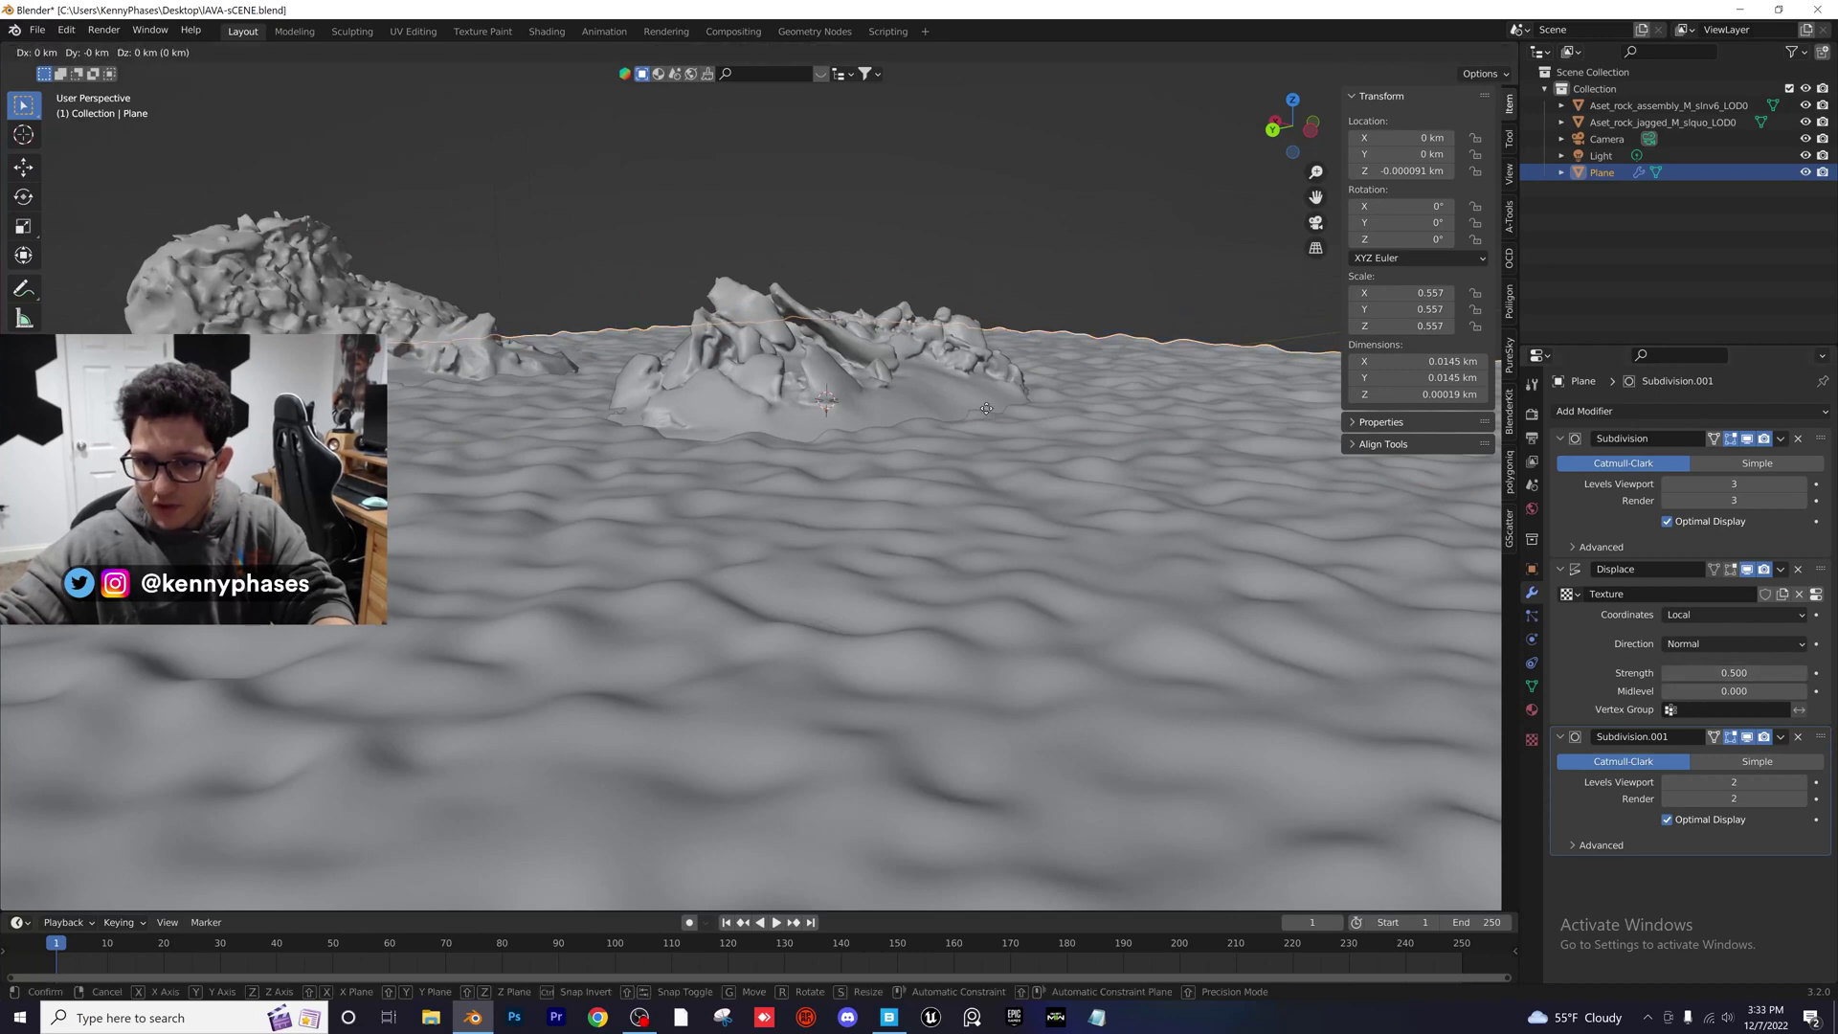
key(g)
key(z)
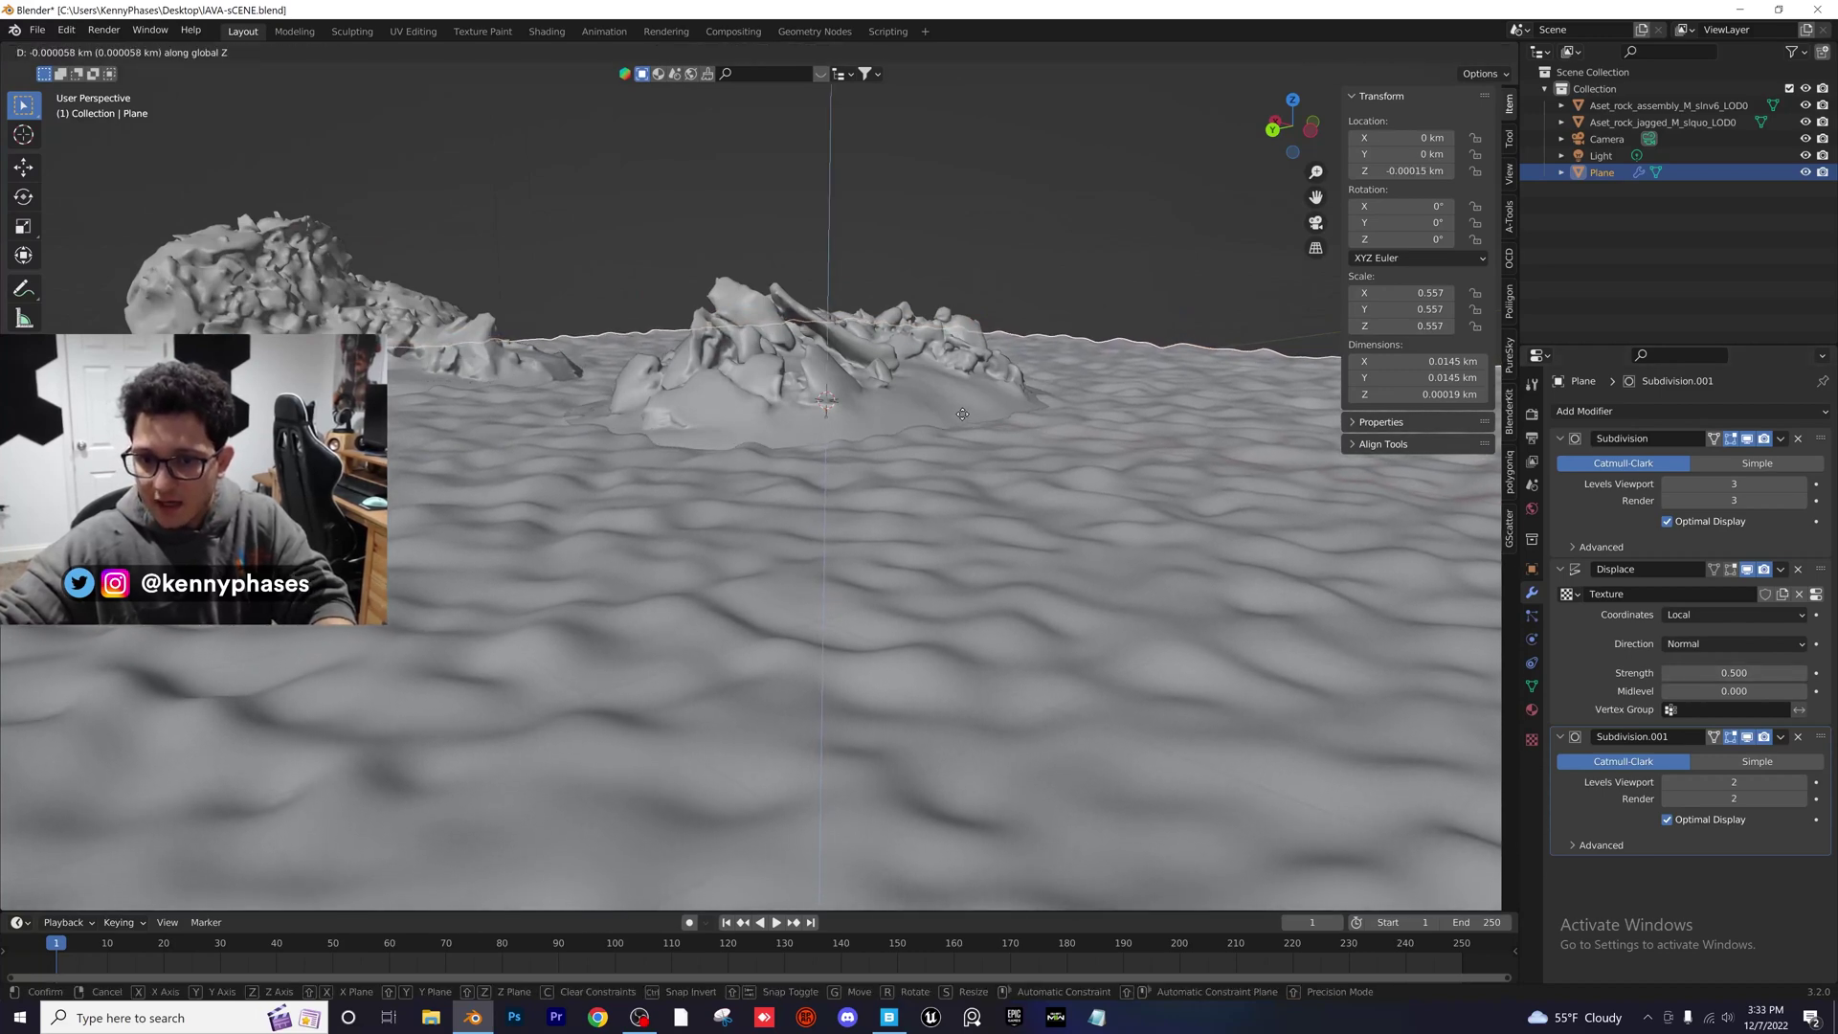
click(965, 413)
middle_drag(965, 413, 888, 457)
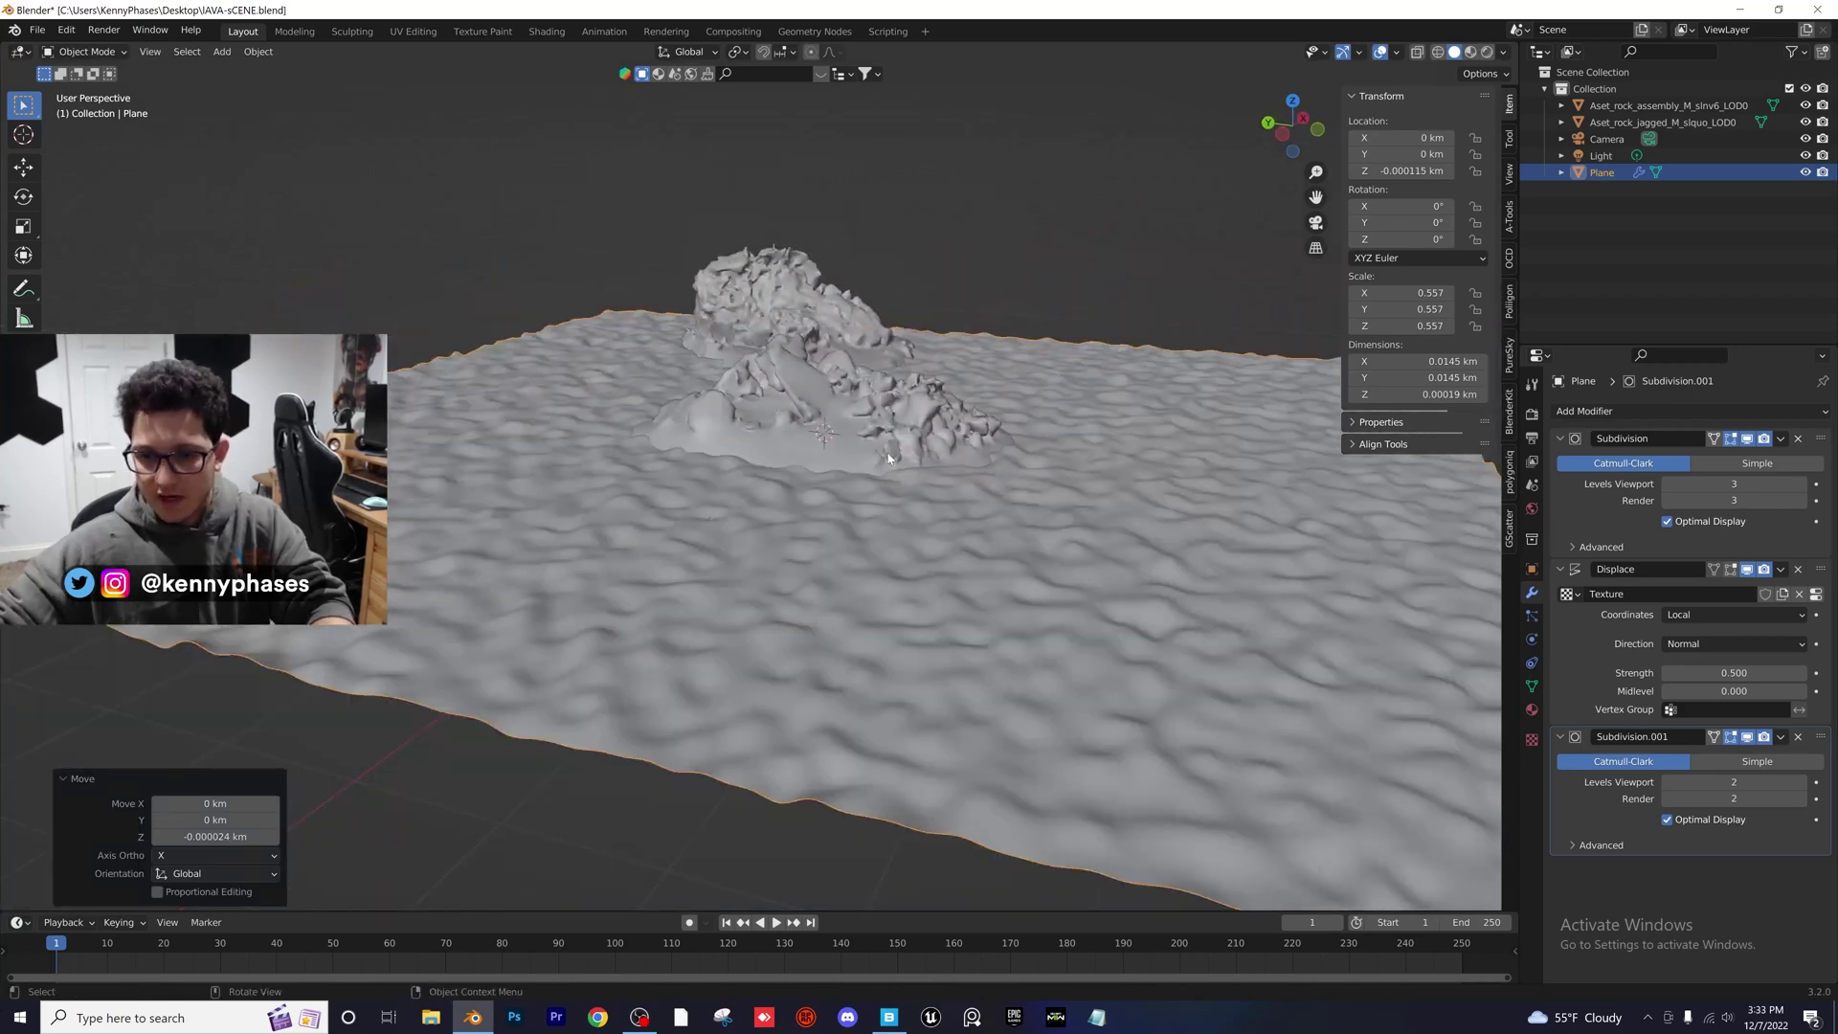
key(KP_0)
Switch the viewport to rendered shading, reframe the camera view, and save
key(z)
click(851, 424)
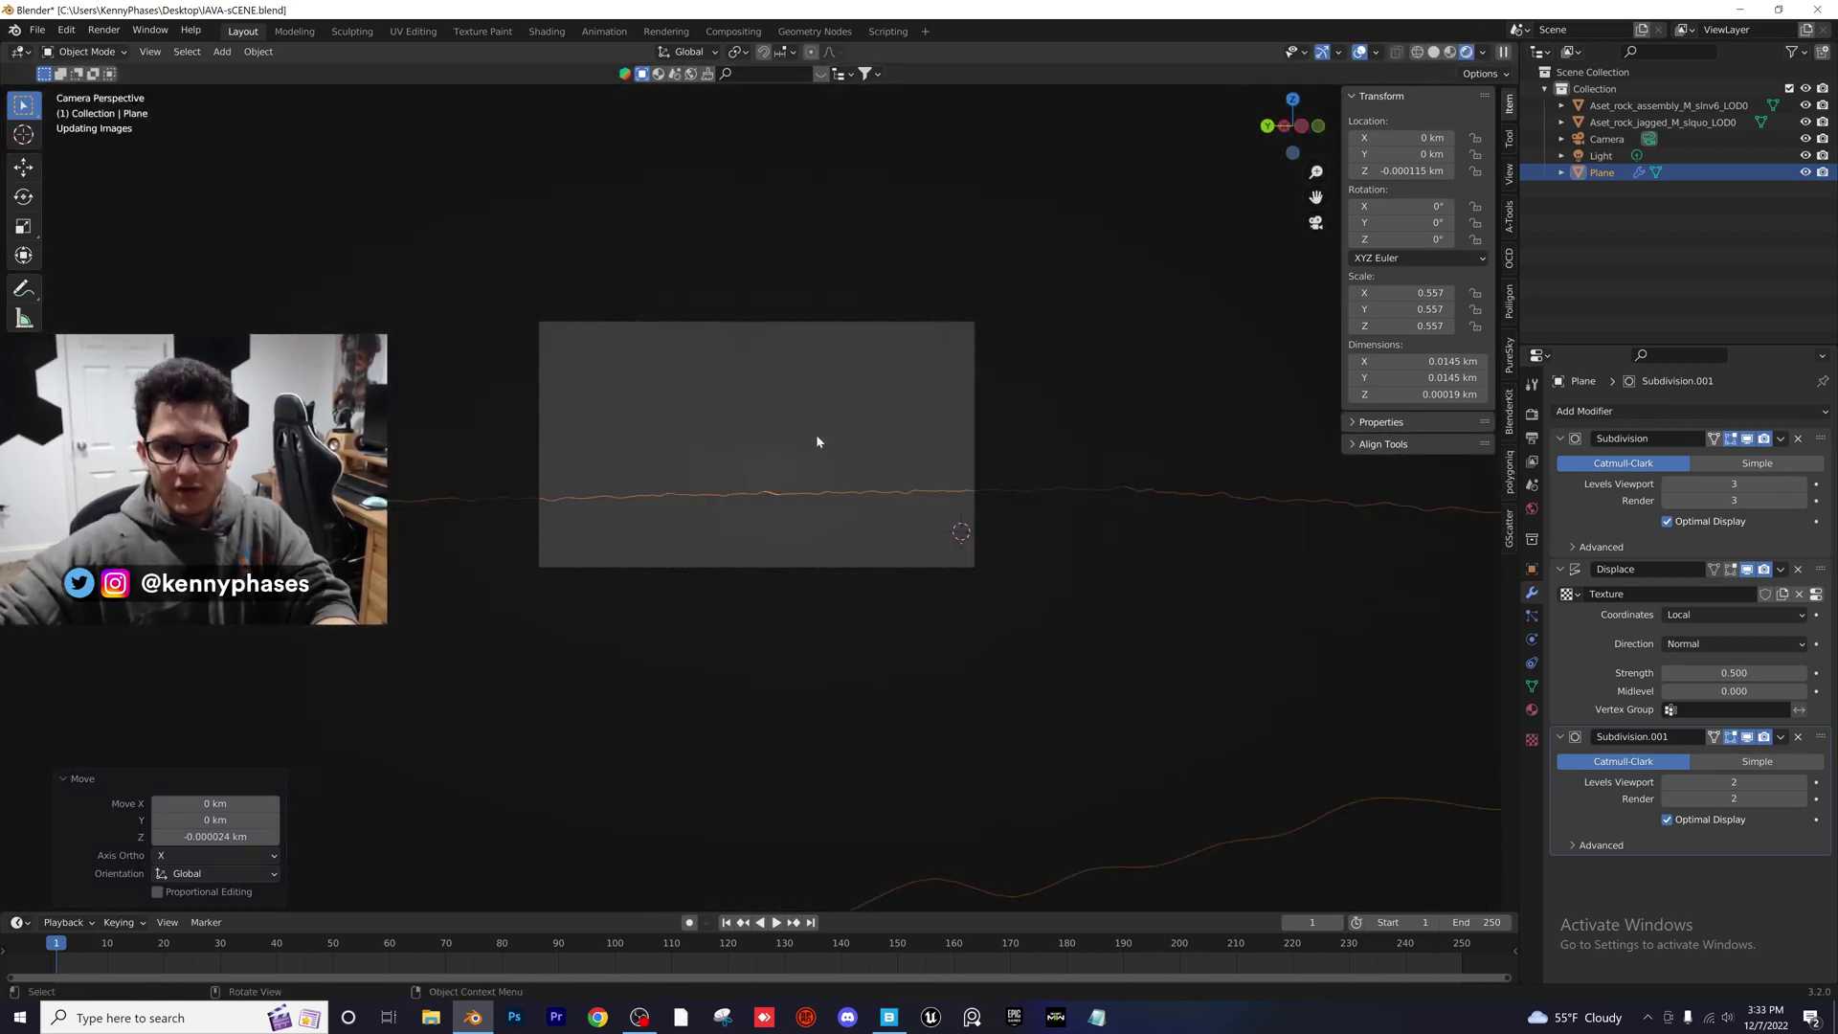
scroll(750, 542, up, 4)
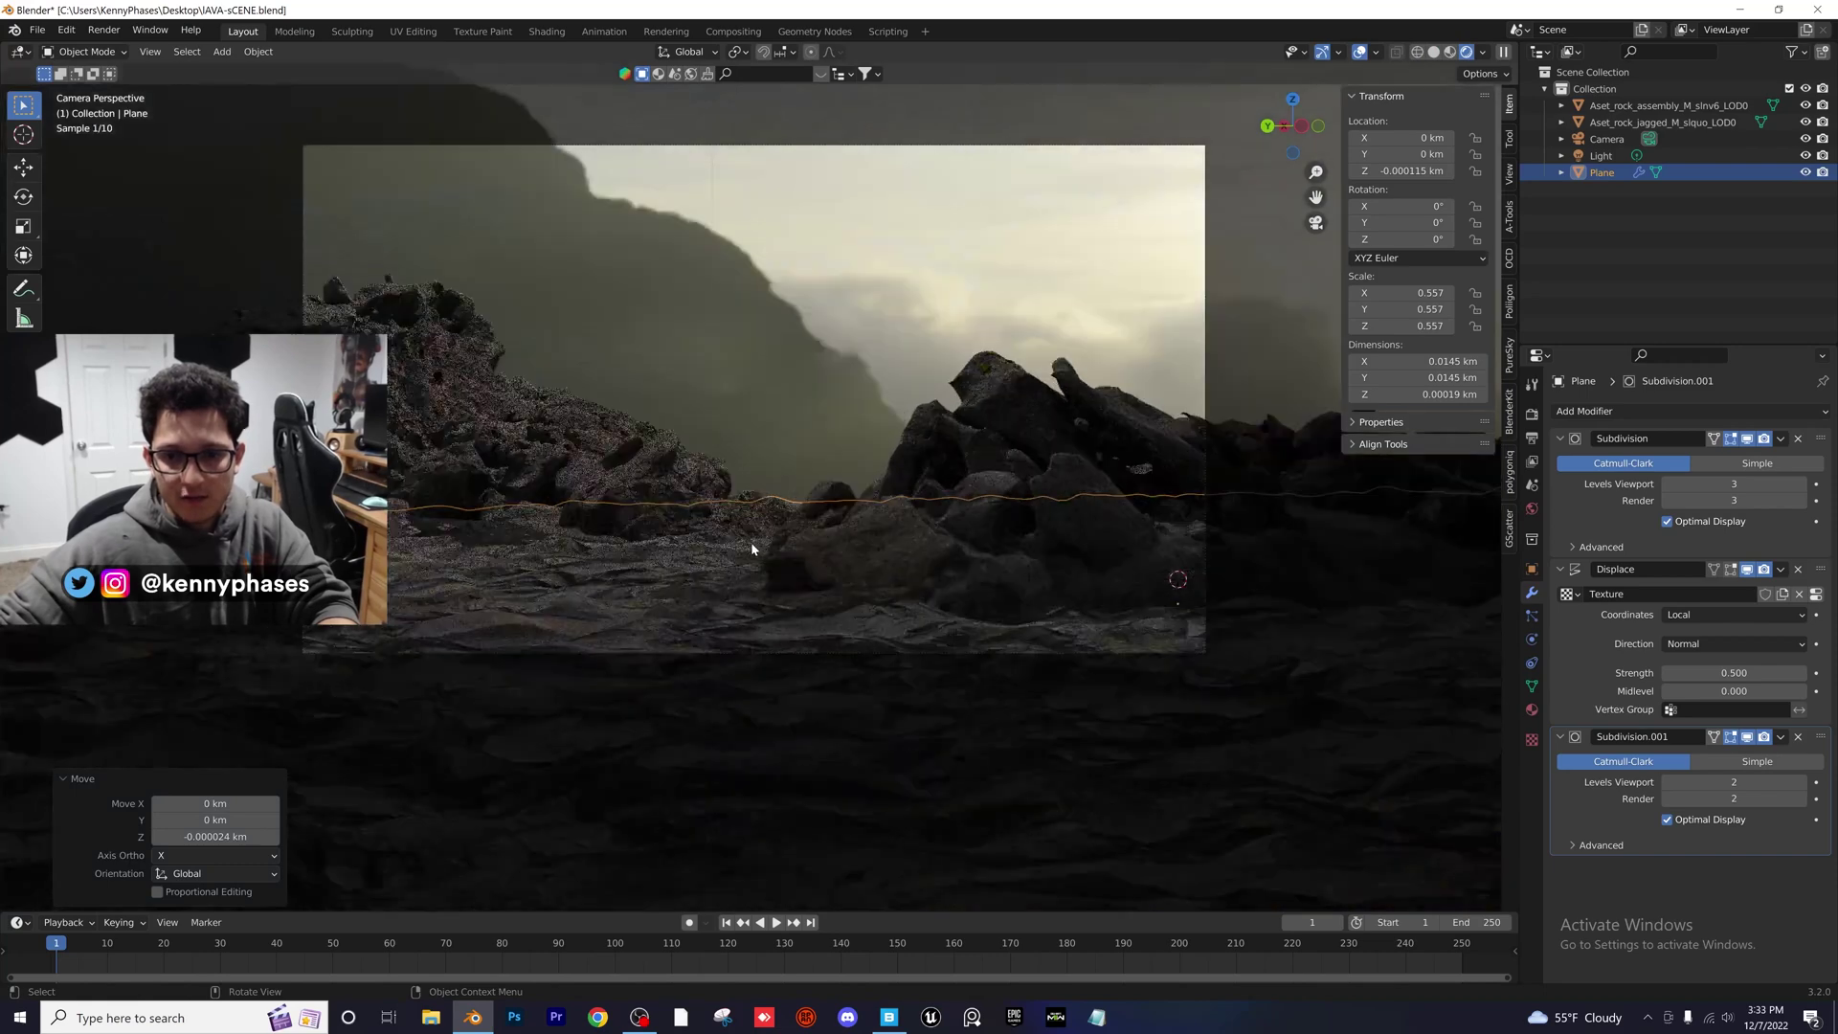
shift+middle_drag(889, 495, 885, 506)
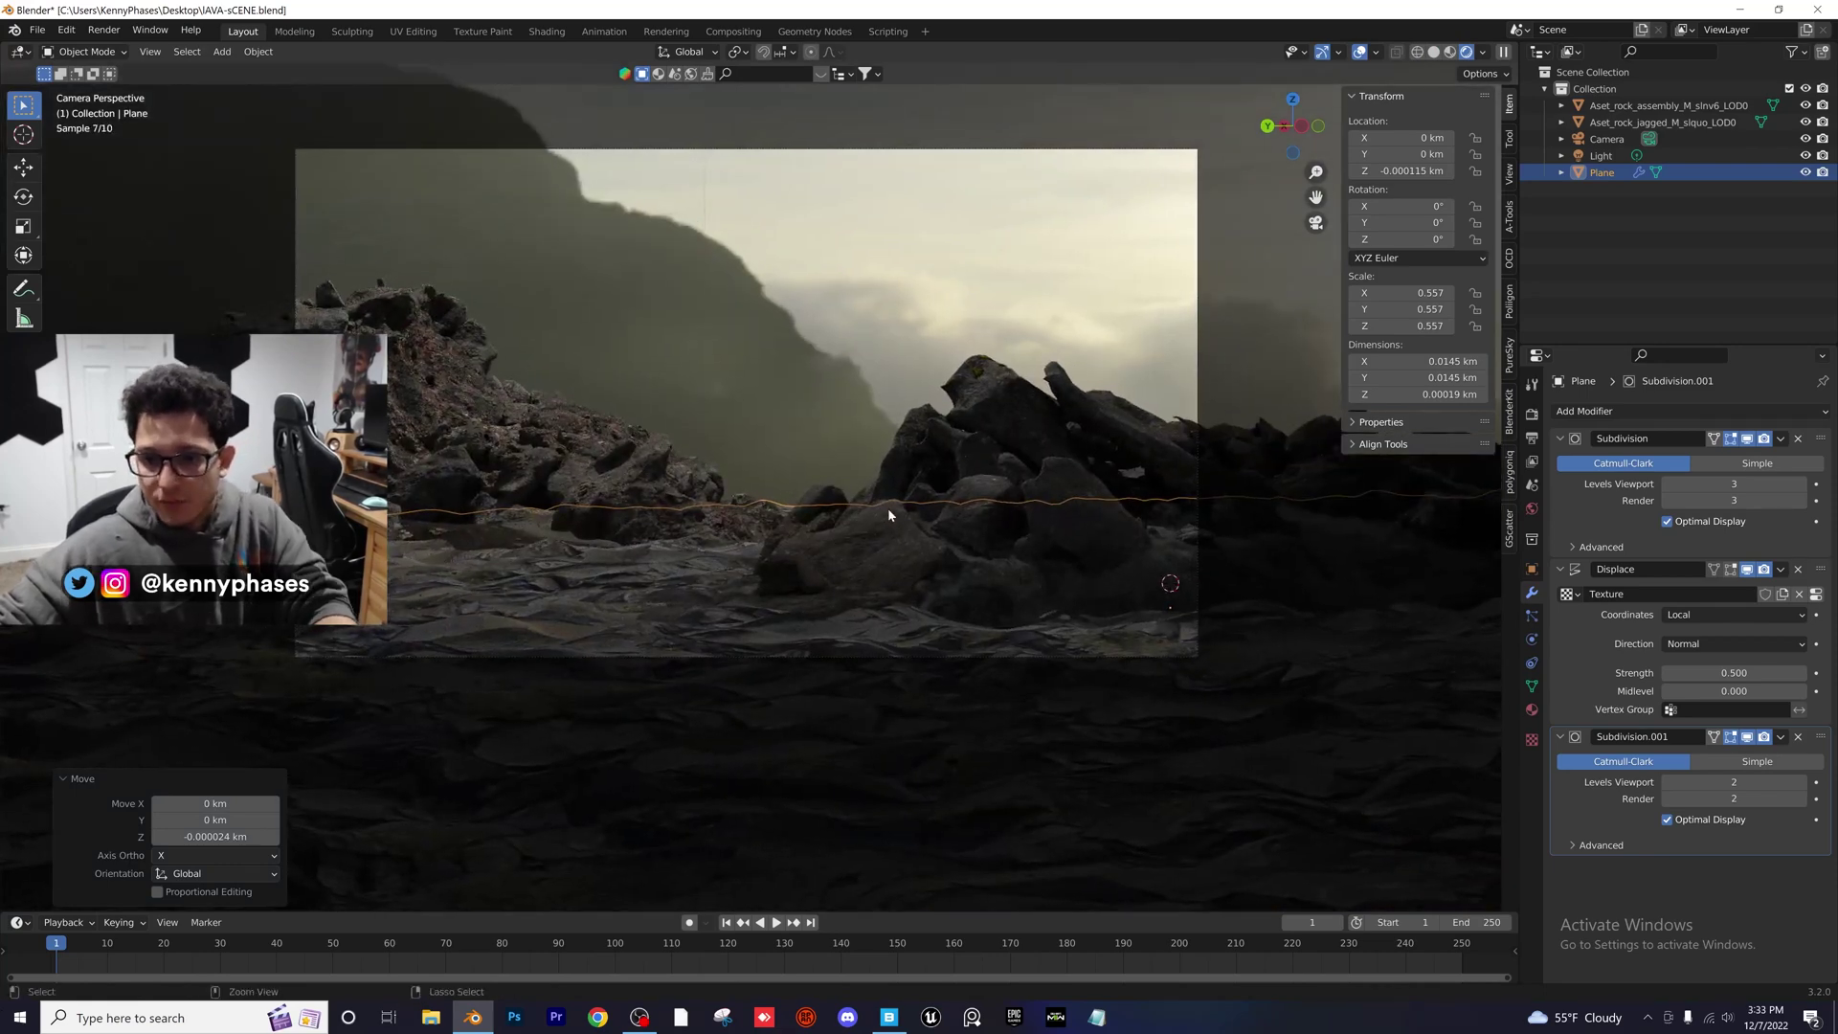
key(ctrl+s)
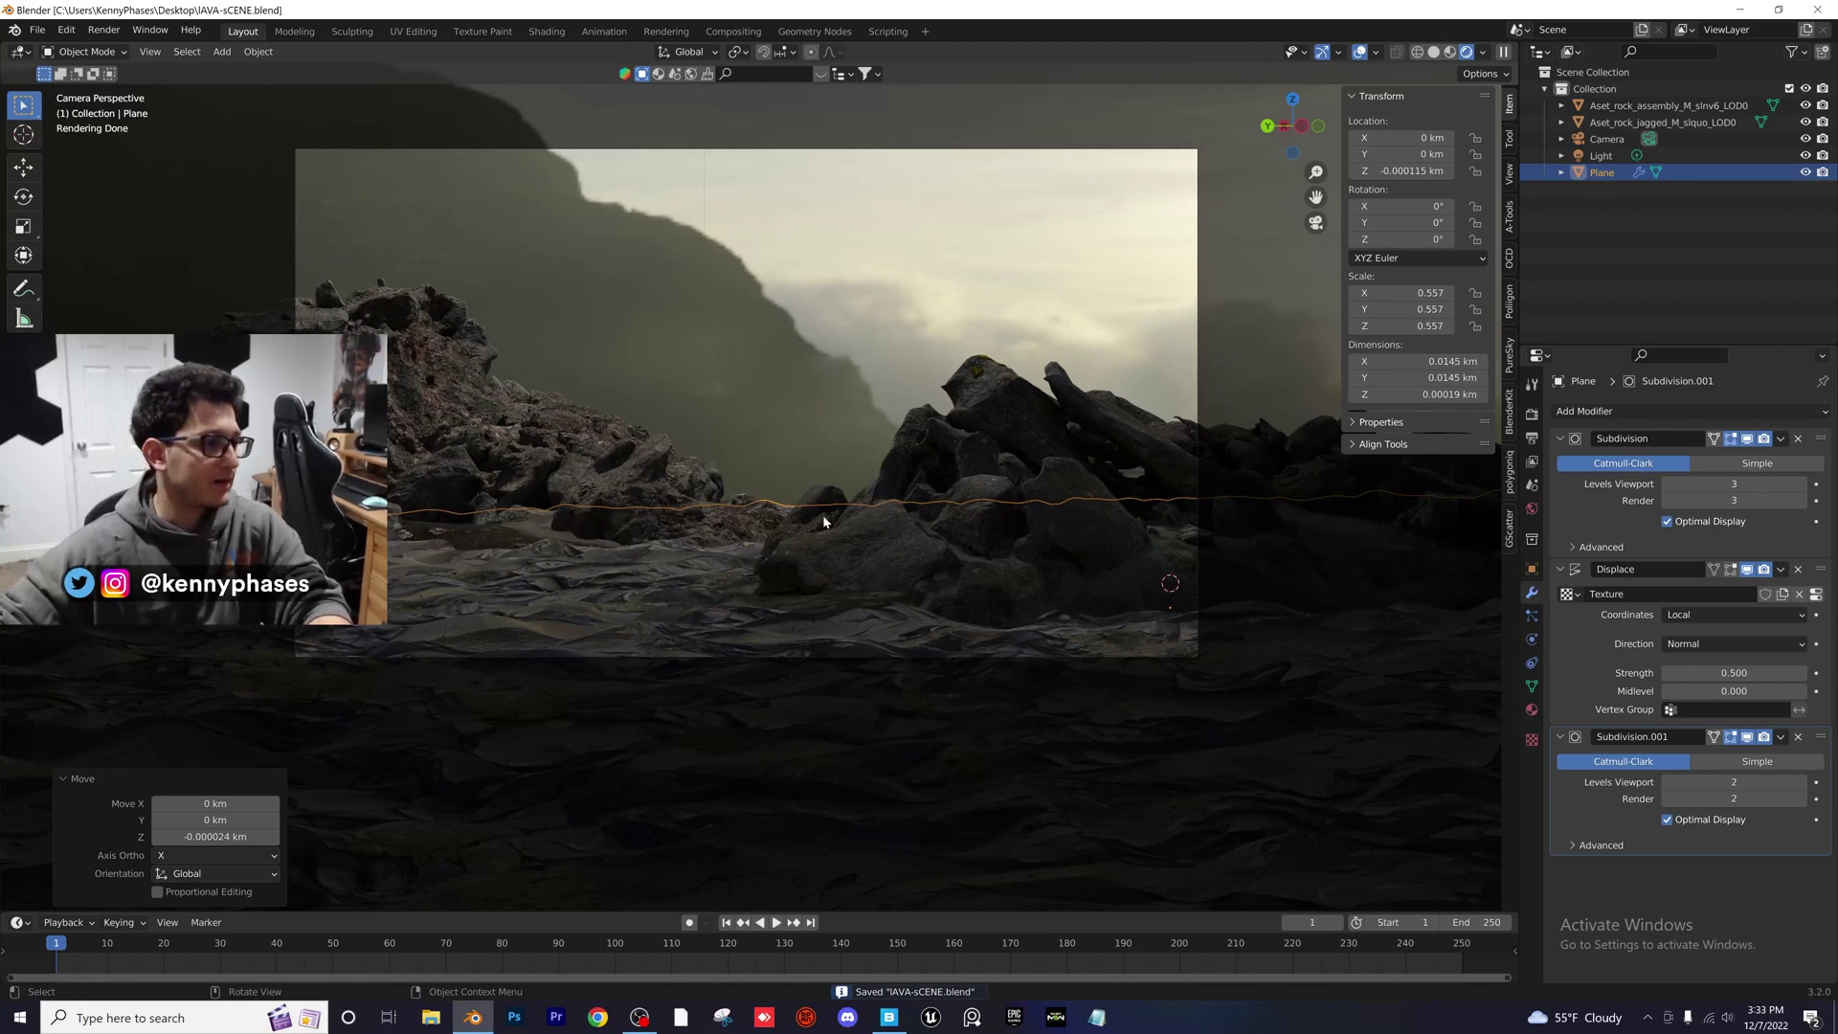
scroll(820, 517, down, 1)
mouse_move(912, 566)
shift+middle_down()
mouse_move(1000, 569)
mouse_move(972, 538)
mouse_move(931, 539)
shift+middle_up()
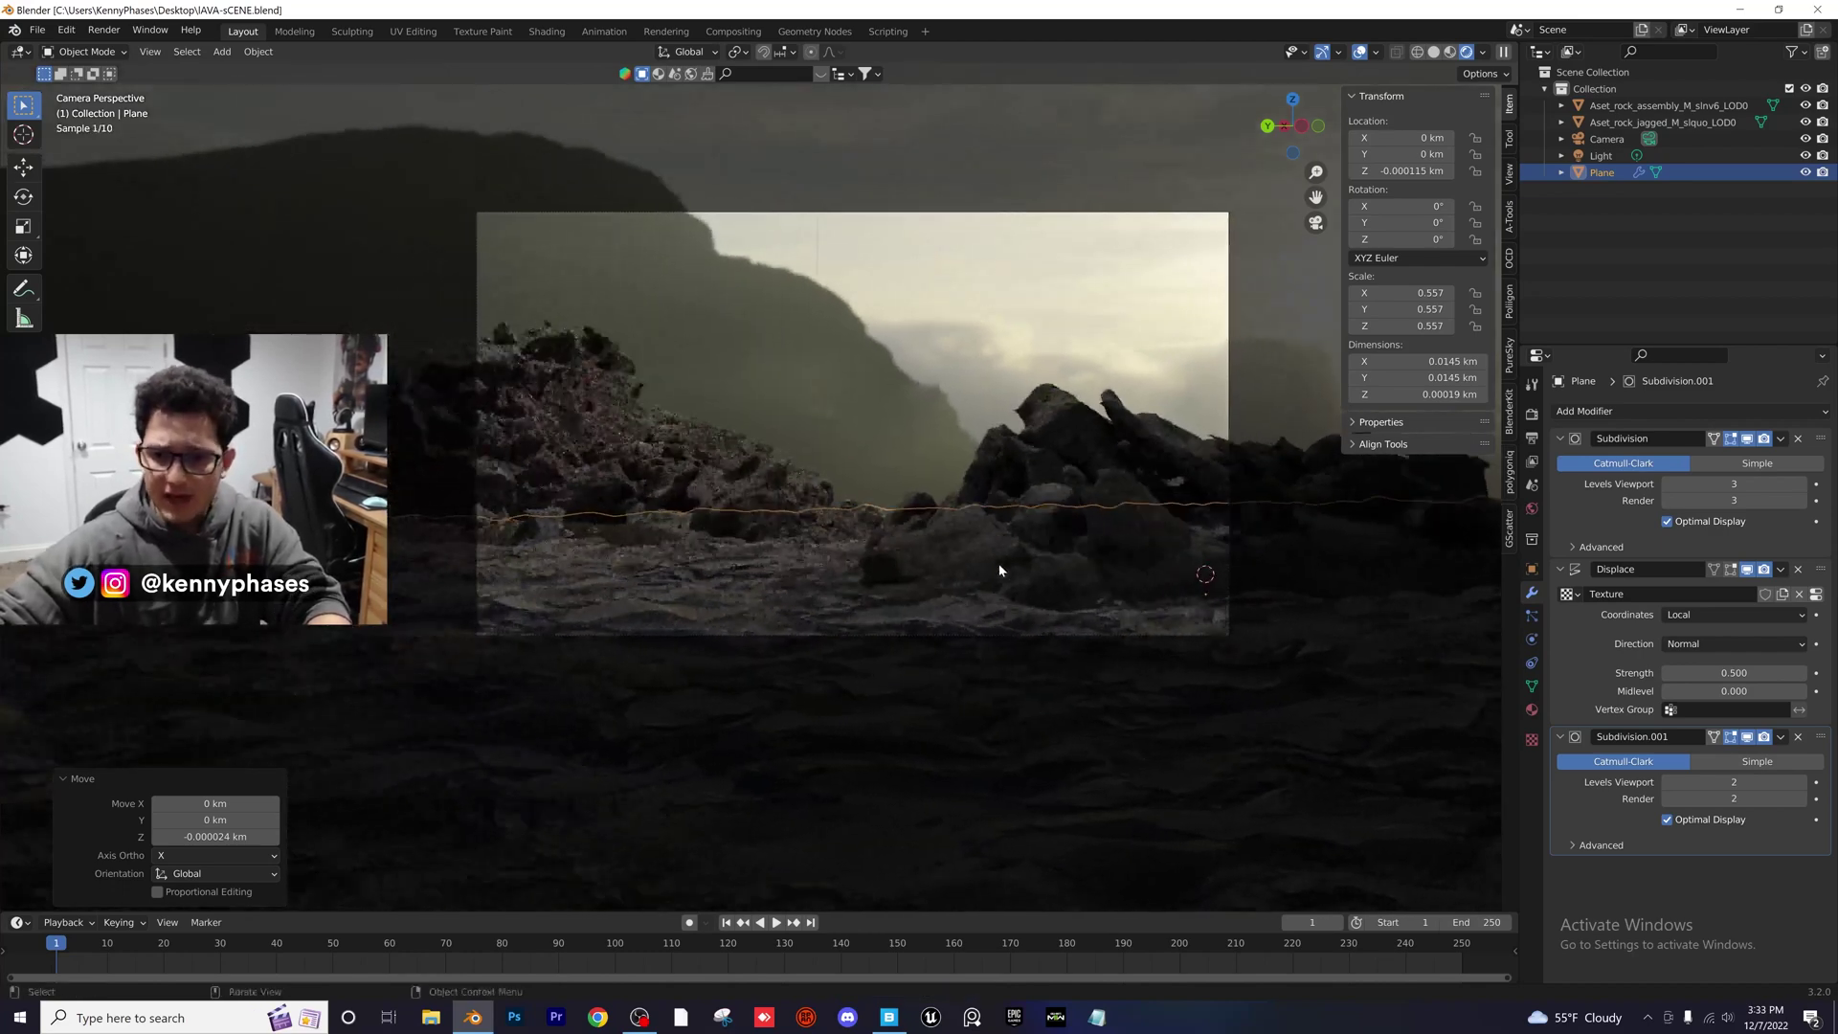
scroll(998, 566, up, 1)
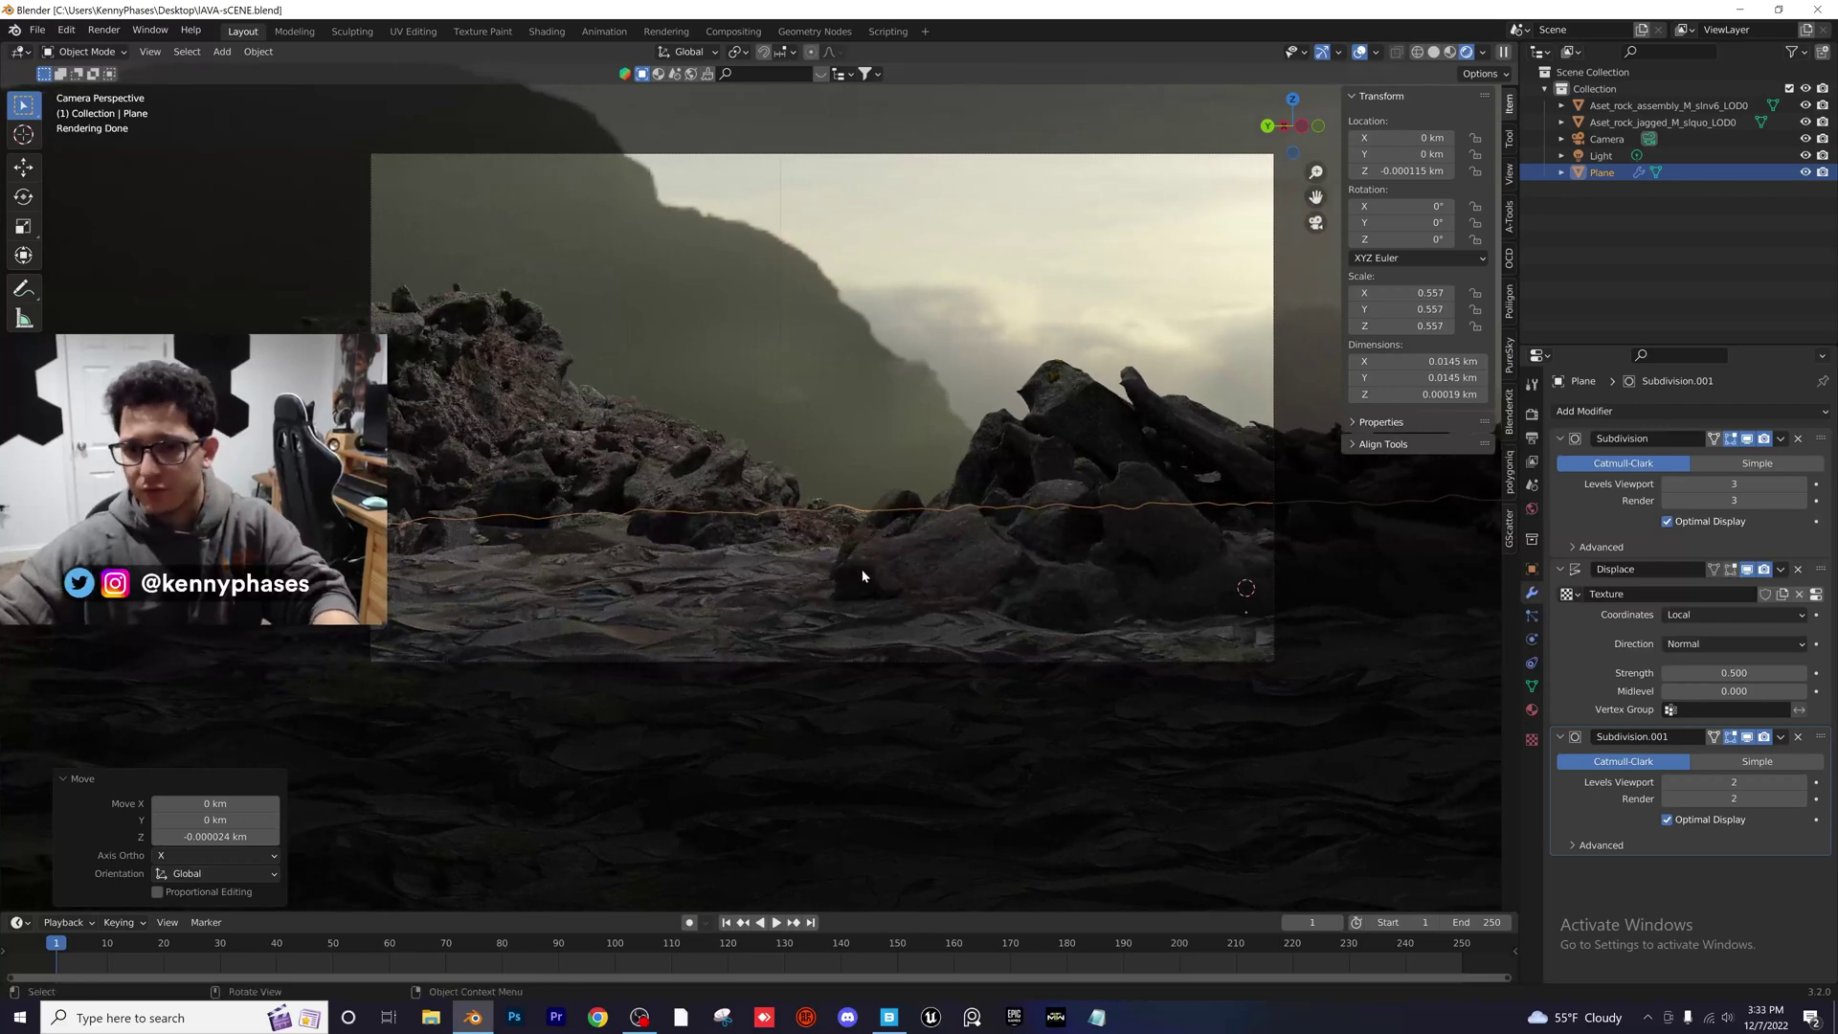
In Render Properties' Light Paths, set diffuse and glossy max bounces to 10
click(1532, 414)
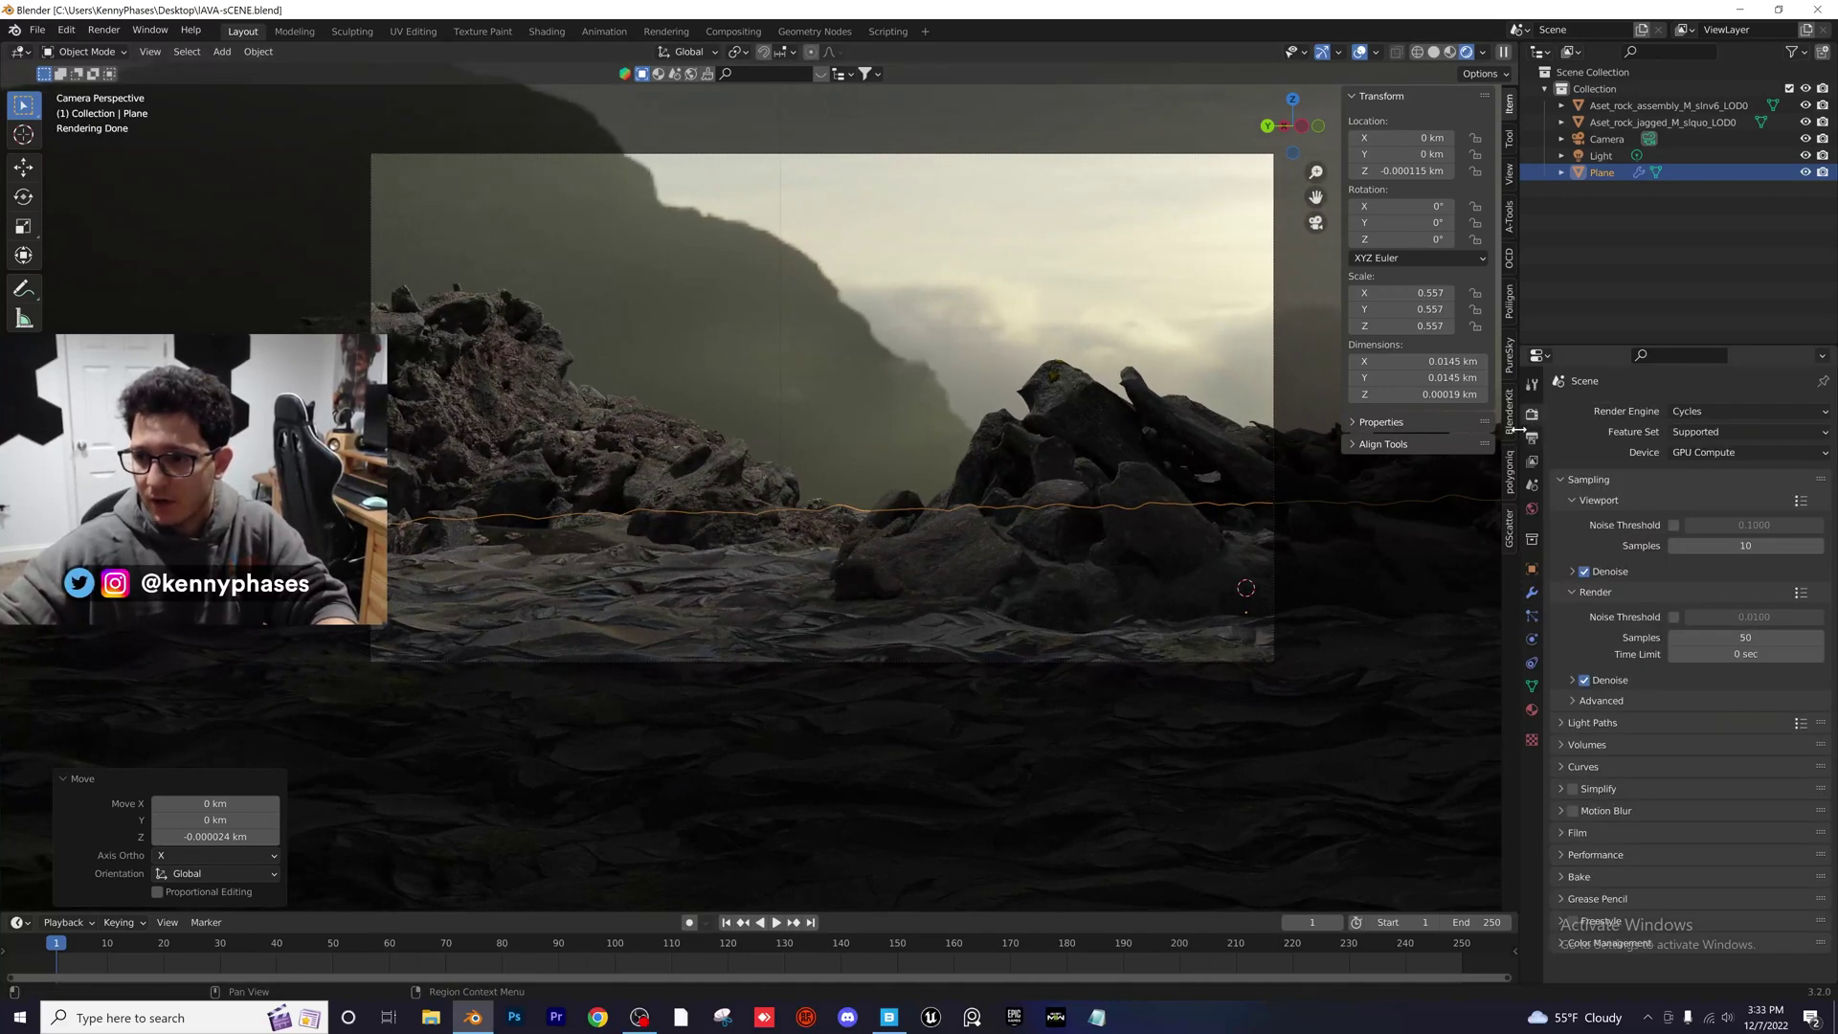
click(1605, 724)
scroll(1604, 725, down, 5)
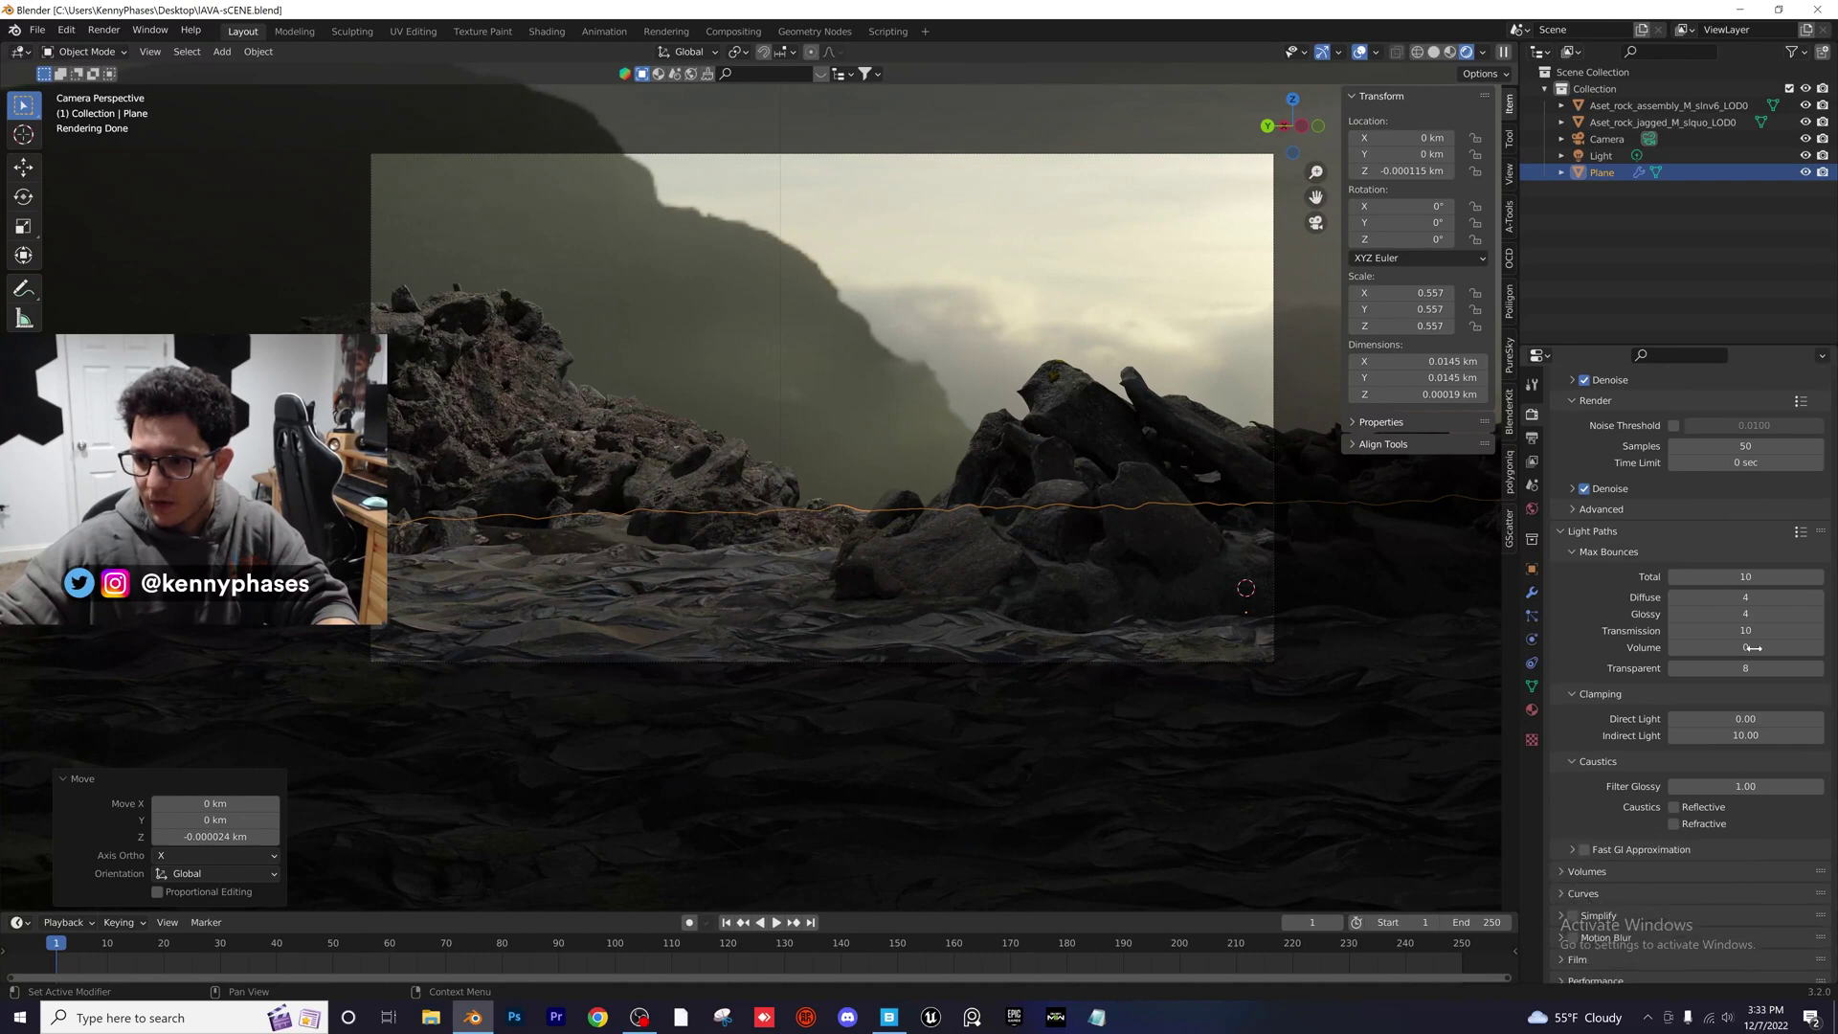
click(1723, 597)
text(10)
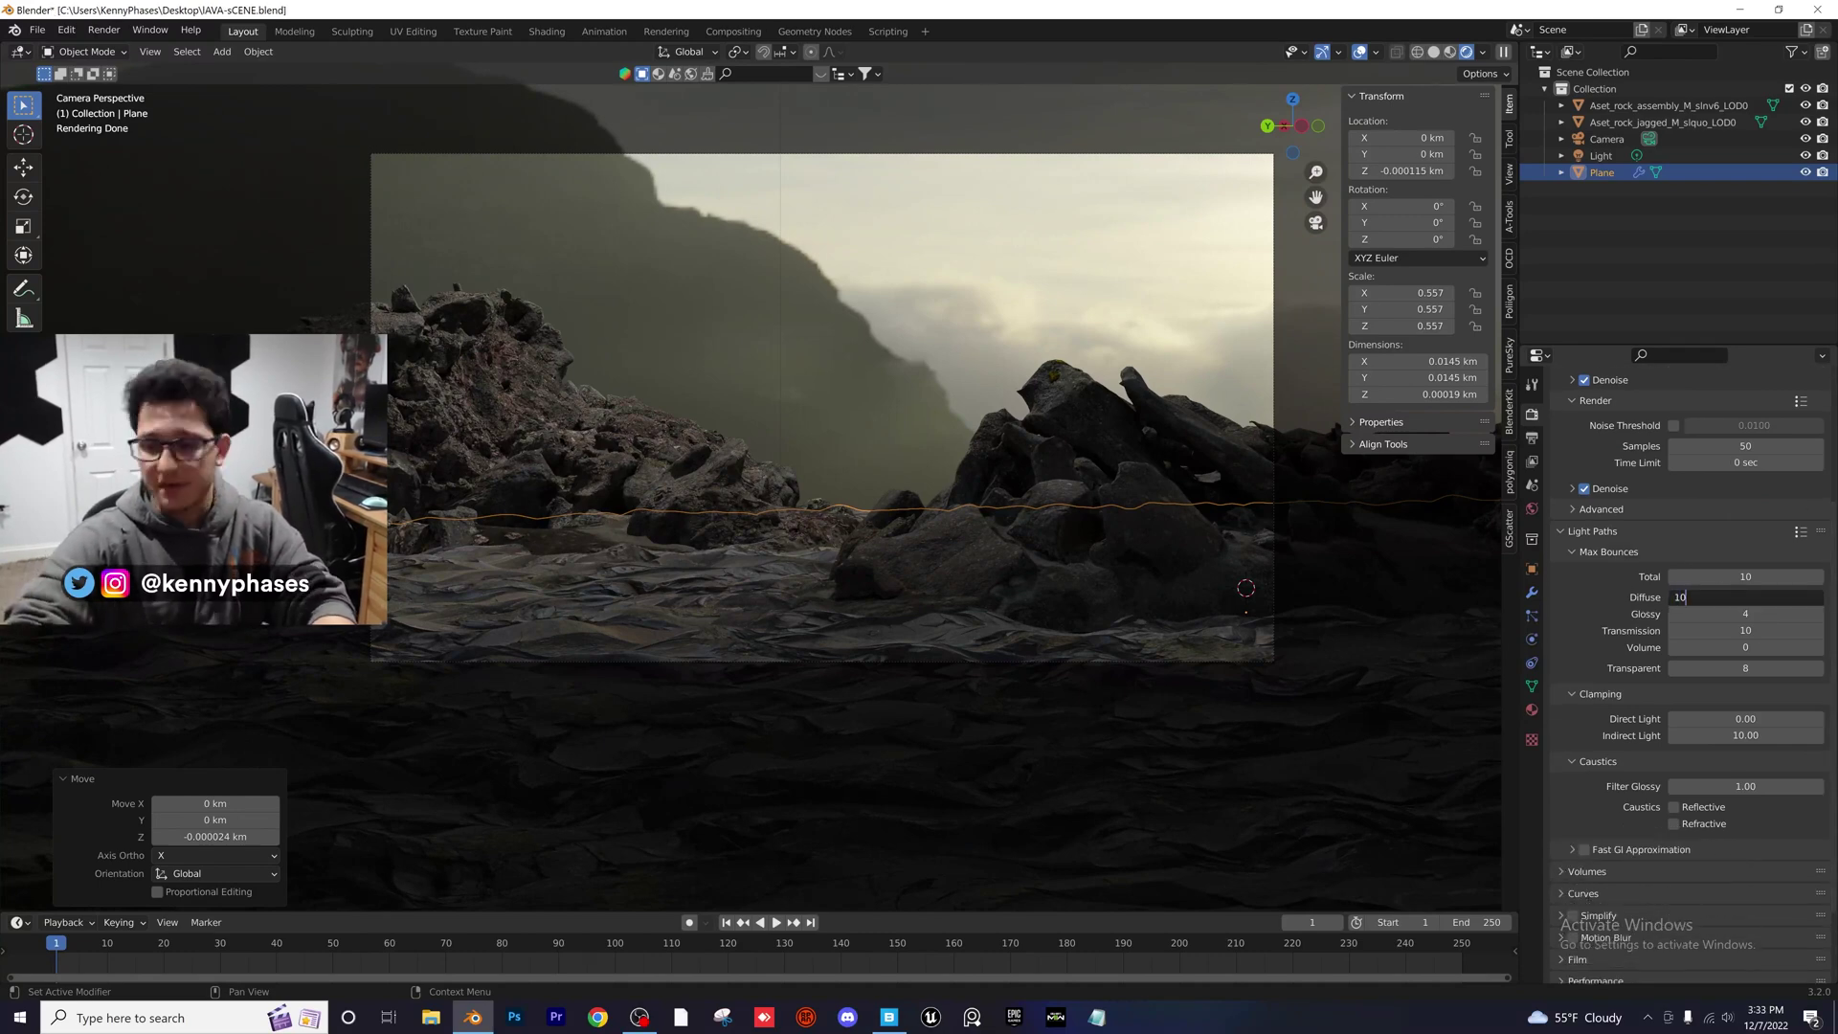
key(Tab)
text(01109)
key(Tab)
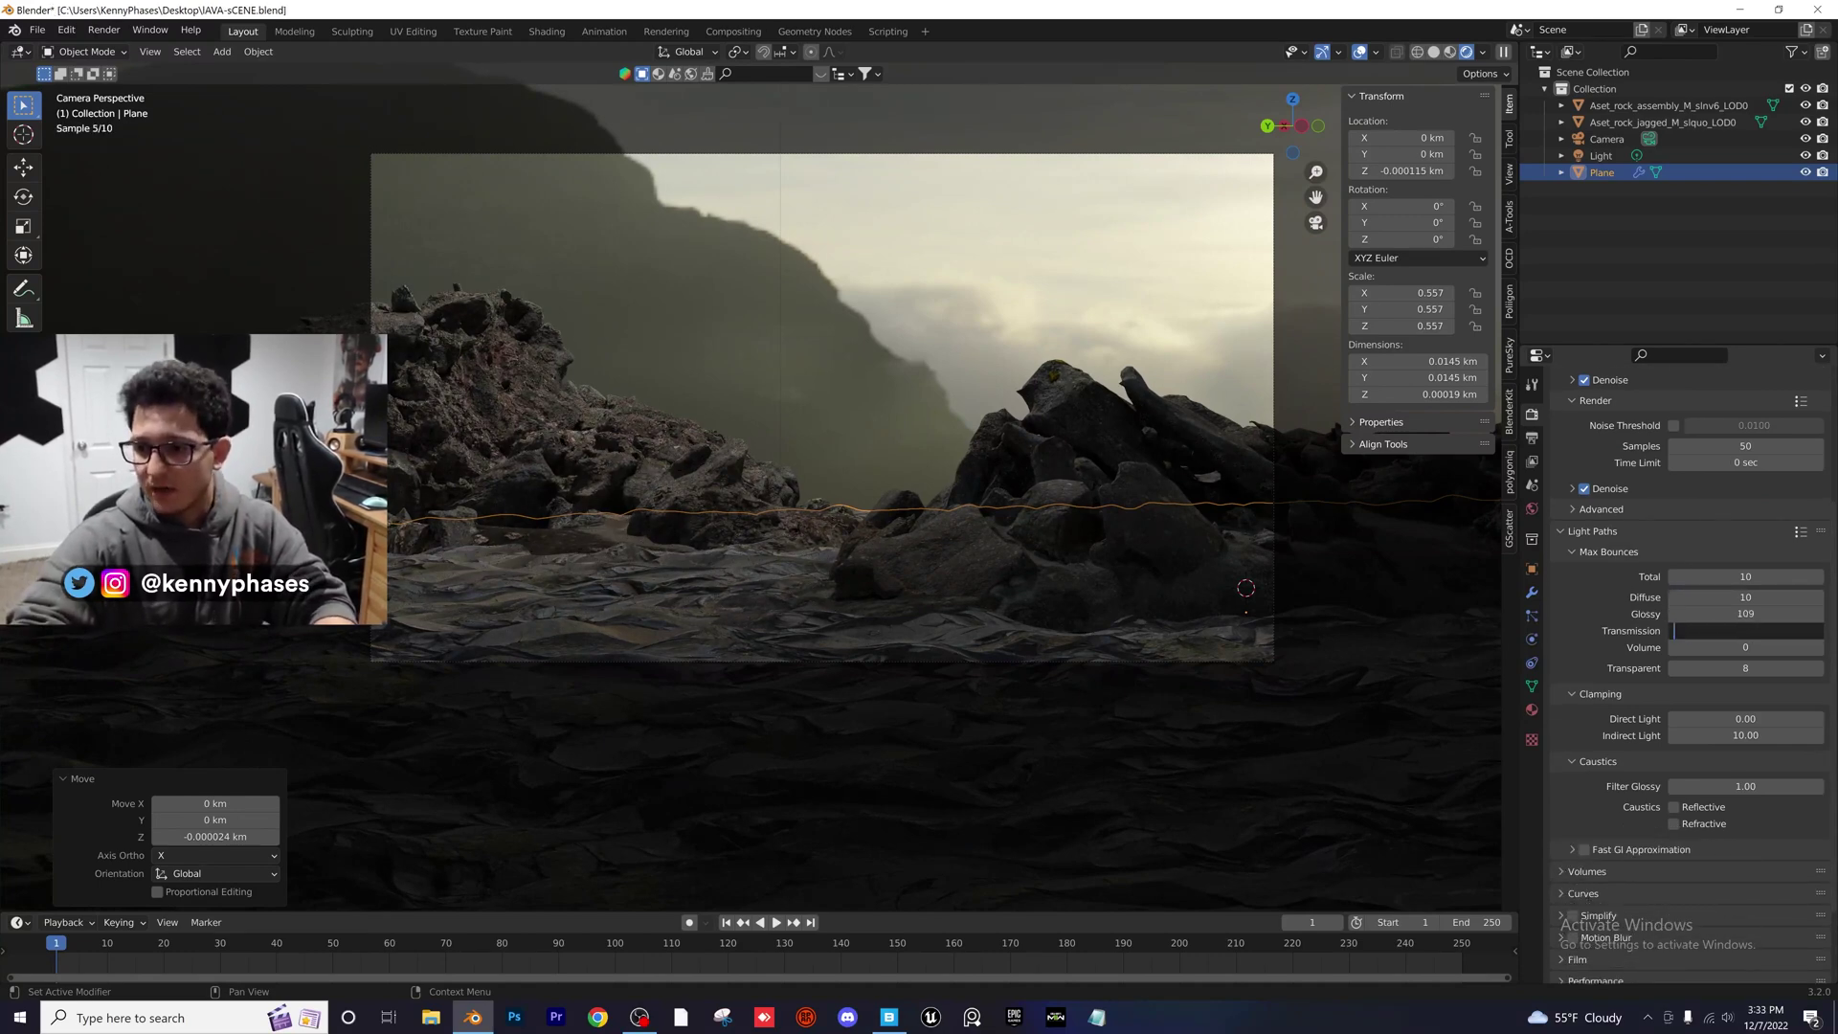
key(shift+Tab)
text(1)
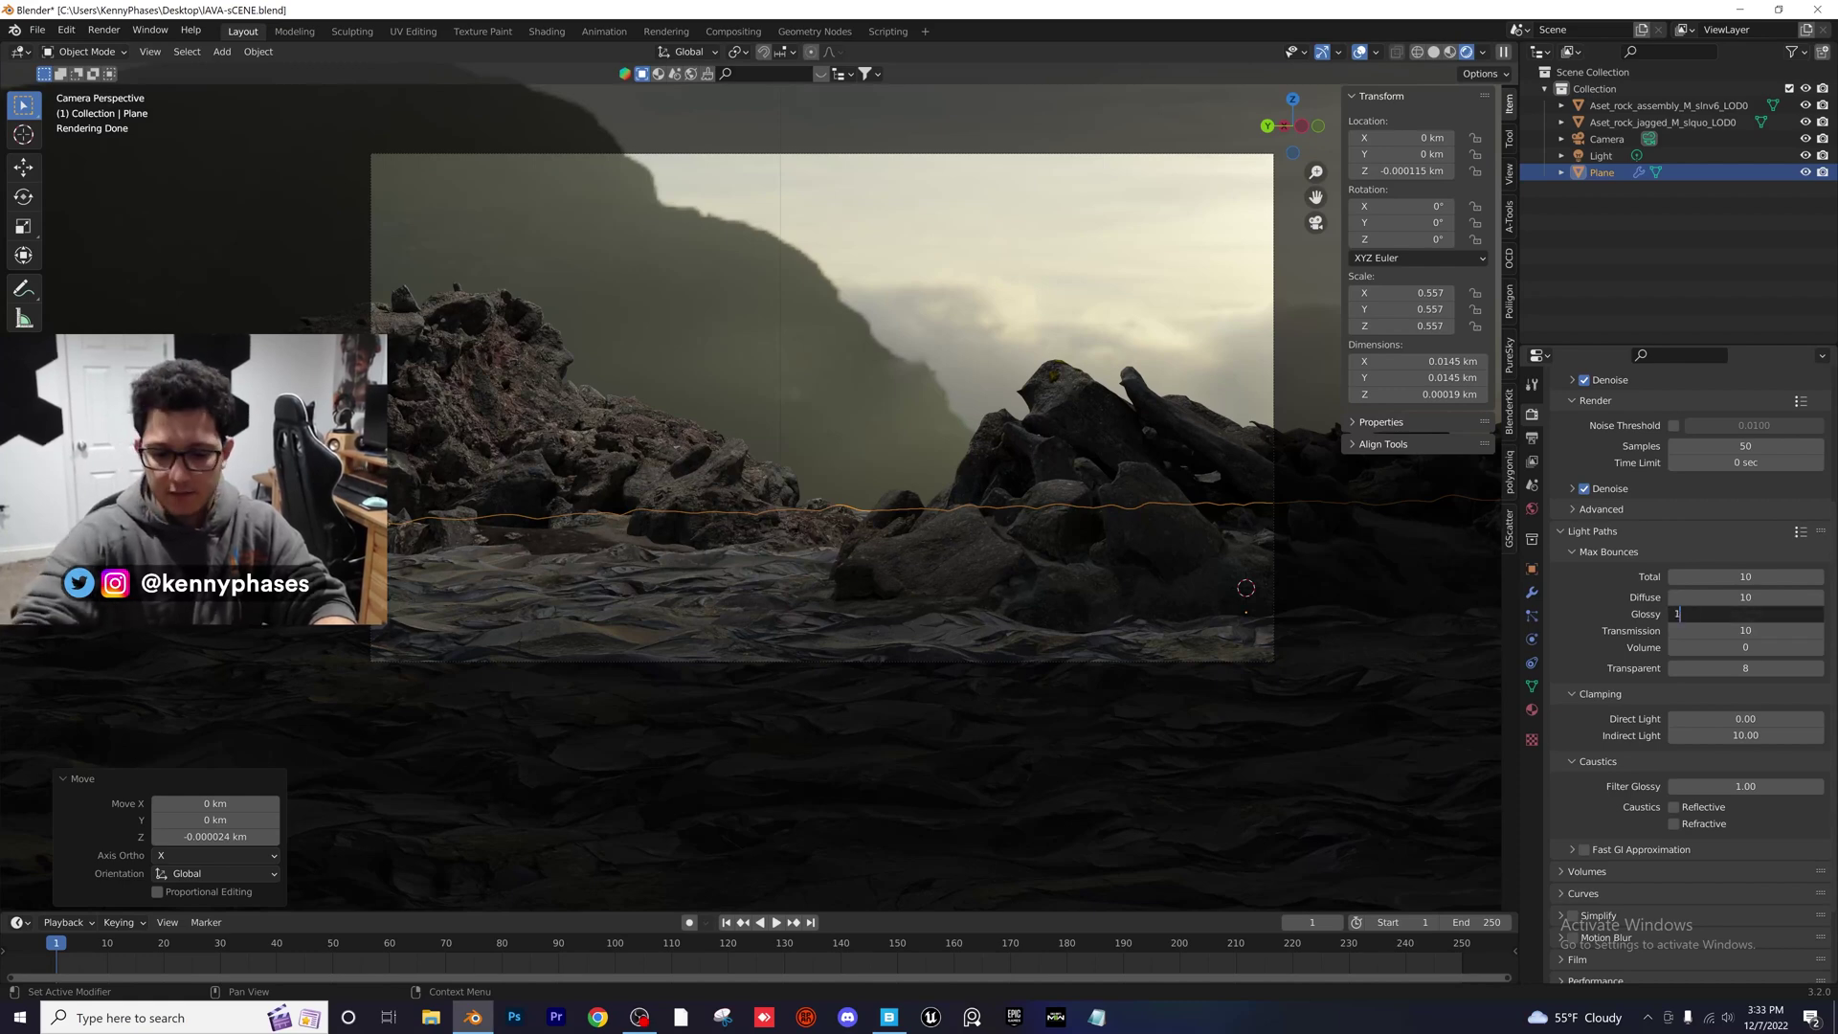
text(0)
key(Tab)
Set the total max bounces to 40 and collapse the Light Paths panels
key(Tab)
key(Tab)
text(10)
key(Return)
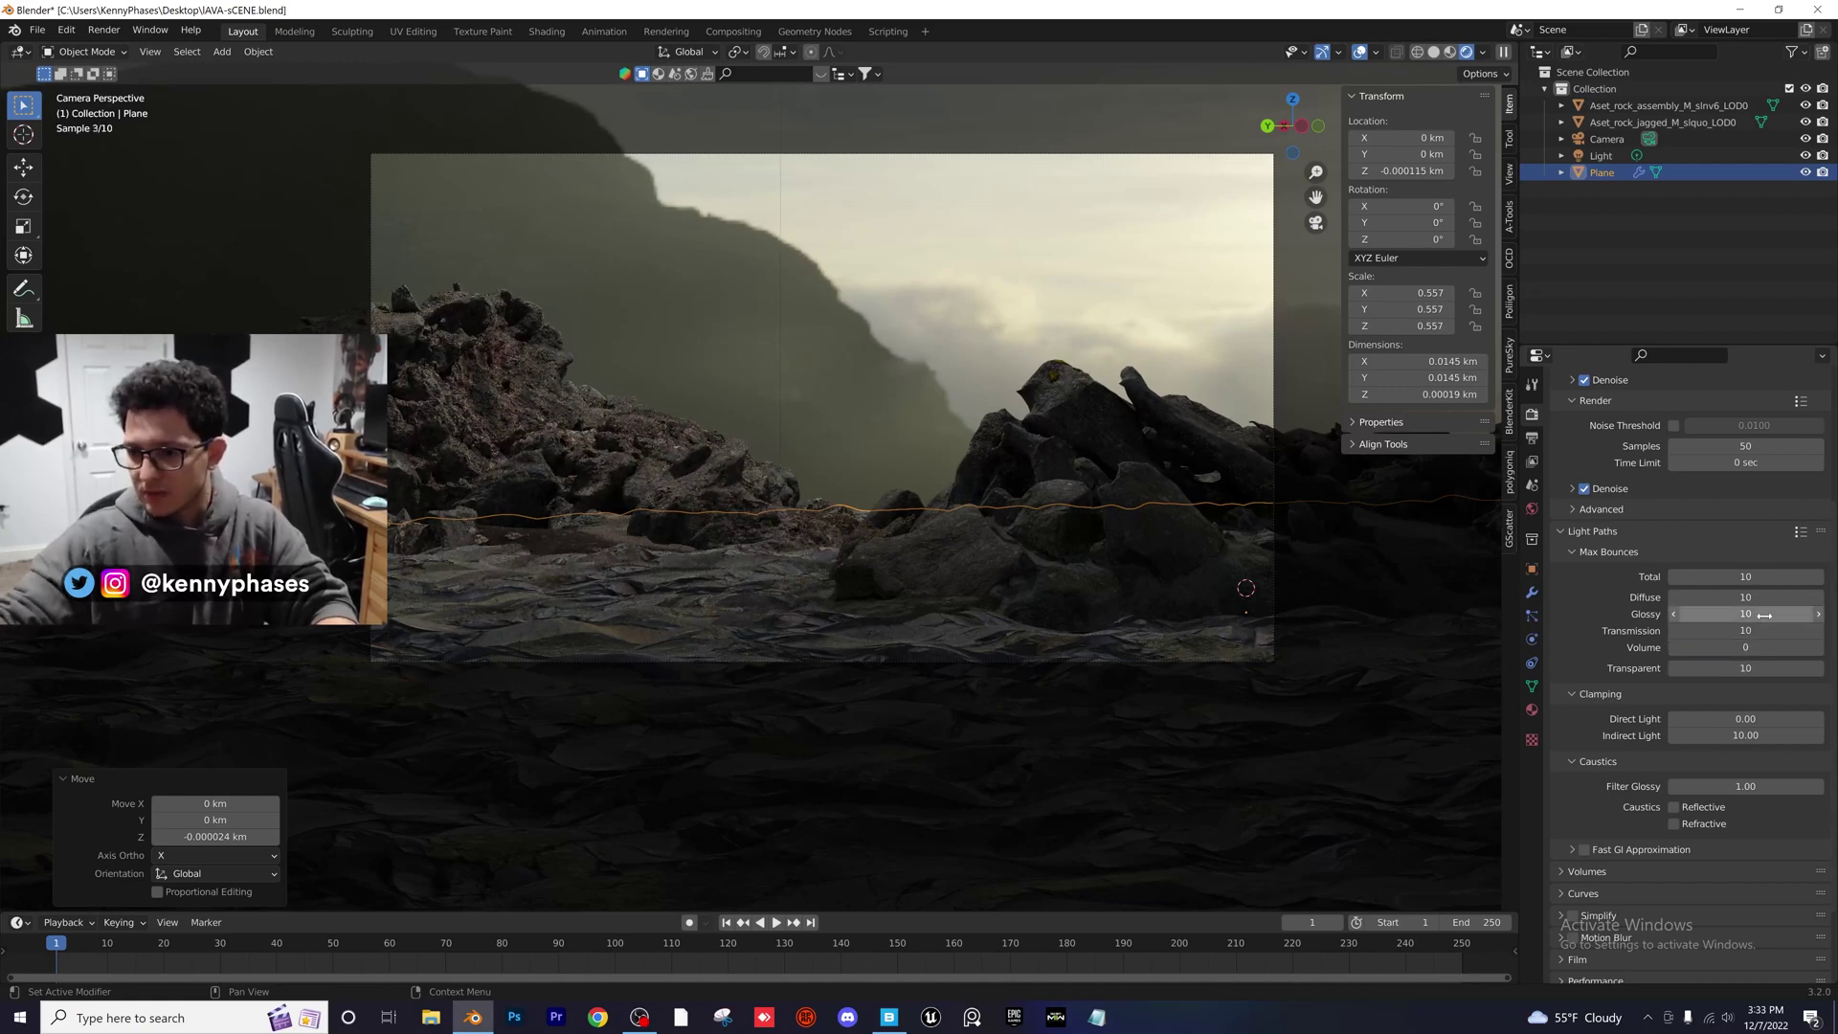
click(1767, 597)
key(Tab)
key(Tab)
key(Tab)
key(Tab)
key(Tab)
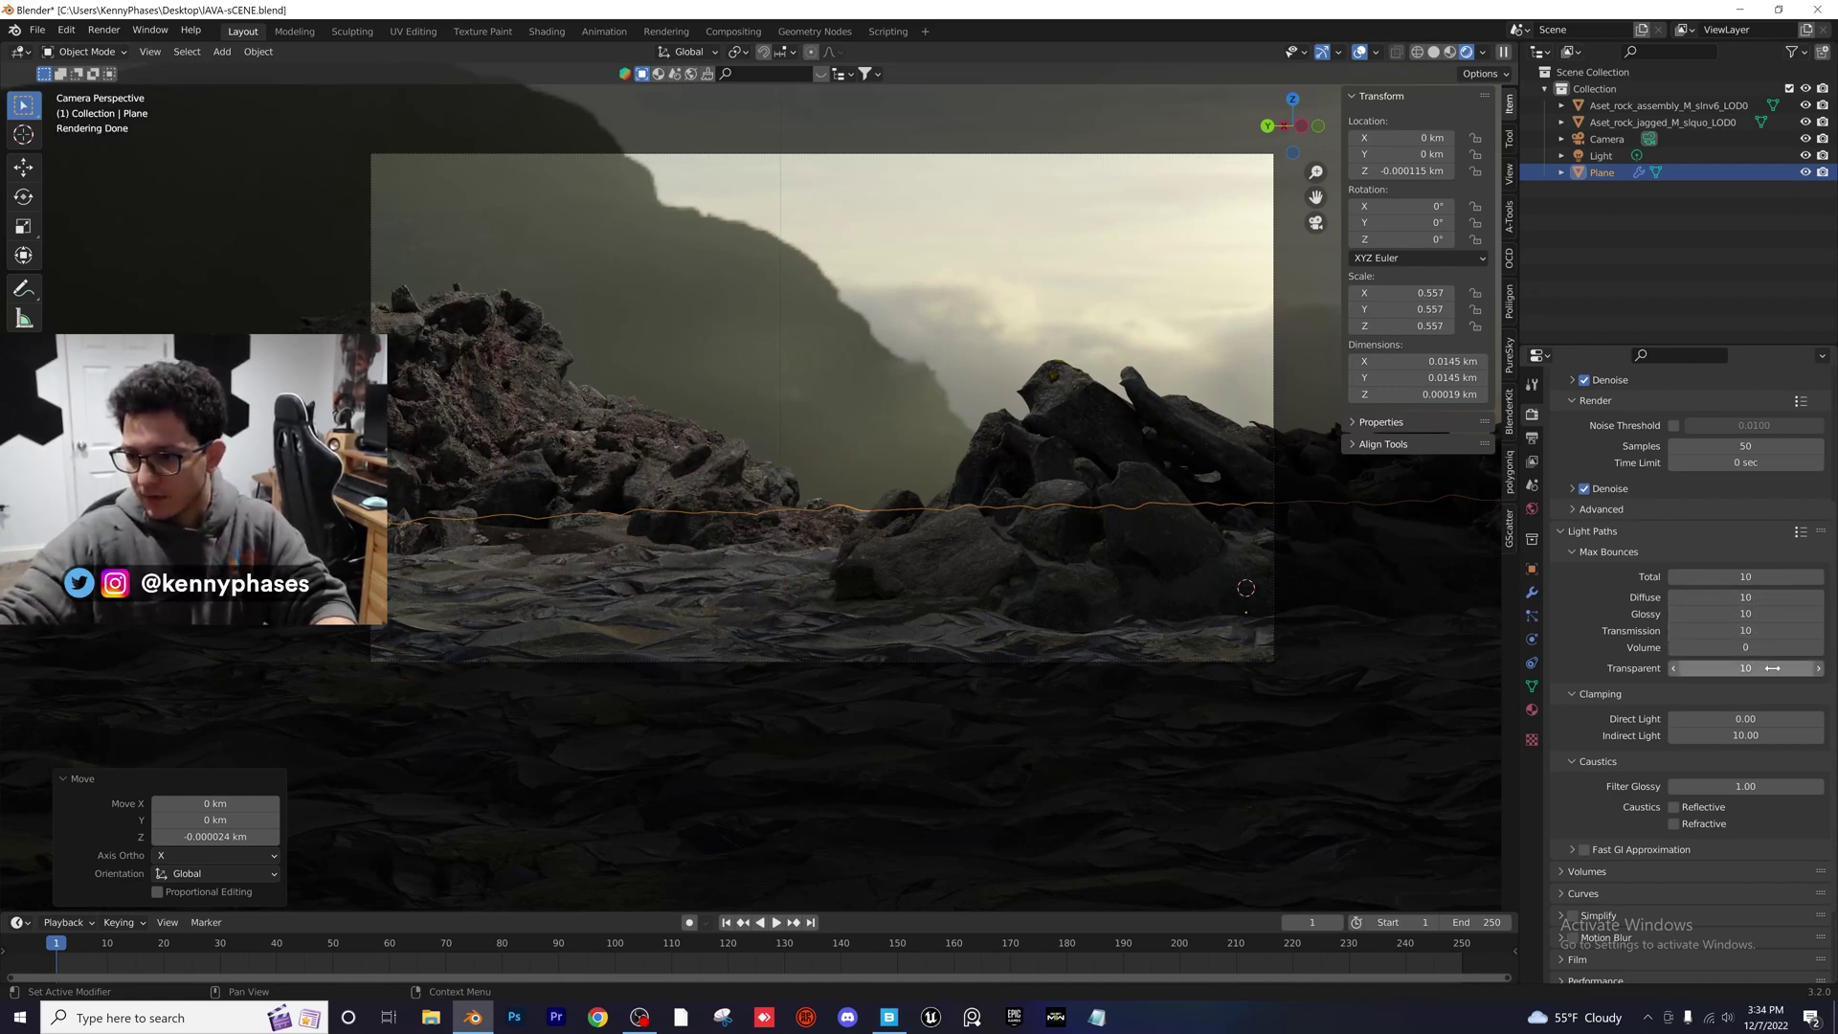
text(40)
key(Return)
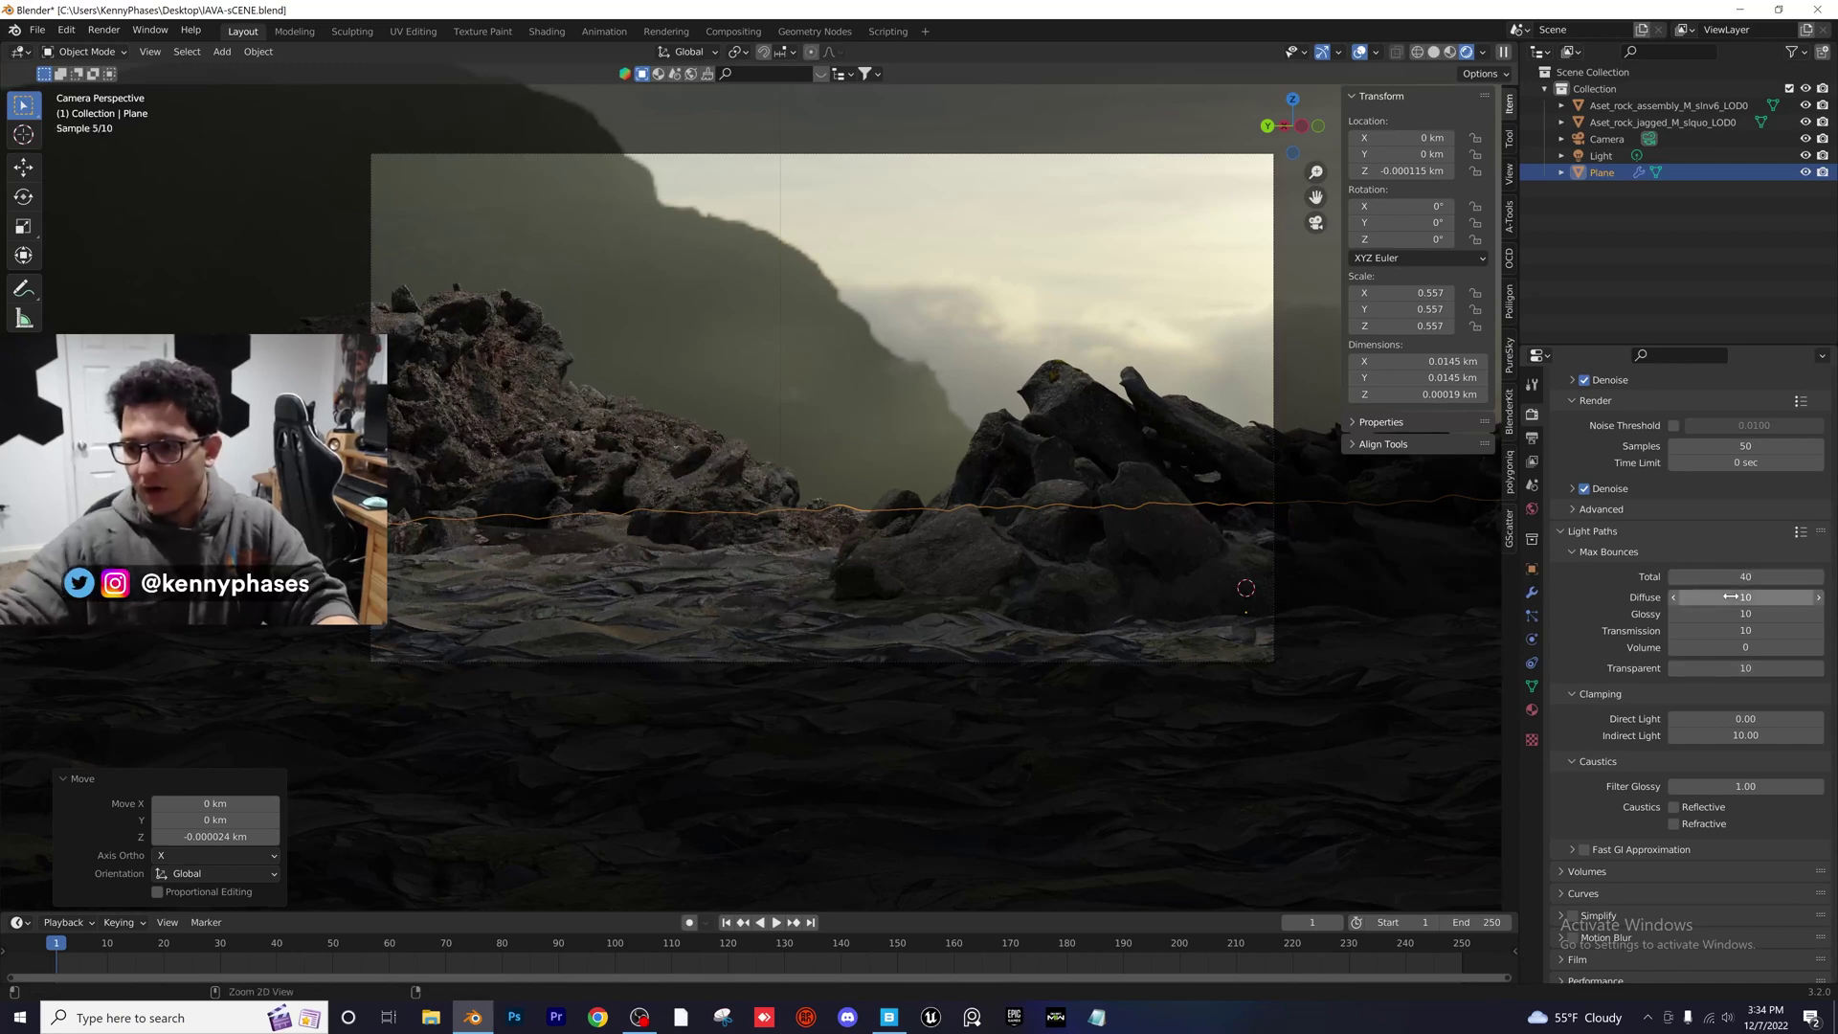
key(ctrl+s)
click(1577, 551)
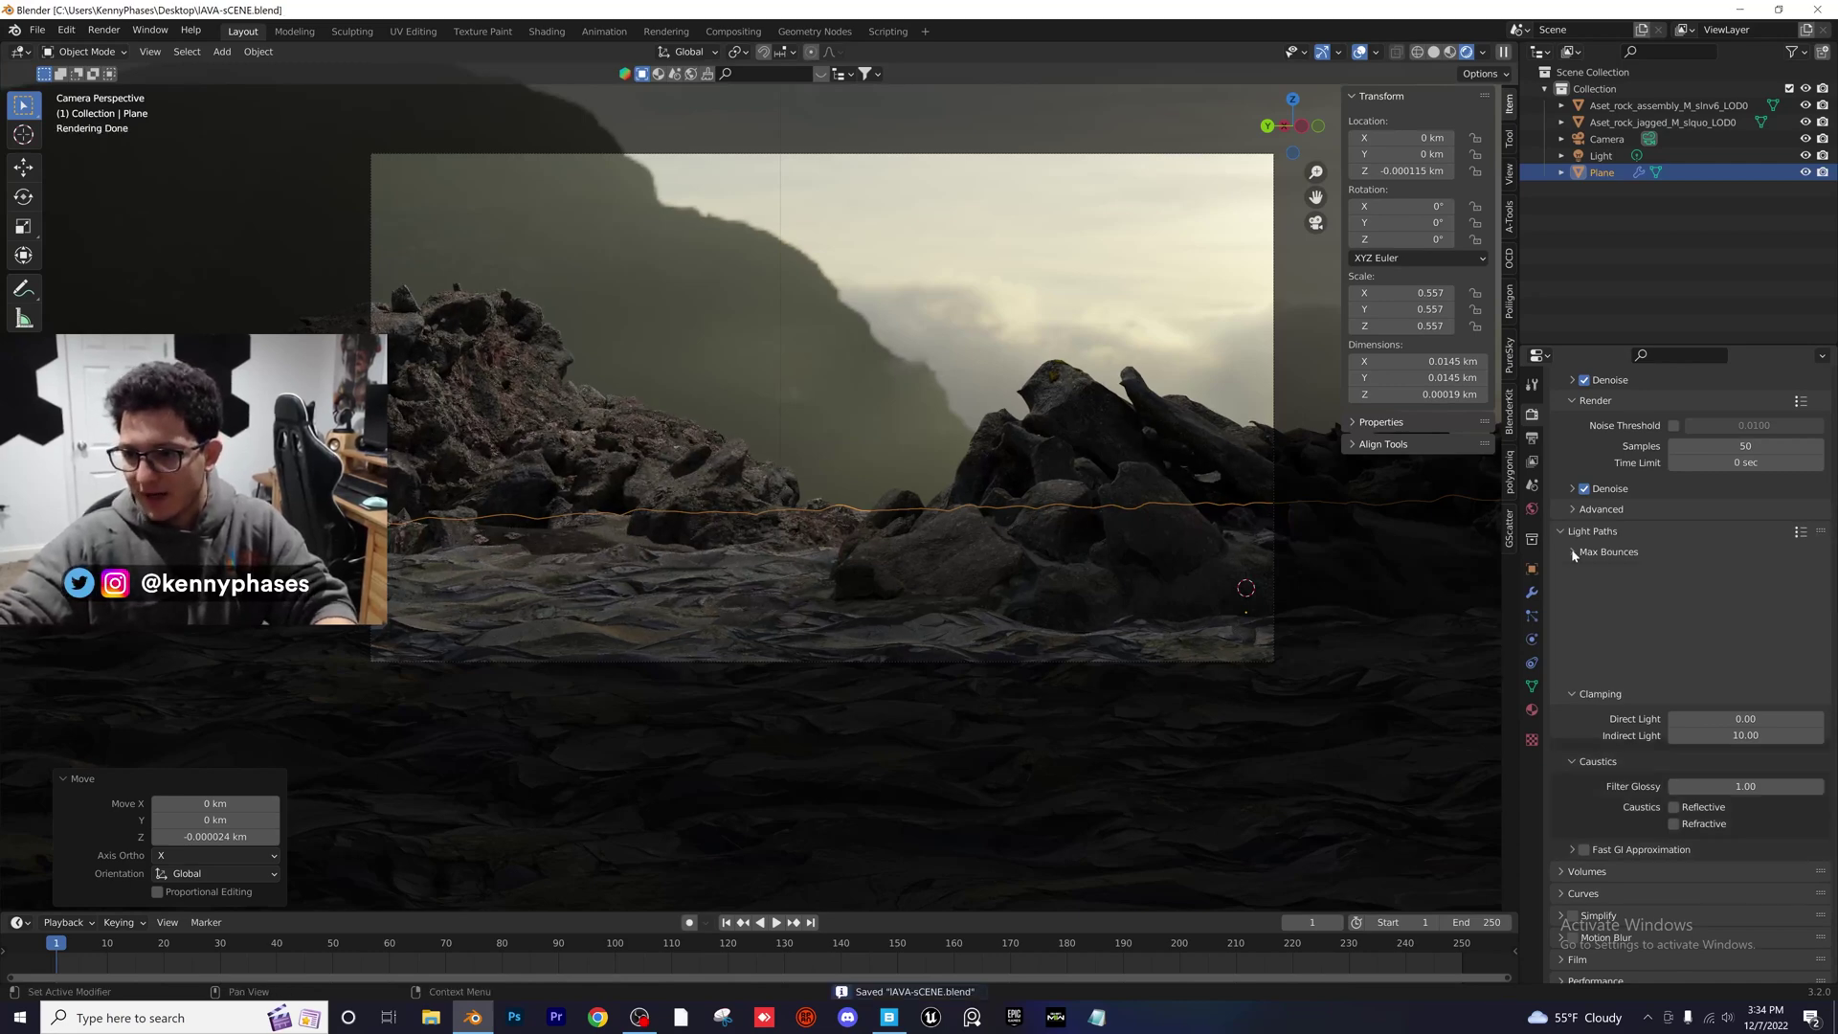
click(1566, 559)
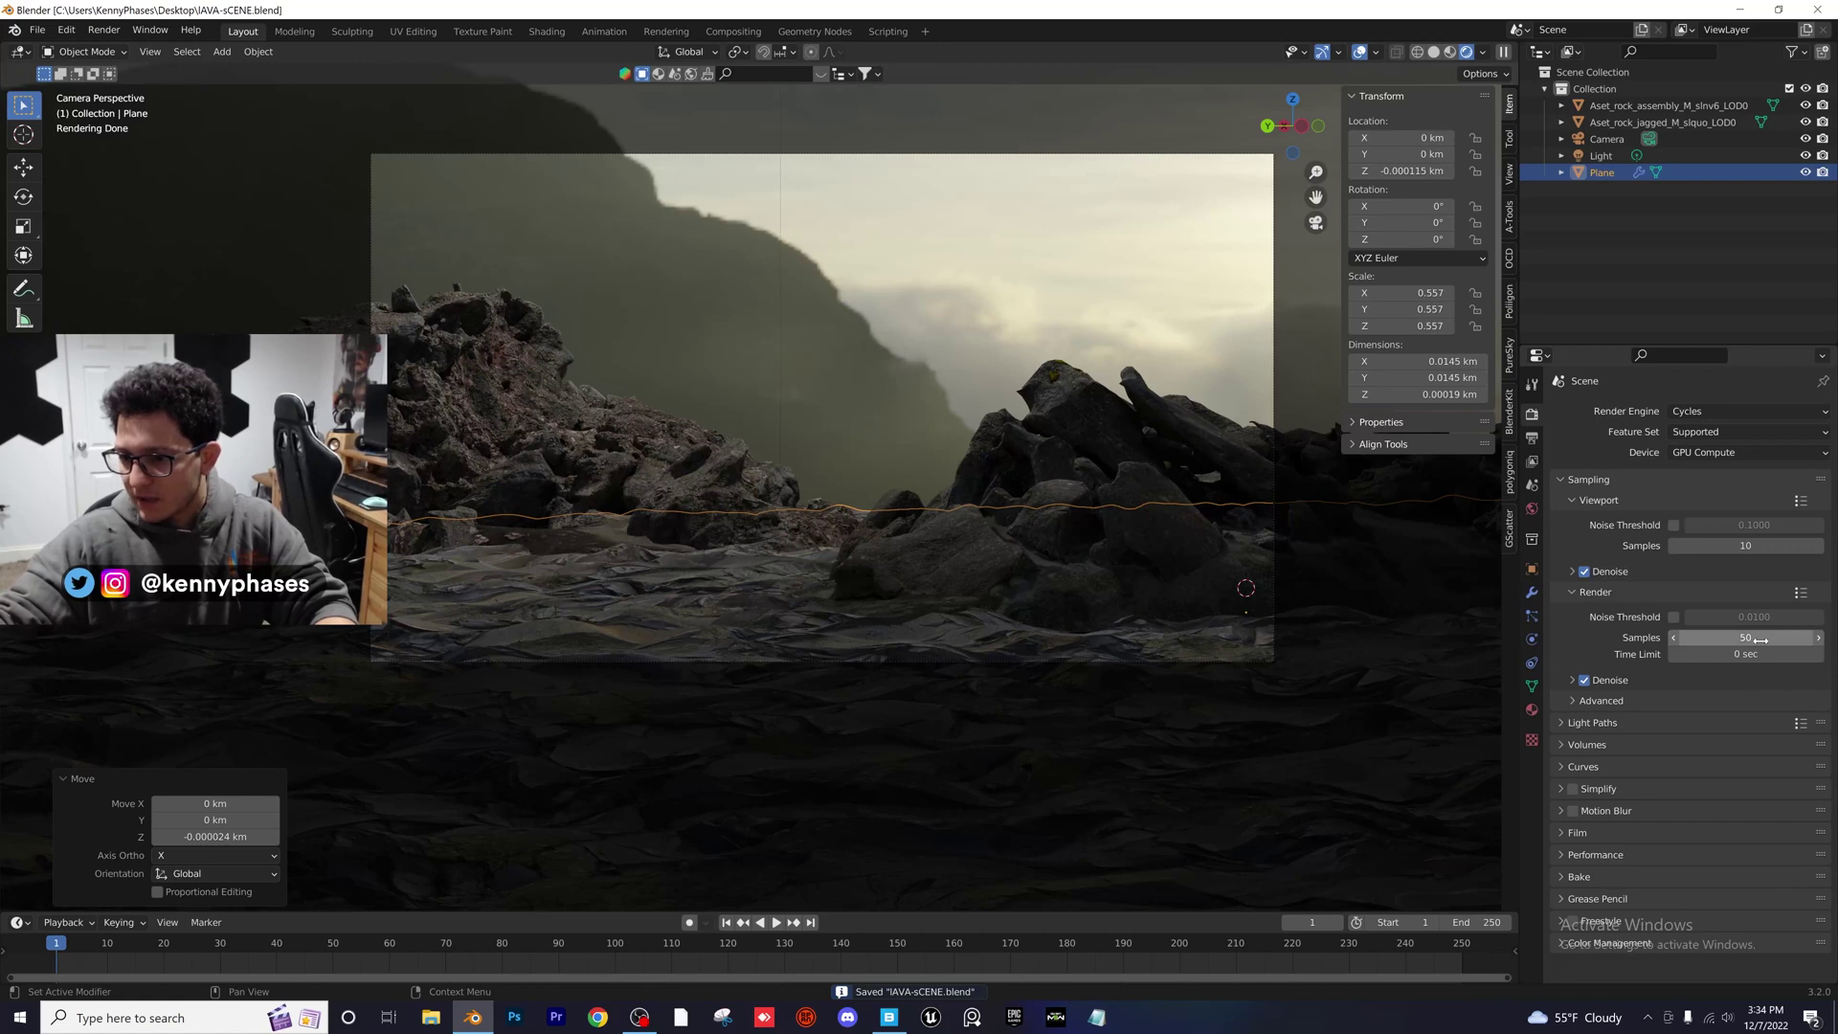
Set render samples to 300 and save the scene
click(1764, 637)
text(10)
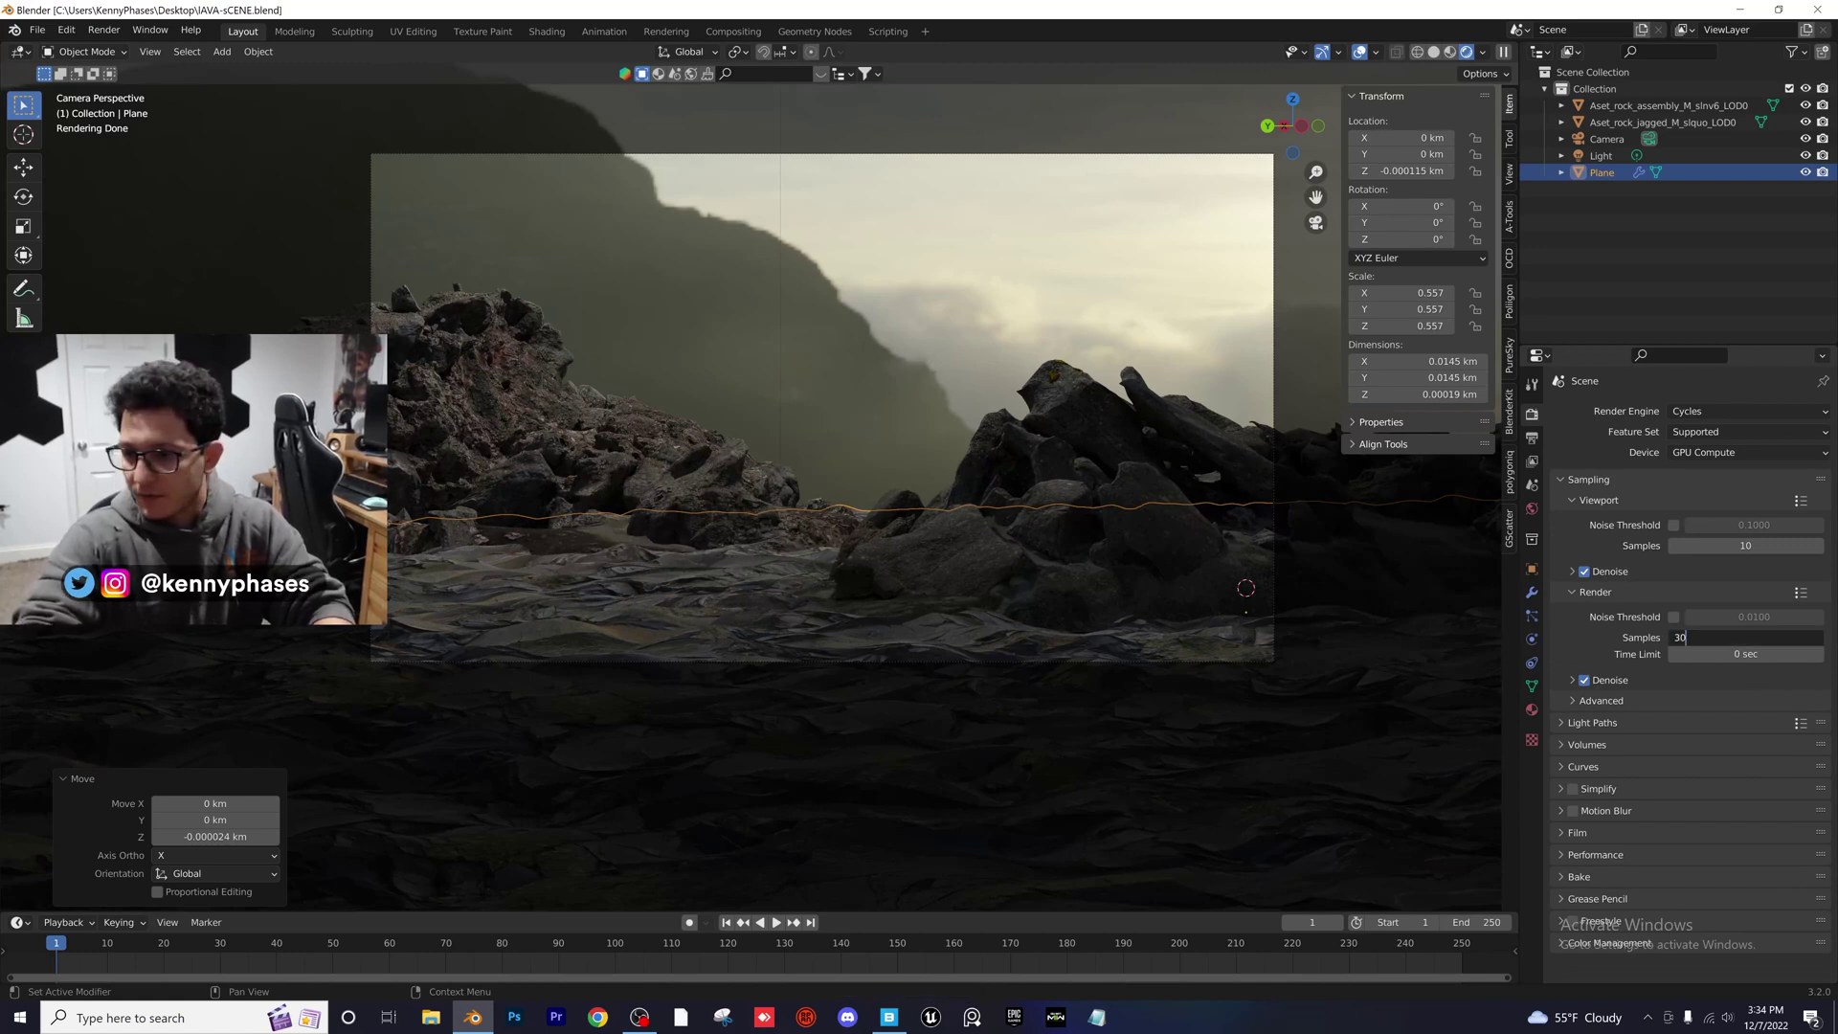
text(0)
key(Return)
key(ctrl+s)
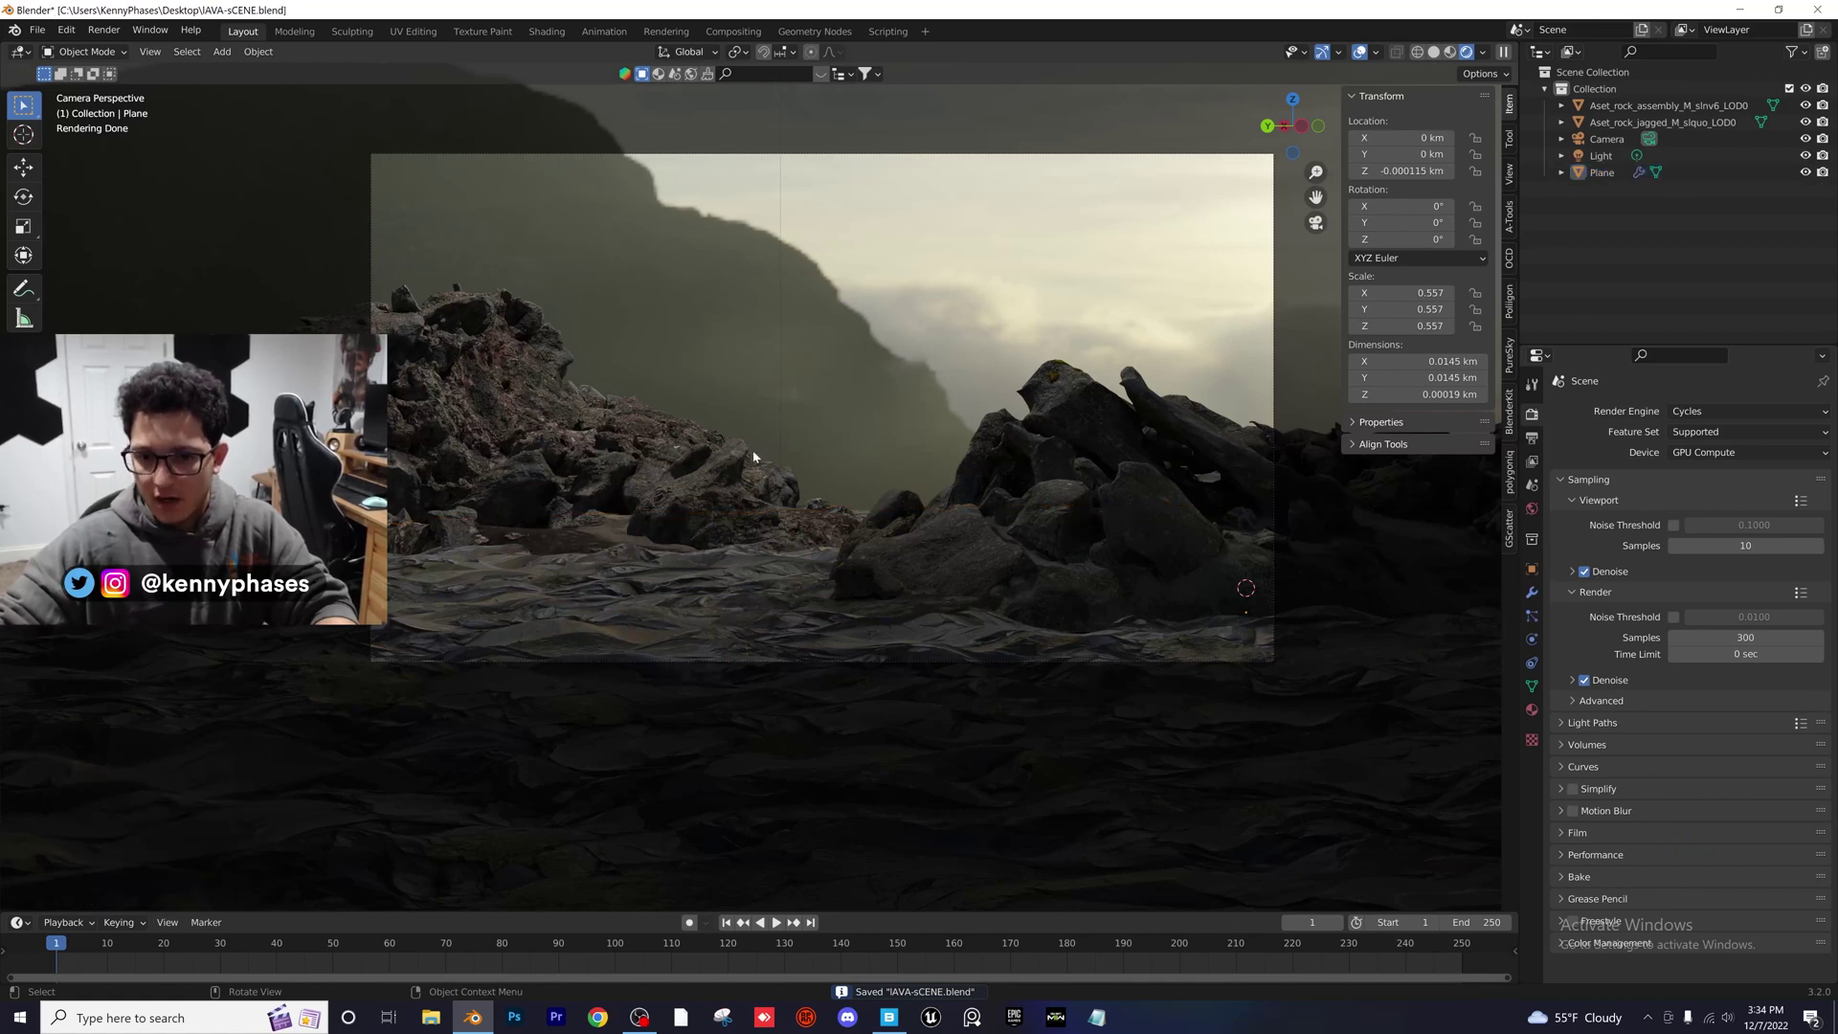
Enable depth of field on the camera with the jagged rock as focus object
click(1606, 139)
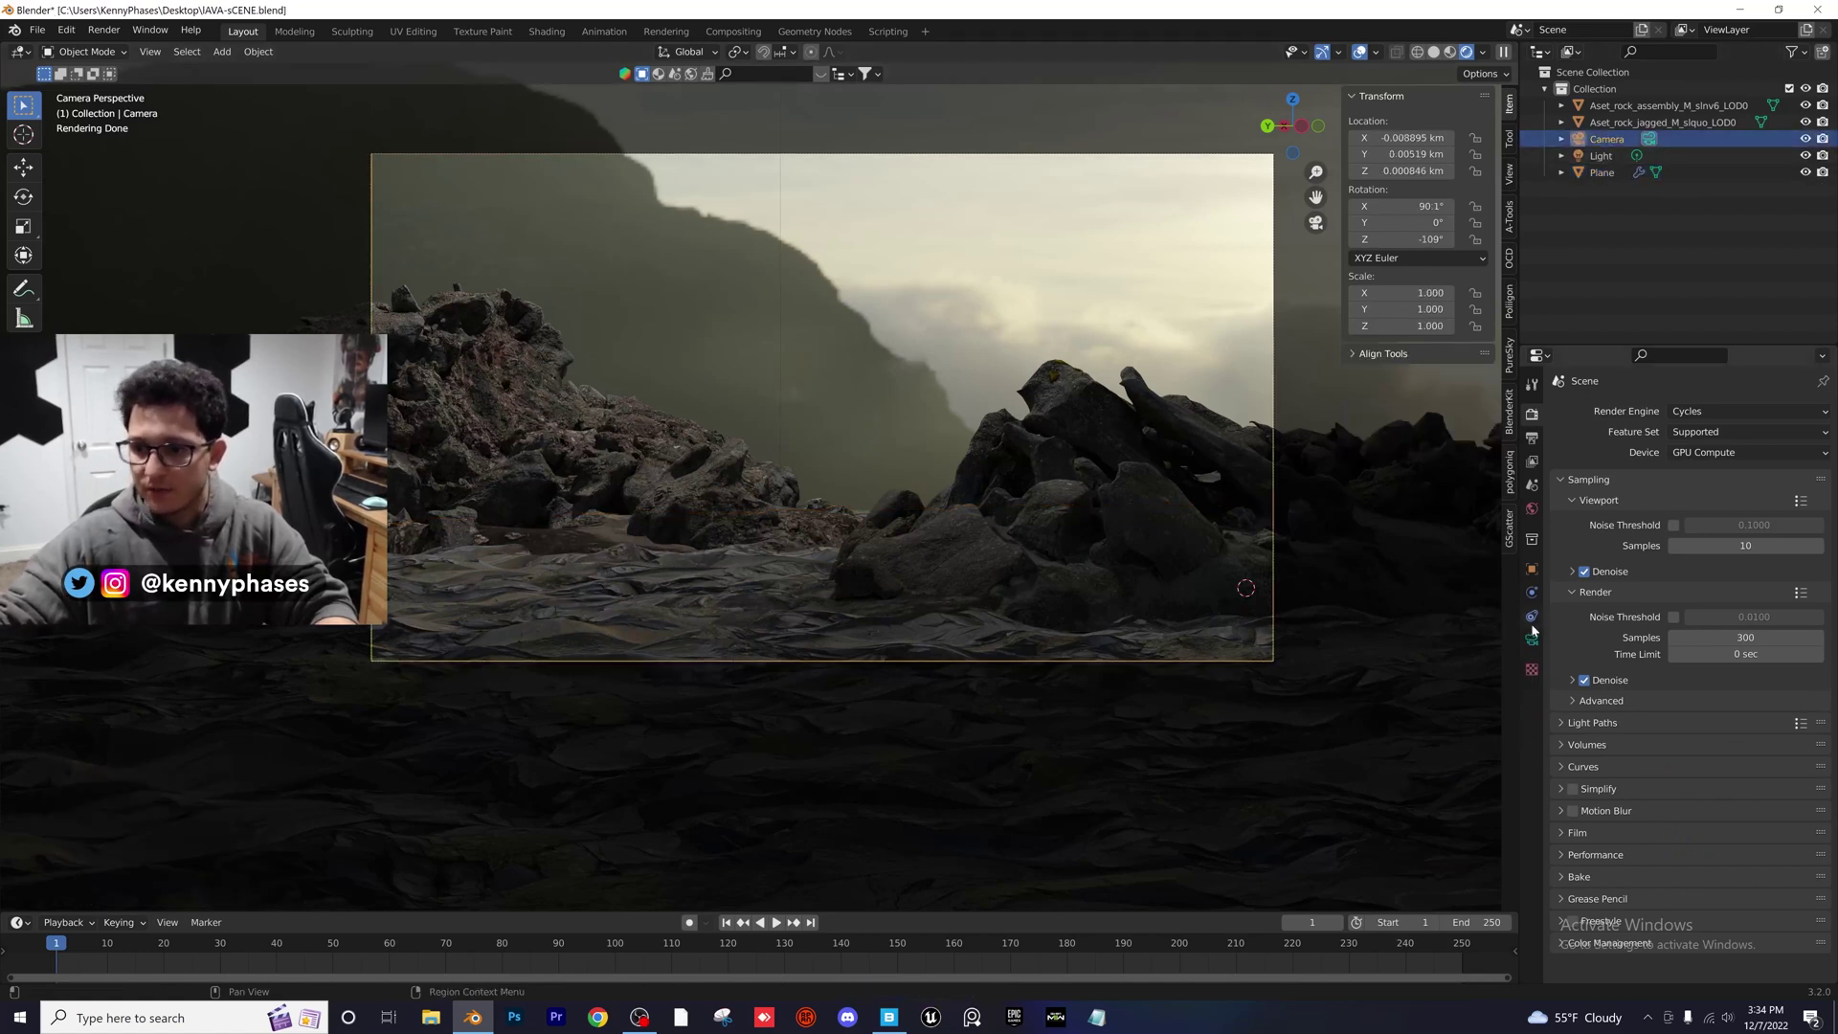
click(1531, 640)
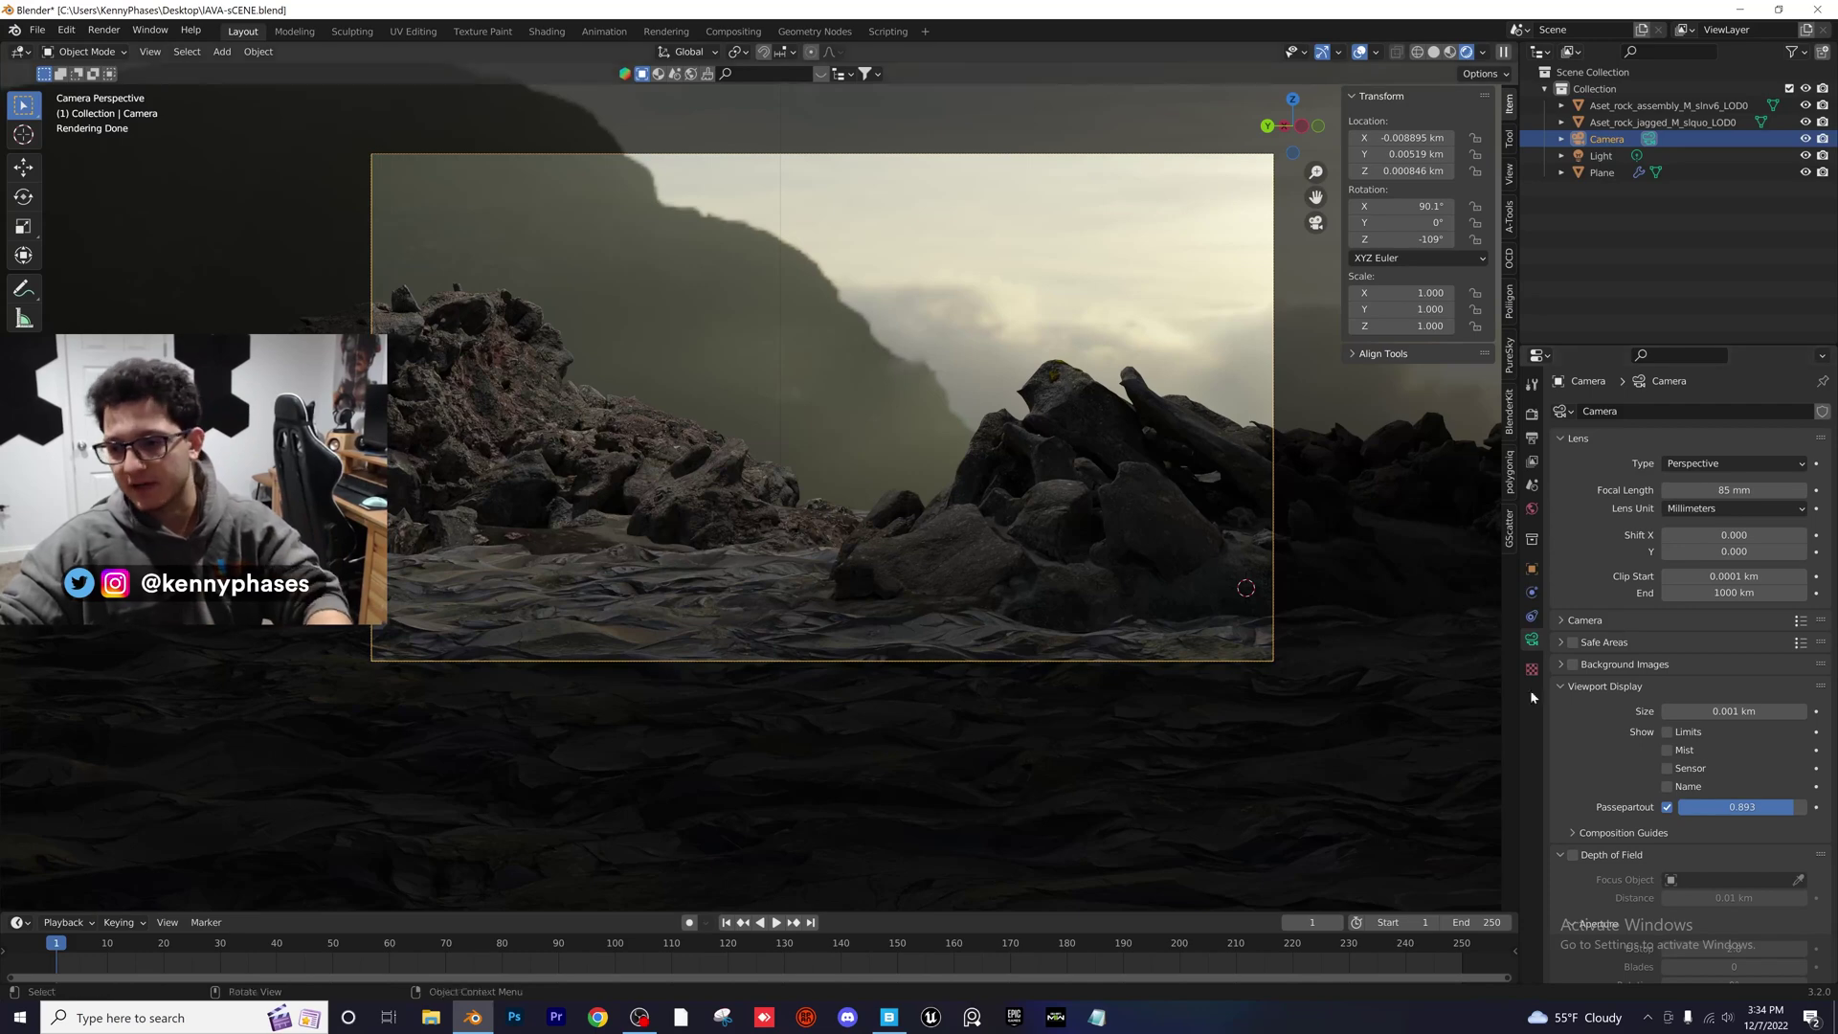
click(1617, 686)
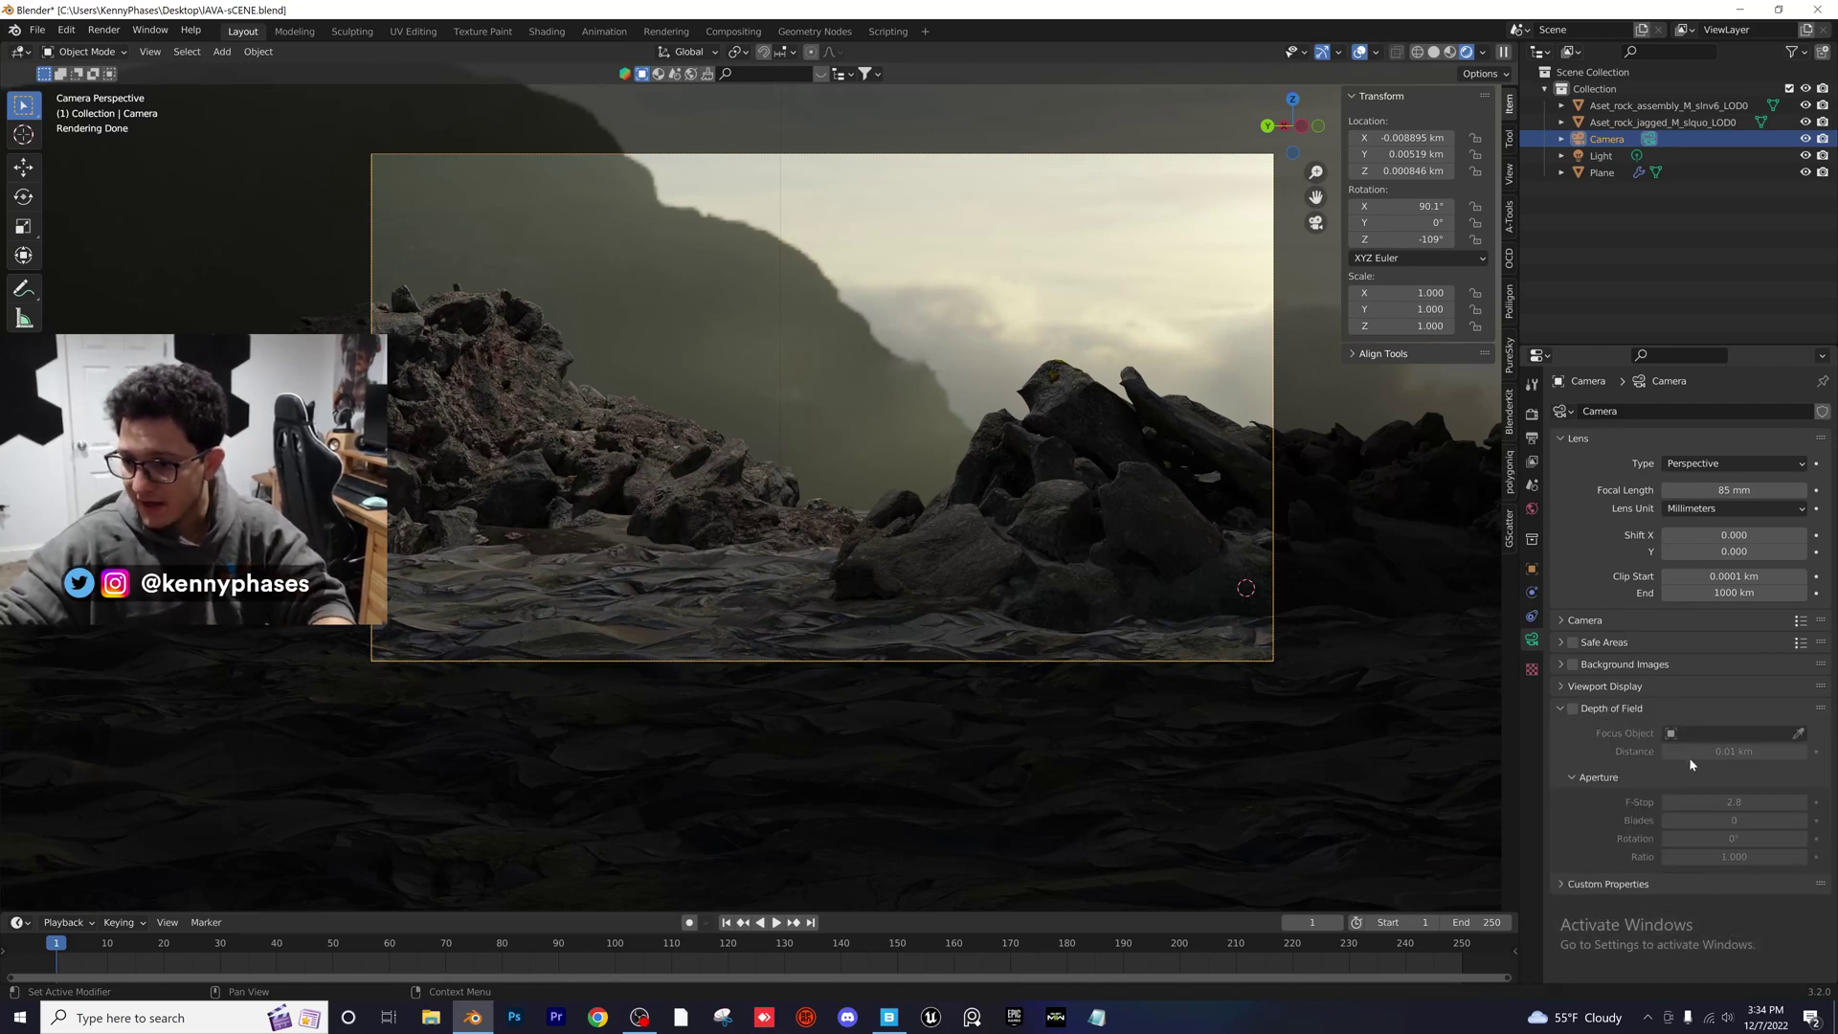
click(1573, 708)
click(1797, 733)
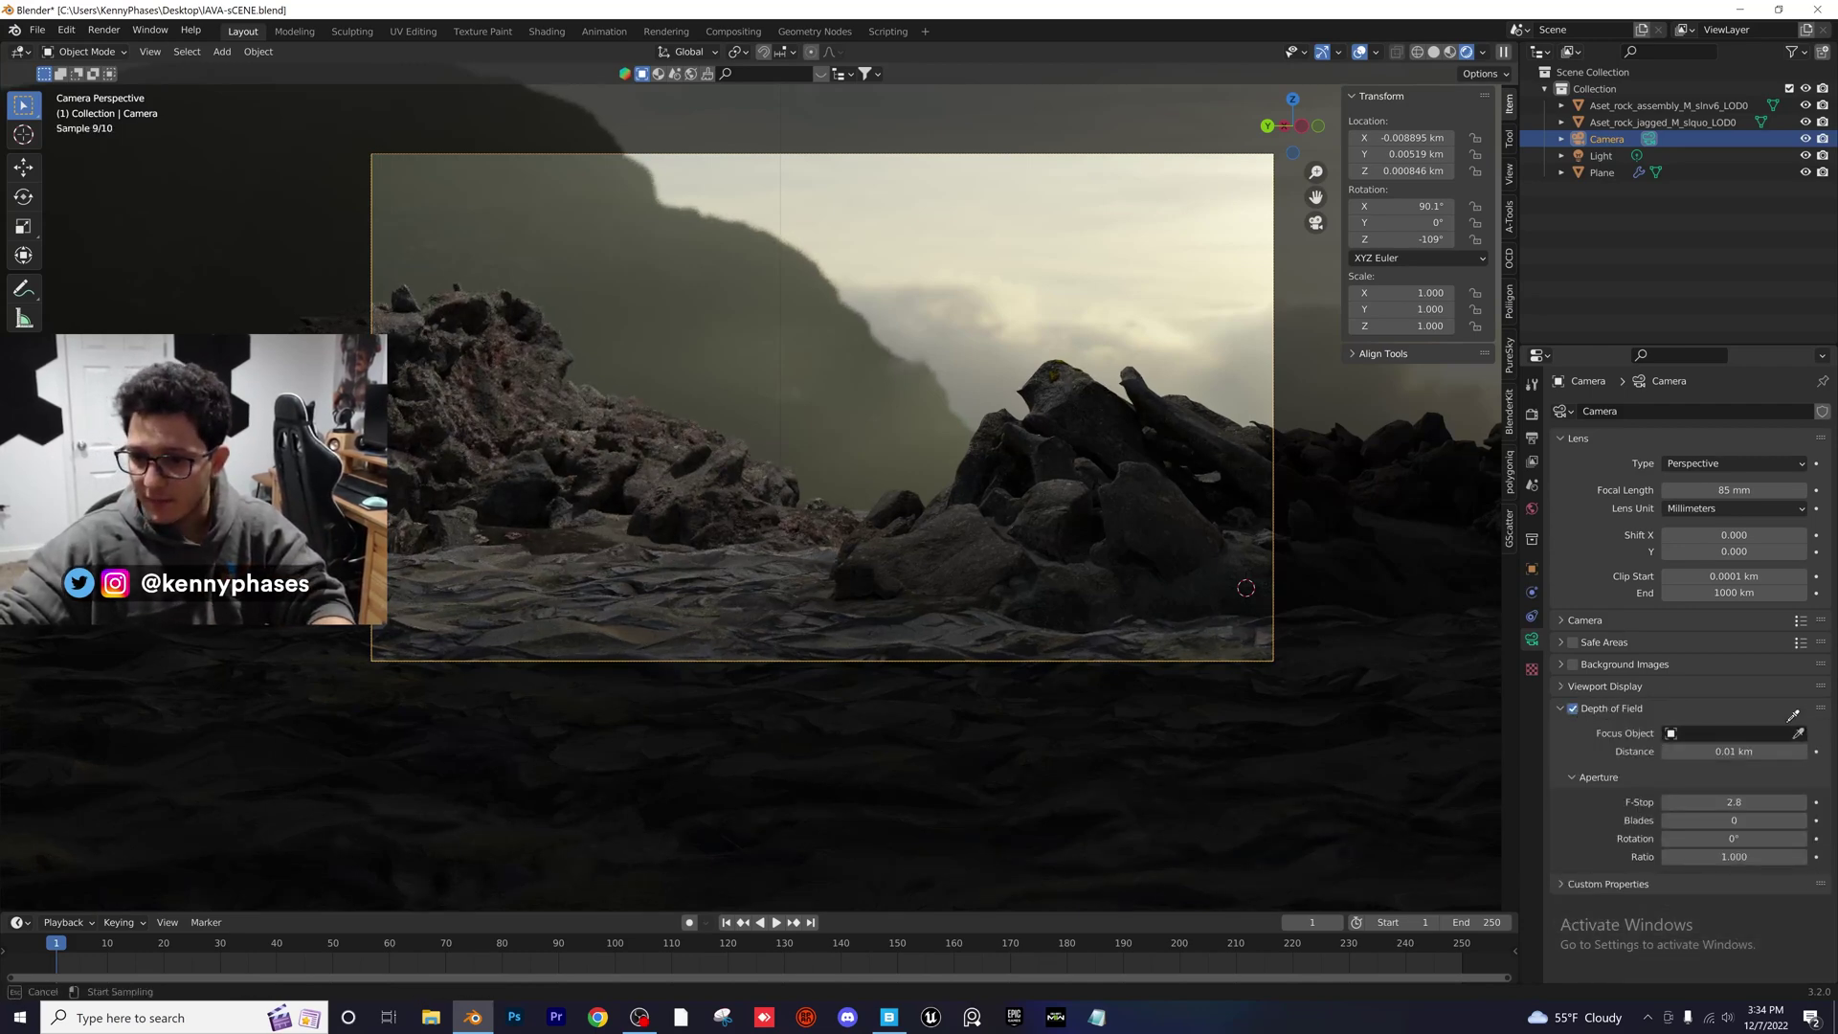
click(1015, 499)
Set the camera's F-Stop to 1.0
click(1733, 802)
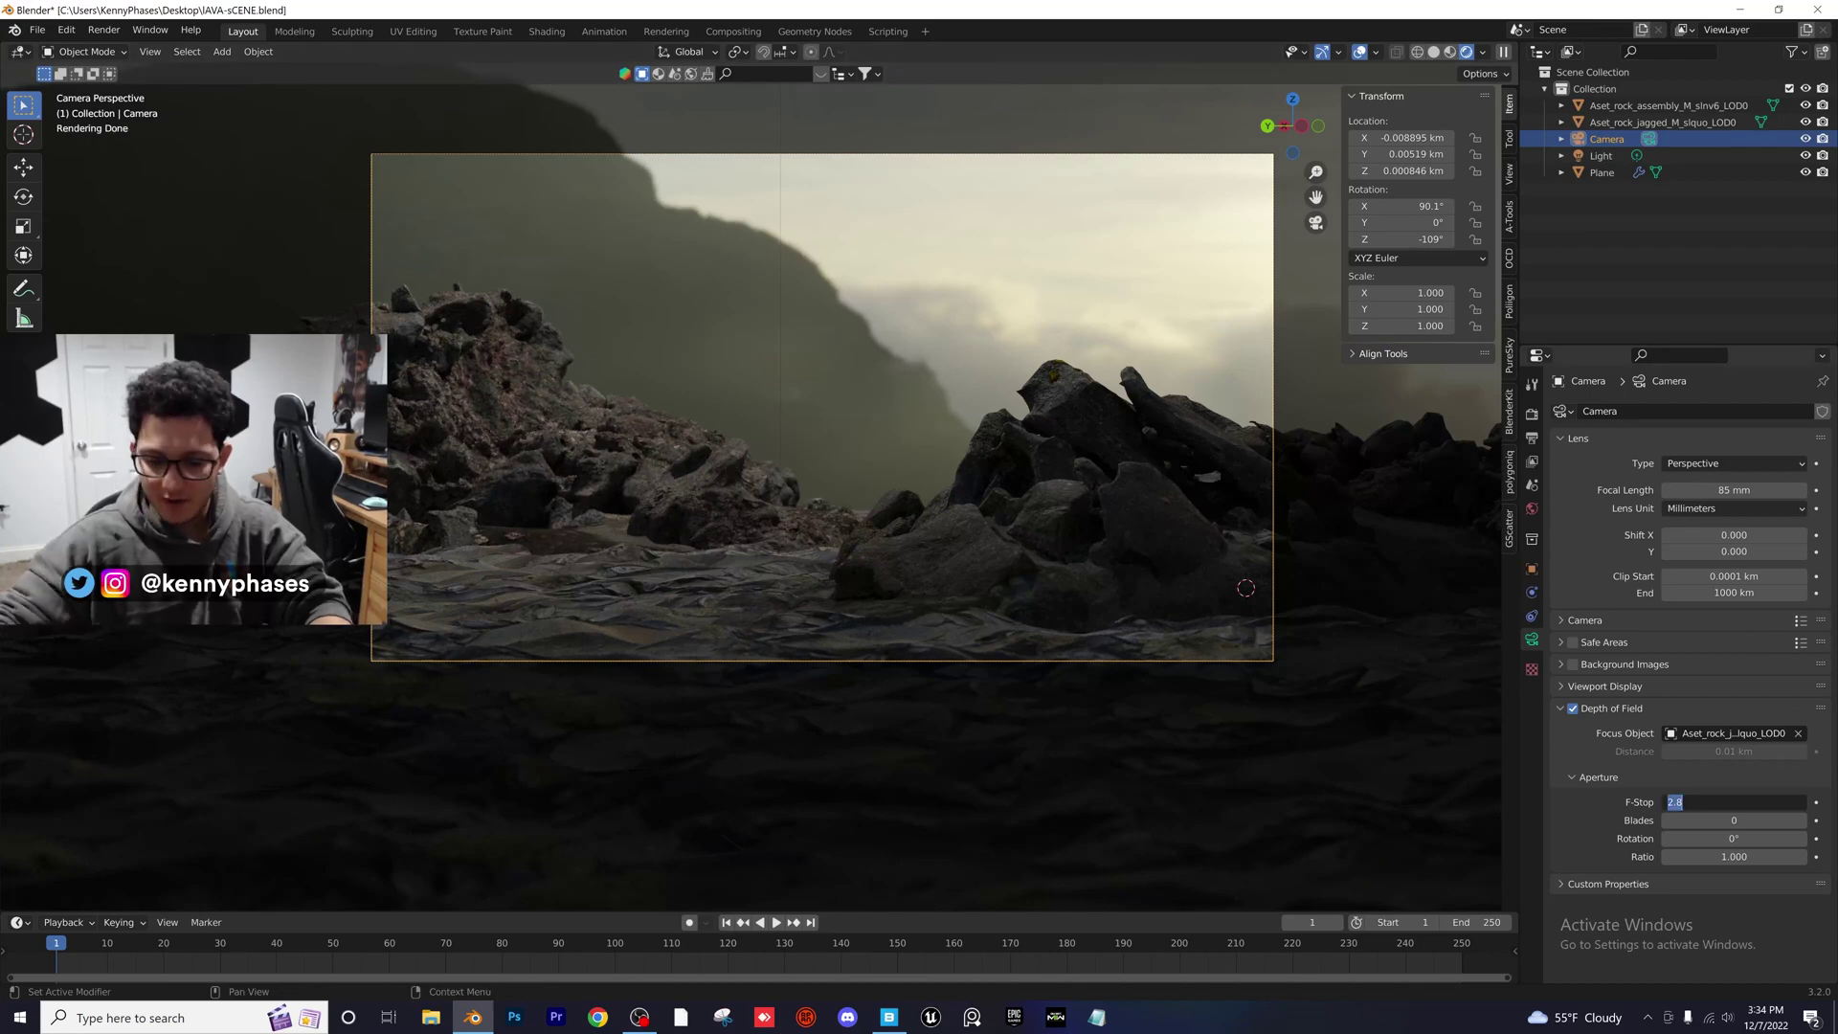
text(.2)
key(Return)
scroll(626, 391, up, 2)
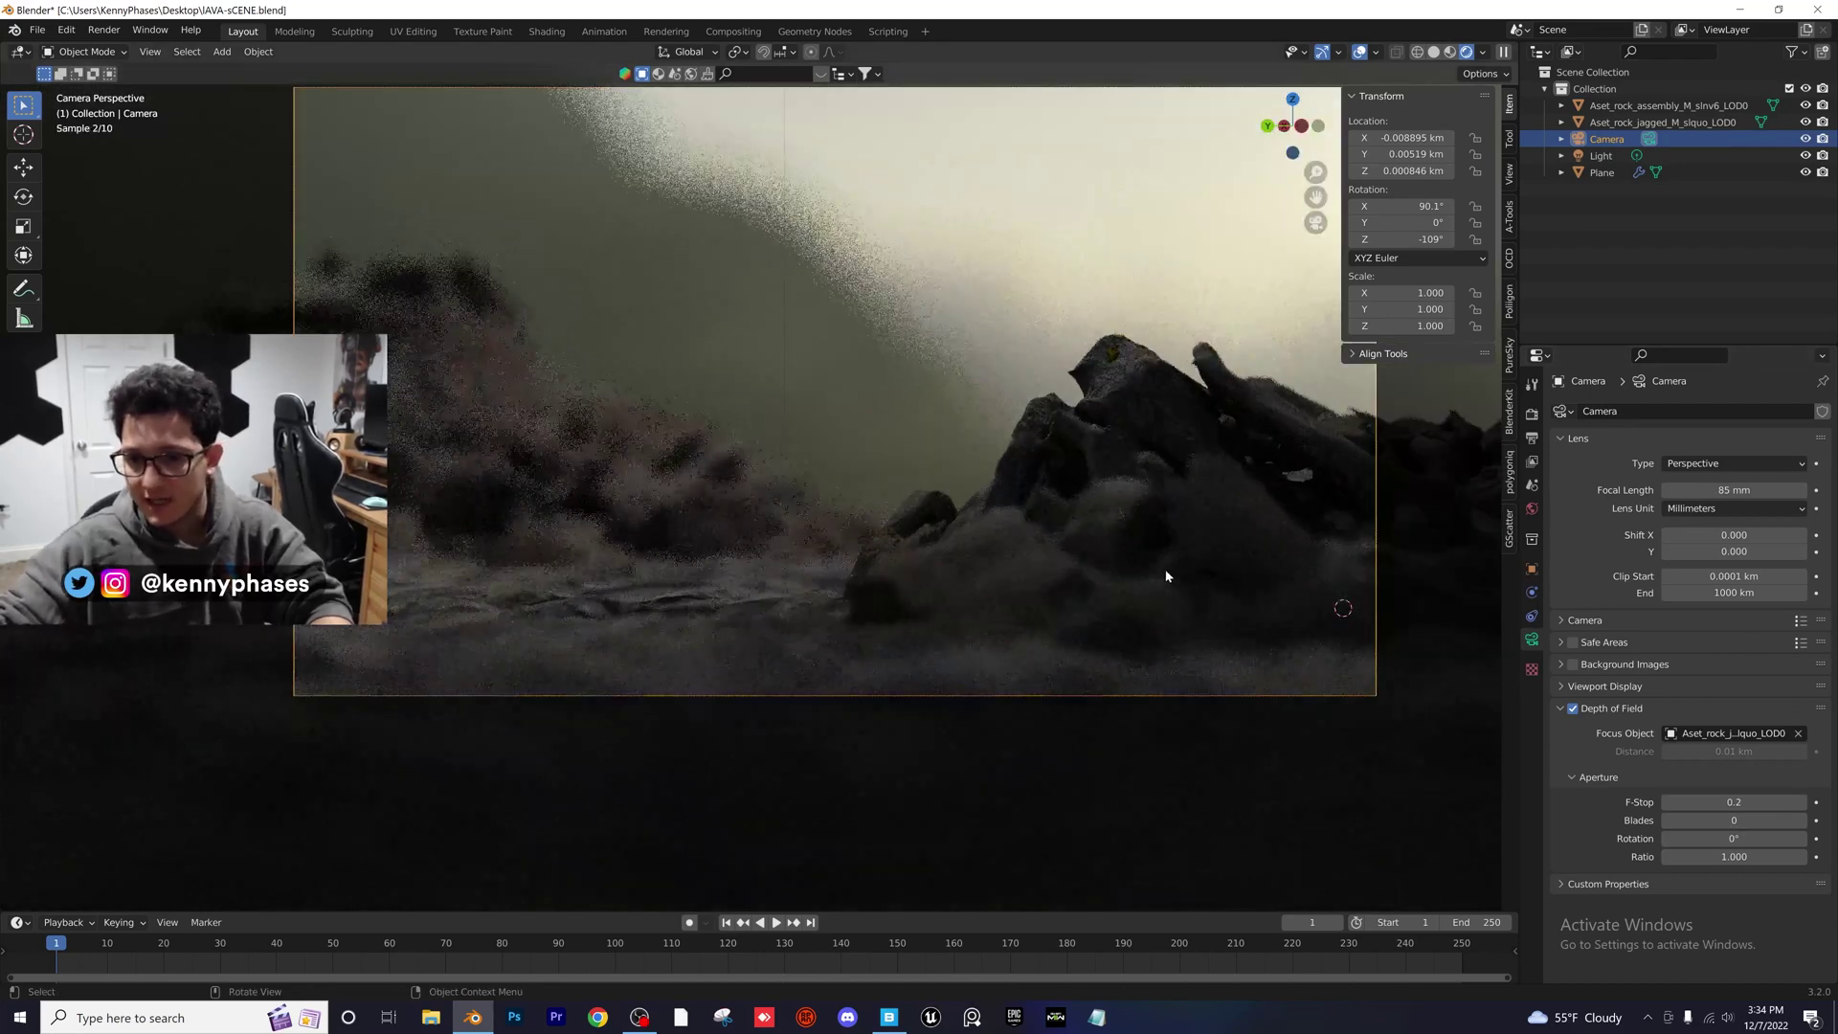
click(1804, 804)
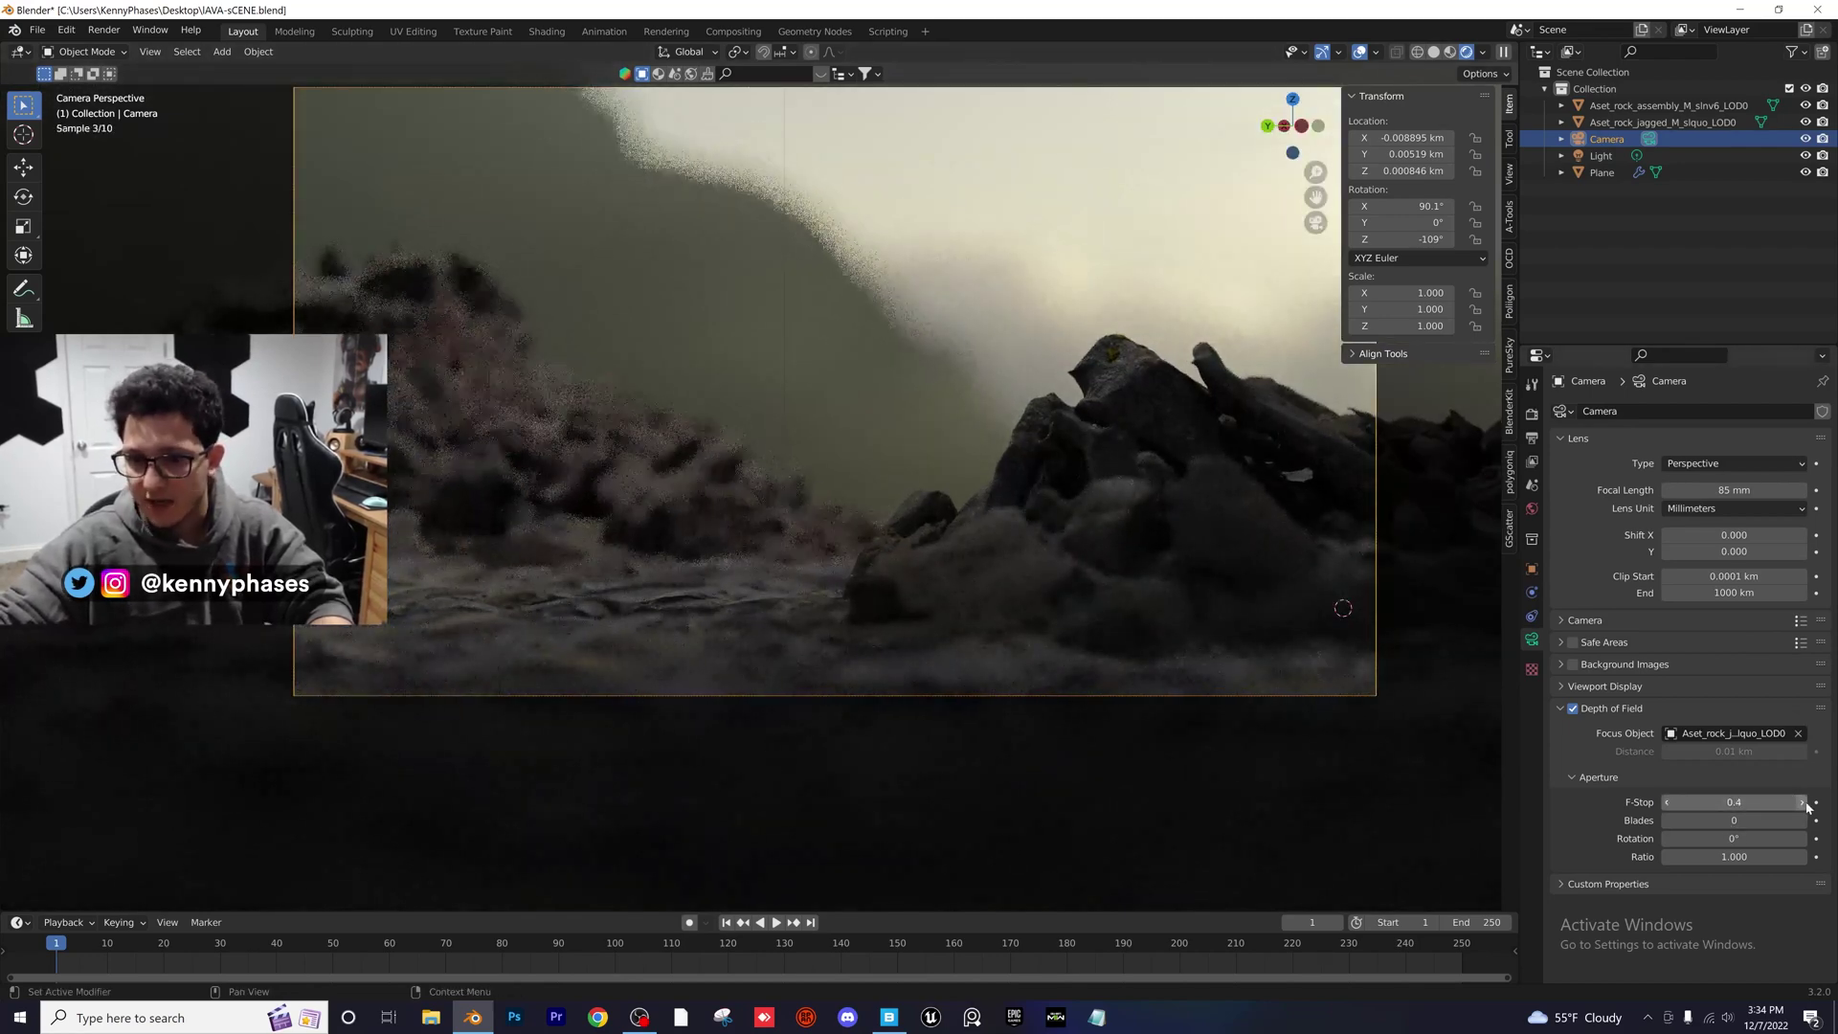
click(1805, 804)
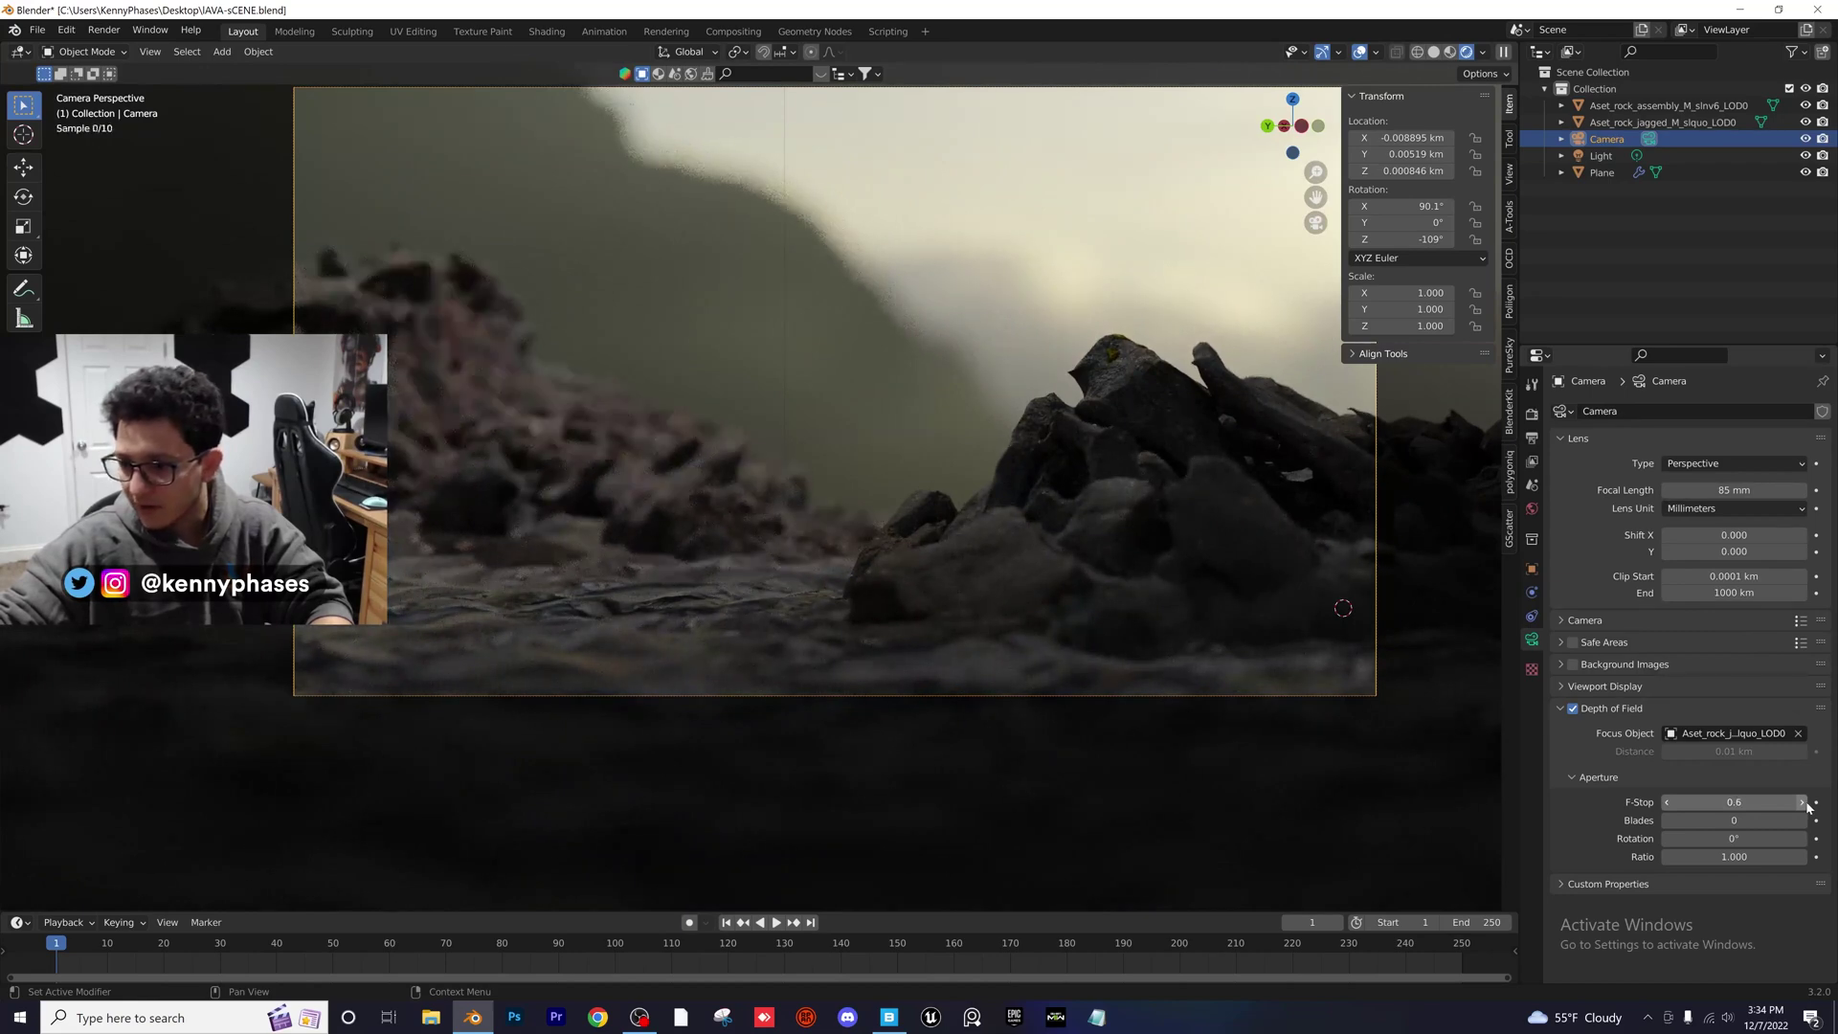
click(1805, 804)
click(1805, 805)
click(1805, 804)
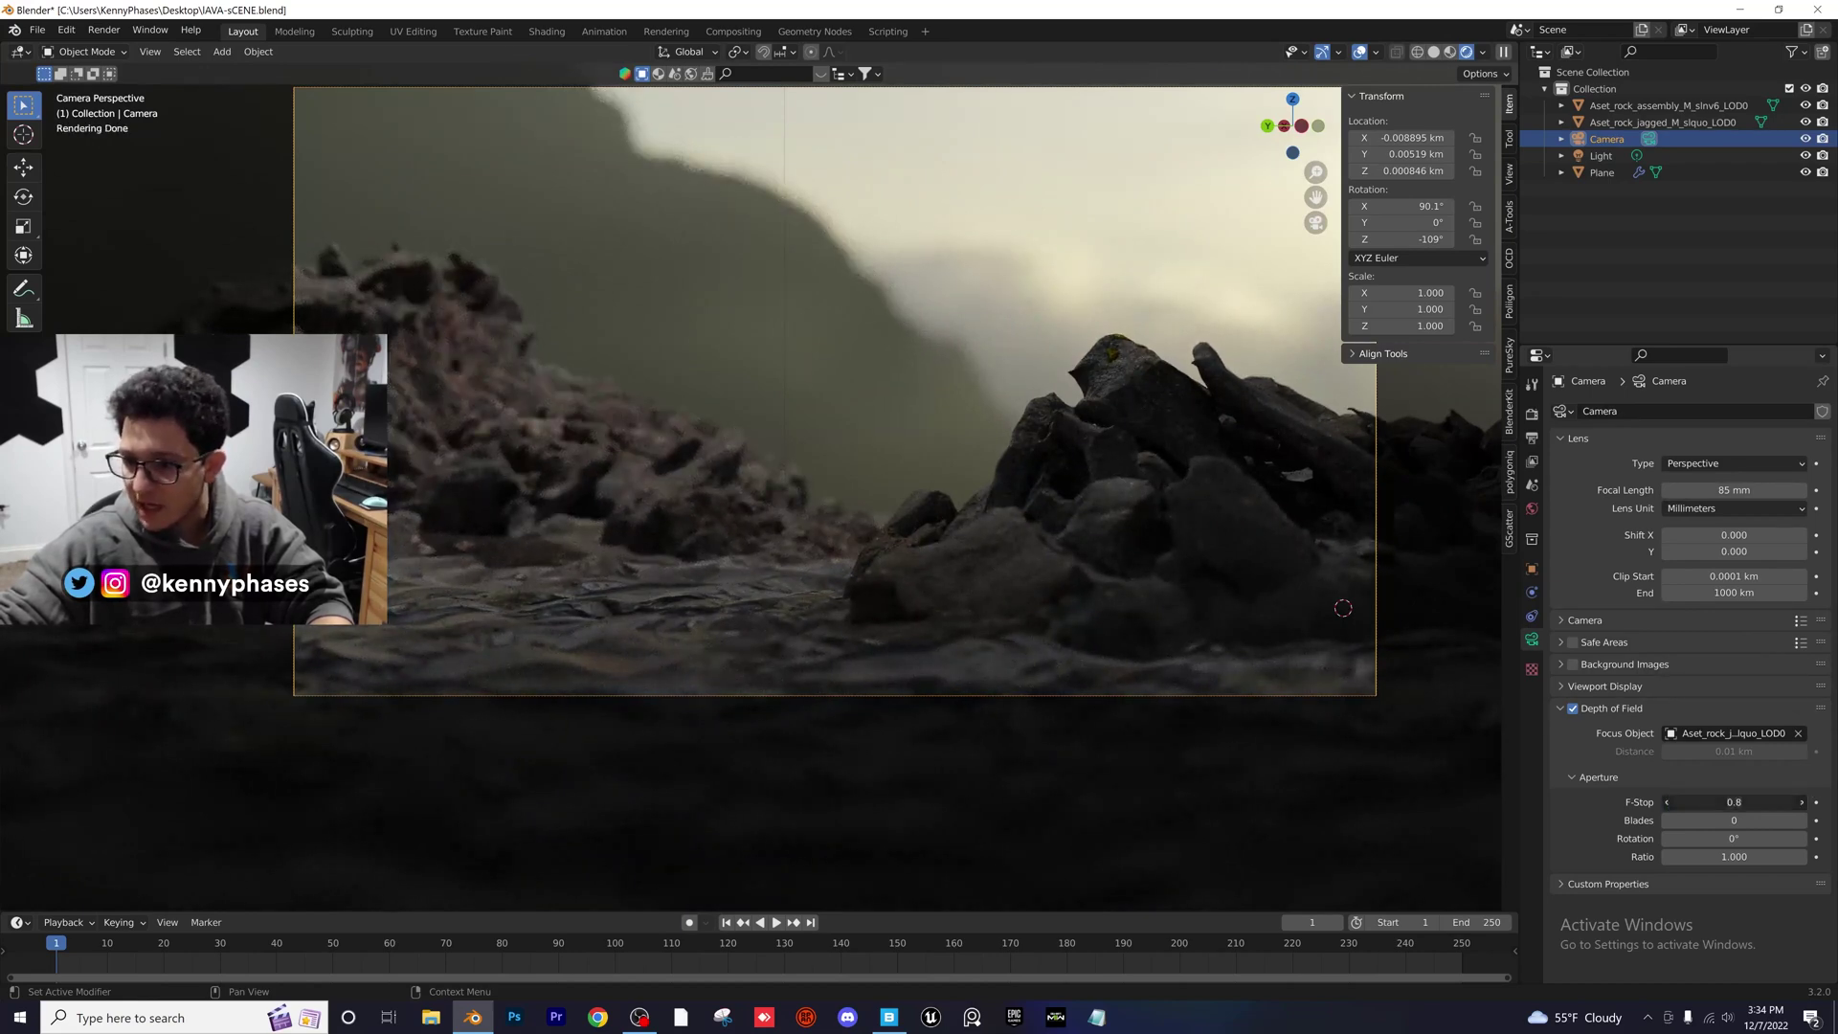
click(1805, 804)
Recentre the camera frame, save the file, and select the ground plane
scroll(871, 501, down, 1)
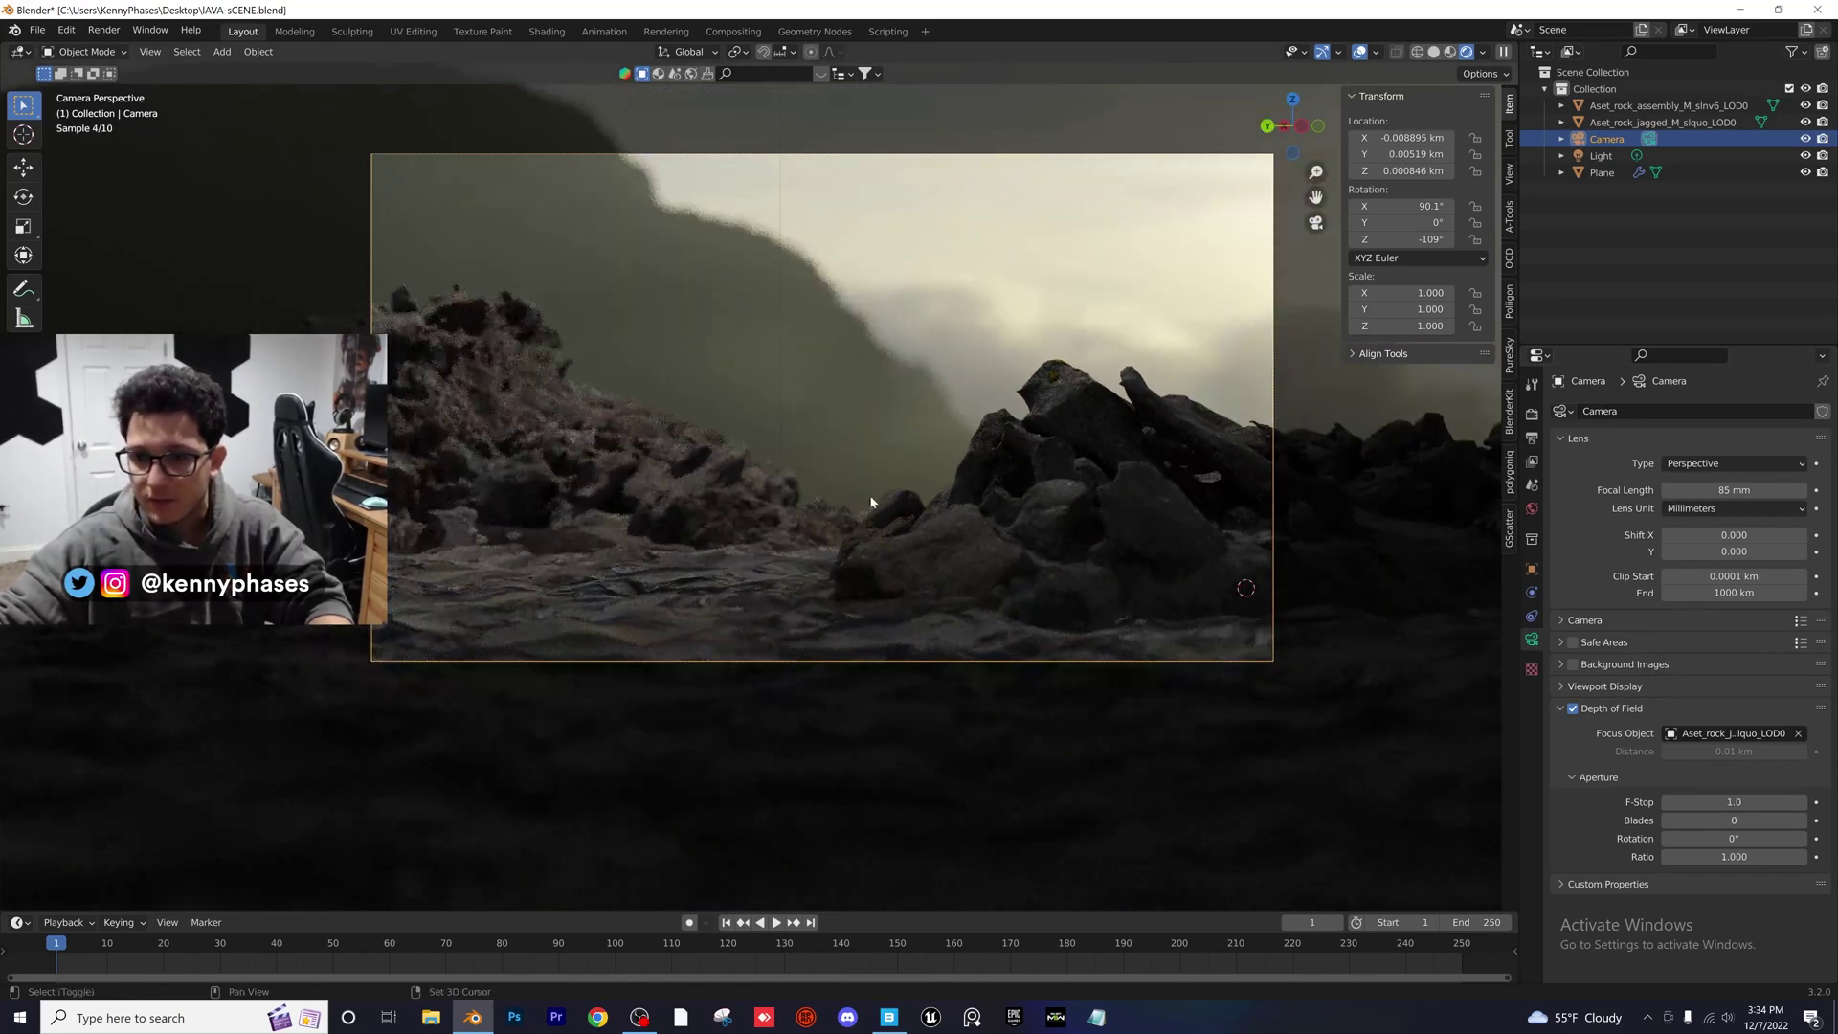
shift+middle_drag(871, 502, 828, 533)
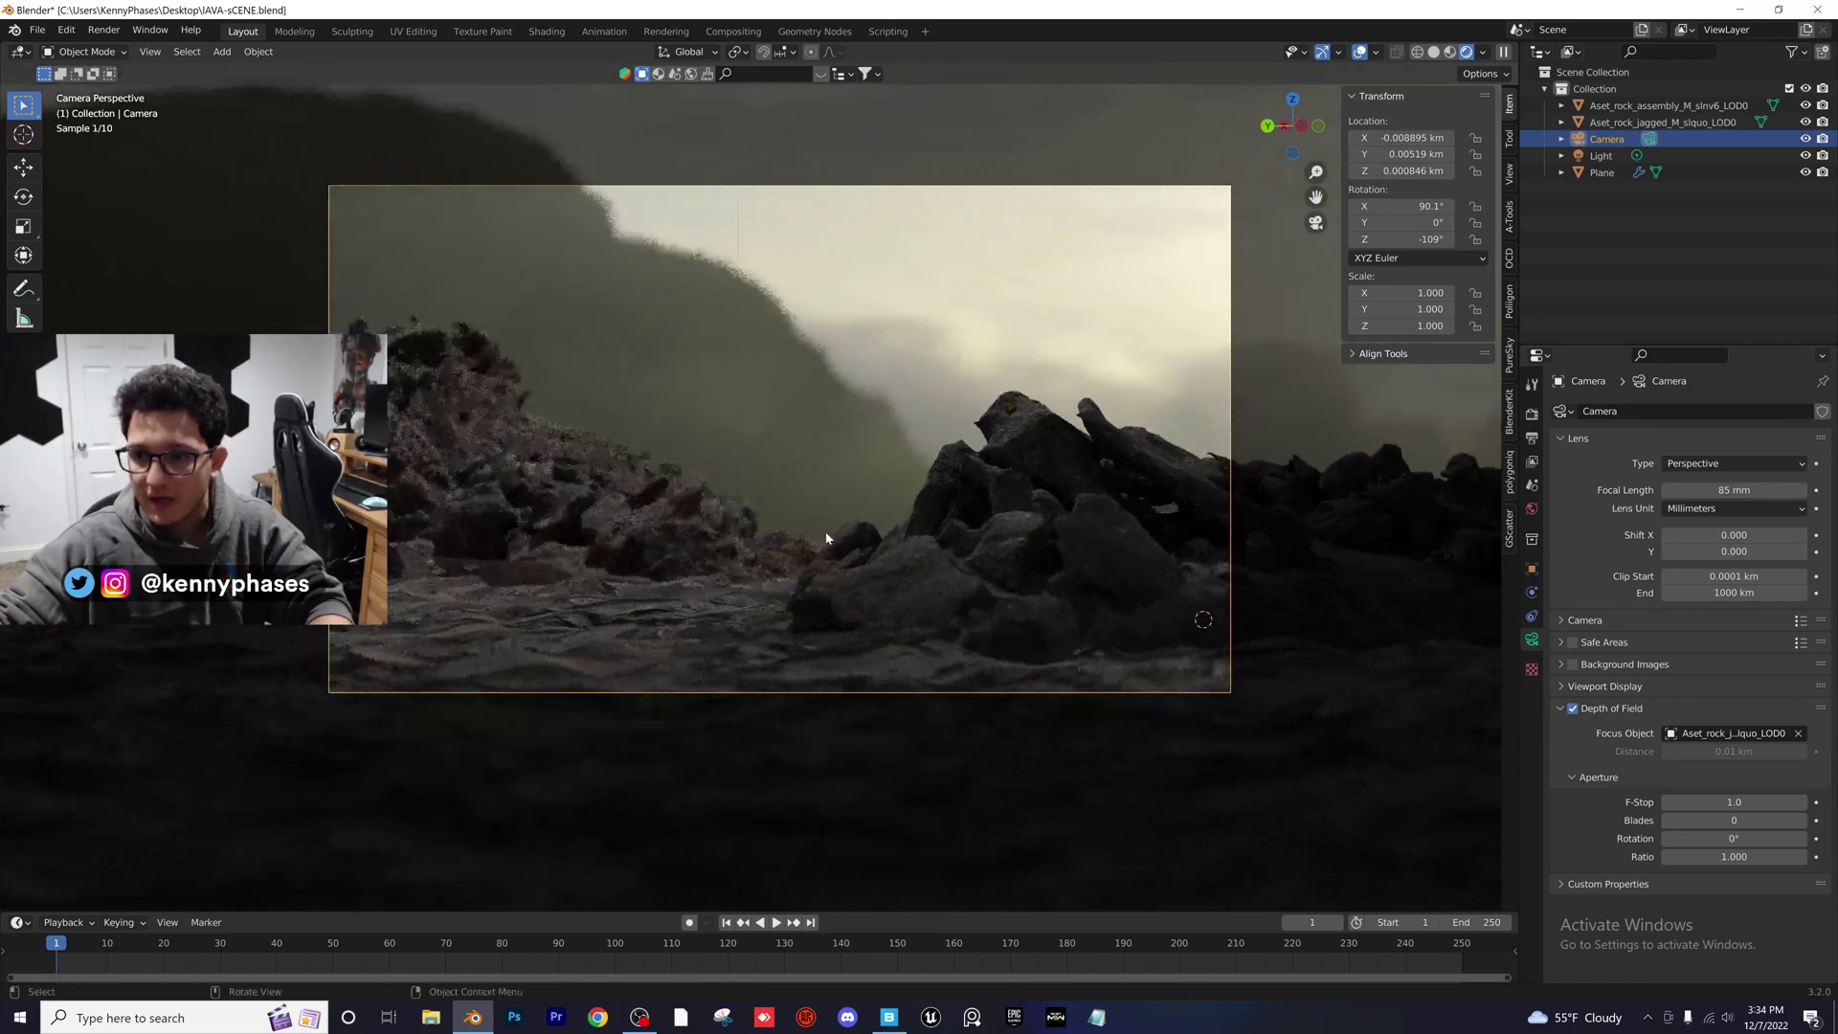
key(ctrl+s)
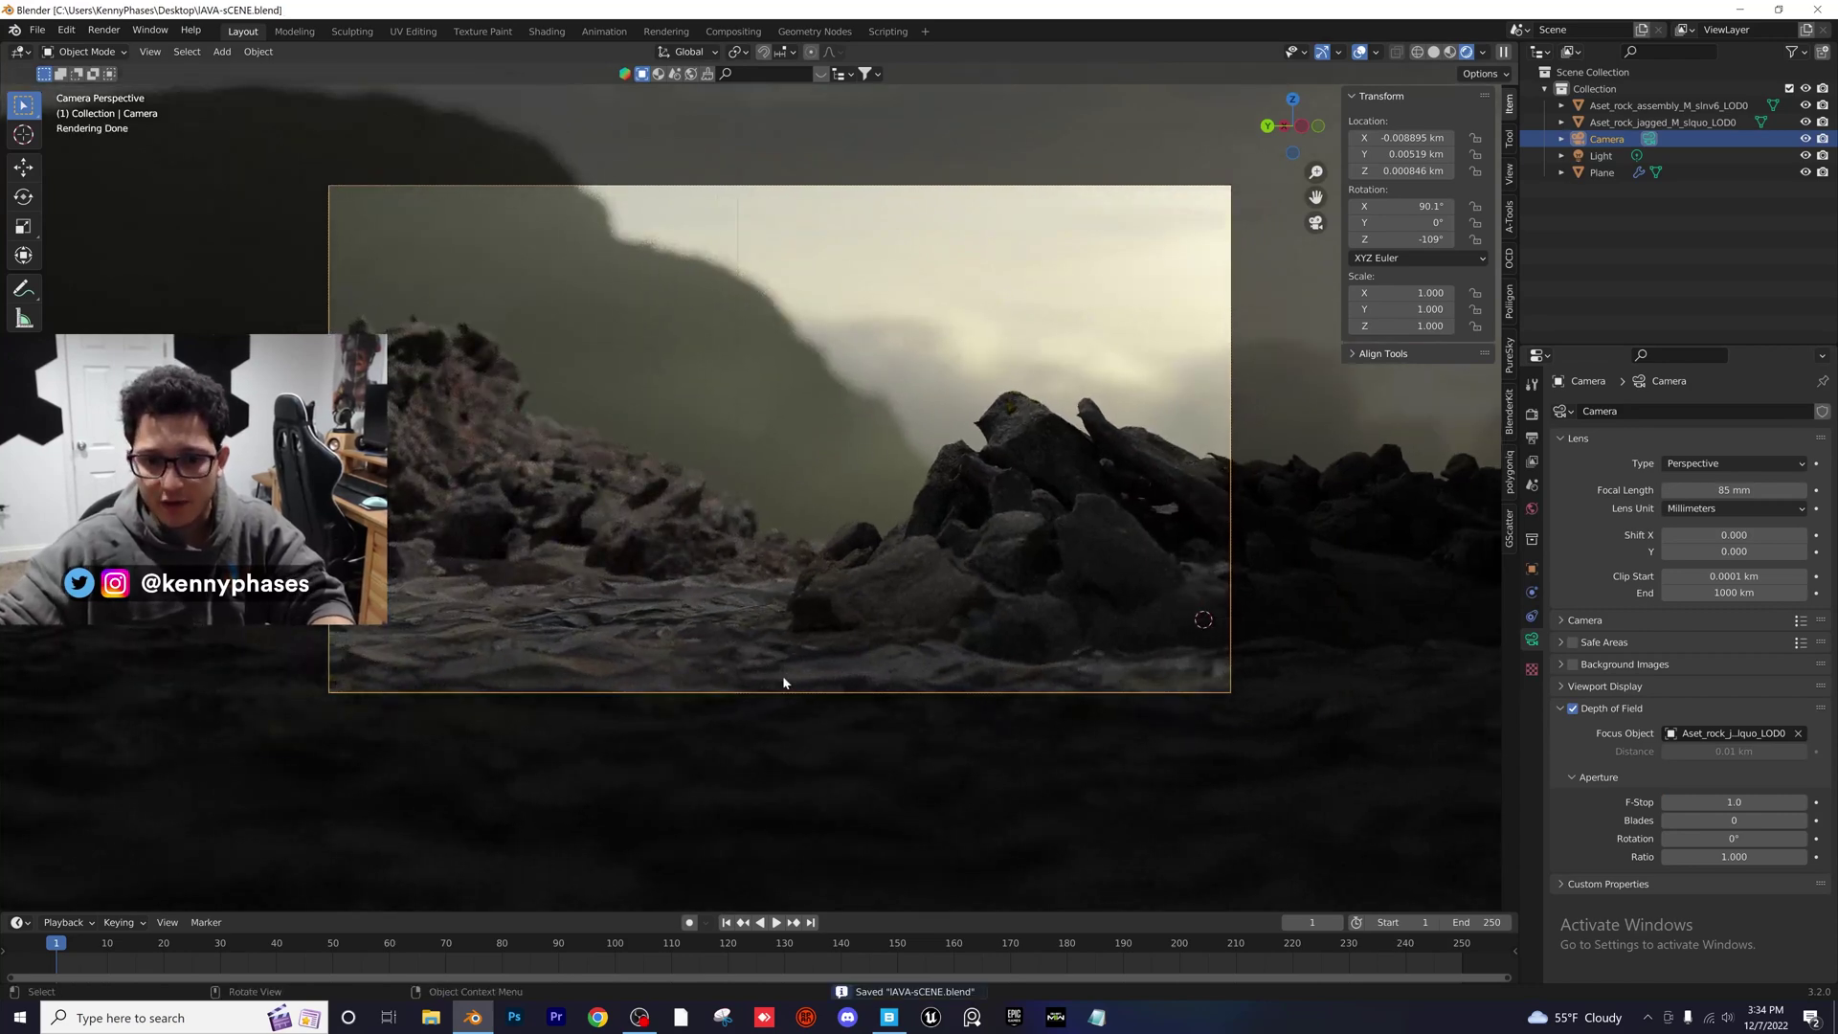
click(649, 616)
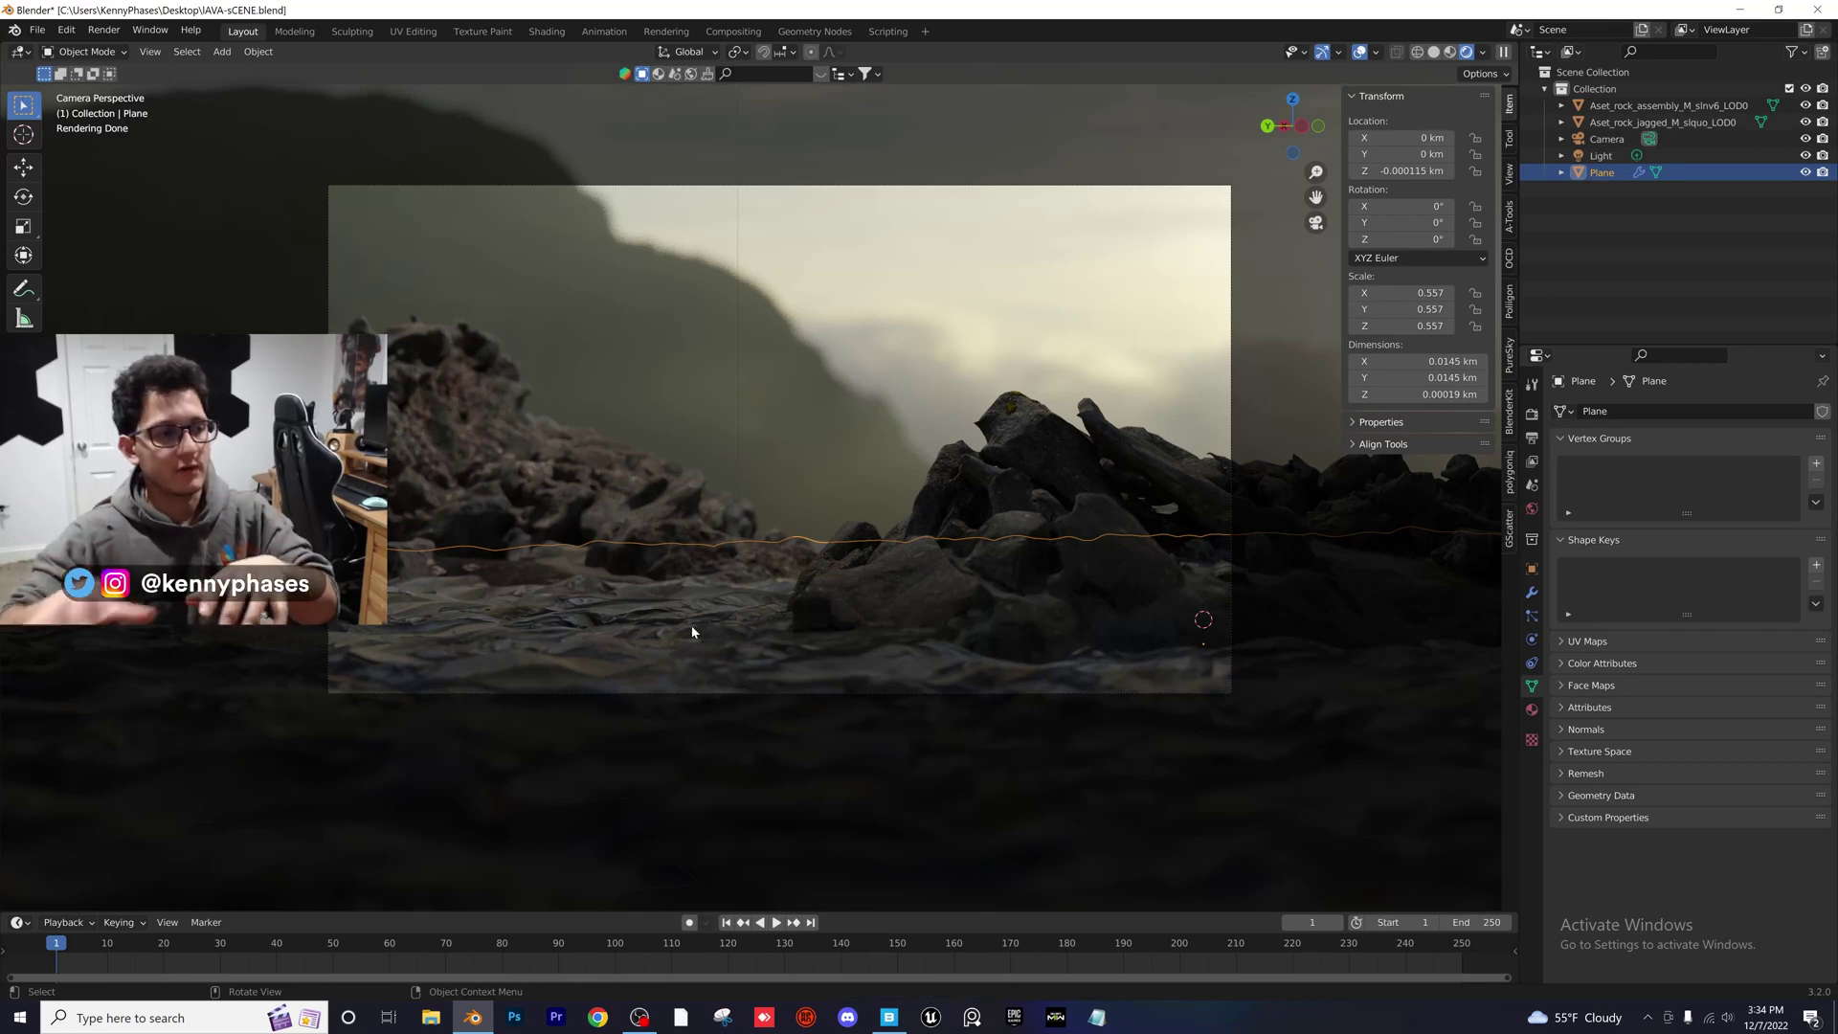
In Quixel Bridge, find Icelandic Rock in the Iceland collection and export it to Blender
click(889, 1017)
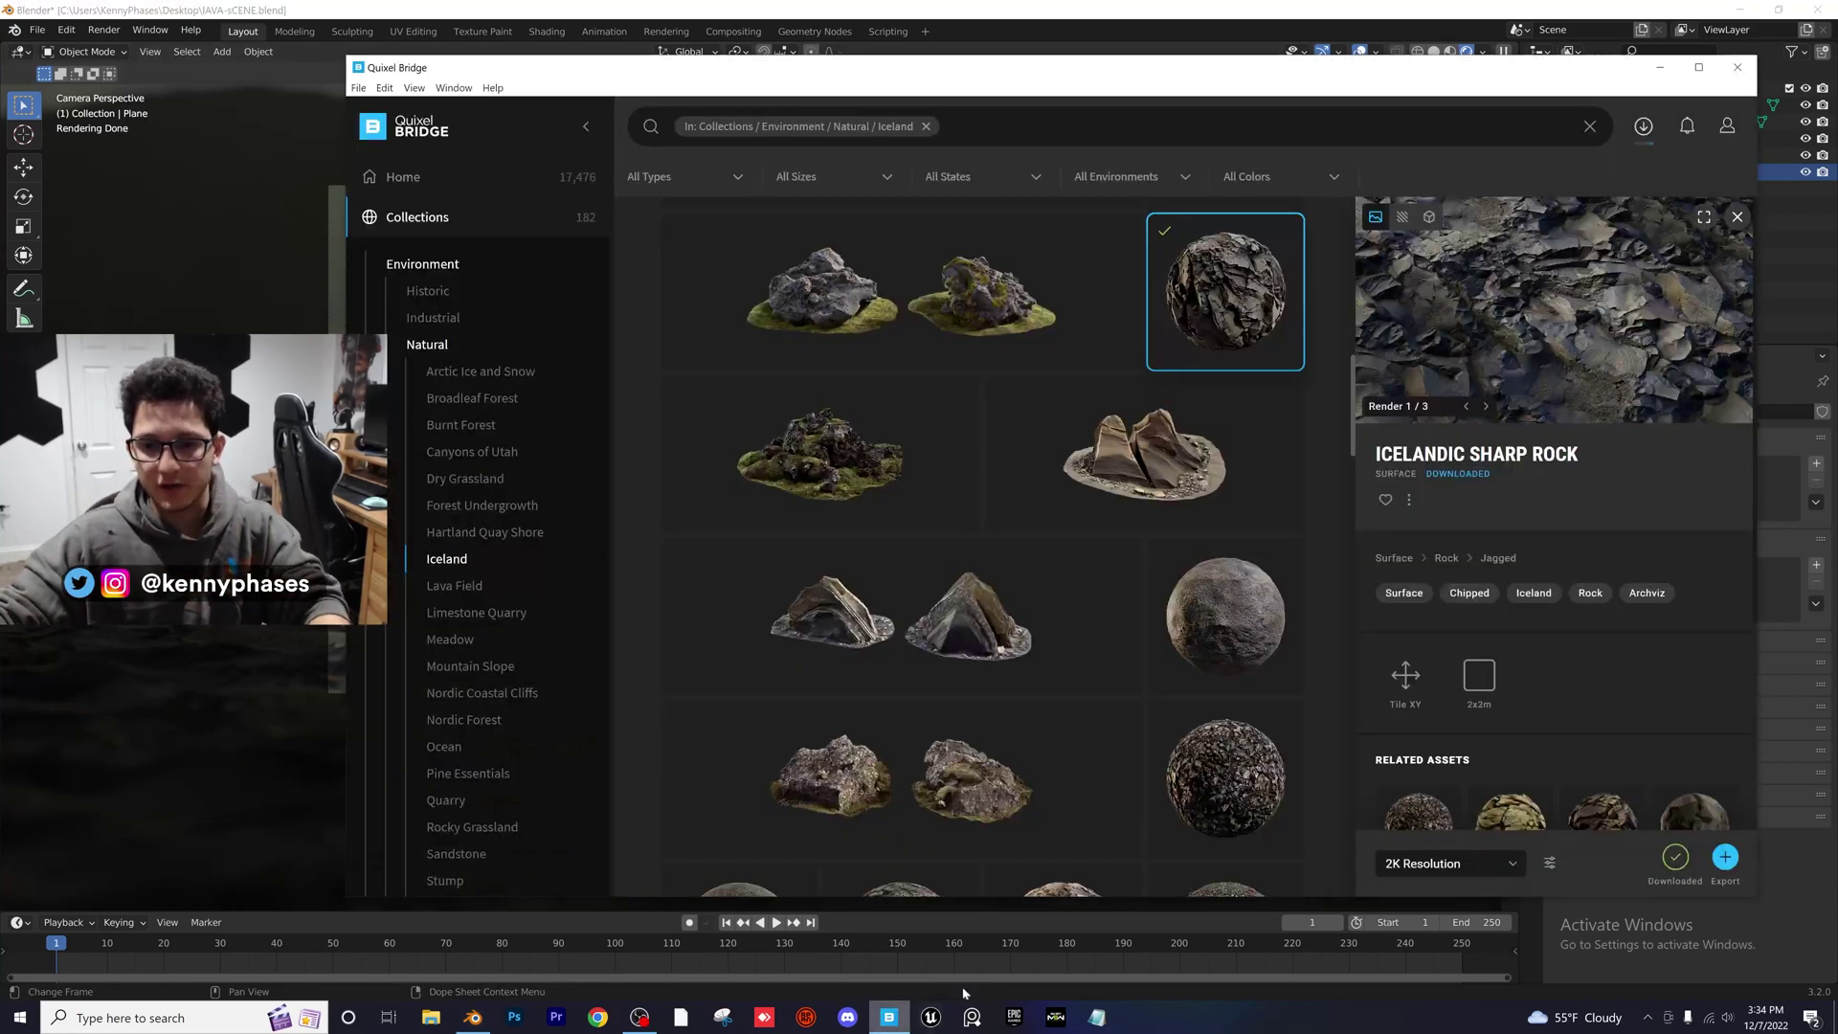
scroll(1056, 498, up, 5)
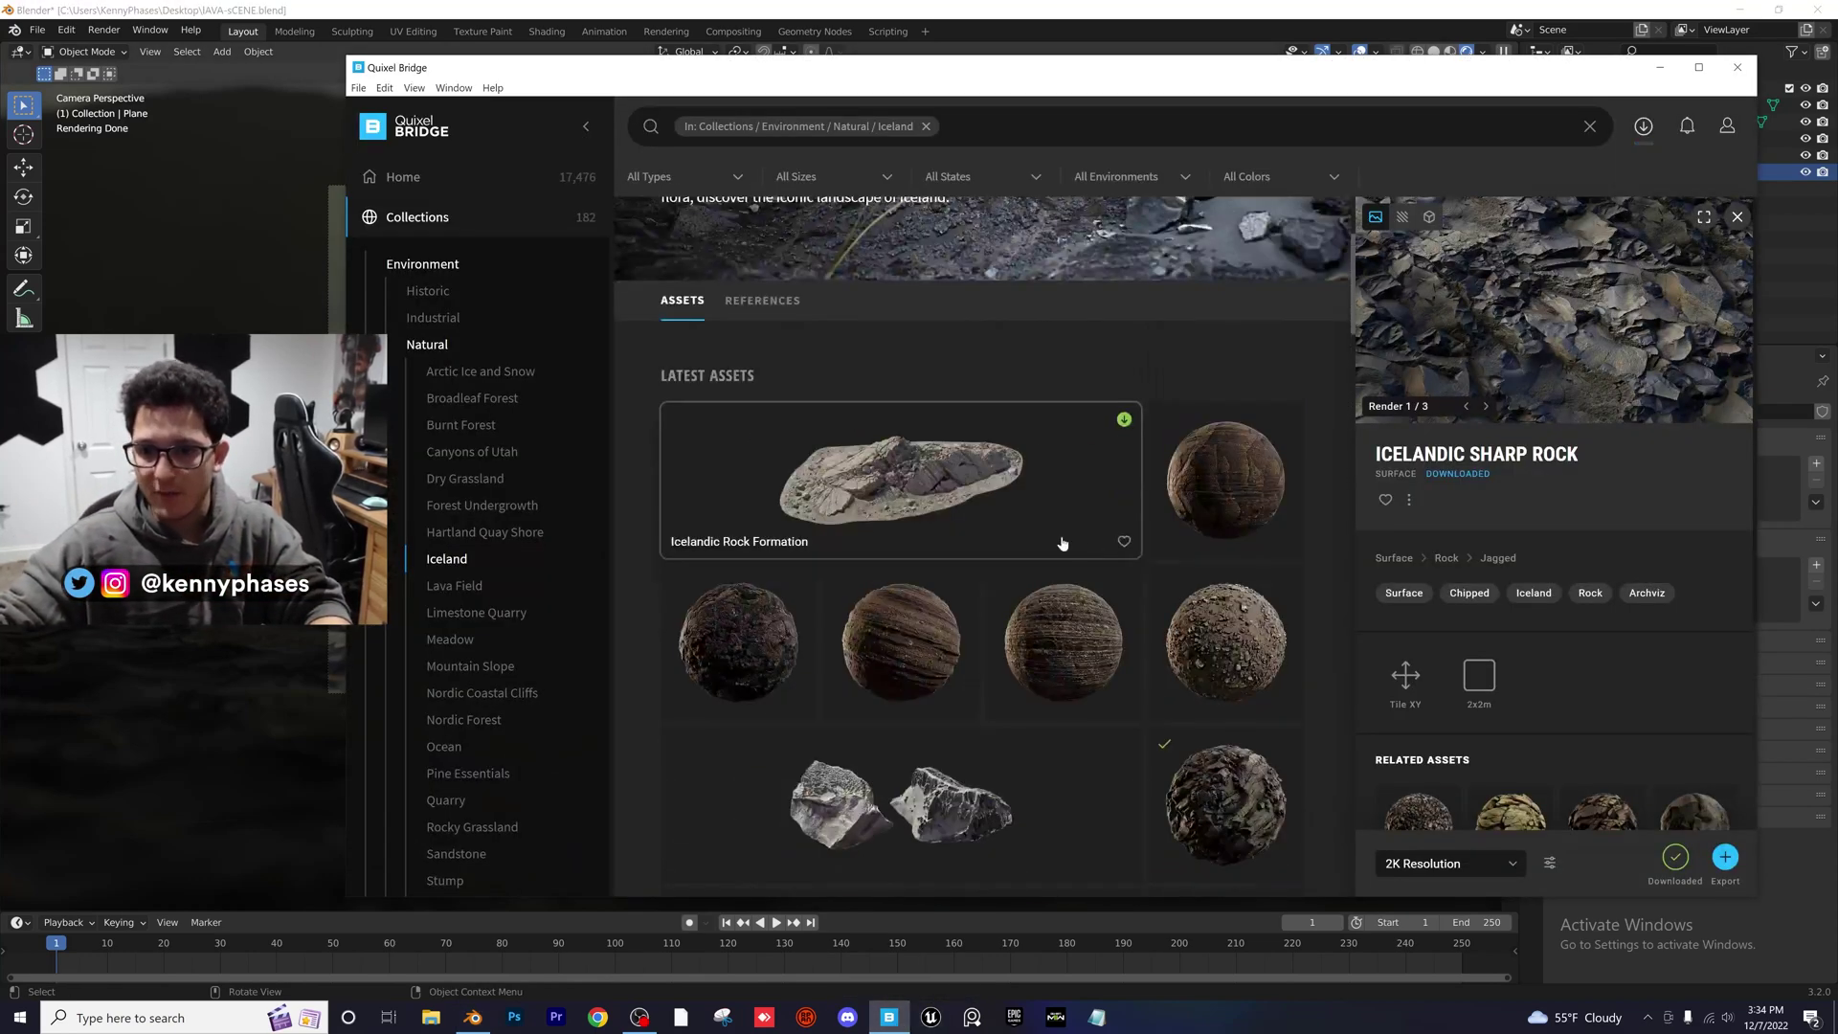
scroll(1034, 536, down, 7)
scroll(995, 564, down, 7)
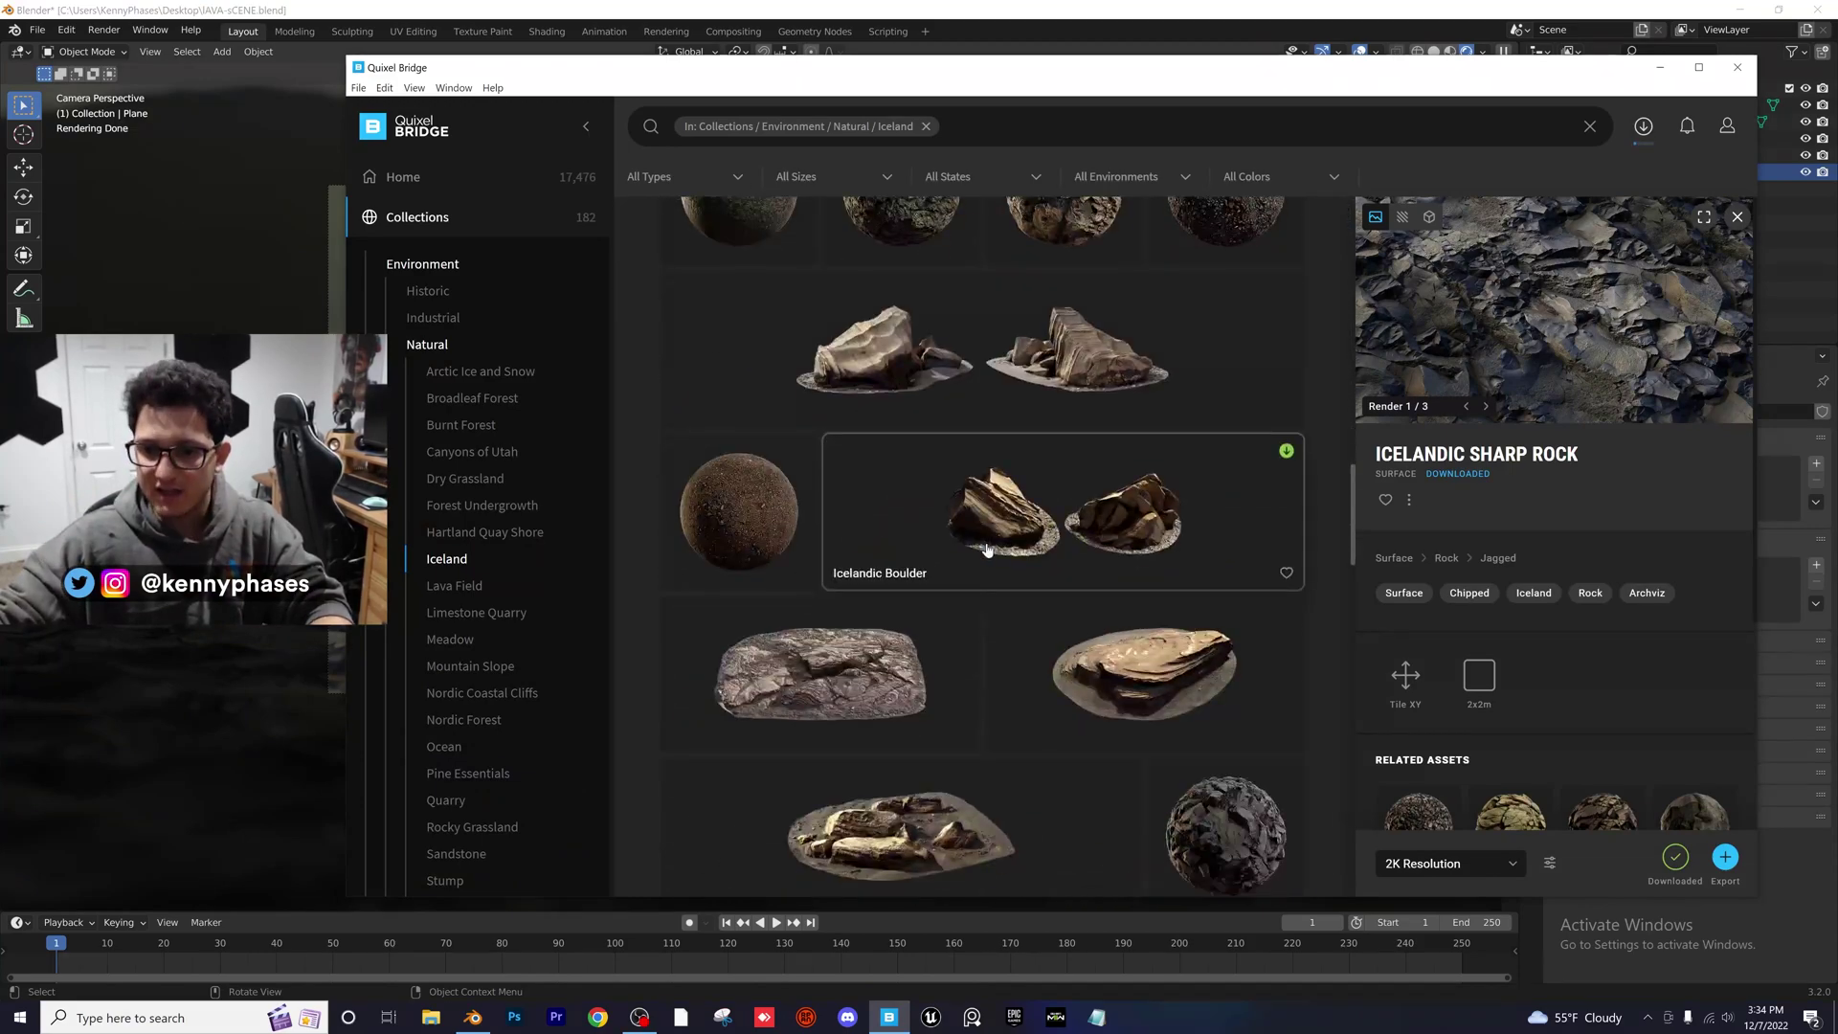
scroll(975, 555, down, 10)
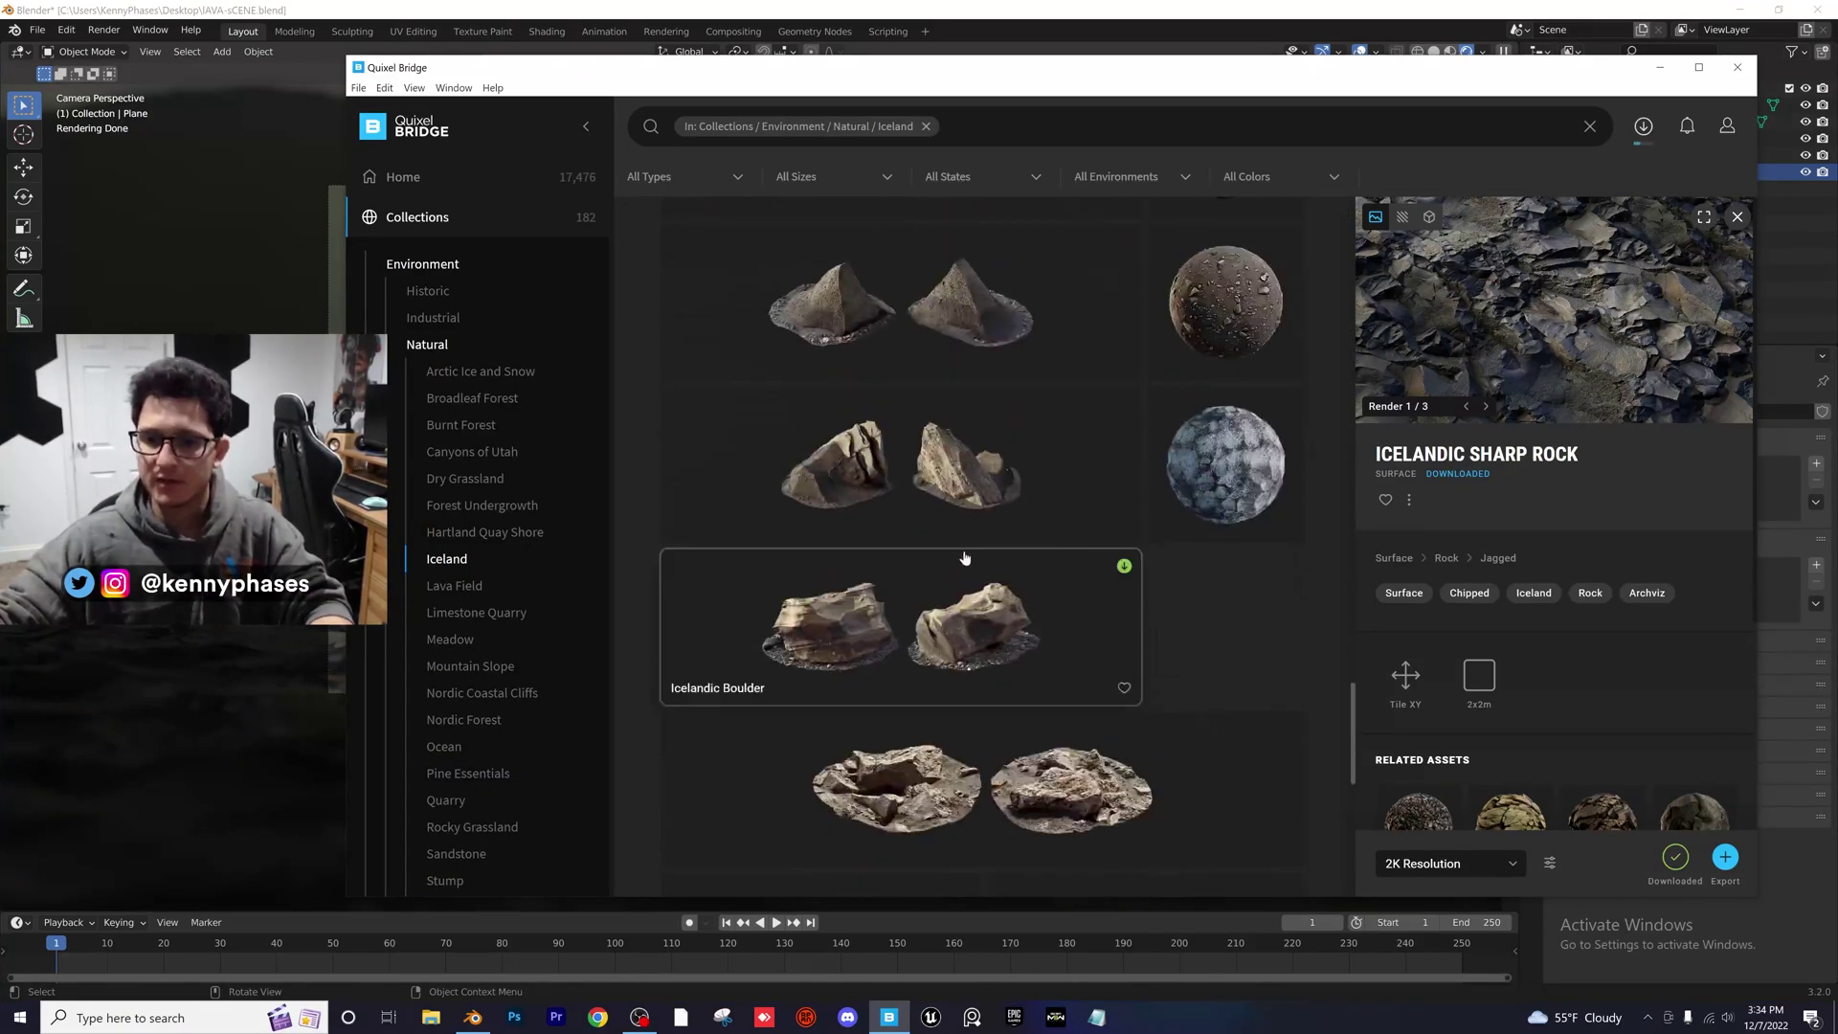
scroll(965, 557, down, 10)
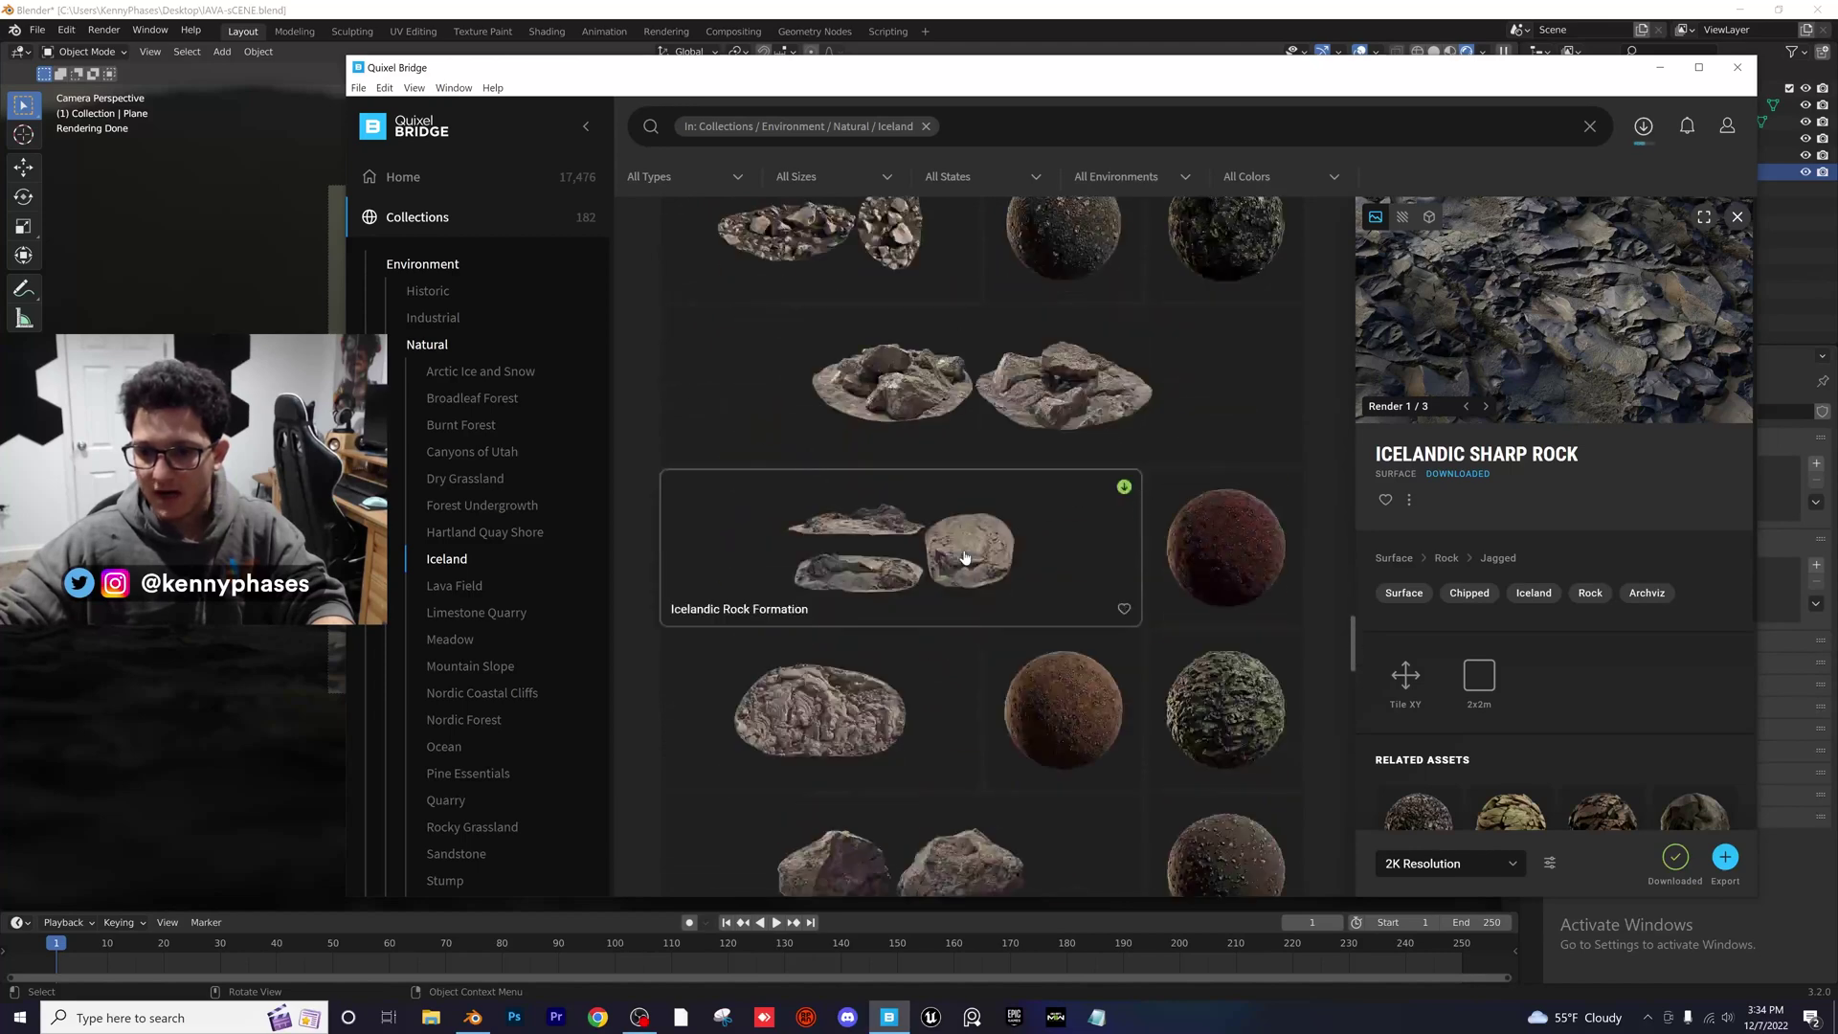
scroll(963, 561, down, 5)
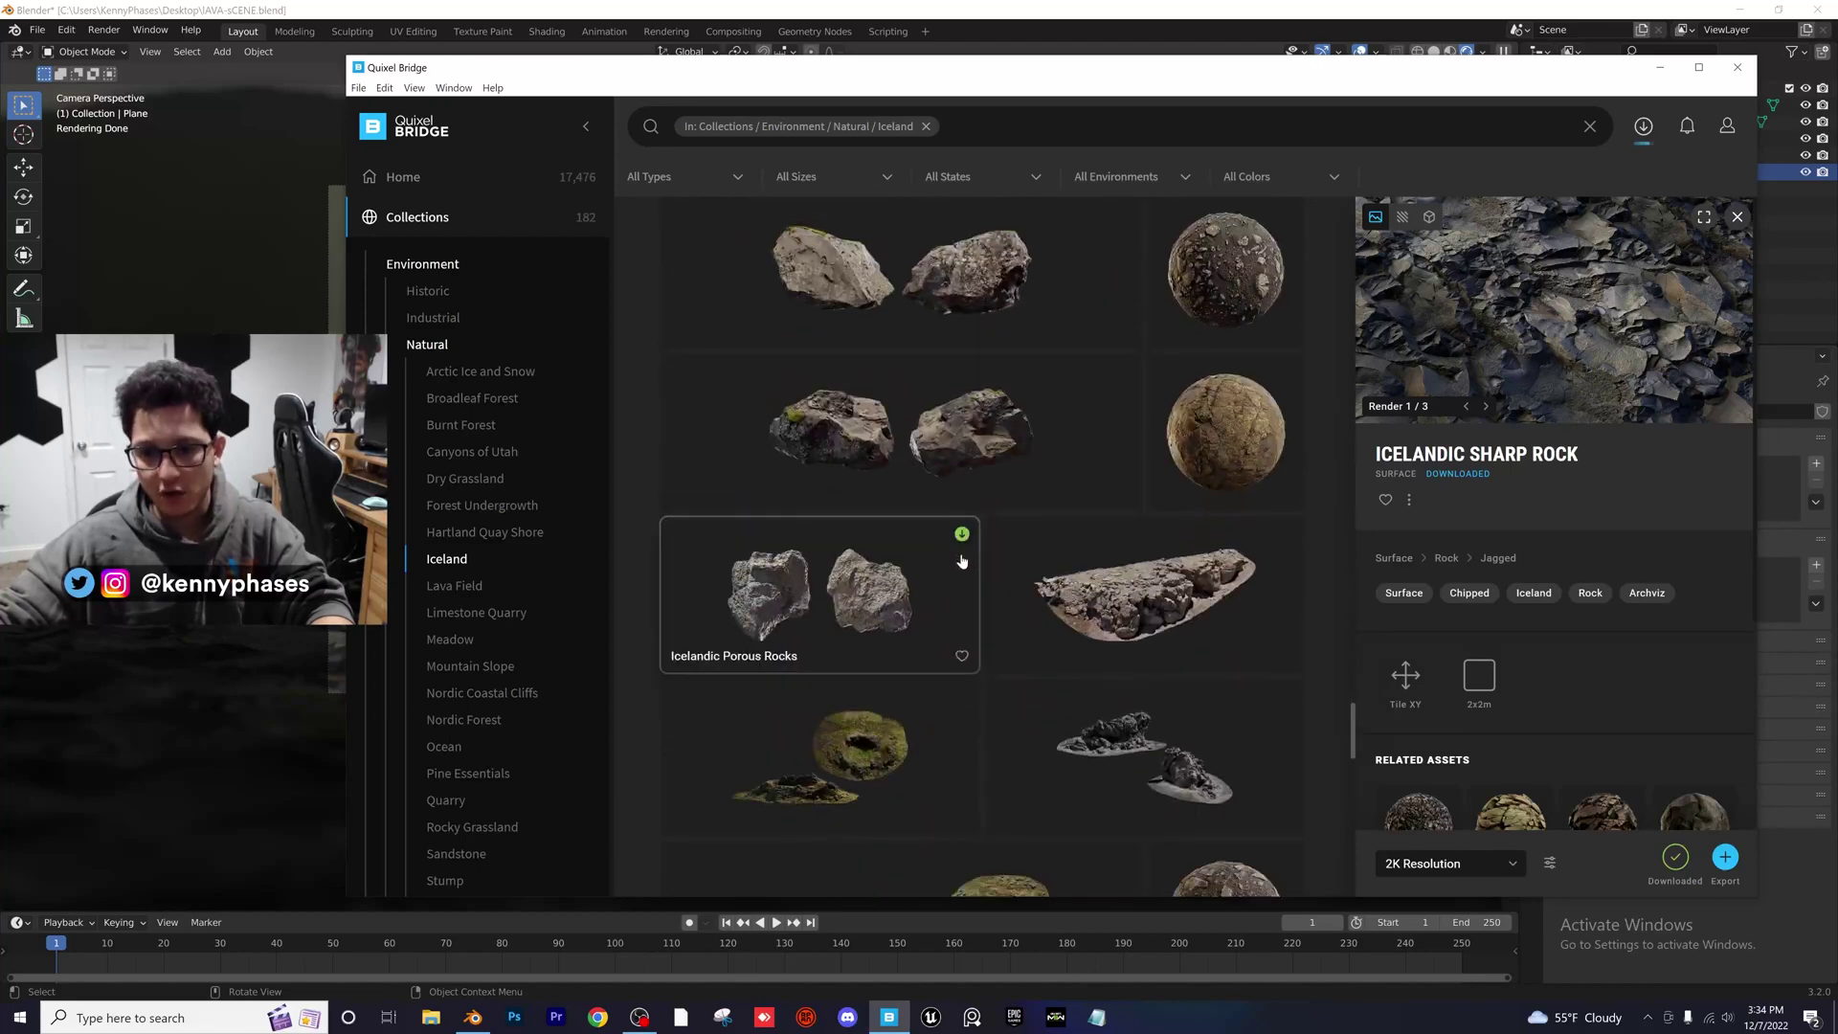
click(1112, 364)
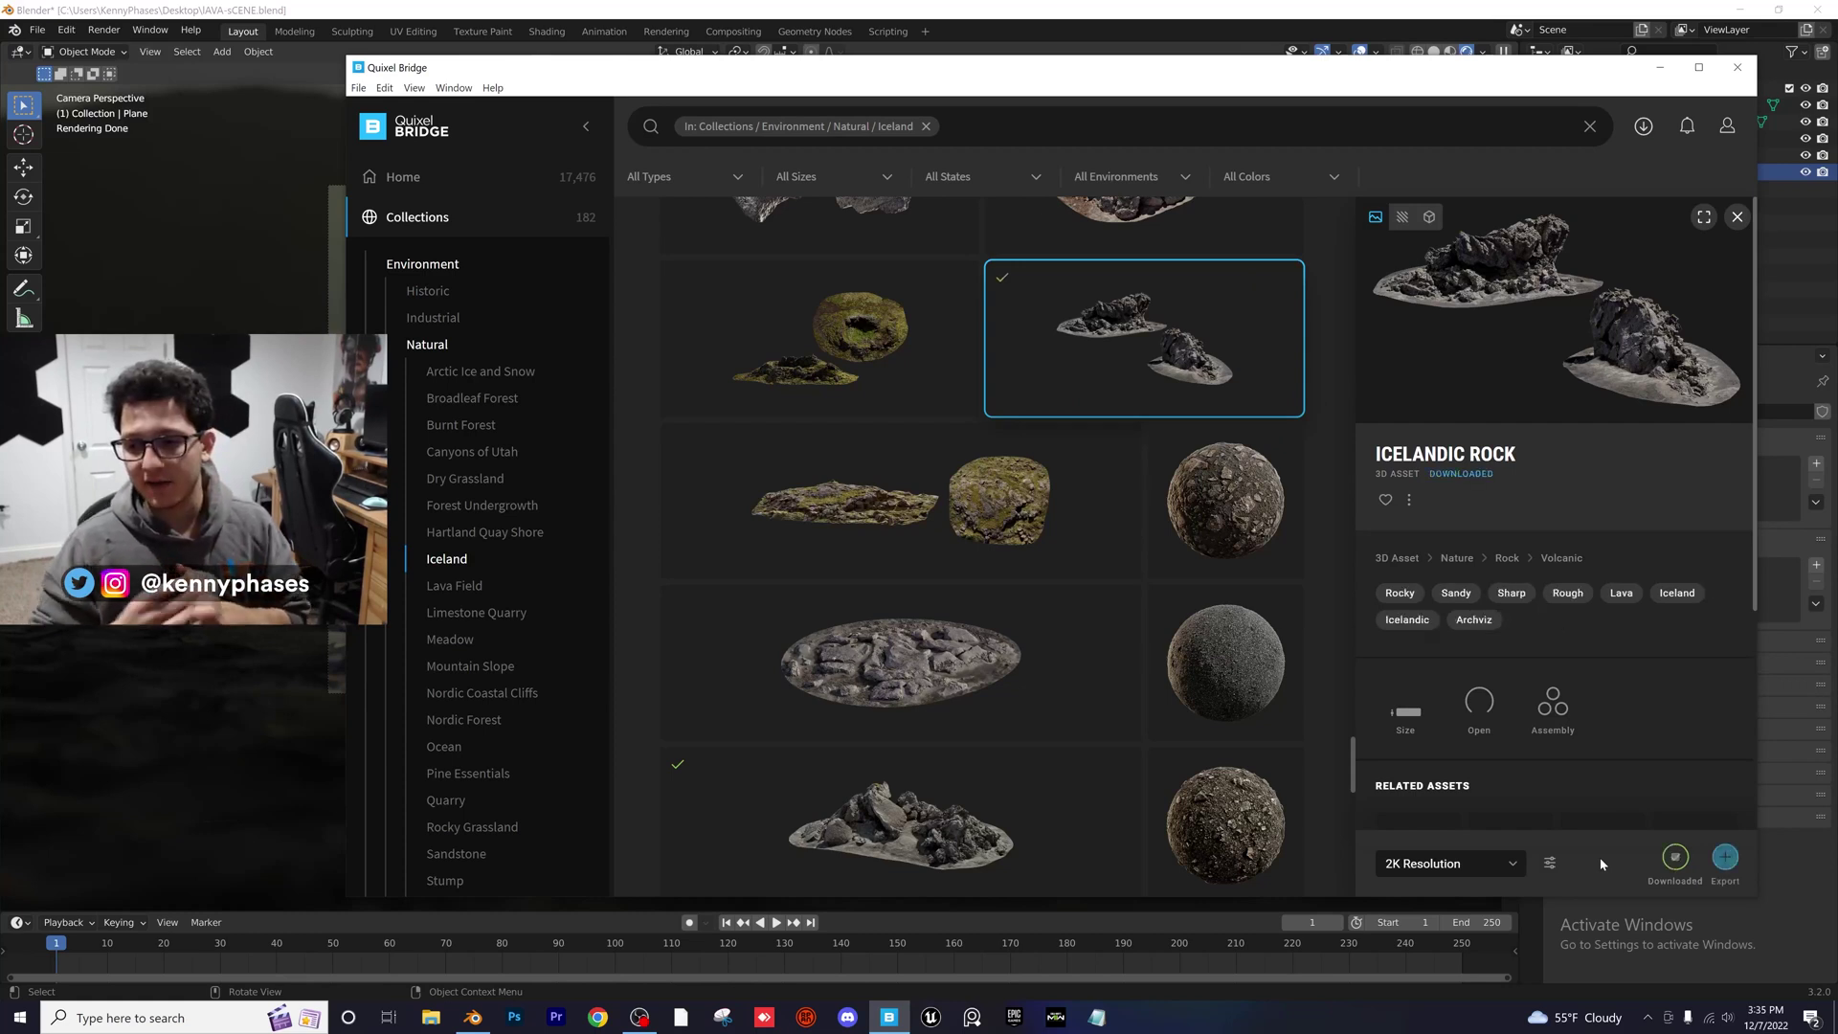
click(1727, 858)
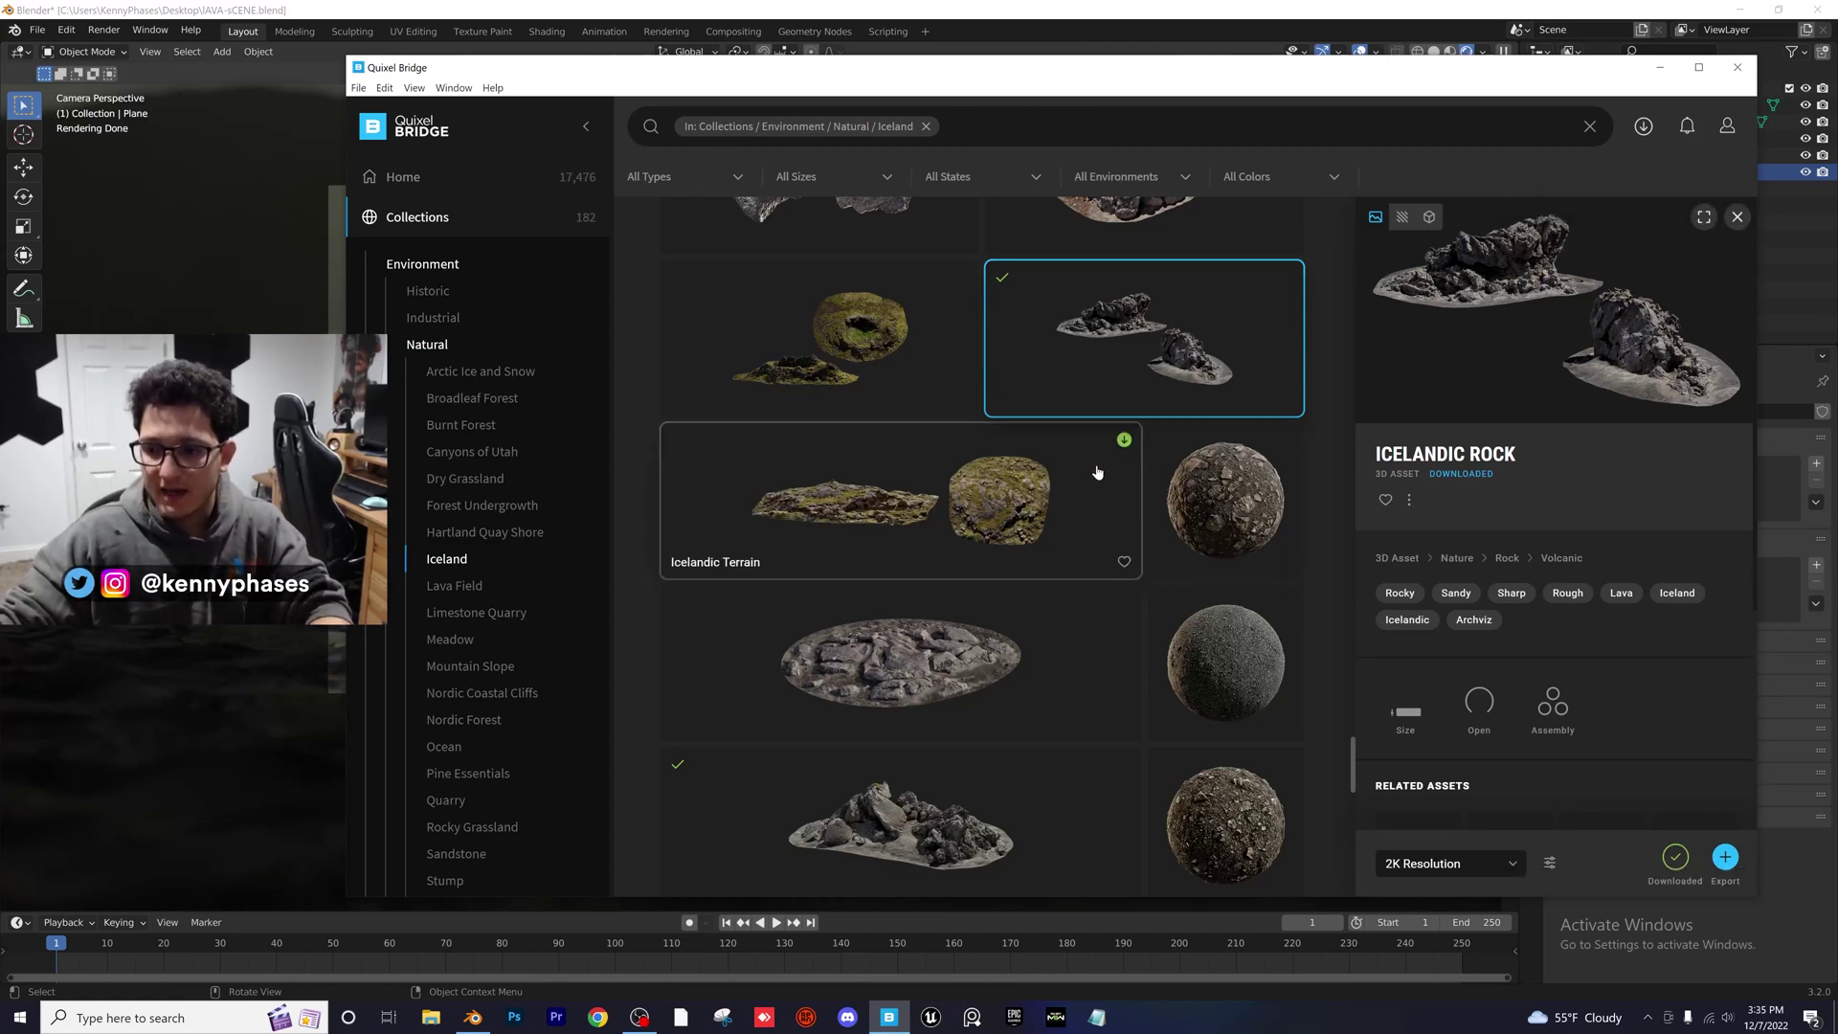
In solid shading, move the imported rock back beside the existing rocks
click(989, 10)
scroll(930, 210, down, 2)
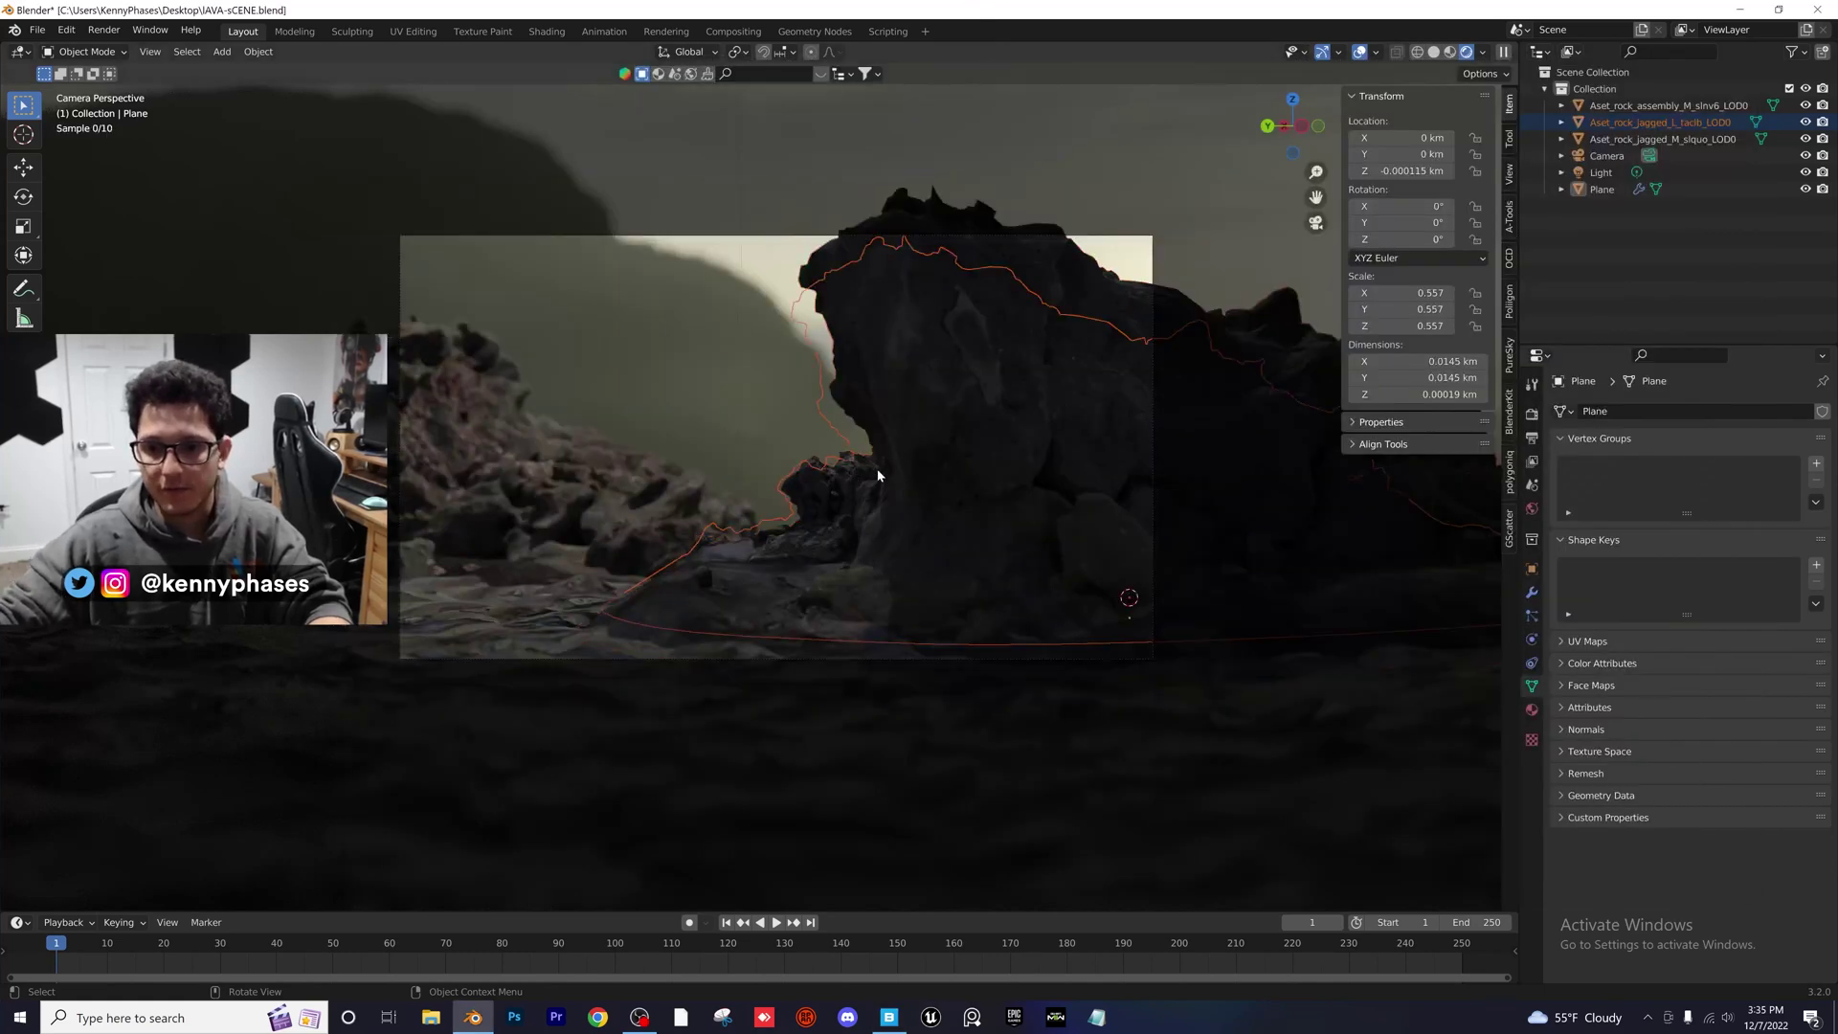
middle_drag(874, 480, 968, 423)
click(1434, 52)
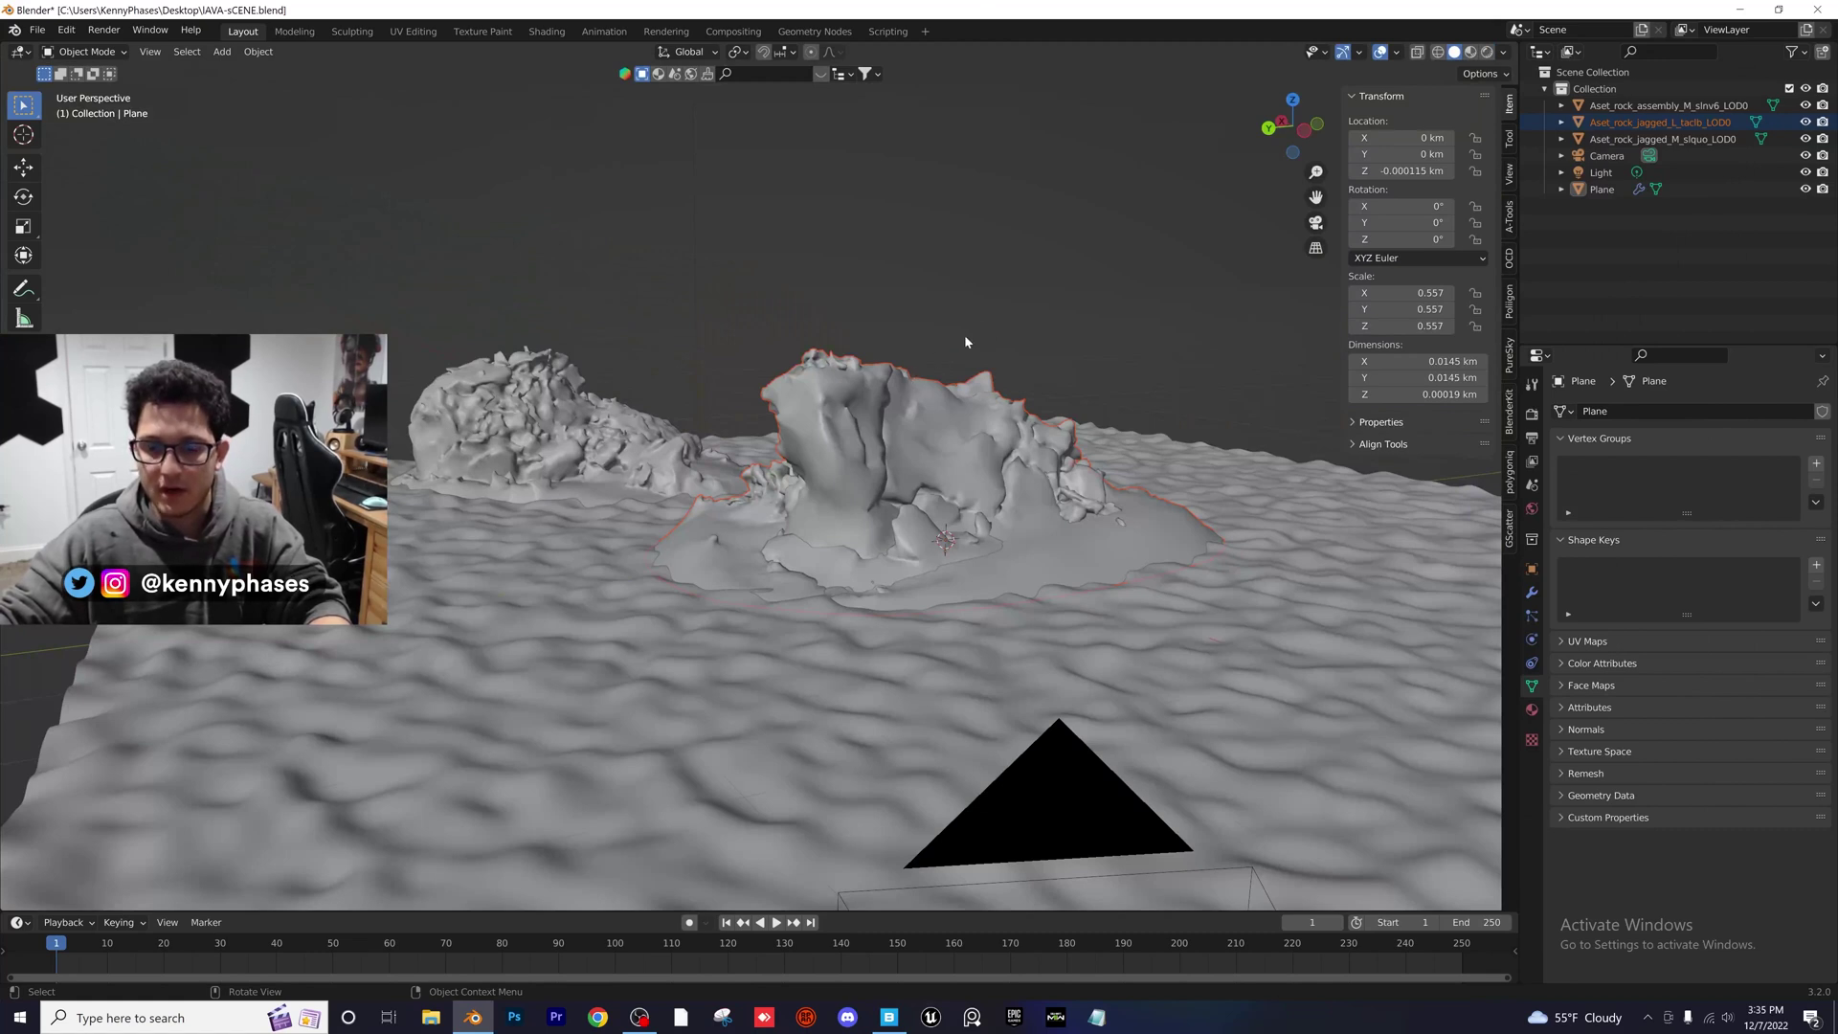
middle_drag(980, 329, 1009, 352)
key(g)
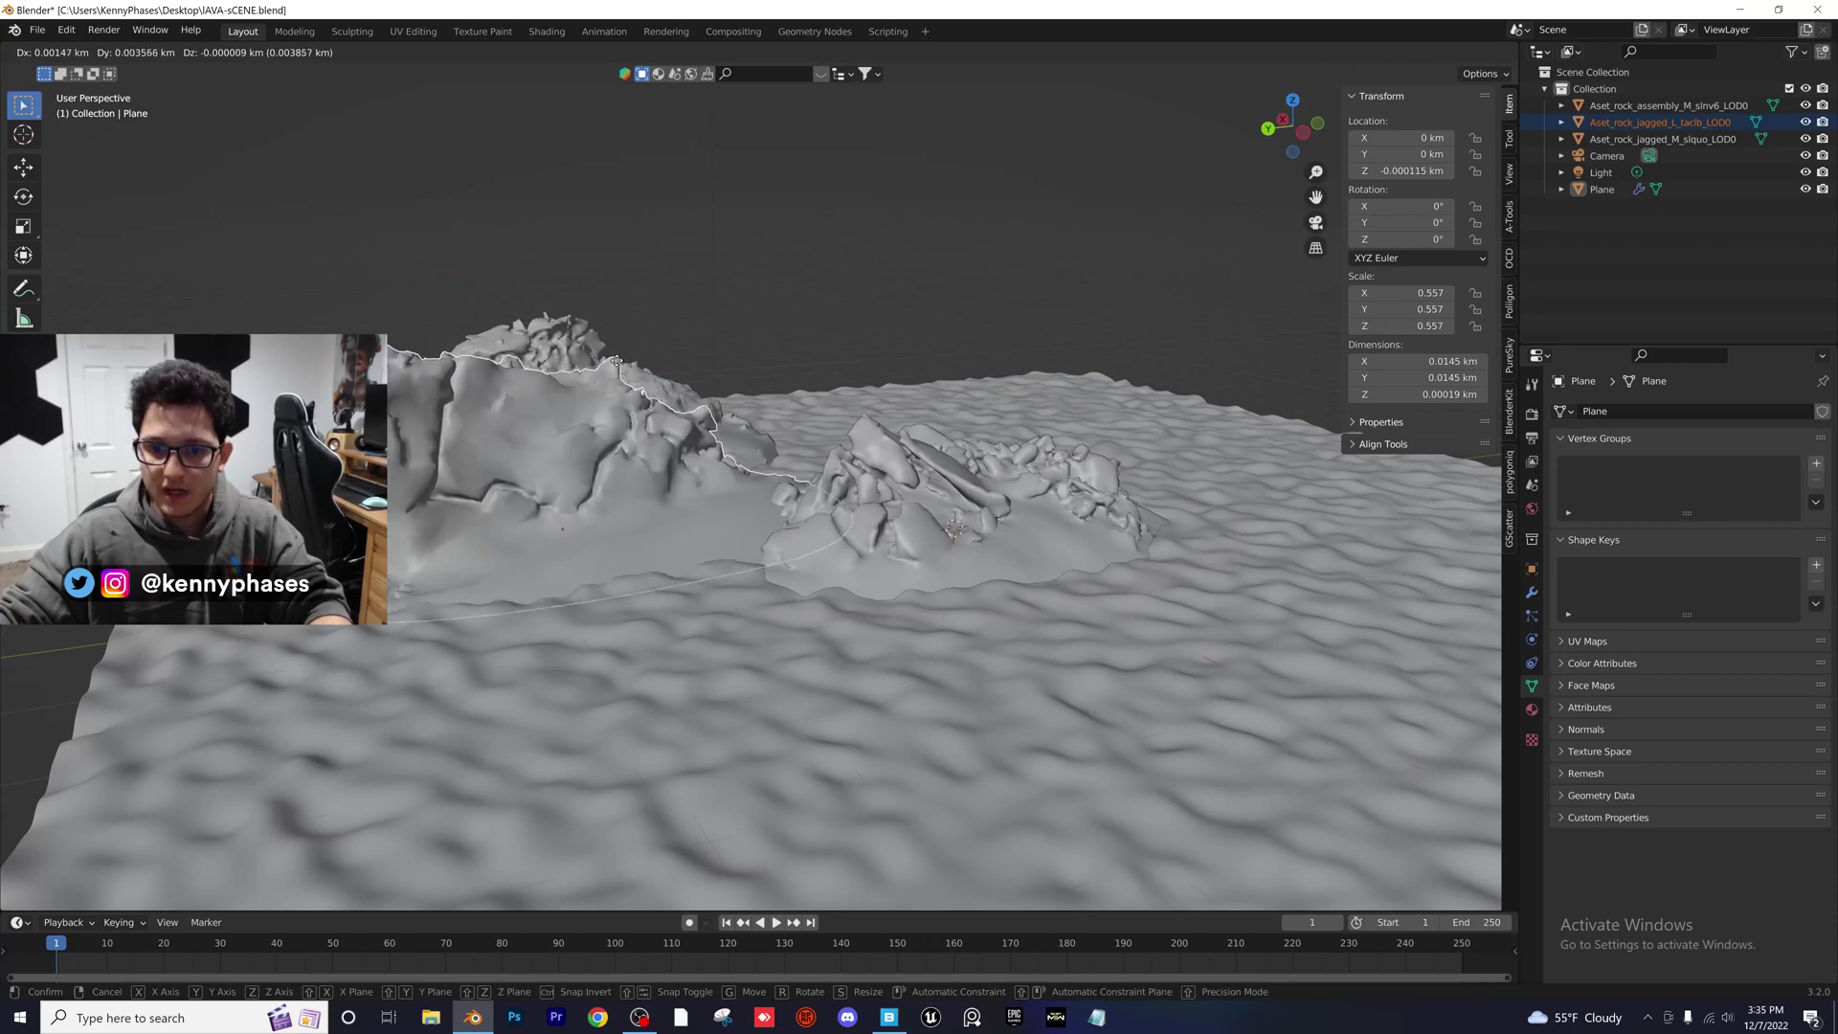
click(738, 388)
Through the camera, rotate the large jagged rock to Z -201° and shift its Y location
middle_drag(737, 387, 1342, 233)
key(KP_0)
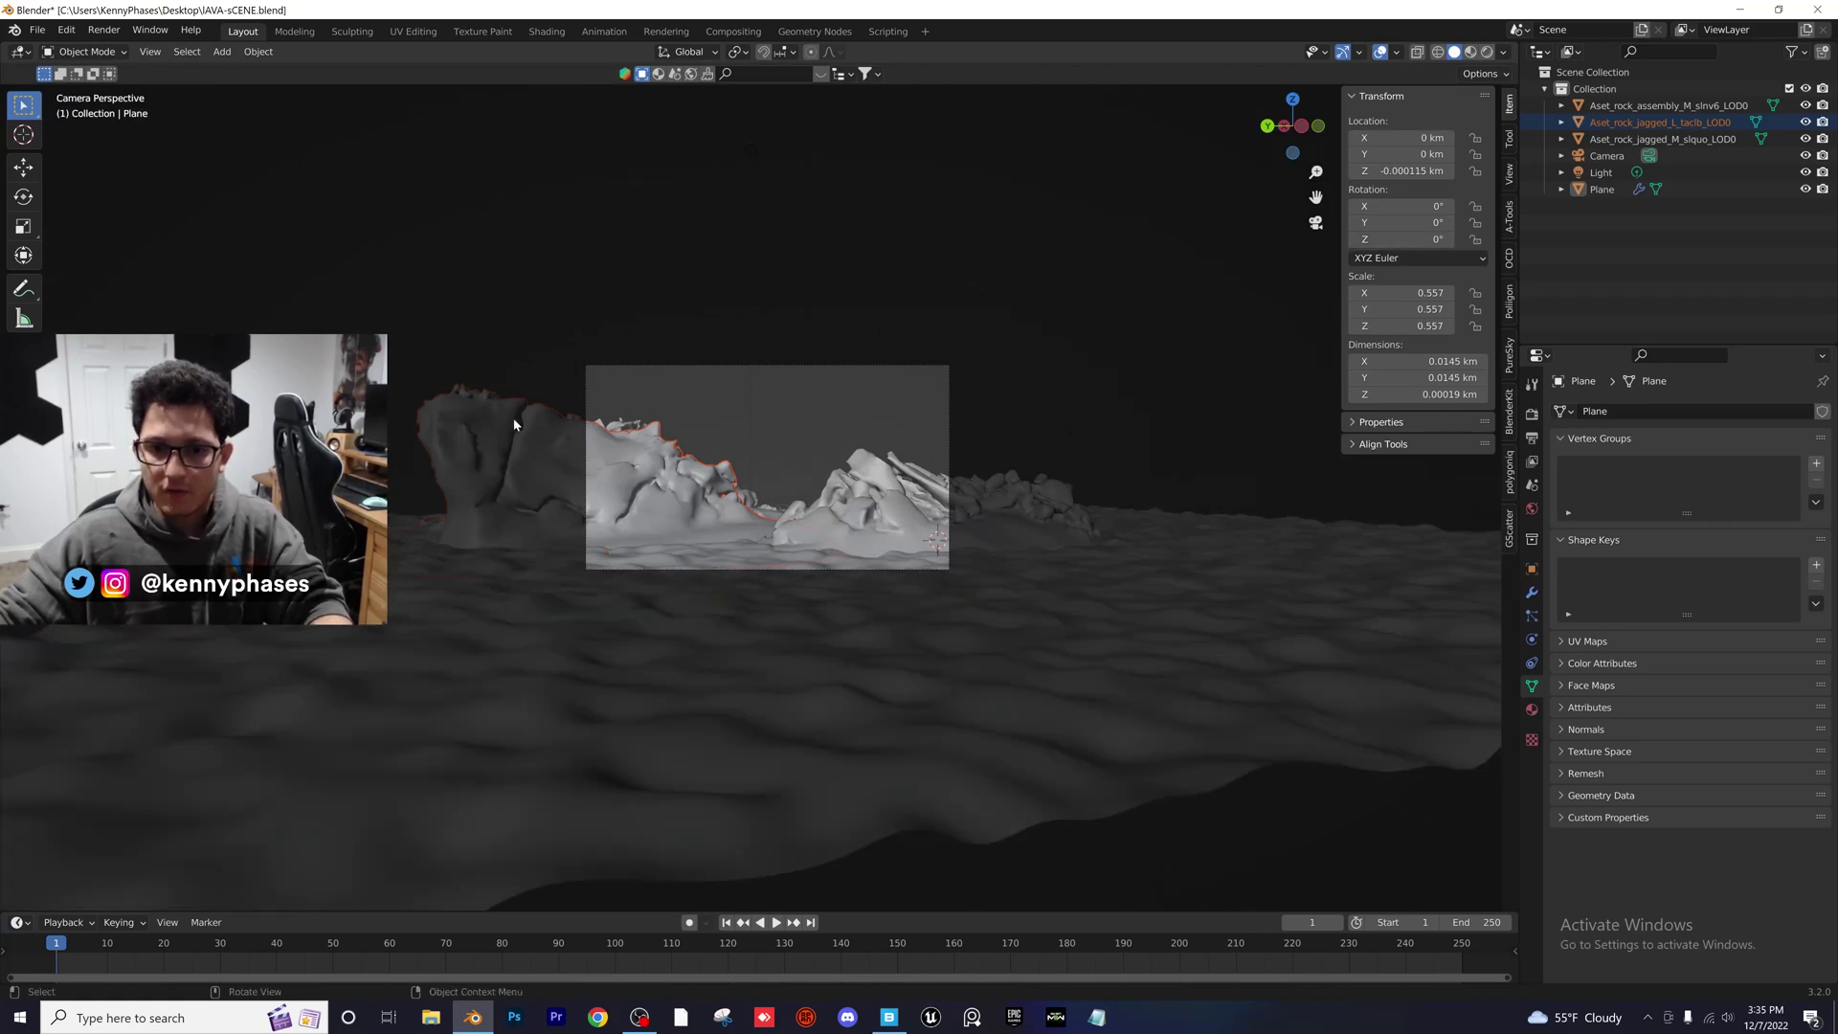
click(513, 418)
drag(1447, 239, 1369, 240)
mouse_move(1415, 155)
mouse_down()
mouse_move(1460, 154)
mouse_move(1340, 138)
mouse_move(1393, 170)
mouse_move(1364, 170)
mouse_move(1400, 154)
mouse_up()
Switch the viewport shading to Rendered to preview the scene
key(z)
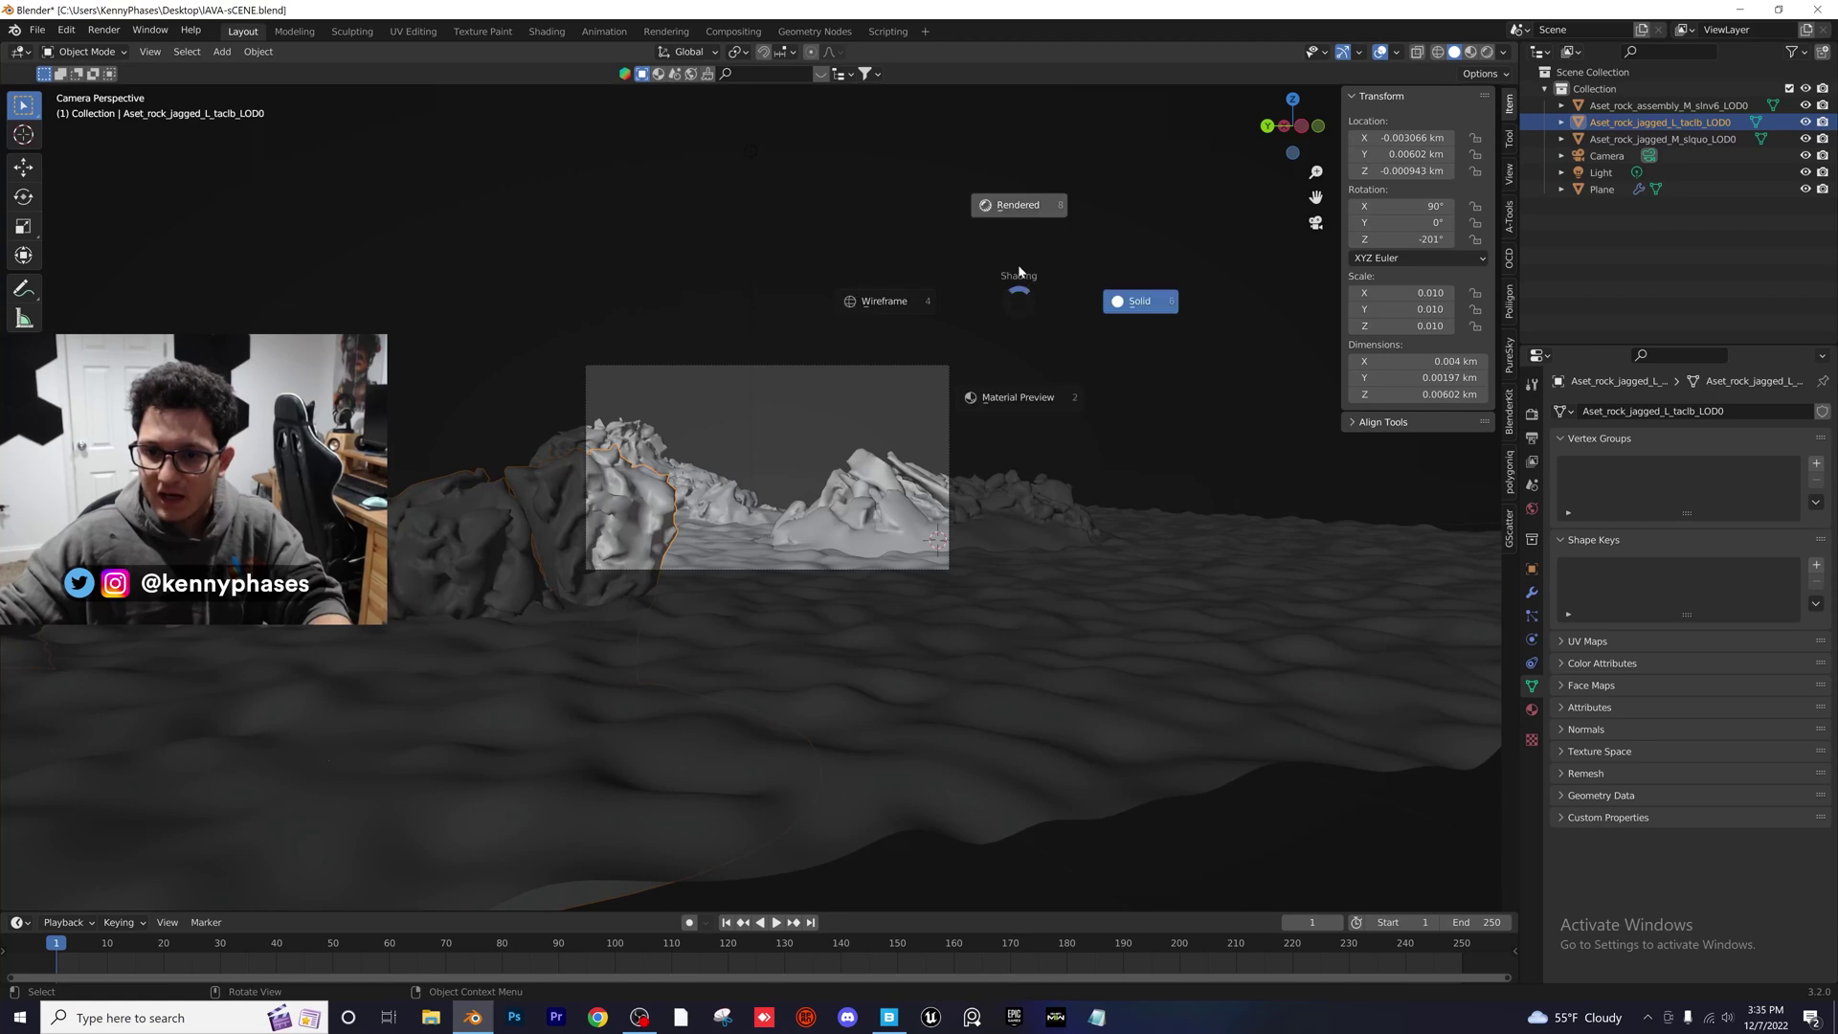
click(1032, 204)
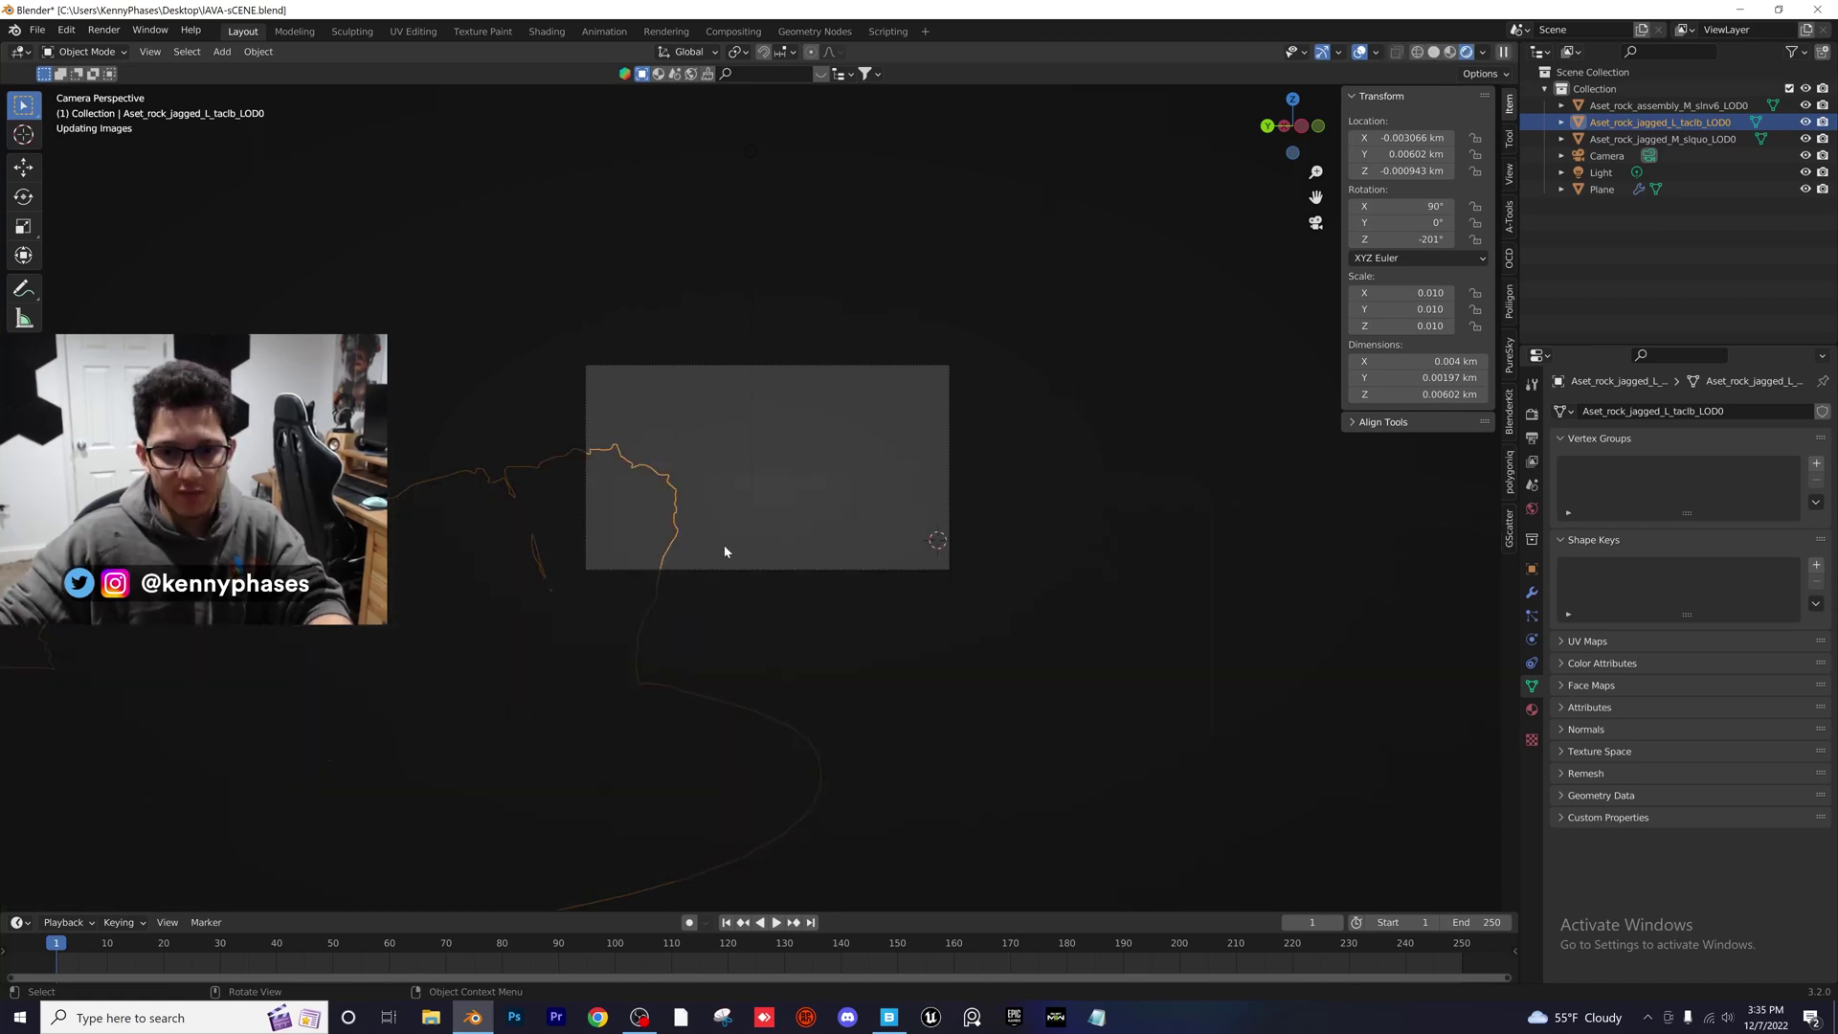
scroll(732, 532, up, 3)
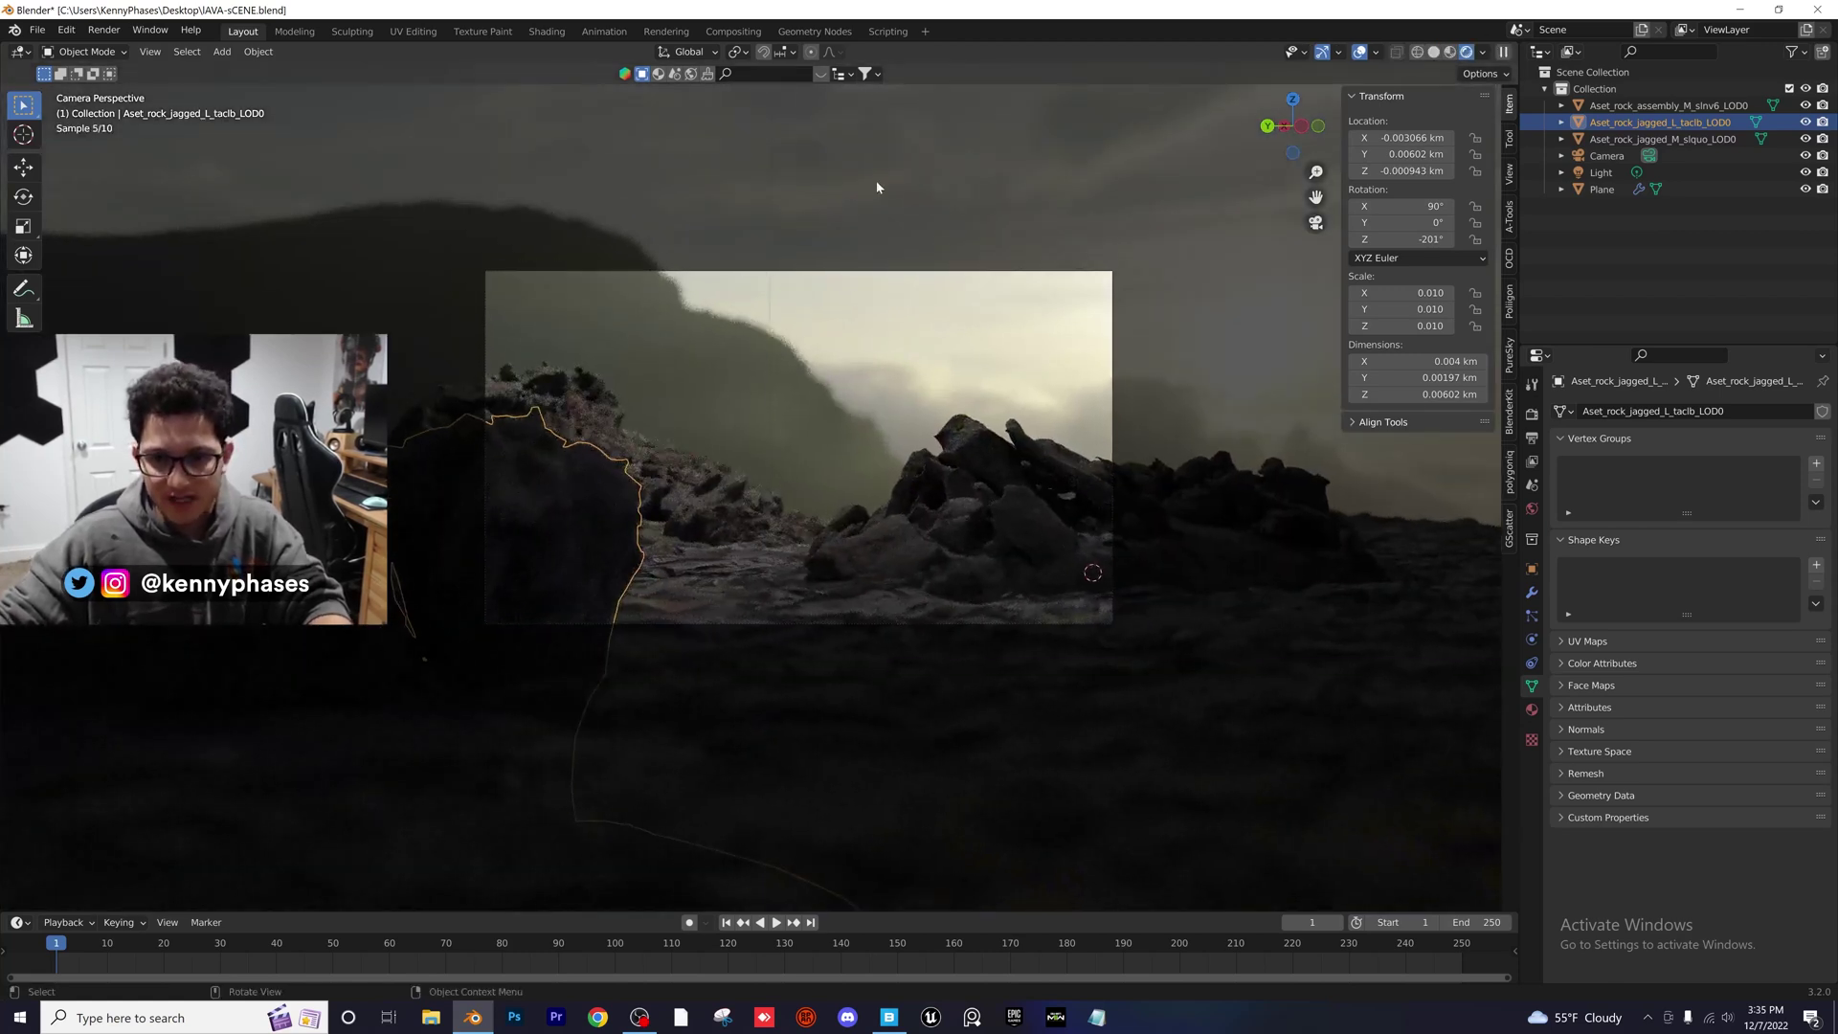
Slide the jagged foreground rock left and recenter the camera frame in the view
key(g)
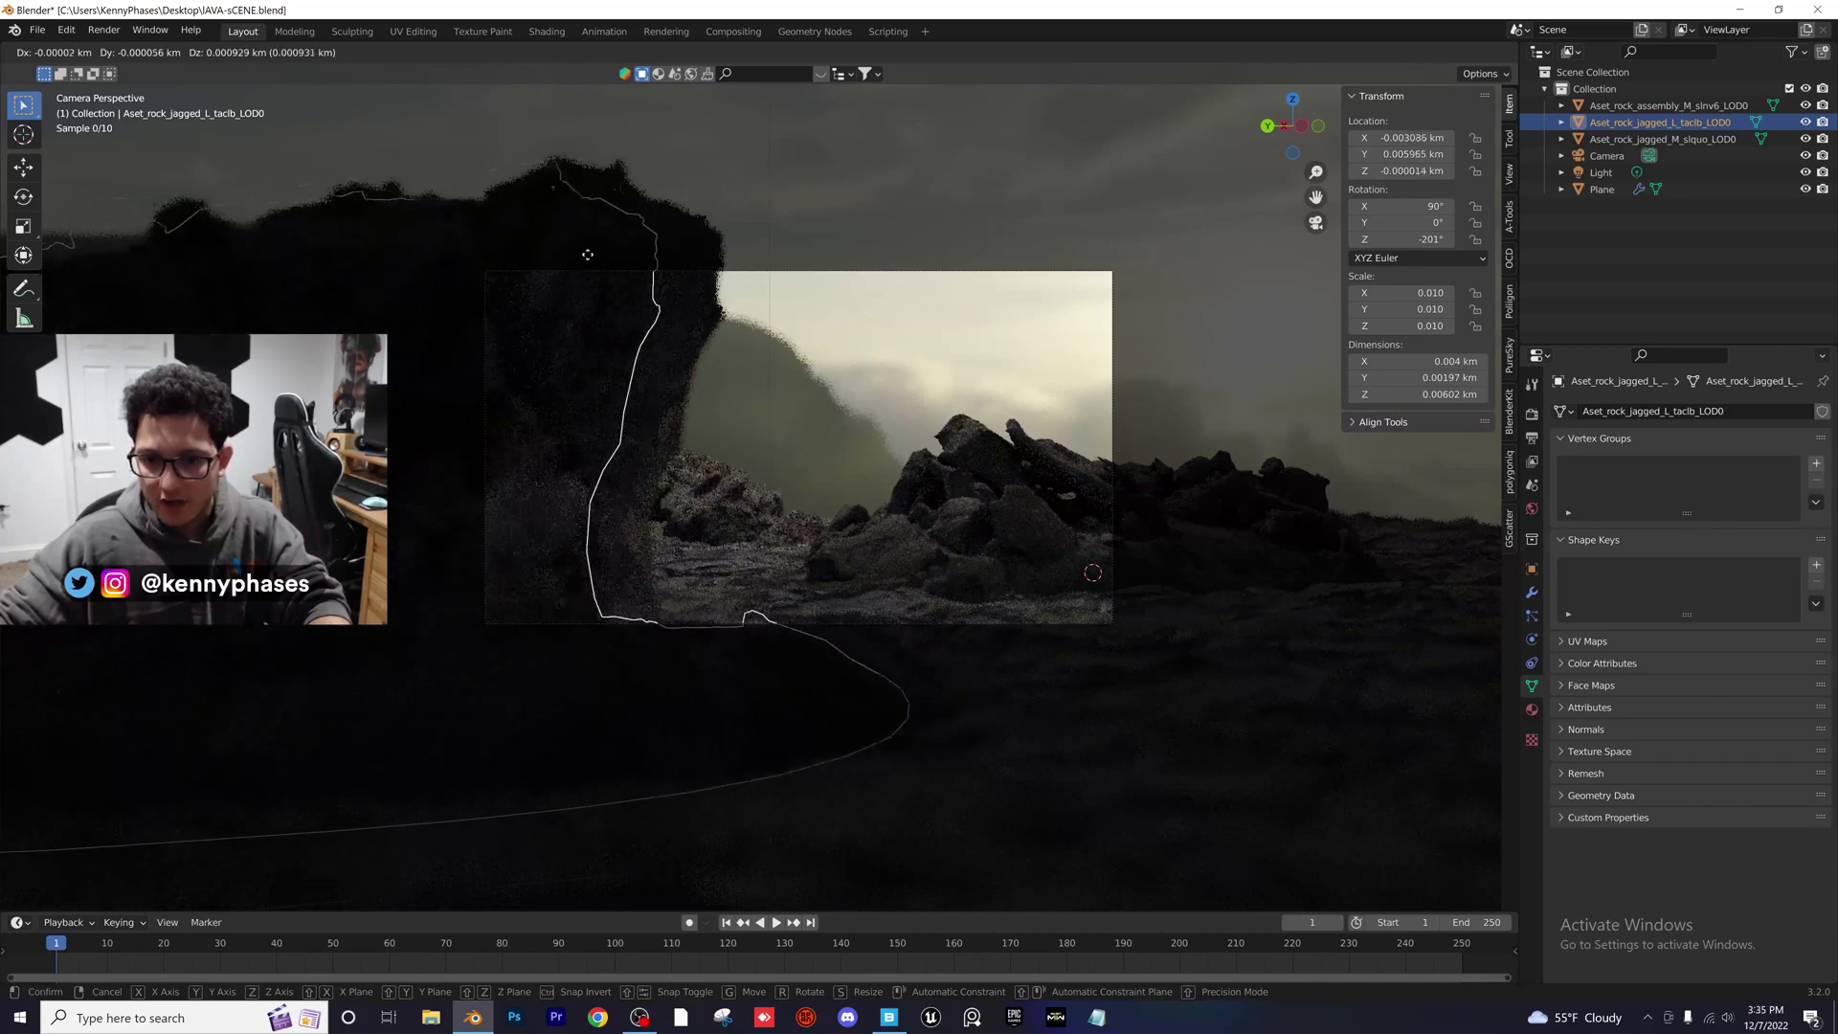
click(792, 207)
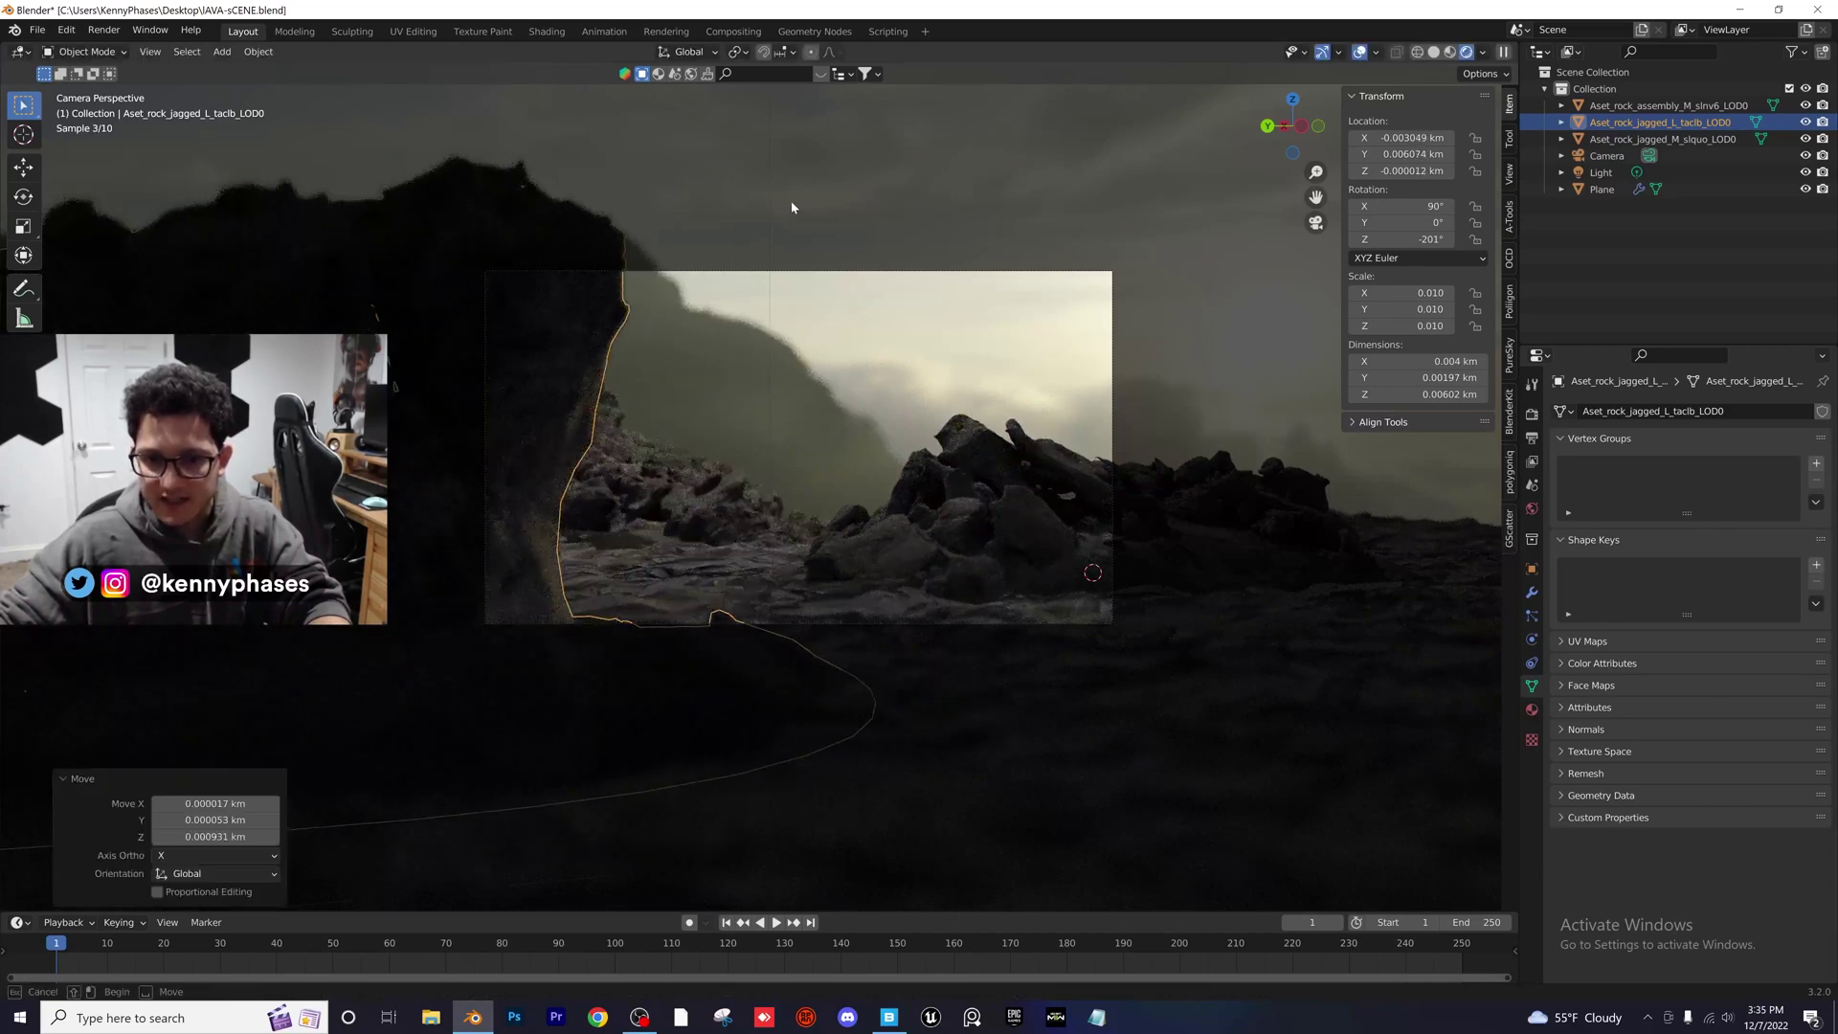
click(792, 207)
scroll(613, 475, up, 3)
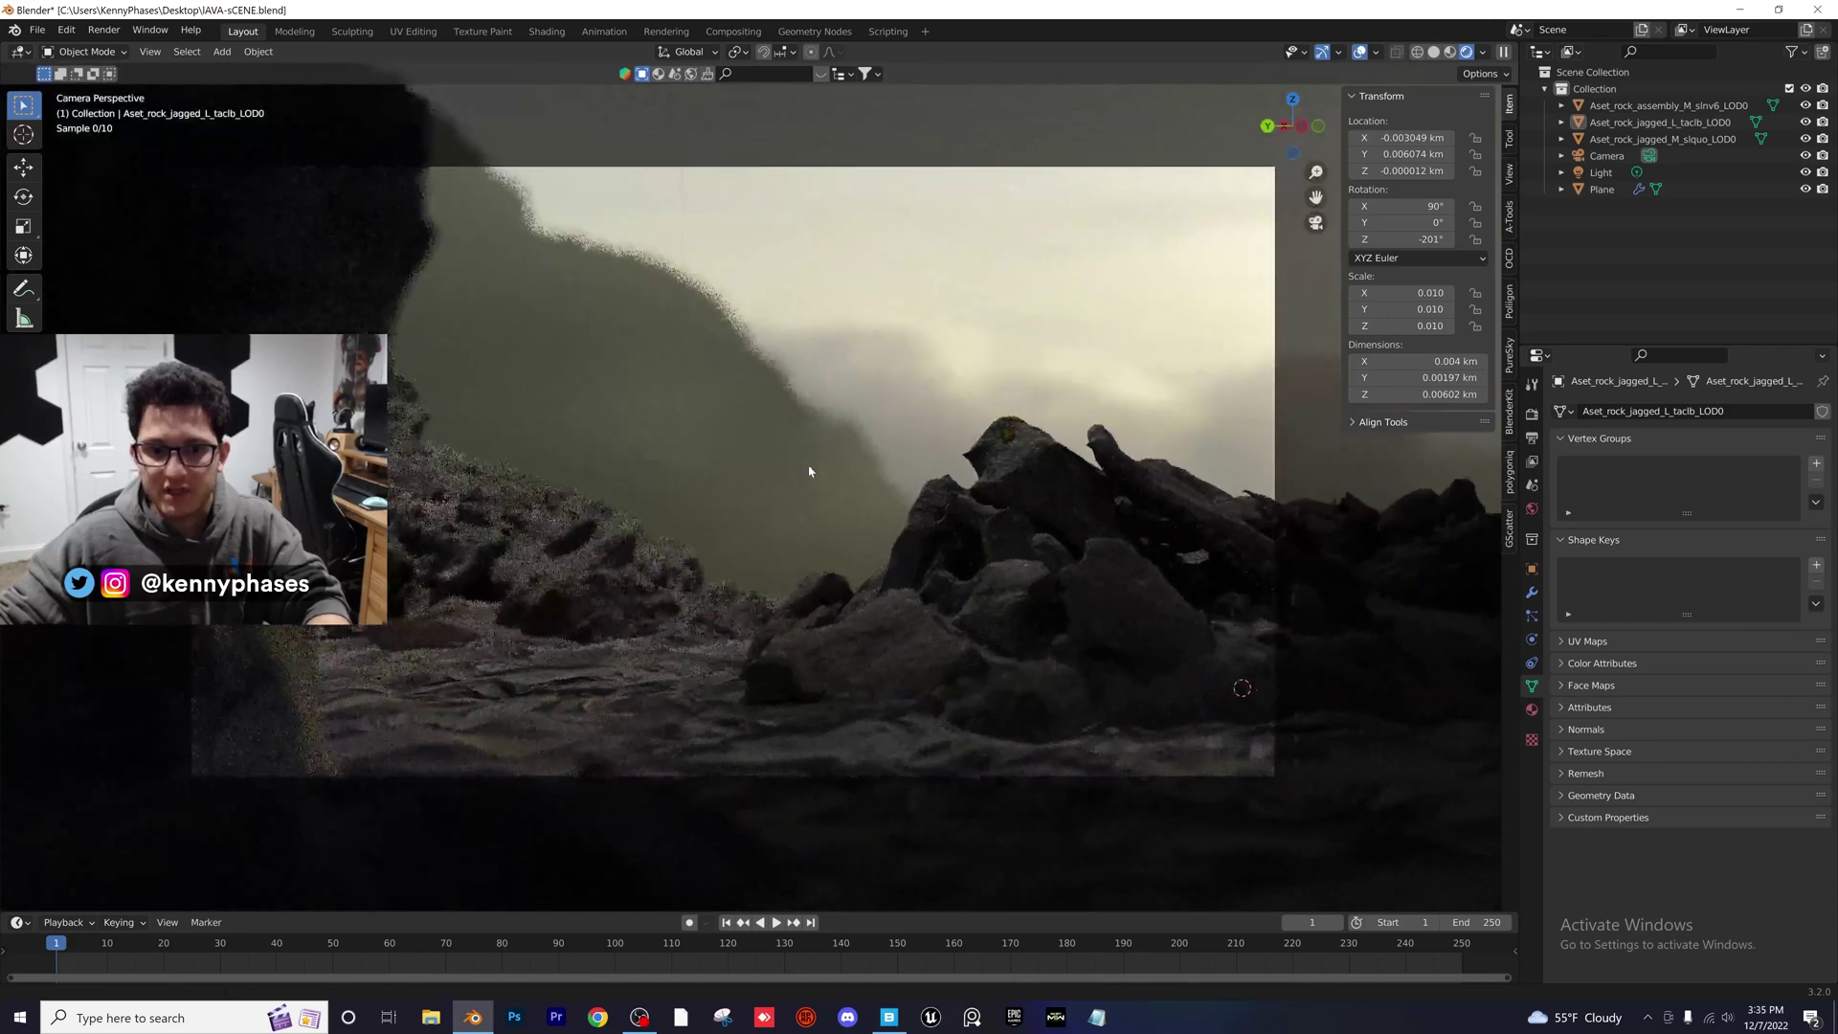
shift+middle_drag(809, 471, 839, 474)
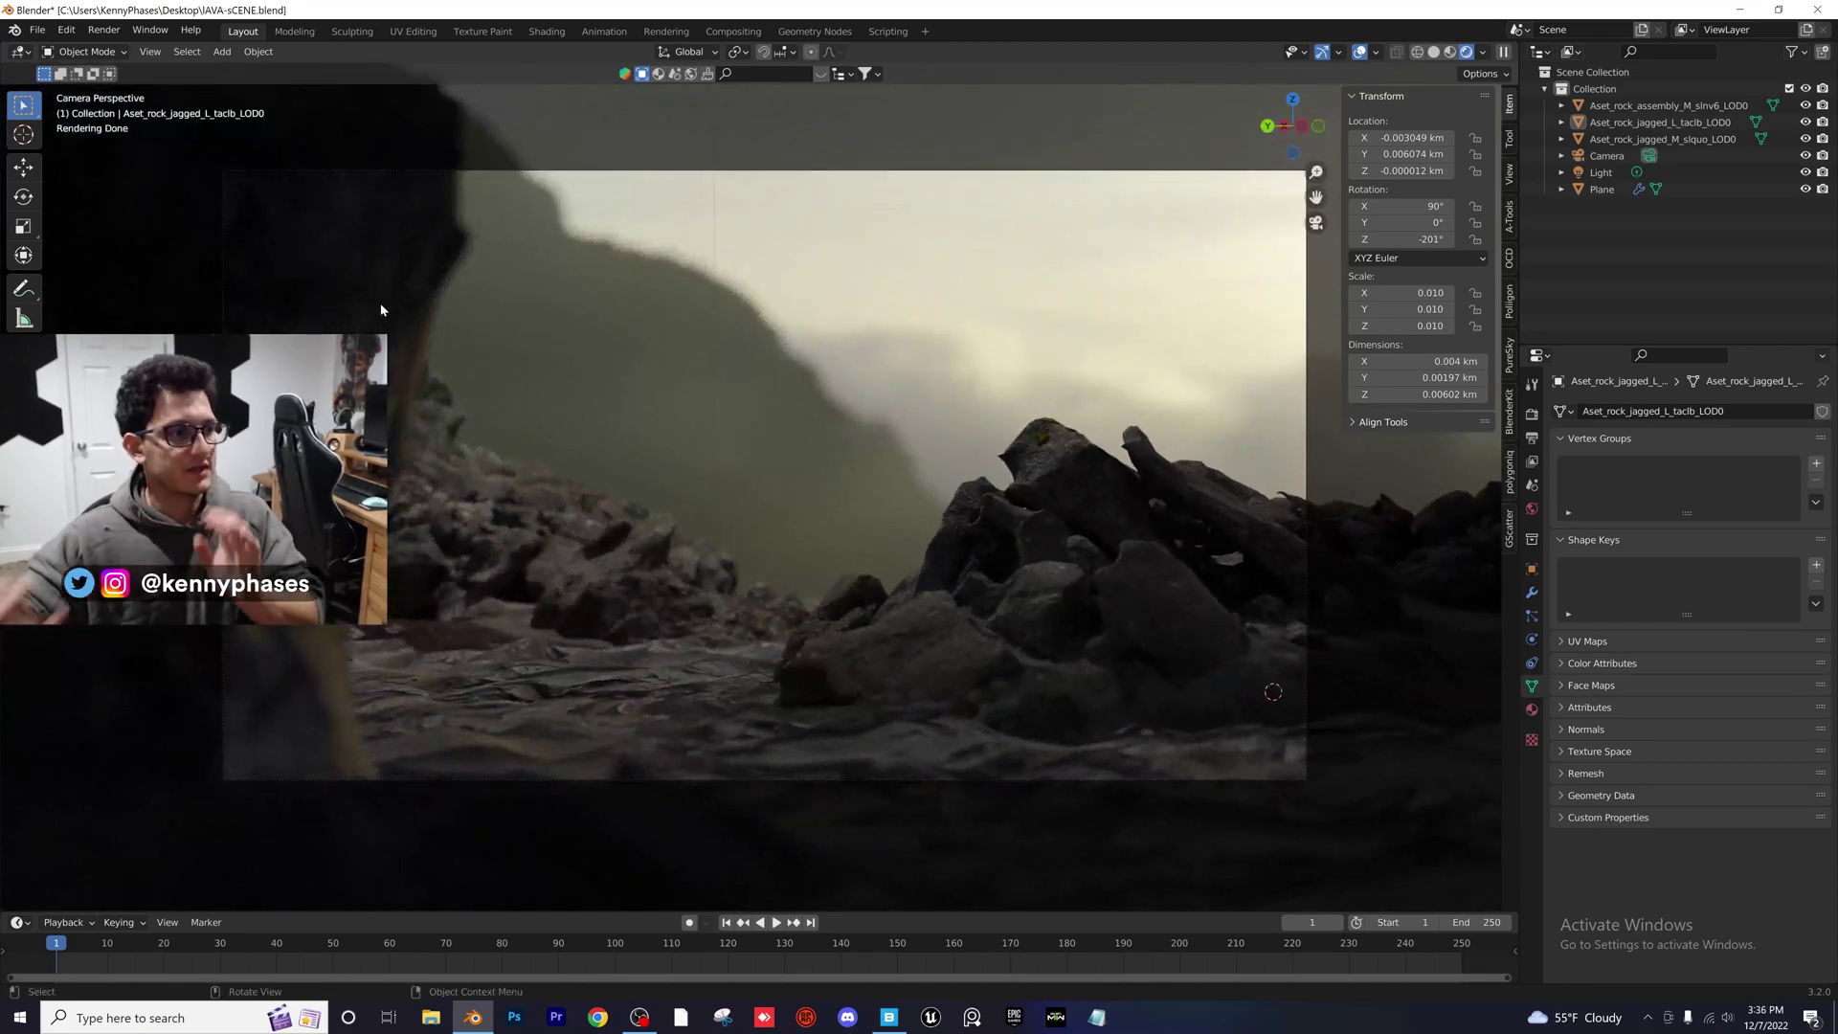
scroll(677, 463, down, 2)
shift+middle_drag(677, 463, 820, 472)
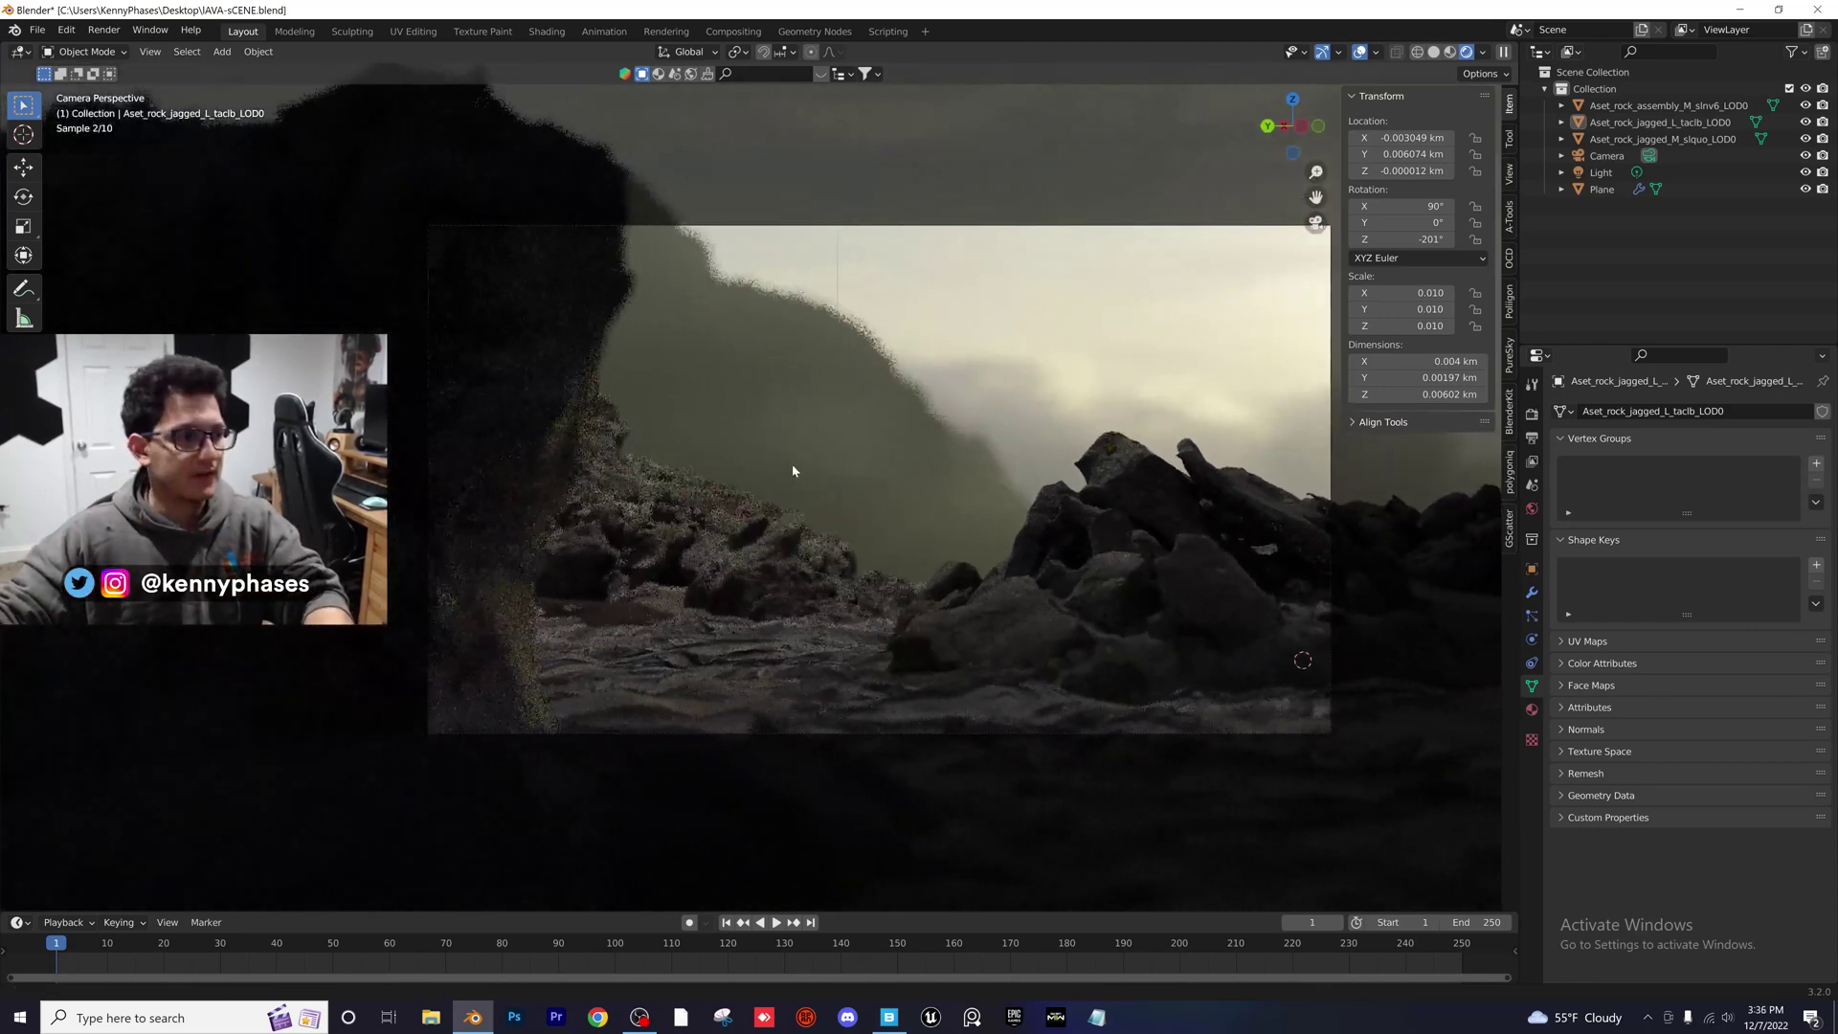
Fine-tune the jagged rock to -0.003006, 0.006198, -0.000005 km and deselect it
click(486, 249)
key(g)
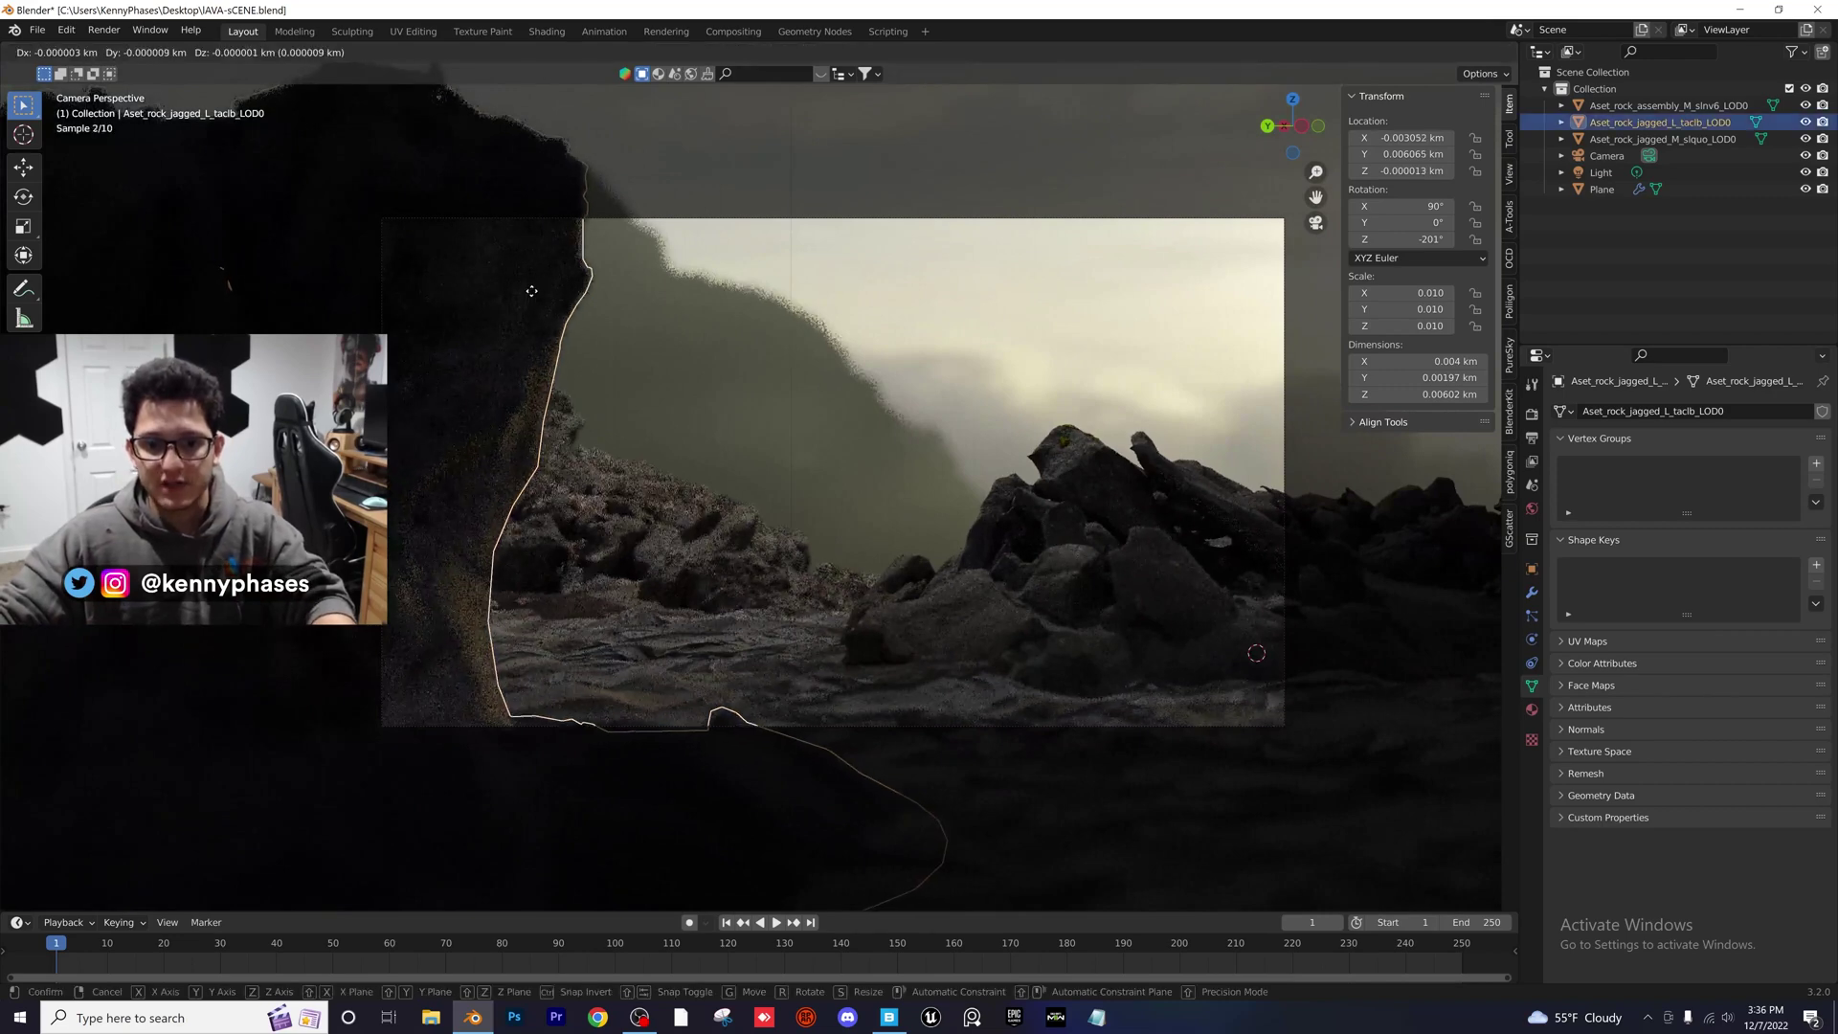
click(529, 291)
key(g)
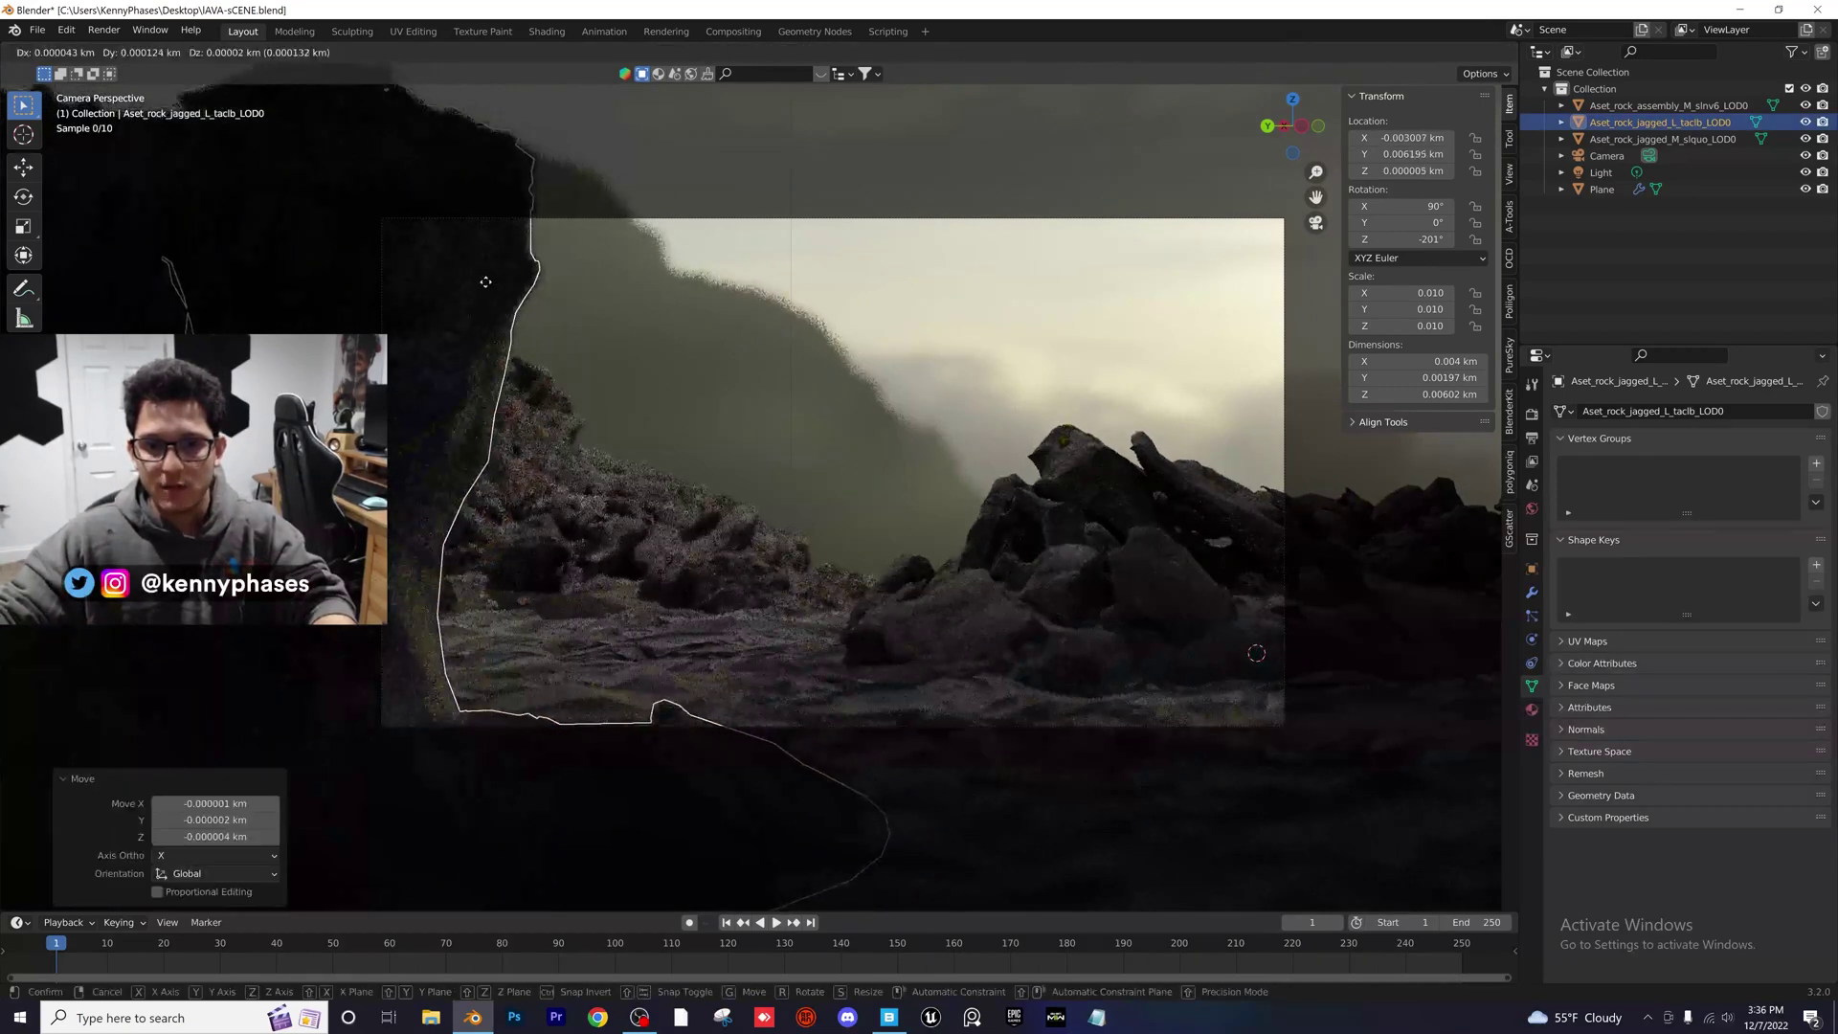
right_click(484, 286)
click(718, 341)
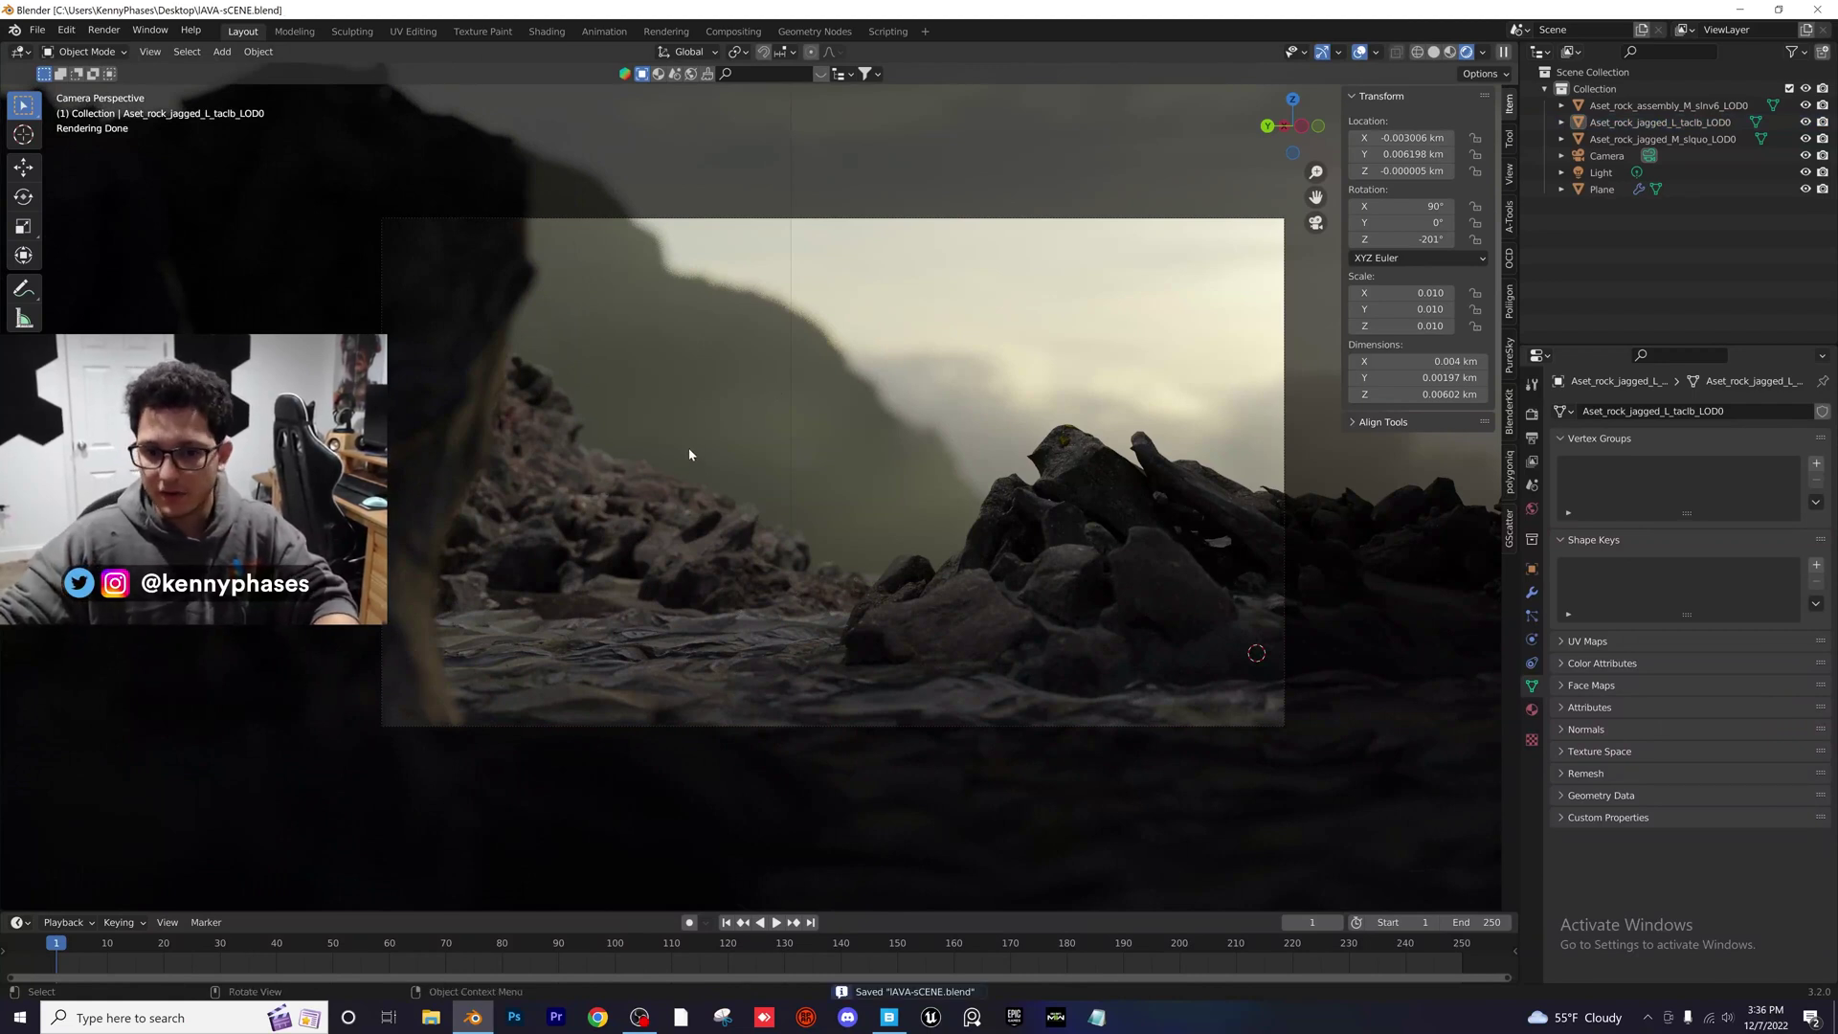
scroll(905, 452, down, 3)
scroll(865, 460, up, 1)
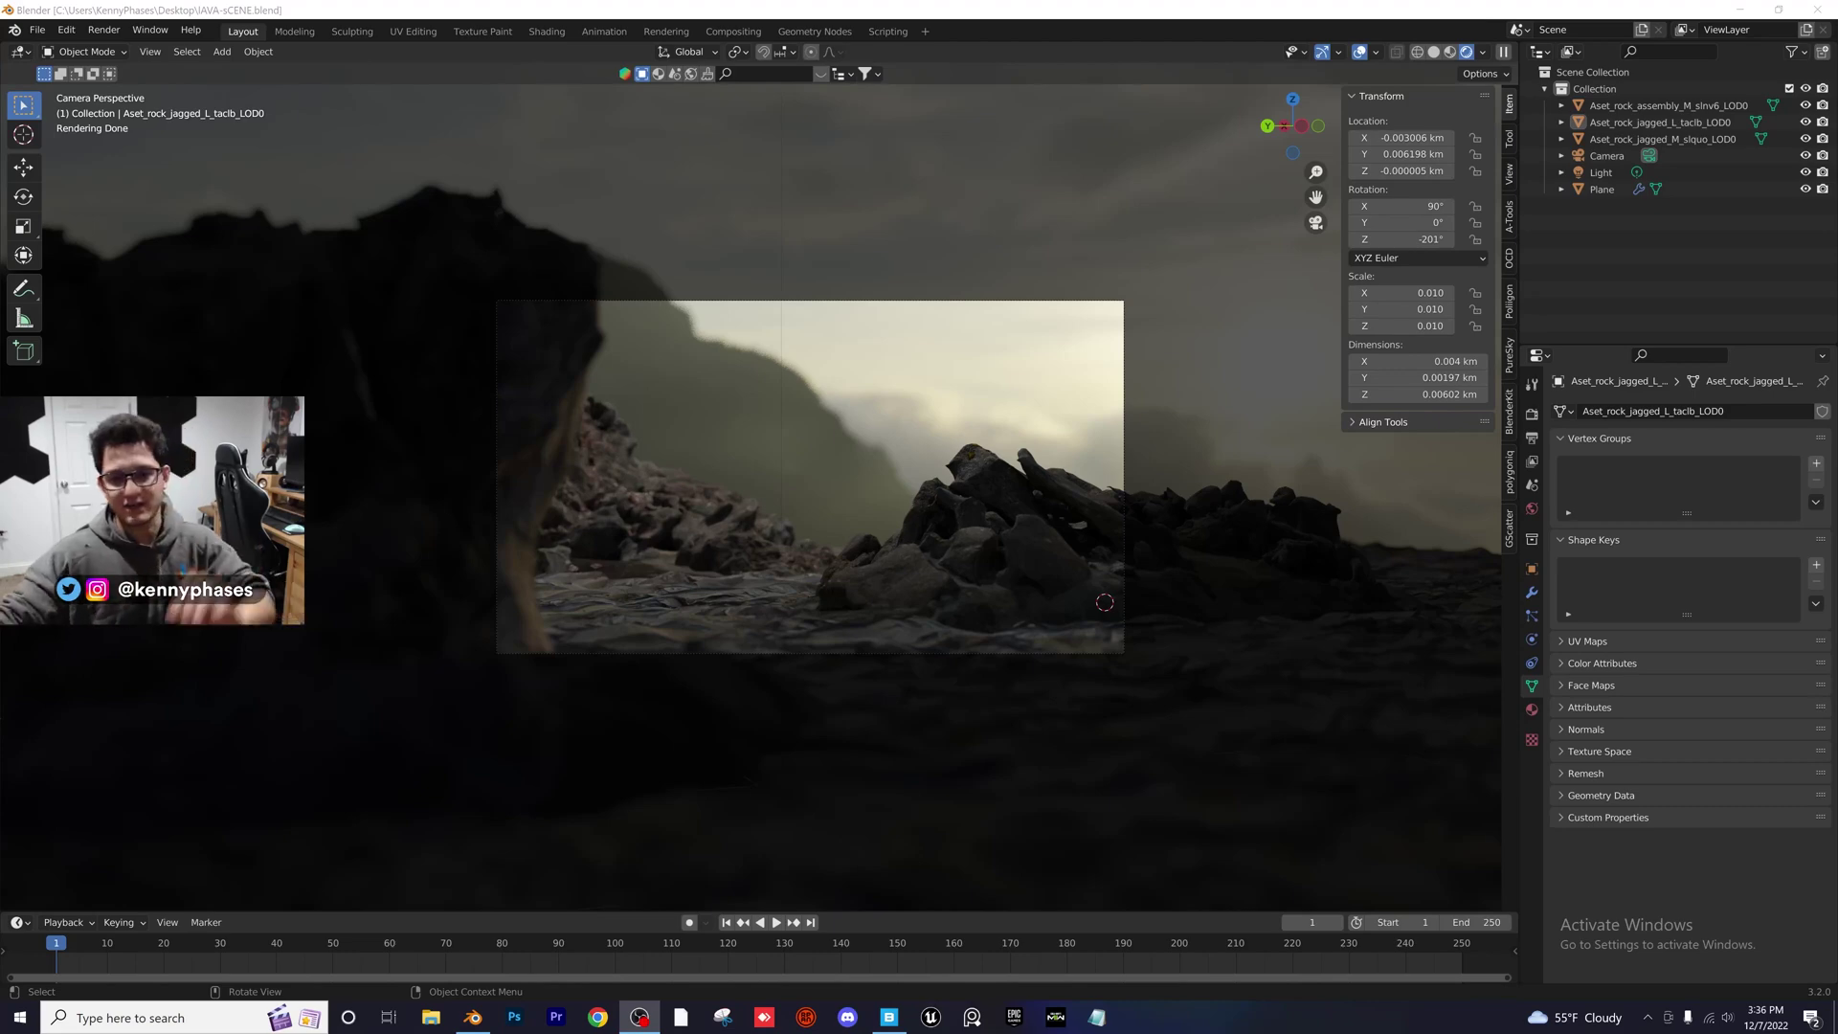
scroll(958, 622, up, 3)
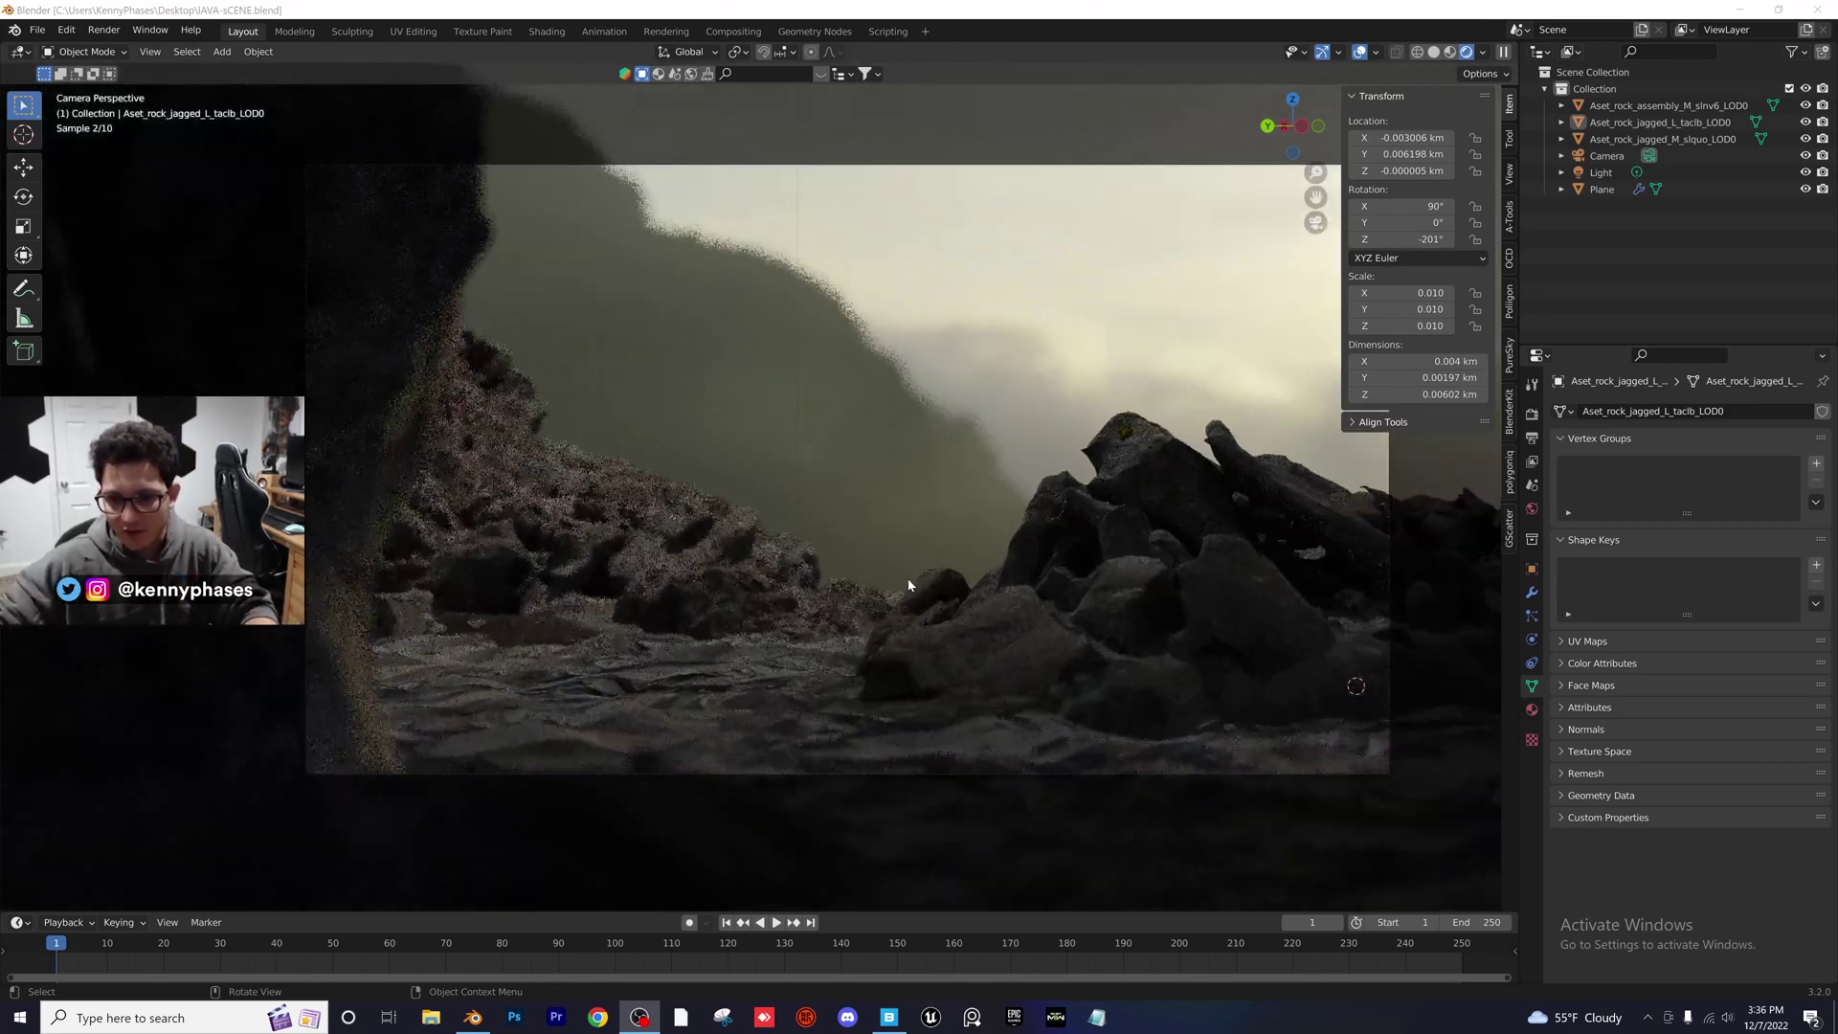
Bring up Quixel Bridge and browse the Iceland collection
click(888, 1016)
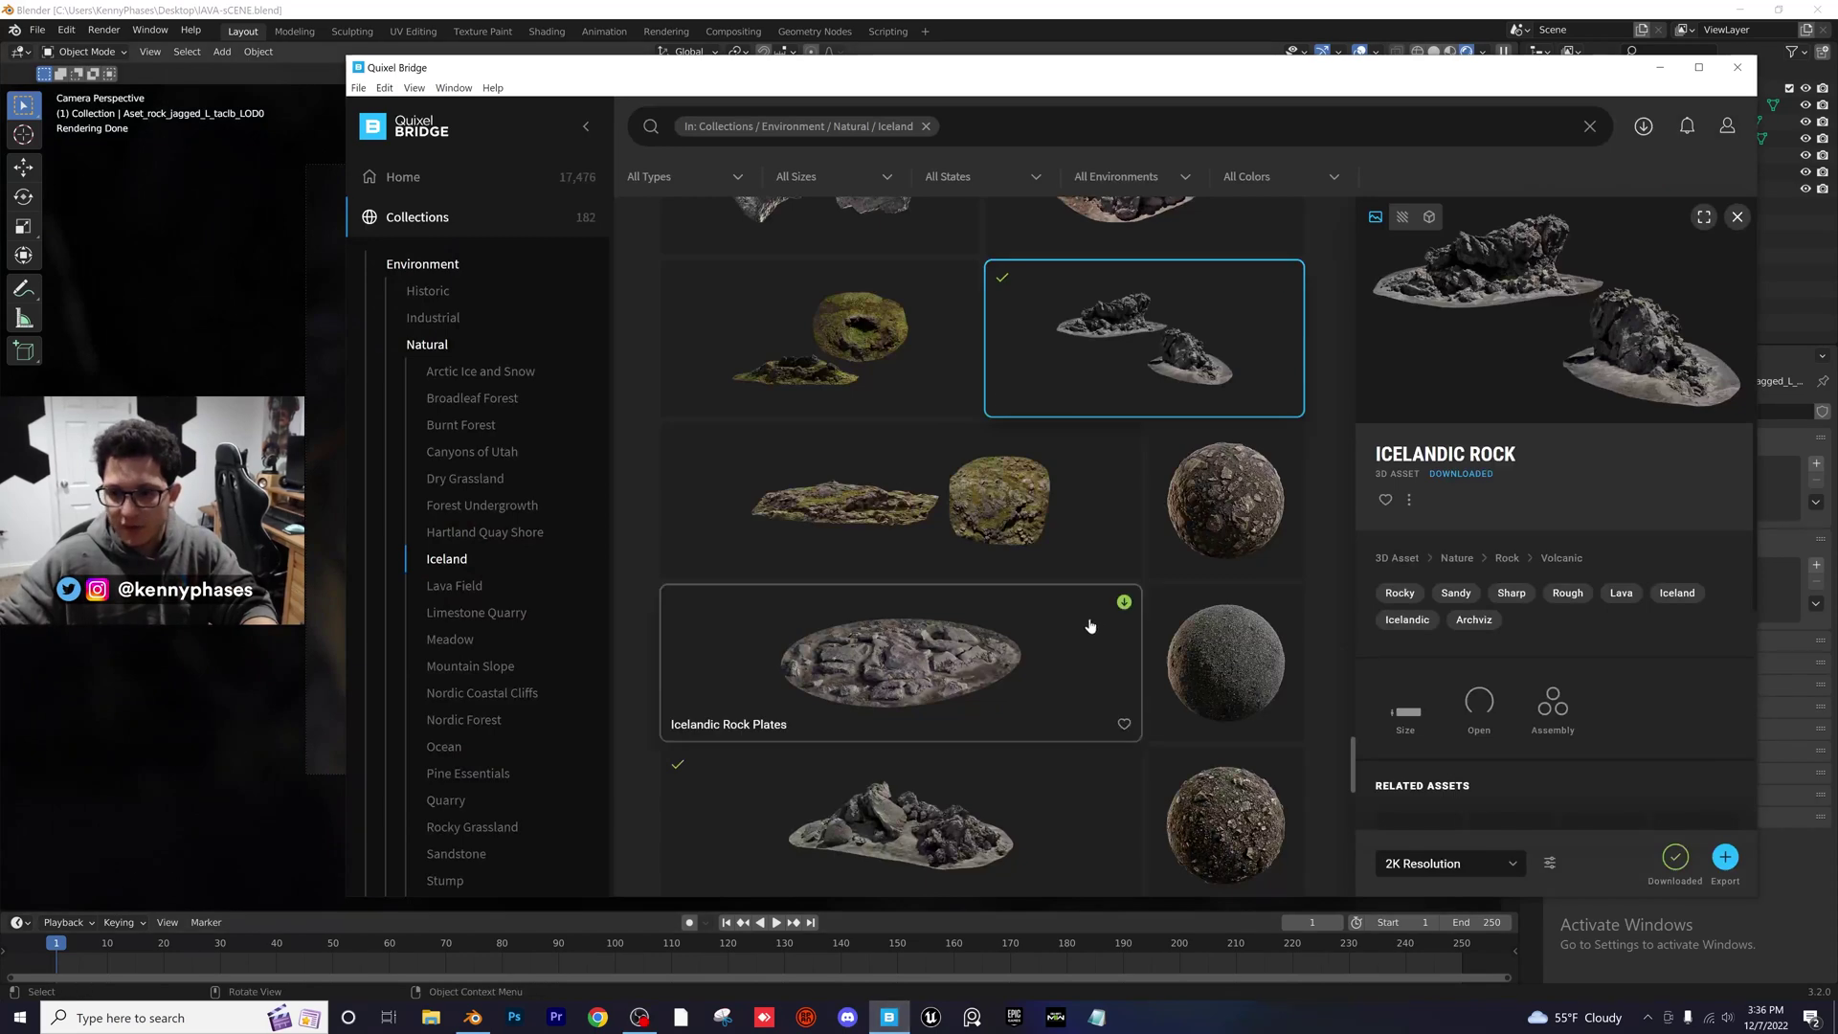
scroll(1005, 639, down, 5)
scroll(1011, 638, down, 10)
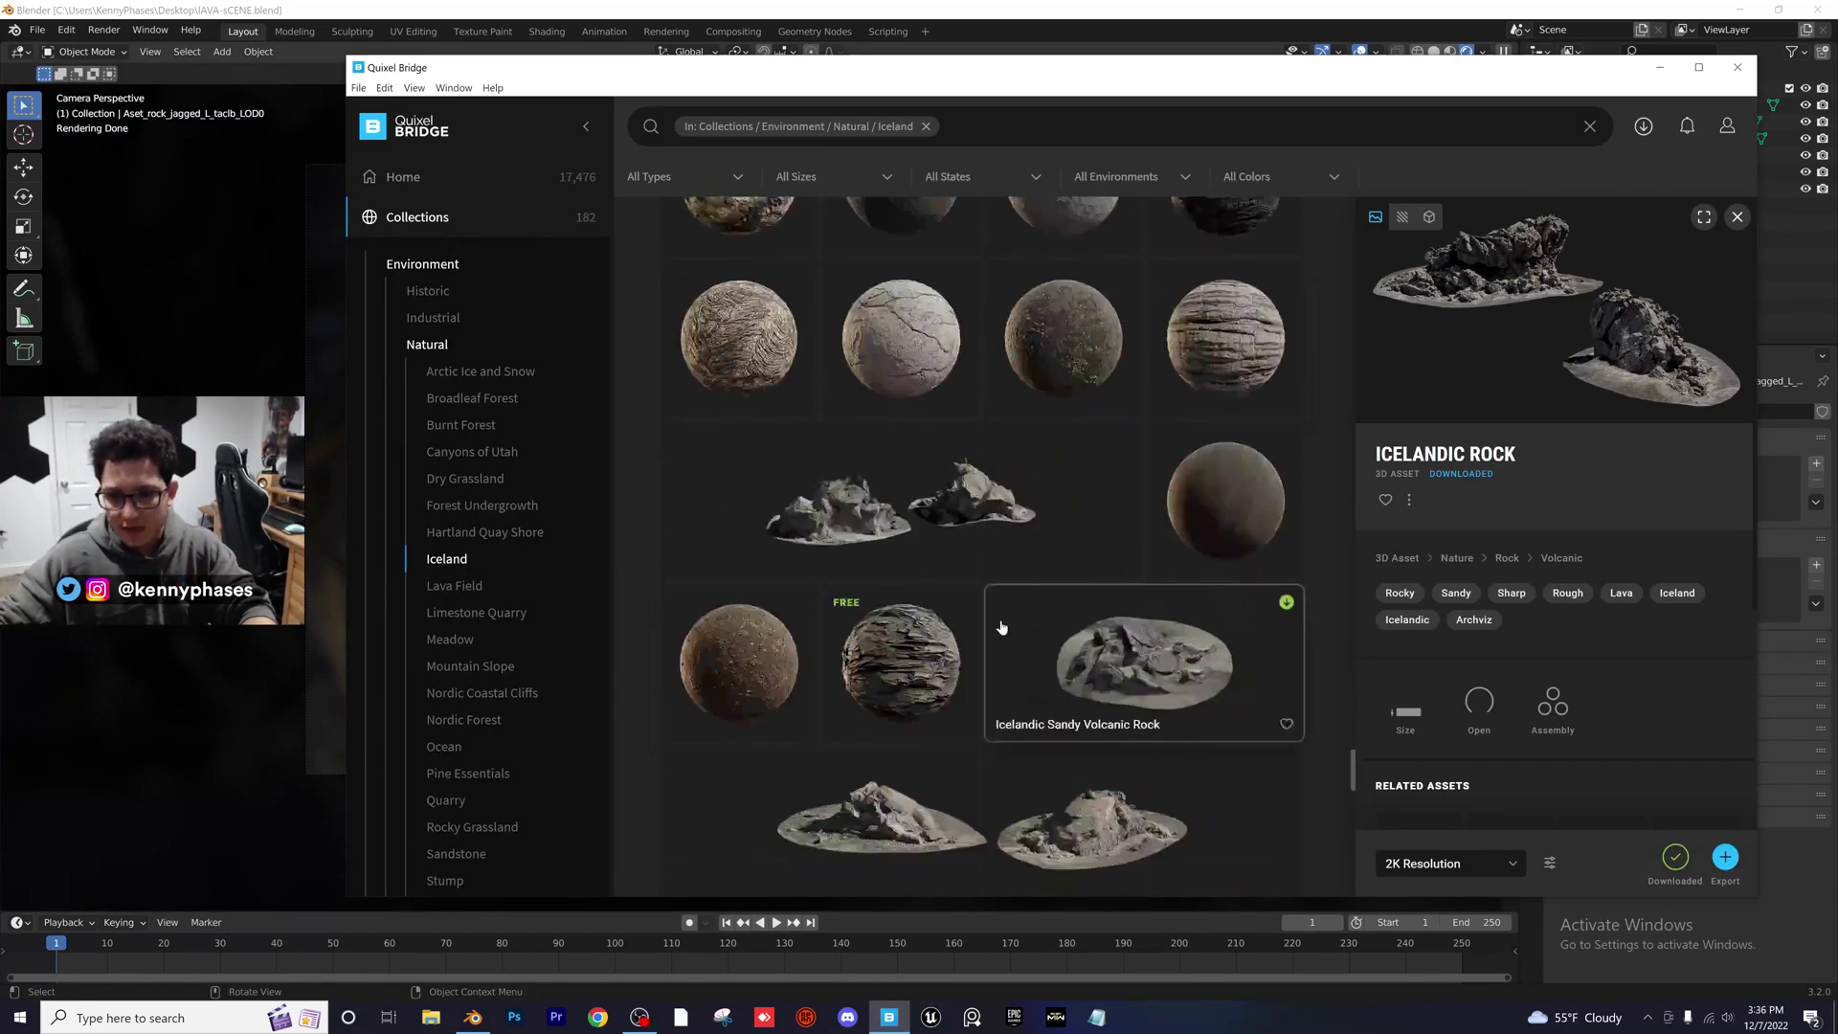
scroll(1028, 579, down, 10)
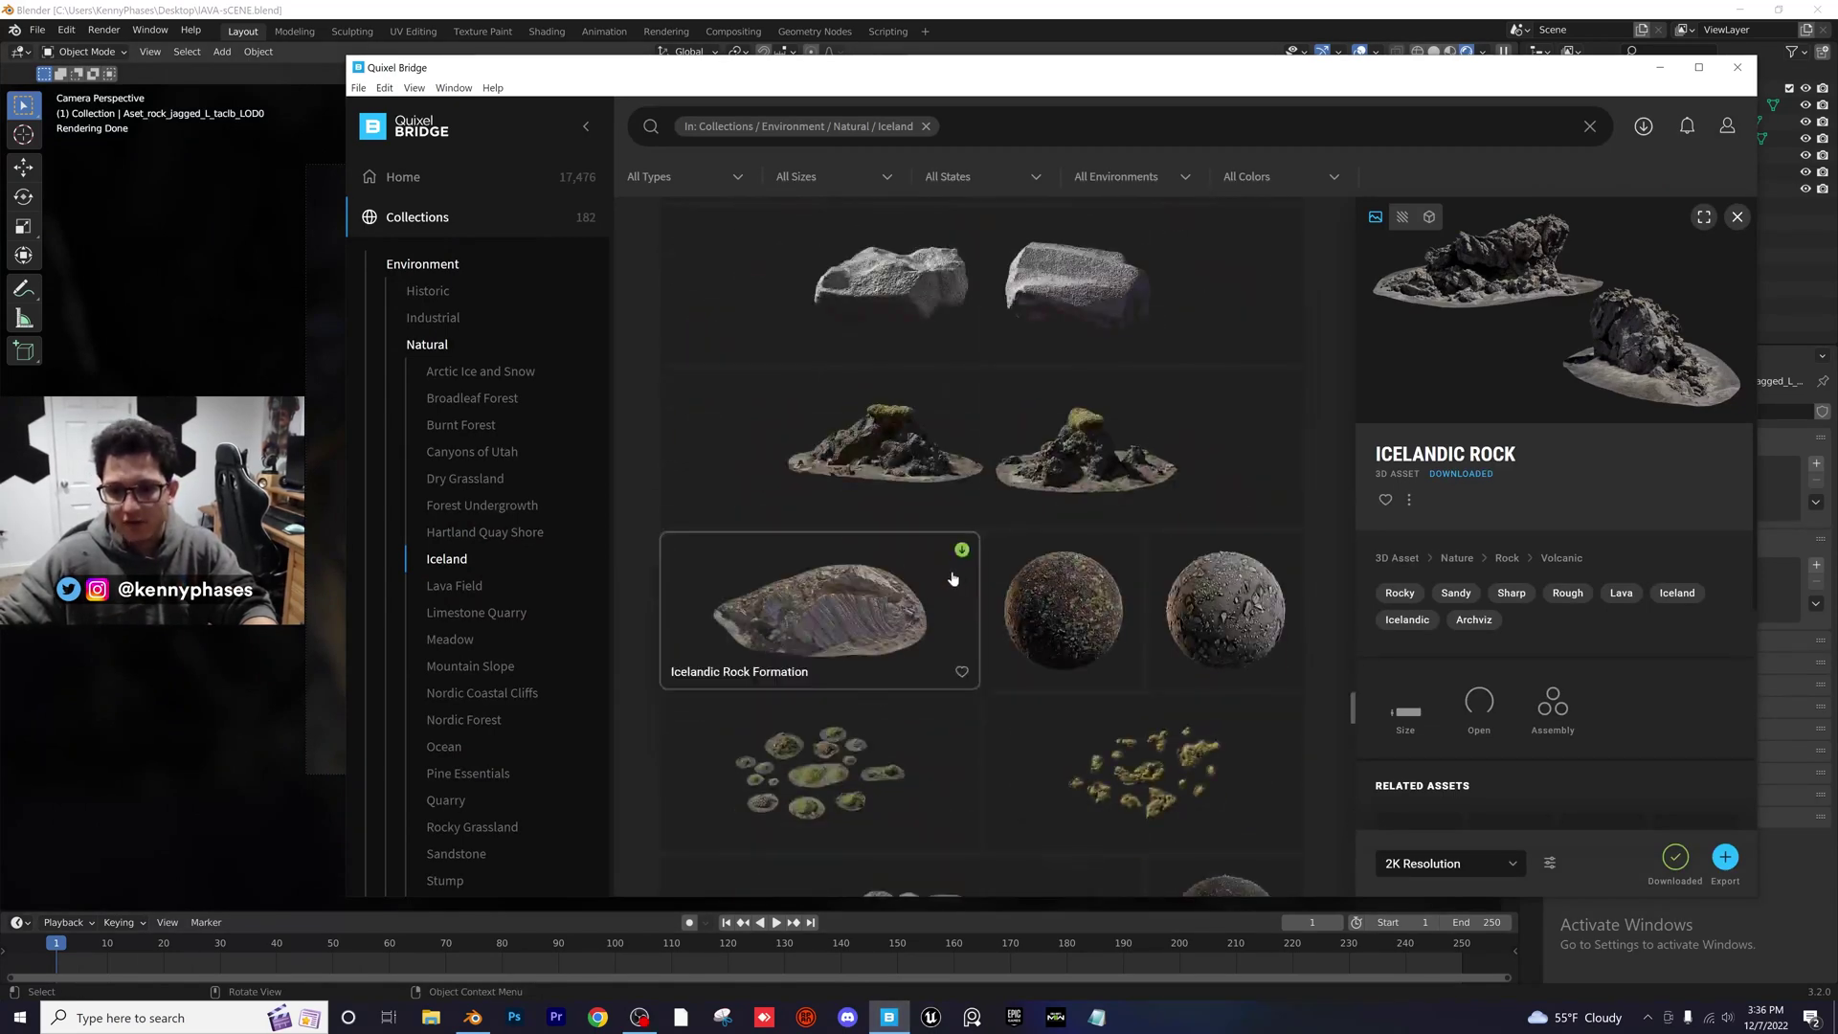
scroll(1043, 561, down, 5)
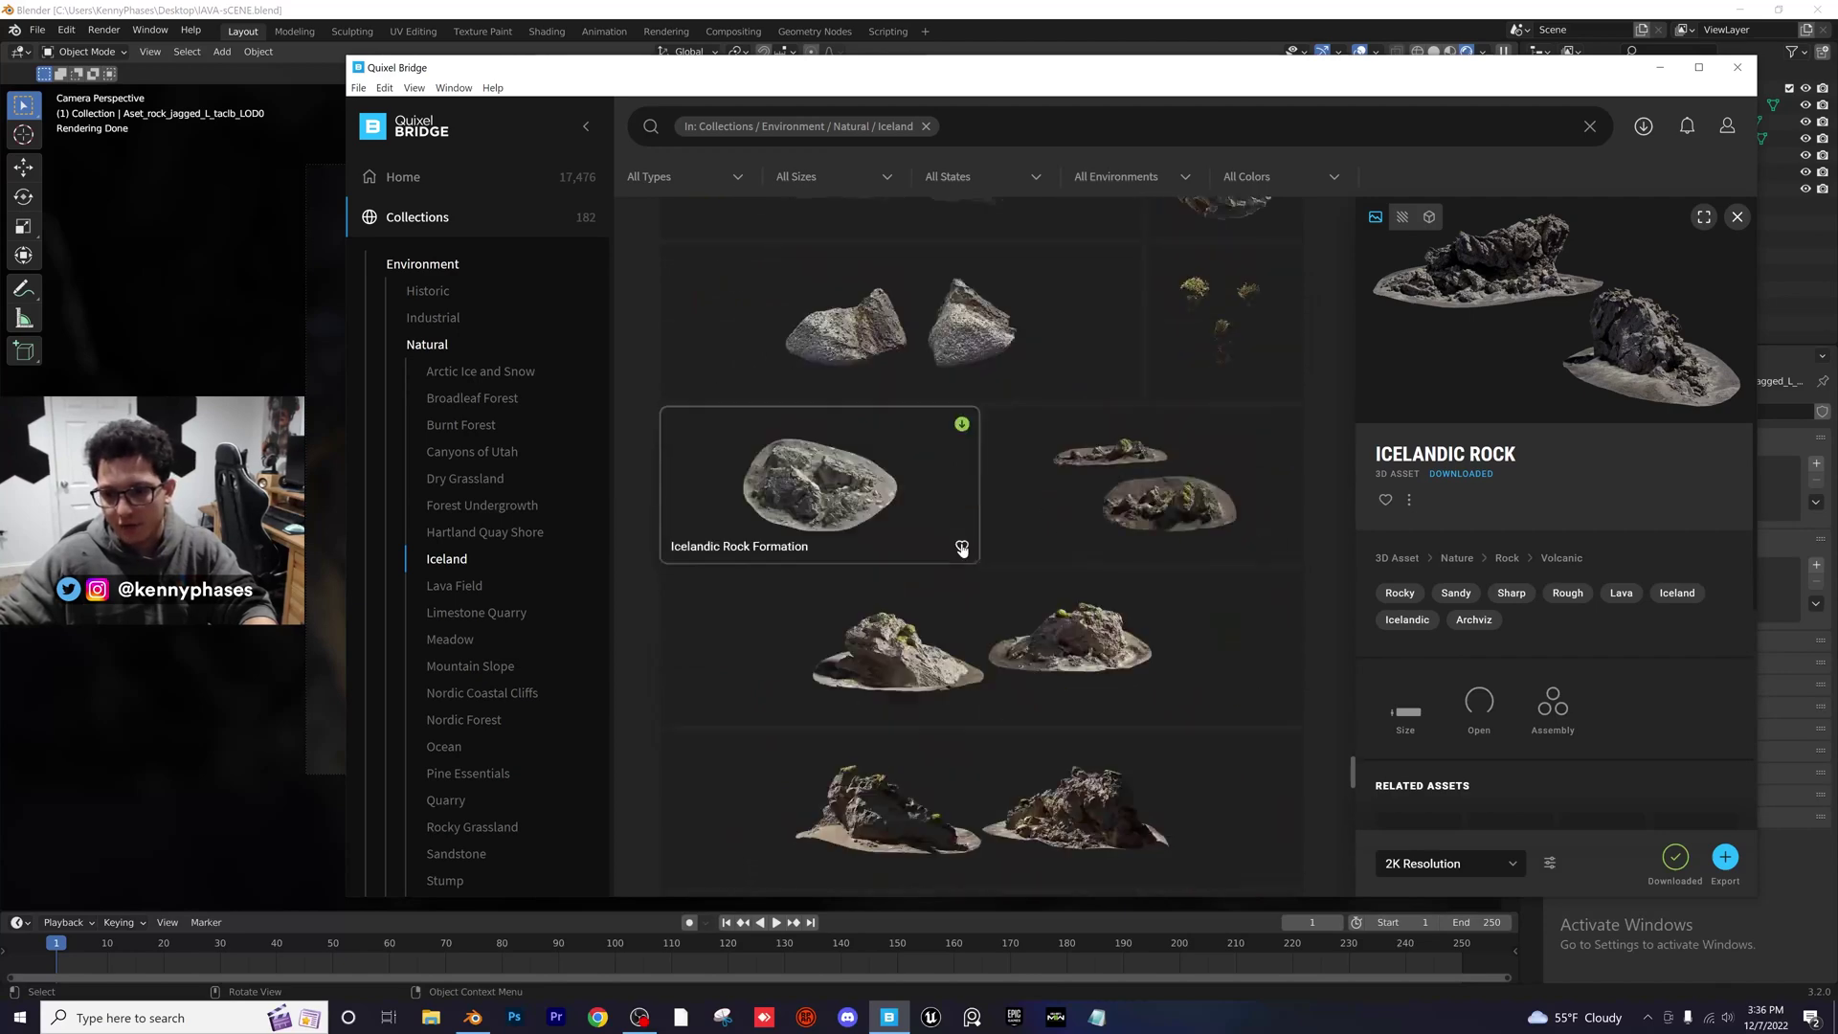
scroll(896, 599, down, 5)
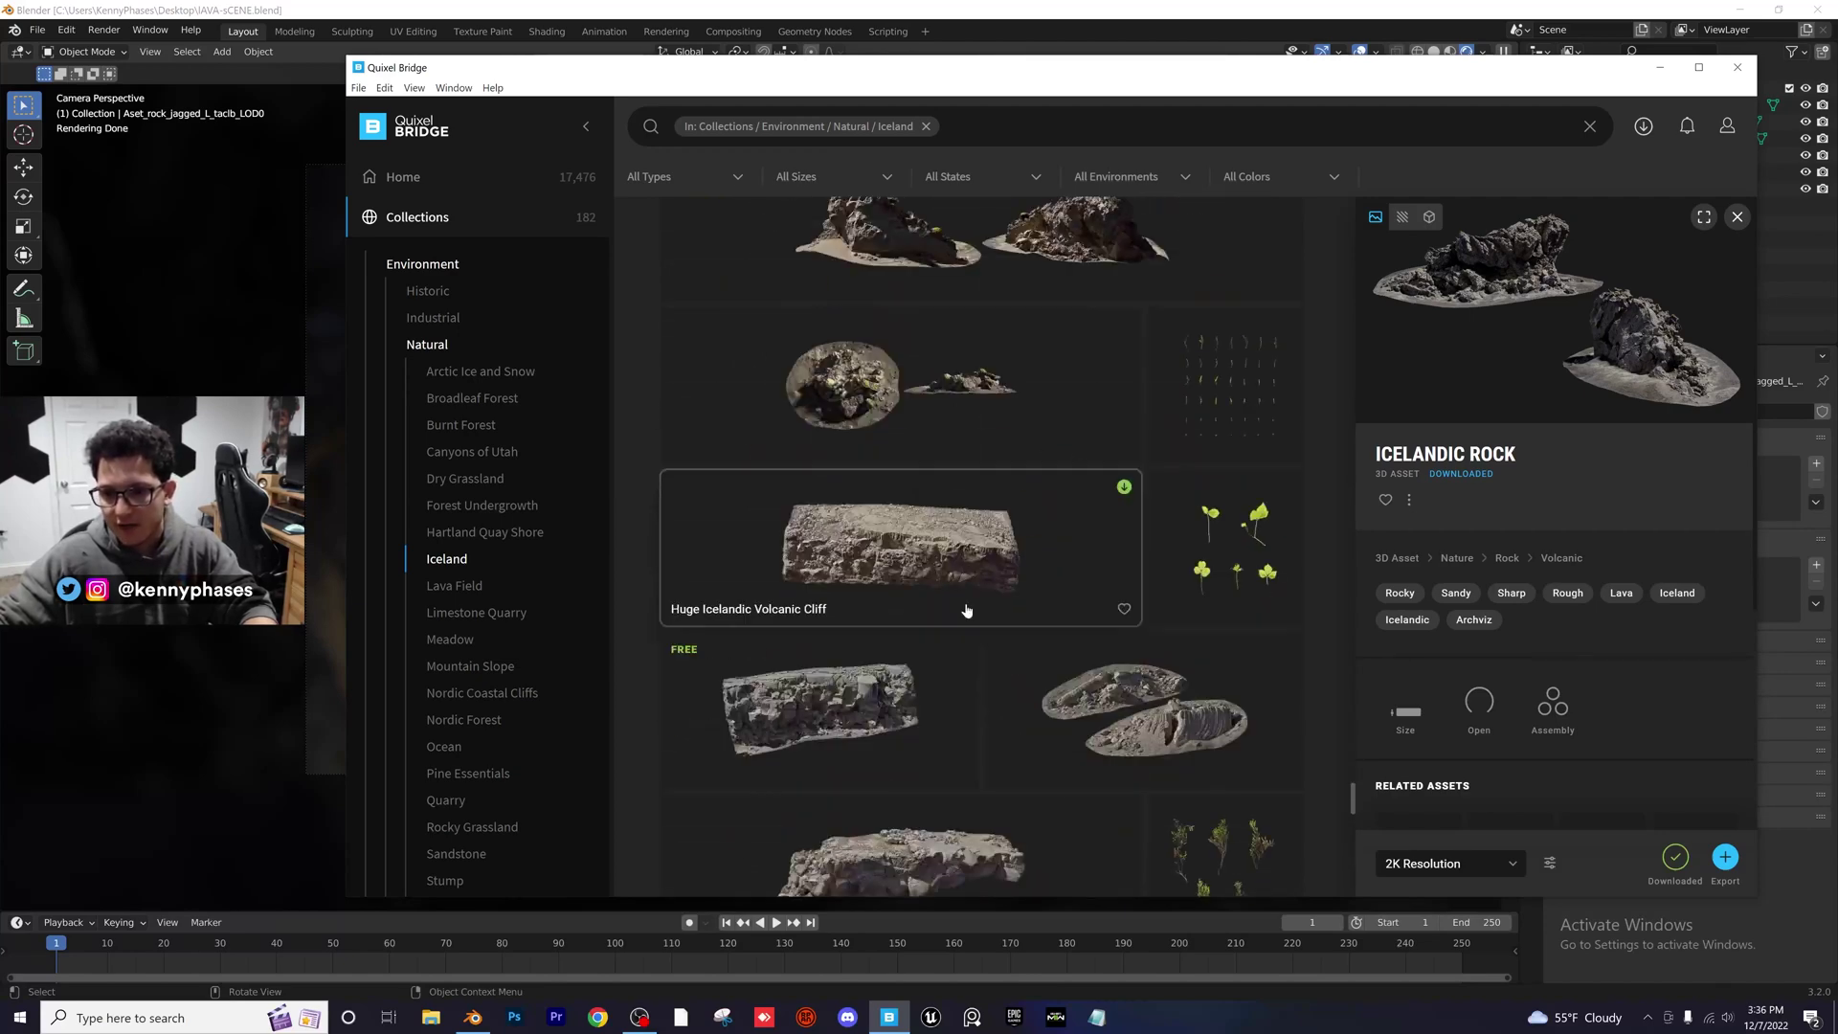
scroll(966, 610, down, 5)
scroll(967, 611, down, 10)
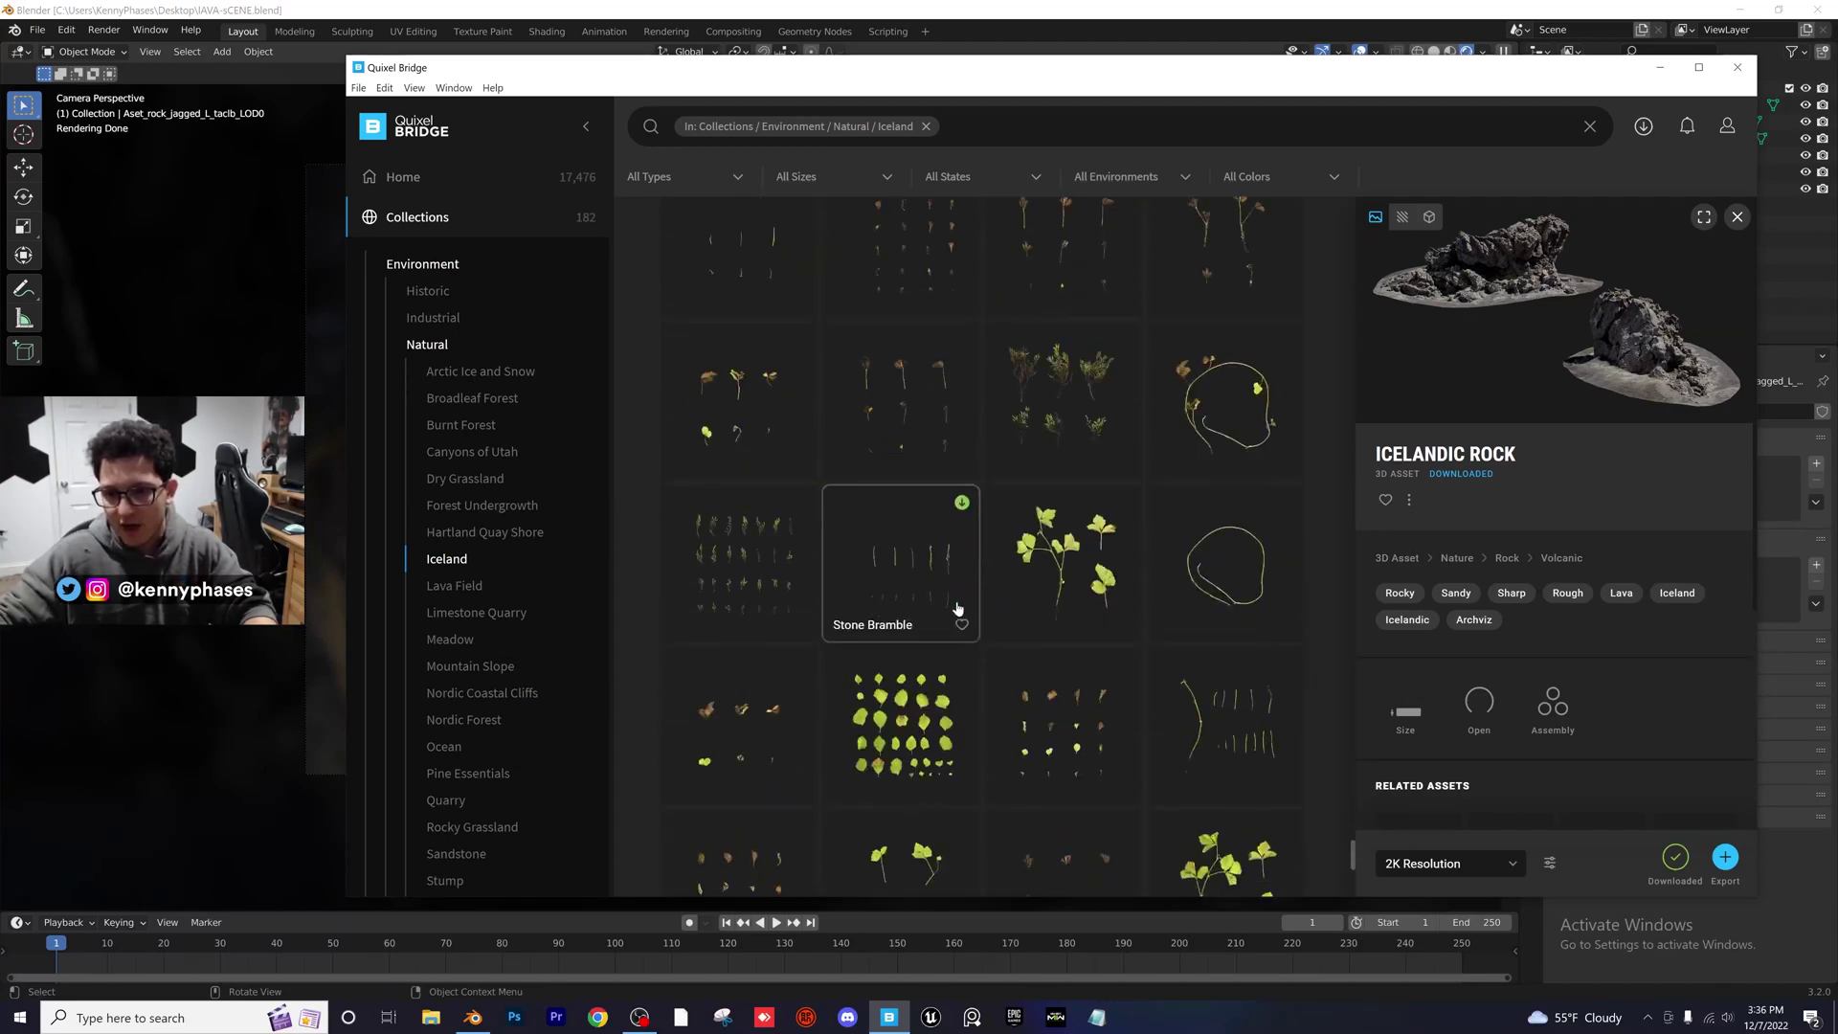
scroll(1159, 477, up, 20)
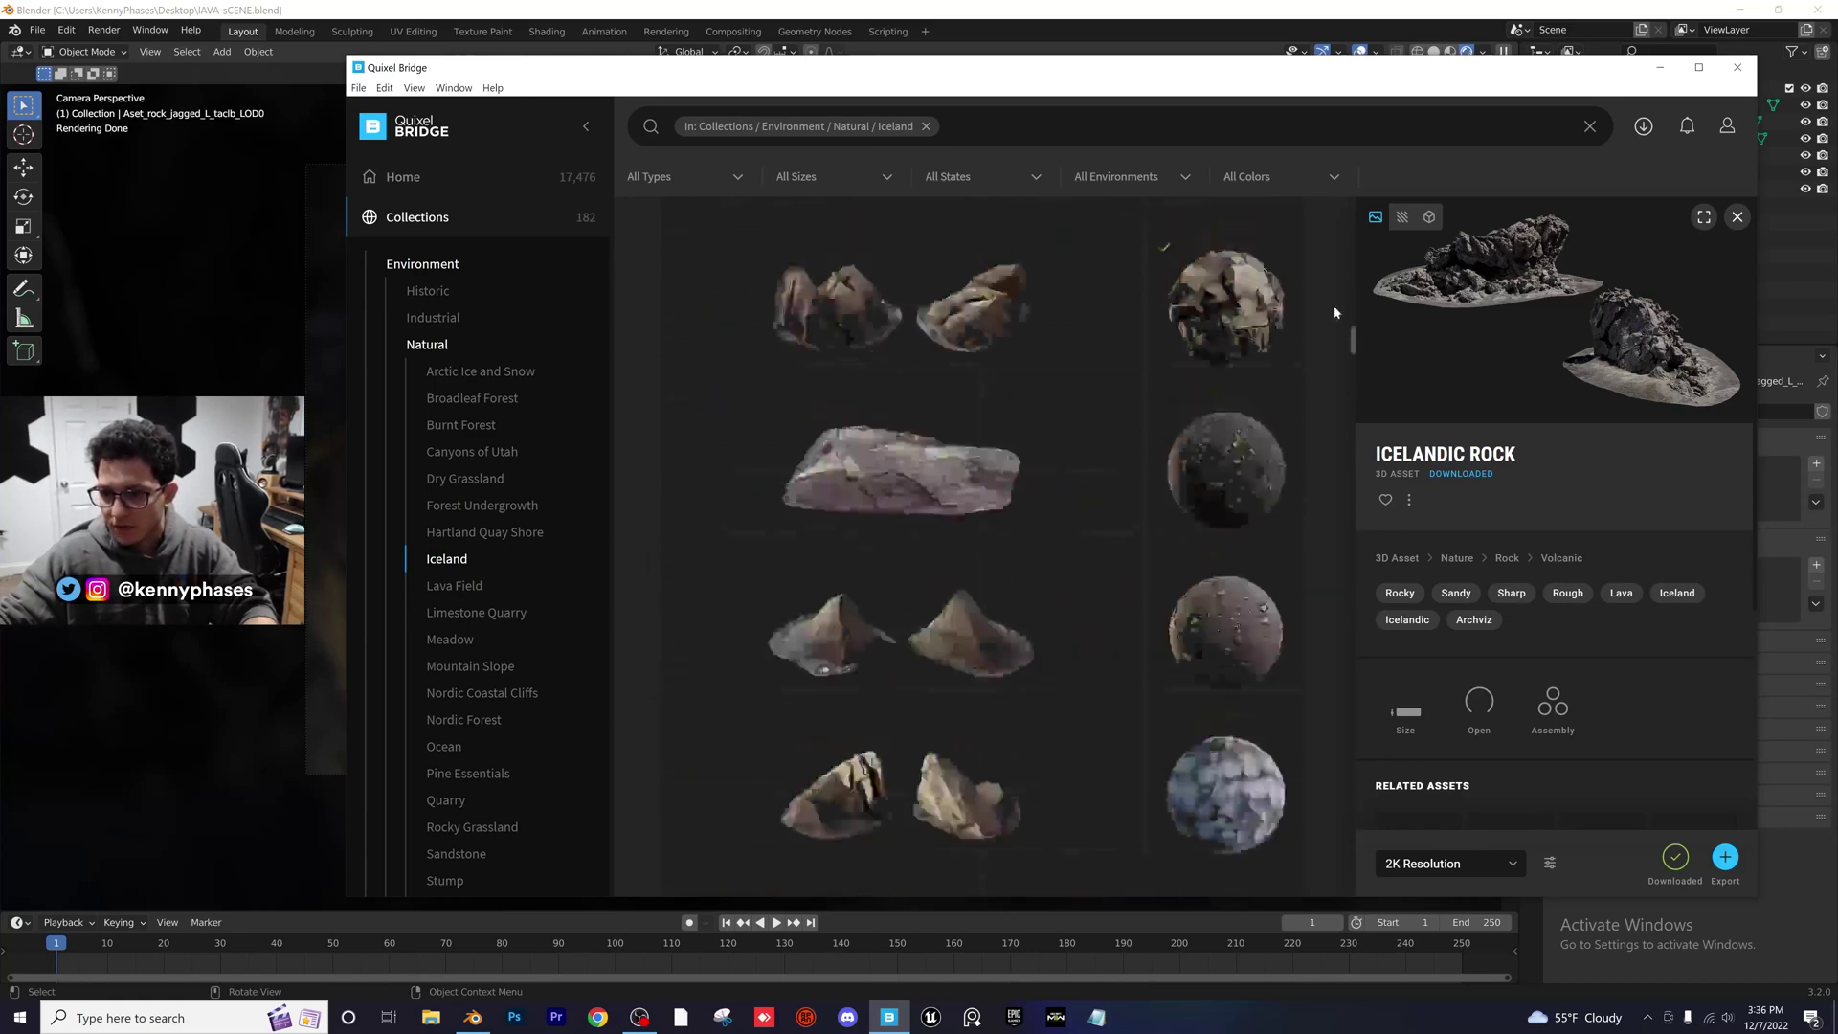
scroll(1099, 584, down, 10)
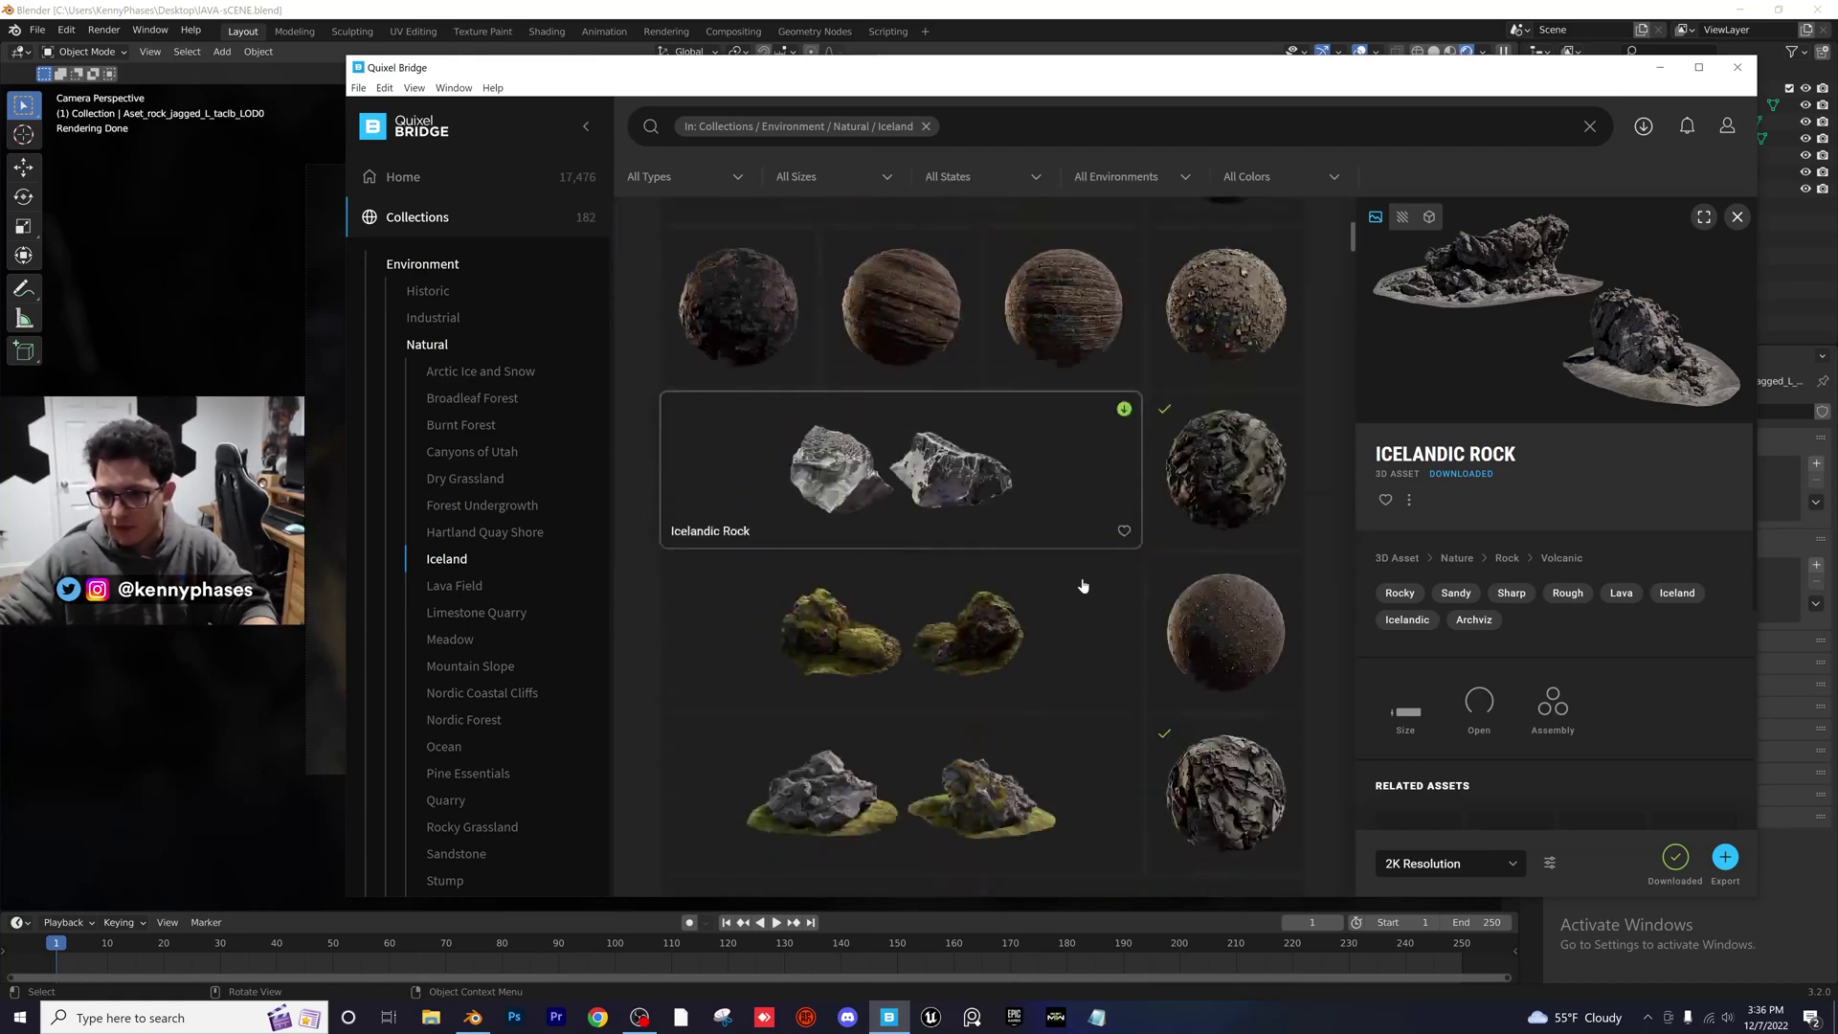
scroll(1033, 536, down, 4)
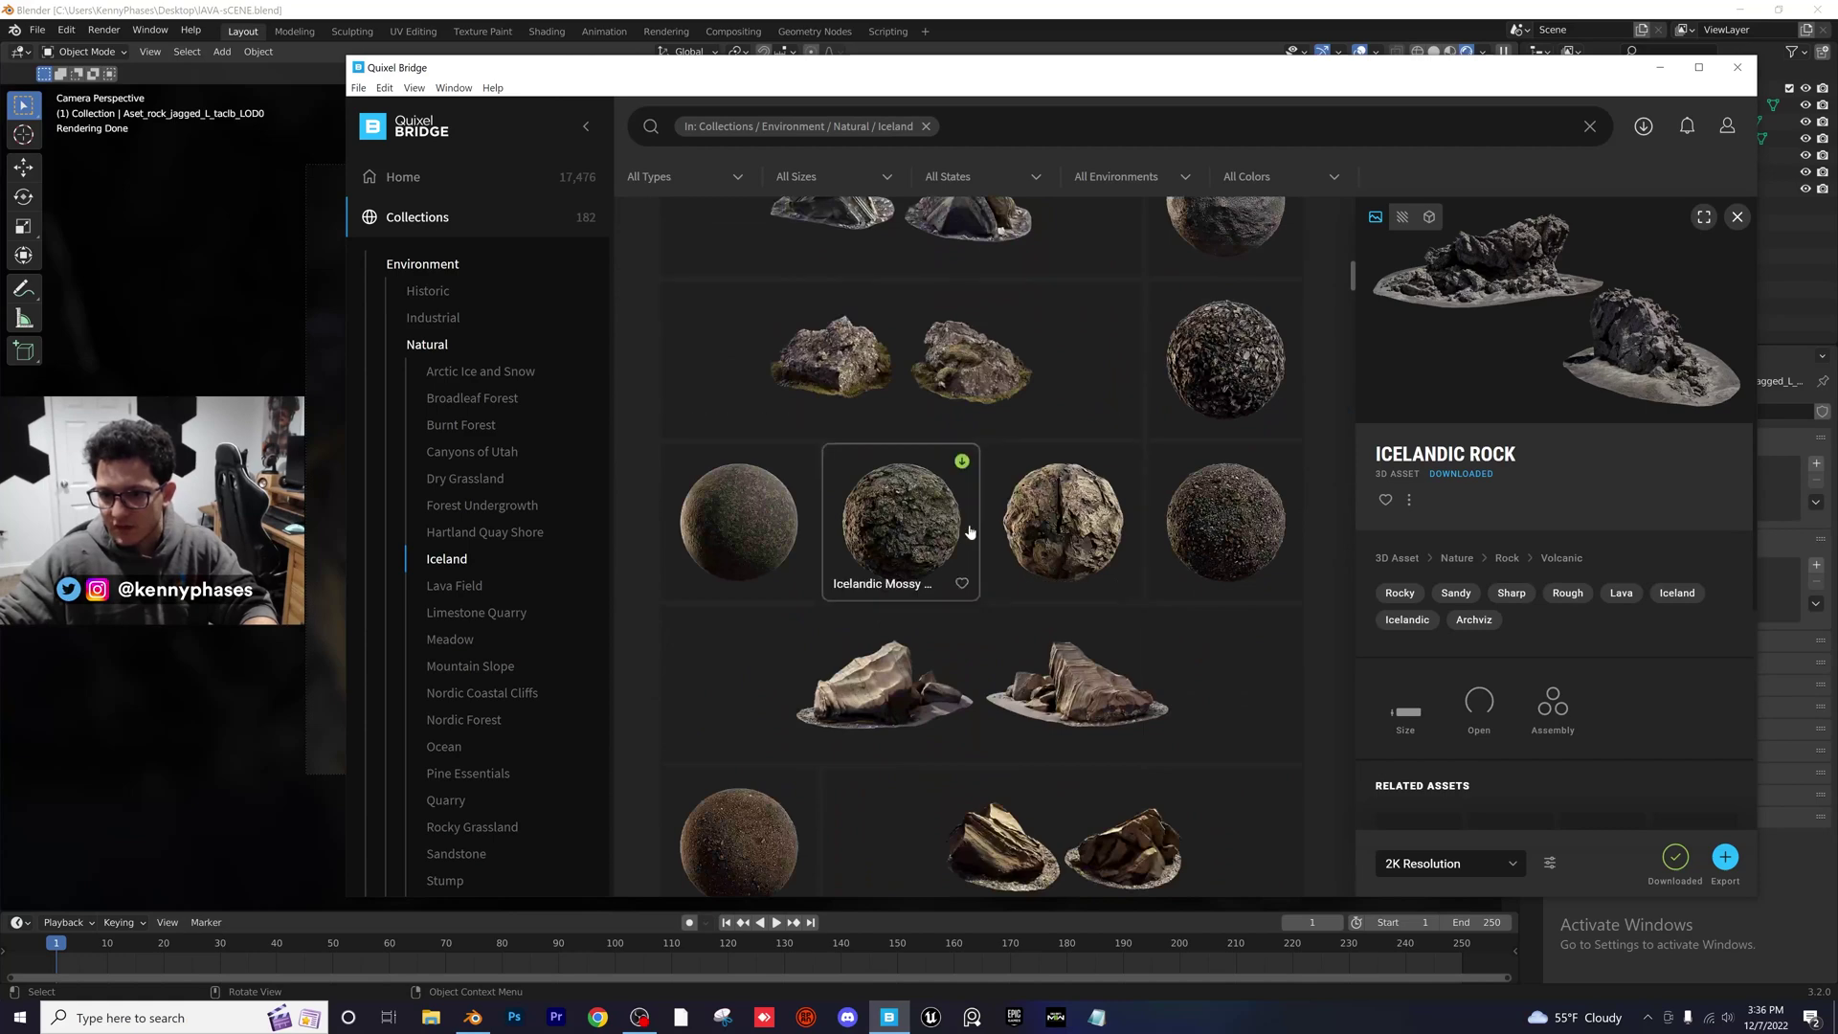
scroll(1064, 366, up, 2)
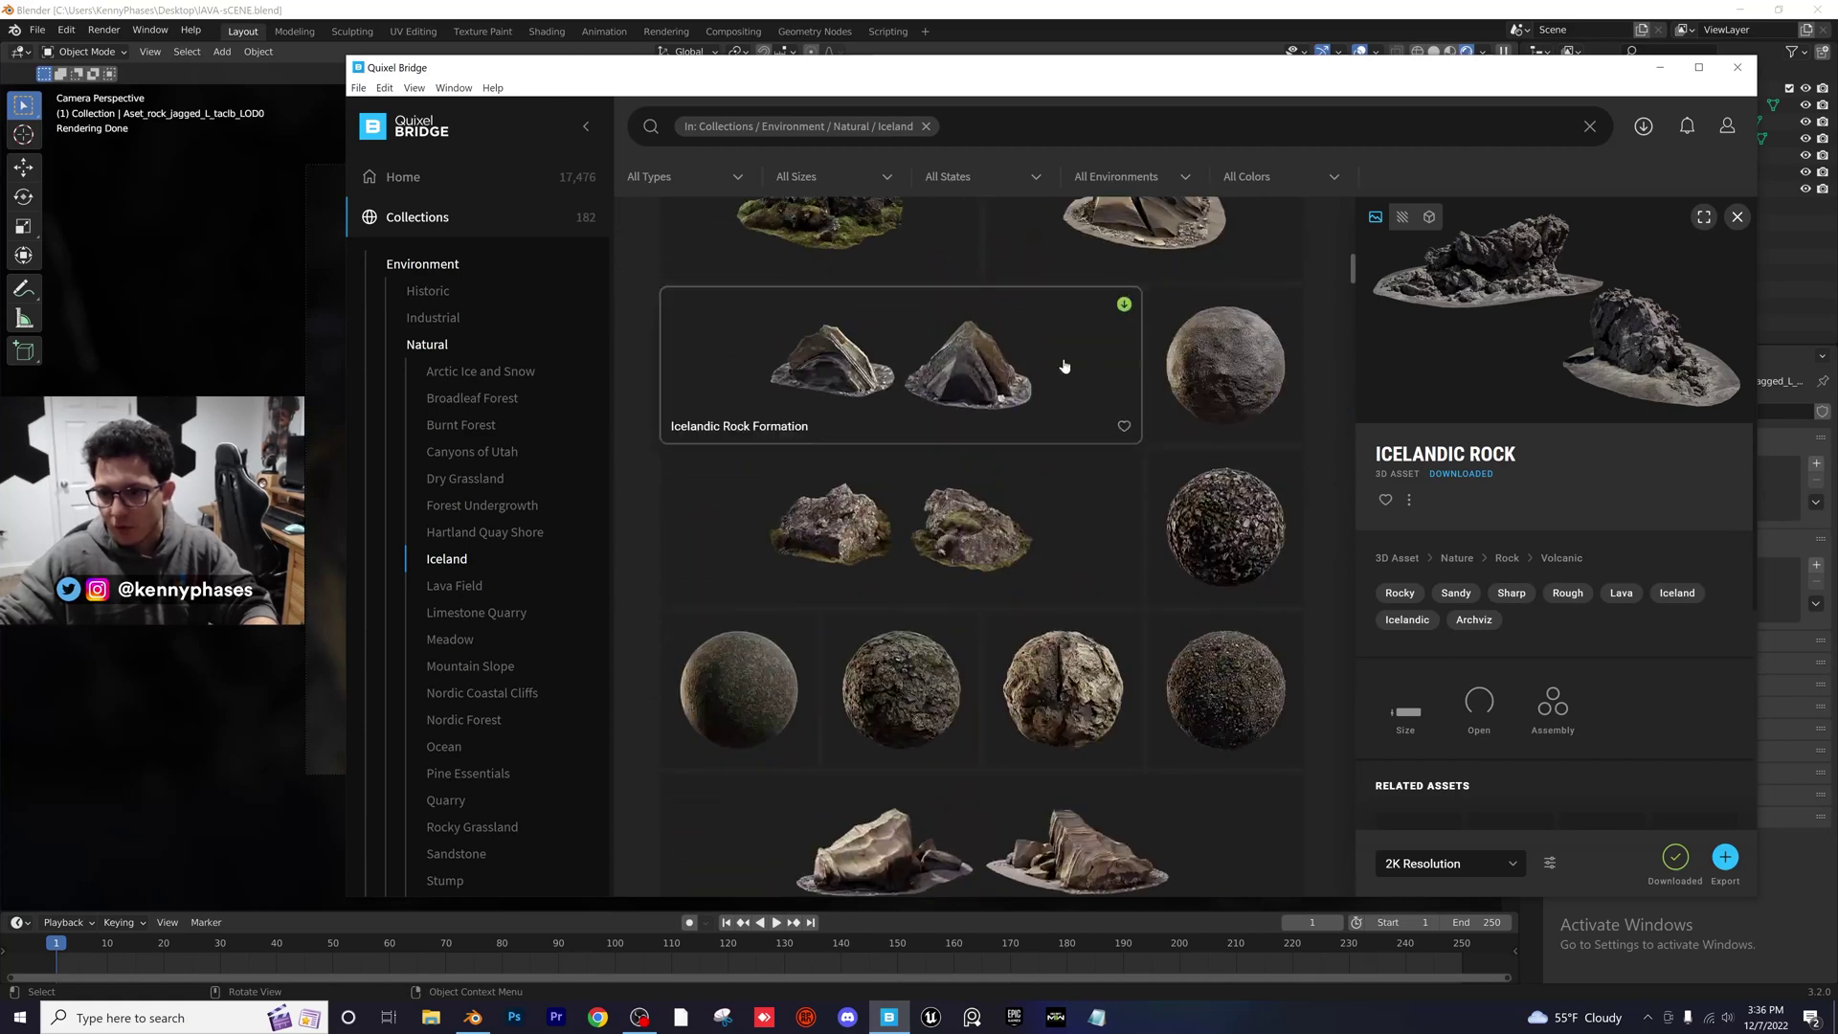
Pick the Icelandic Boulder asset and export it to Blender
click(945, 379)
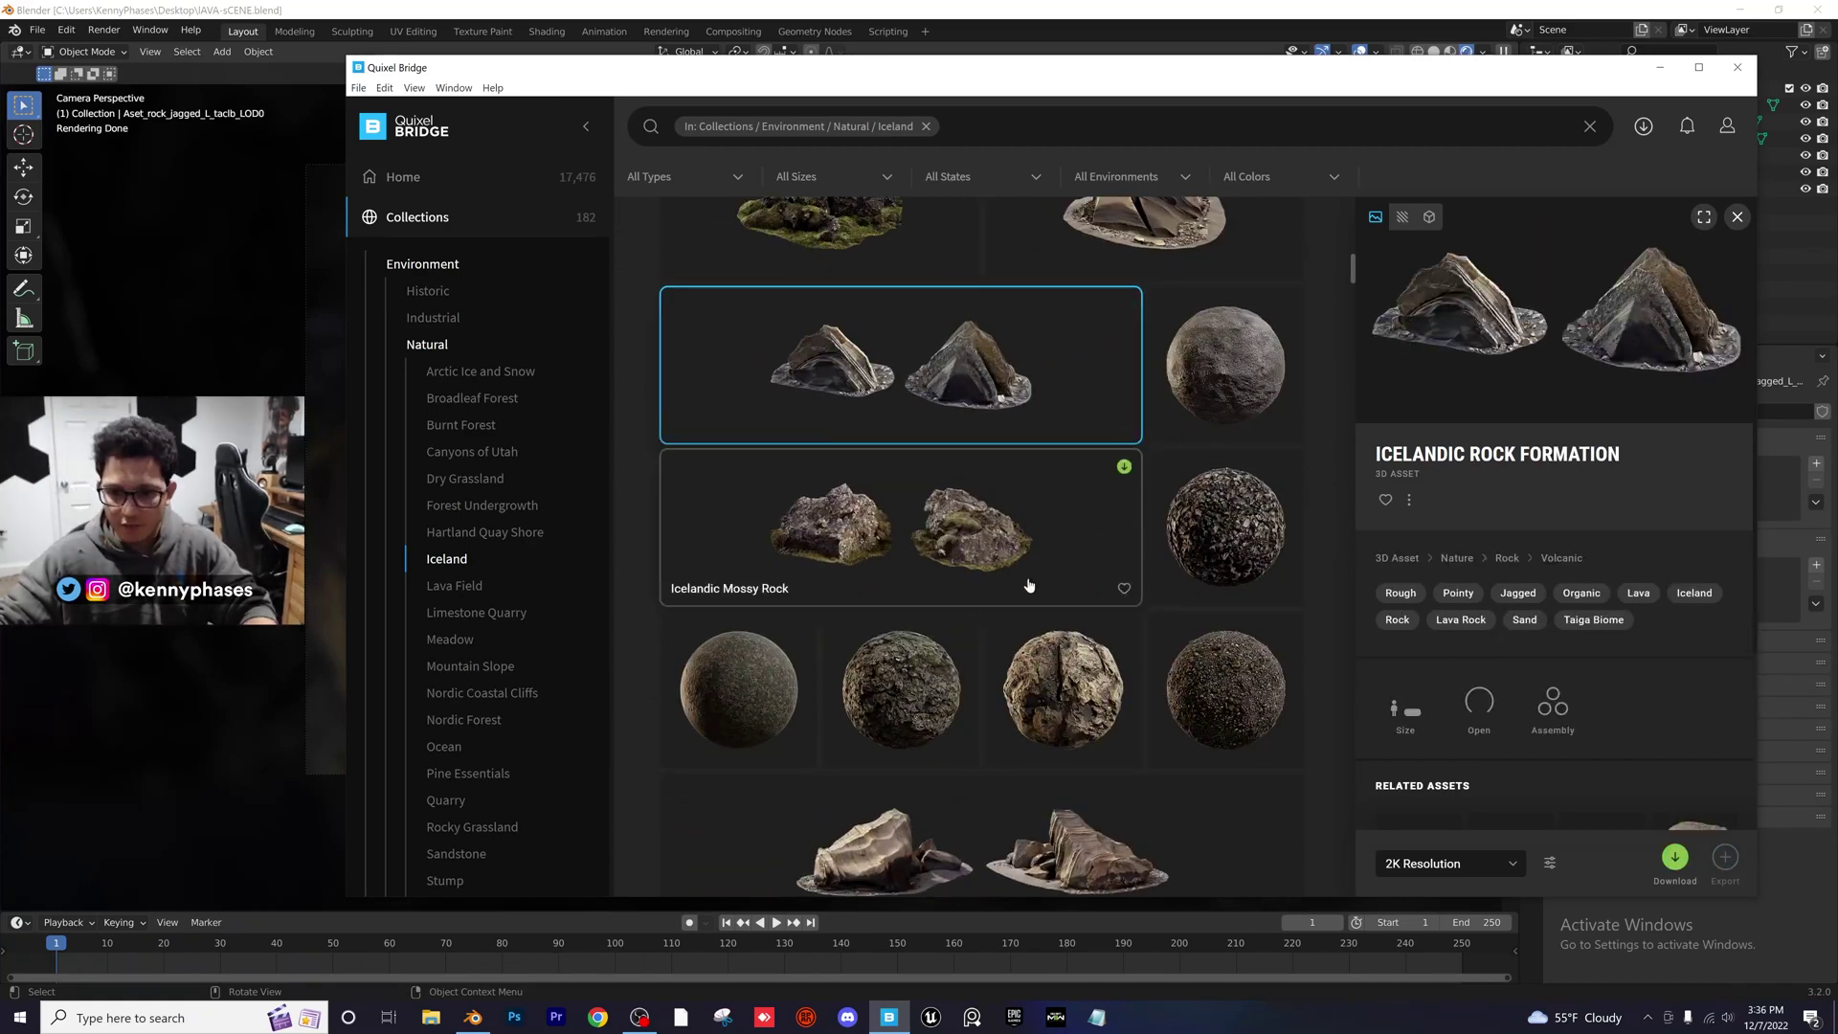
scroll(1026, 585, down, 6)
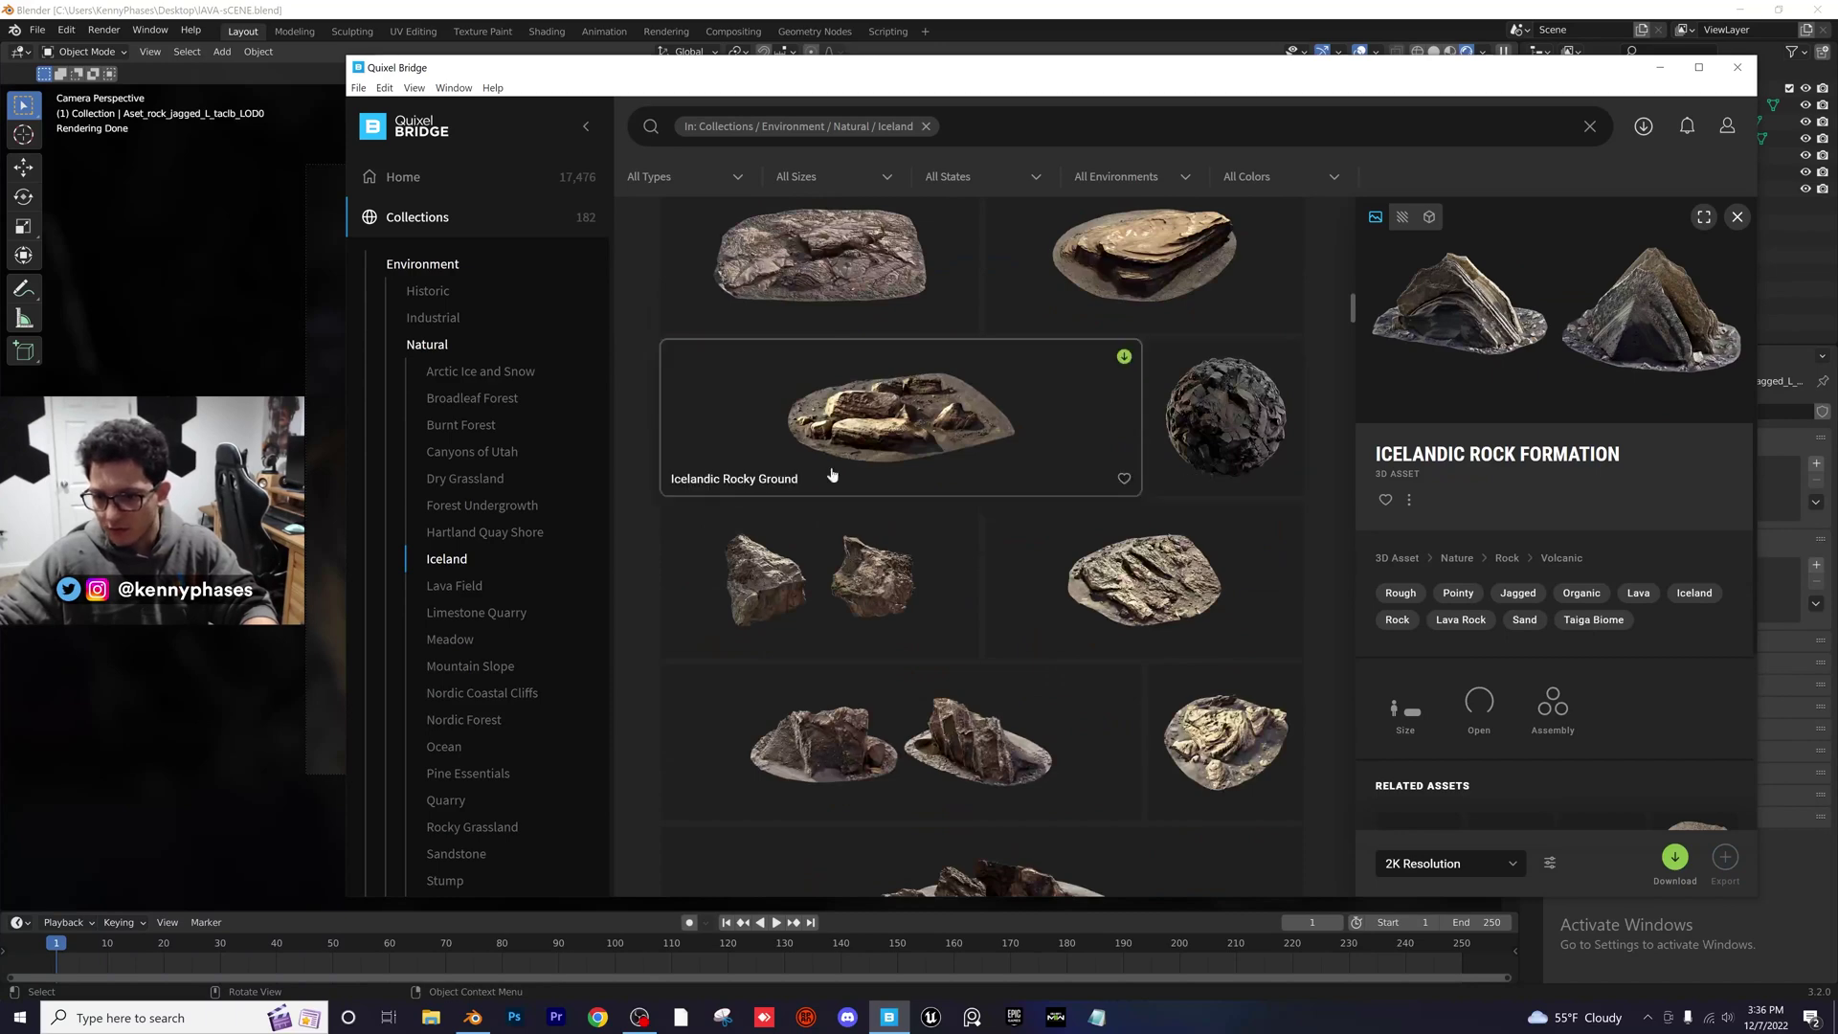
scroll(951, 492, down, 10)
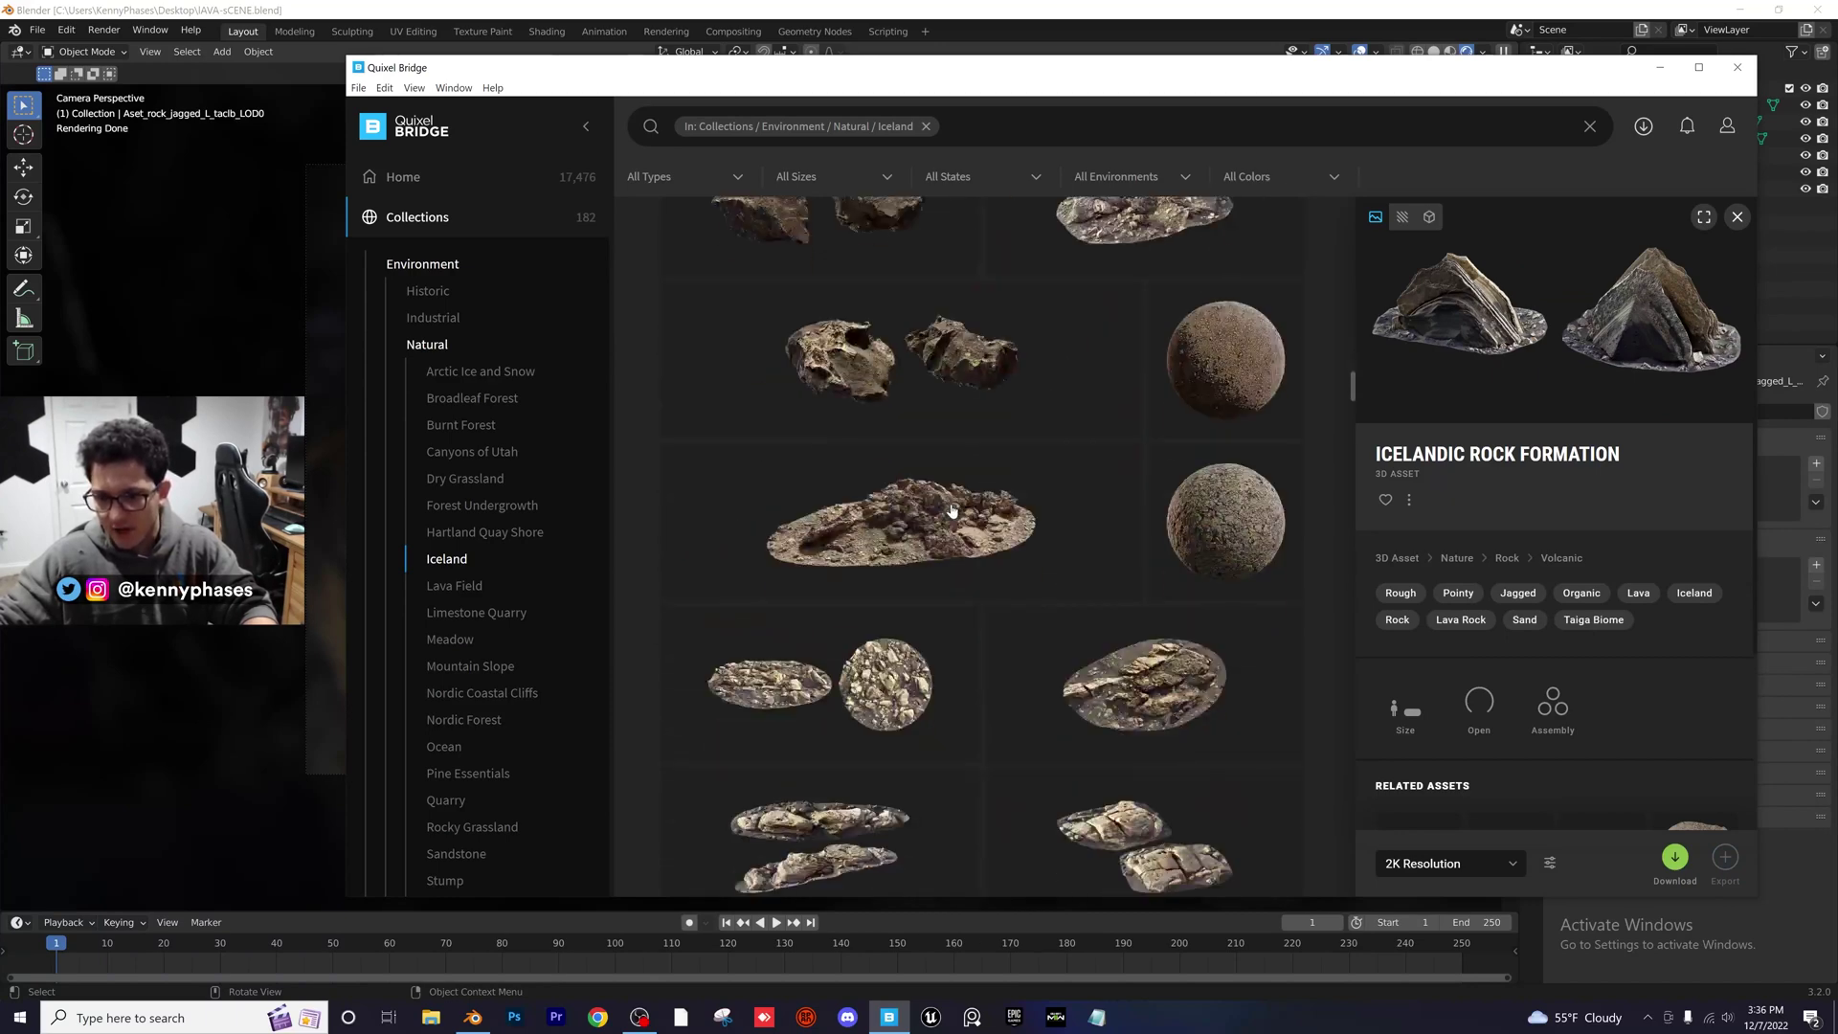
scroll(952, 510, down, 10)
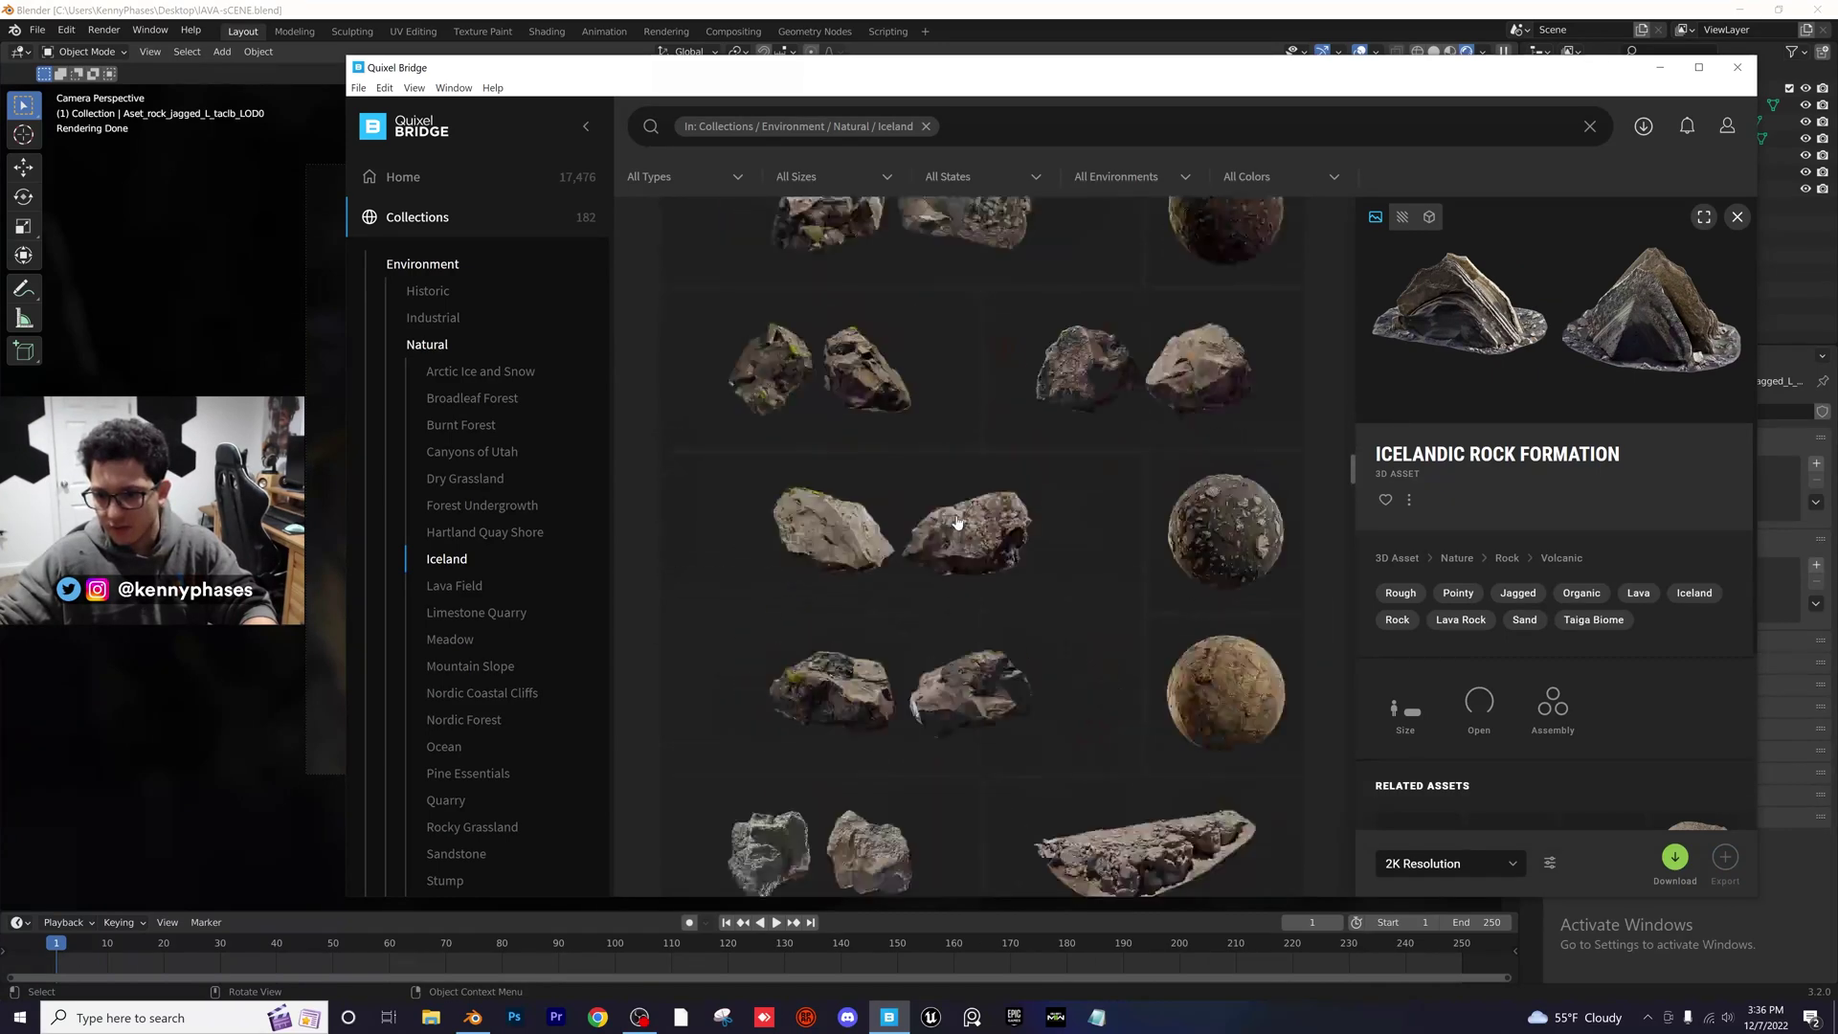
scroll(955, 737, up, 1)
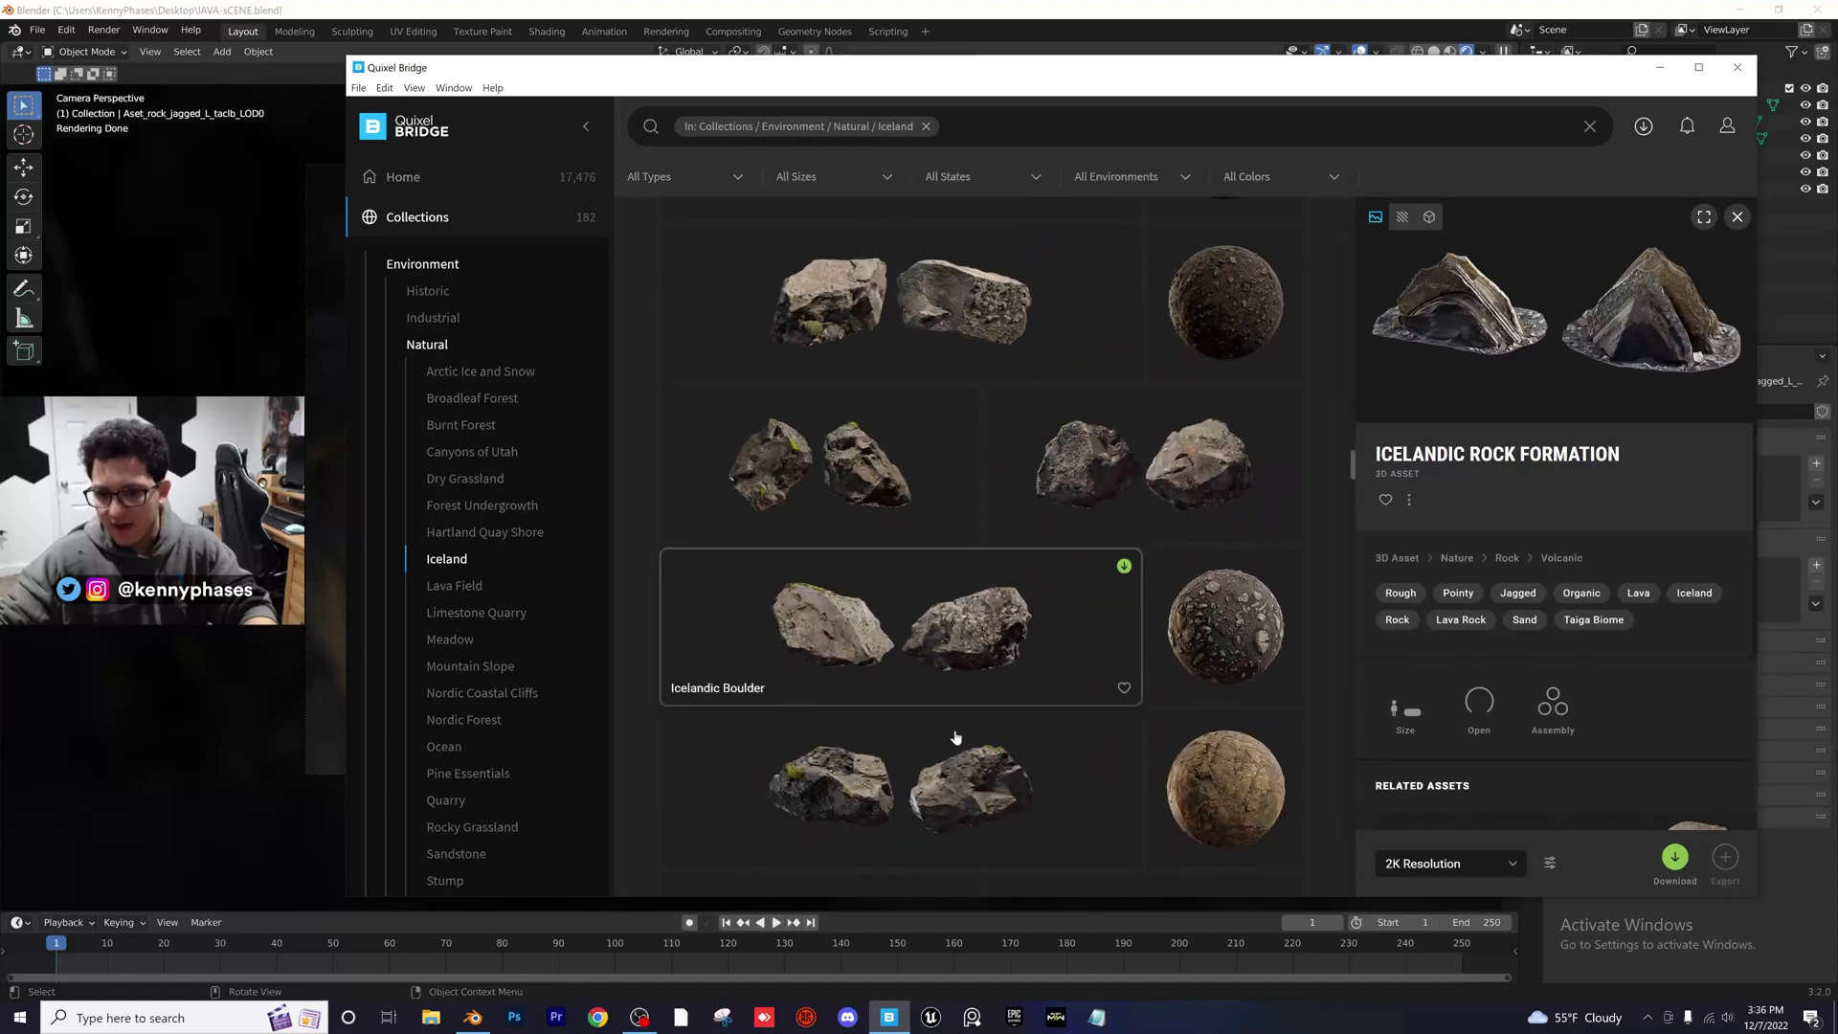
scroll(933, 620, down, 2)
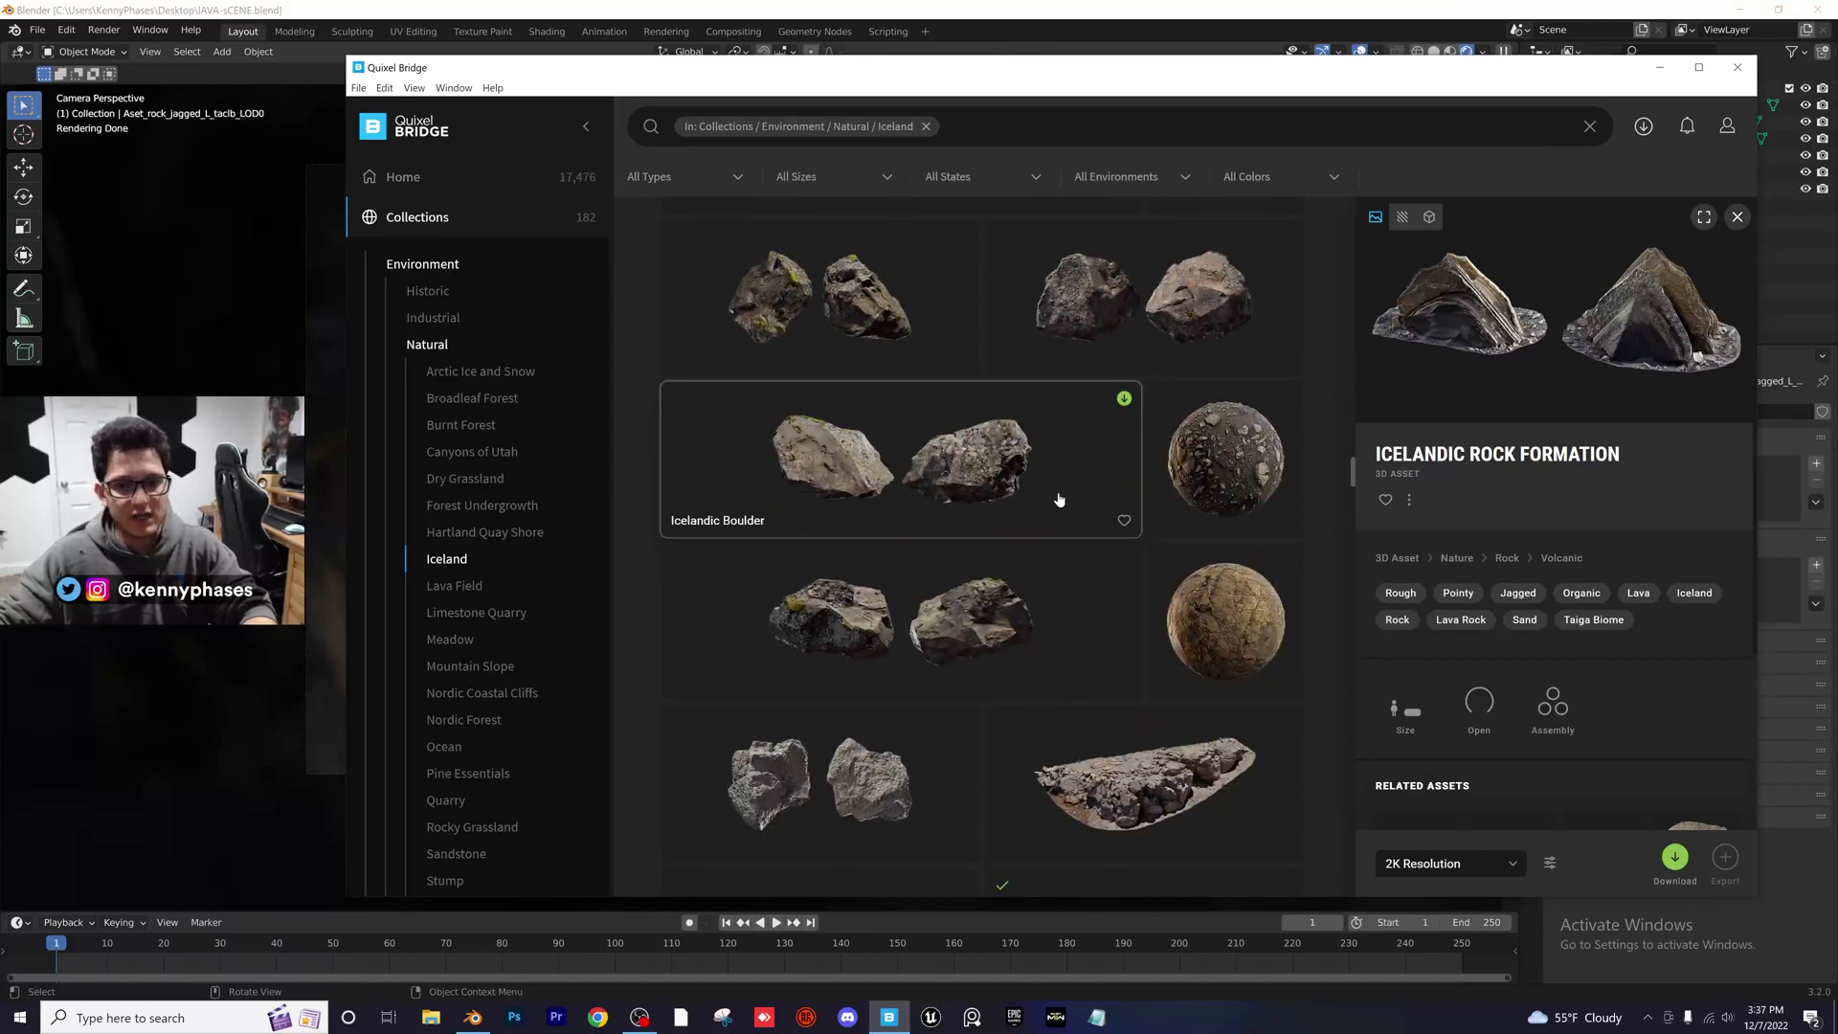
click(979, 608)
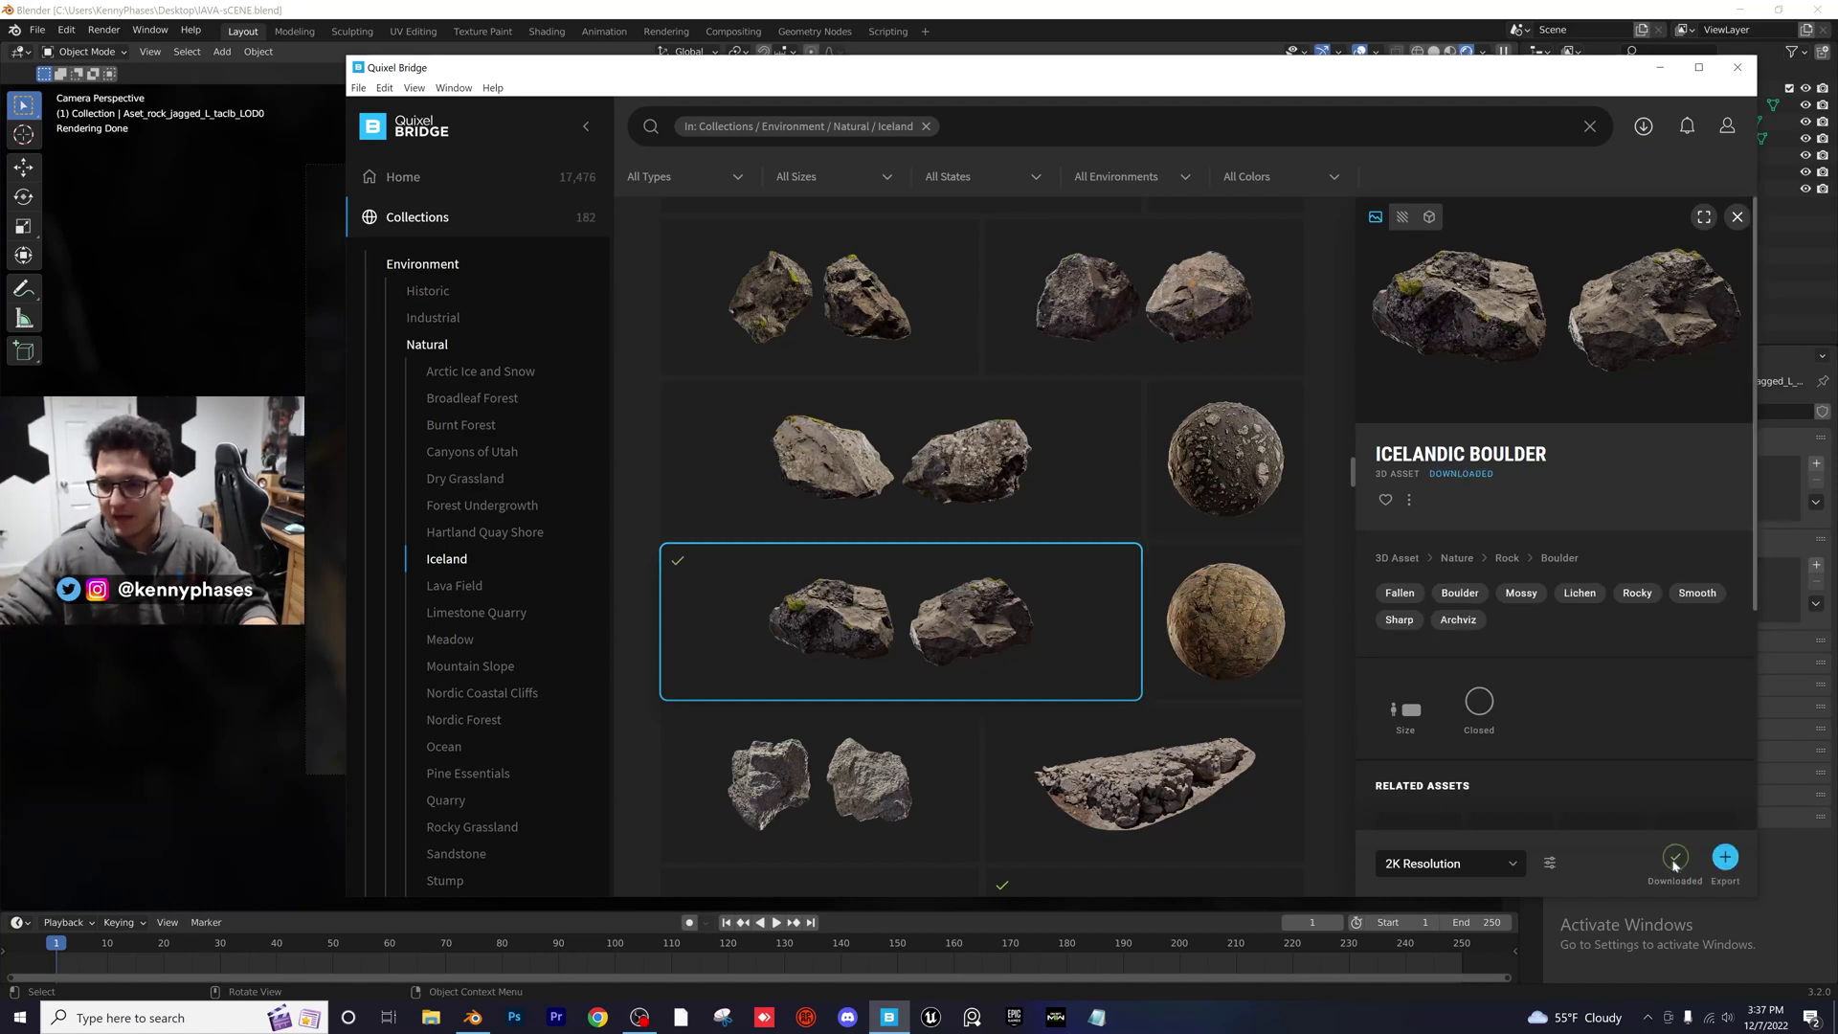
click(1721, 862)
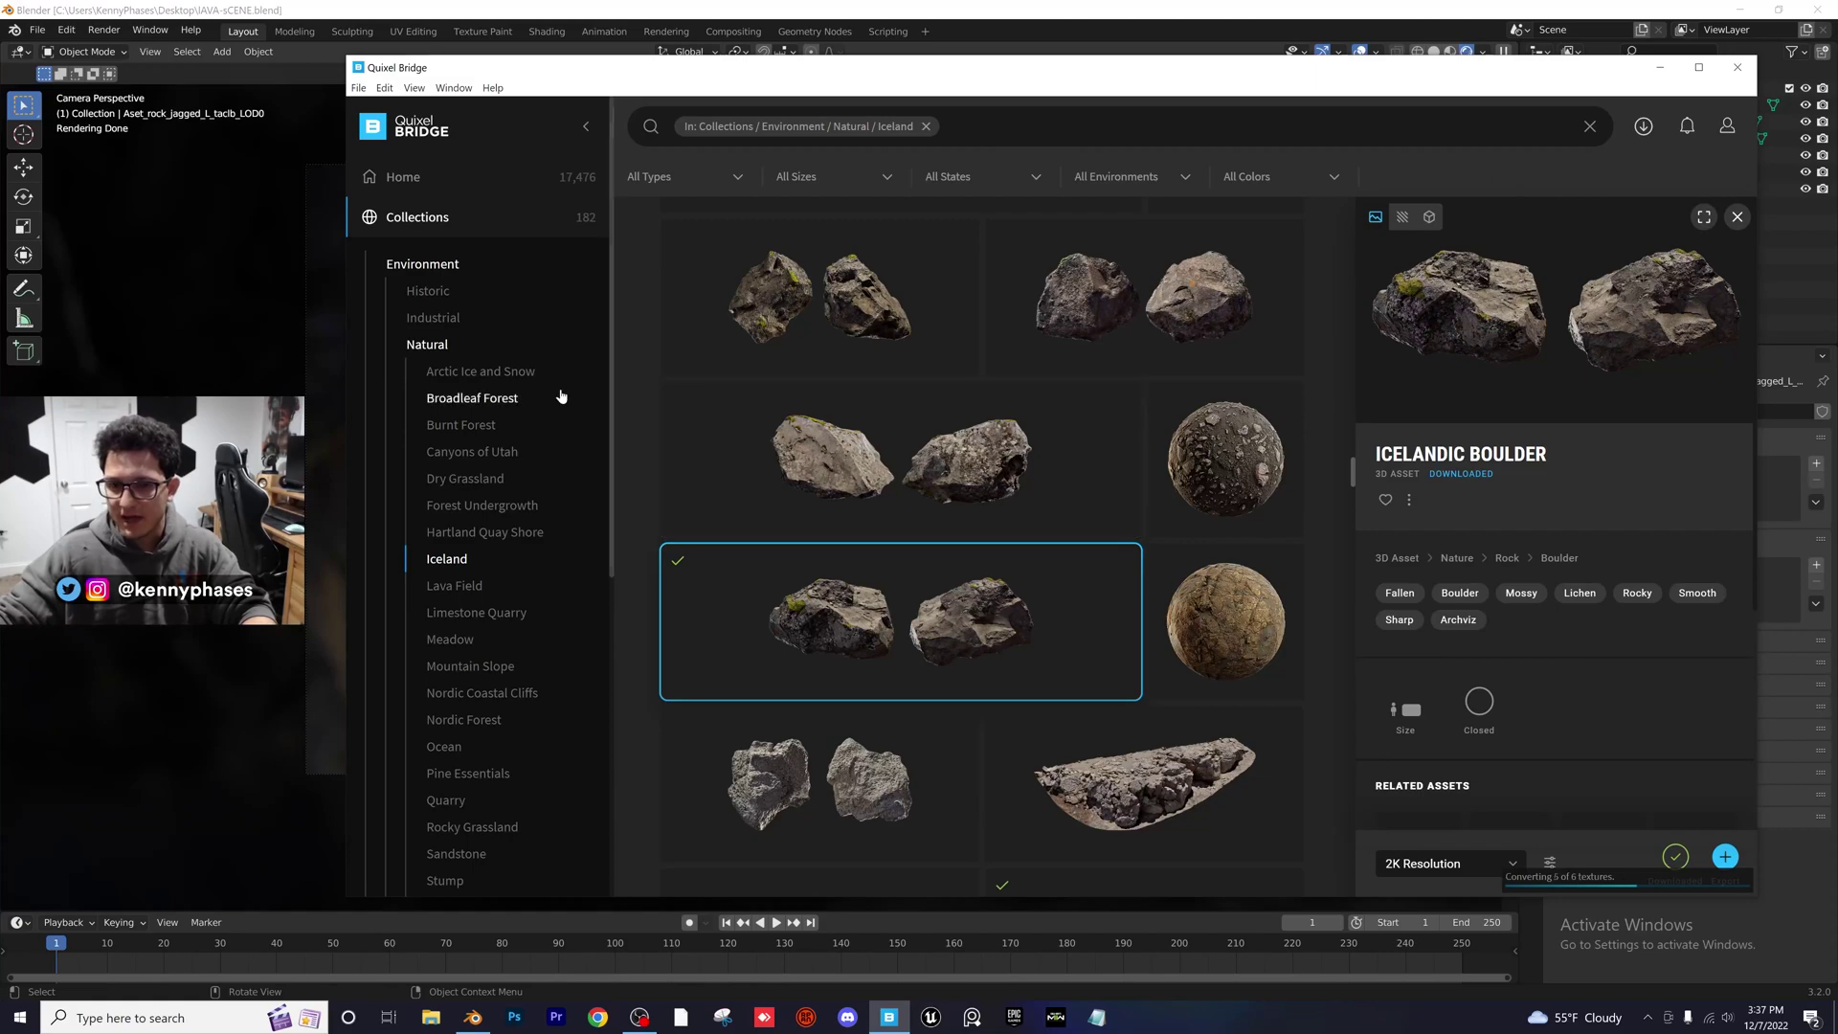
click(768, 11)
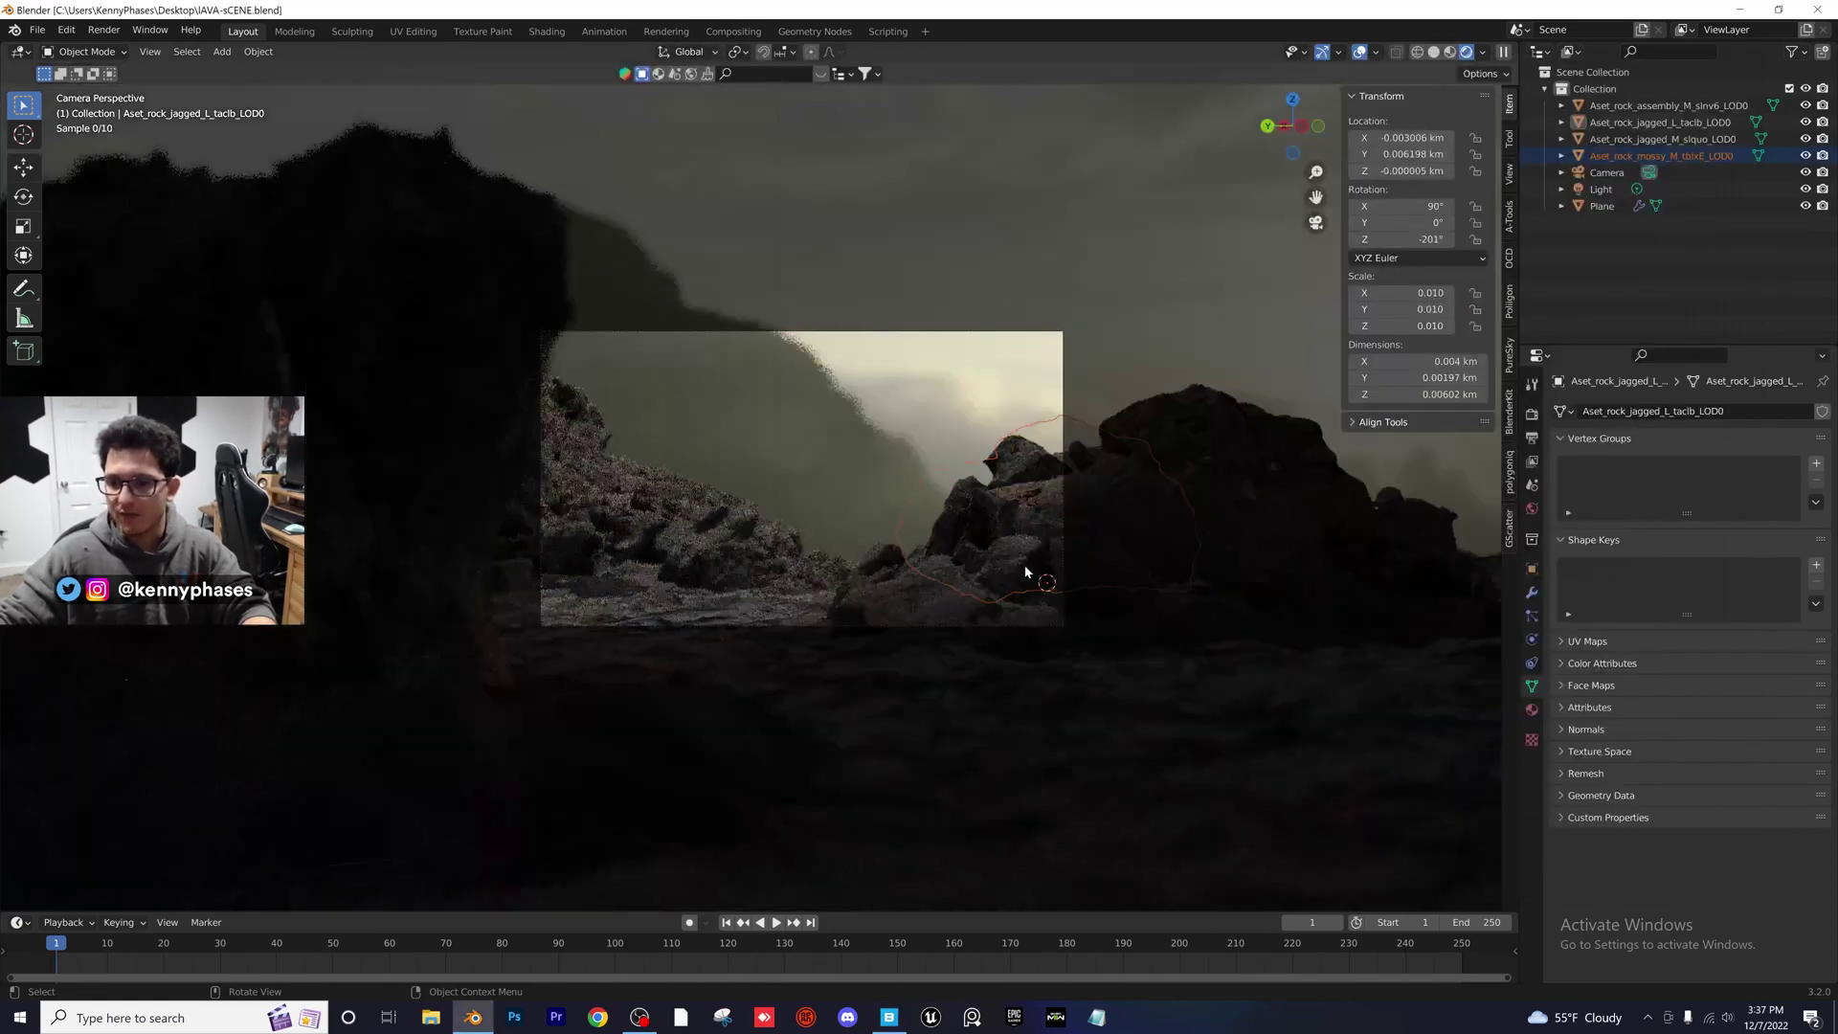
From the top view, move the imported mossy rock and scale it down
middle_drag(1025, 572, 1252, 351)
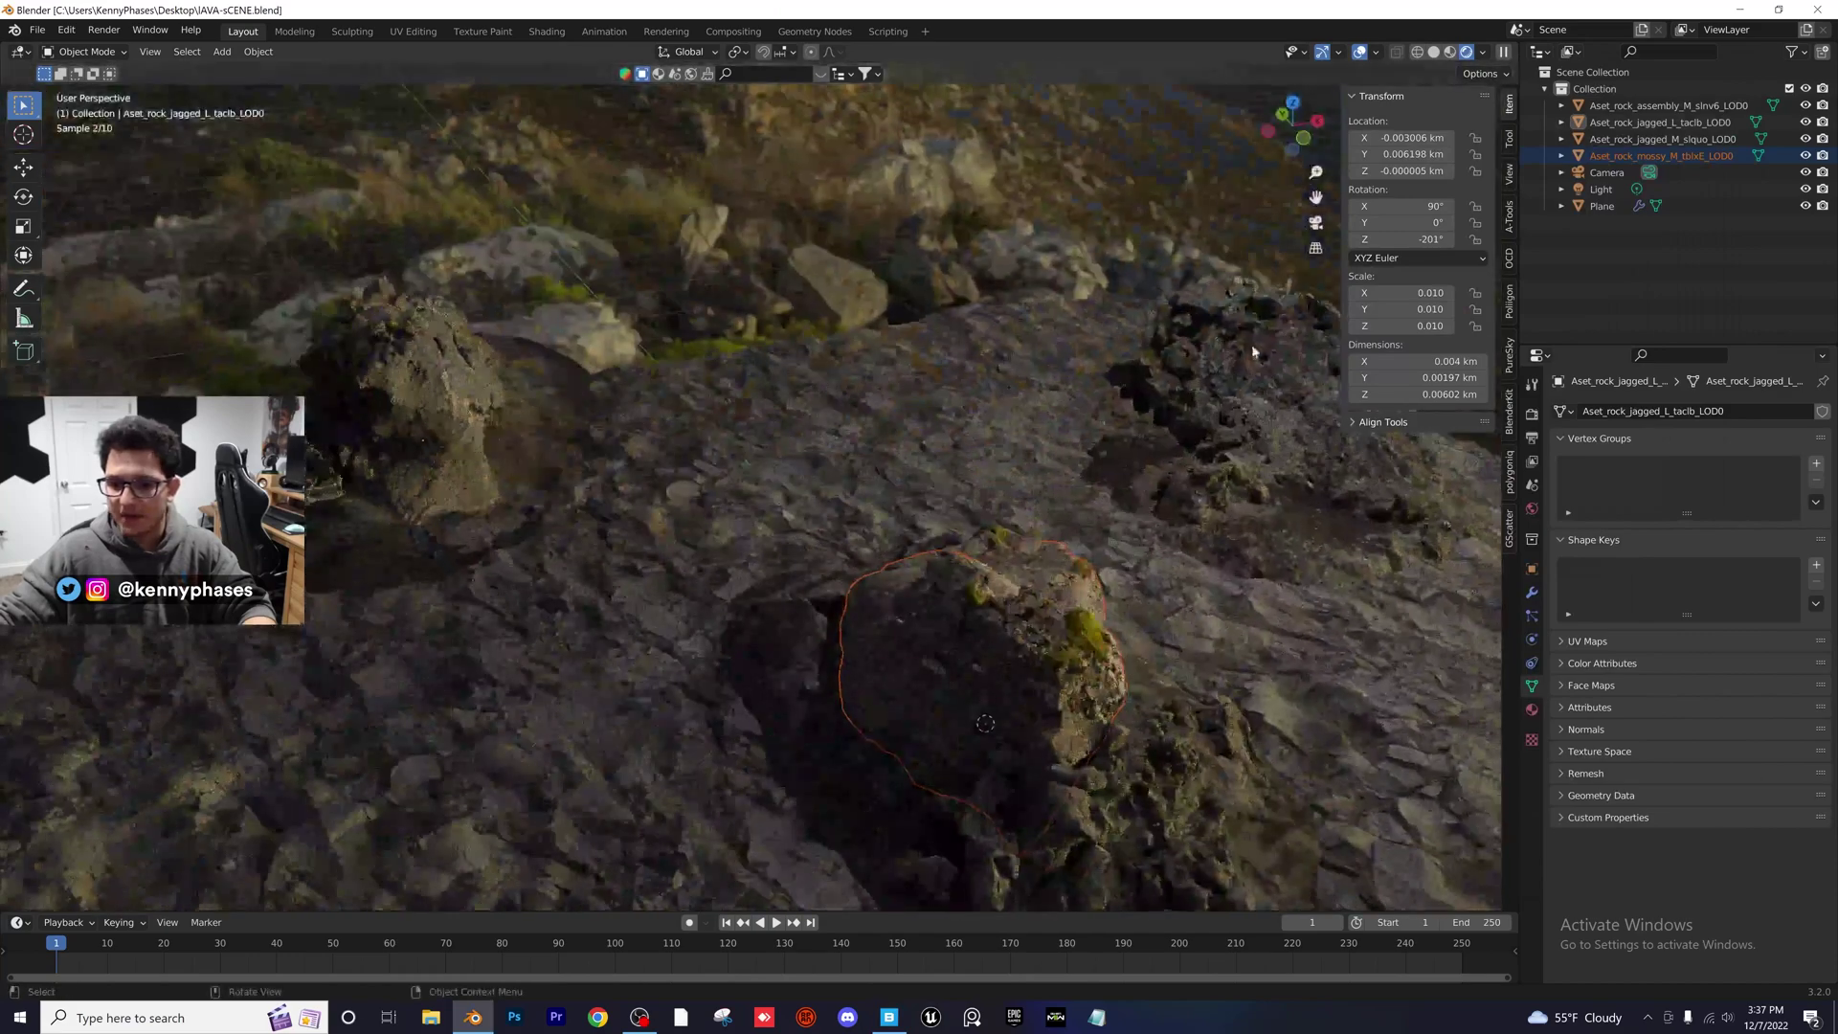
click(1292, 102)
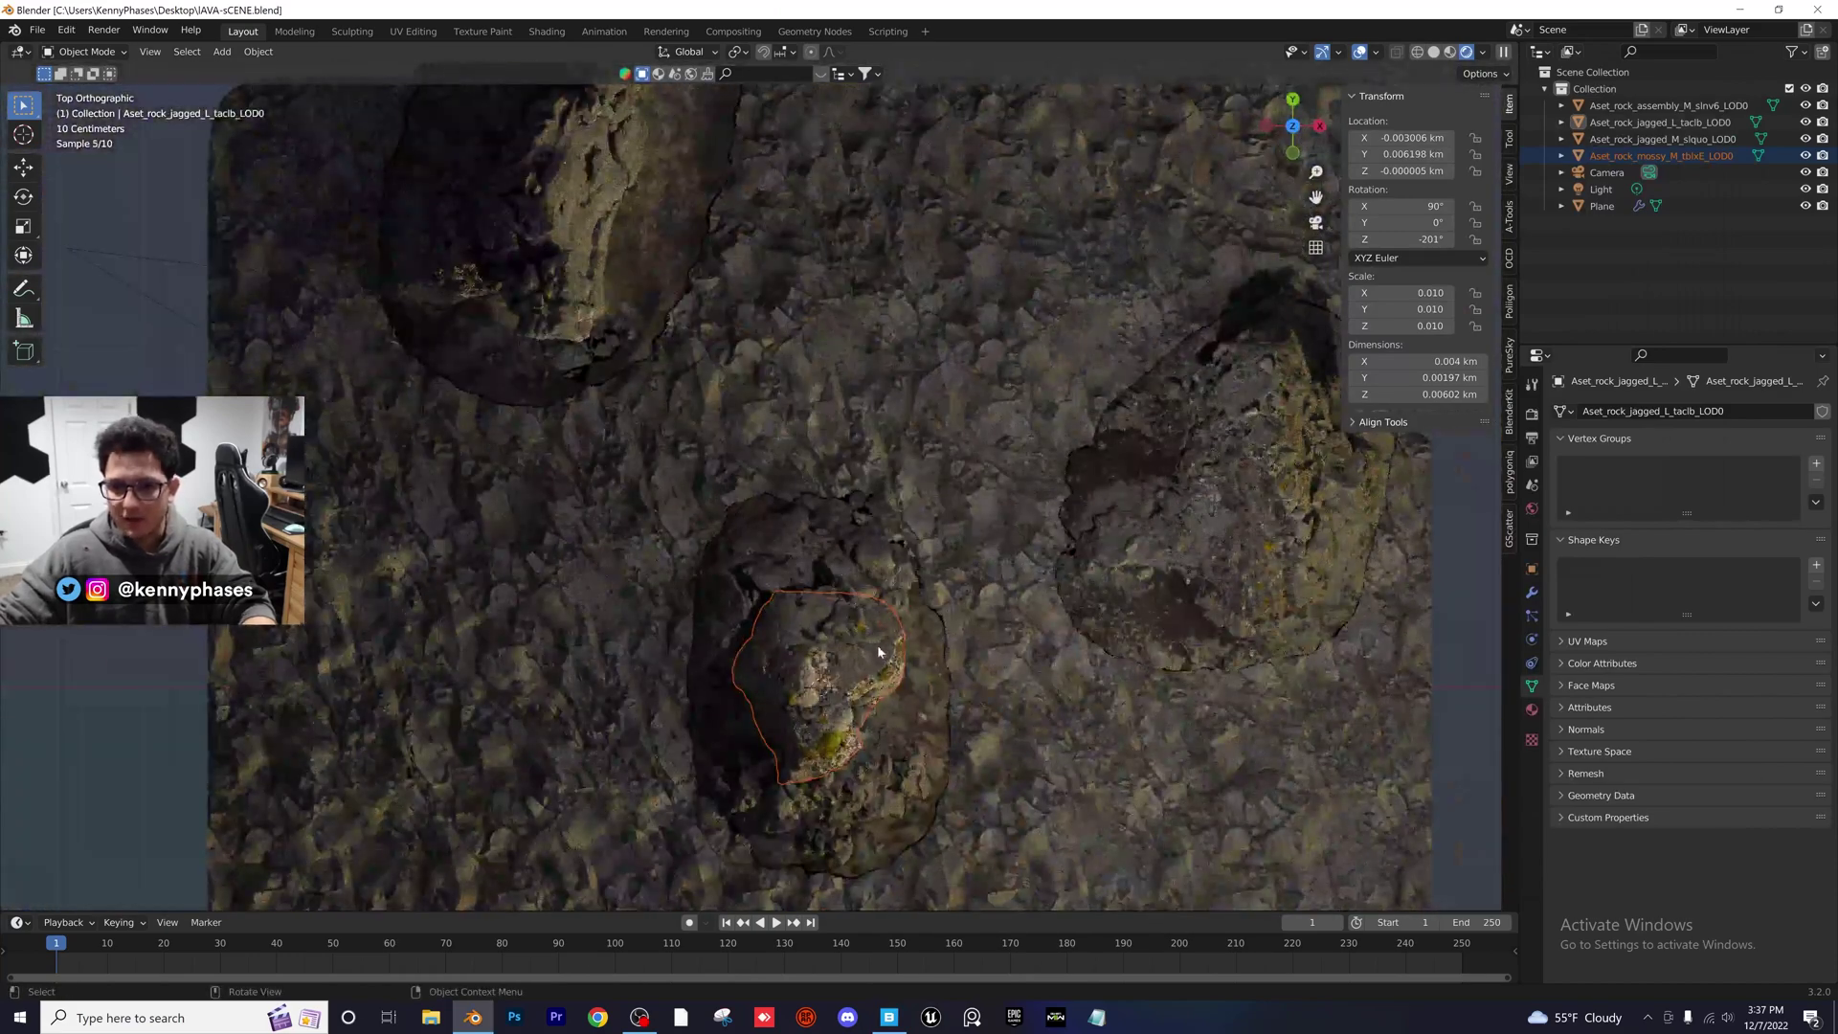
click(871, 652)
click(871, 652)
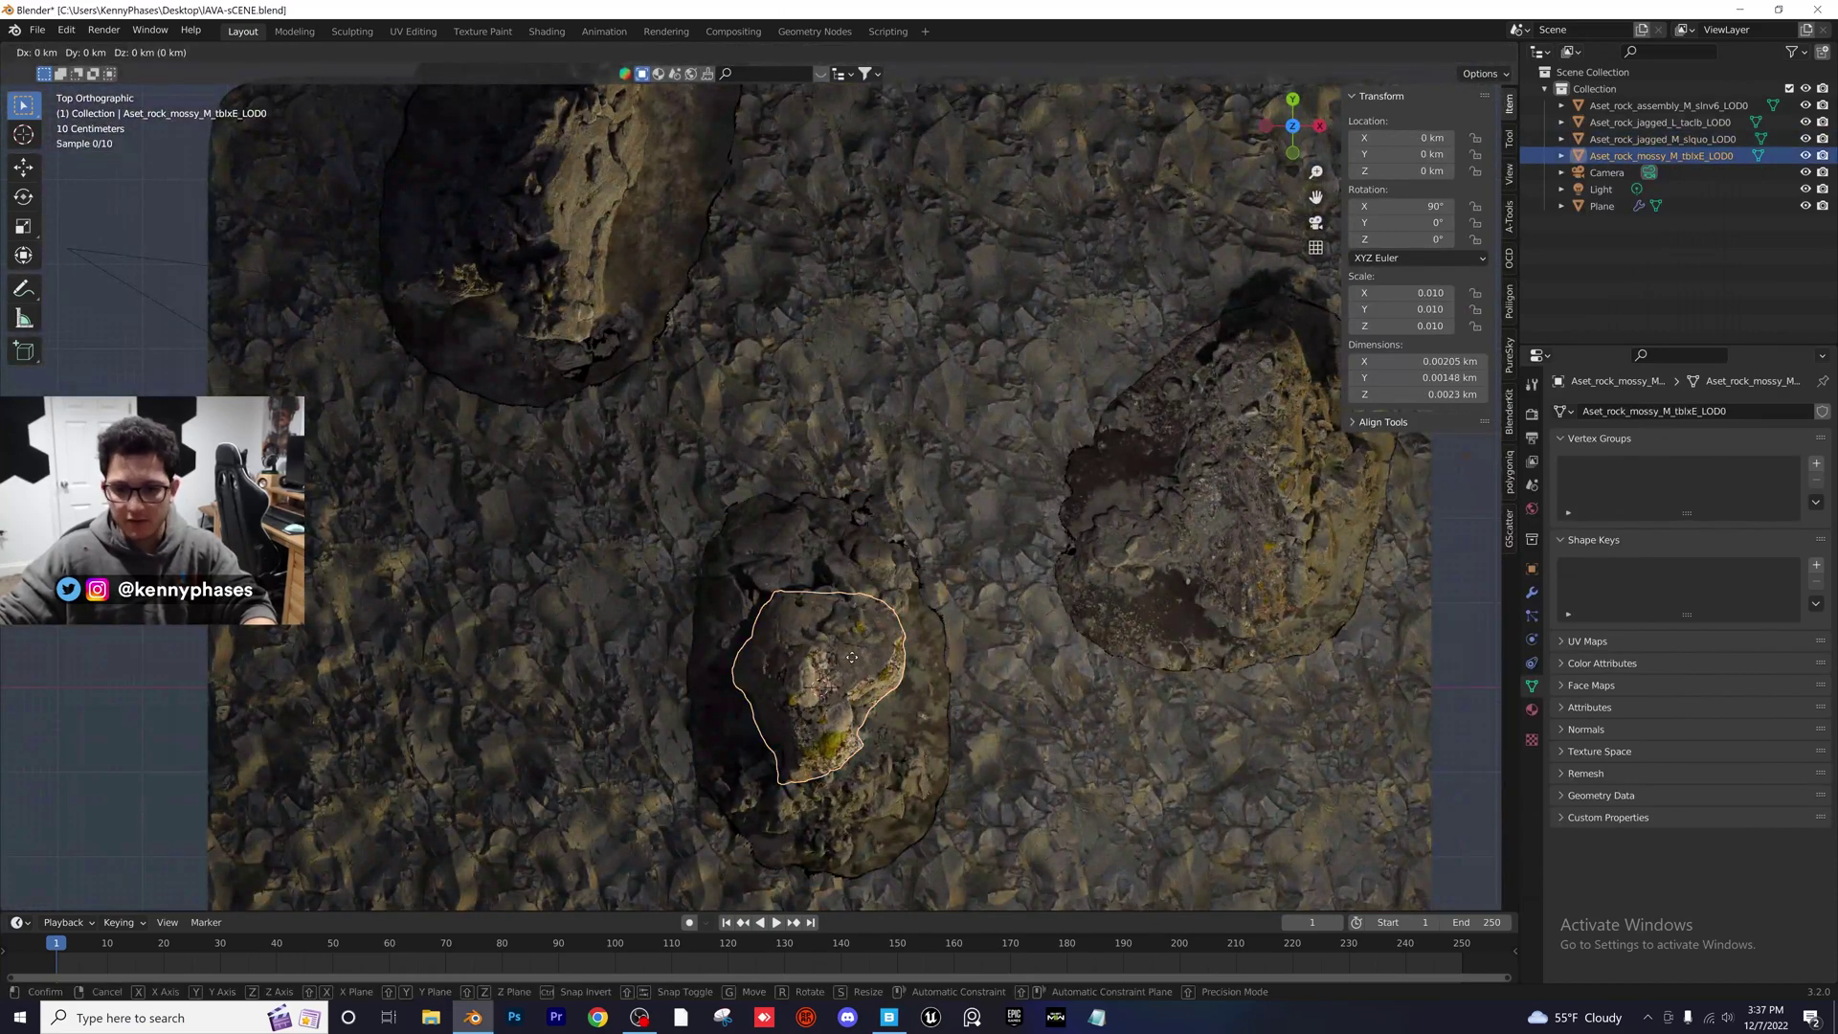
key(g)
click(905, 460)
key(KP_0)
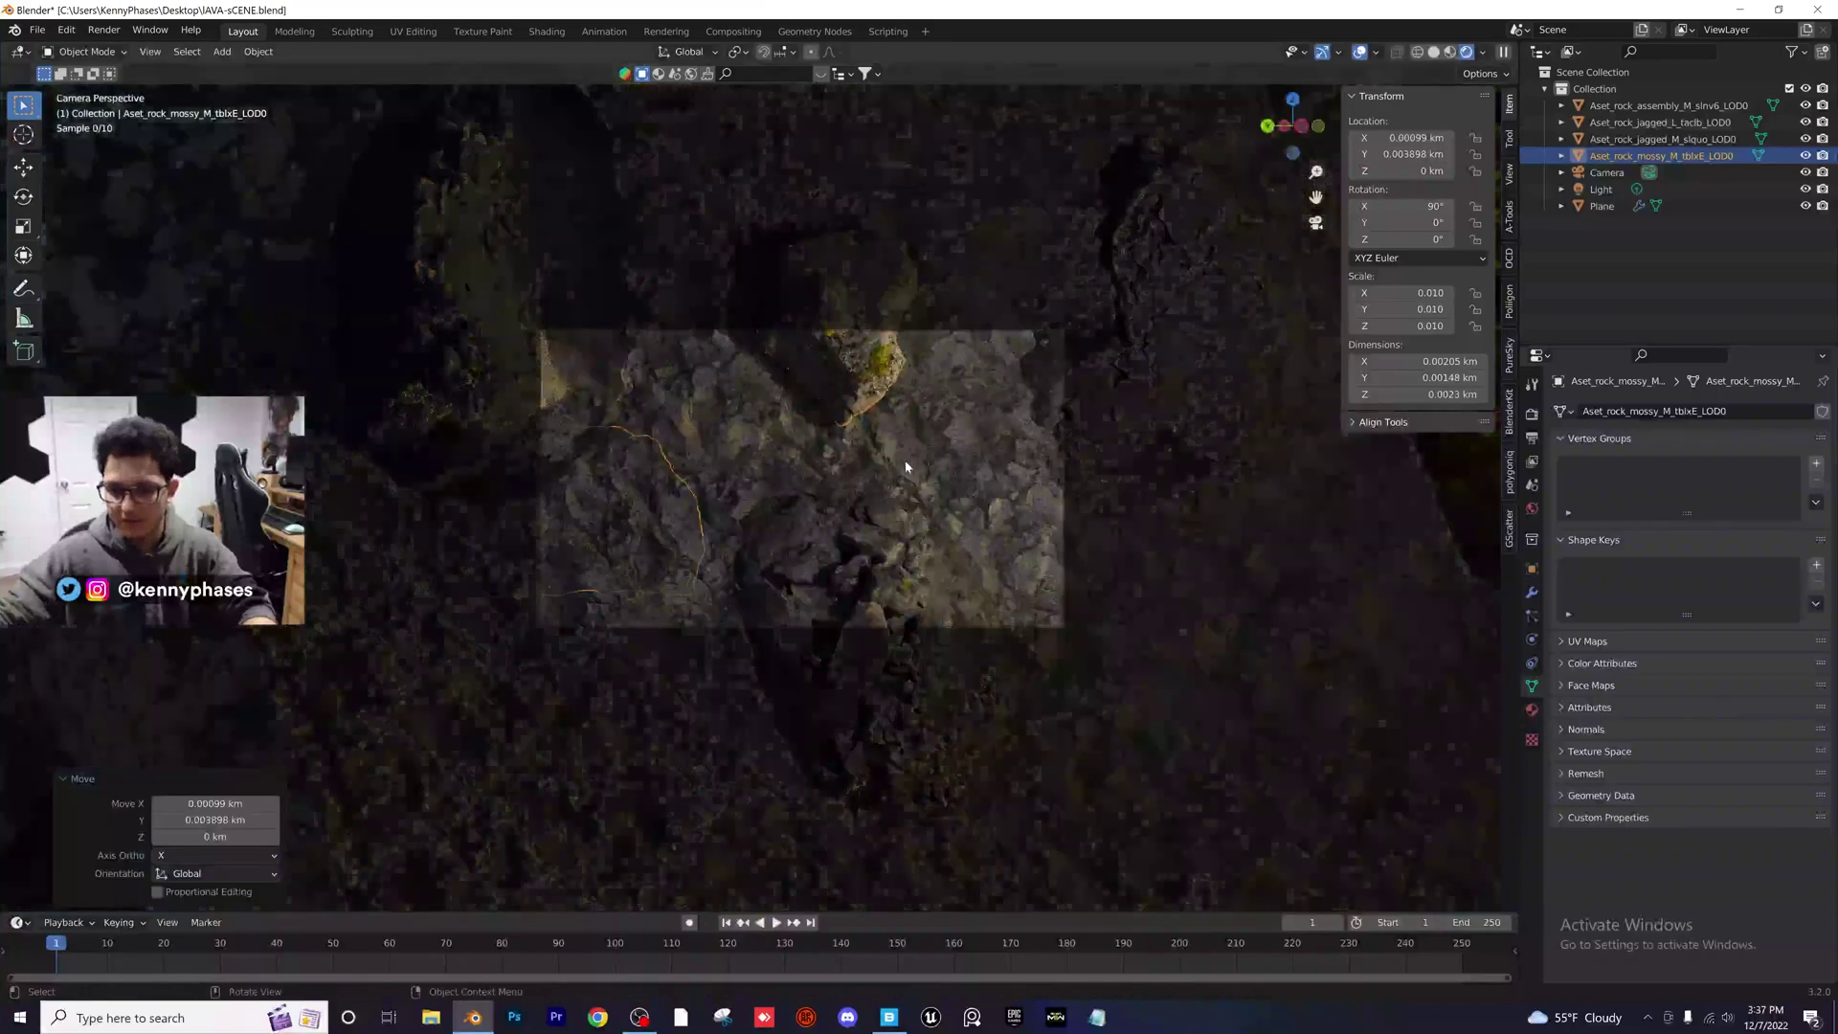
key(s)
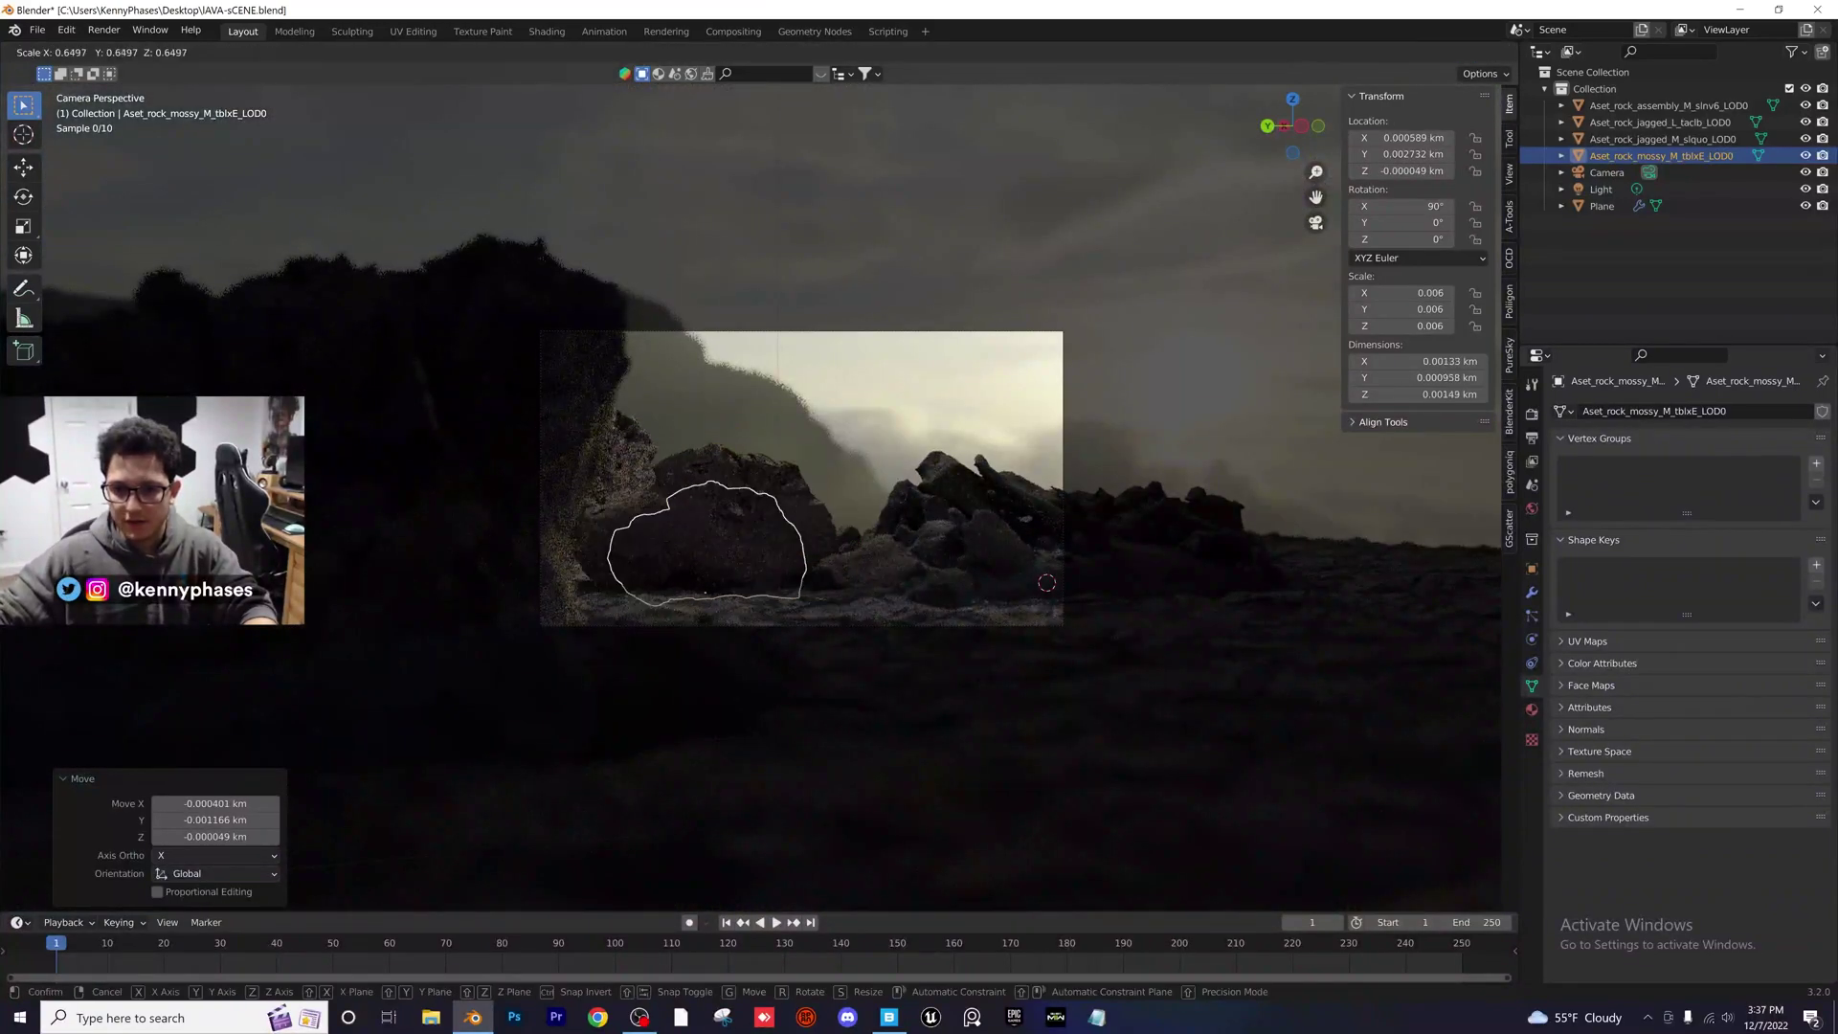
click(788, 482)
Reposition the mossy rock and shrink it further
scroll(799, 440, up, 4)
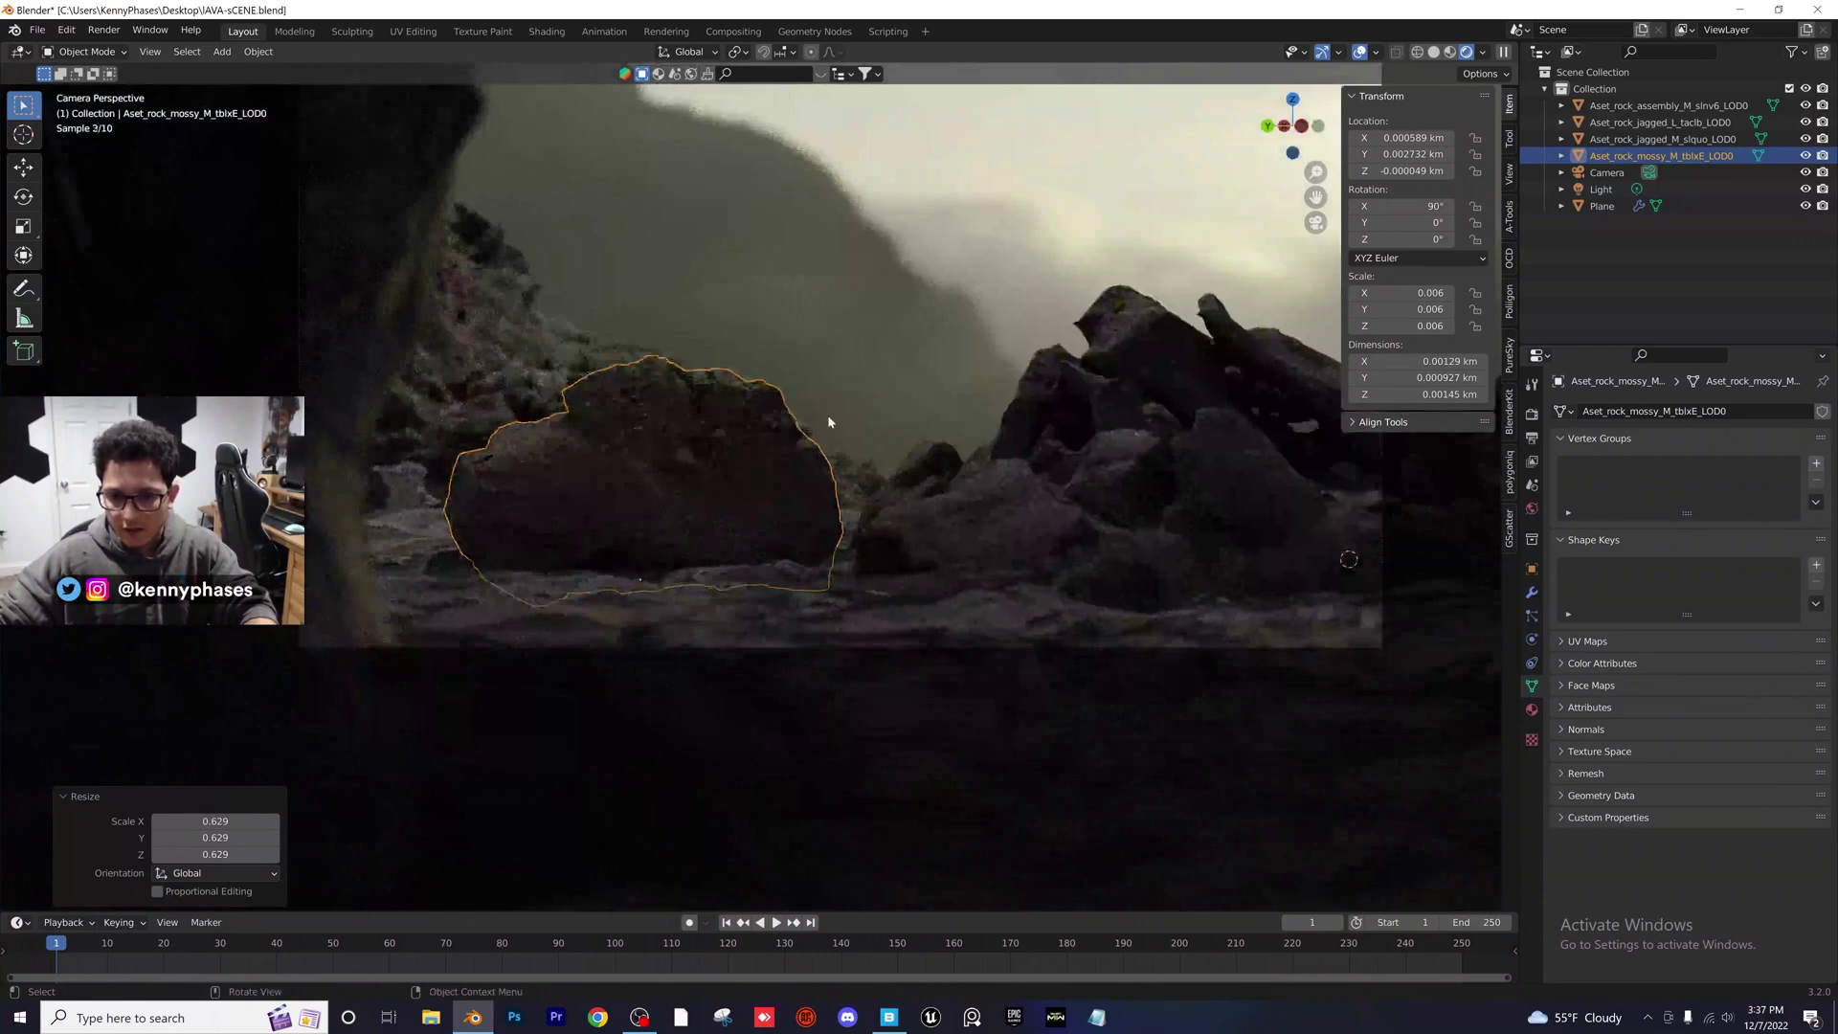
key(g)
click(827, 415)
key(s)
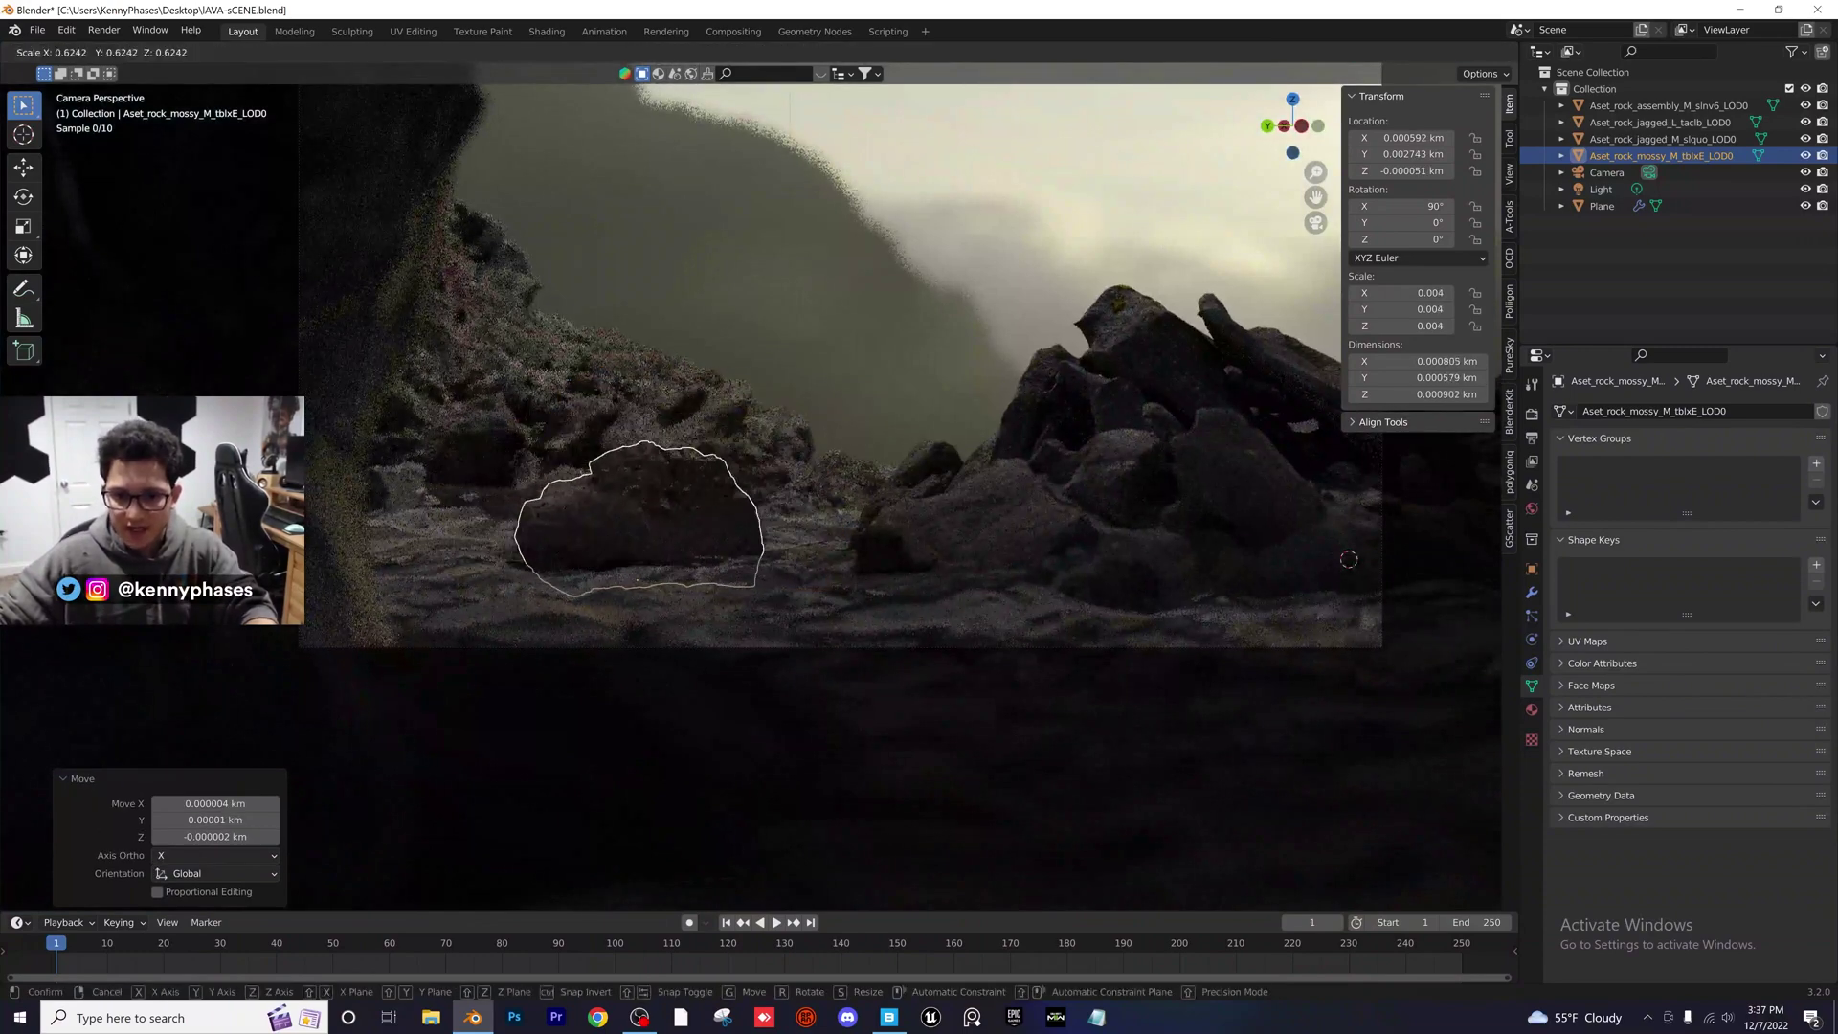
click(765, 437)
key(g)
click(766, 436)
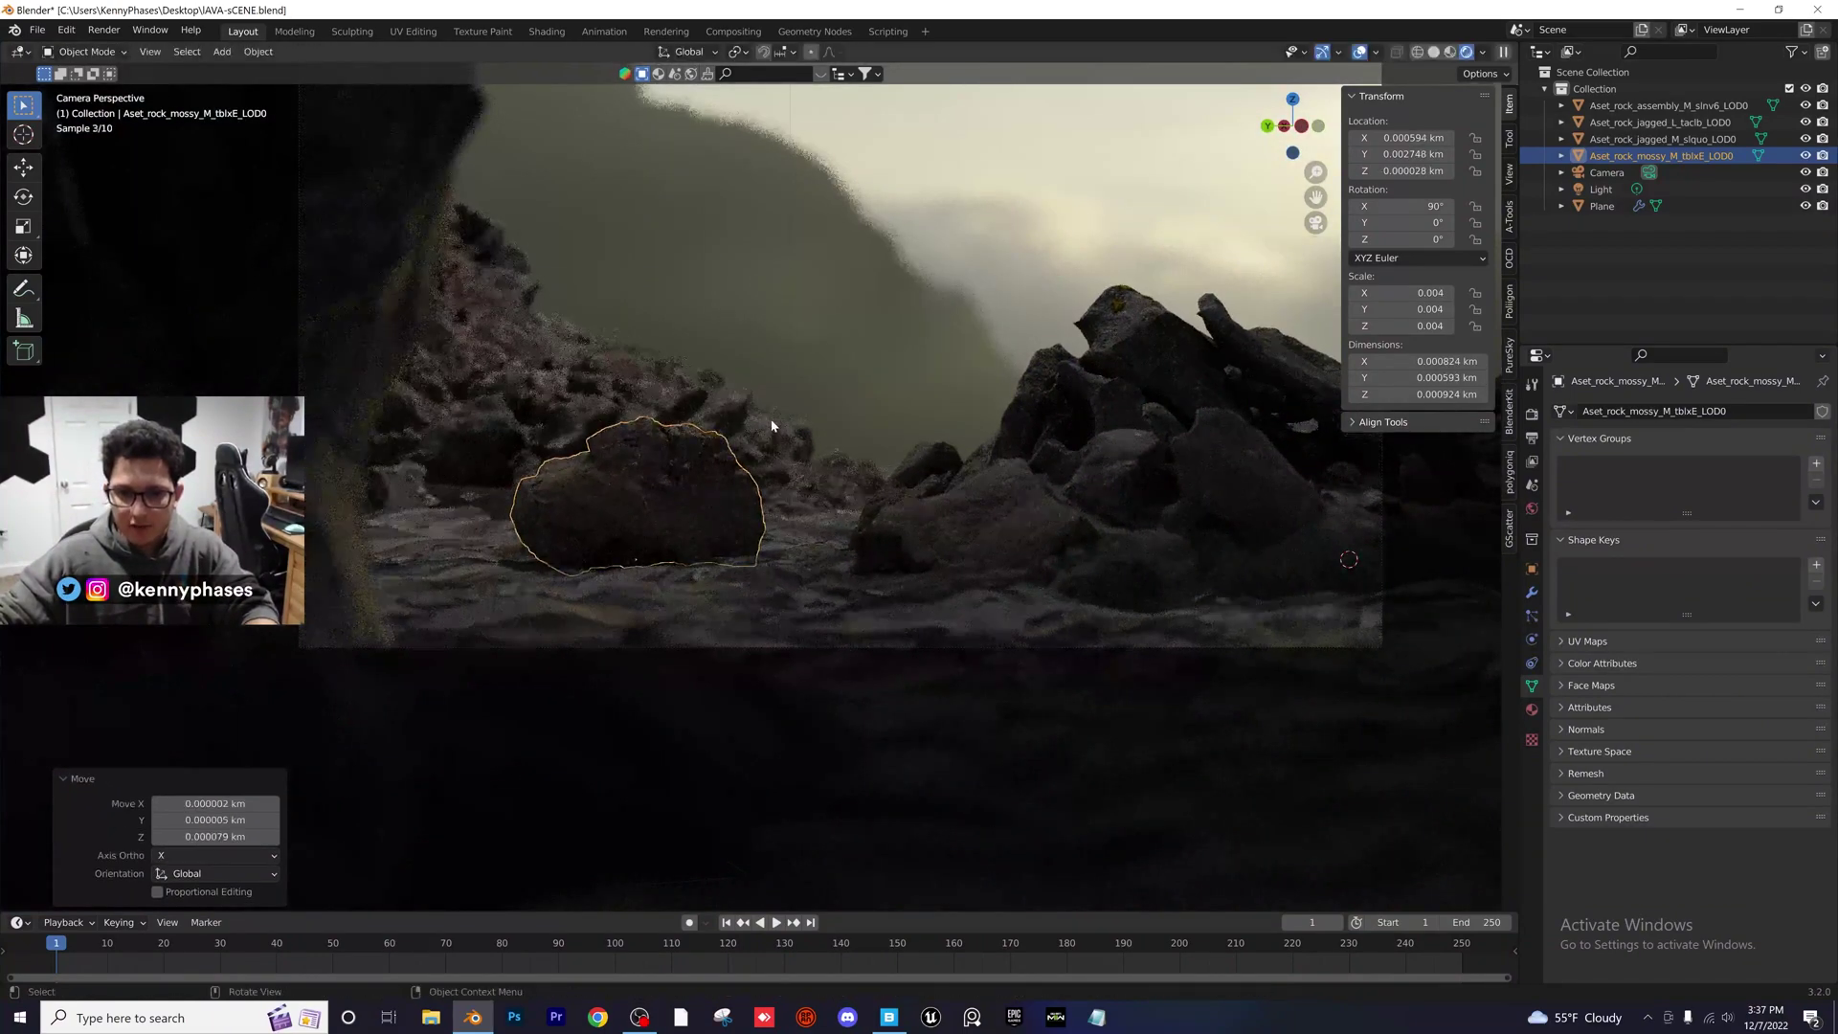
Reduce the mossy rock to a tiny boulder and settle it on the ground
middle_drag(766, 437, 943, 498)
key(KP_7)
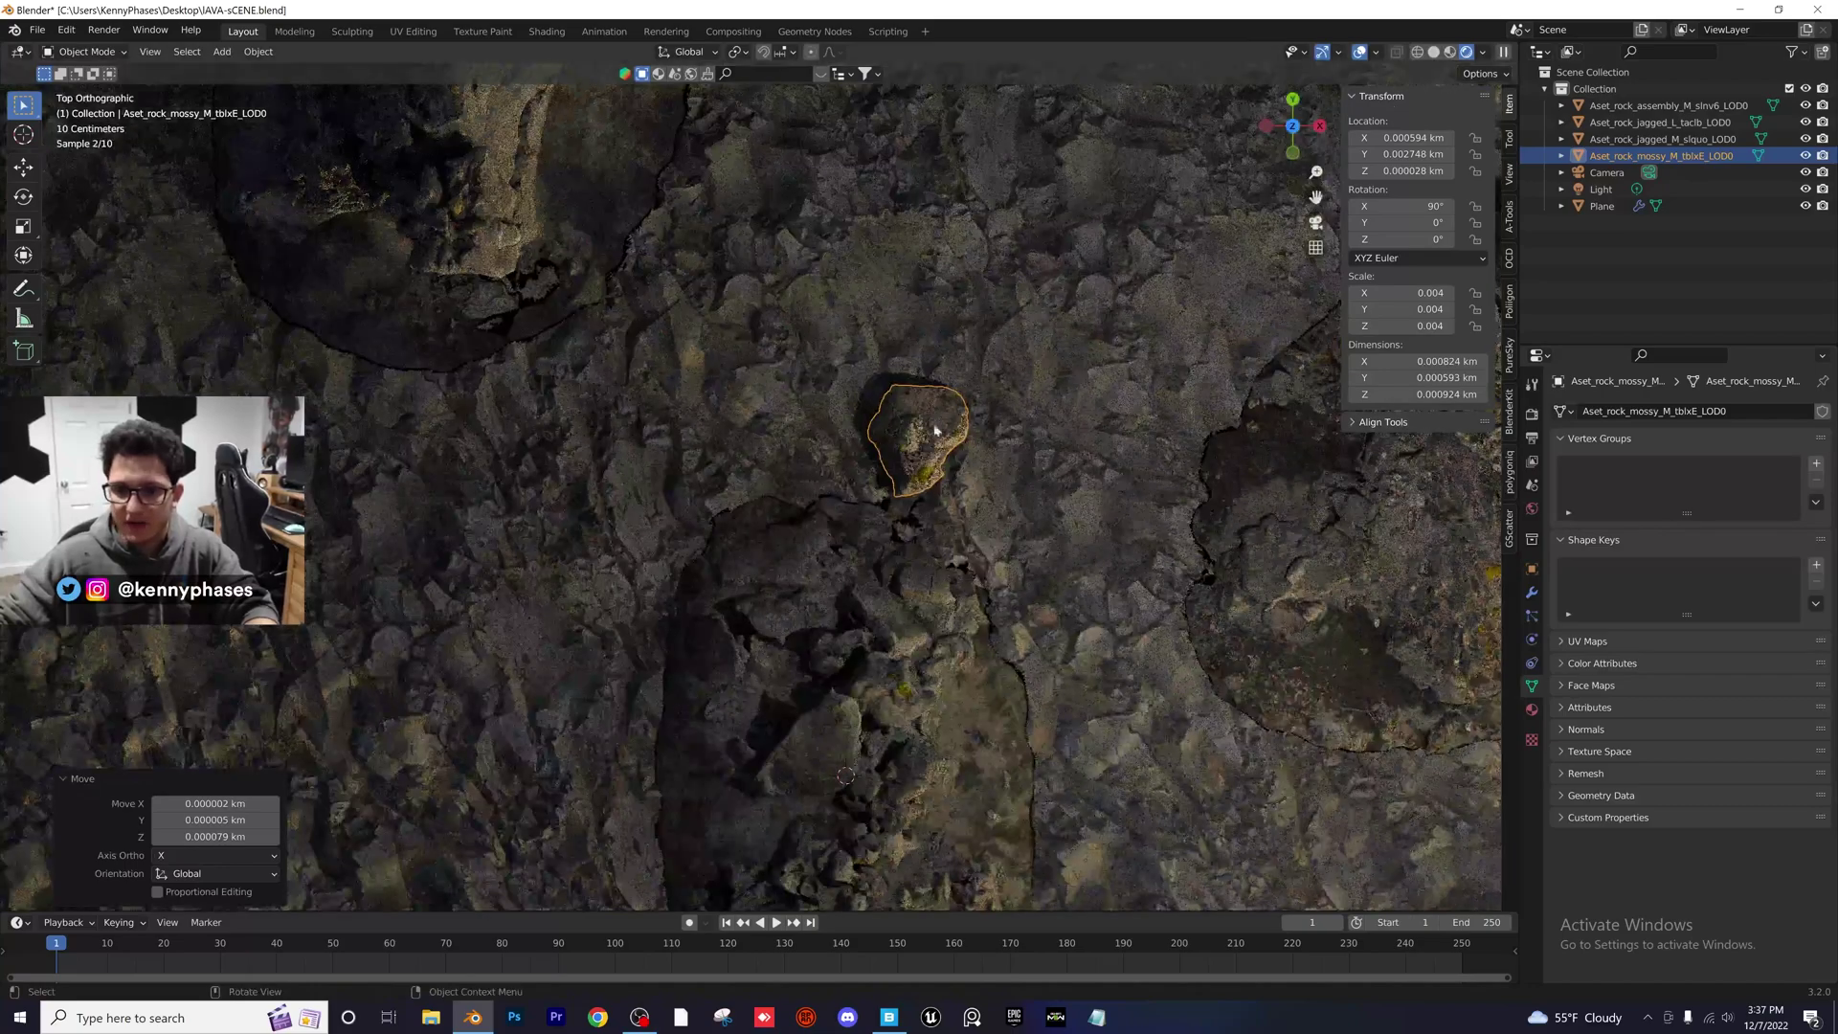
scroll(927, 519, up, 5)
key(s)
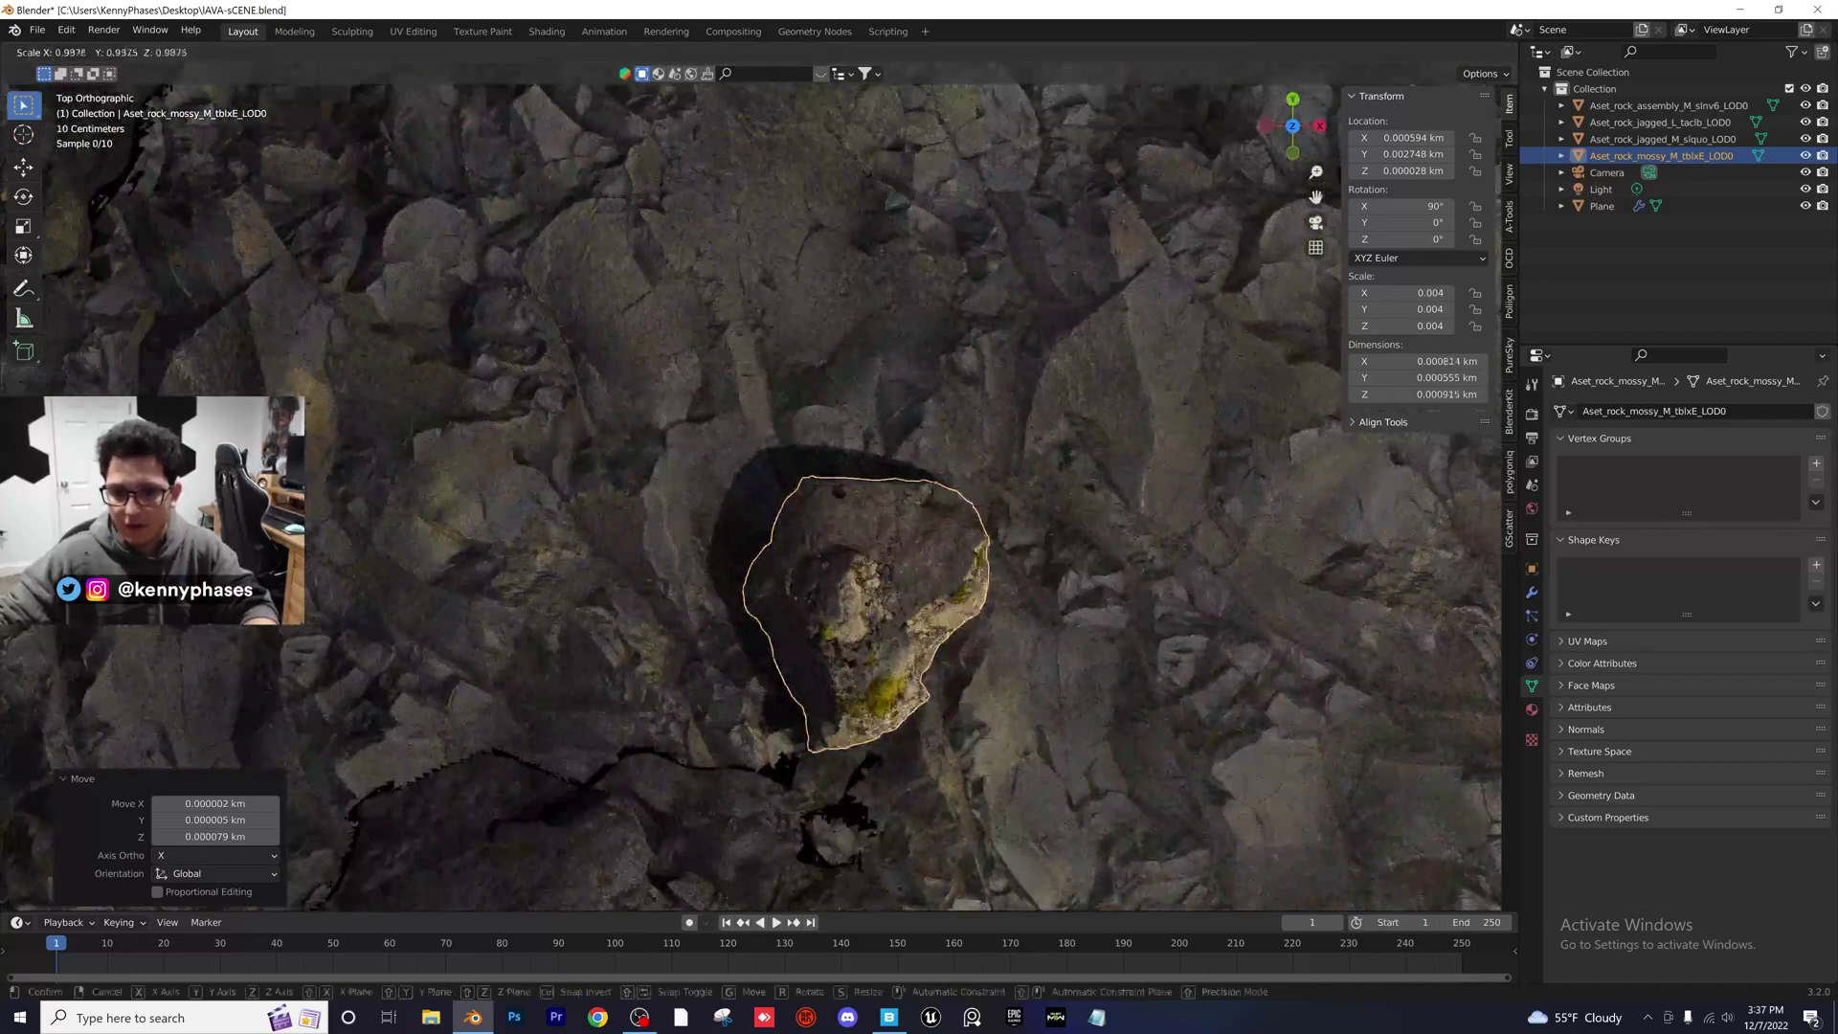
click(894, 508)
mouse_move(894, 509)
middle_down()
mouse_move(842, 377)
mouse_move(861, 623)
mouse_move(767, 415)
mouse_move(908, 527)
middle_up()
key(KP_0)
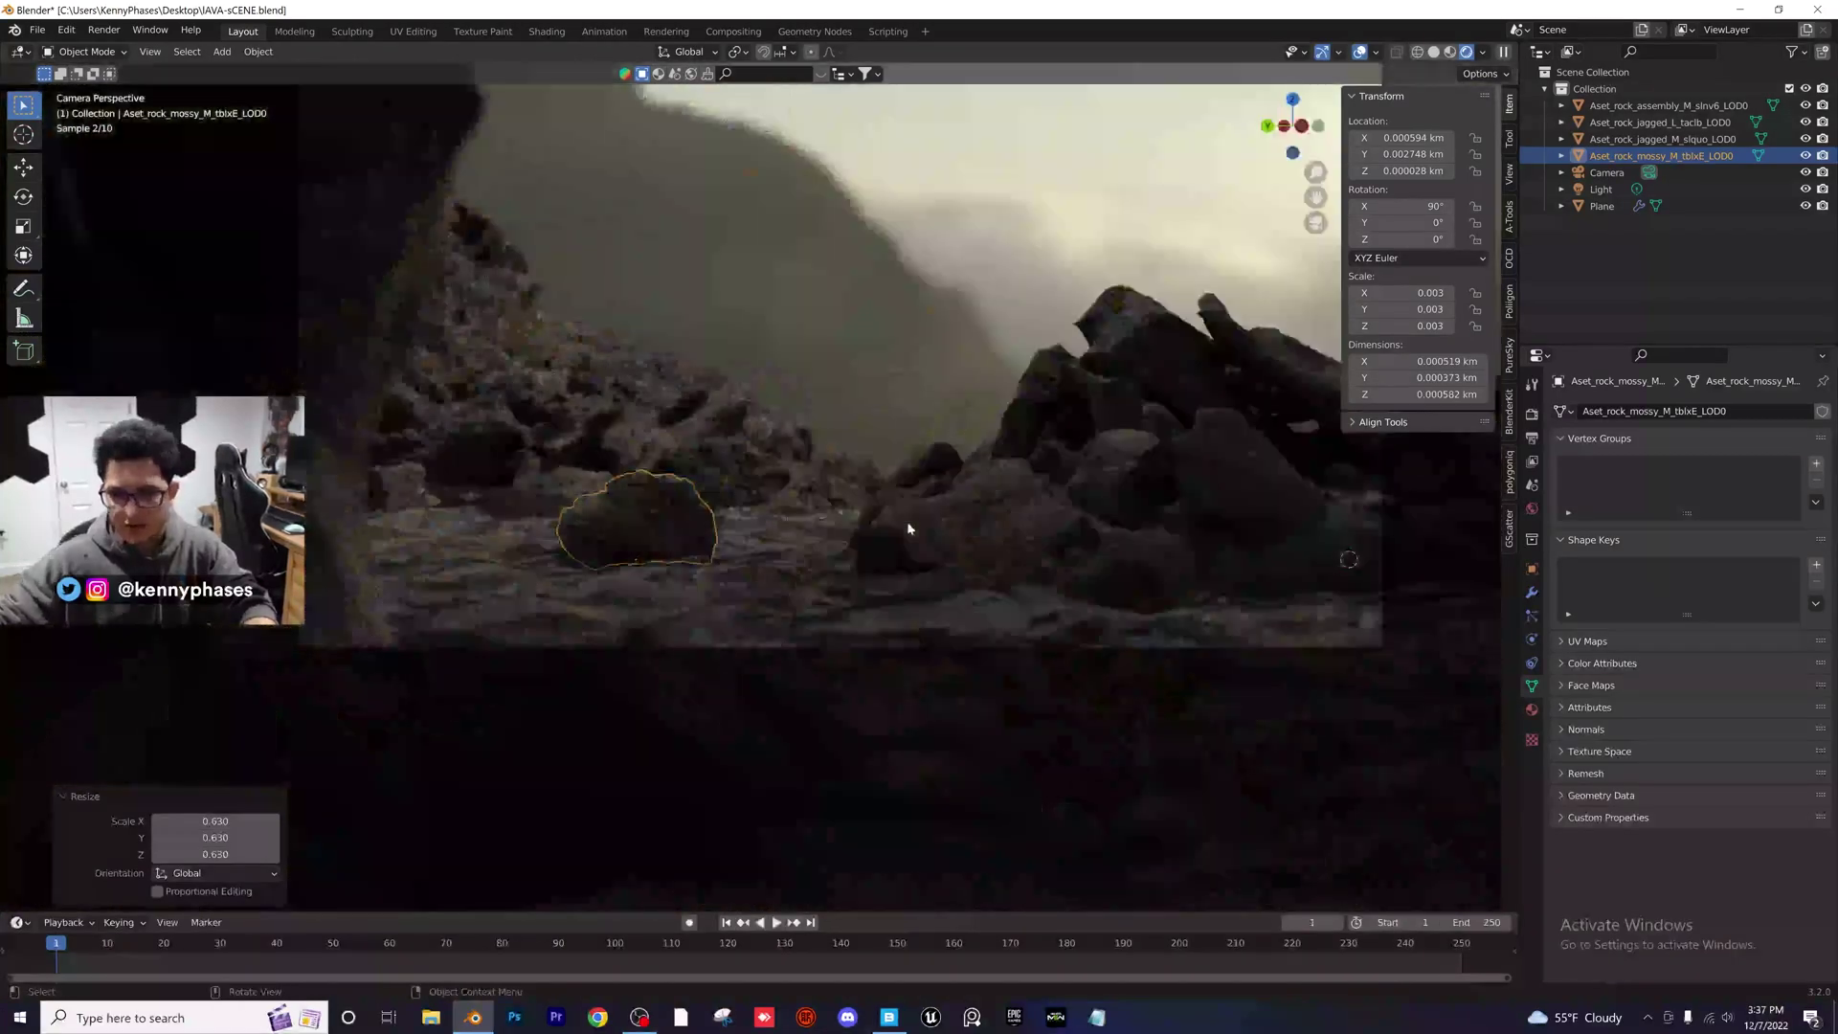
key(s)
click(697, 497)
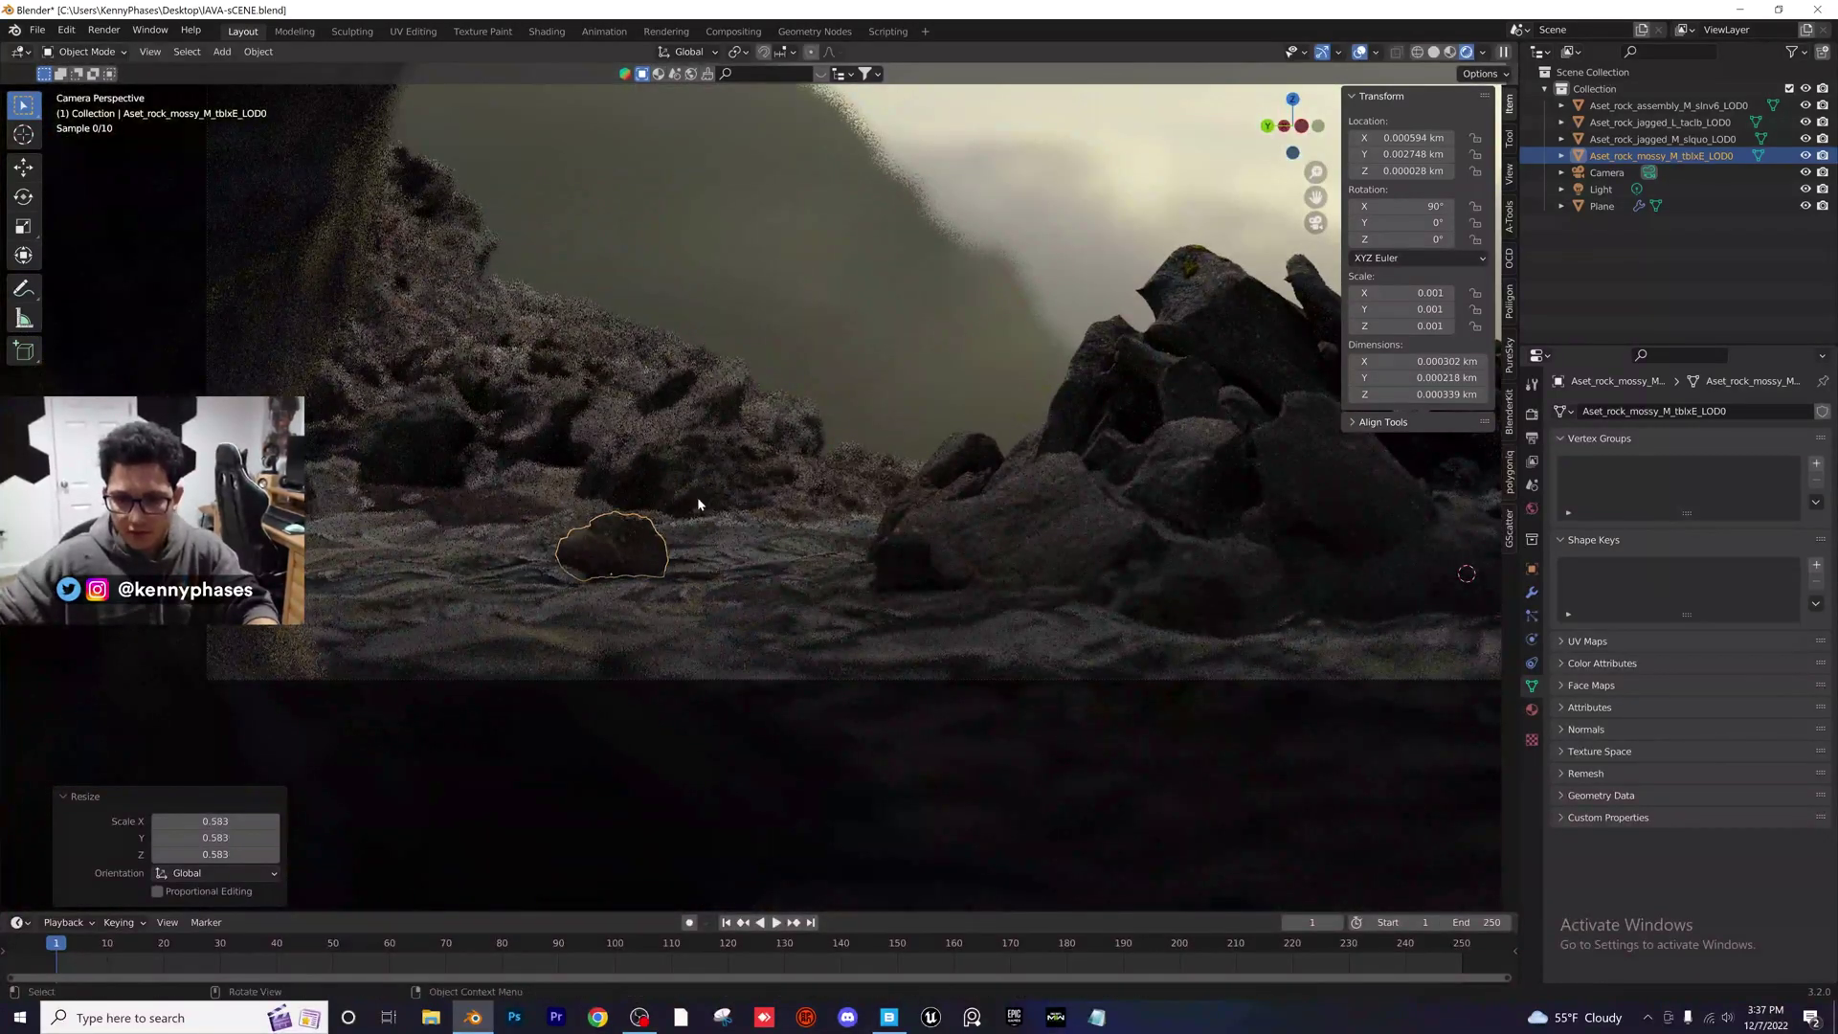
key(g)
click(689, 502)
click(900, 607)
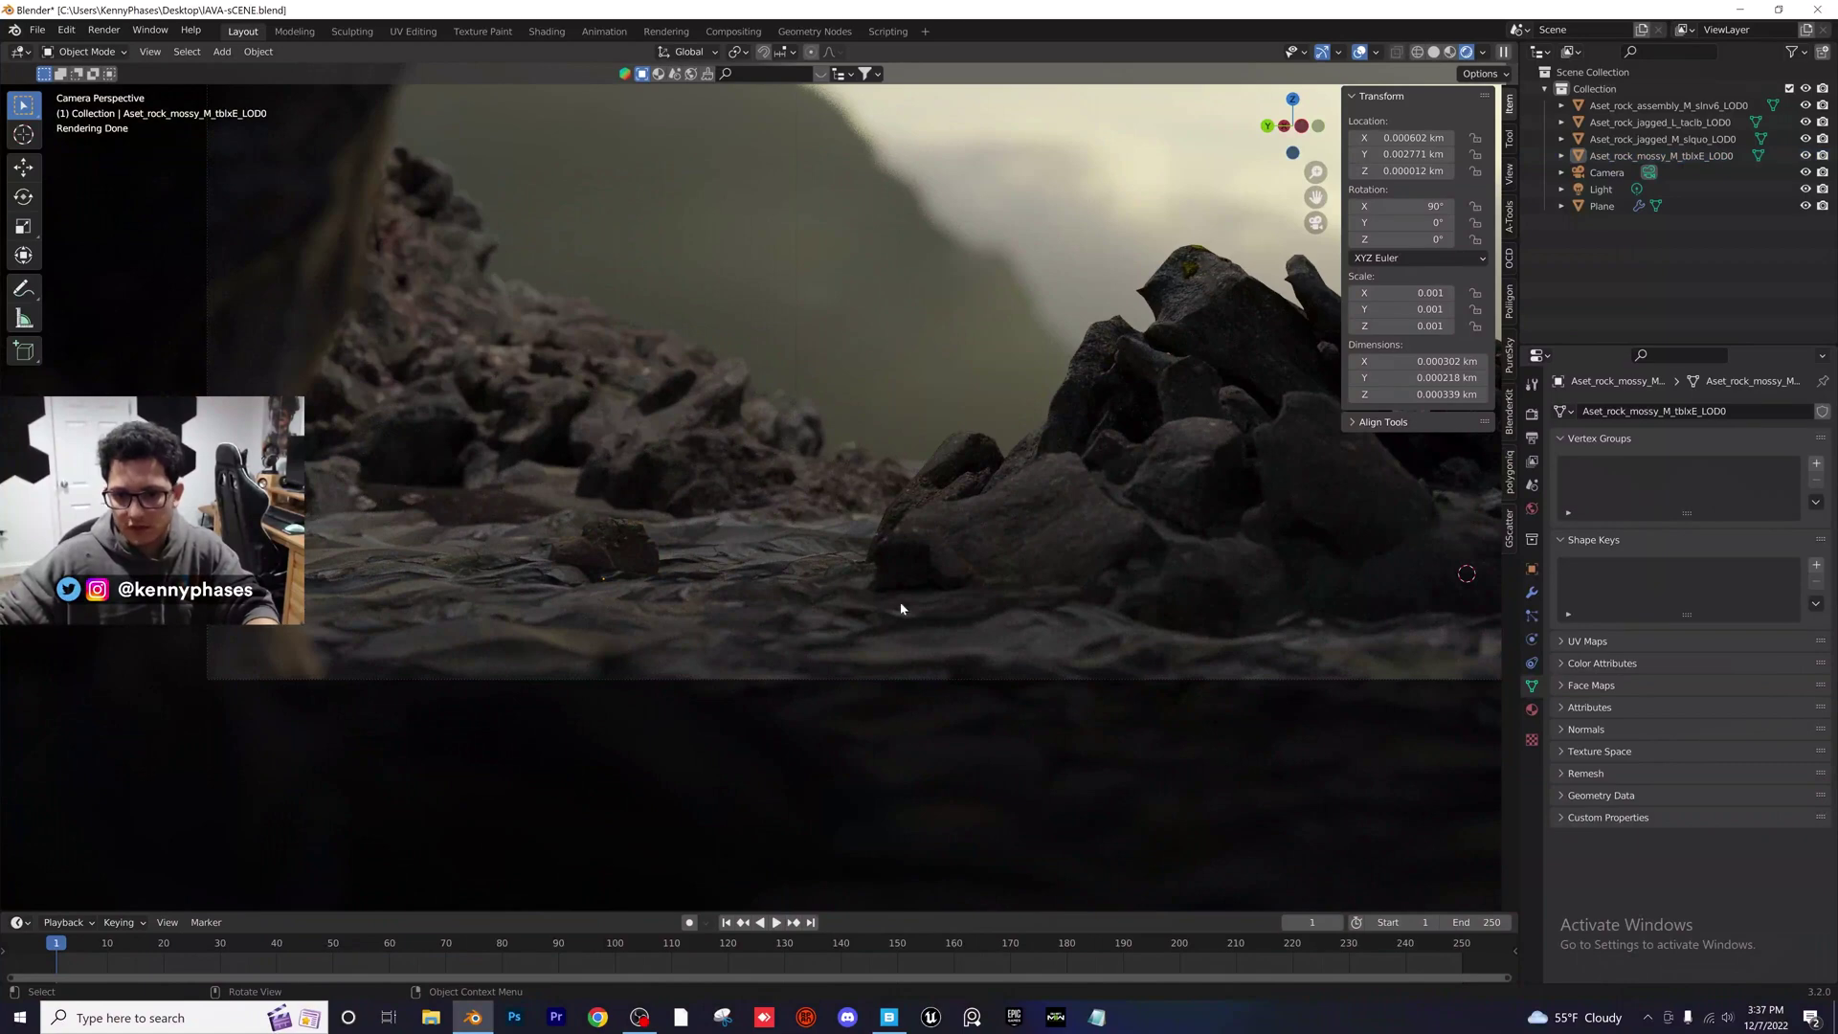
click(622, 524)
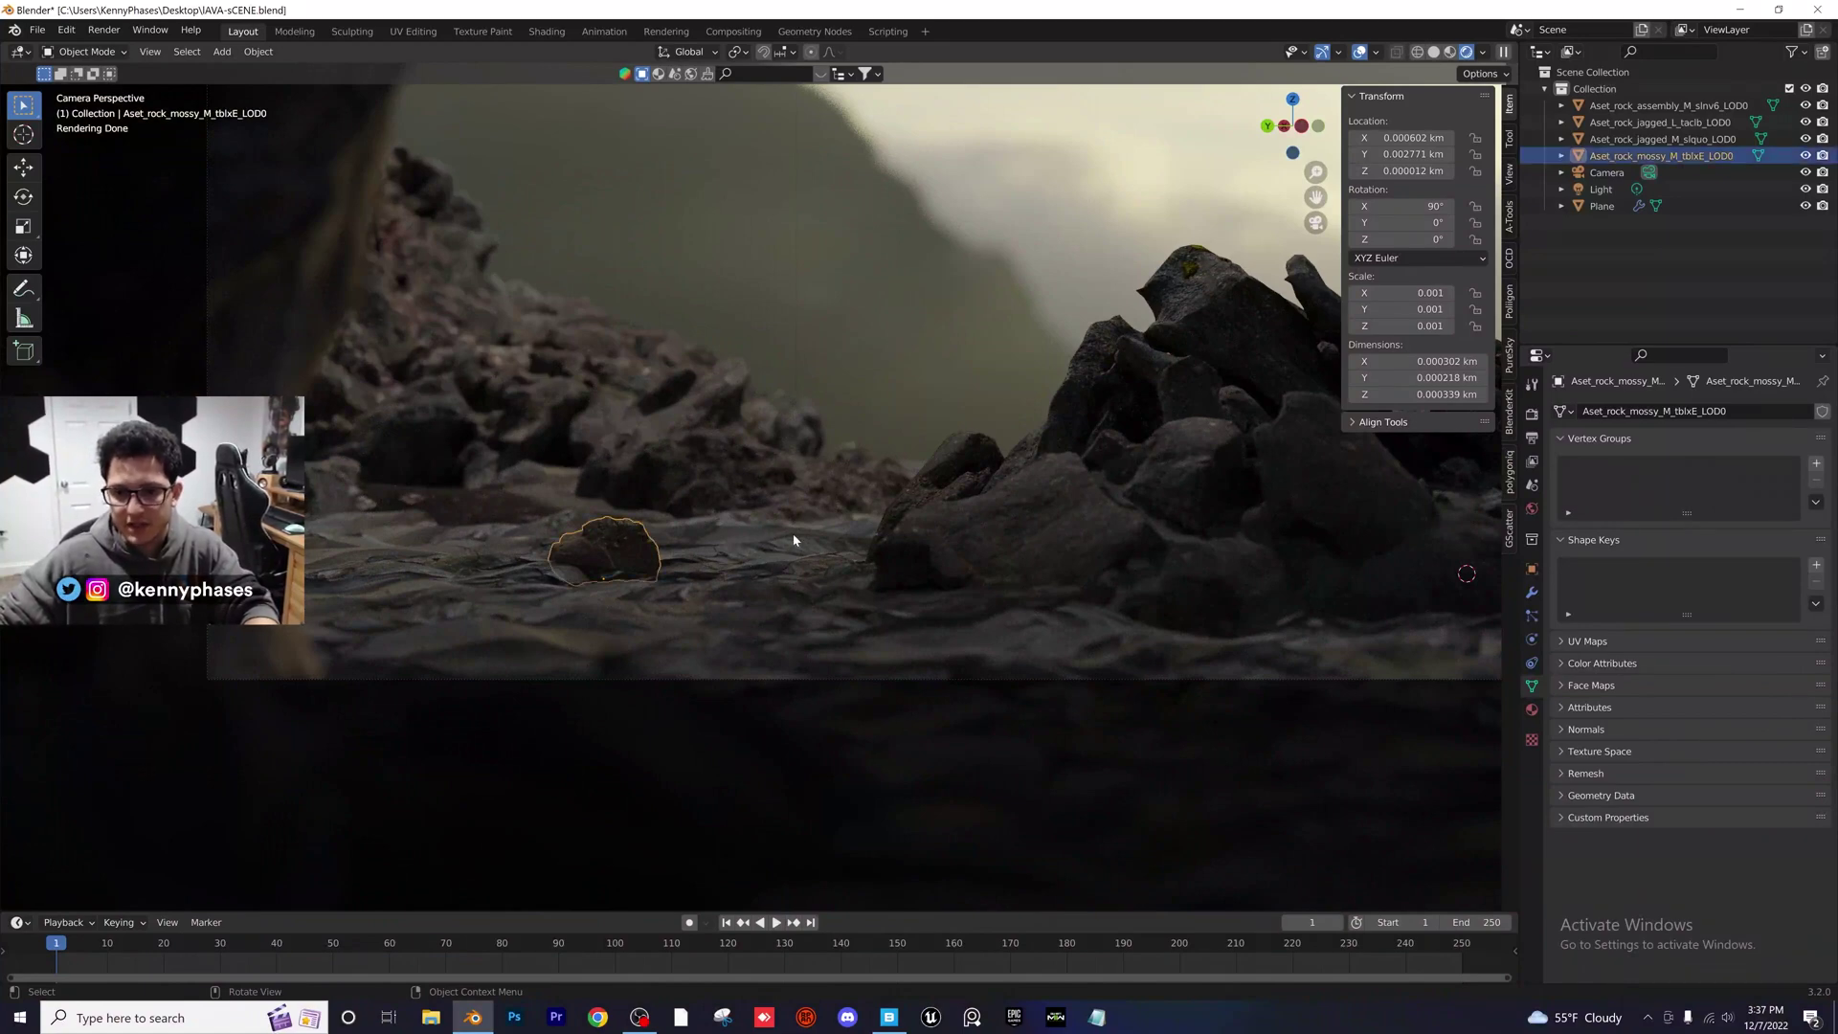
Duplicate the small boulder and scale the copy up to 0.004
click(1292, 99)
scroll(787, 513, down, 5)
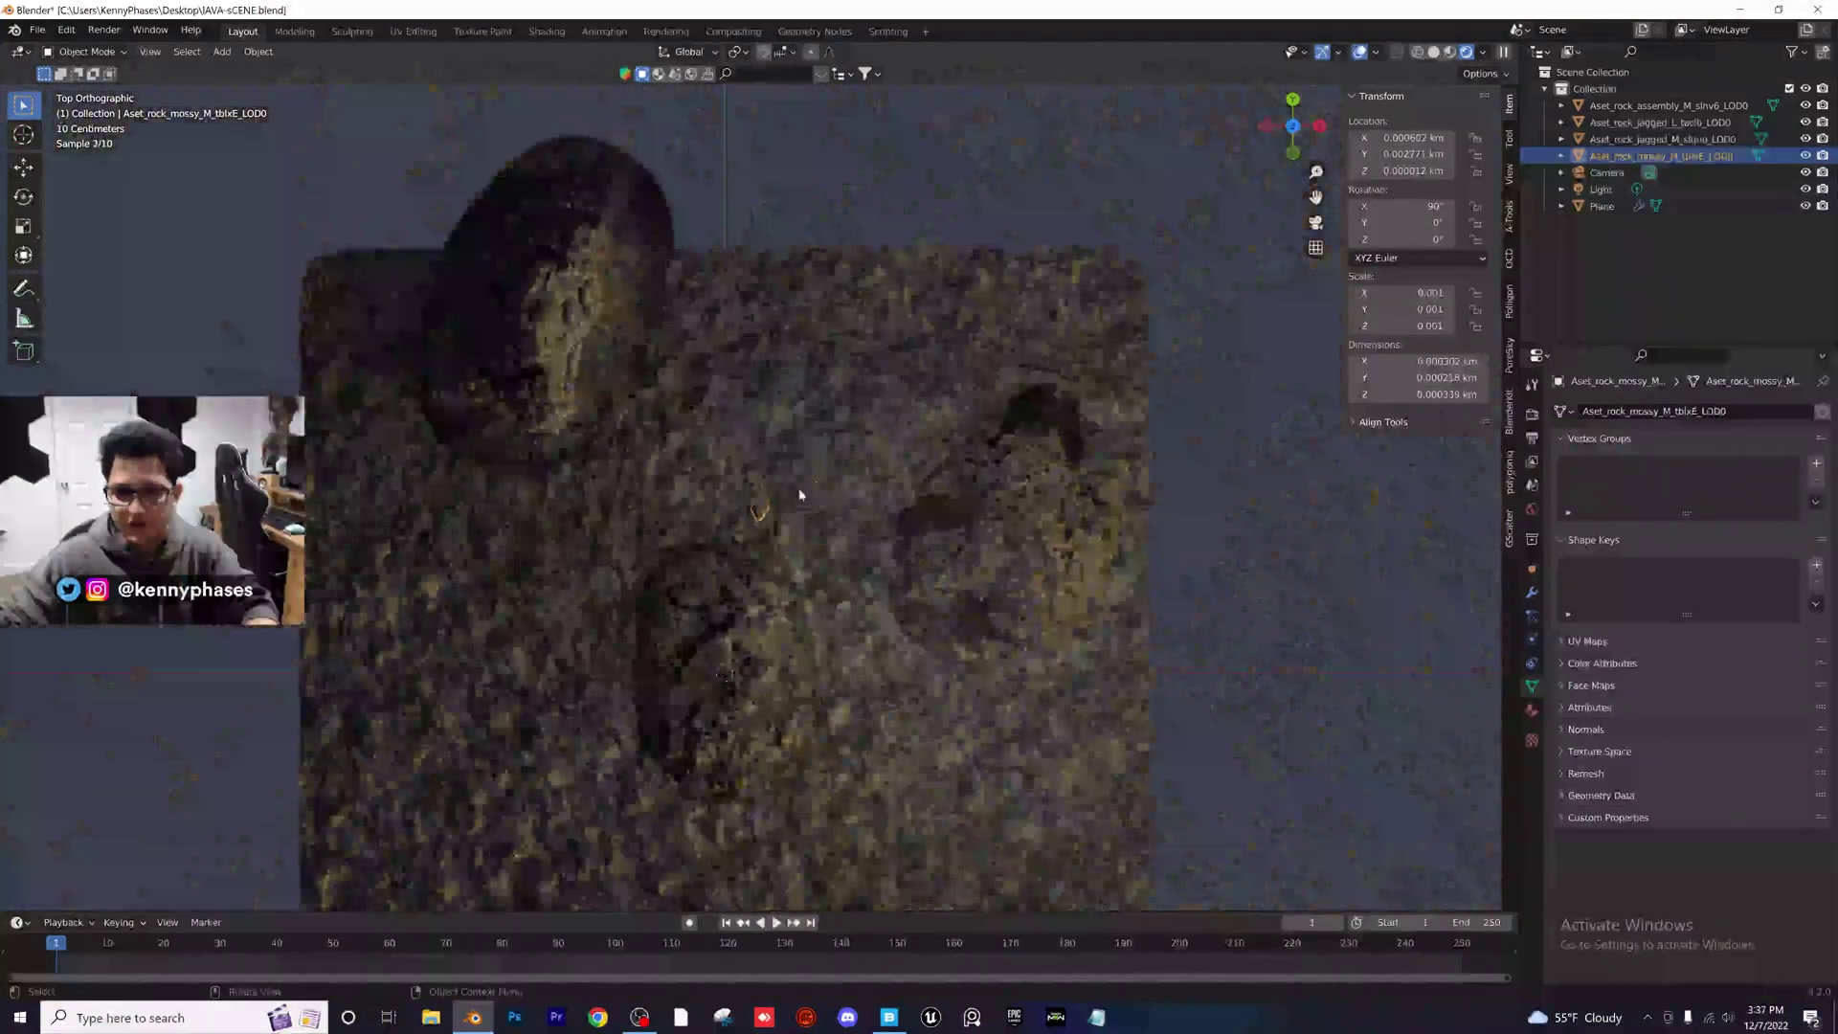
key(shift+d)
click(468, 509)
key(s)
click(468, 510)
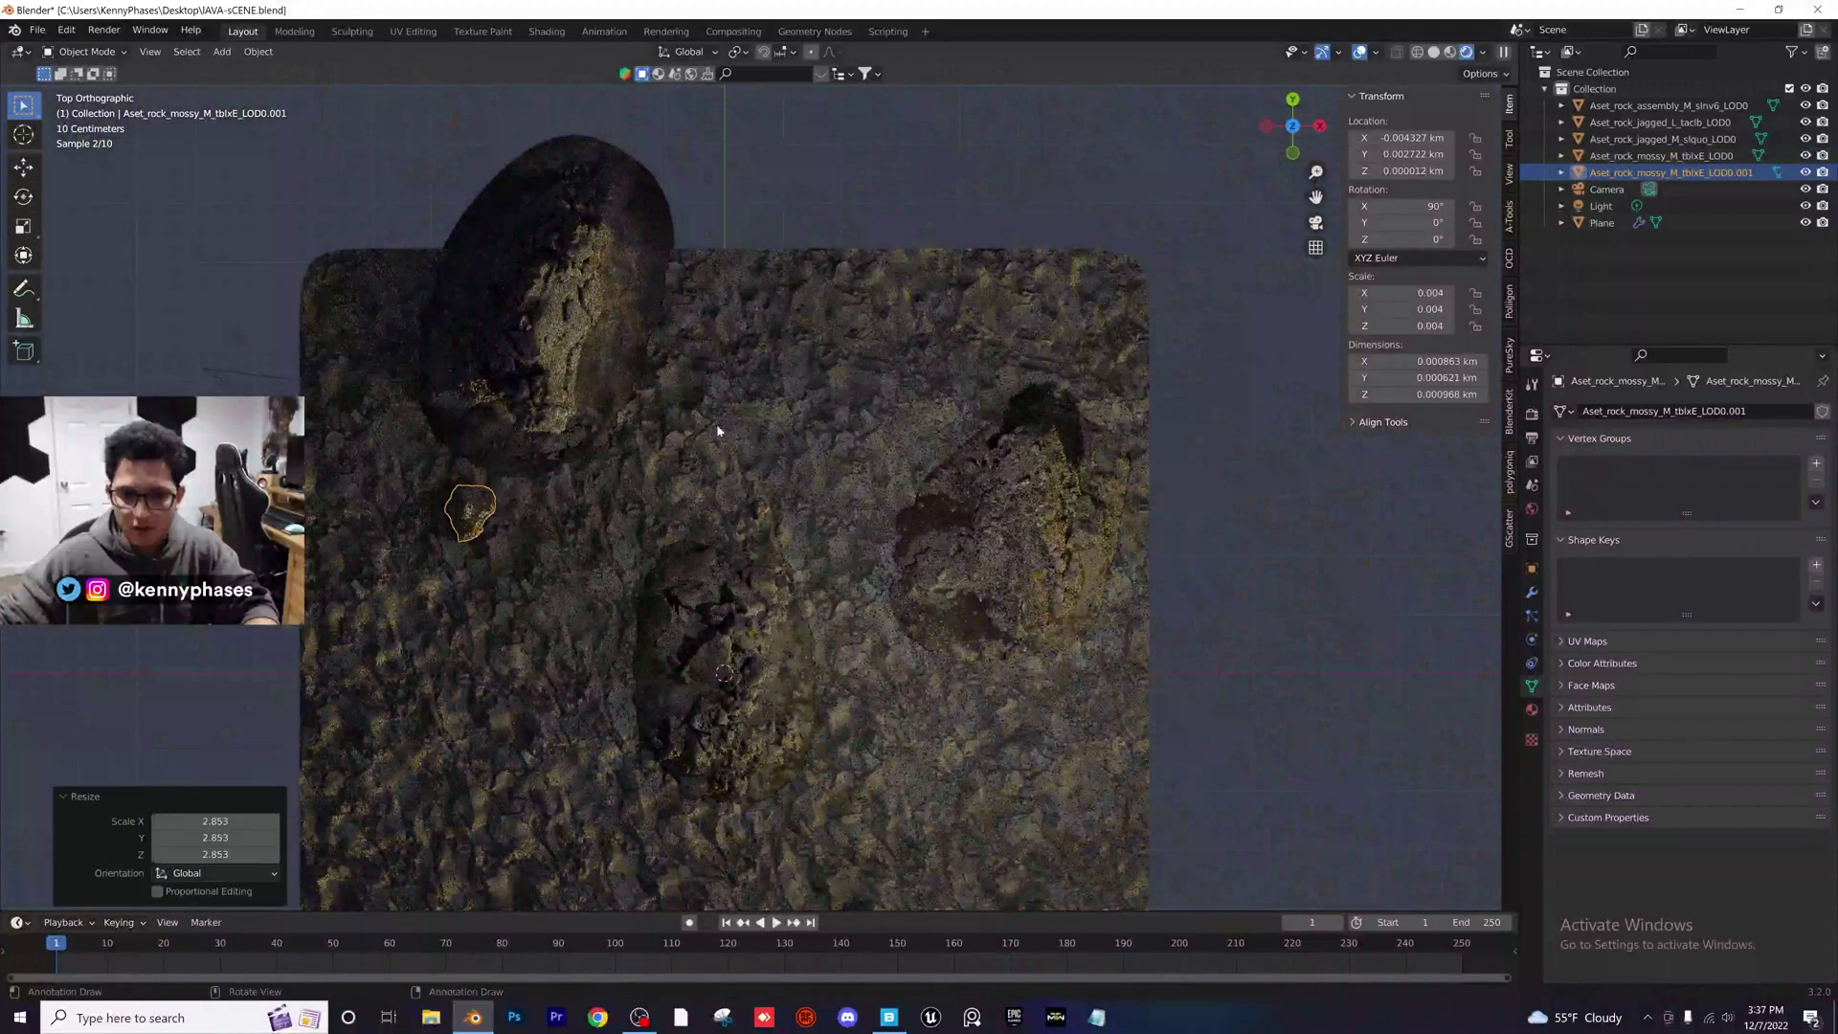
Rotate the larger copy to Z -135° and place it in the right foreground
key(KP_0)
shift+middle_drag(1072, 491, 756, 434)
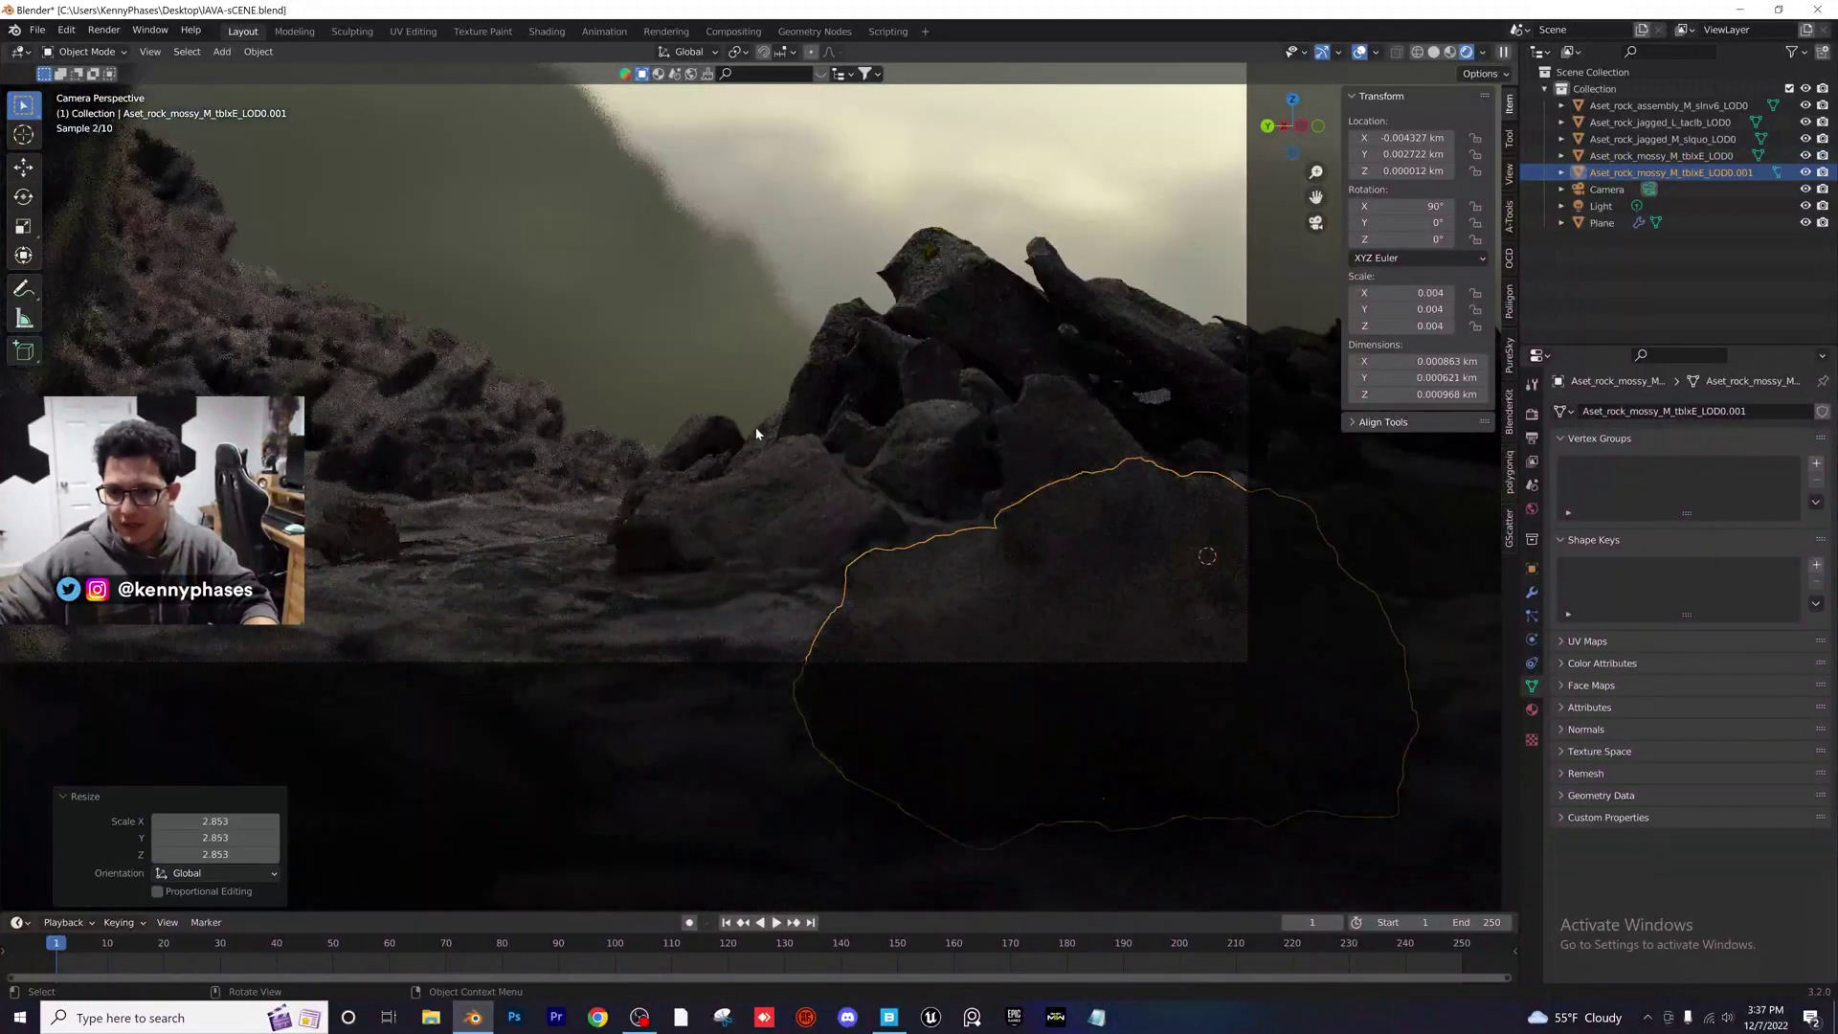
key(r)
click(1162, 501)
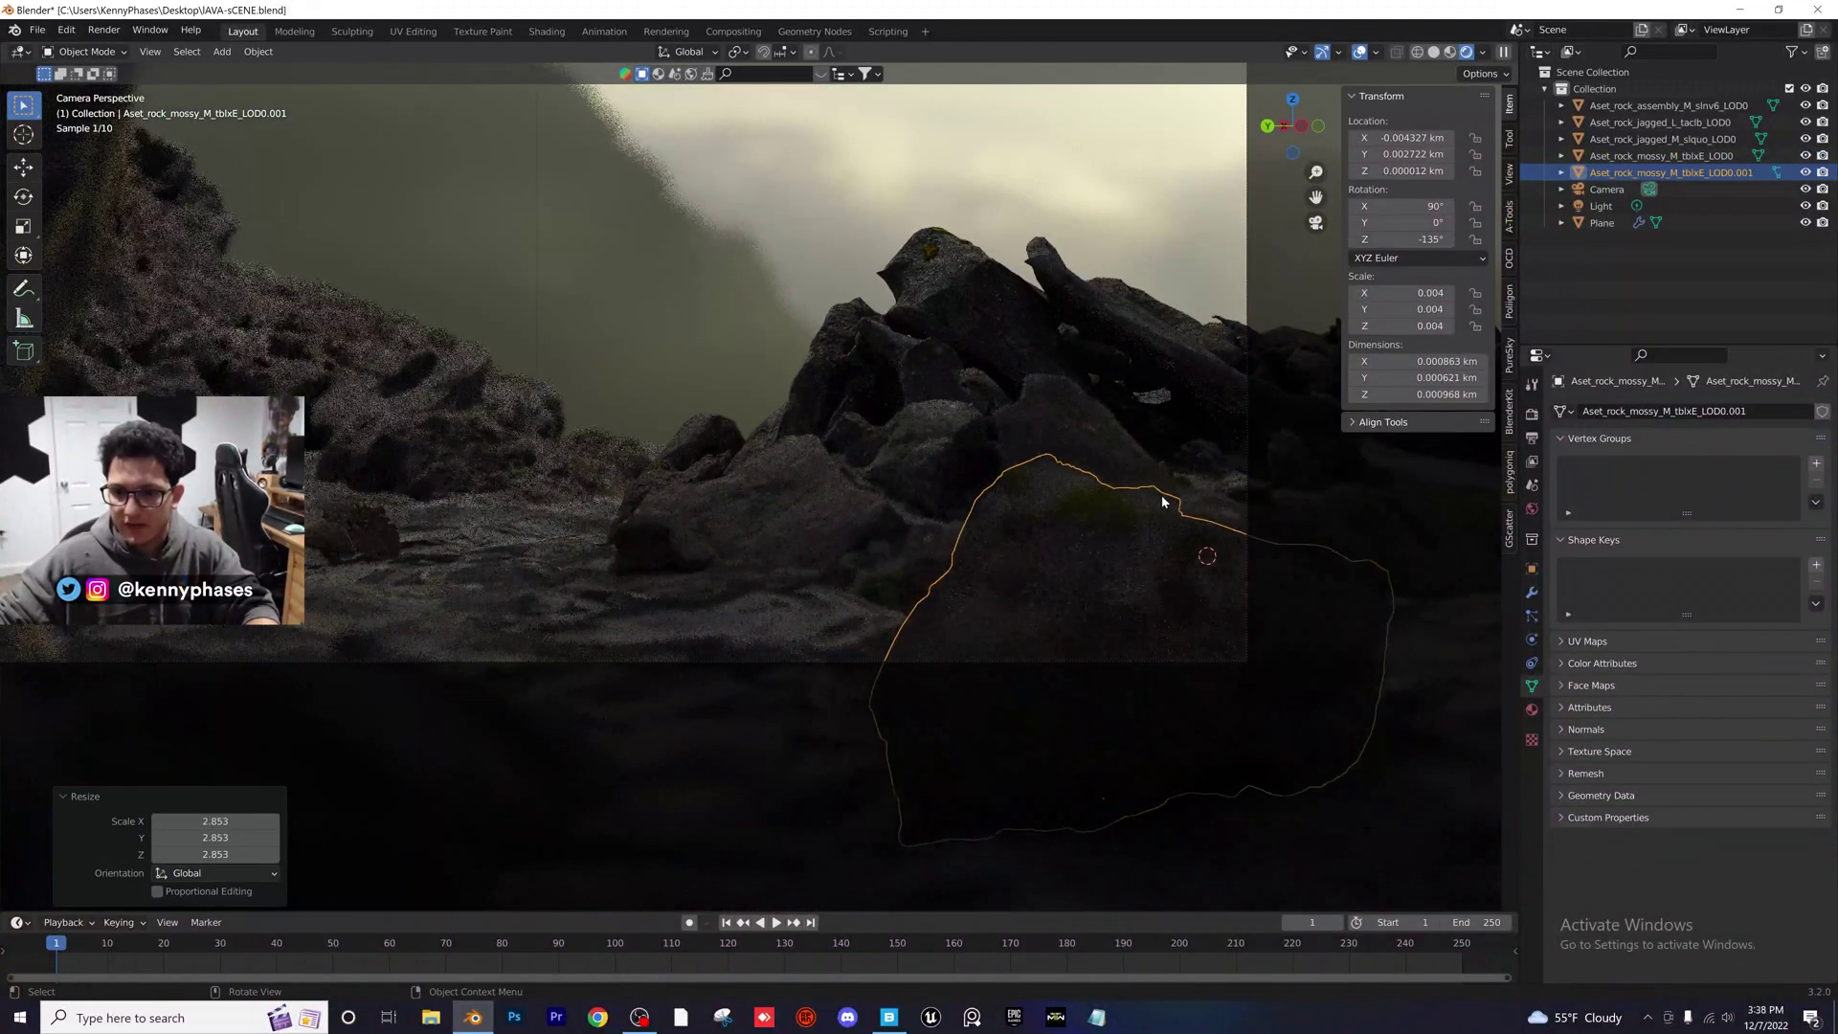
key(g)
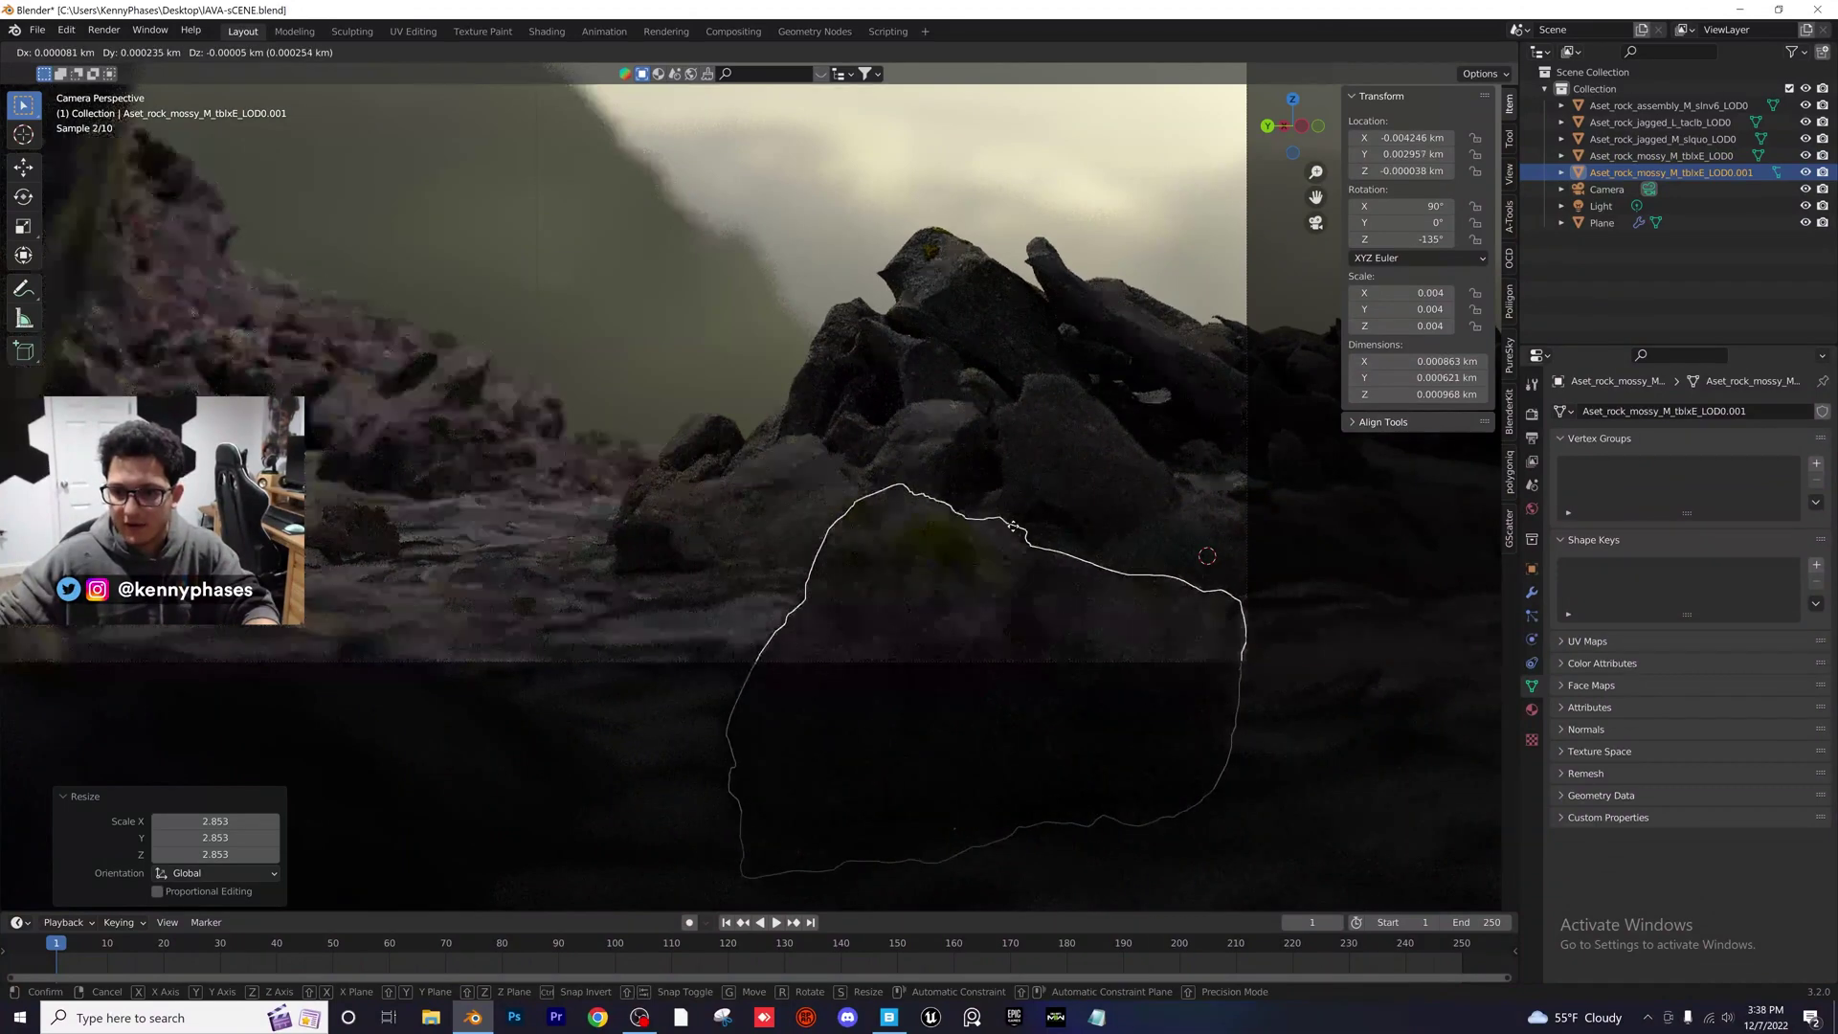
click(1056, 545)
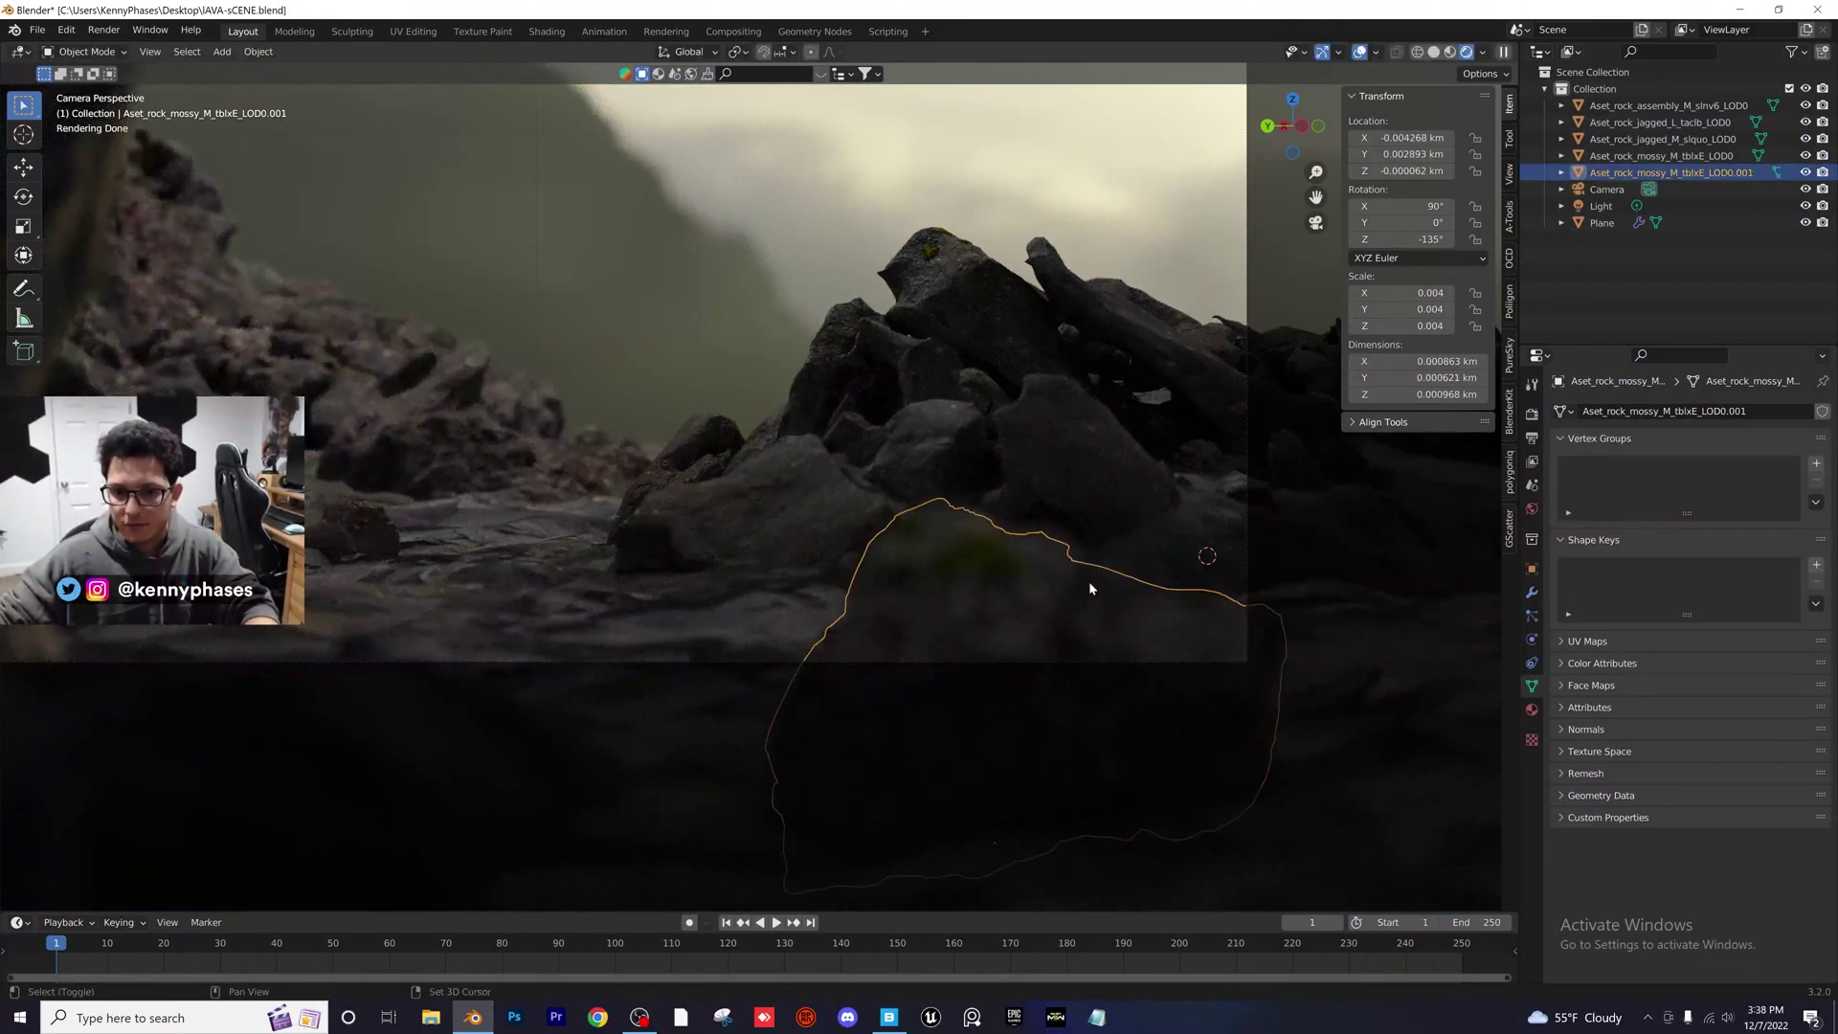
Duplicate the mossy rock to the left, shrink it, and tilt it X -11.5°
key(shift+d)
click(454, 521)
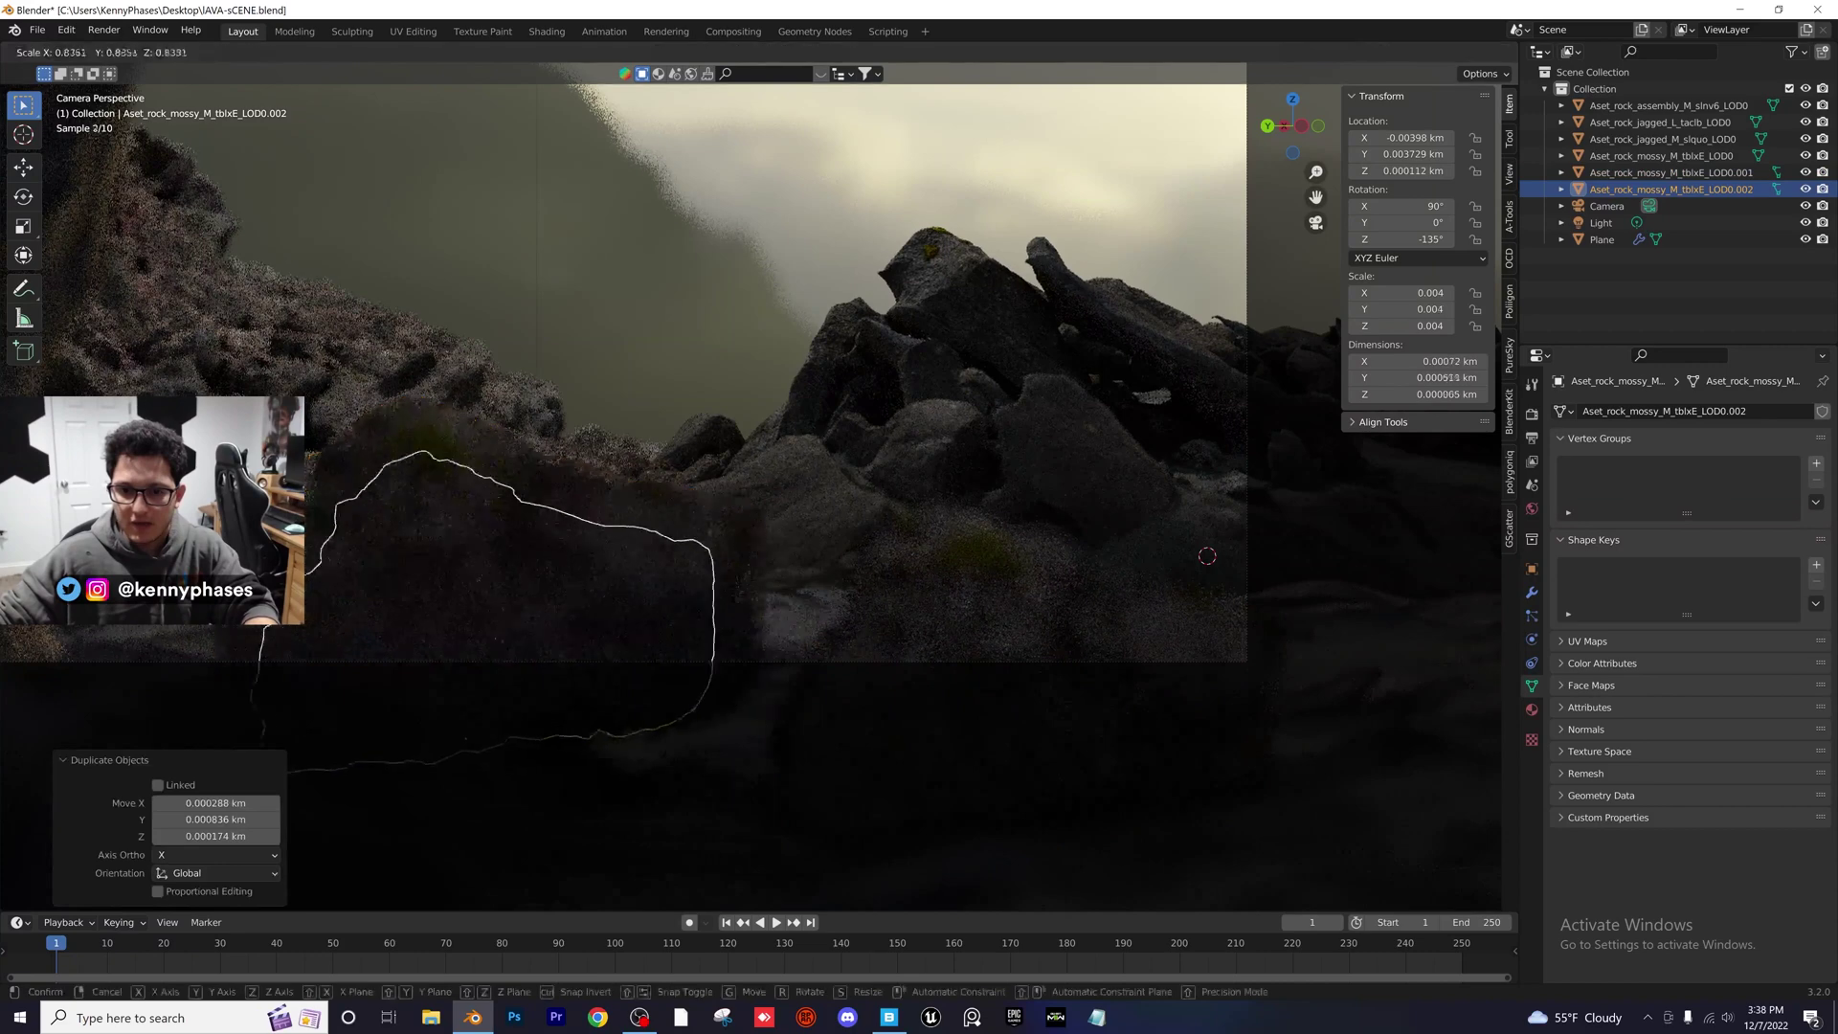
key(s)
click(431, 536)
drag(1415, 207, 1359, 208)
Lower the third copy onto the ground, shrink it to 0.001, and deselect all
click(610, 517)
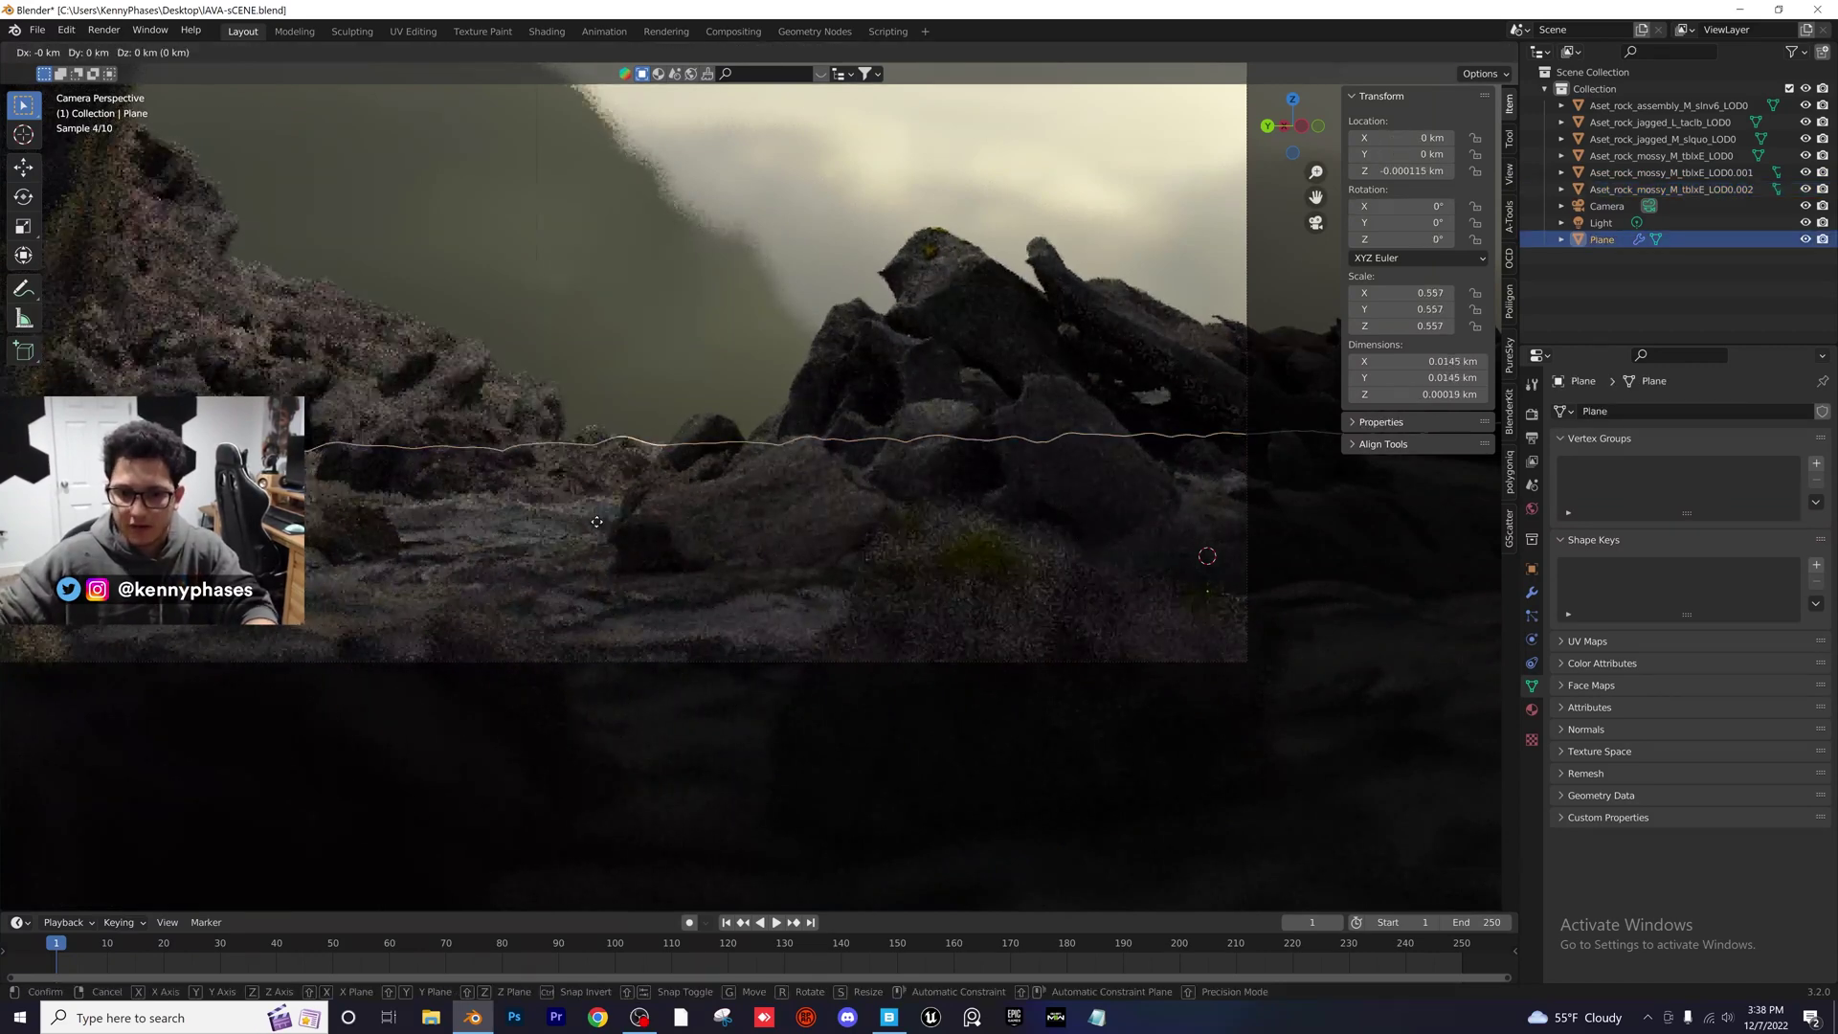
click(513, 631)
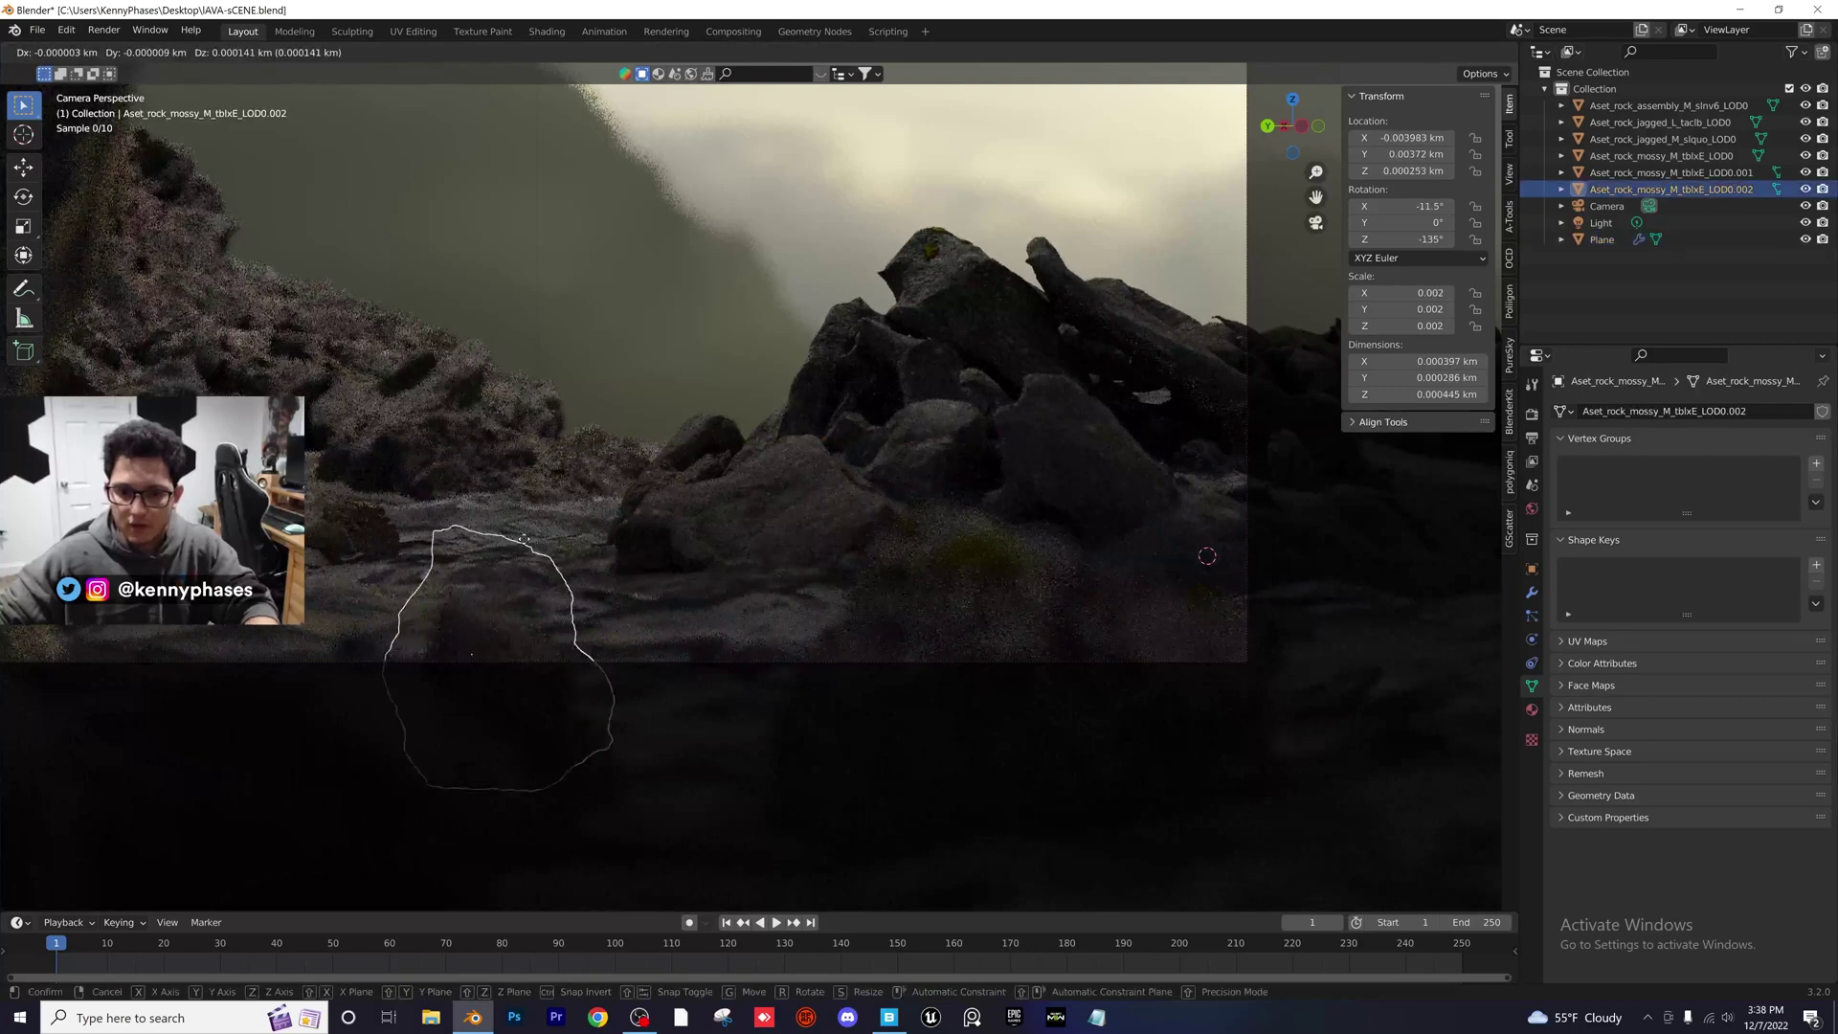
key(g)
key(z)
click(489, 622)
key(s)
click(622, 436)
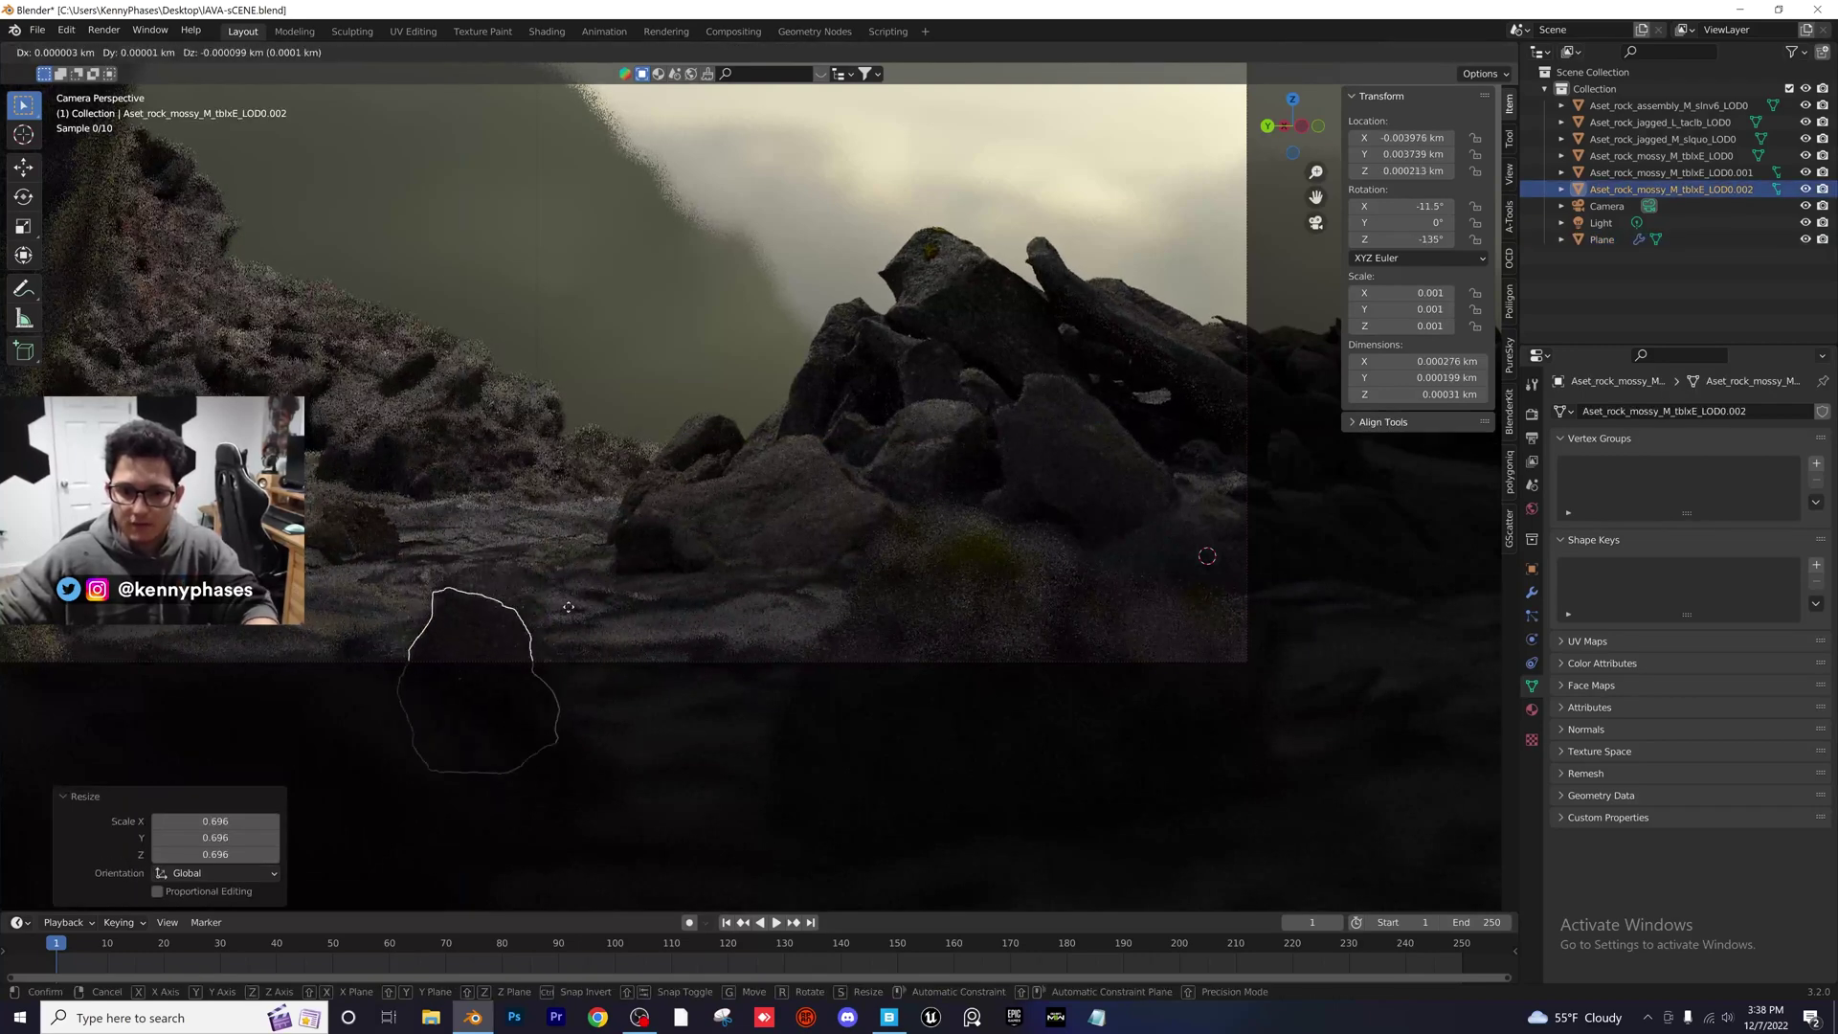
key(alt+a)
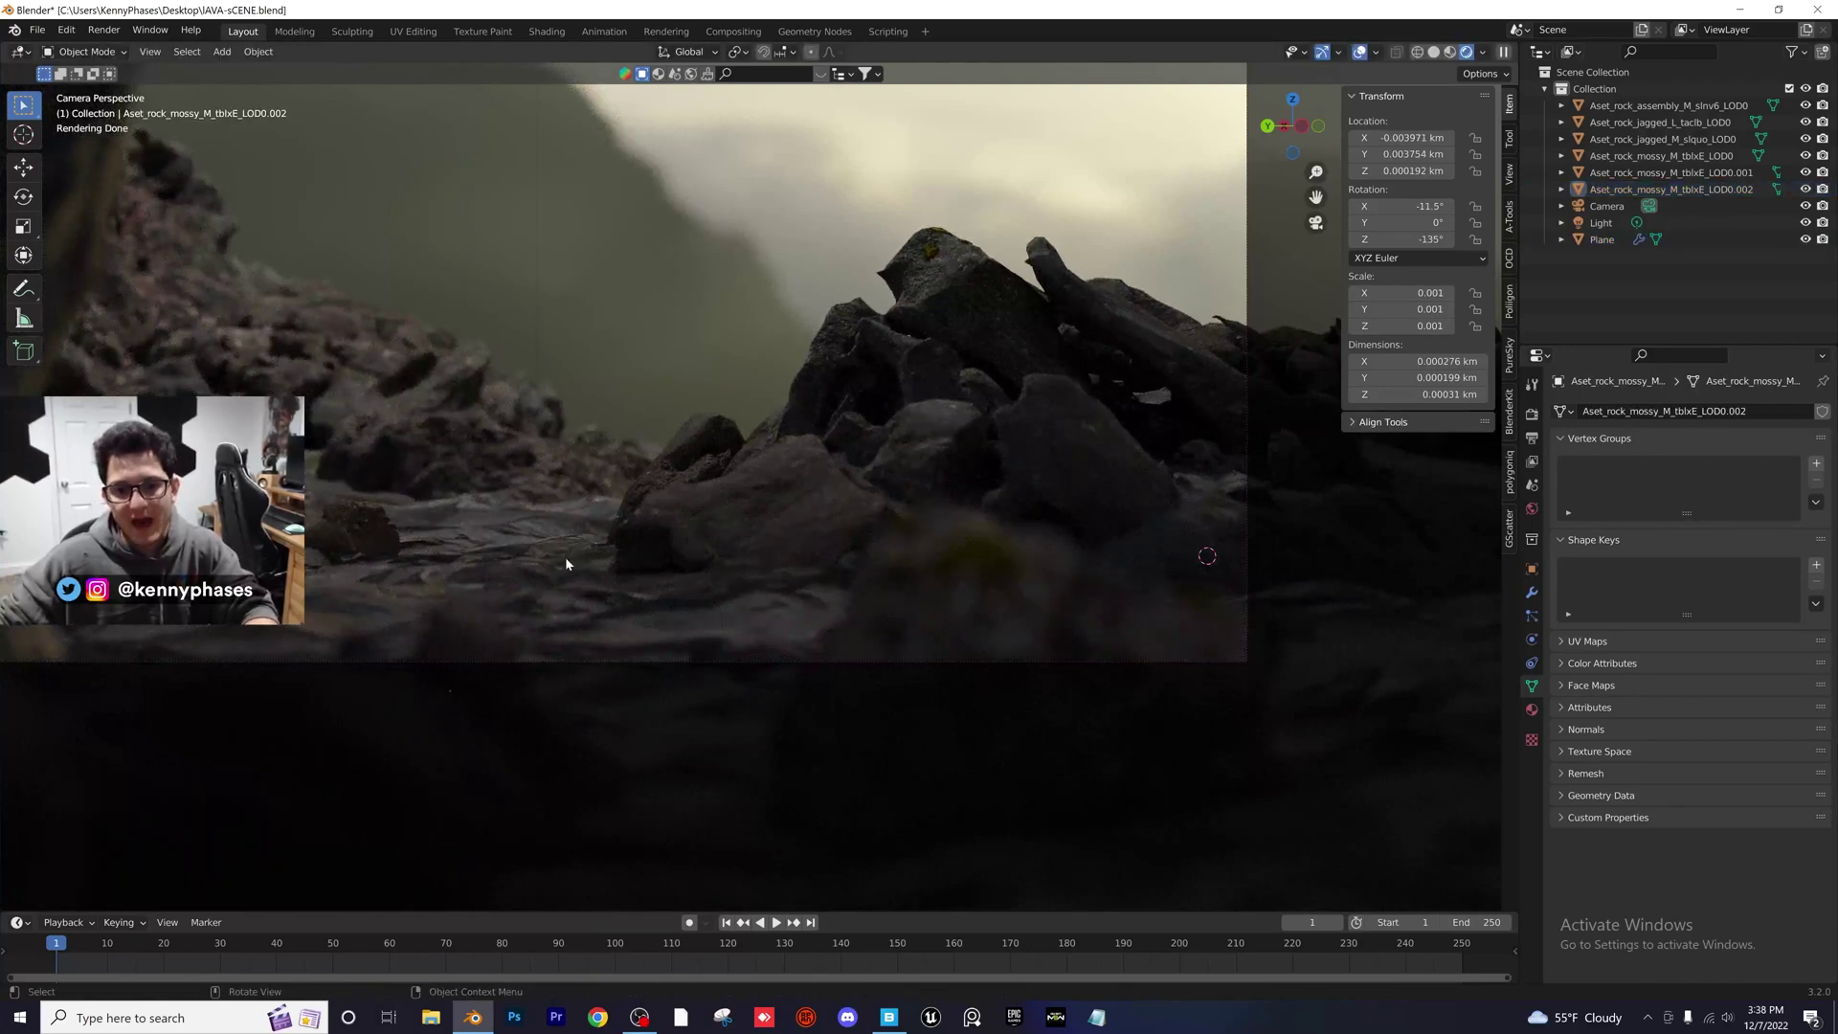
Frame the small mossy rock and adjust its height on the ground
click(412, 522)
scroll(921, 496, up, 2)
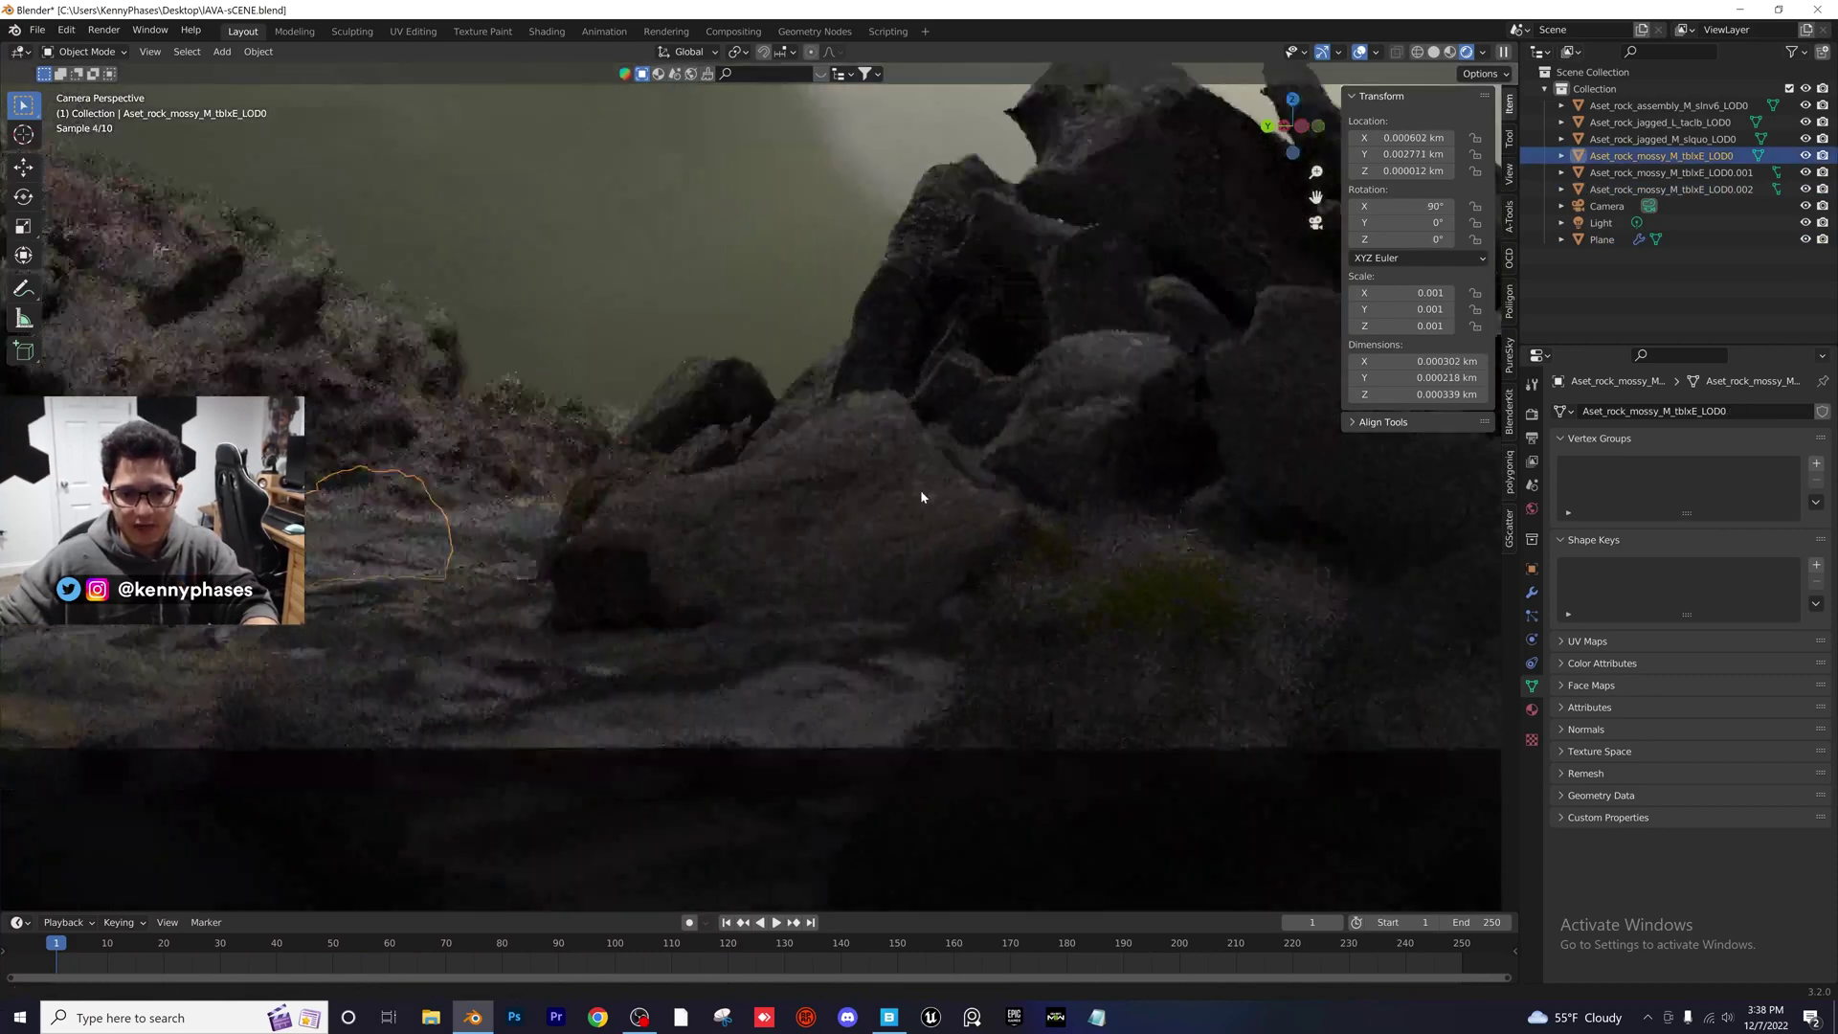
key(KP_Decimal)
key(g)
key(z)
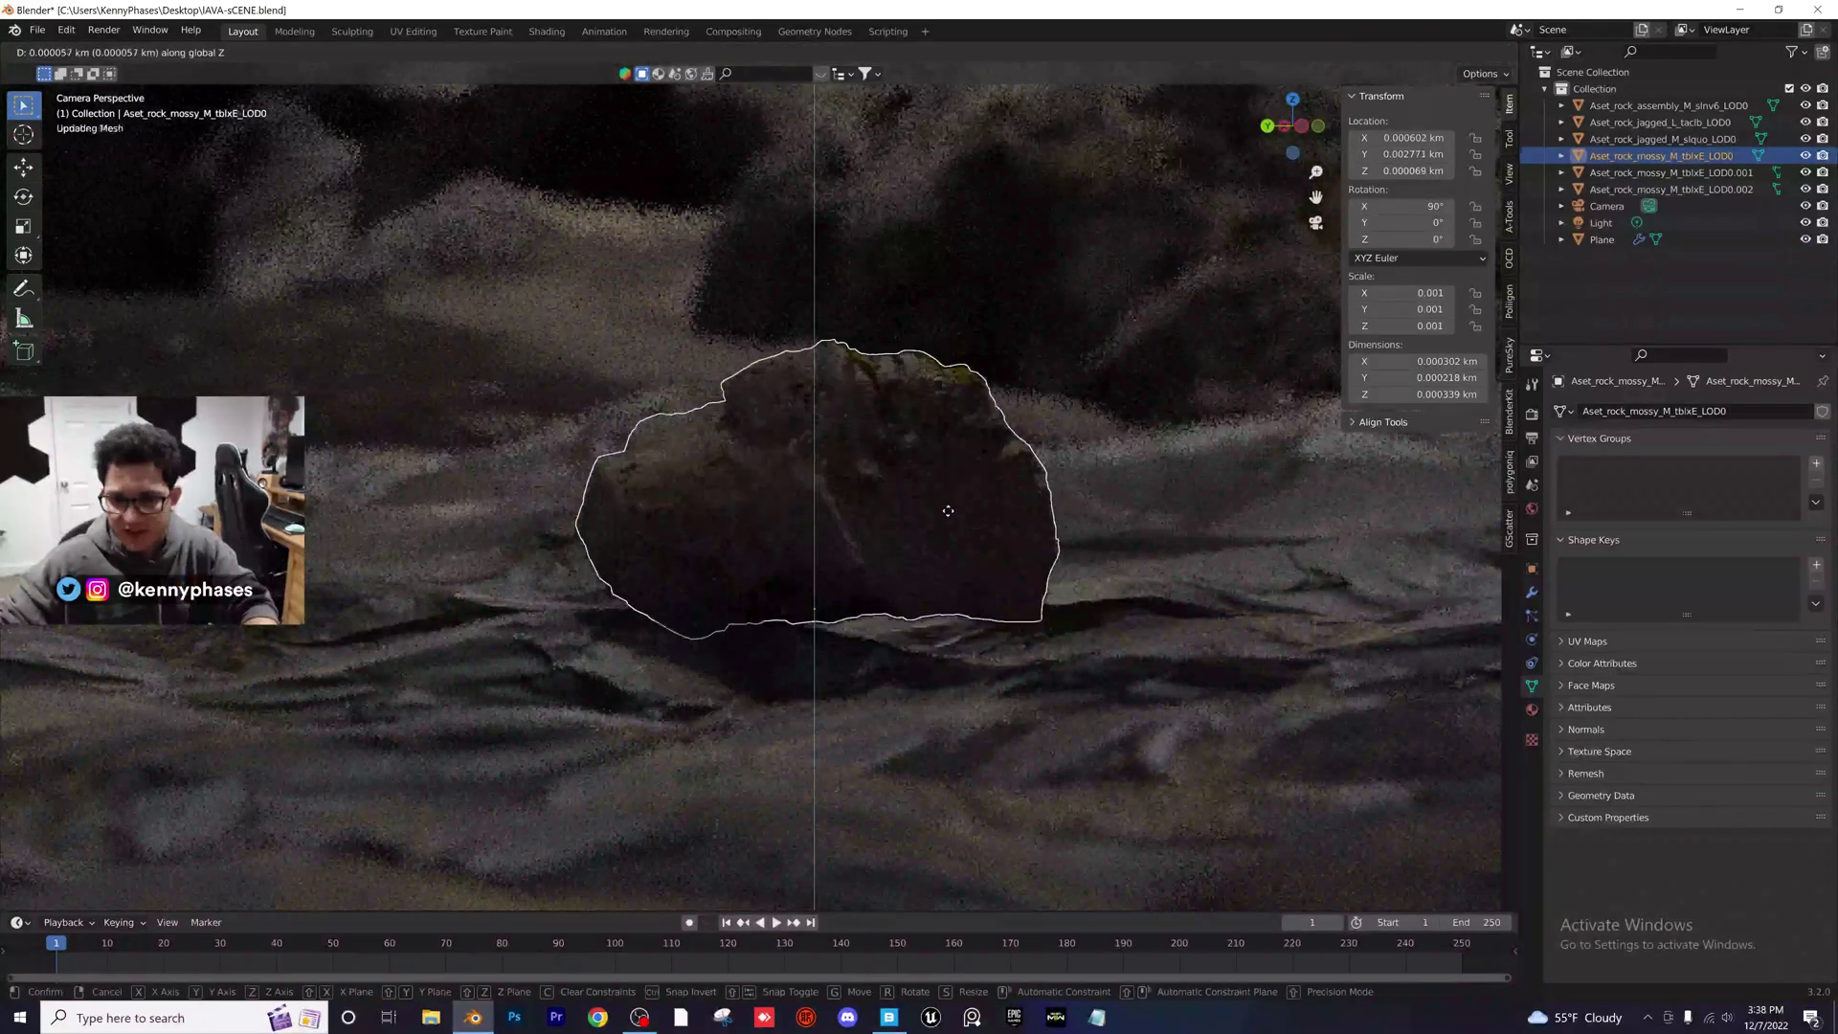
click(960, 438)
Rotate the small rock about 11 degrees and reset its height
click(26, 198)
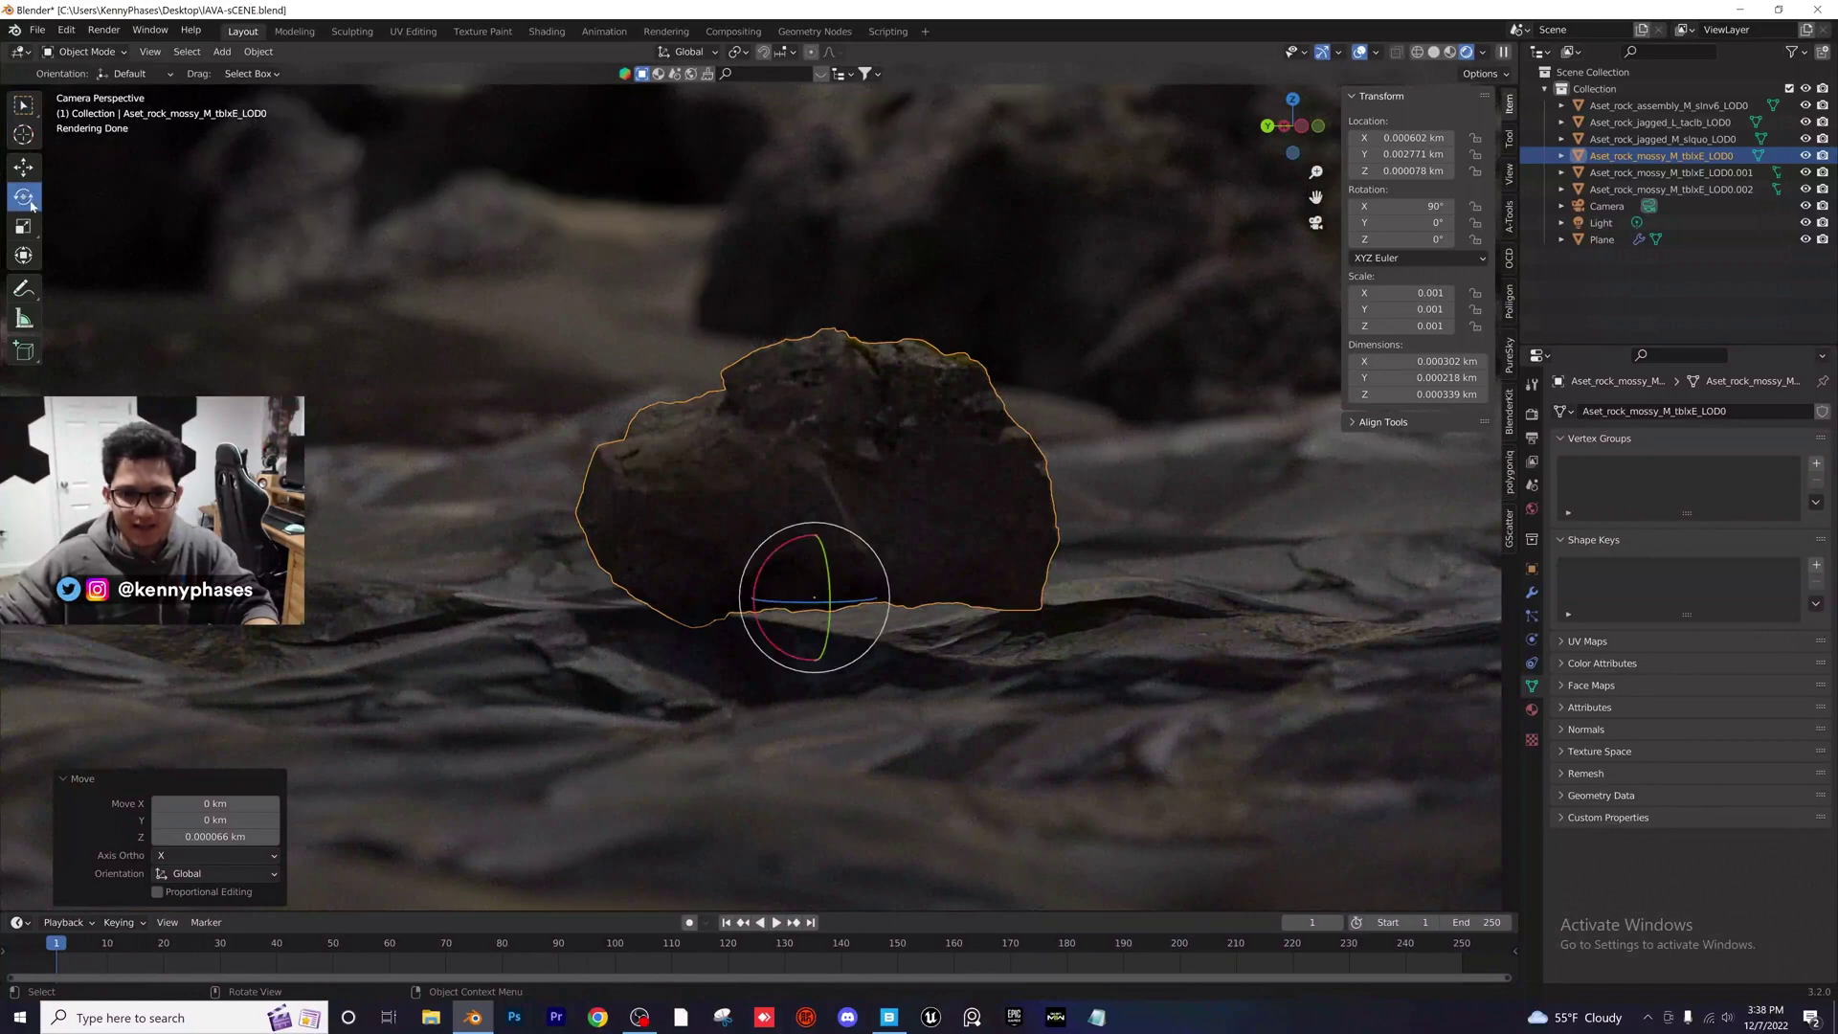
drag(881, 566, 866, 532)
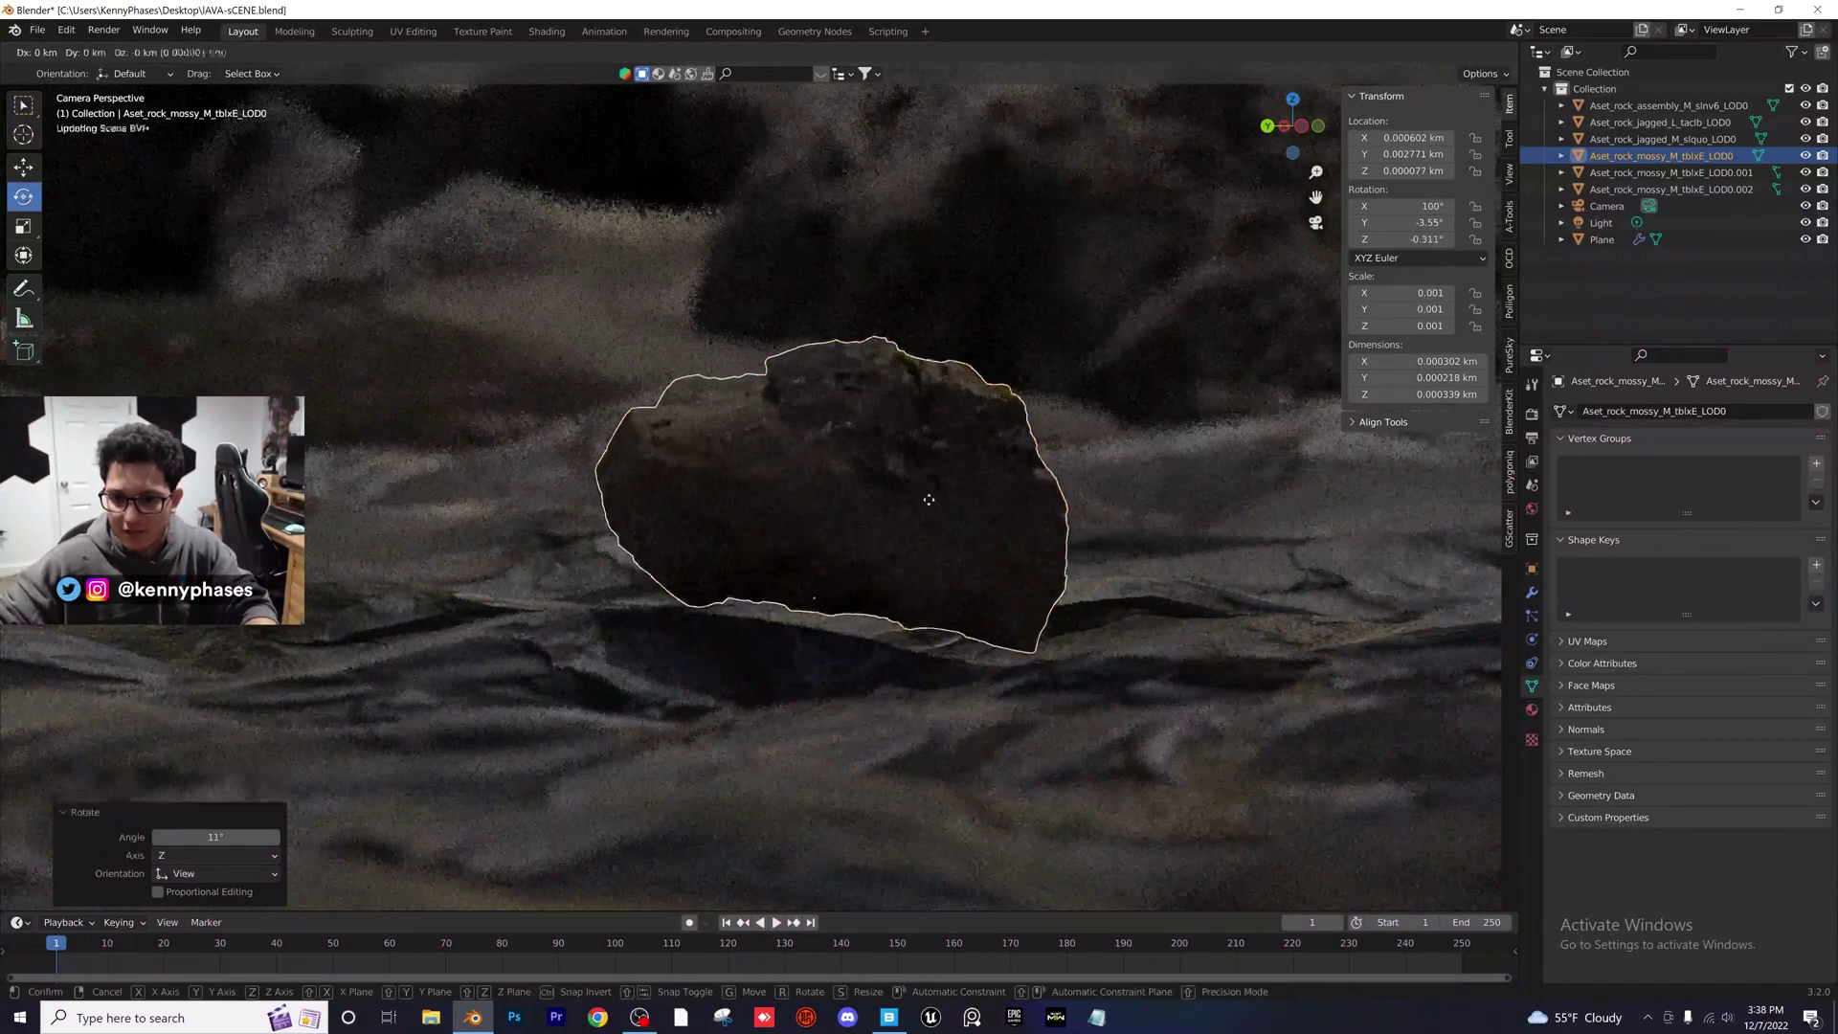
key(g)
key(z)
click(924, 528)
Duplicate the mossy rock near the frame centre and shrink the copy to about two-thirds
click(1108, 433)
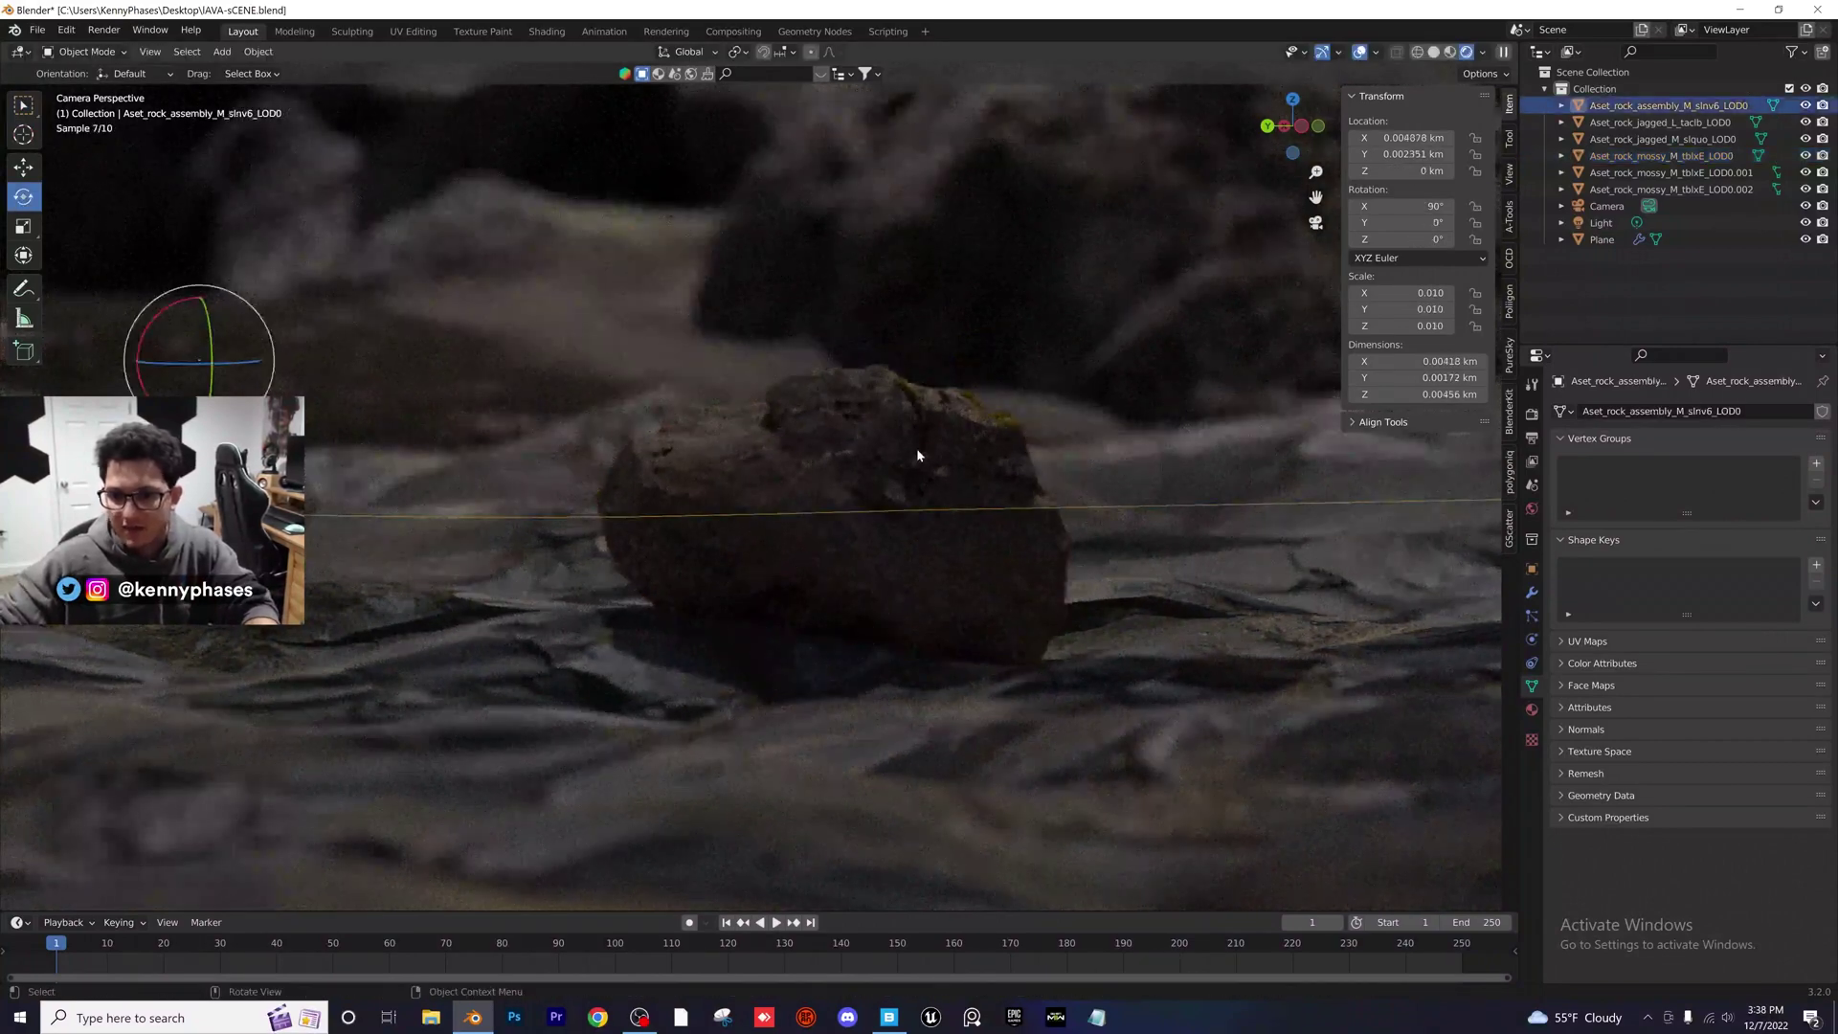
scroll(917, 456, up, 5)
click(650, 509)
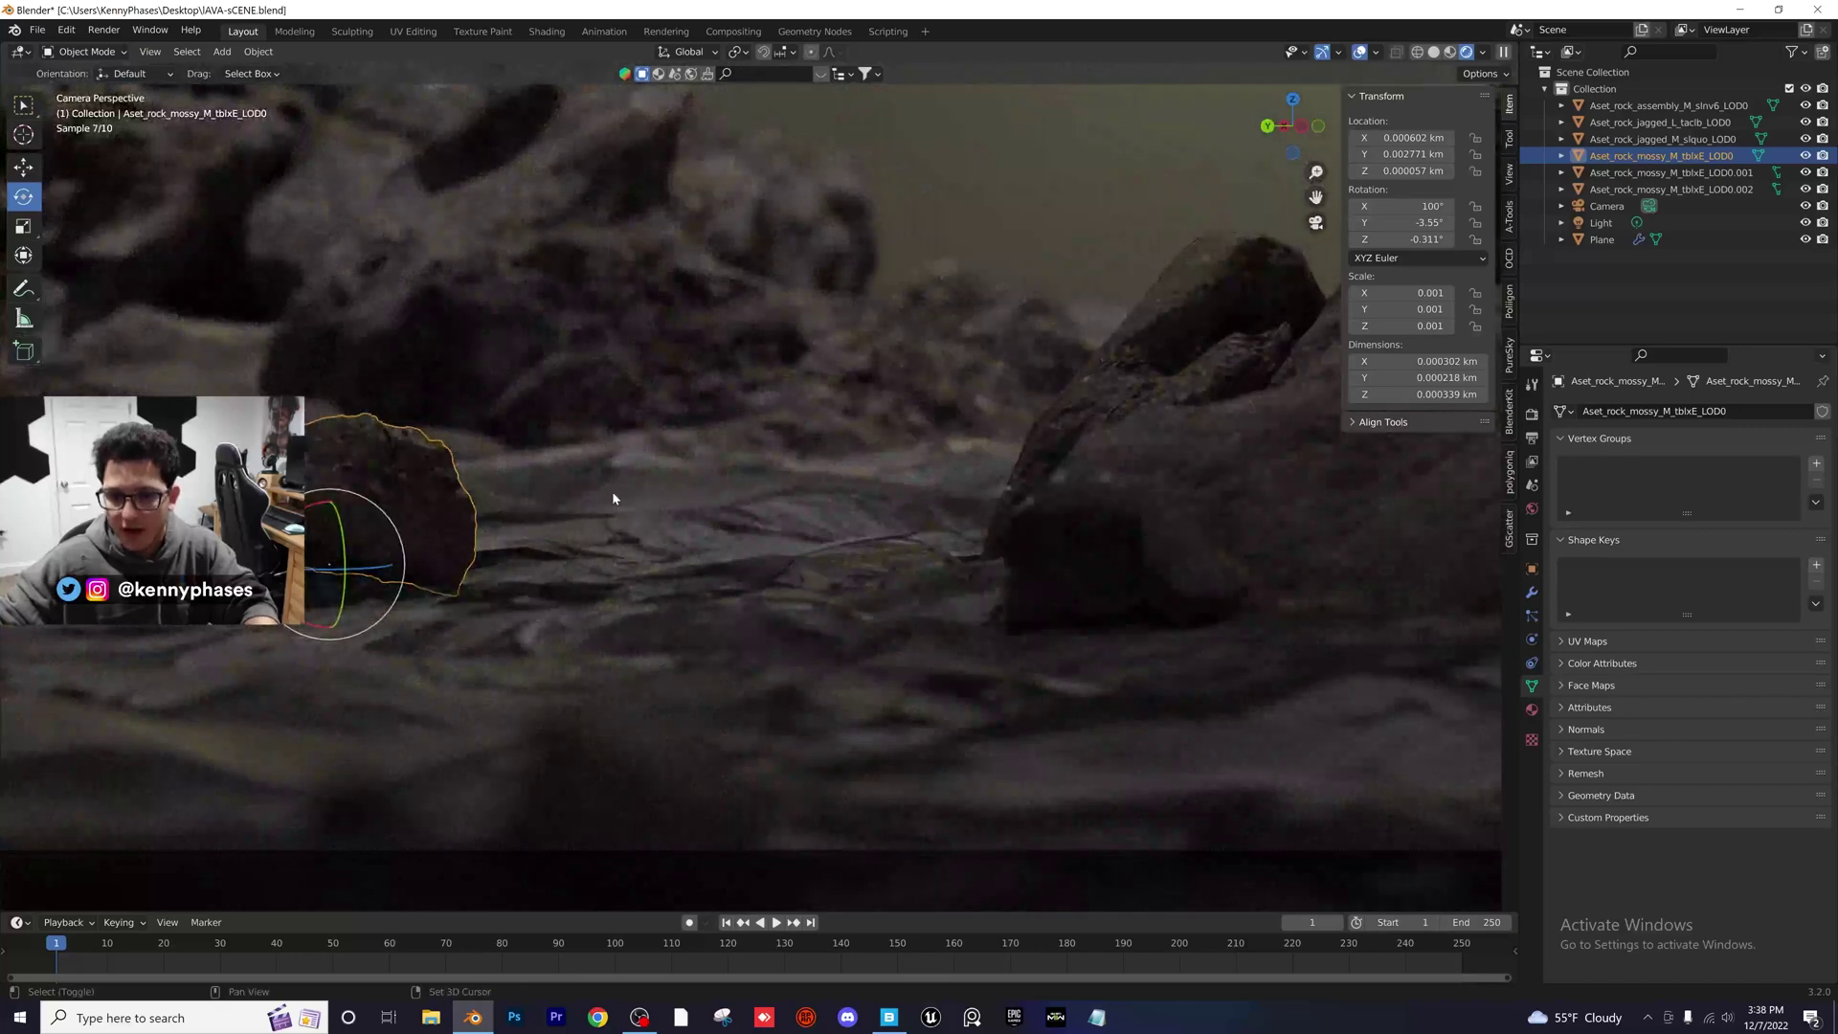
key(shift+d)
click(881, 450)
key(s)
click(853, 480)
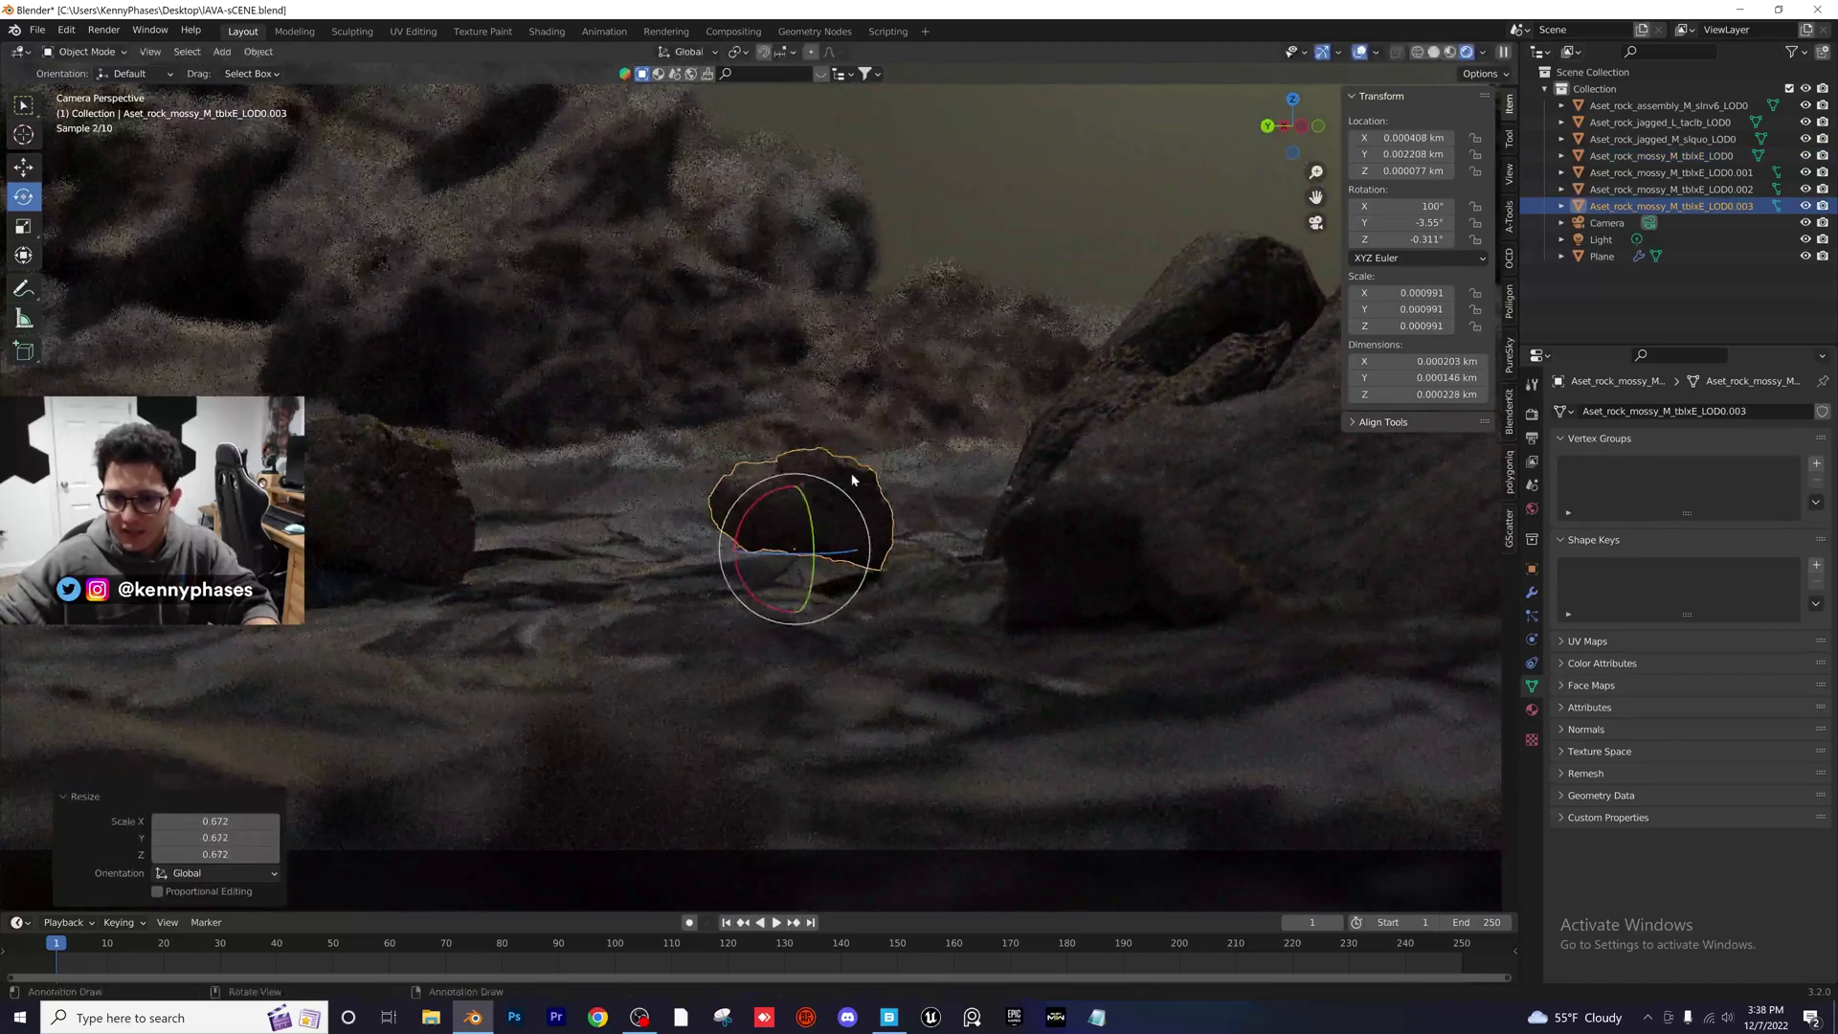
Tumble, reposition and shrink the new boulder to scale 0.000764 on the ground
drag(853, 498, 737, 593)
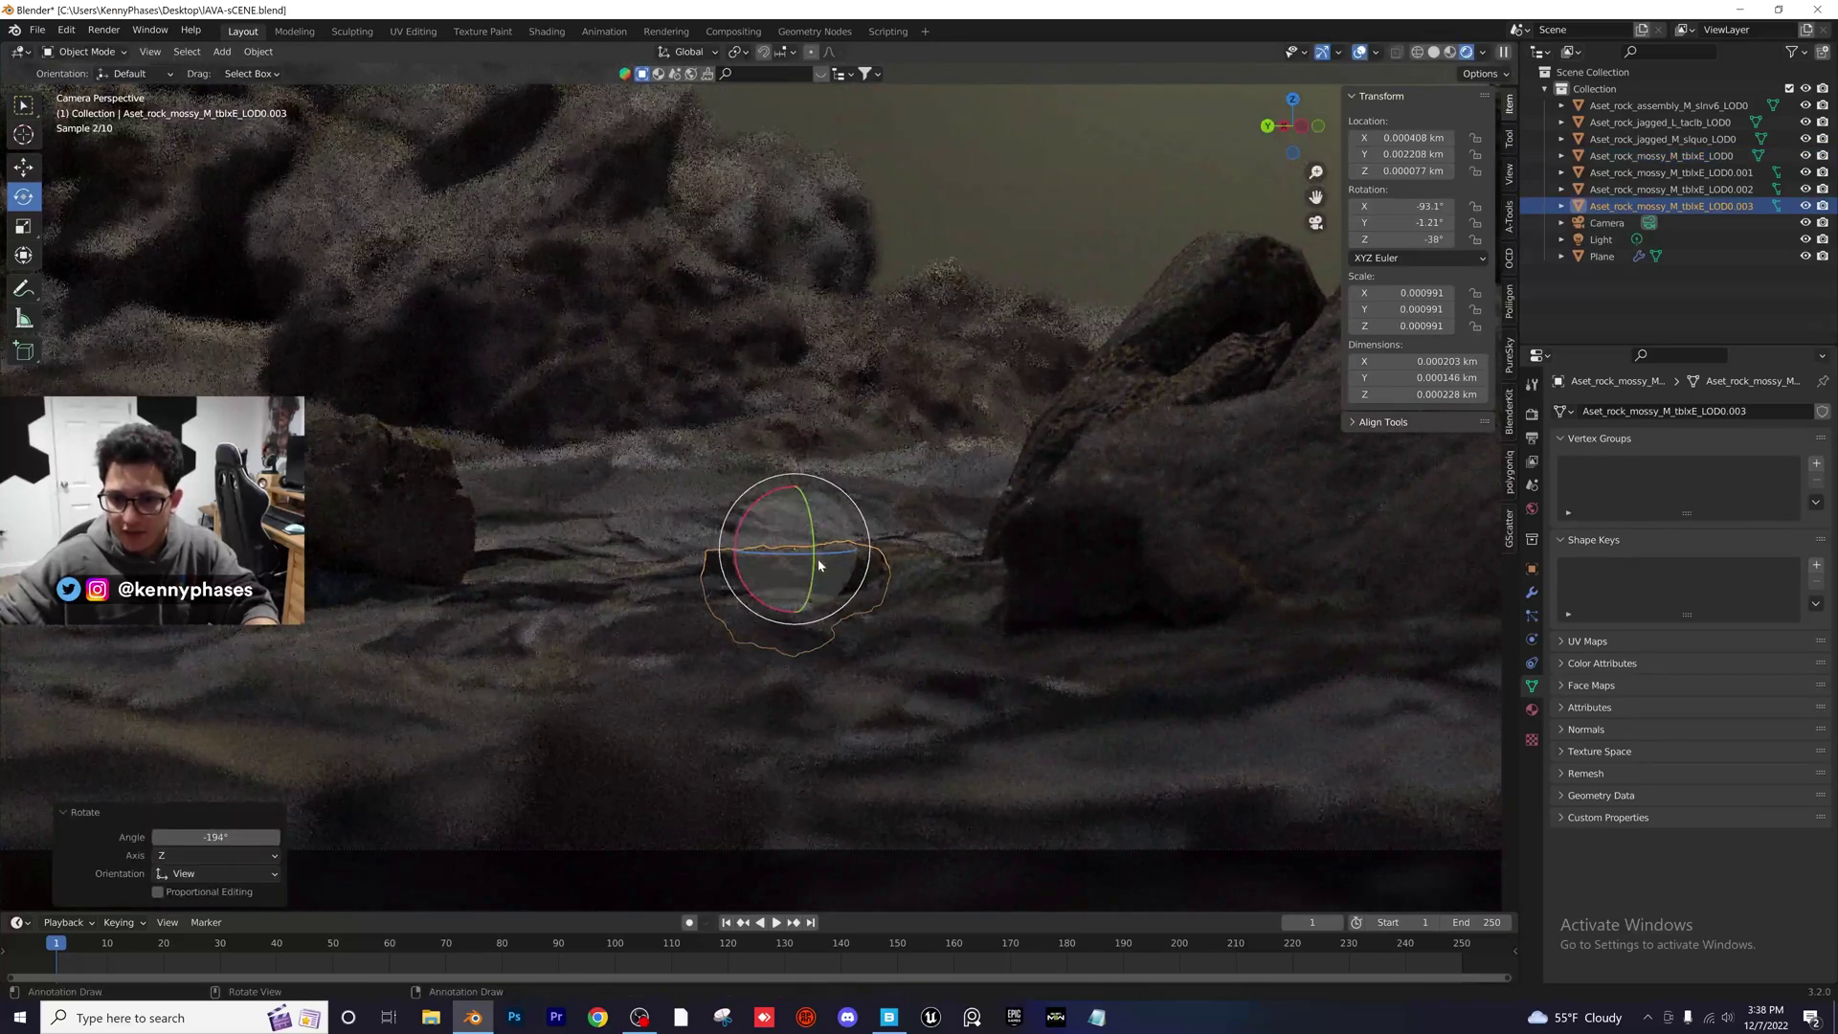
key(r)
key(r)
click(806, 627)
key(g)
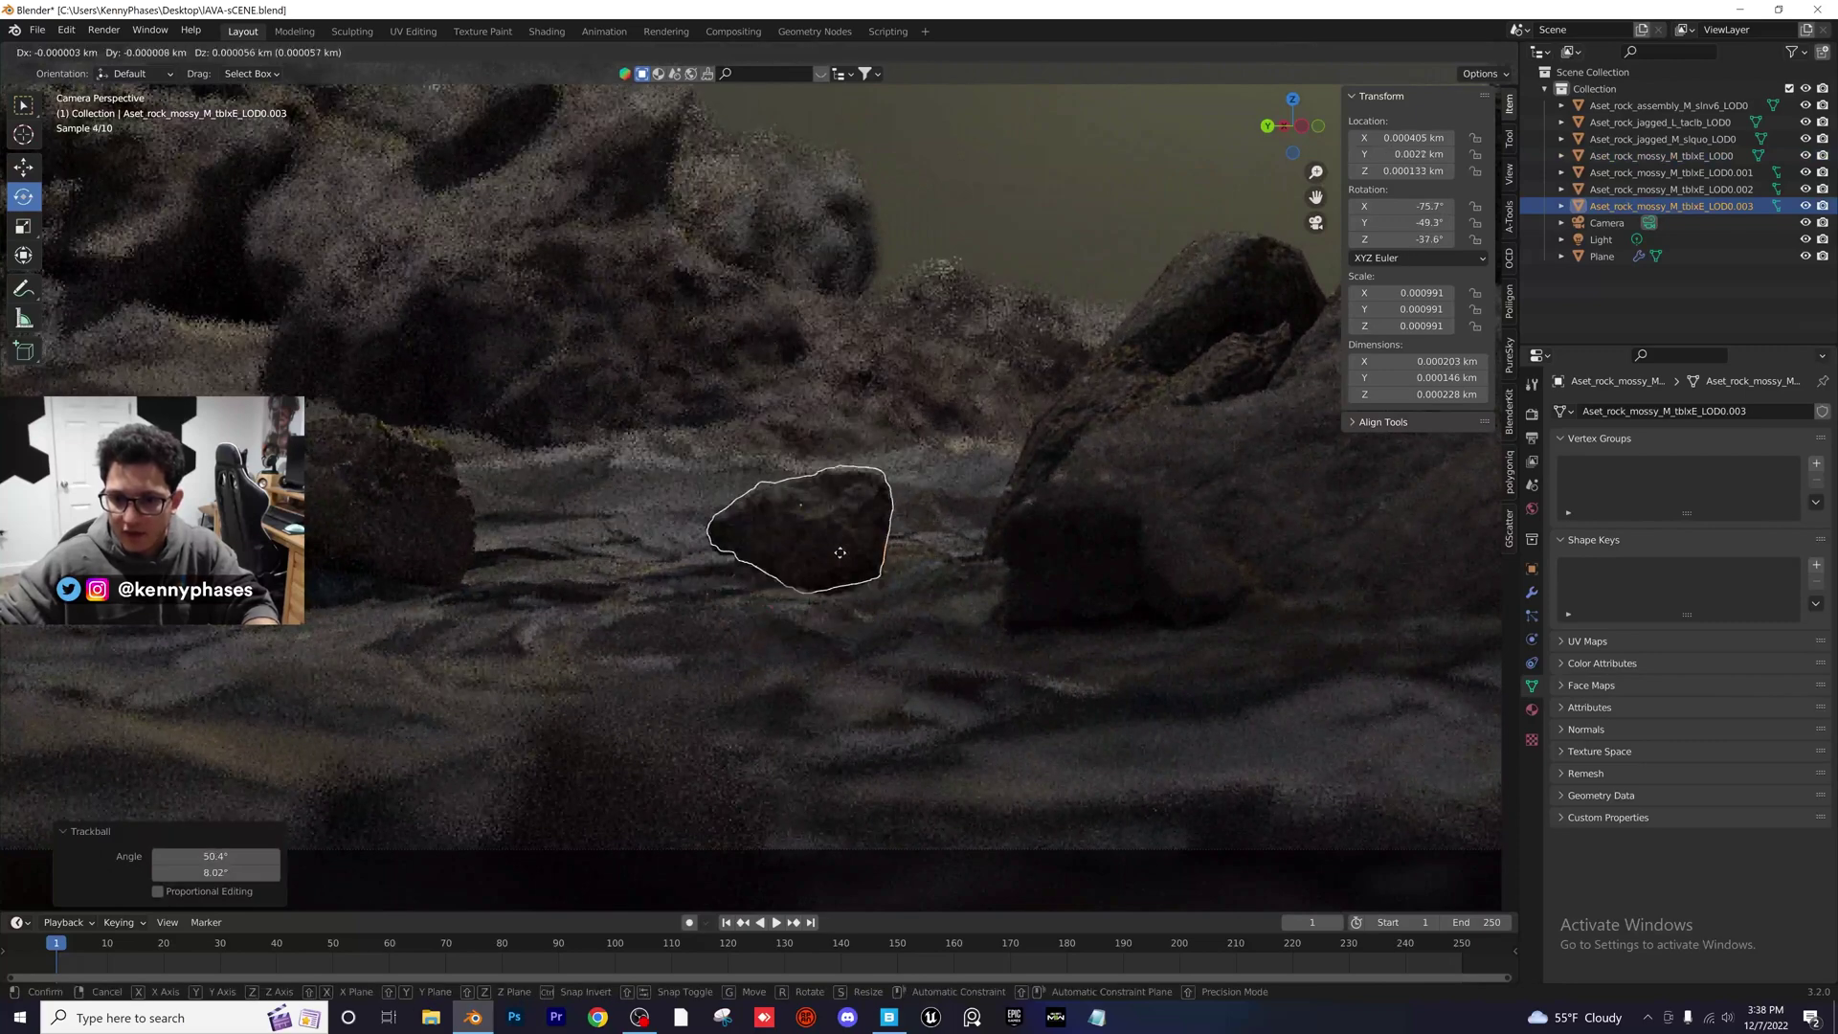
click(856, 555)
key(Return)
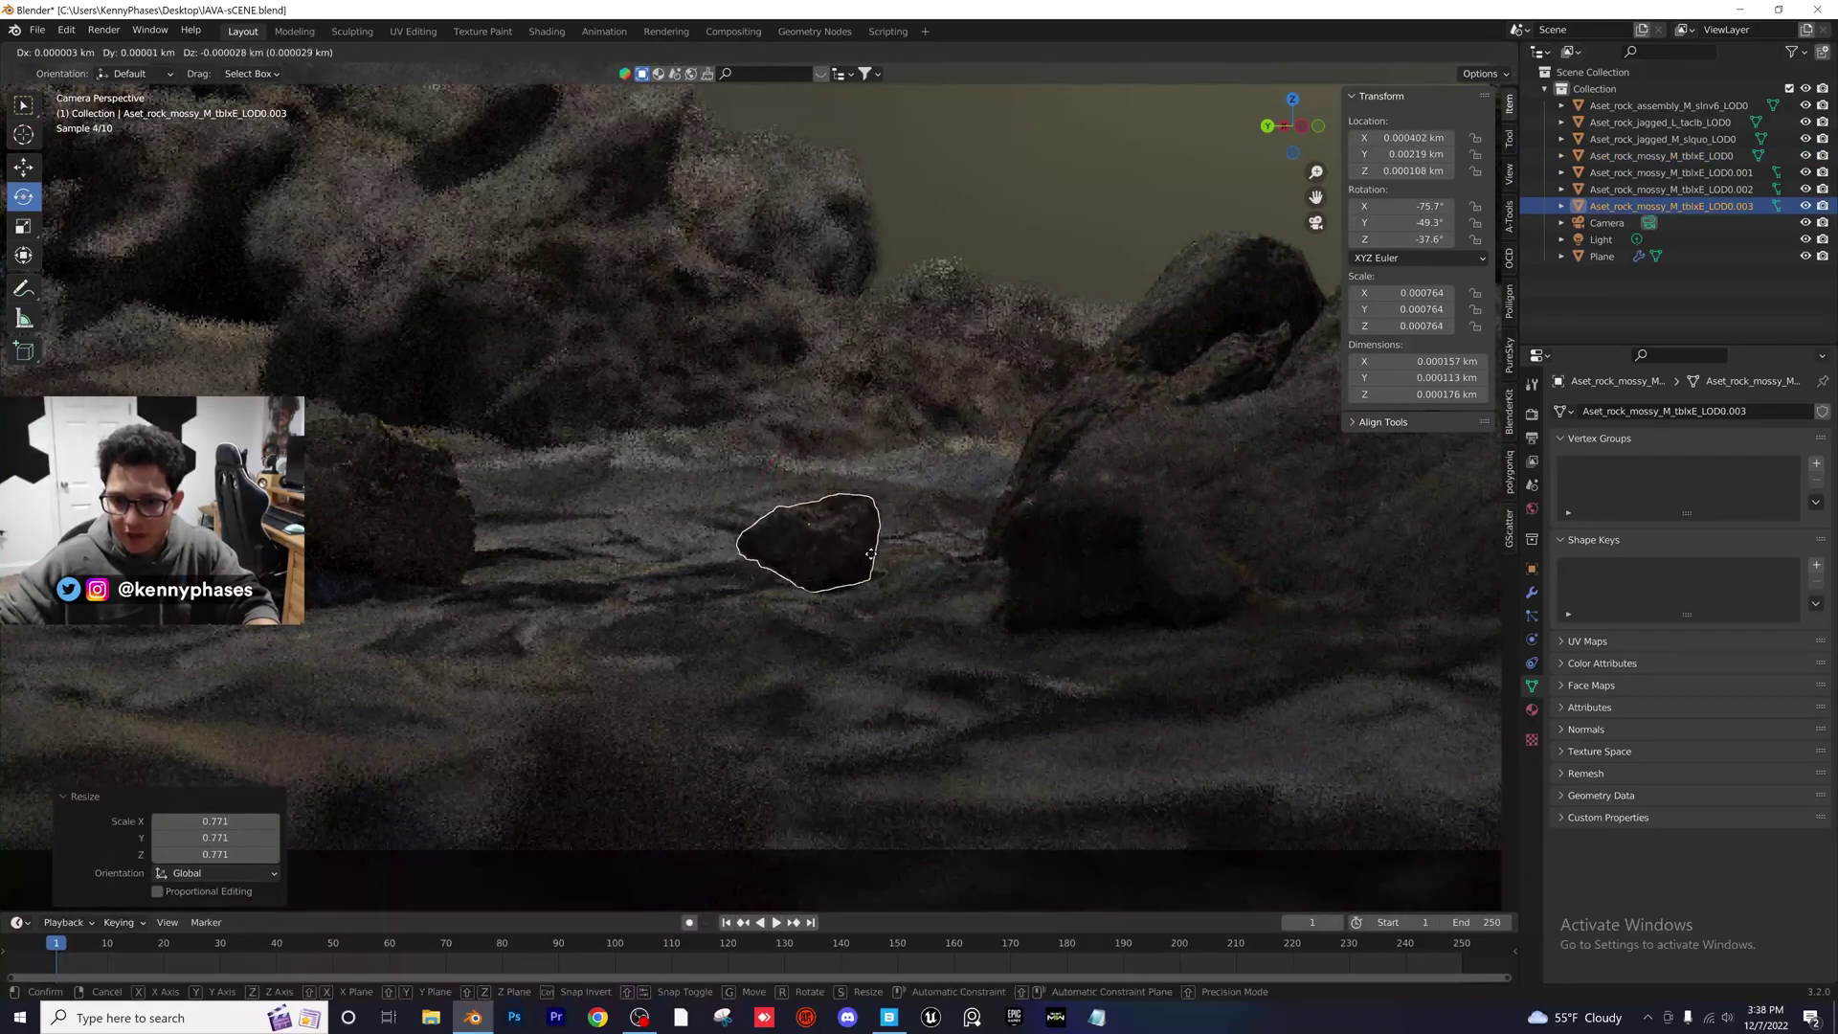
click(919, 490)
click(863, 537)
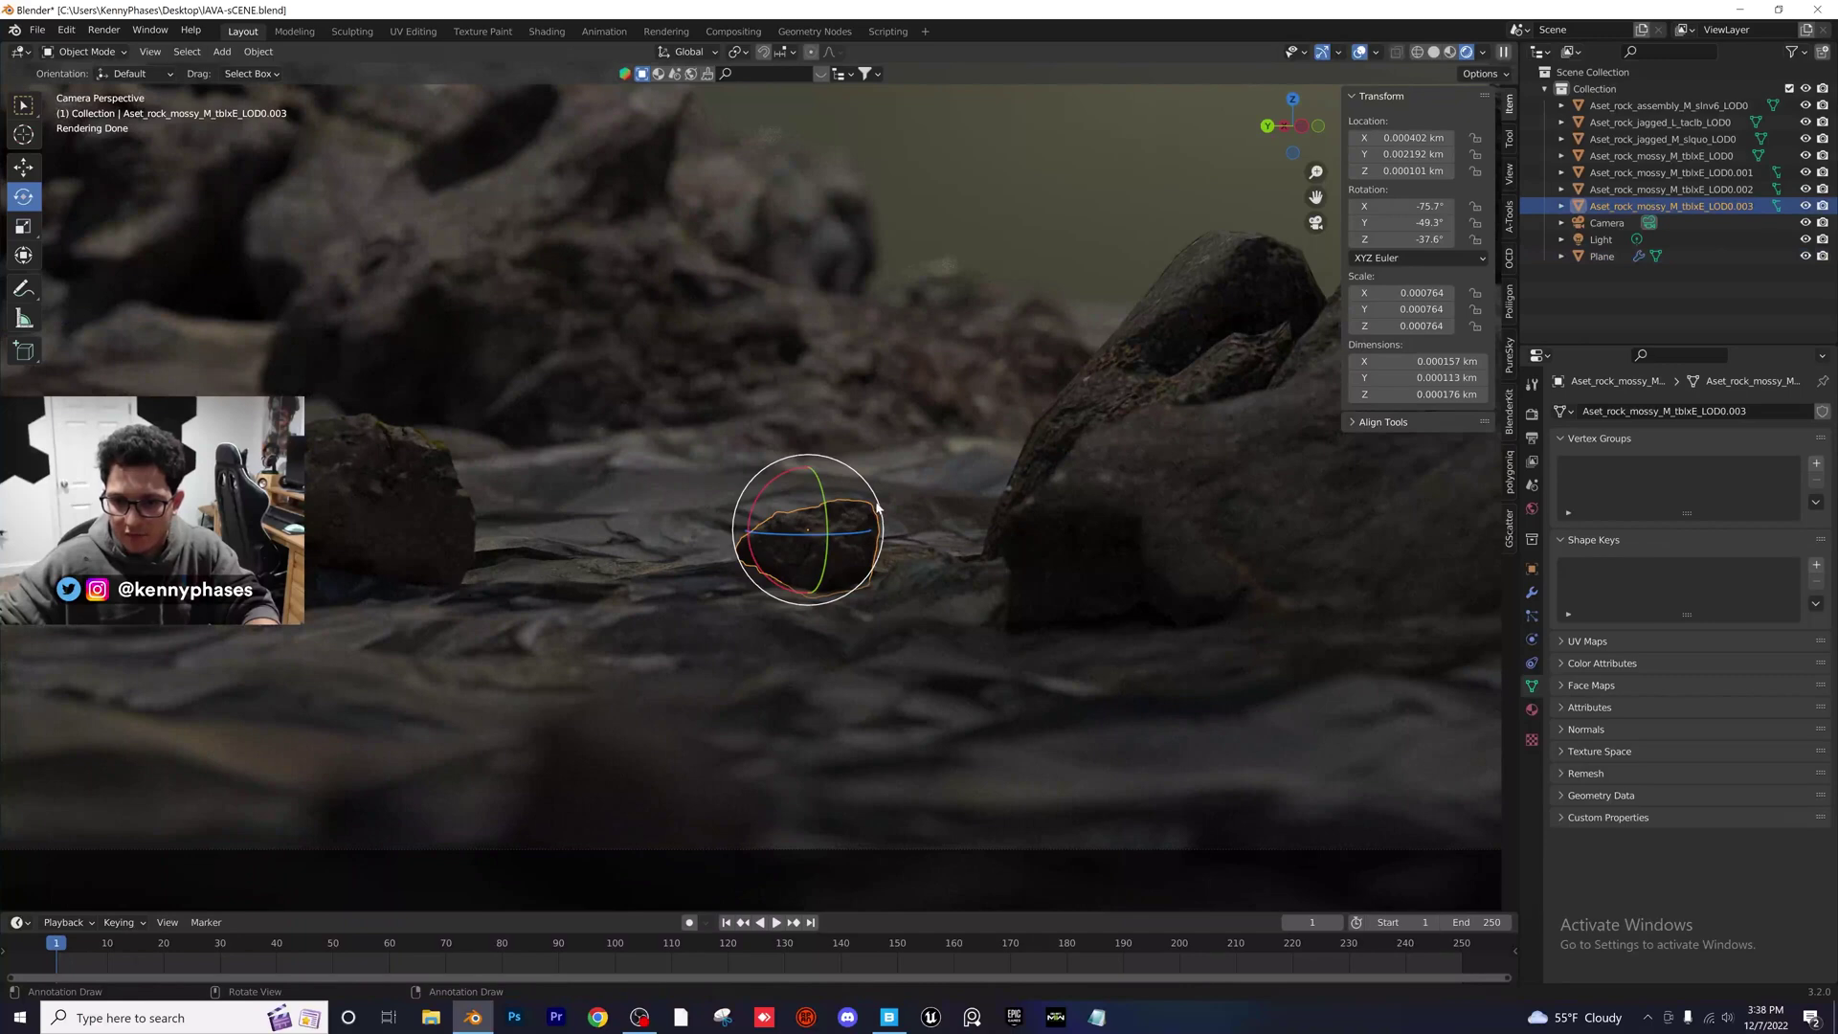
drag(877, 507, 902, 460)
click(935, 572)
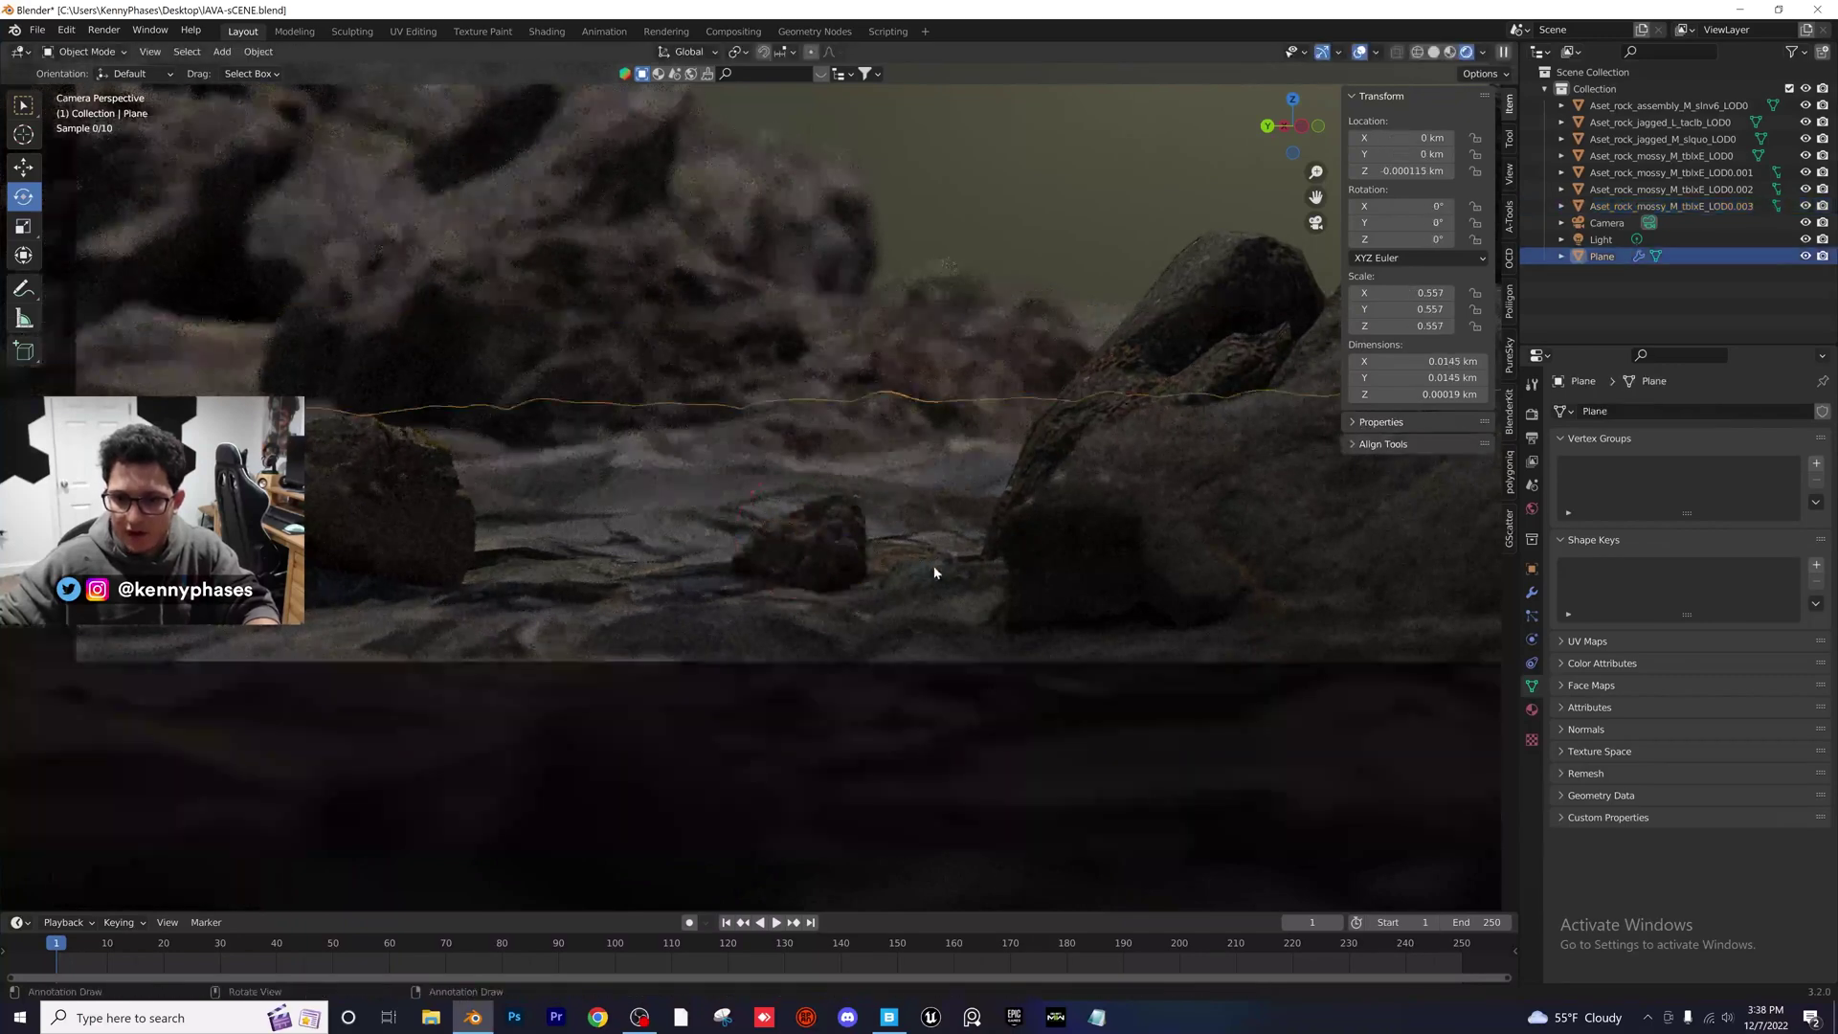
Save the blend file
scroll(934, 566, down, 3)
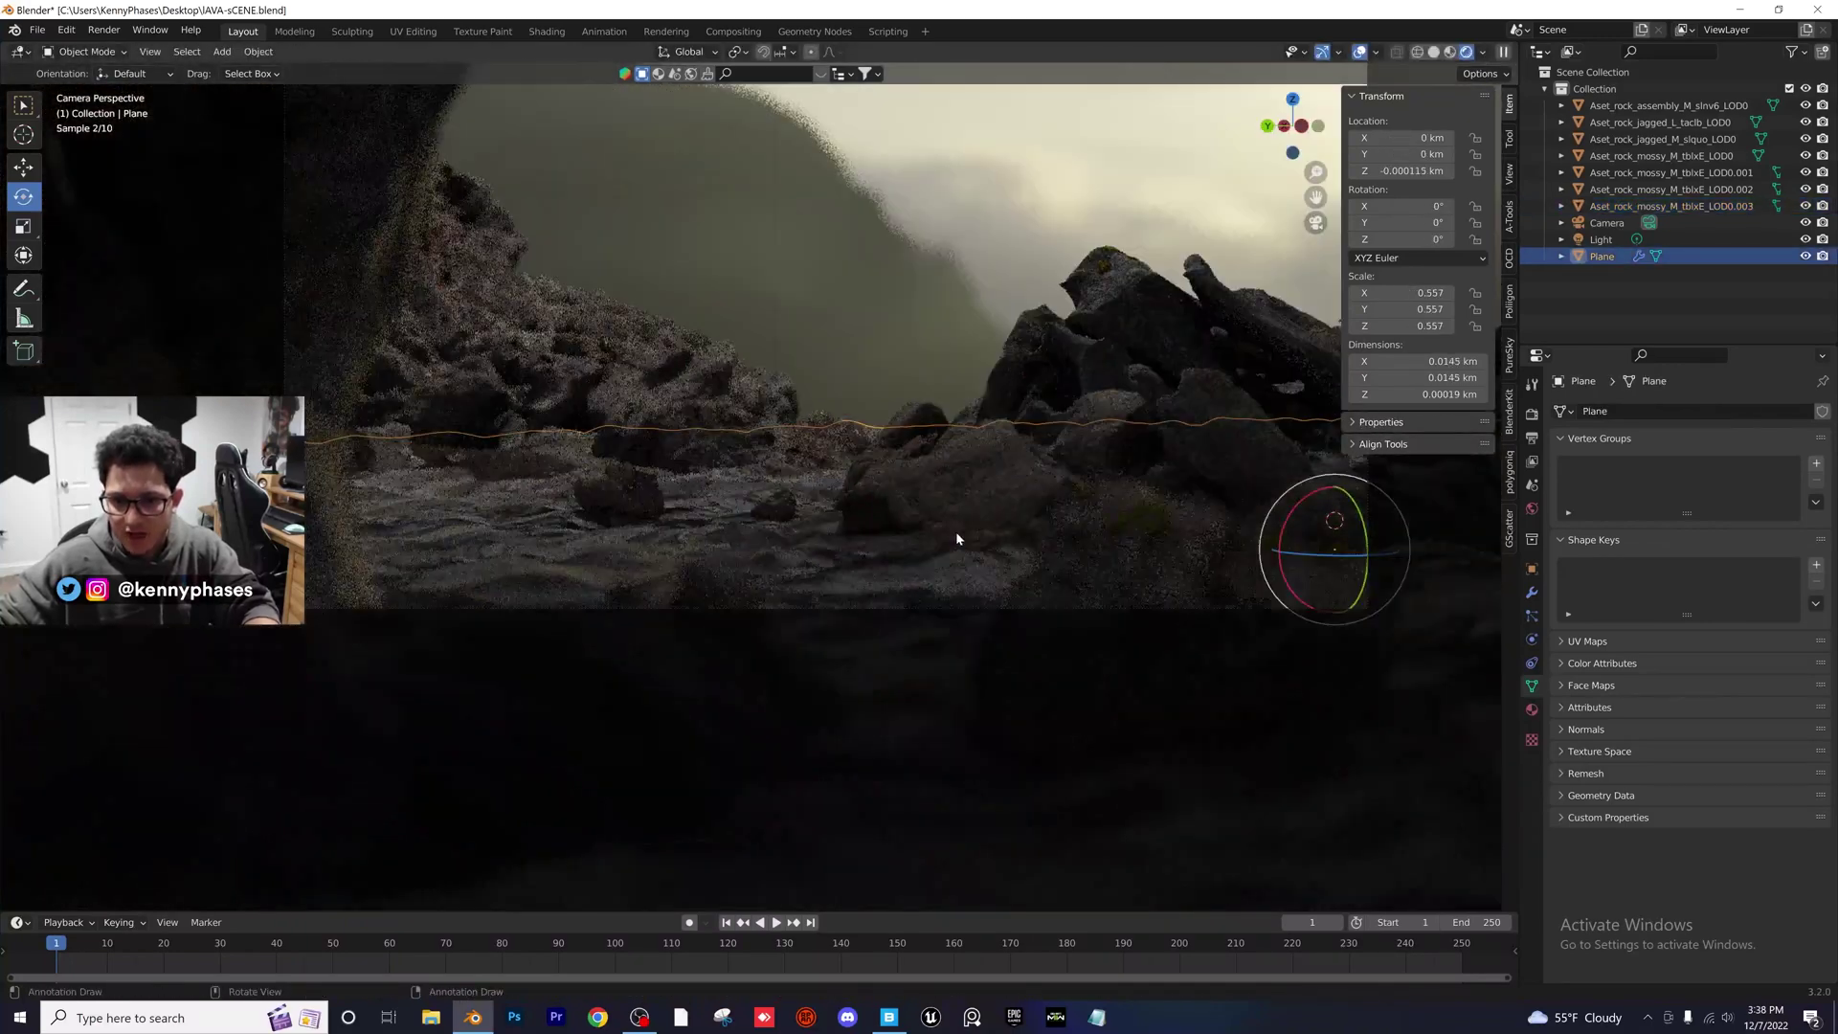
scroll(785, 542, up, 1)
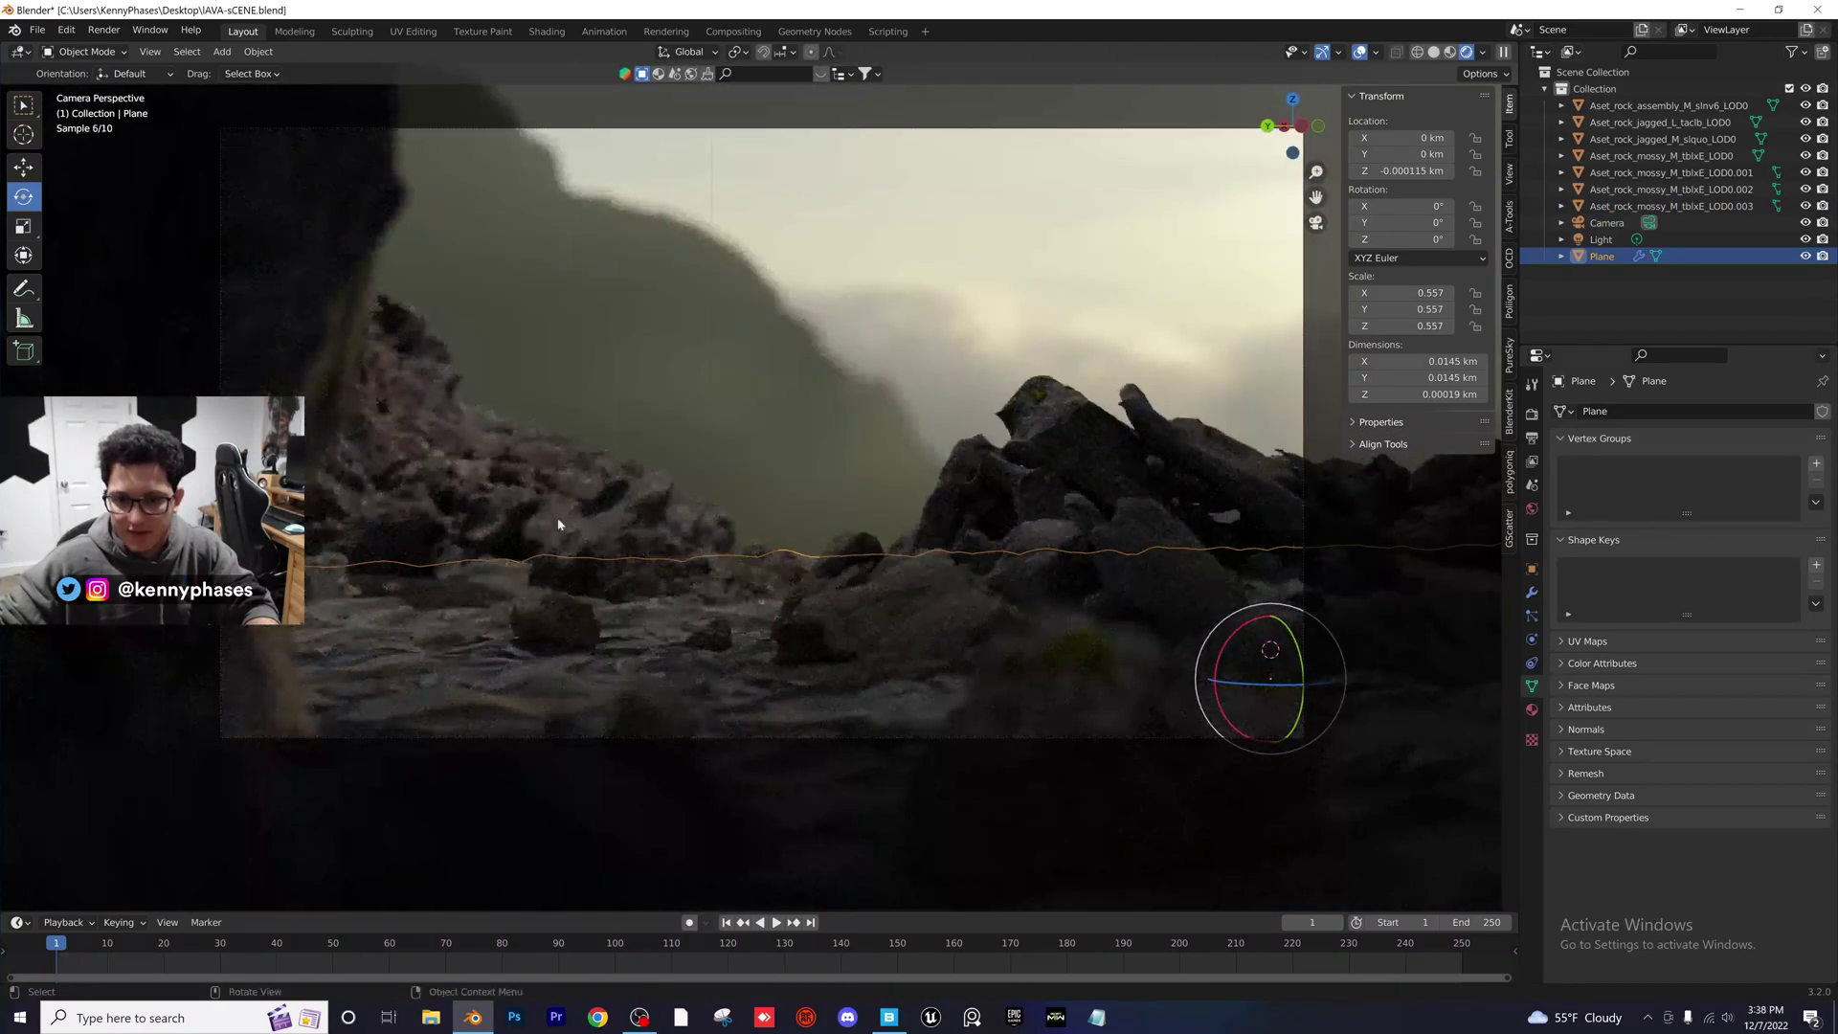
key(ctrl+s)
scroll(795, 537, down, 2)
scroll(862, 579, up, 2)
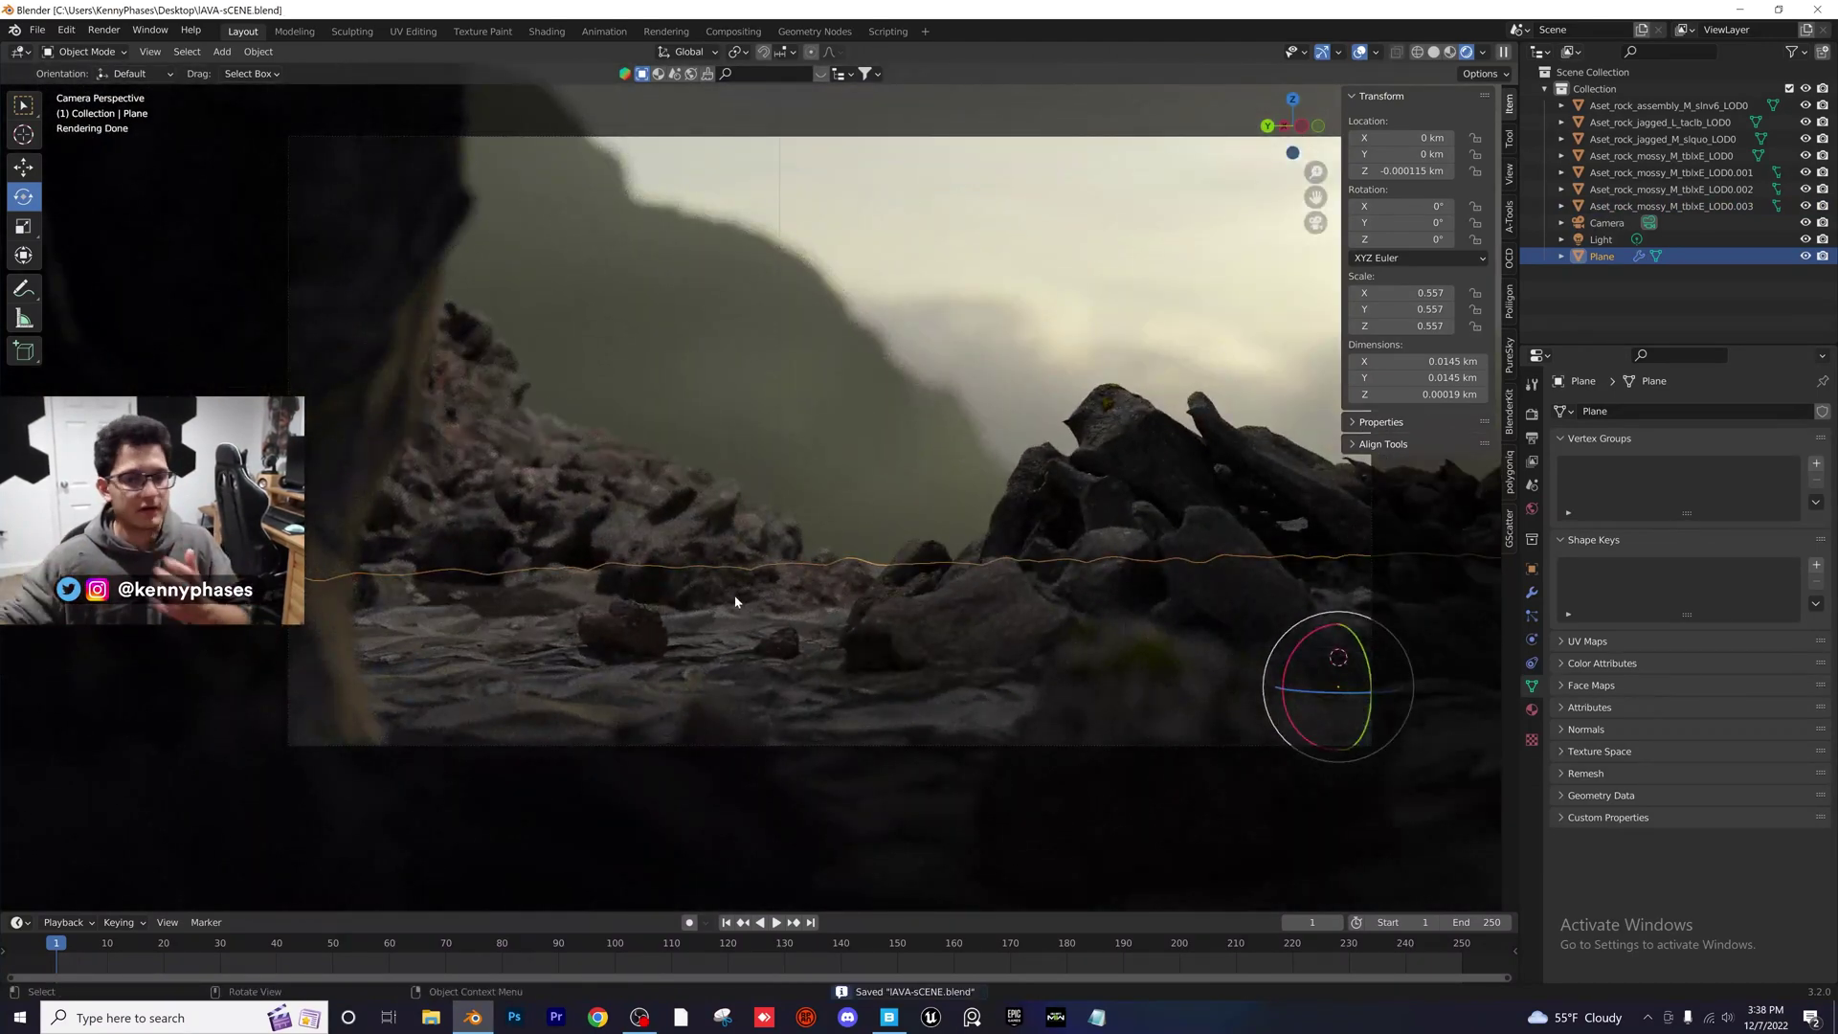
Deselect the ground plane
click(965, 351)
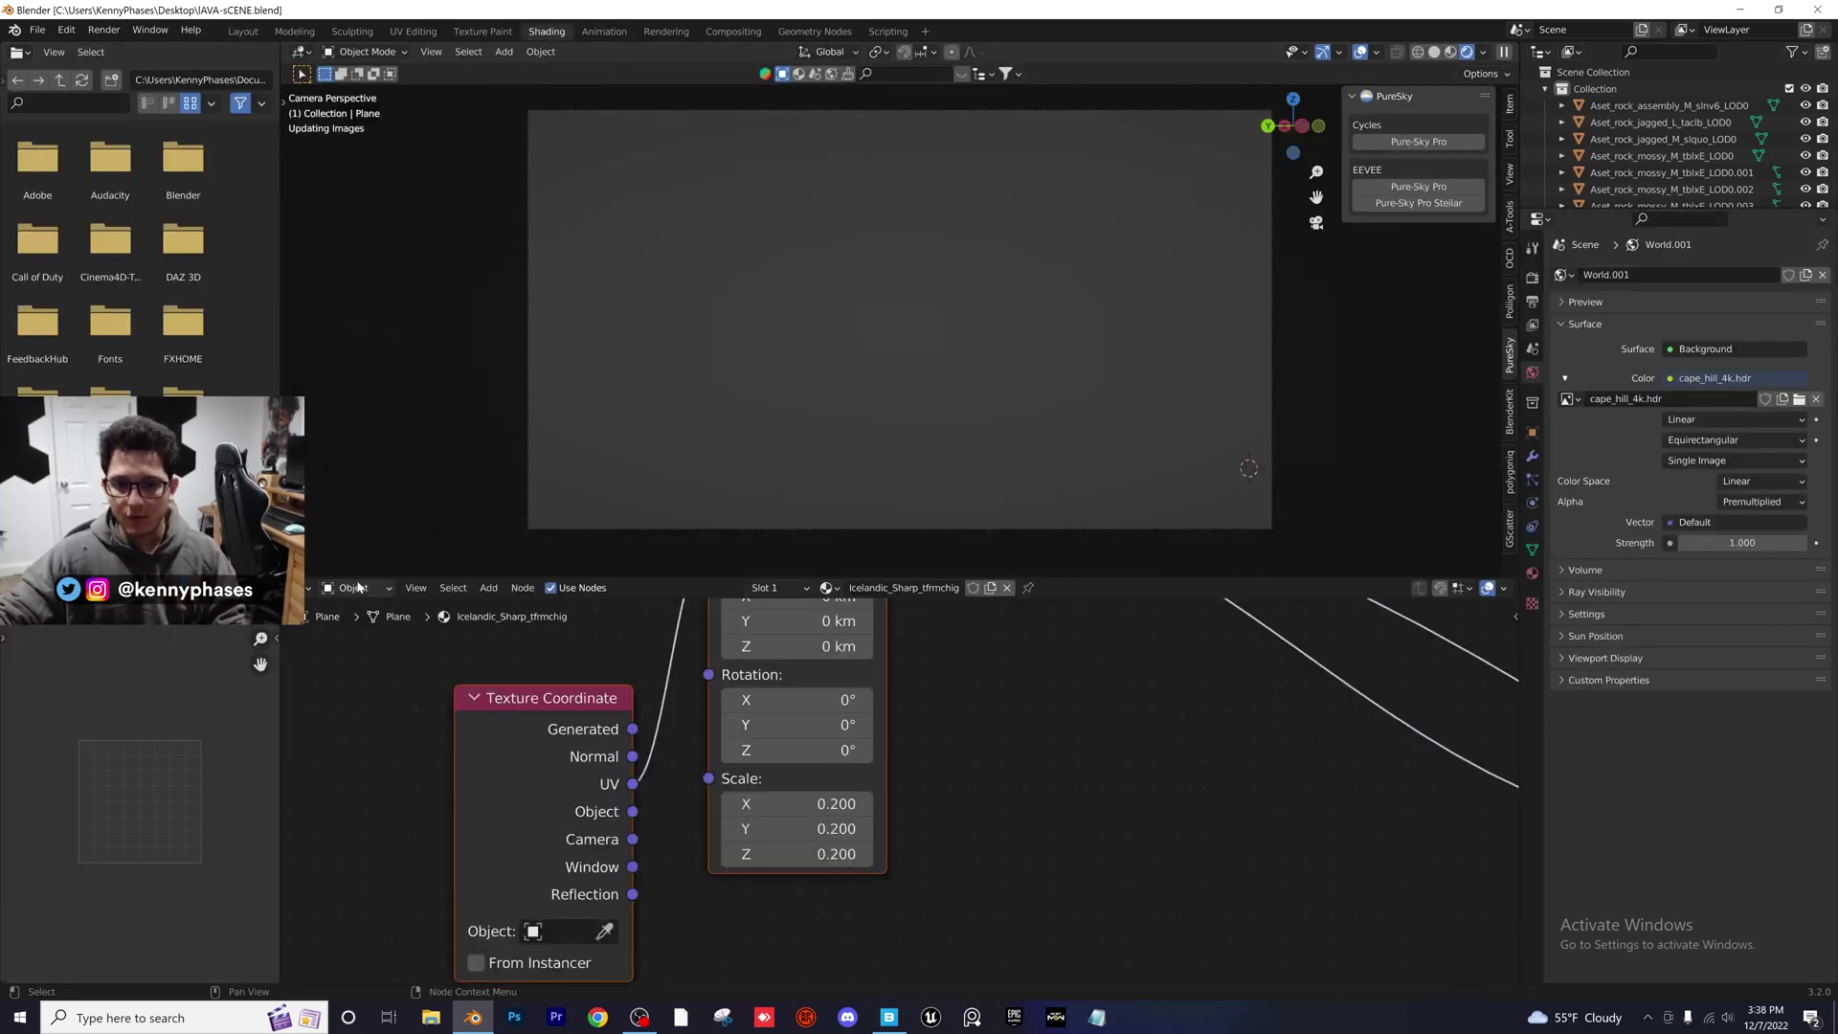
Switch the shader editor to World and frame the world's nodes
click(354, 588)
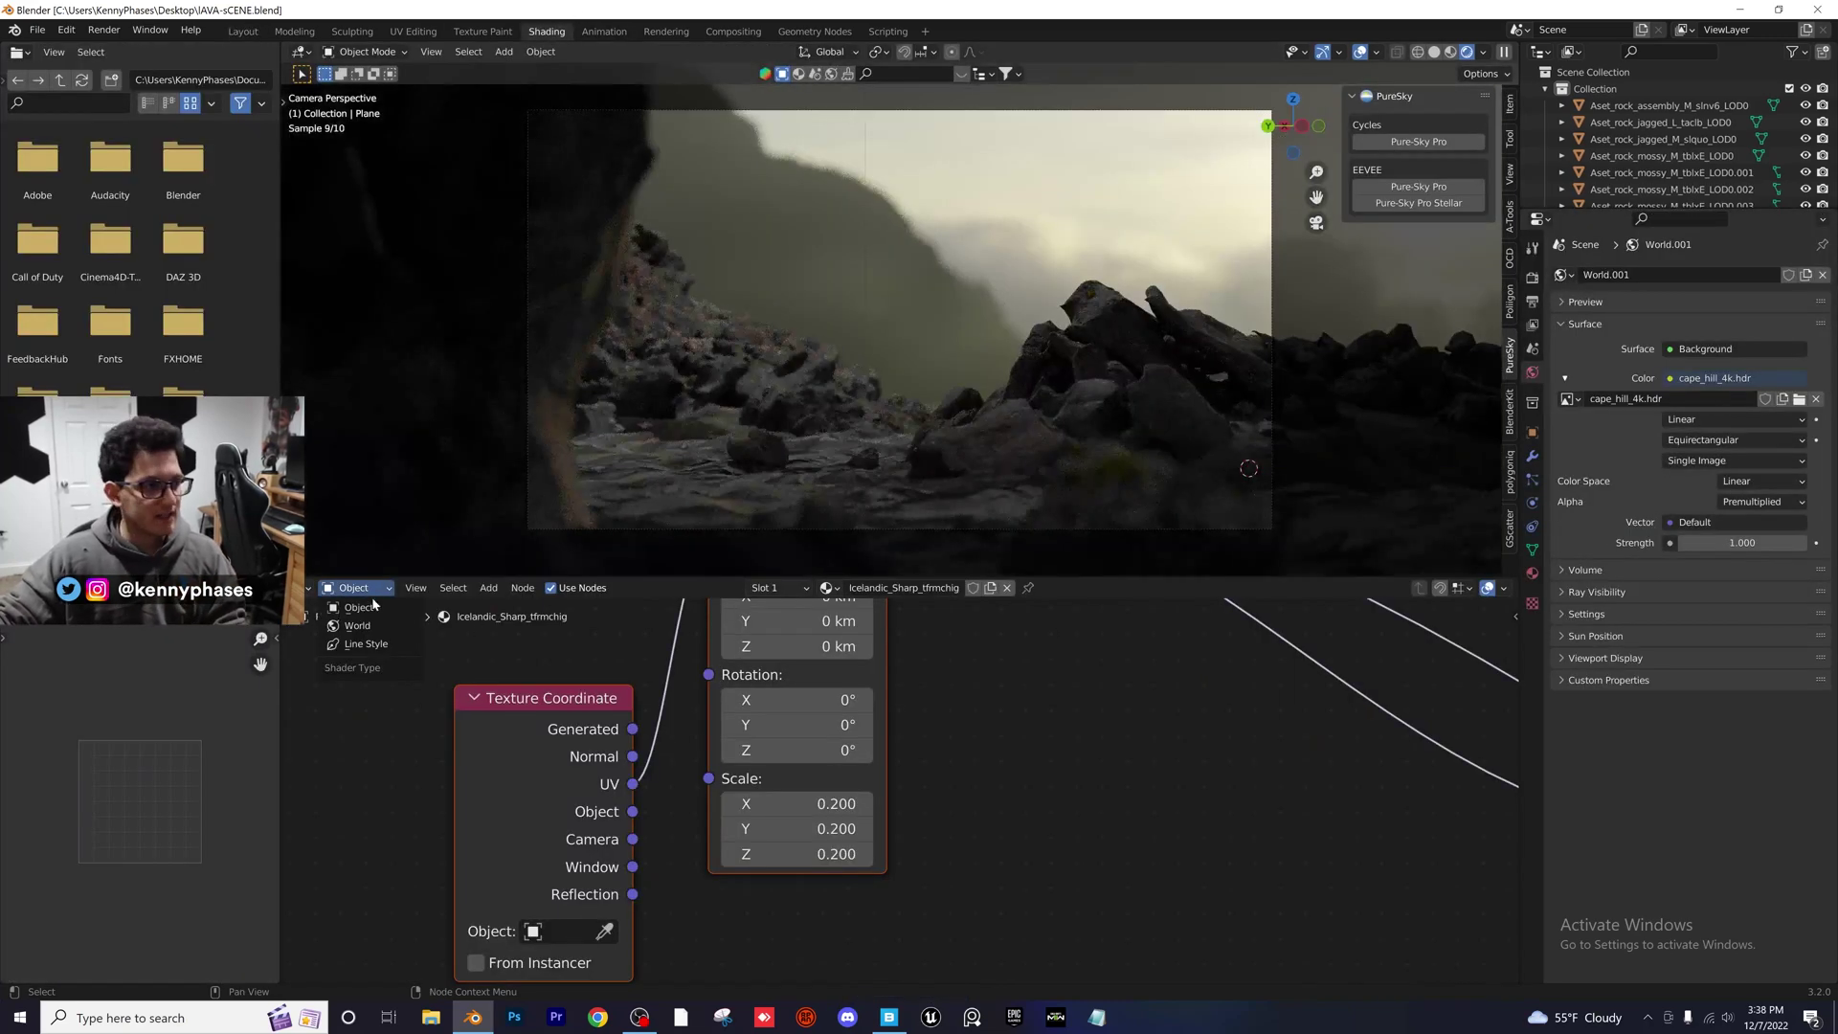
click(375, 606)
click(369, 589)
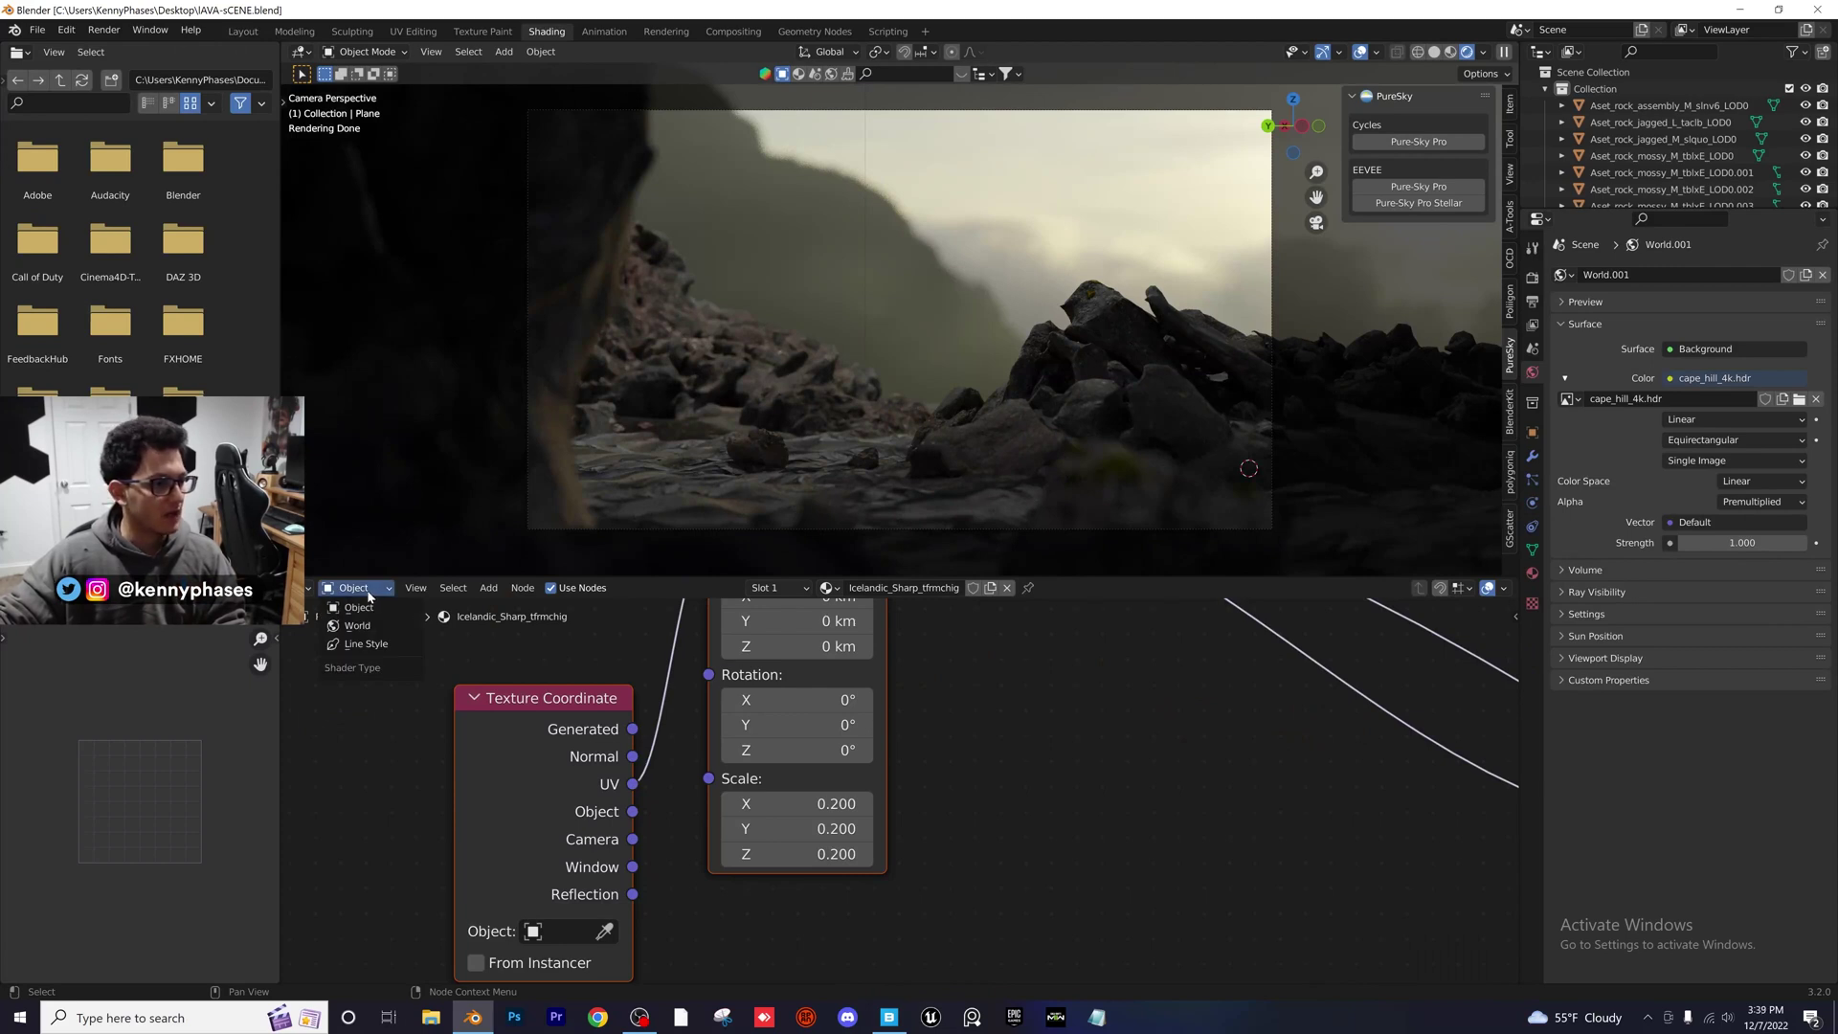
click(359, 625)
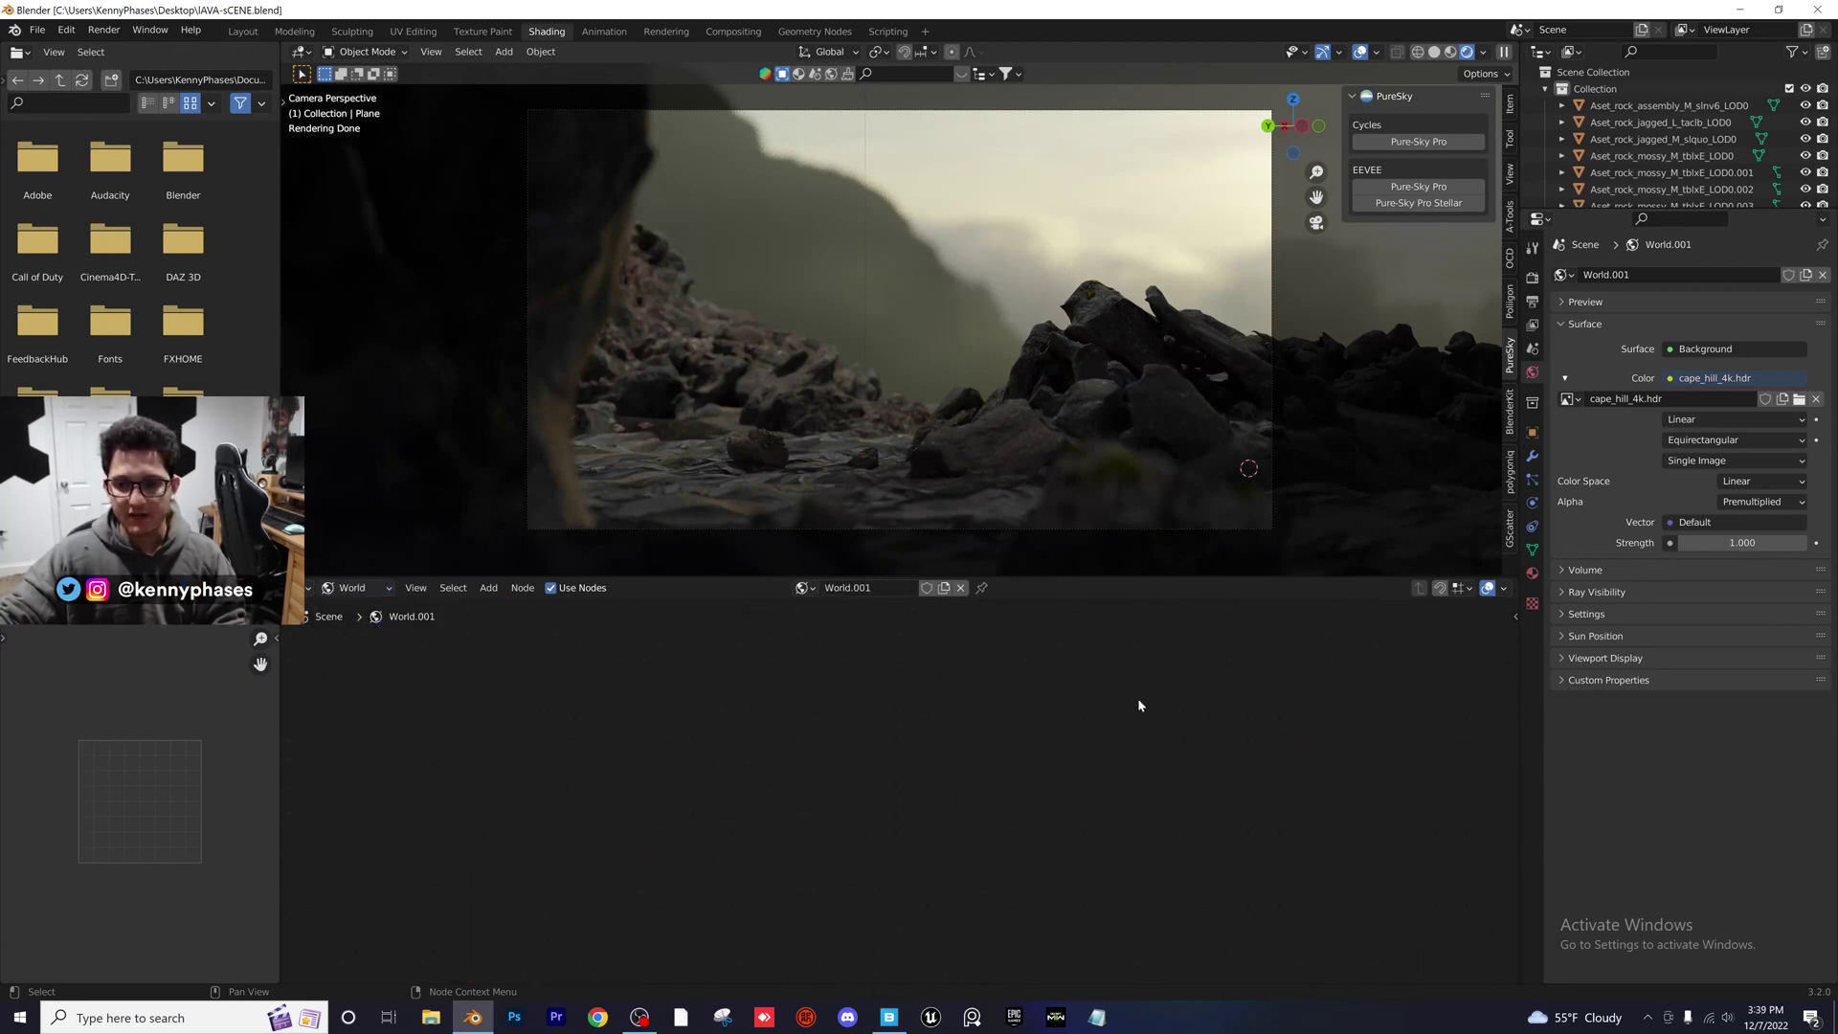
key(Home)
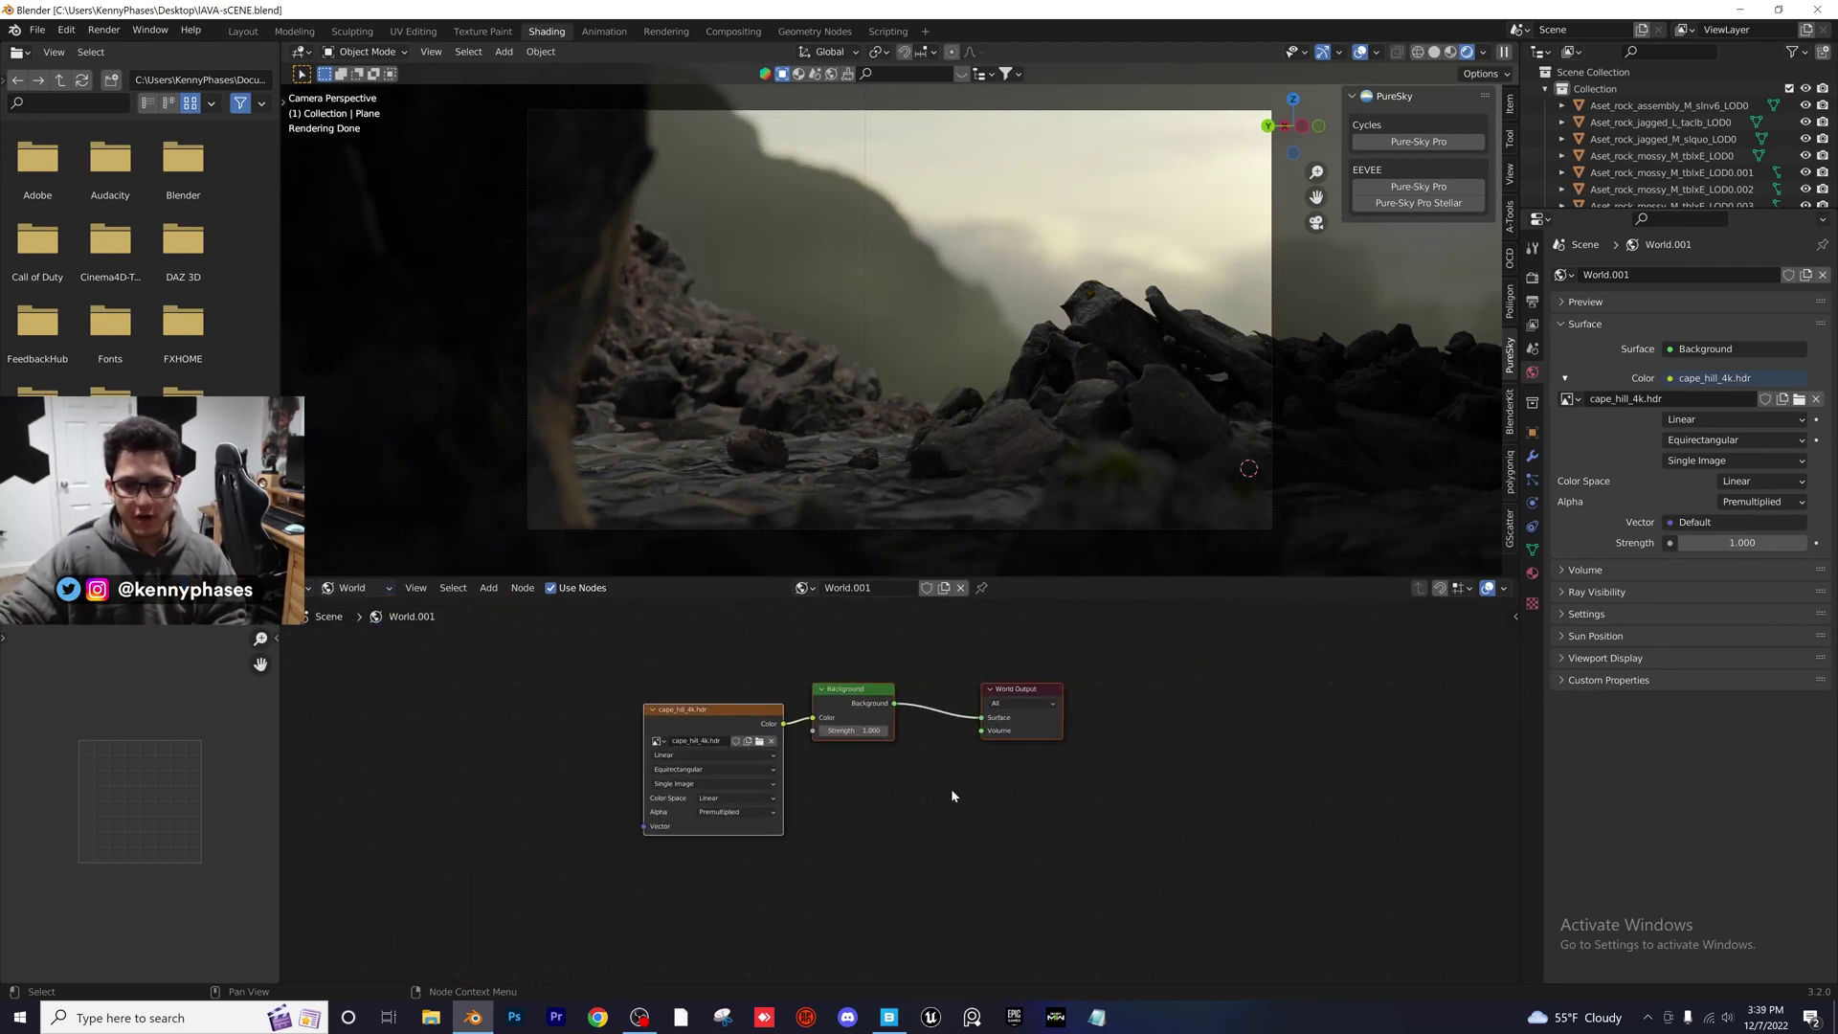
Add a Texture Coordinate node and a Mapping node to the left of the HDRI image texture
click(488, 588)
text(text)
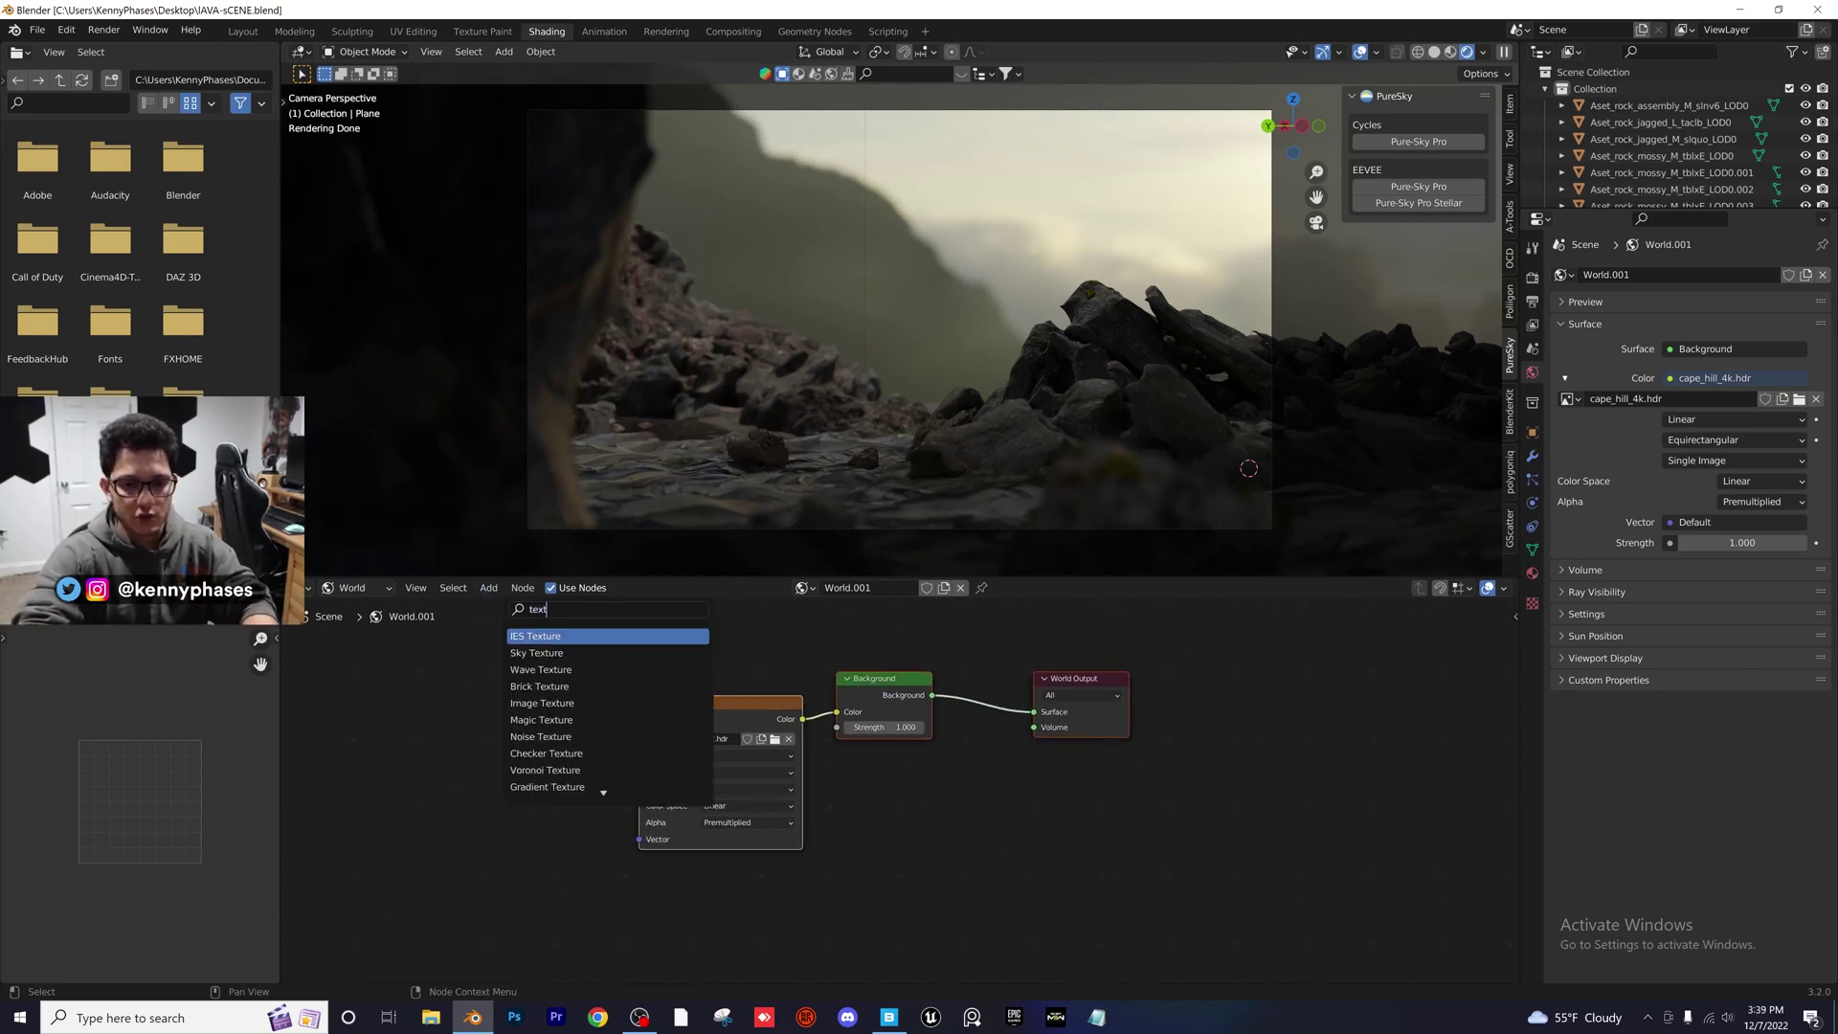
text(ure cpo)
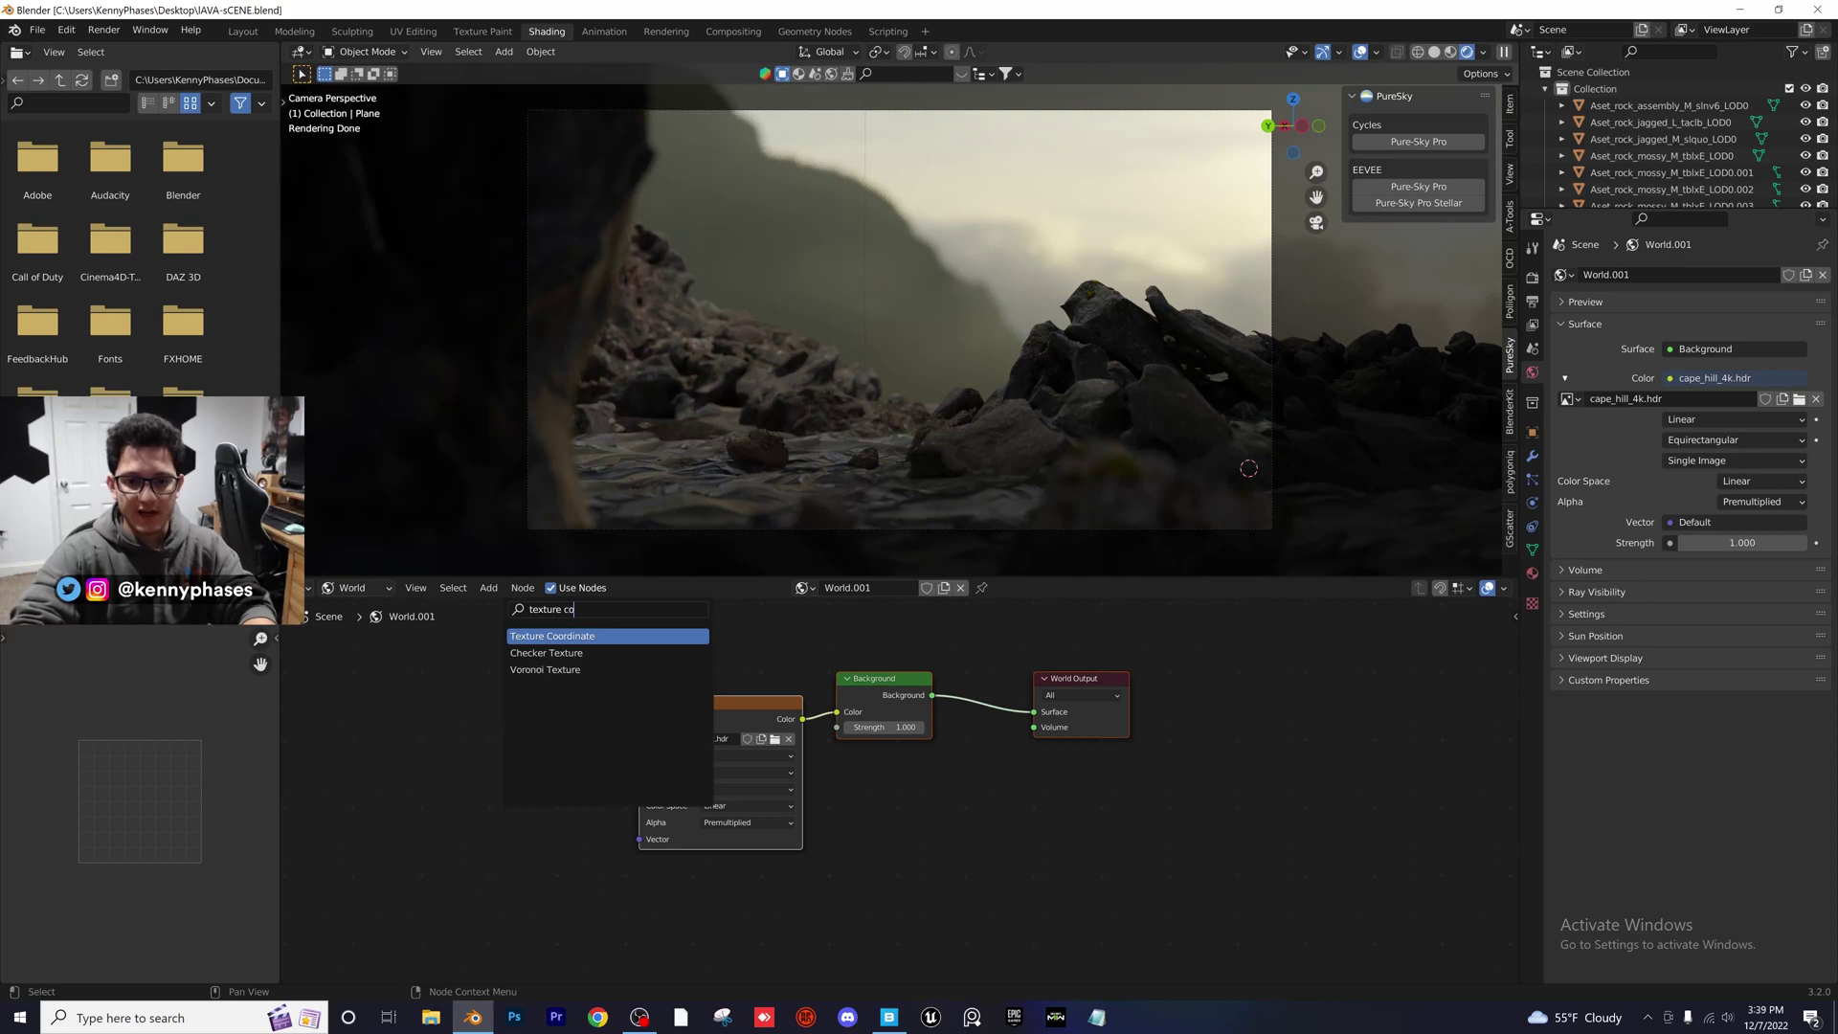
key(Return)
click(426, 757)
click(488, 588)
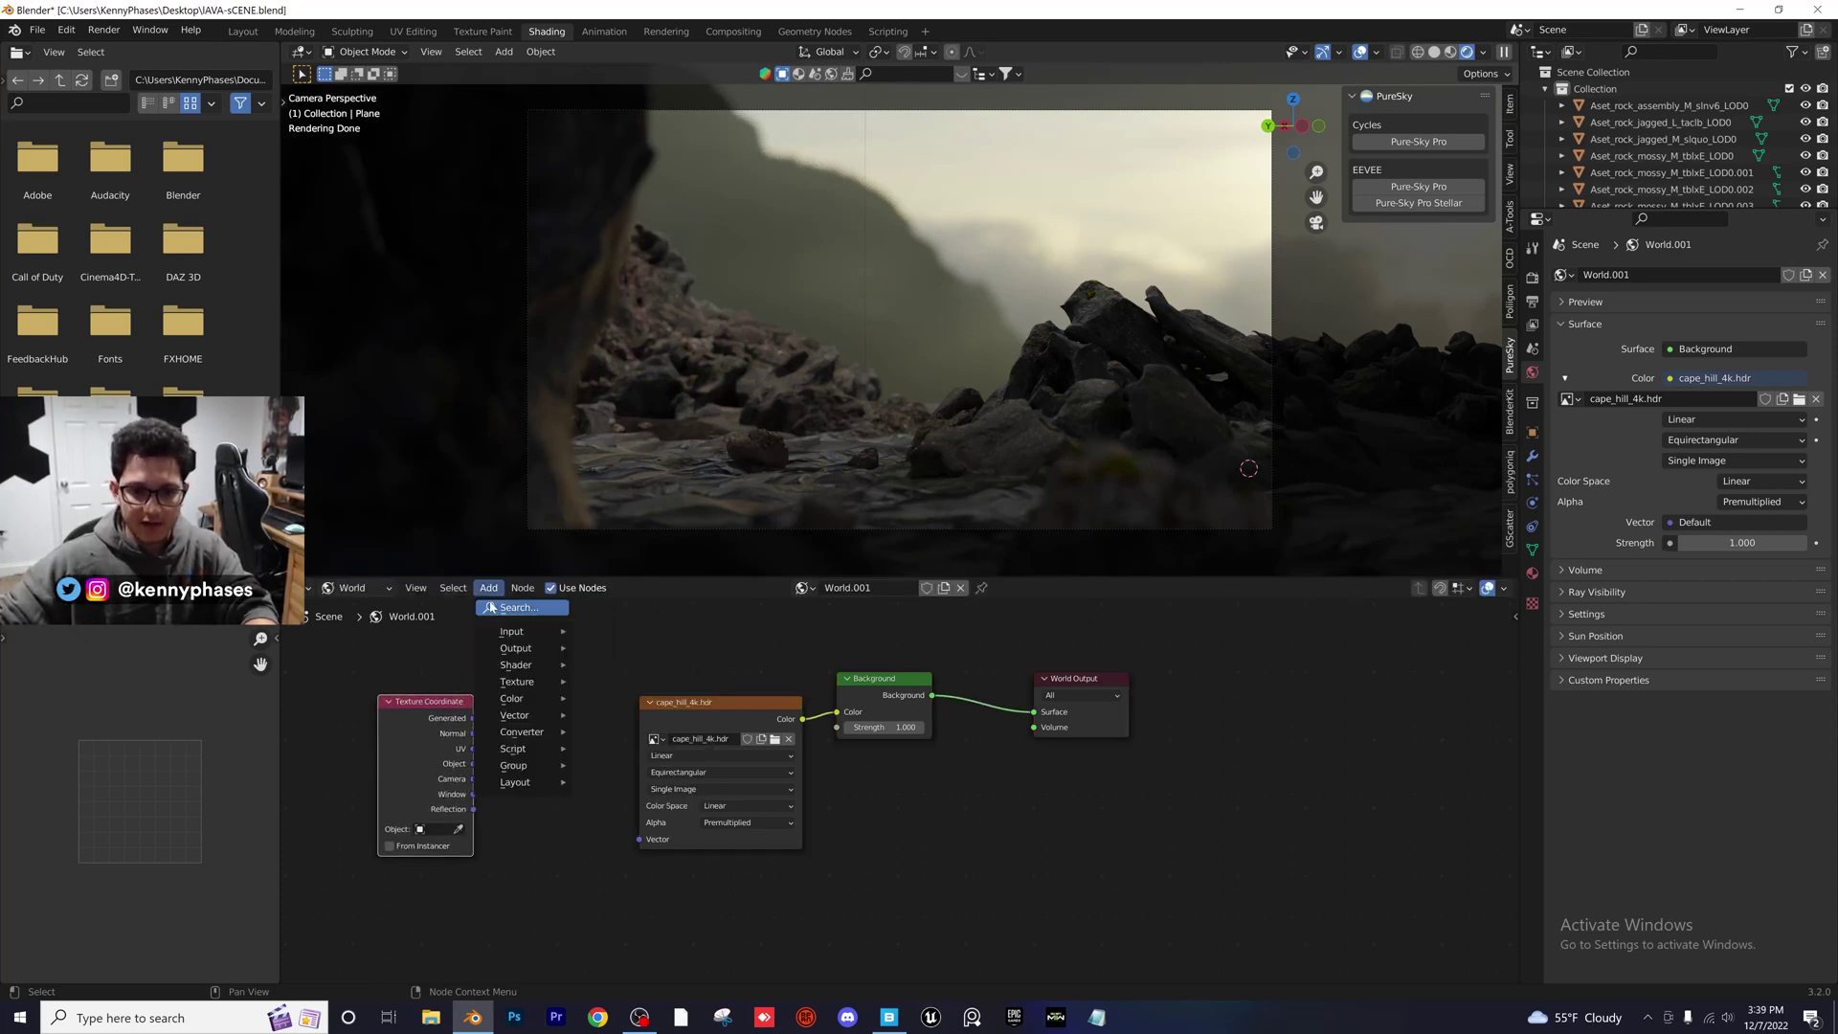
text(ma)
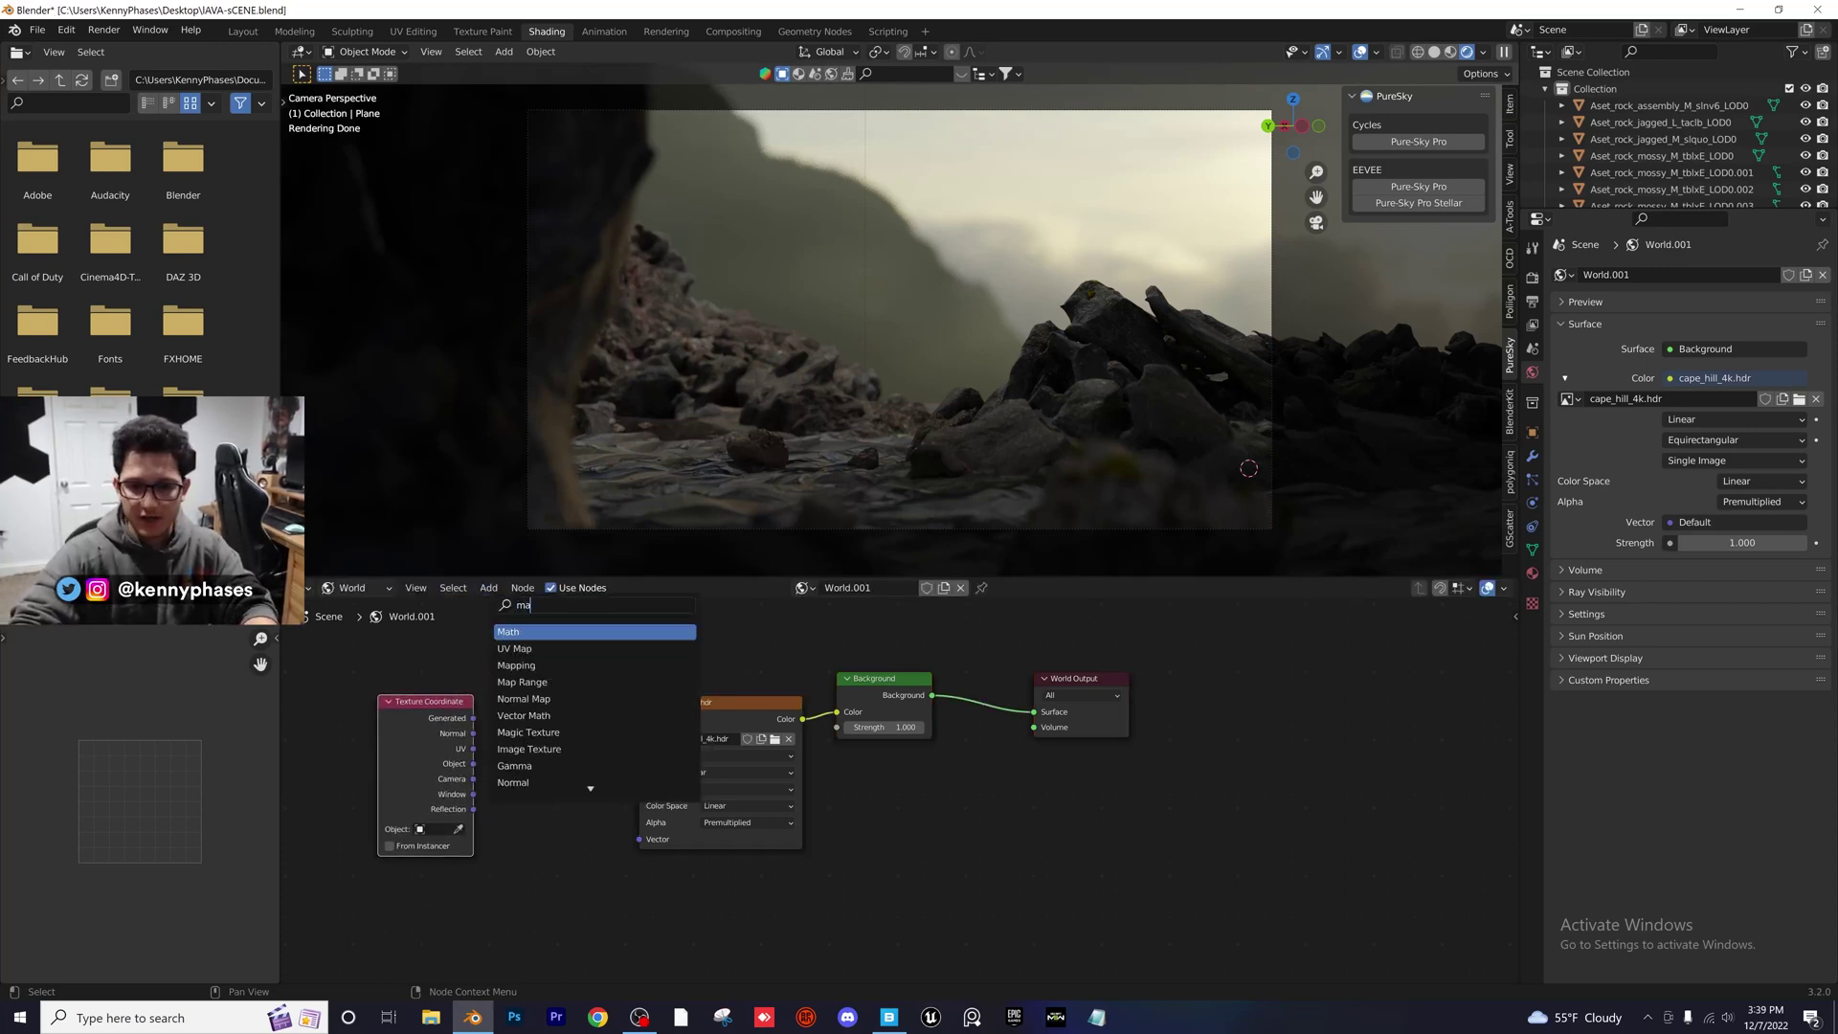
click(516, 665)
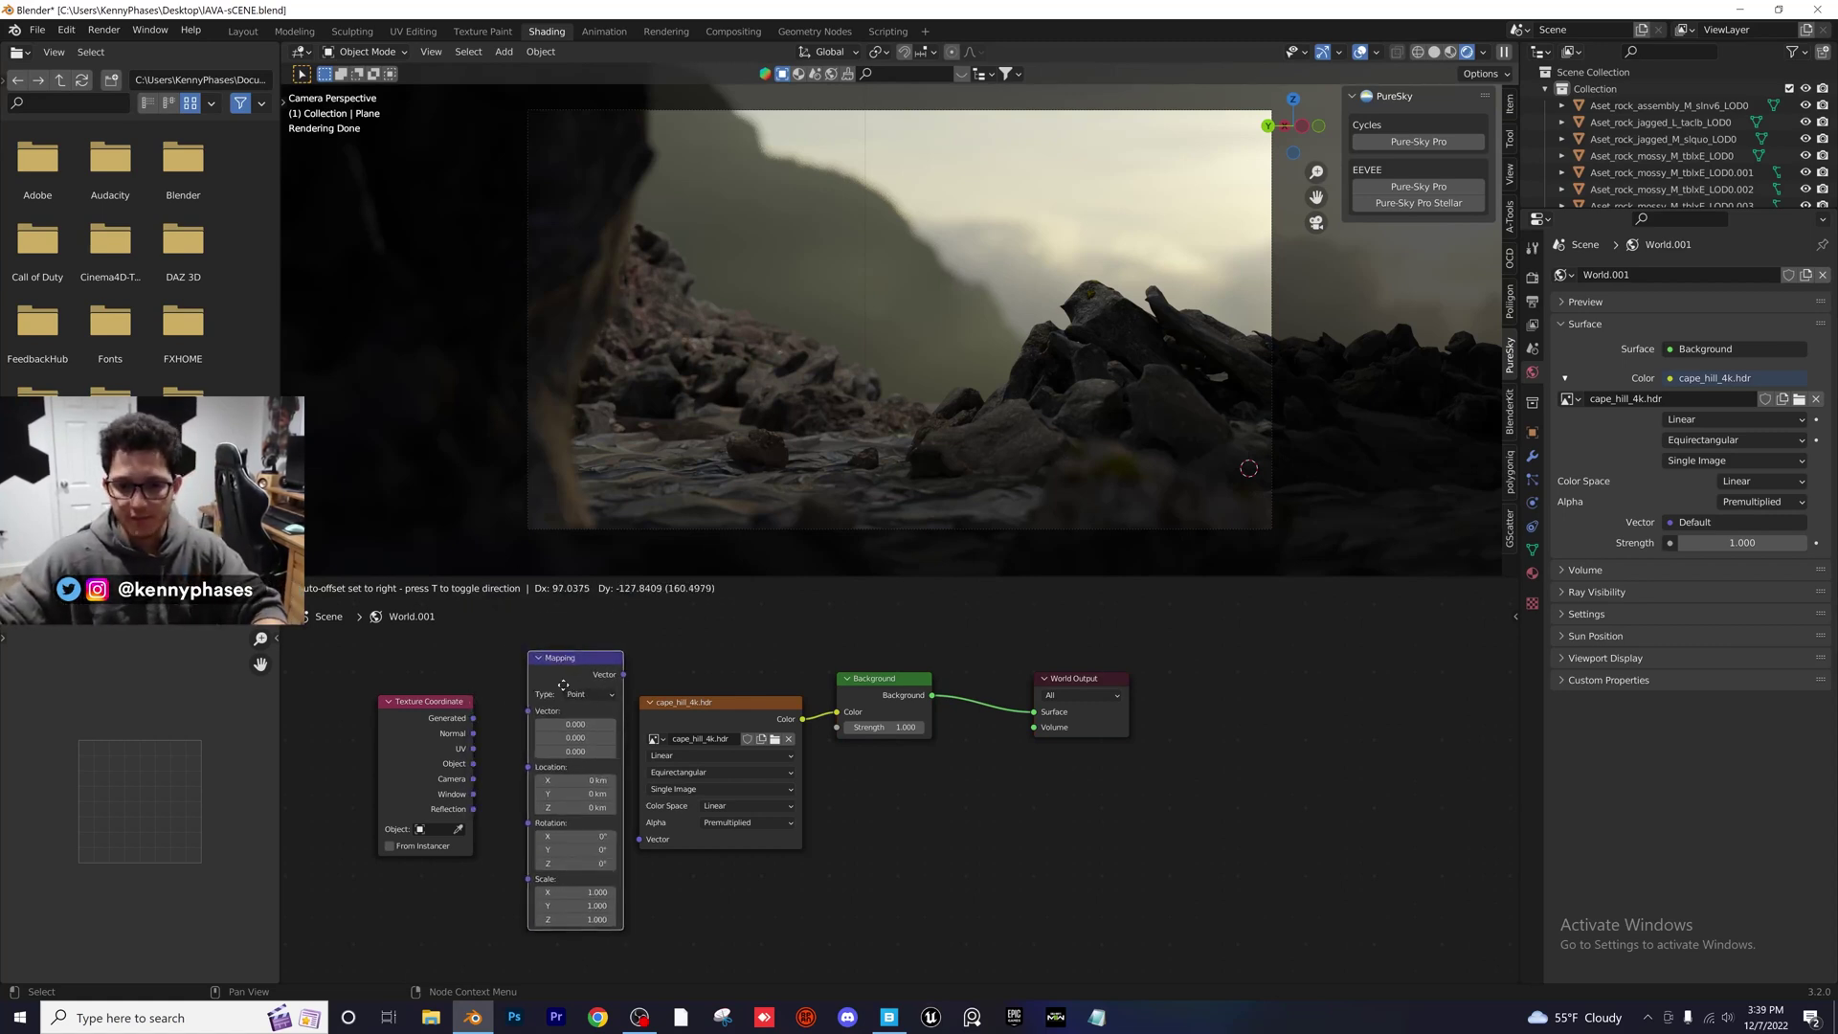
click(555, 632)
scroll(512, 745, up, 1)
drag(532, 640, 496, 656)
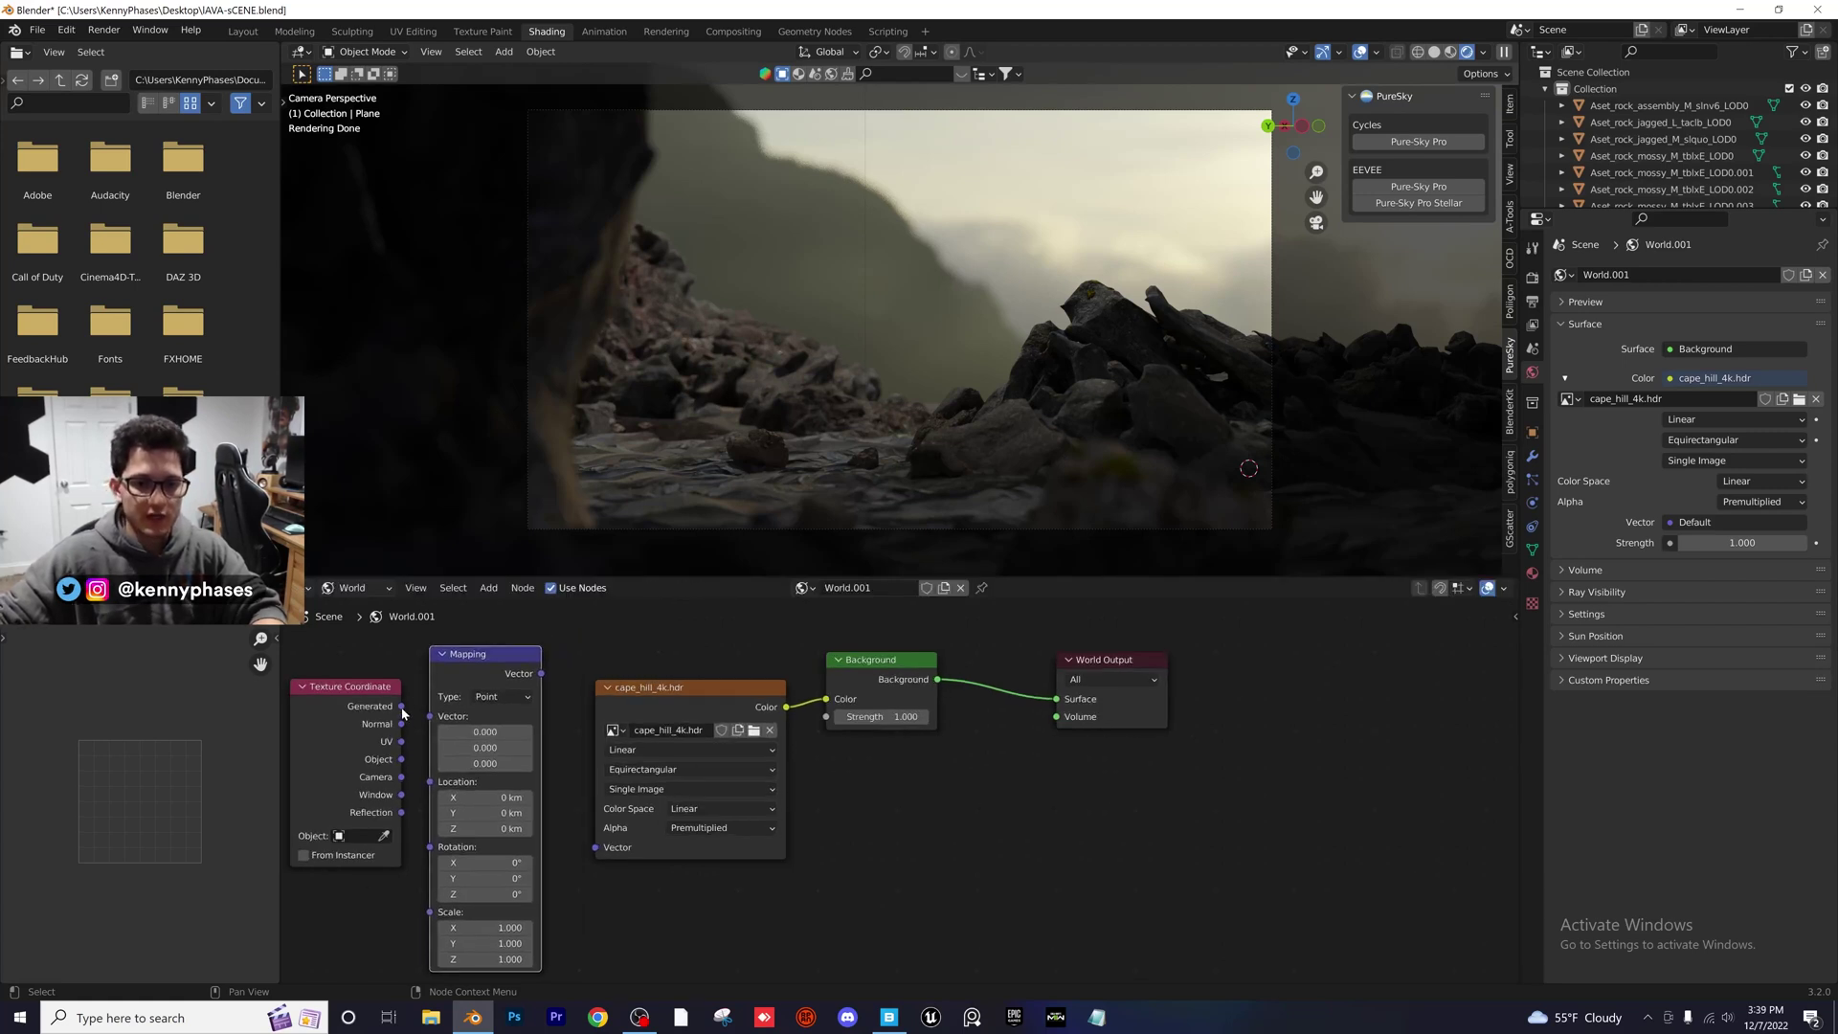
Link Generated through Mapping into the cape_hill_4k.hdr Vector input, rotating Z to 55.9°
drag(401, 709, 361, 683)
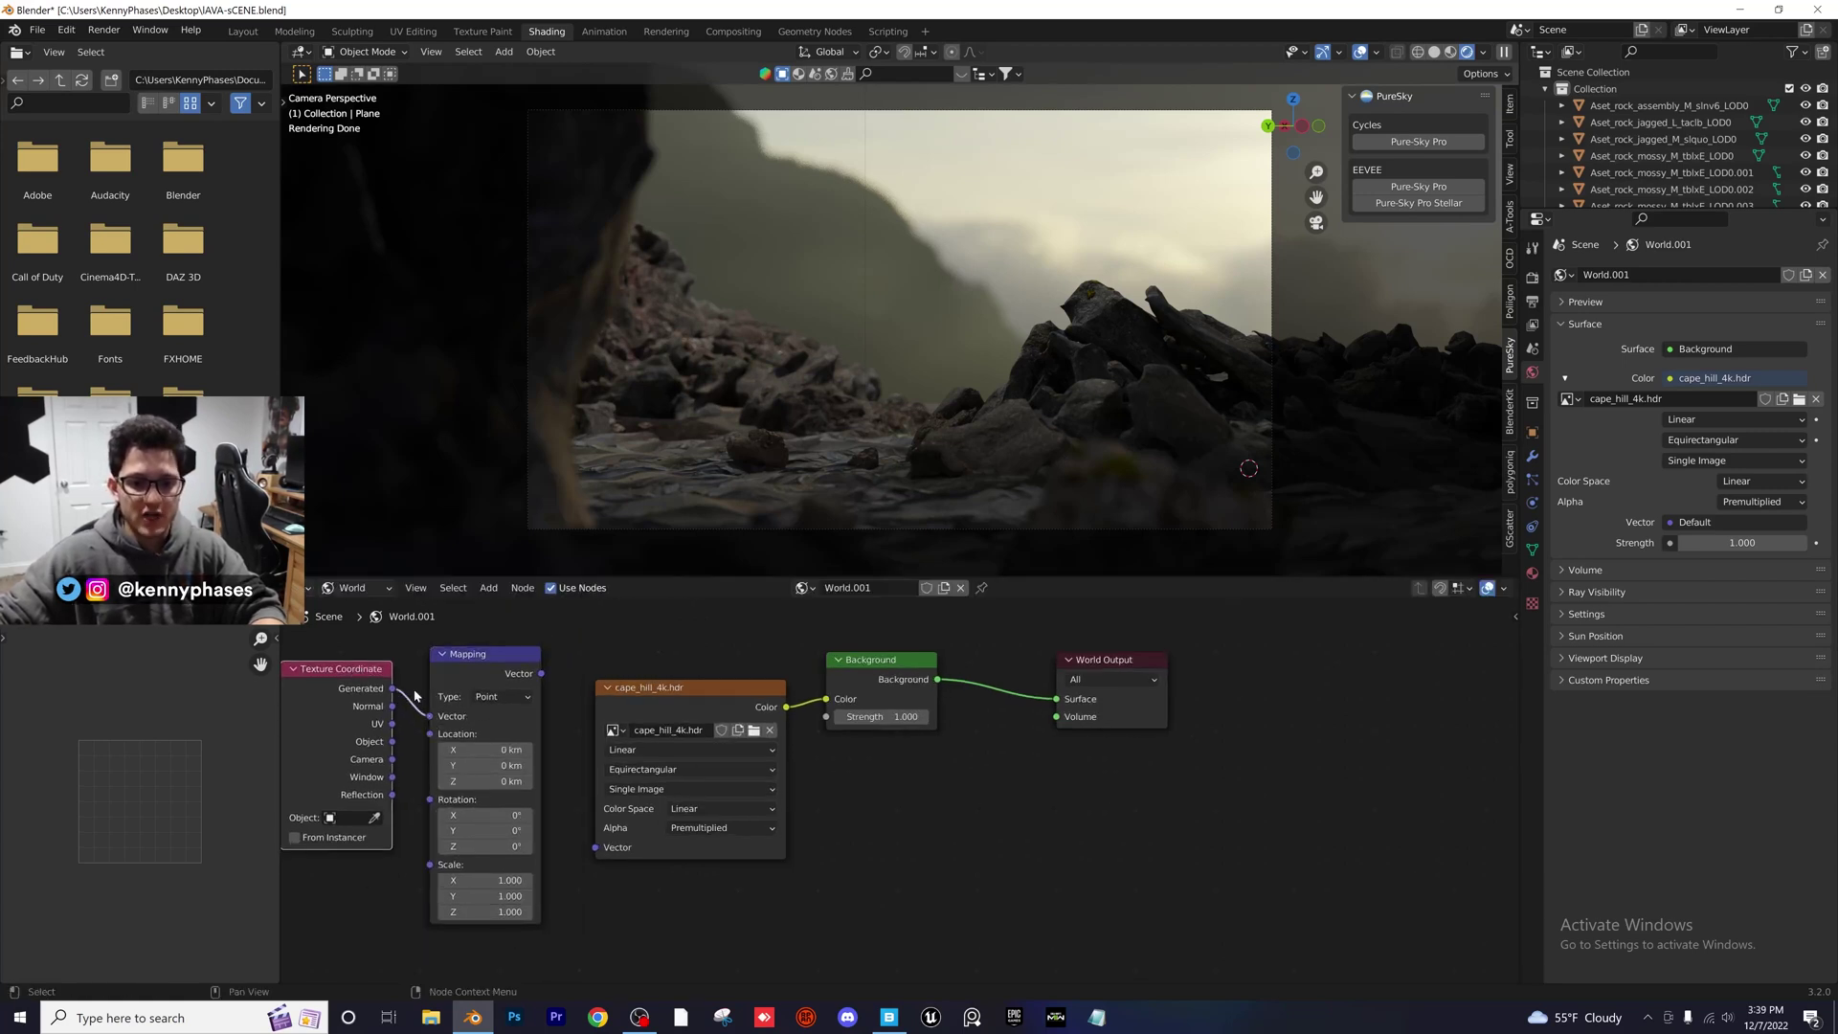
drag(543, 676, 559, 704)
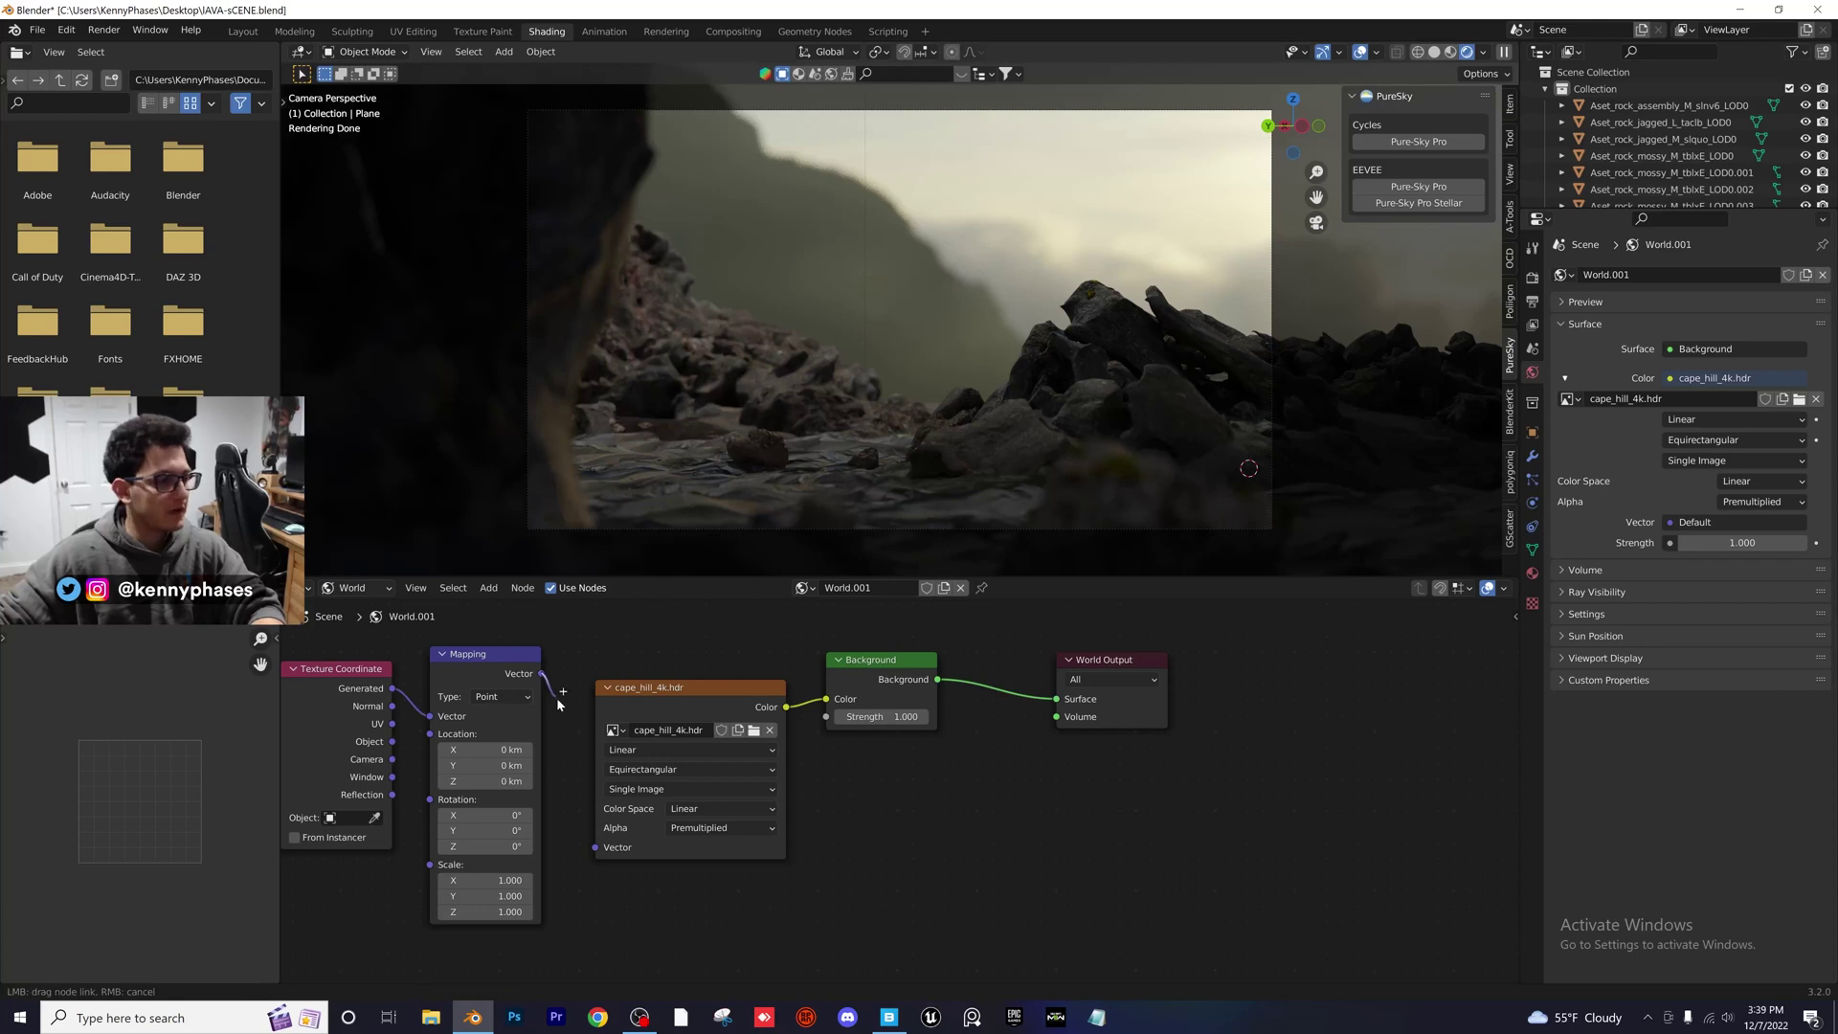
drag(594, 850, 595, 848)
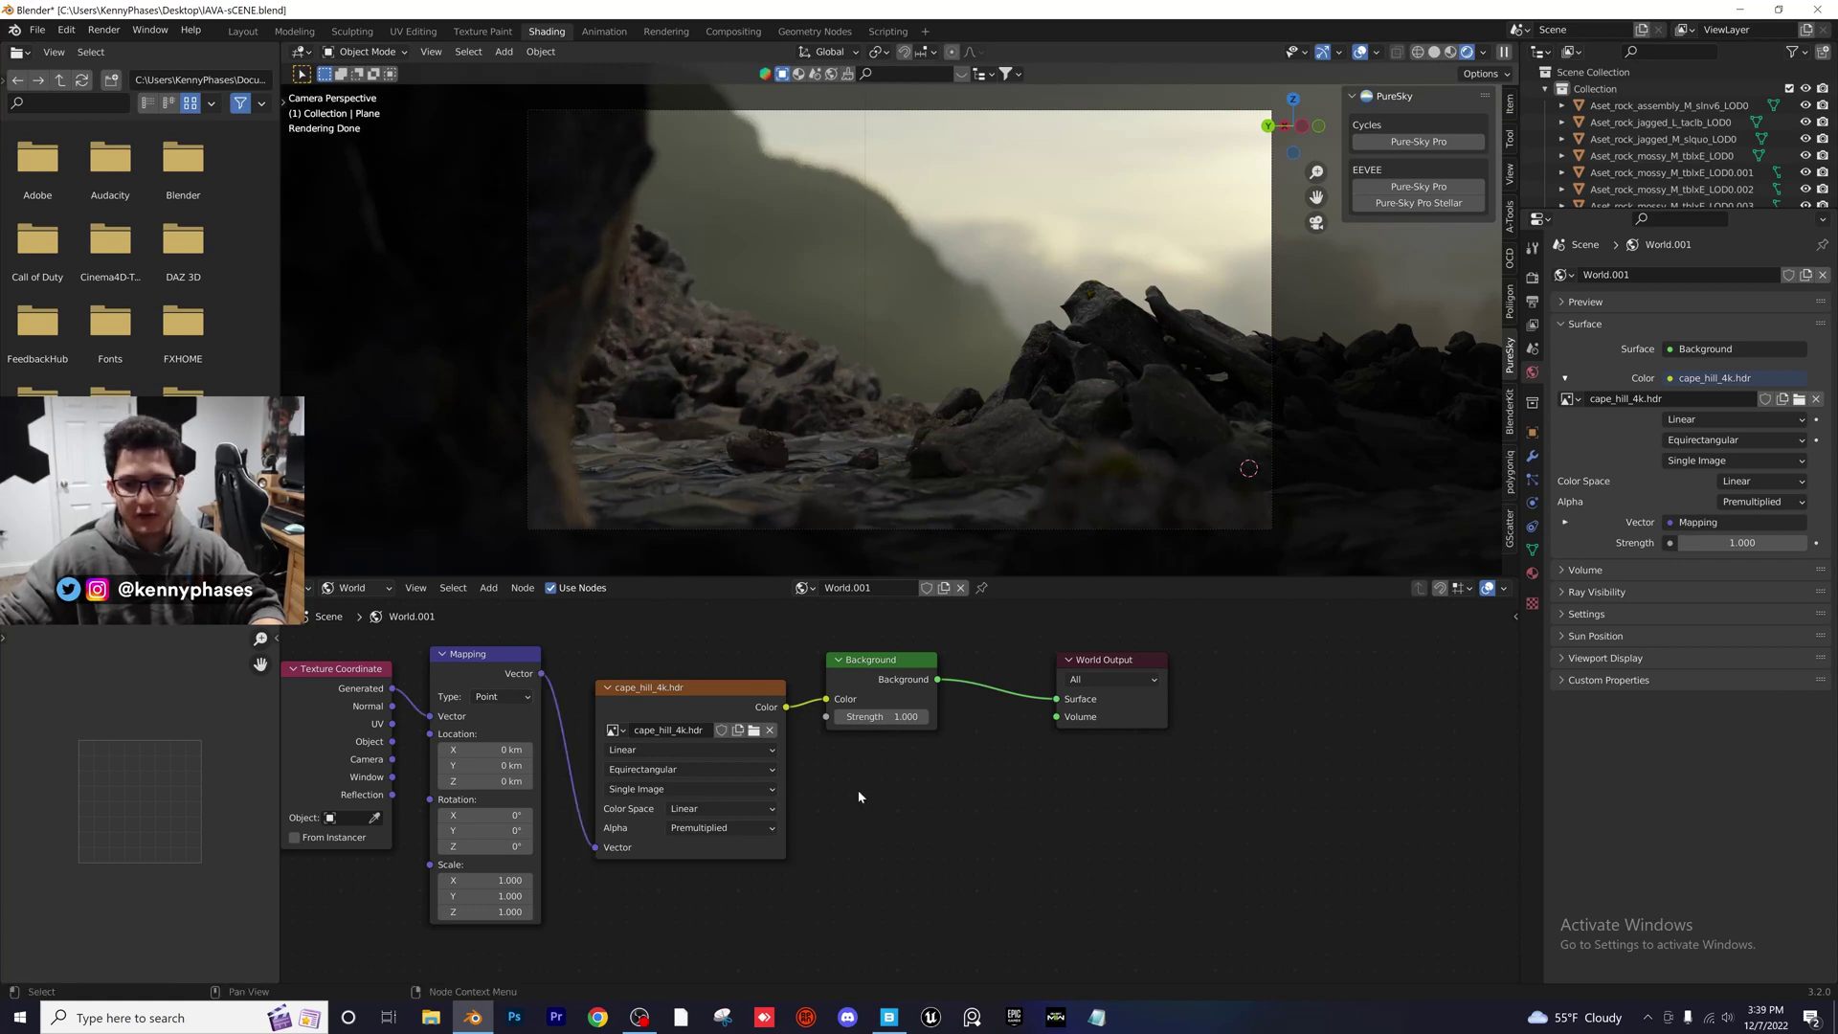
middle_drag(859, 797, 1014, 802)
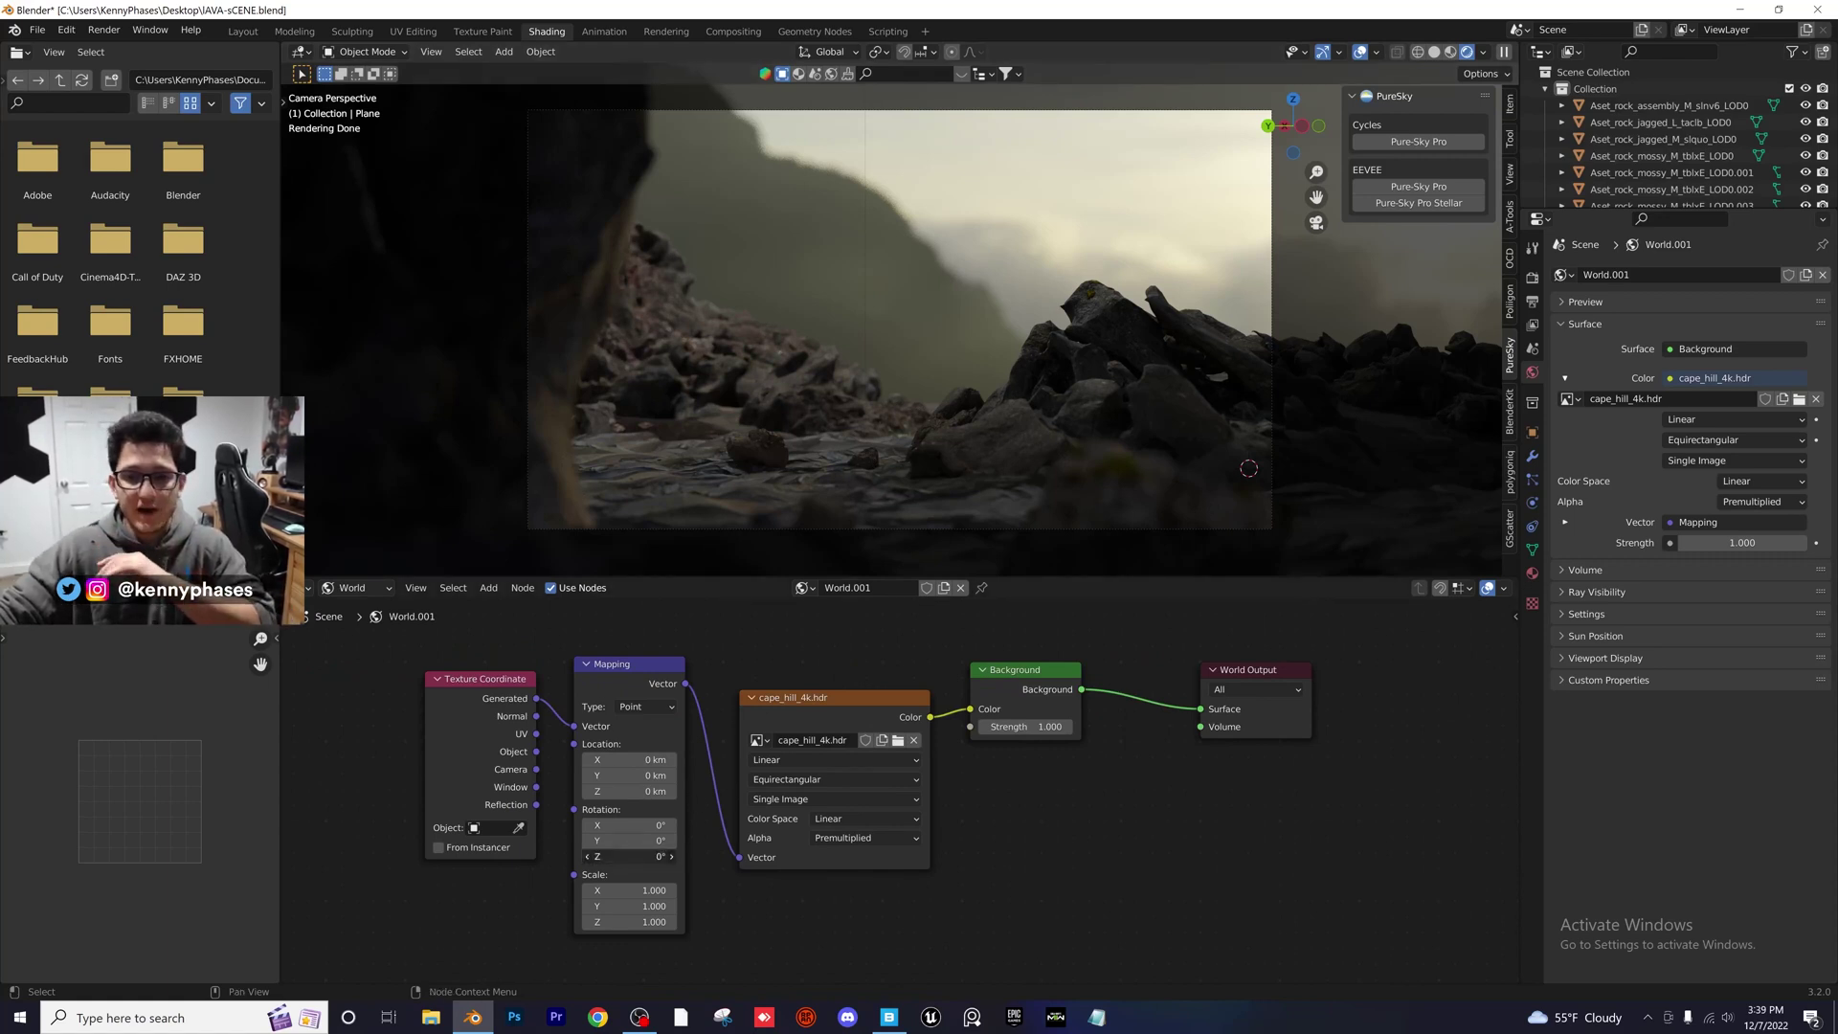
drag(632, 856, 697, 854)
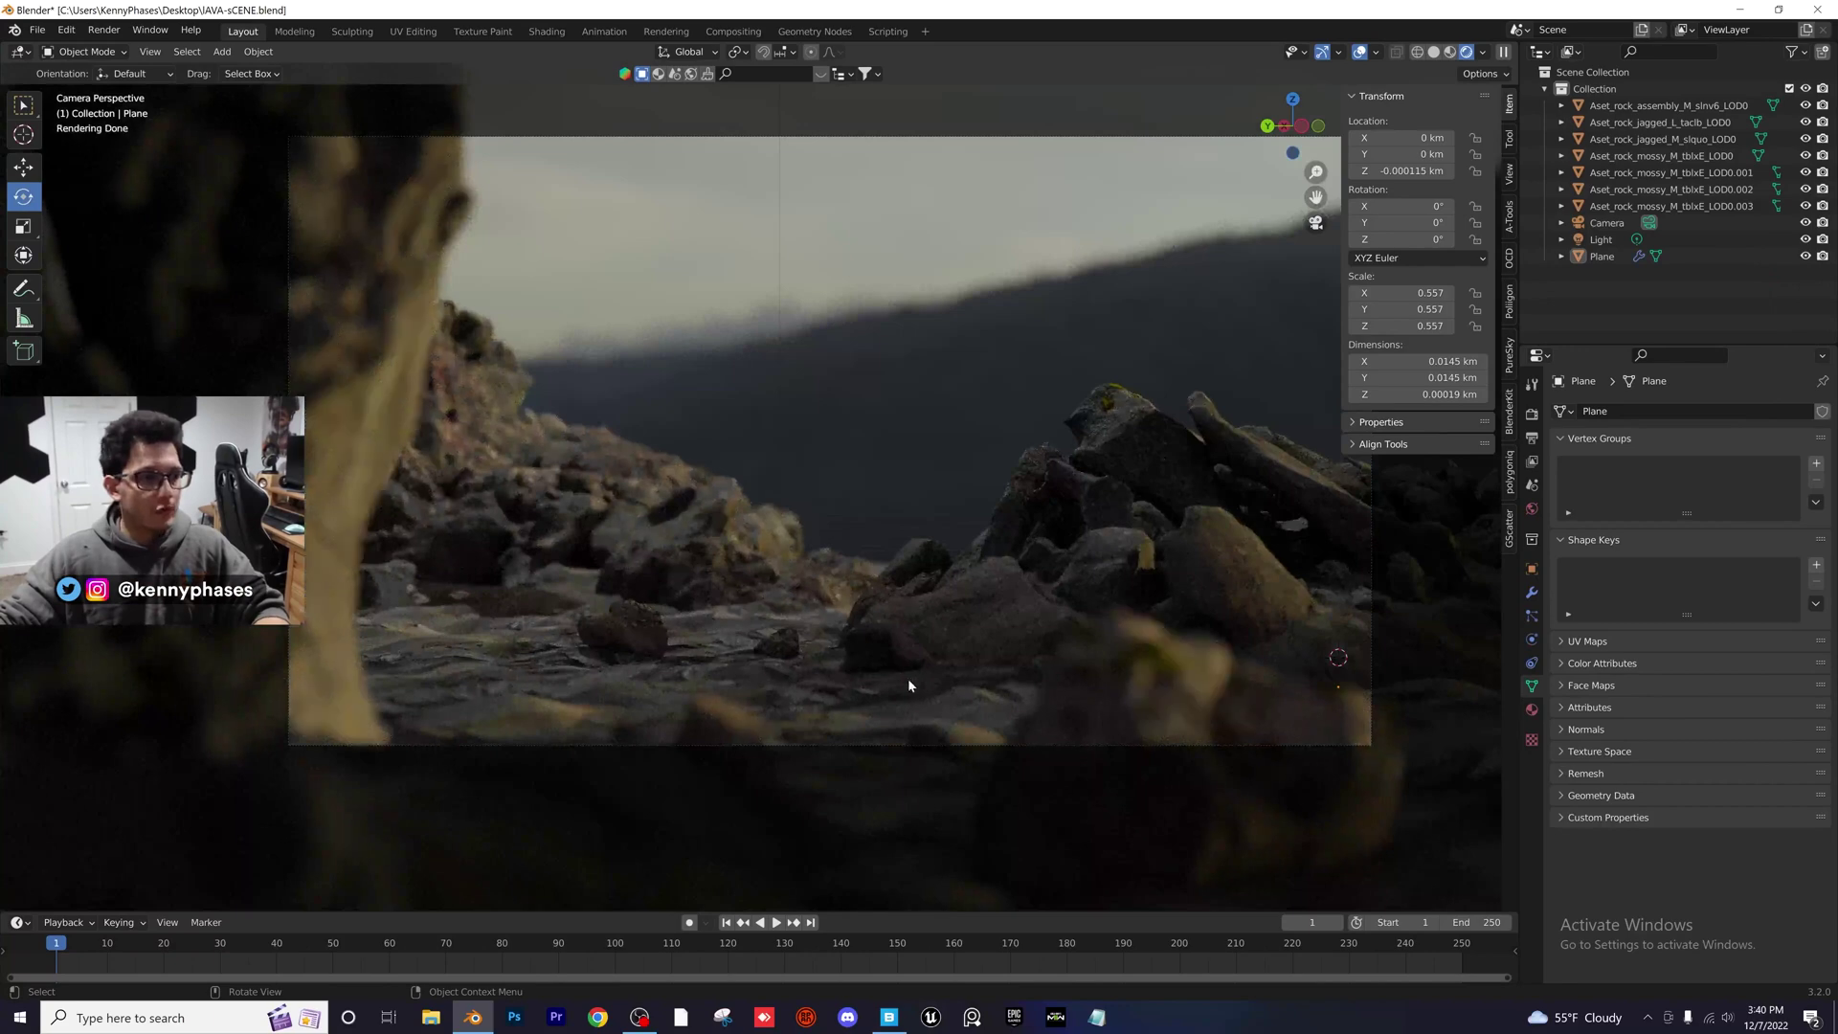
Zoom out in the camera view and save IAVA-sCENE.blend with Ctrl+S
scroll(881, 657, down, 1)
key(ctrl+s)
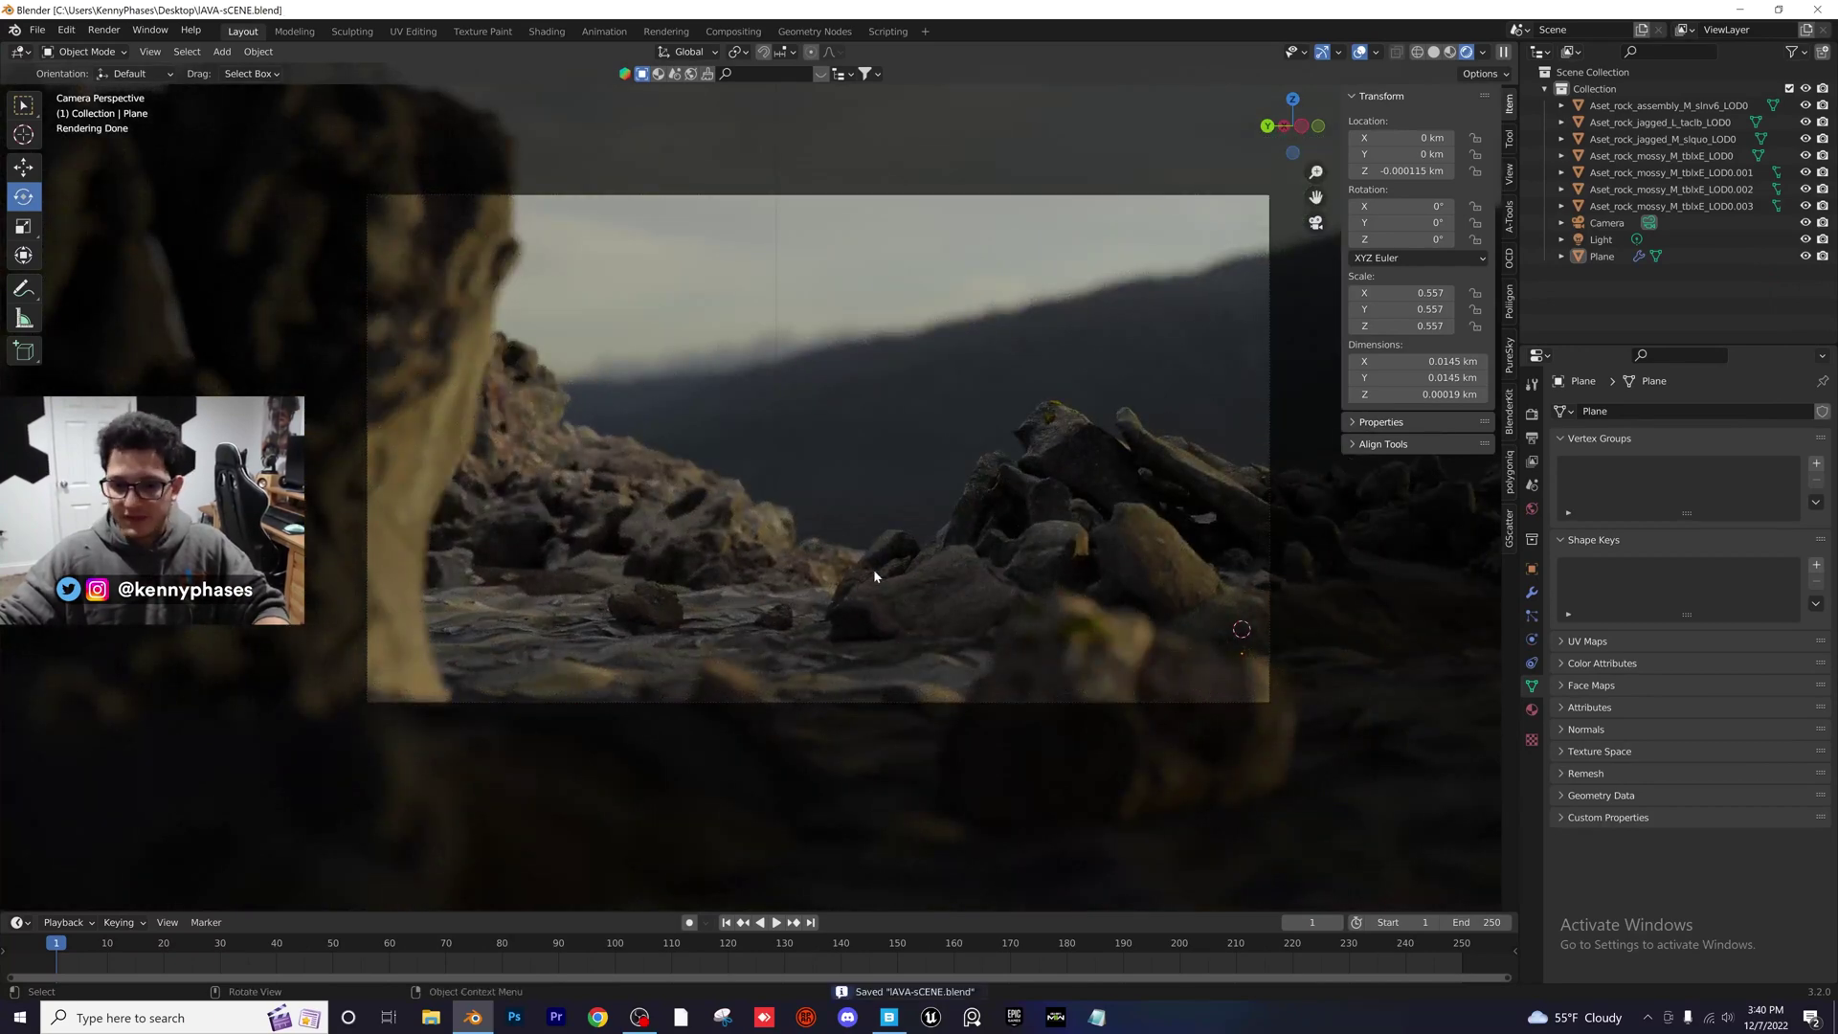